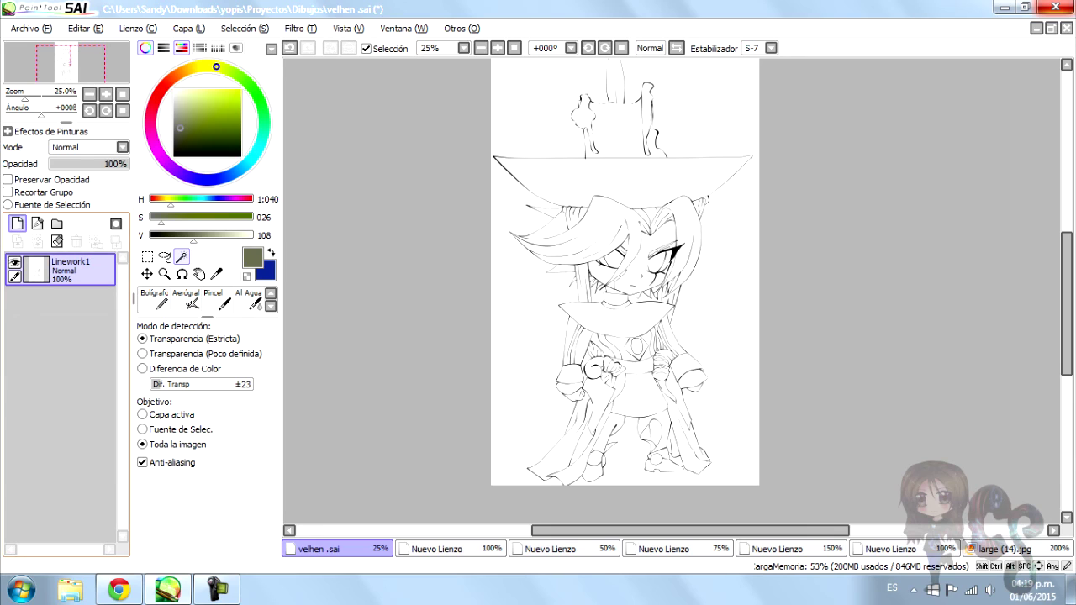
Add a new layer above Linework1 and sample a pale cream tone from the large (14).jpg reference for the velhen drawing
left_click(16, 224)
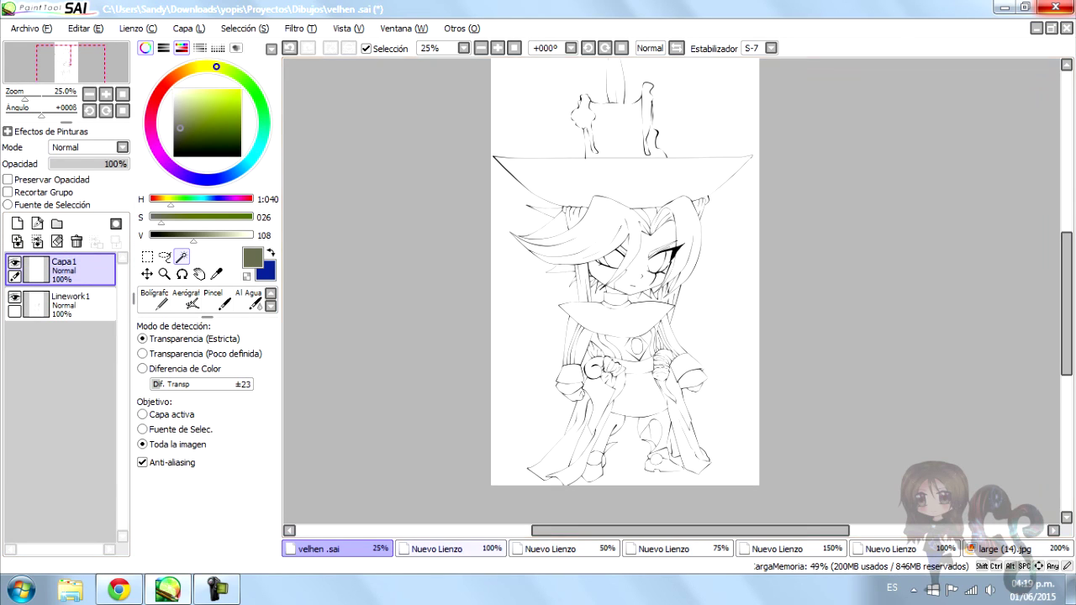
left_click(216, 274)
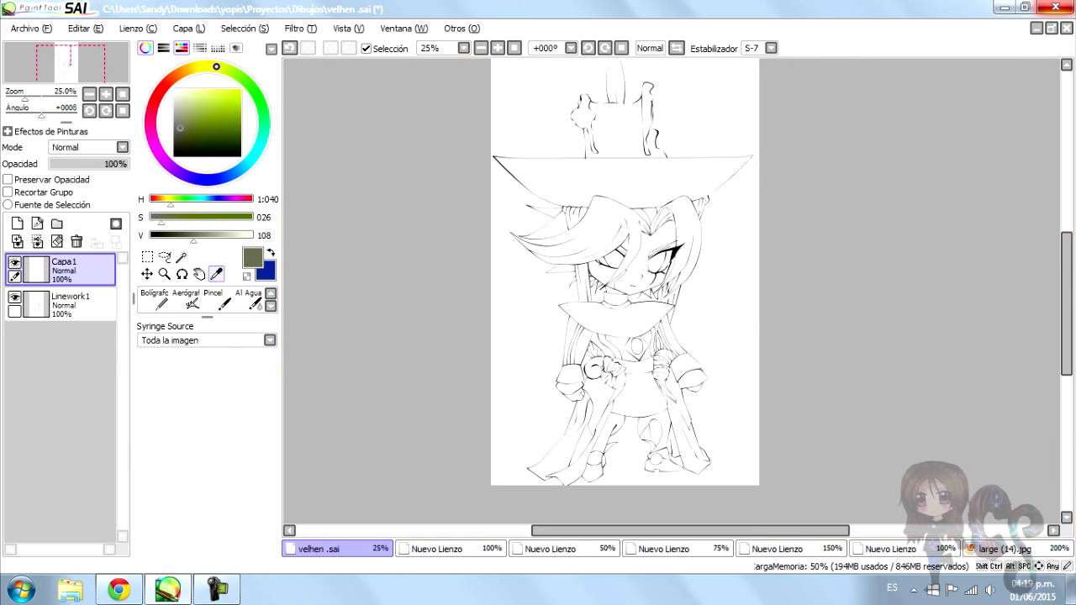
left_click(438, 549)
left_click(551, 549)
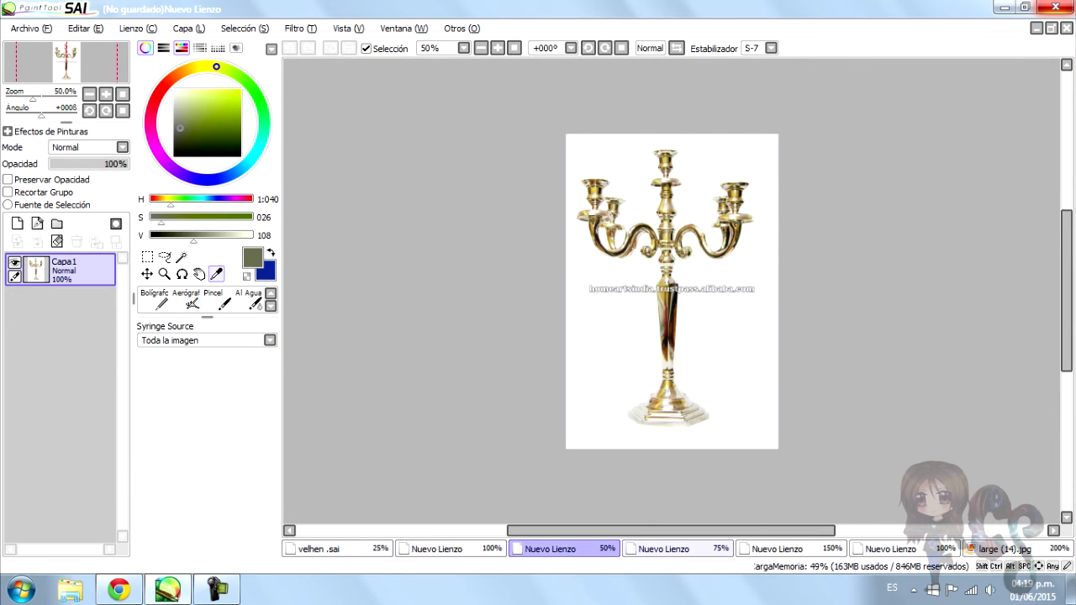
left_click(664, 549)
left_click(778, 549)
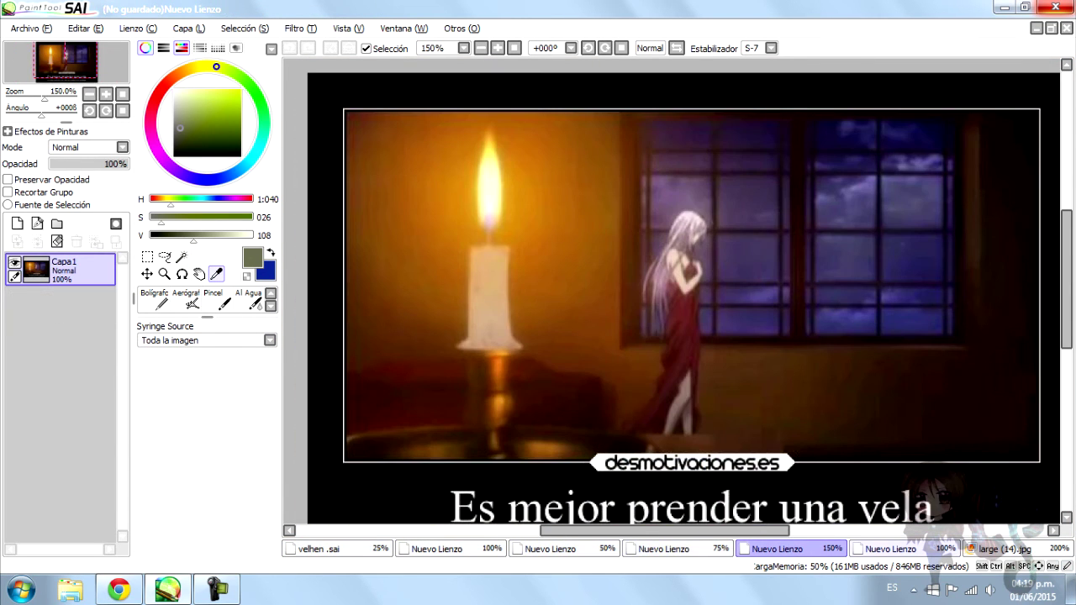
left_click(891, 550)
left_click(1004, 549)
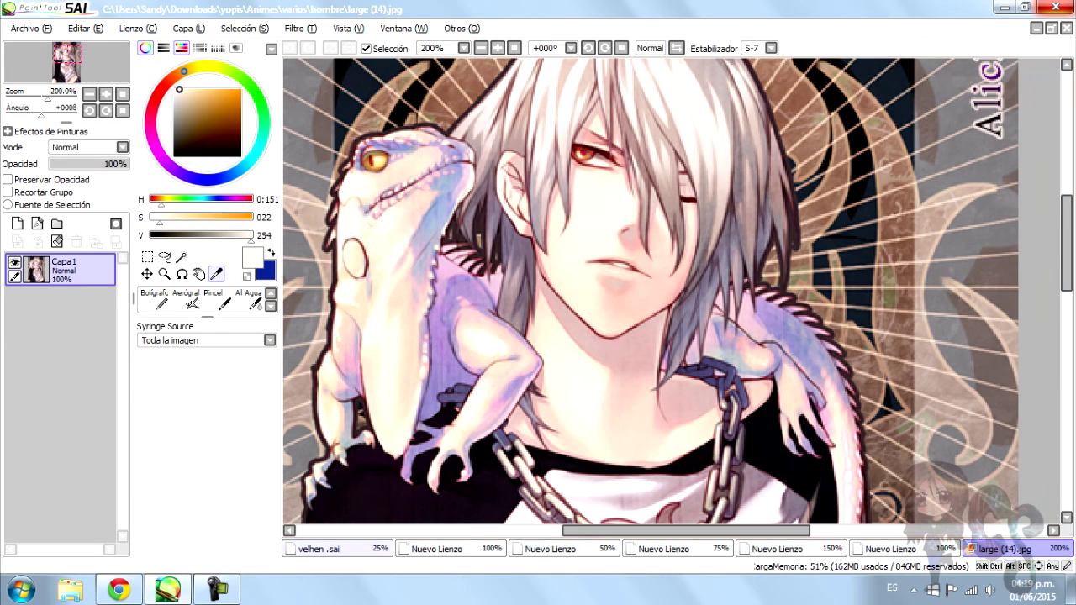
left_click(320, 549)
Try a magic wand selection at the hat brim's edge with the transparency difference at ±143, and clear it
left_click(182, 273)
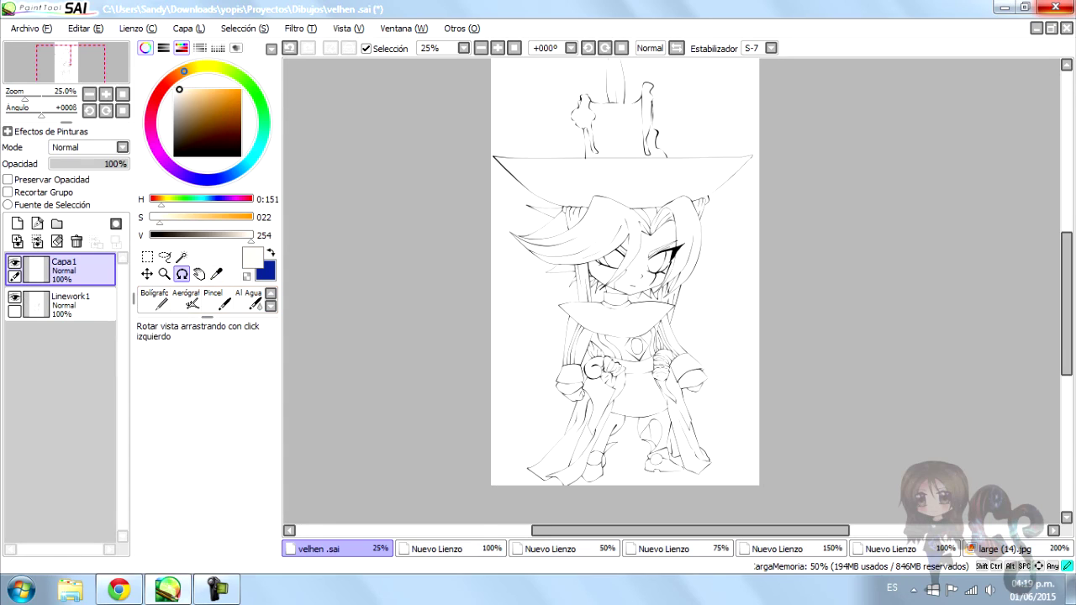
left_click(182, 256)
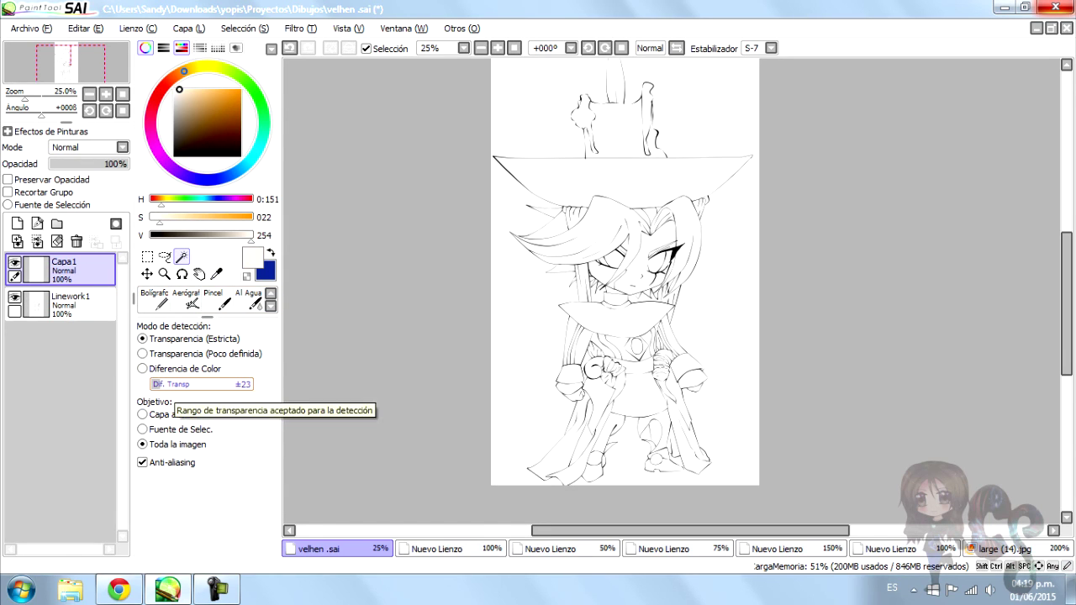
left_click_drag(158, 384, 184, 385)
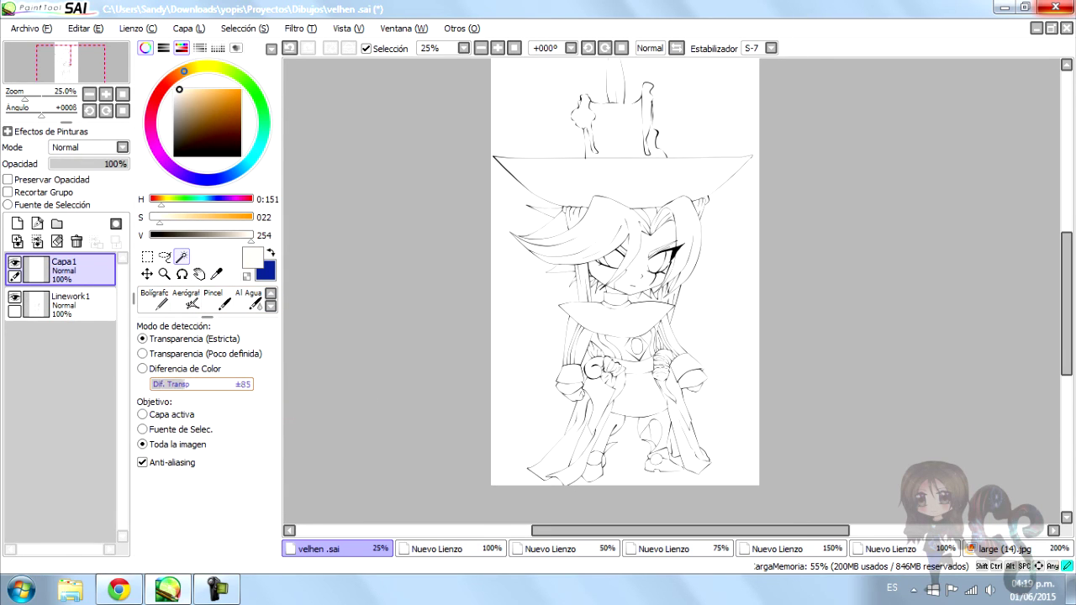
left_click(507, 169)
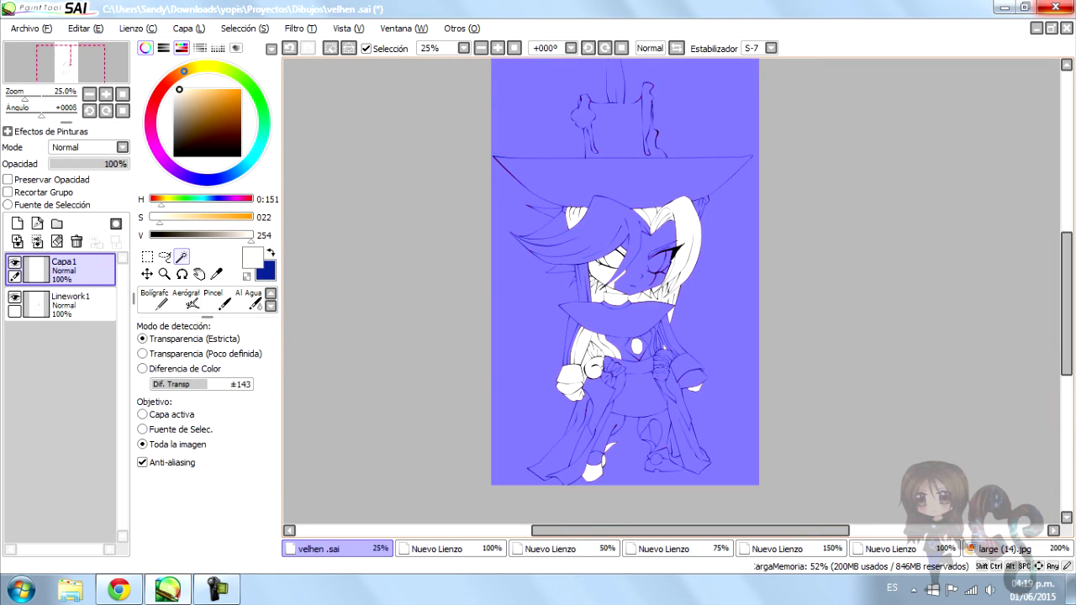
key("ctrl+d")
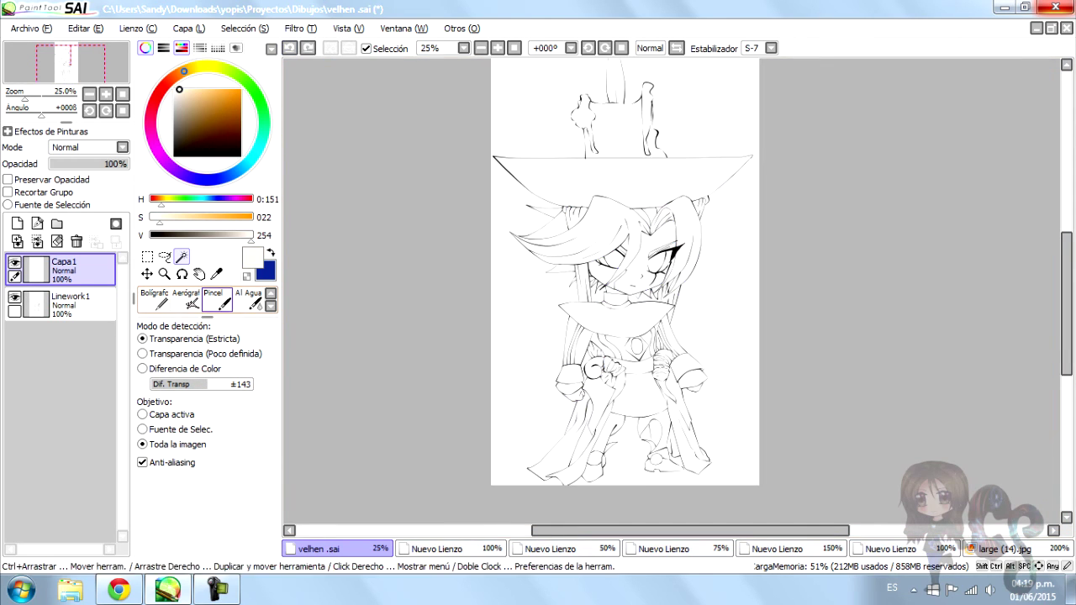
Test the magic wand at the hat brim's edge with a transparency difference of ±255, and return the setting to ±23
left_click_drag(220, 385, 252, 385)
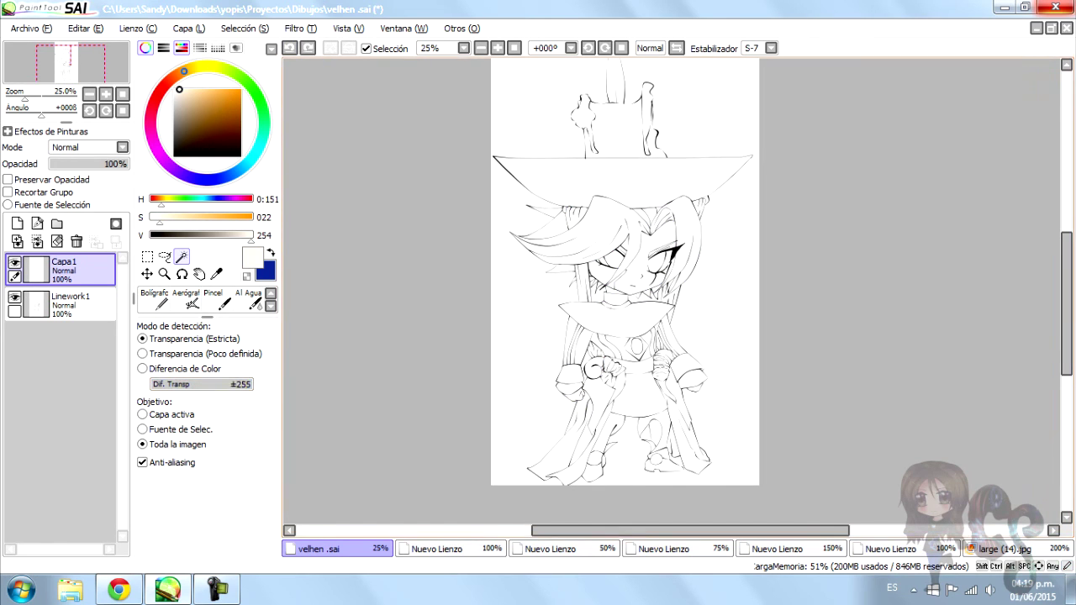
left_click(505, 168)
key("ctrl+d")
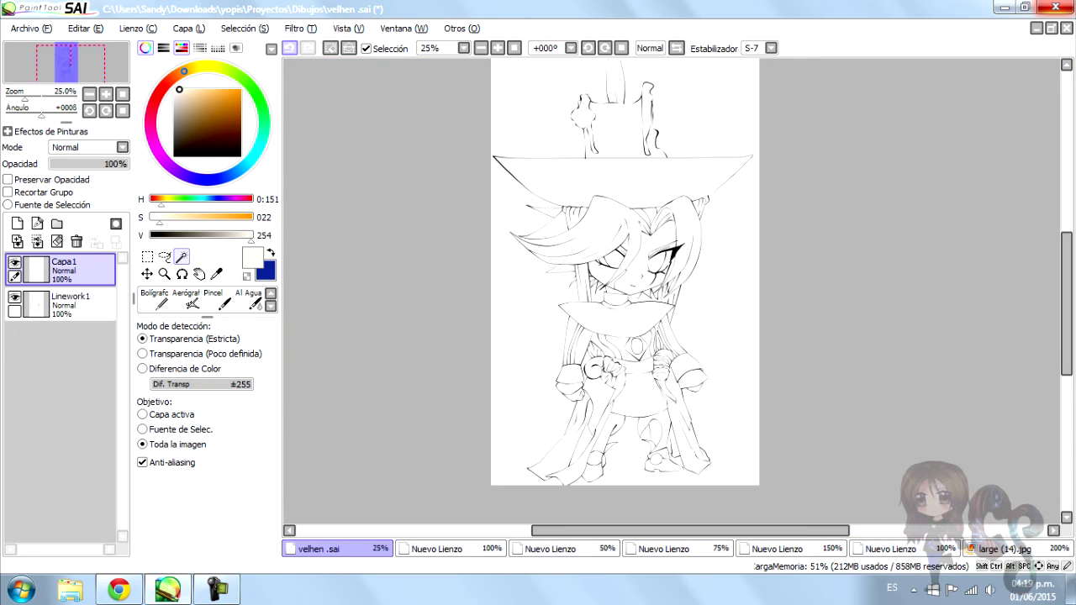
left_click_drag(252, 384, 169, 384)
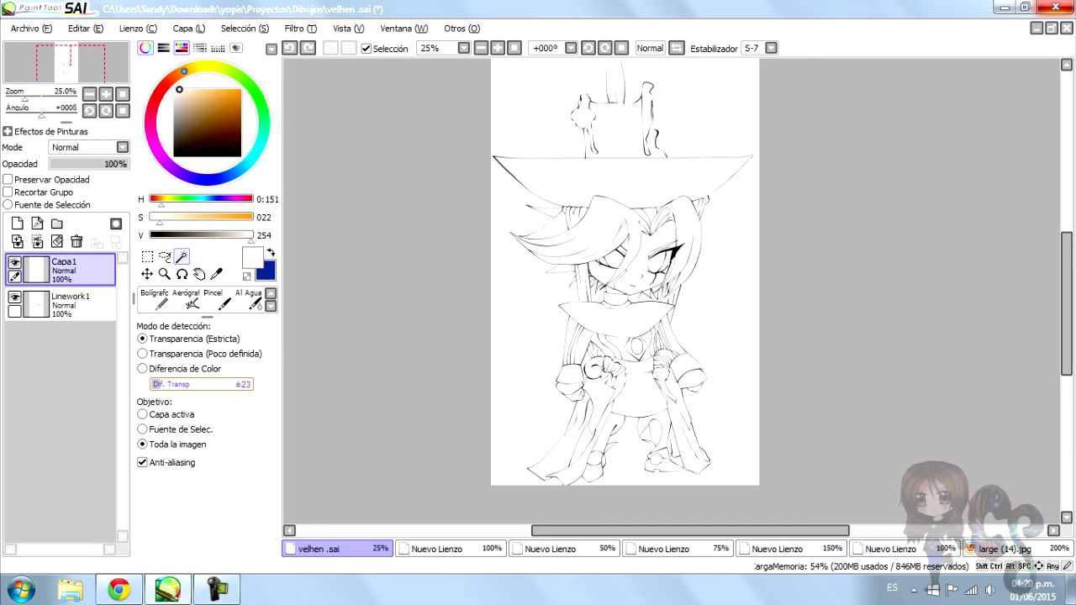
Select the hat brim with the magic wand on the Linework1 layer, check its edges, and undo the selection
left_click(67, 303)
left_click(622, 177)
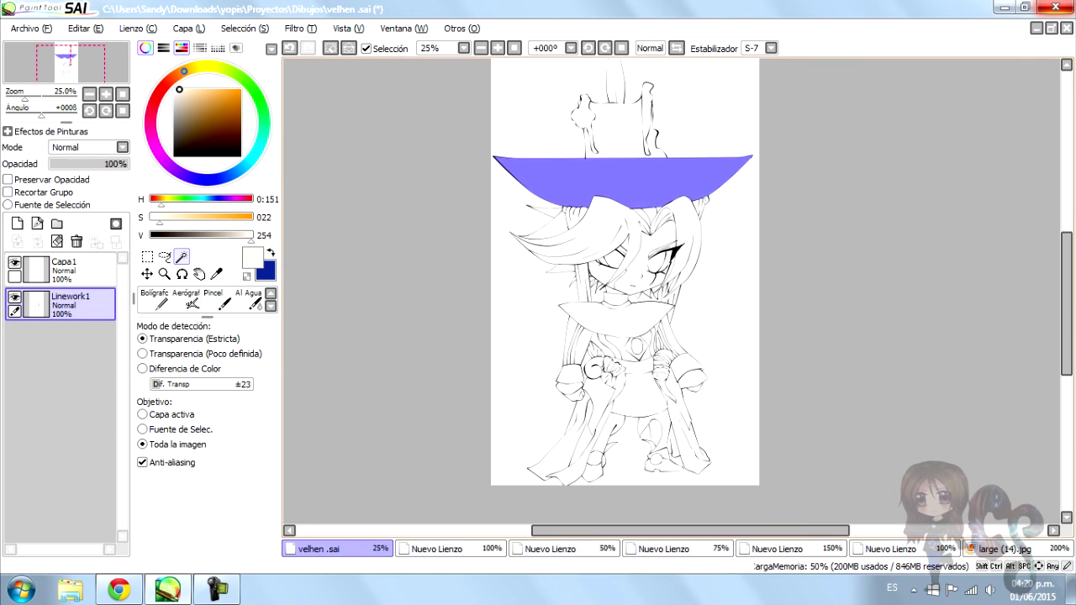
scroll(658, 170, "up", 2)
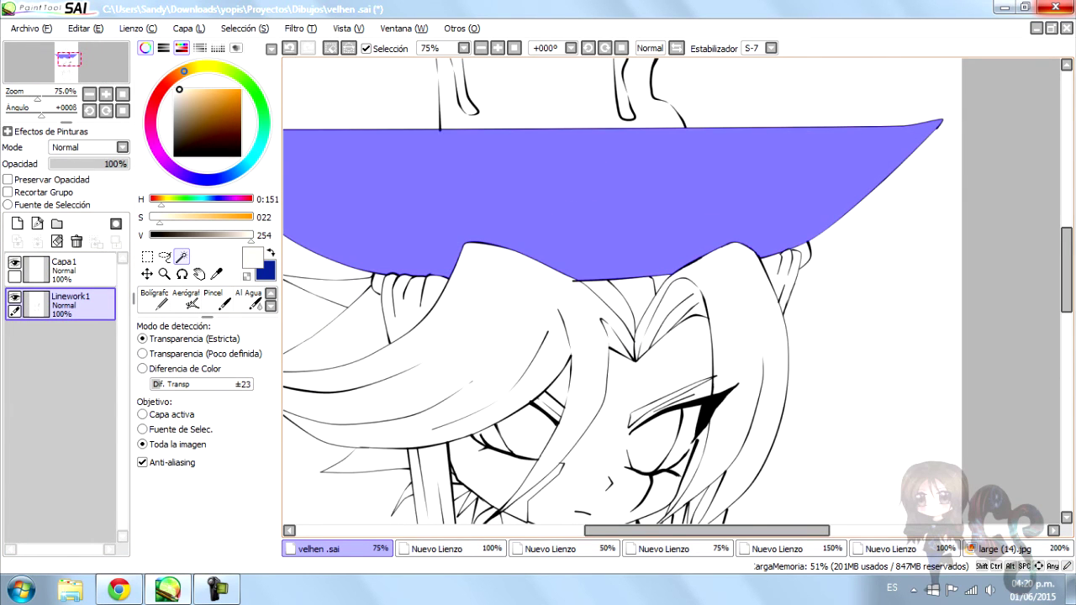
scroll(615, 221, "down", 2)
scroll(635, 237, "up", 3)
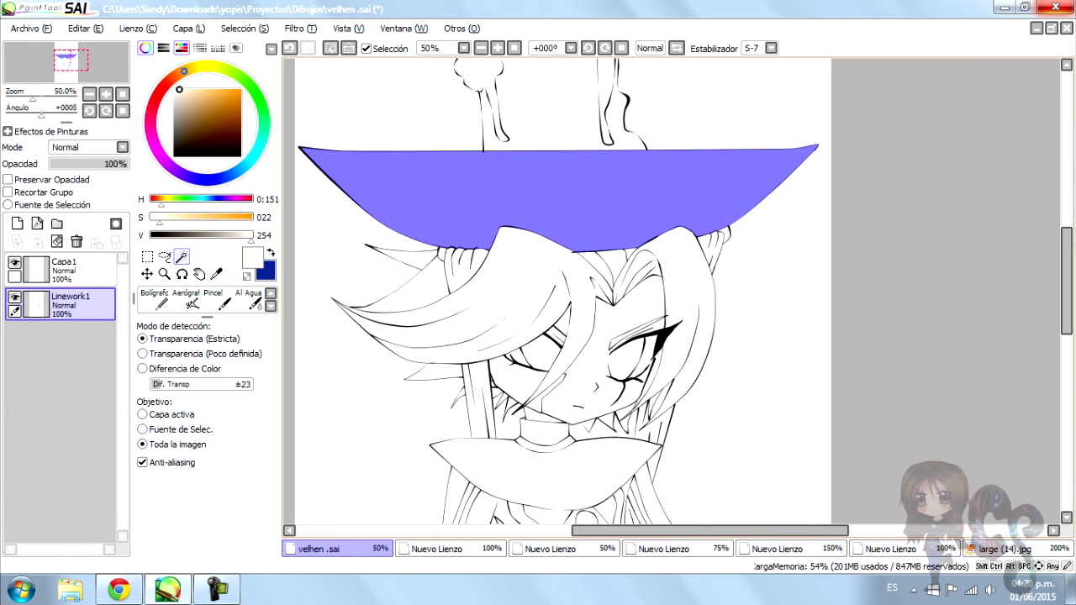
scroll(649, 294, "down", 1)
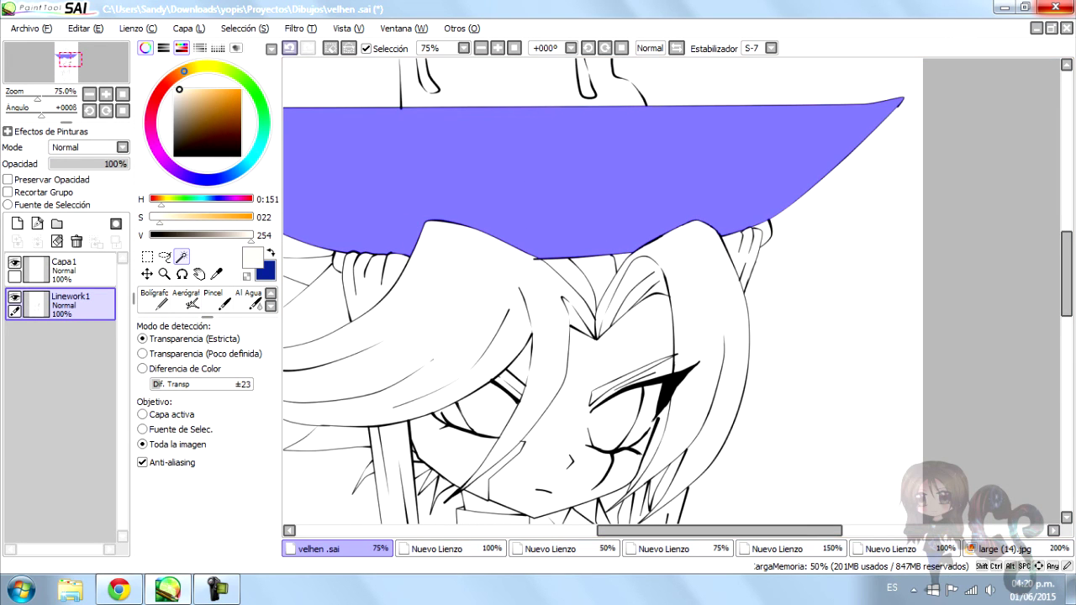
key("ctrl+z")
Try to select the sleeve cuff with the open outer corner using the magic wand, and undo the selection
scroll(602, 290, "down", 2)
scroll(602, 290, "up", 1)
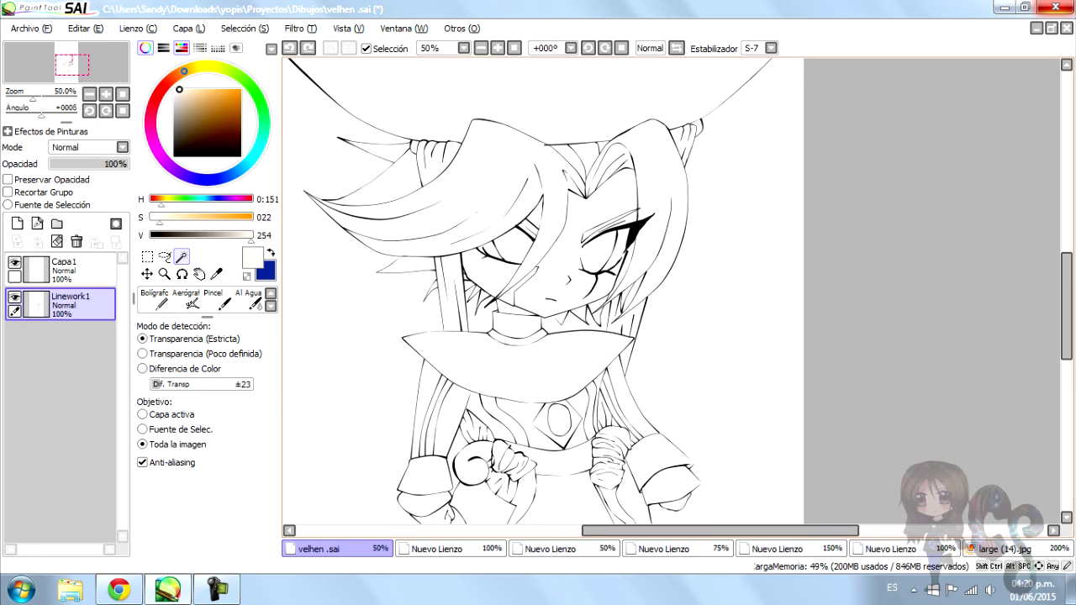
scroll(672, 488, "down", 2)
scroll(673, 488, "up", 5)
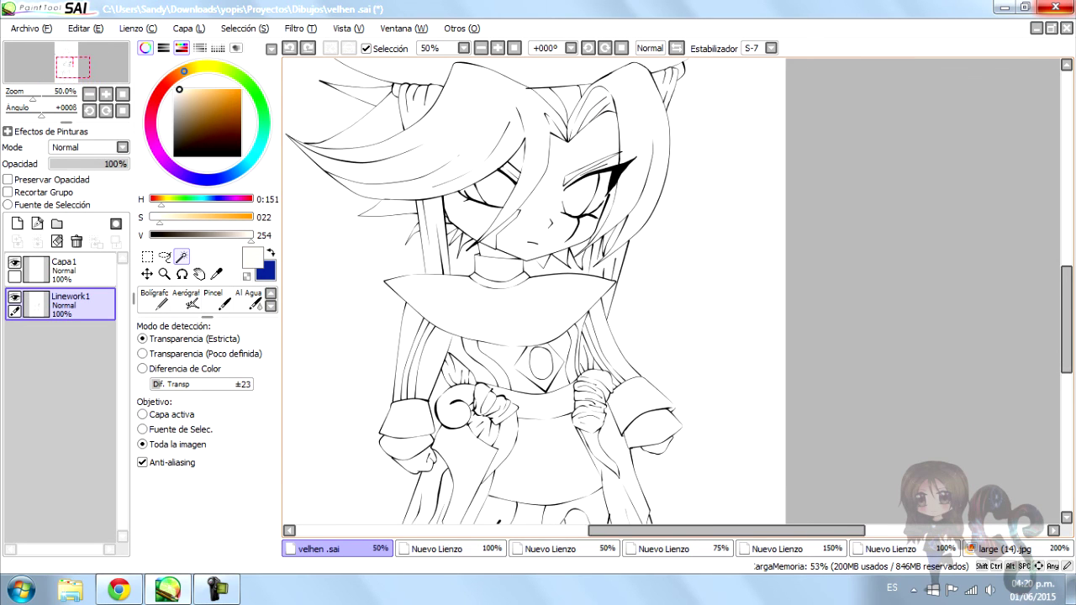
scroll(677, 370, "up", 3)
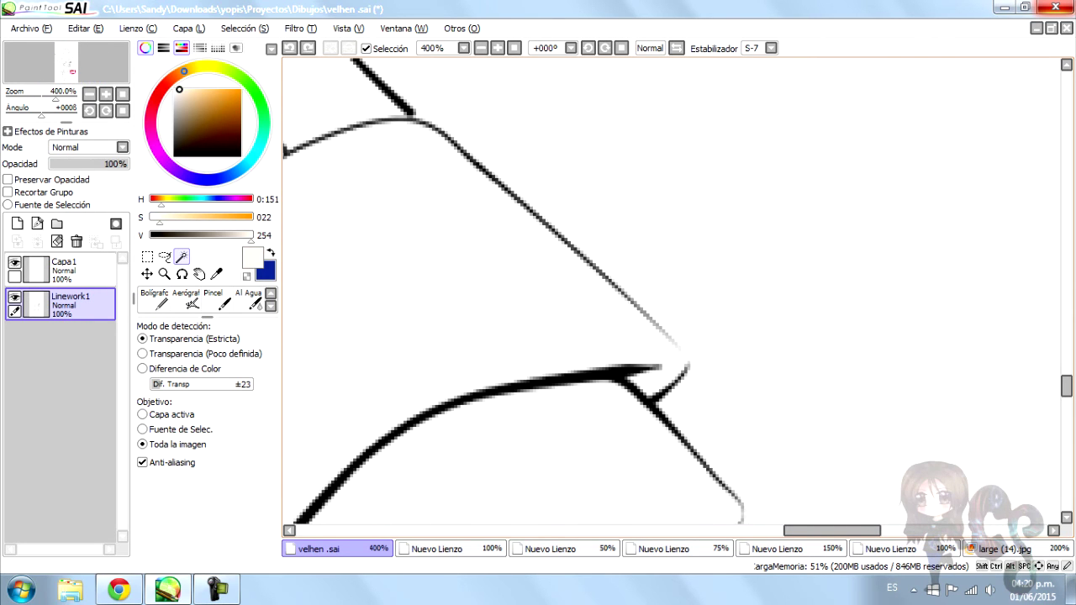
left_click(681, 307)
scroll(681, 308, "down", 4)
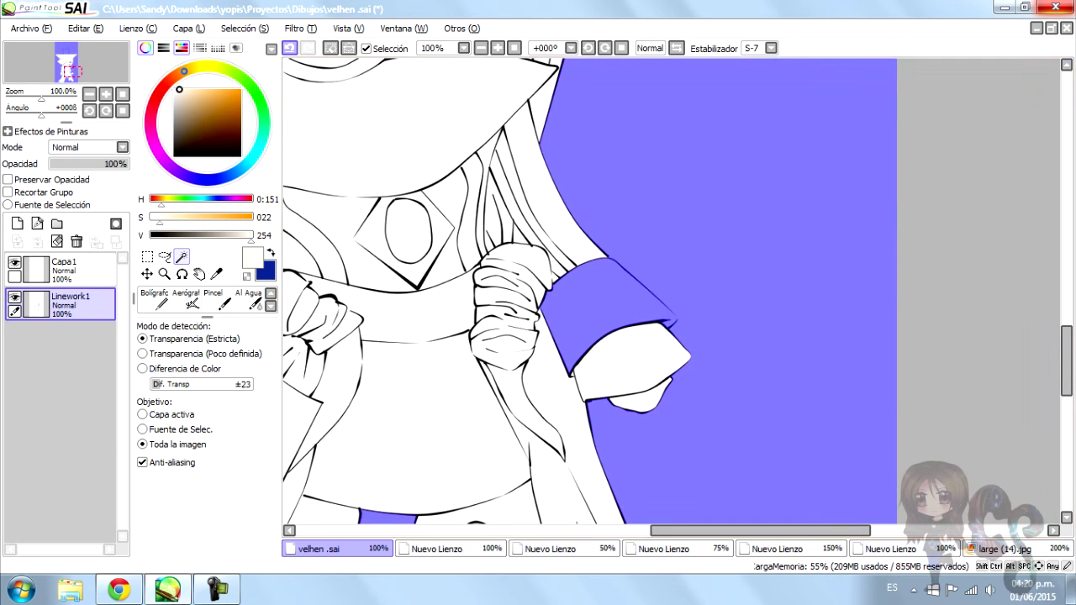
key("ctrl+z")
Paint over the gap at the cuff's outer corner with the selection pen at size 4
scroll(208, 301, "down", 2)
scroll(219, 300, "down", 1)
left_click(218, 299)
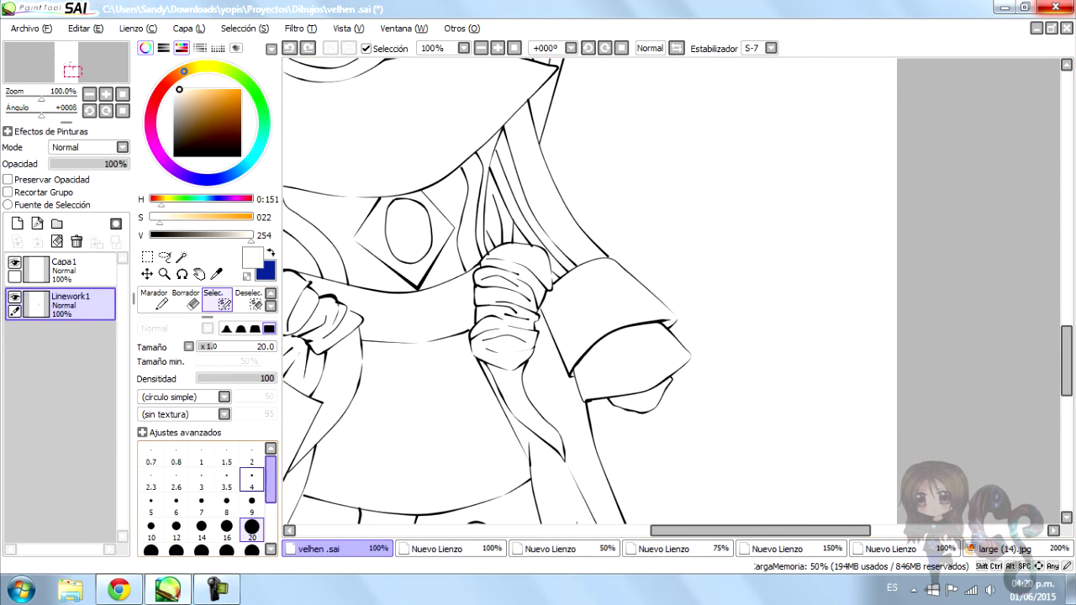
left_click(251, 481)
scroll(679, 328, "up", 5)
mouse_move(641, 291)
left_mouse_down()
mouse_move(731, 381)
mouse_move(708, 347)
mouse_move(729, 364)
mouse_move(738, 385)
mouse_move(712, 419)
mouse_move(739, 386)
left_mouse_up()
scroll(739, 386, "down", 3)
scroll(740, 385, "up", 1)
Add the cuff's interior to the selection with the magic wand, and clear the selection
key("w")
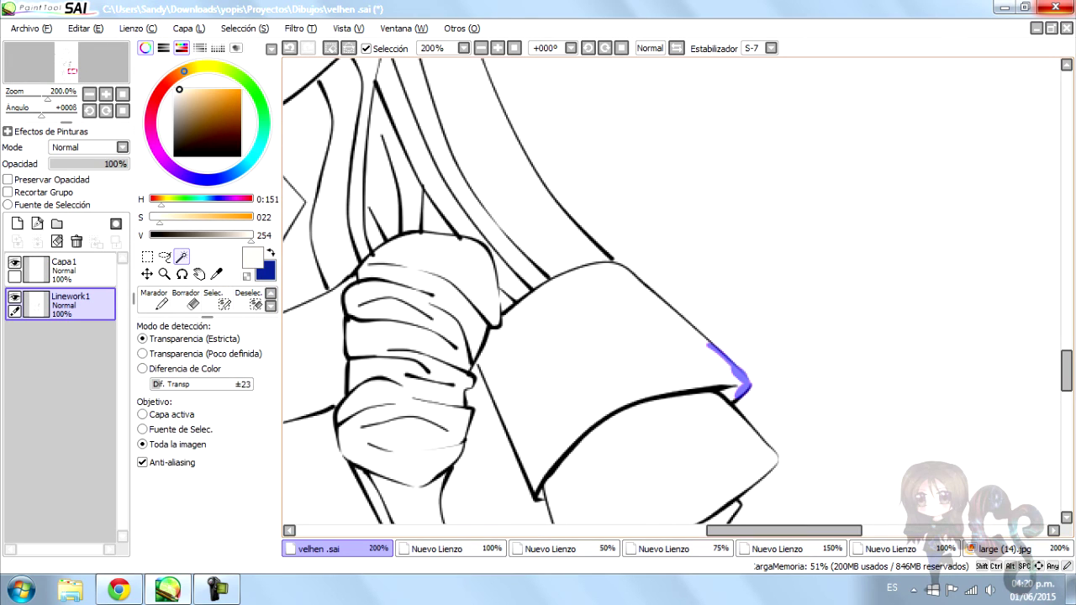
left_click(680, 324)
scroll(680, 324, "down", 1)
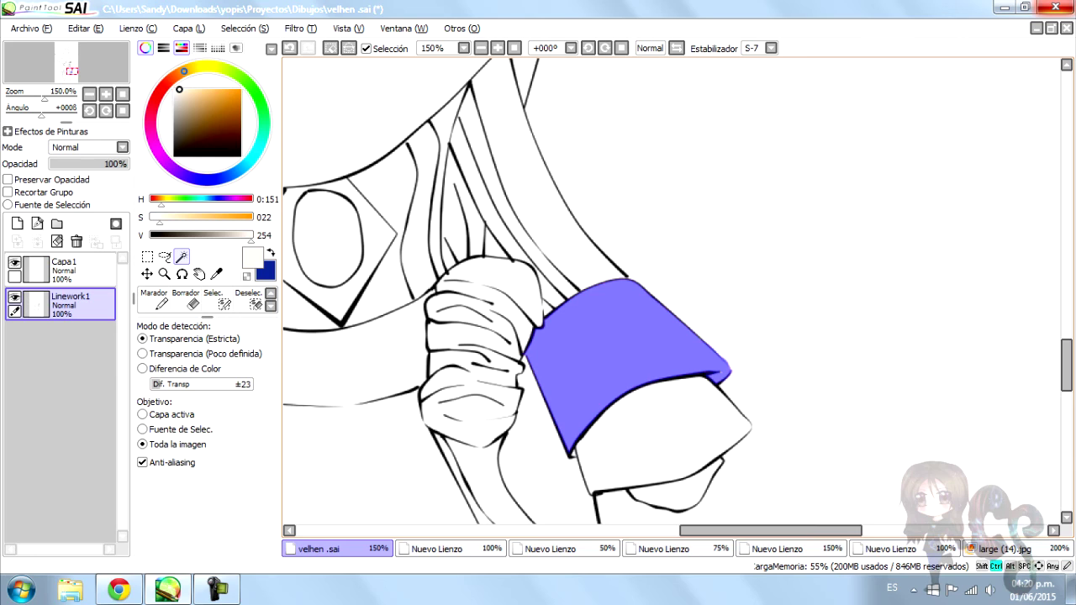
key("ctrl+d")
Try to select the wide collar with the magic wand, inspect its lower outline, and clear the selection
scroll(582, 373, "down", 4)
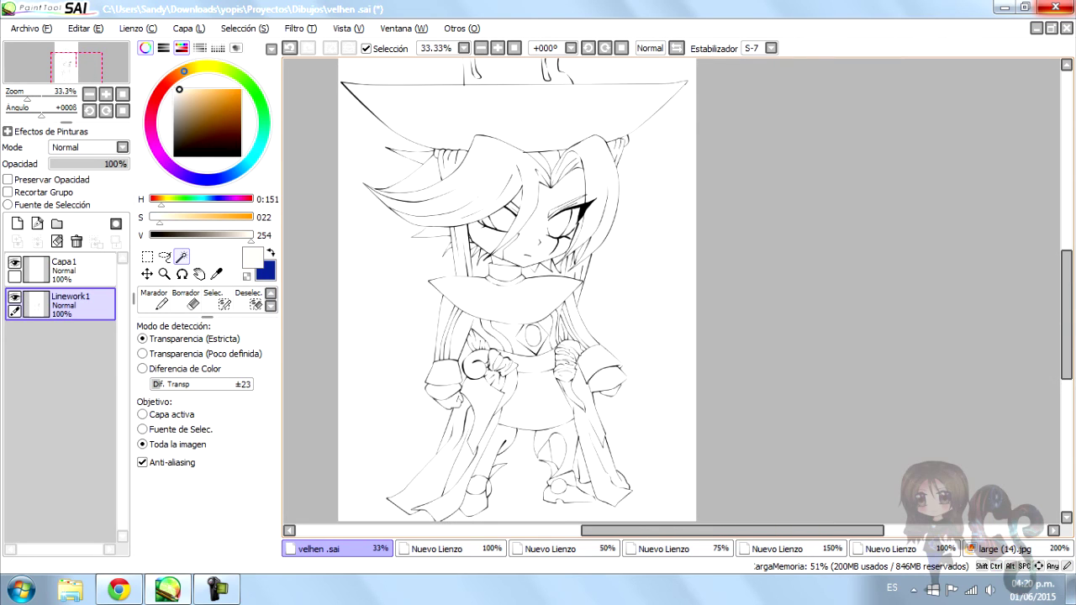
left_click(504, 290)
scroll(513, 296, "up", 7)
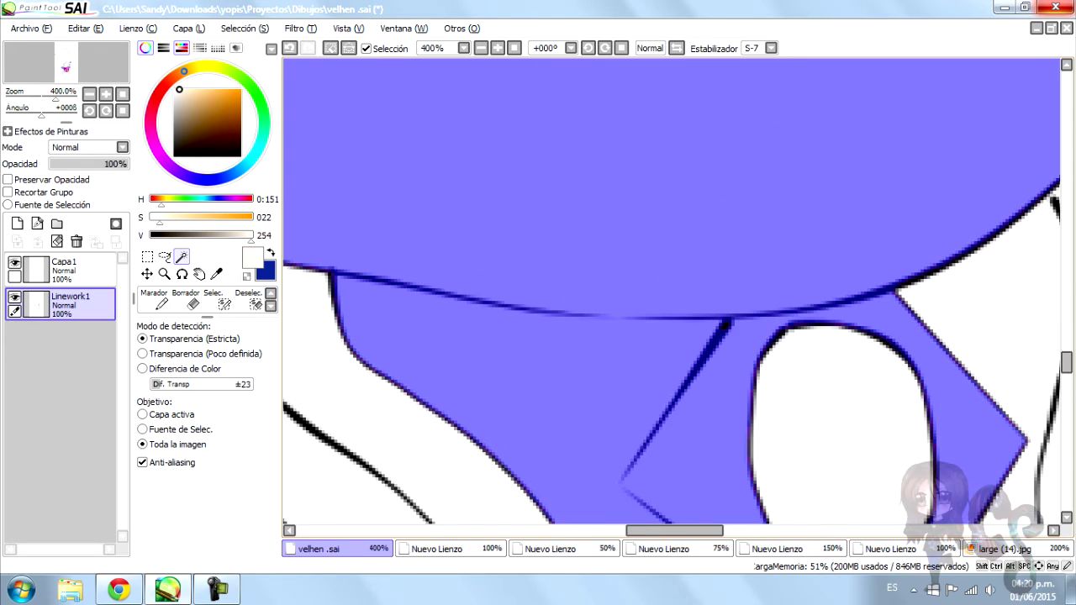
key("ctrl+d")
Bridge the gap in the collar's lower outline with the selection pen, and wand-select the collar before clearing the selection
key("s")
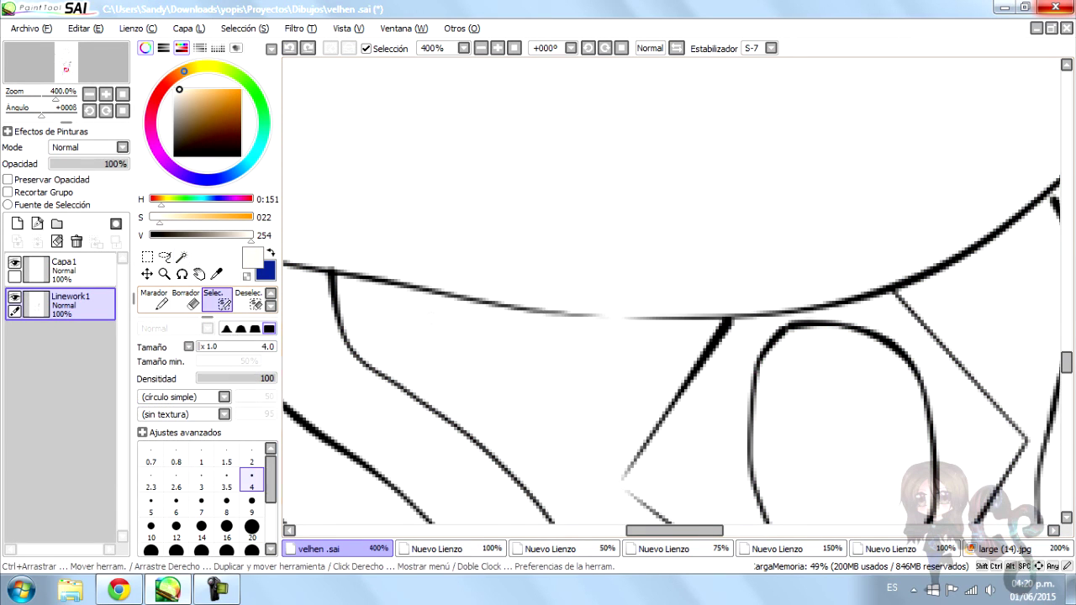
left_click_drag(542, 310, 725, 313)
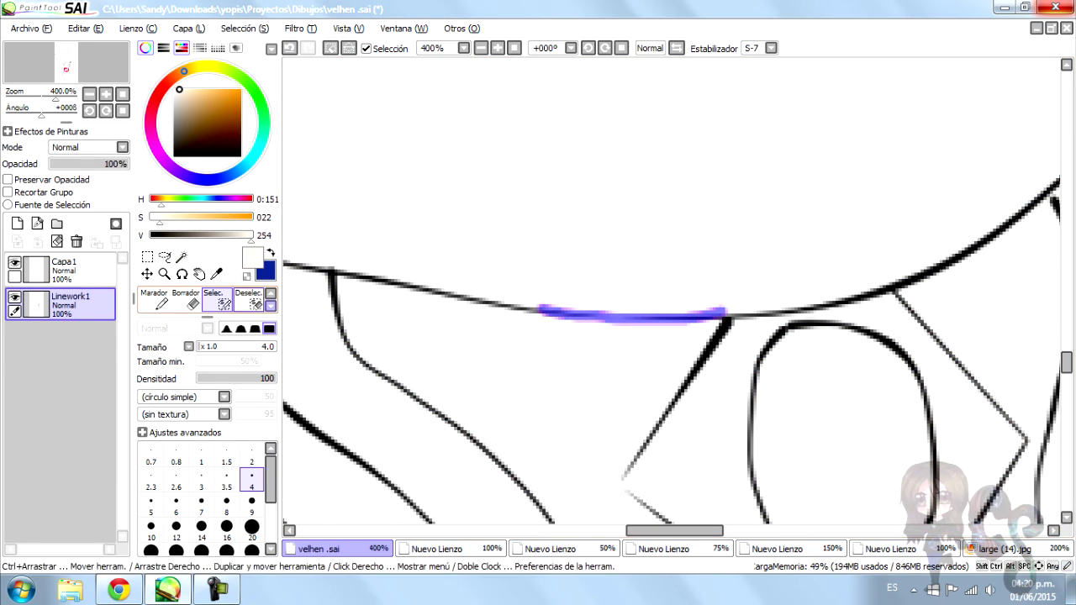
key("w")
left_click(631, 210)
scroll(631, 211, "down", 4)
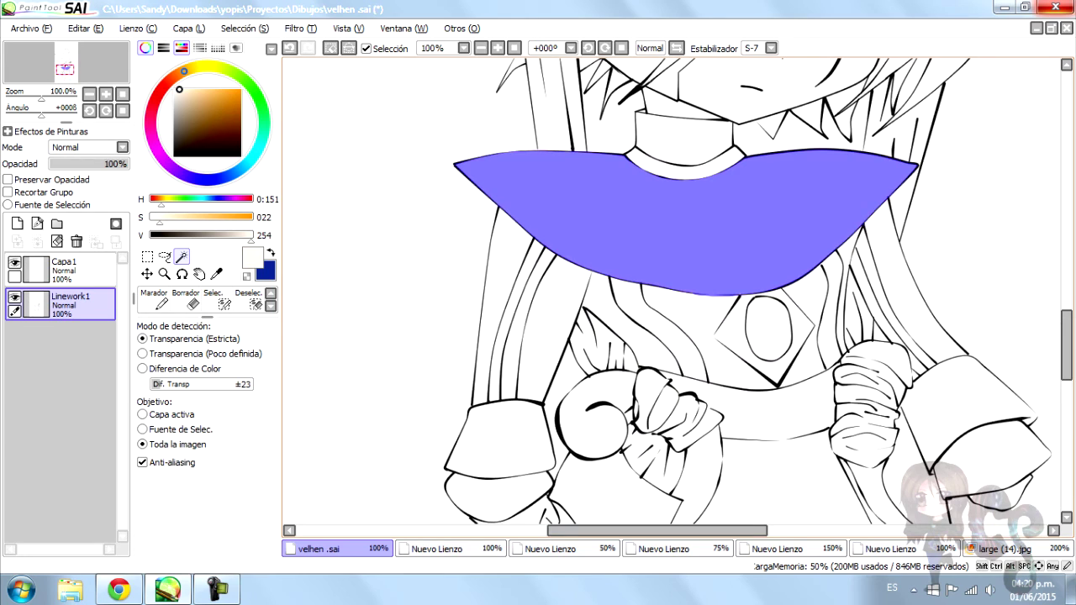
key("ctrl+d")
Select the main skin area of the face with the magic wand
scroll(677, 298, "down", 3)
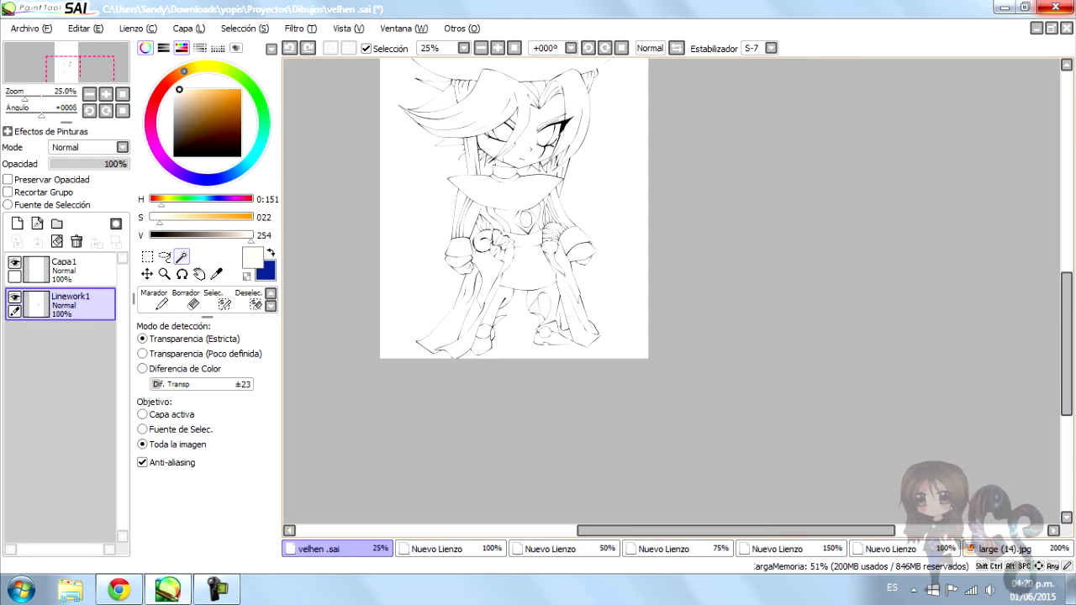
scroll(515, 294, "down", 1)
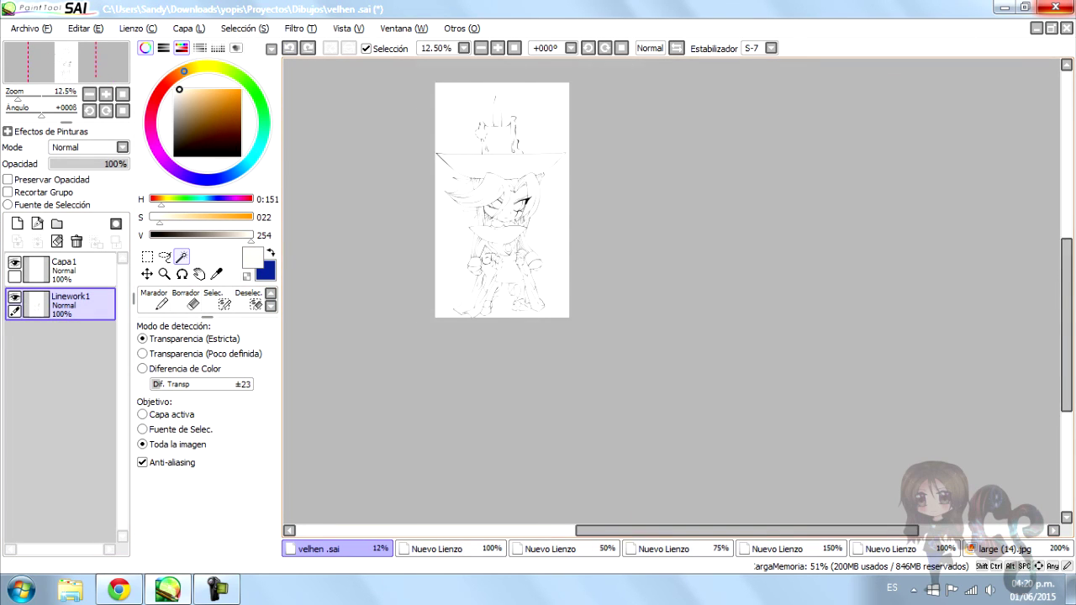
scroll(515, 294, "up", 3)
left_click(538, 201)
Fill the selected face area on layer Capa1 with the sampled pale tone using the Bucket, undoing and redoing the fill
left_click(154, 300)
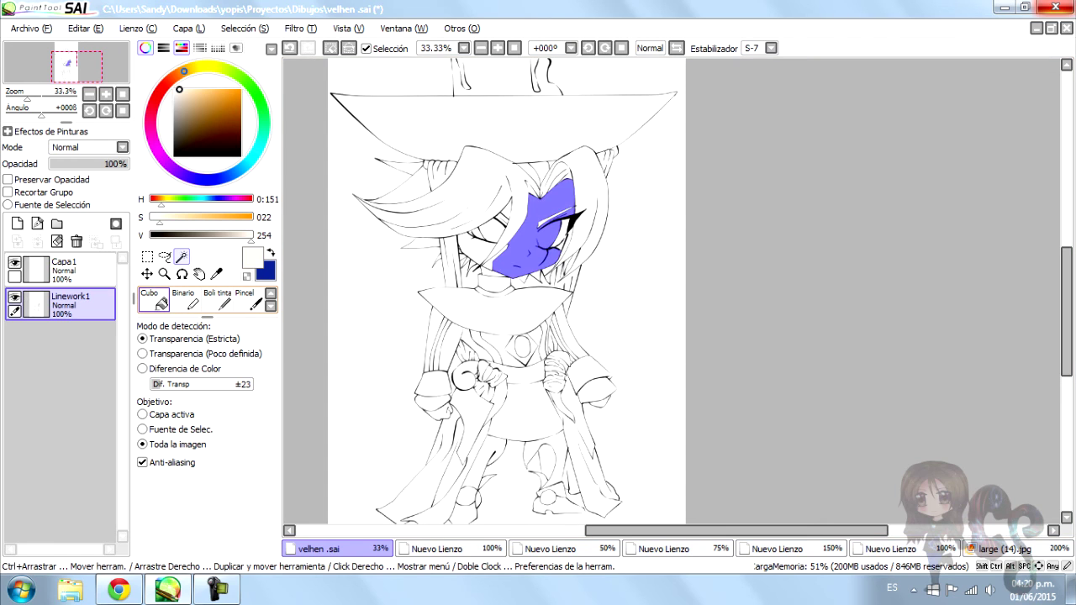
left_click(63, 267)
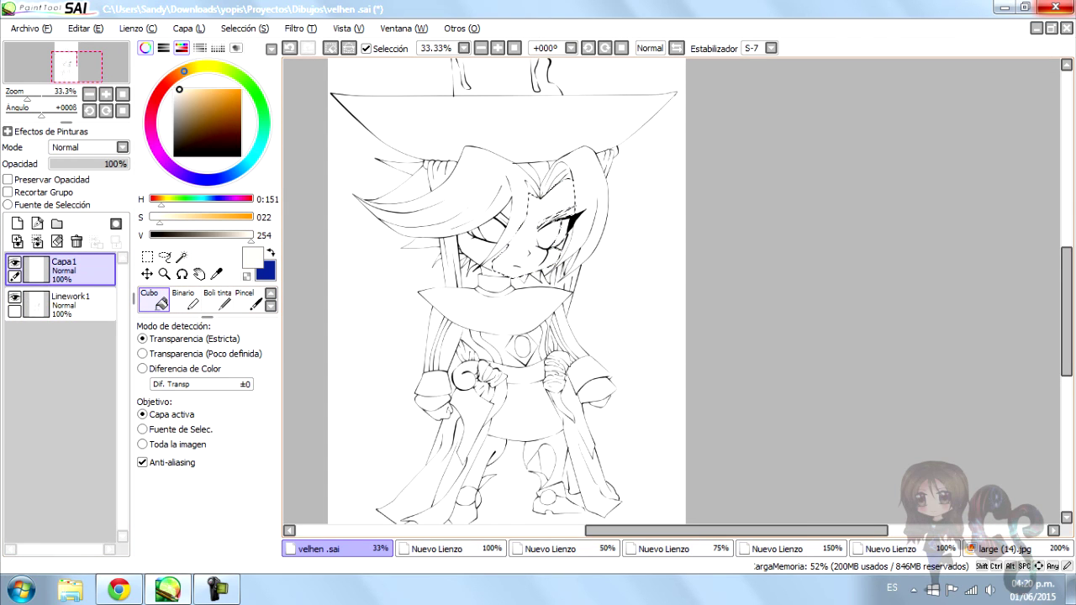
scroll(558, 257, "up", 1)
scroll(514, 241, "up", 2)
left_click(514, 240)
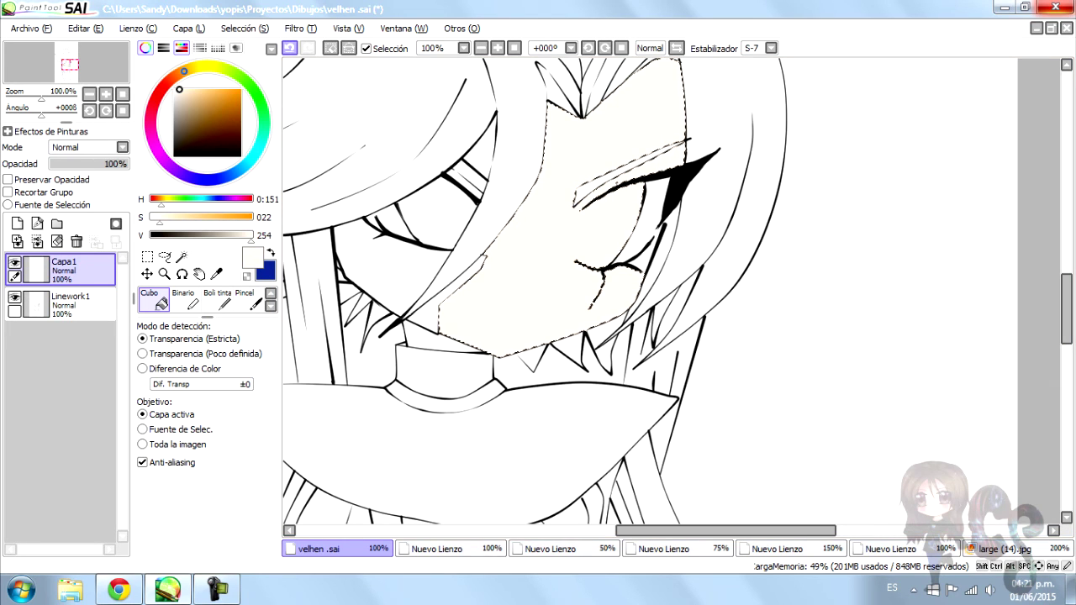
key("ctrl+z")
key("ctrl+y")
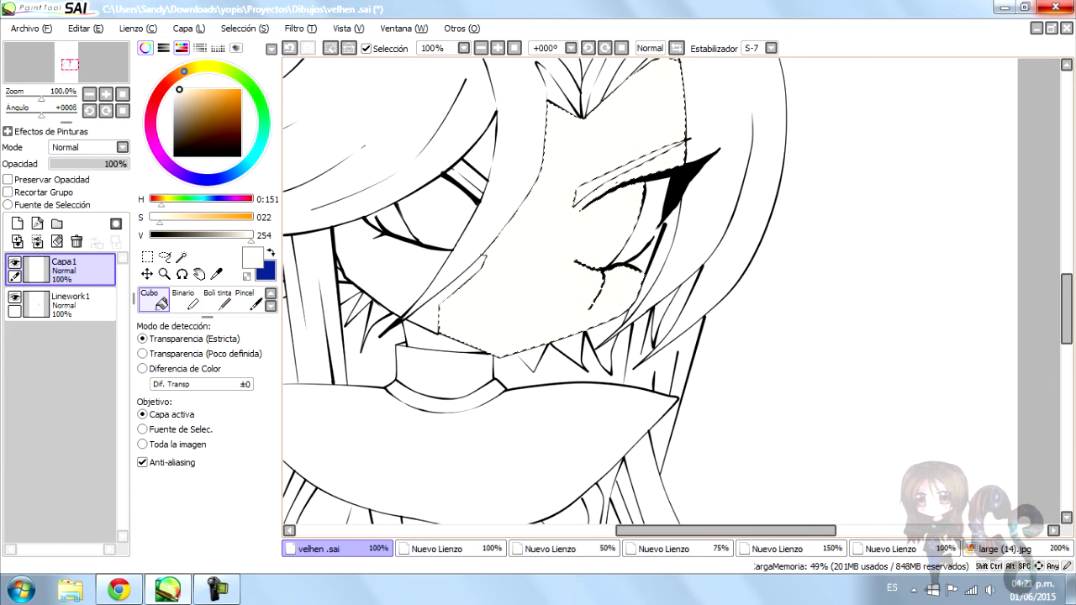
Place layer Capa1 beneath Linework1 in the layer order and keep Capa1 active
left_click_drag(67, 269, 67, 316)
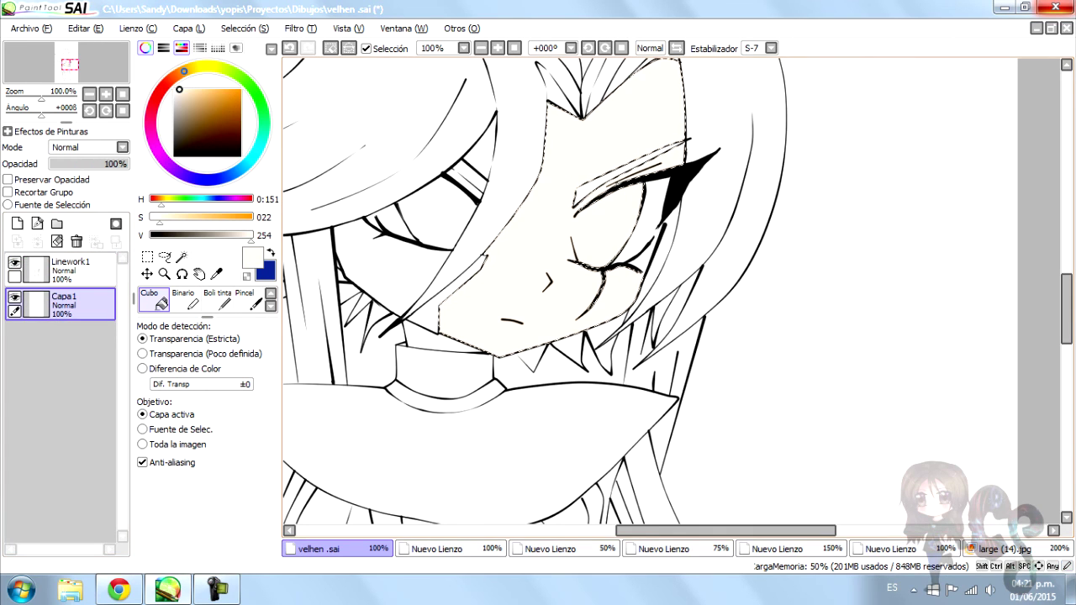
left_click(67, 303, "ctrl")
left_click(67, 267, "ctrl")
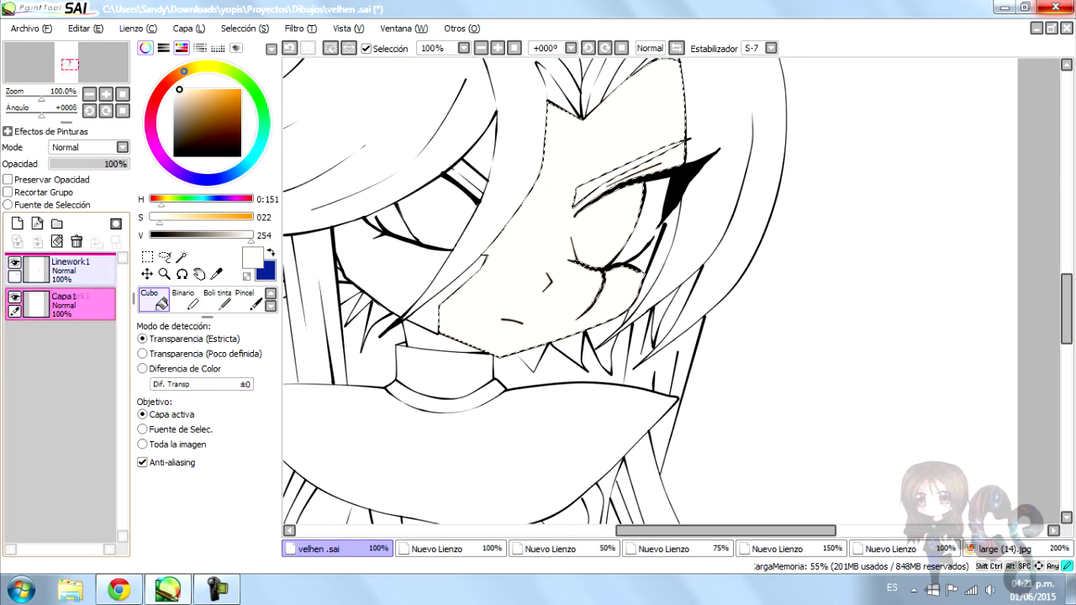
left_click(67, 302)
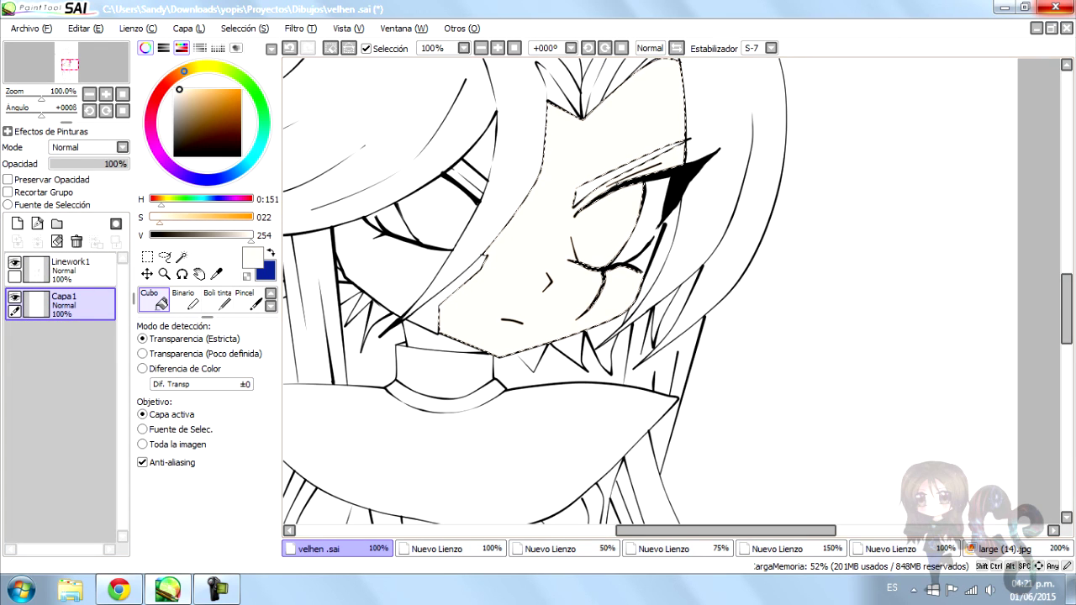
Activate the Magic Wand on layer Linework1, try adding the region by the hair fringe to the selection, and undo that addition
left_click(182, 256)
left_click(67, 268)
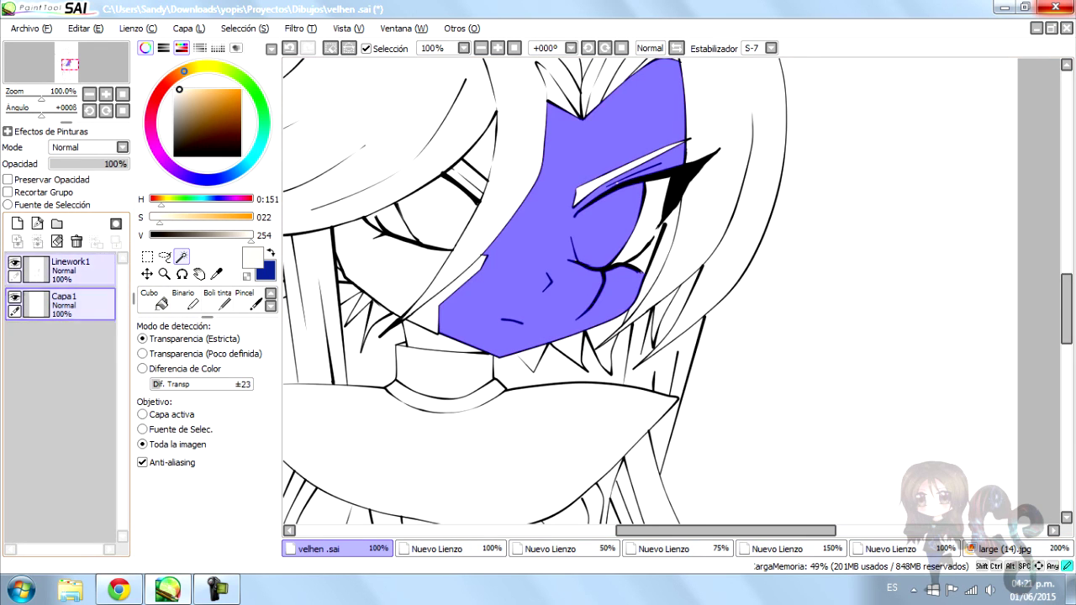
left_click(378, 134)
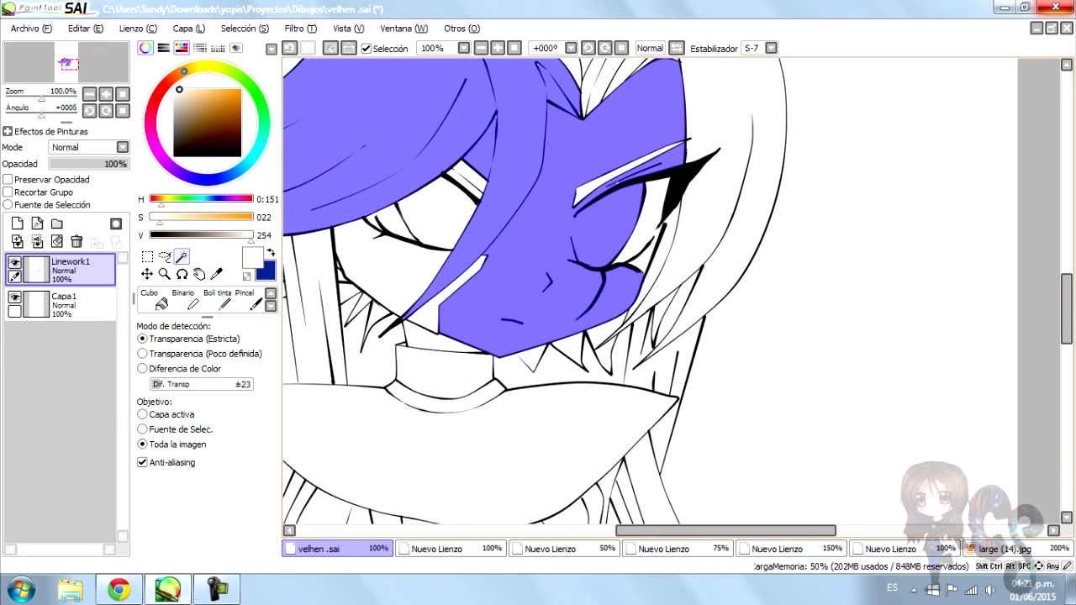
key("ctrl+z")
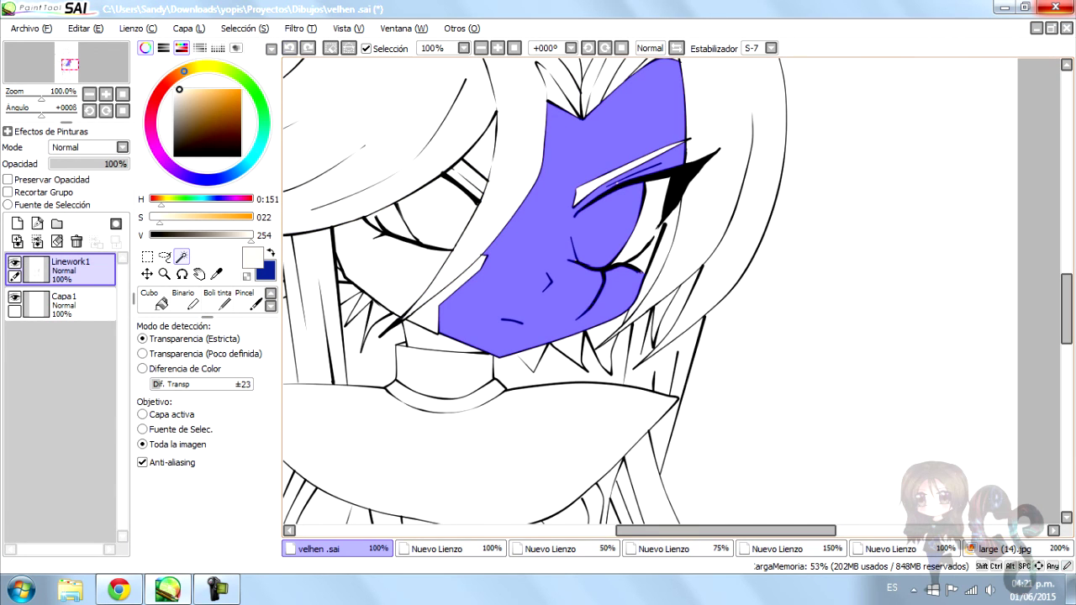
Bridge the outline gap beside the fringe with the selection pen and wand-select the skin around the partly covered eyebrow
key("n")
scroll(477, 117, "up", 4)
left_click_drag(496, 90, 468, 205)
key("w")
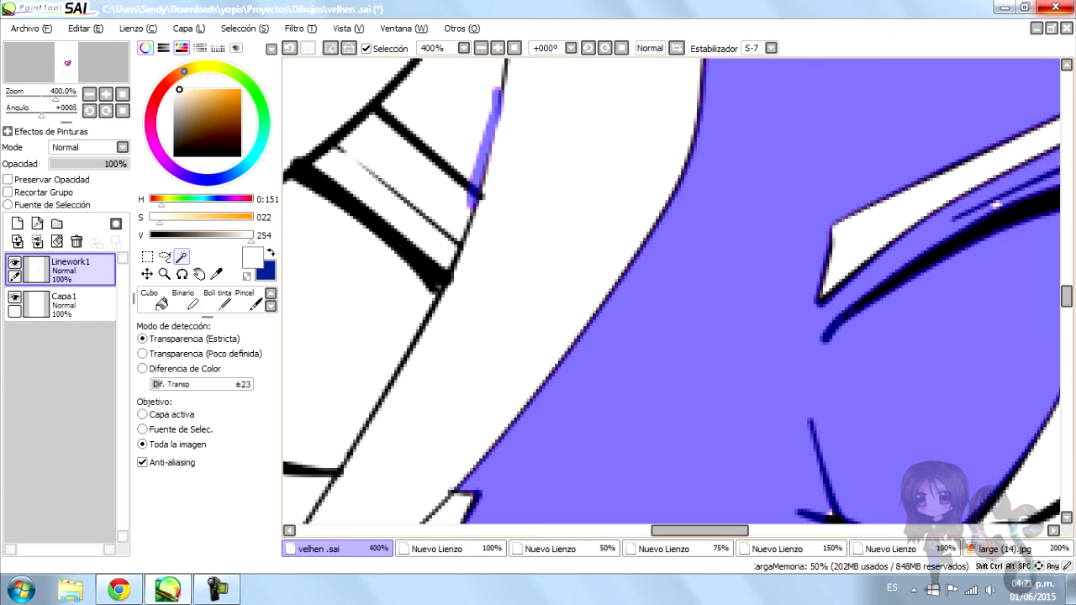
scroll(671, 291, "down", 5)
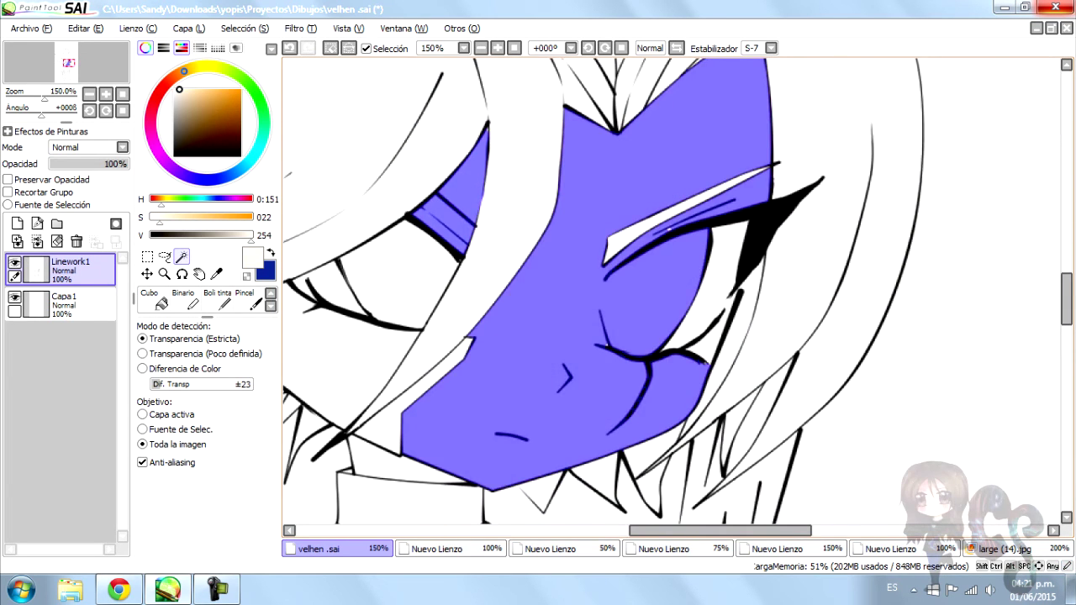
scroll(671, 291, "up", 6)
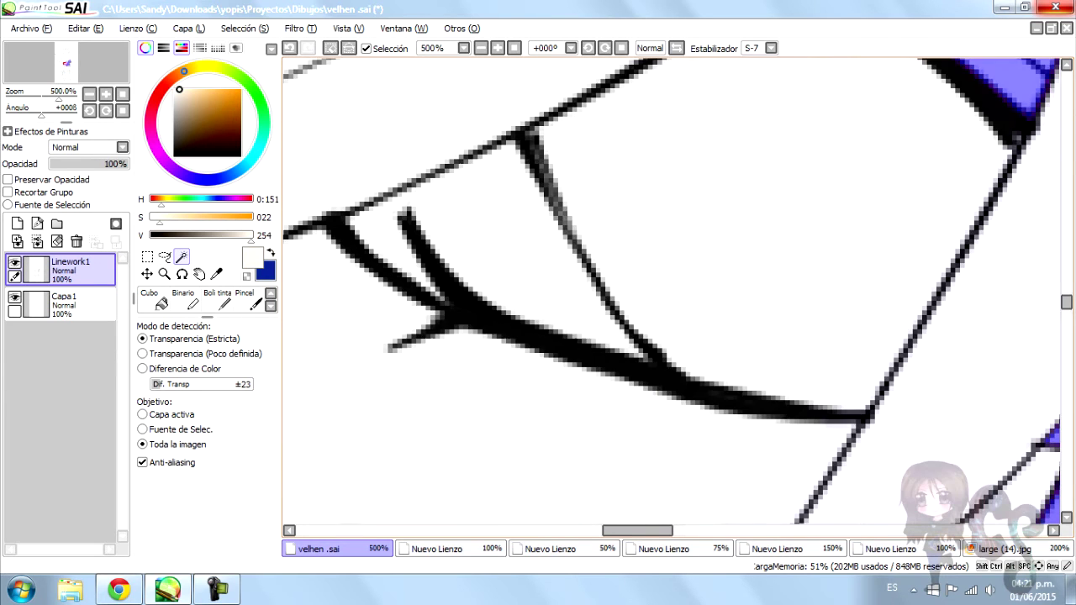
Close the gap above the lash of the partly covered eye with the selection pen and wand-select its small corner area
key("n")
scroll(397, 206, "up", 3)
left_click_drag(396, 202, 416, 271)
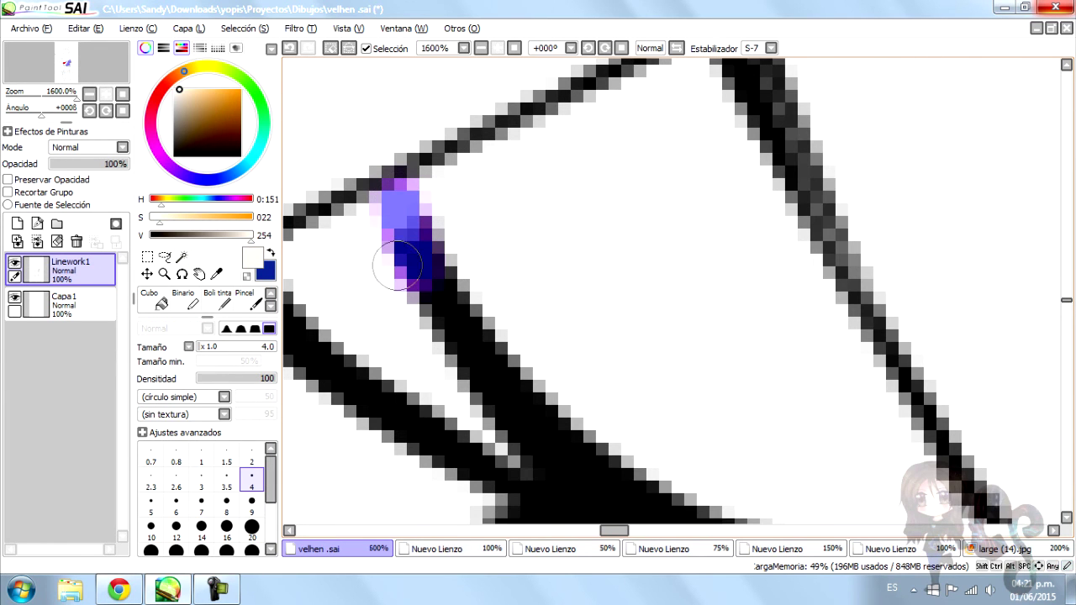
key("w")
left_click(354, 278)
scroll(671, 291, "down", 2)
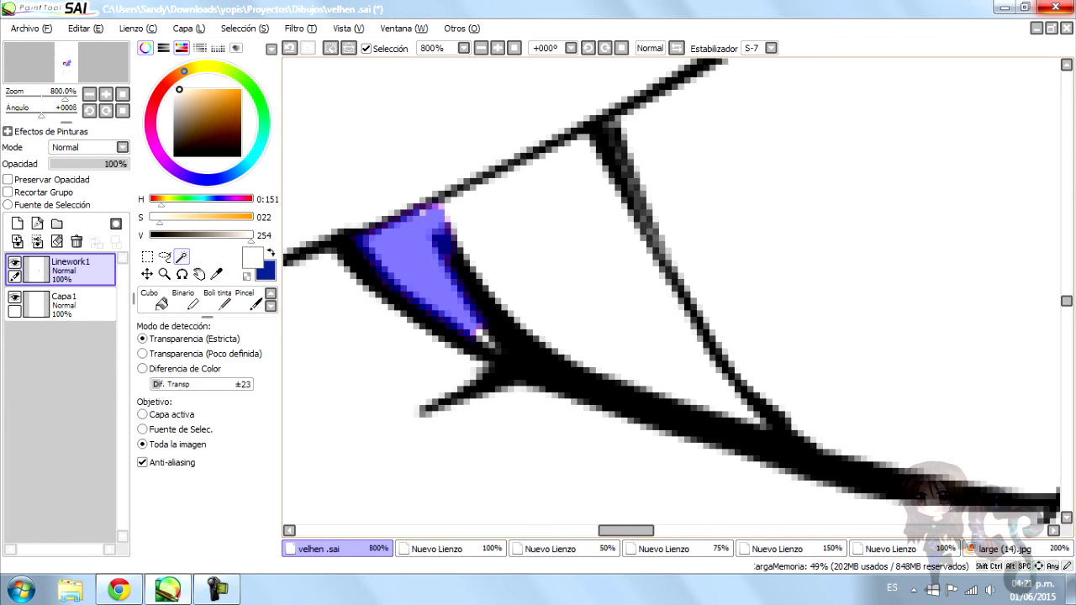
Paint the missed pixels along the lash edge into the eye-corner selection with the selection pen at size 4
key("n")
scroll(487, 353, "up", 2)
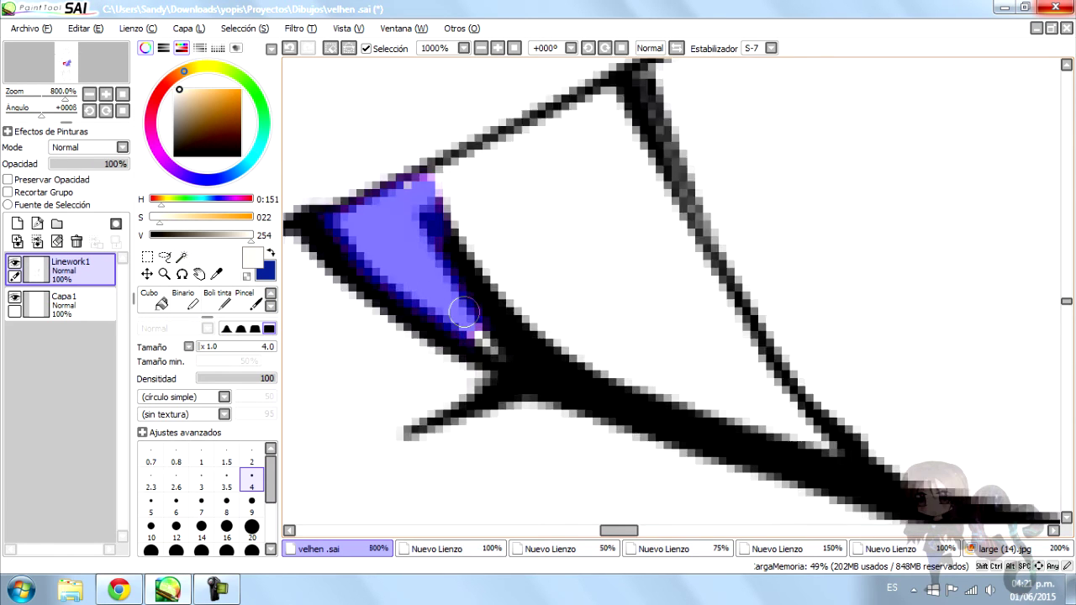
left_click_drag(471, 336, 529, 396)
mouse_move(445, 228)
left_mouse_down()
mouse_move(404, 151)
mouse_move(361, 108)
left_mouse_up()
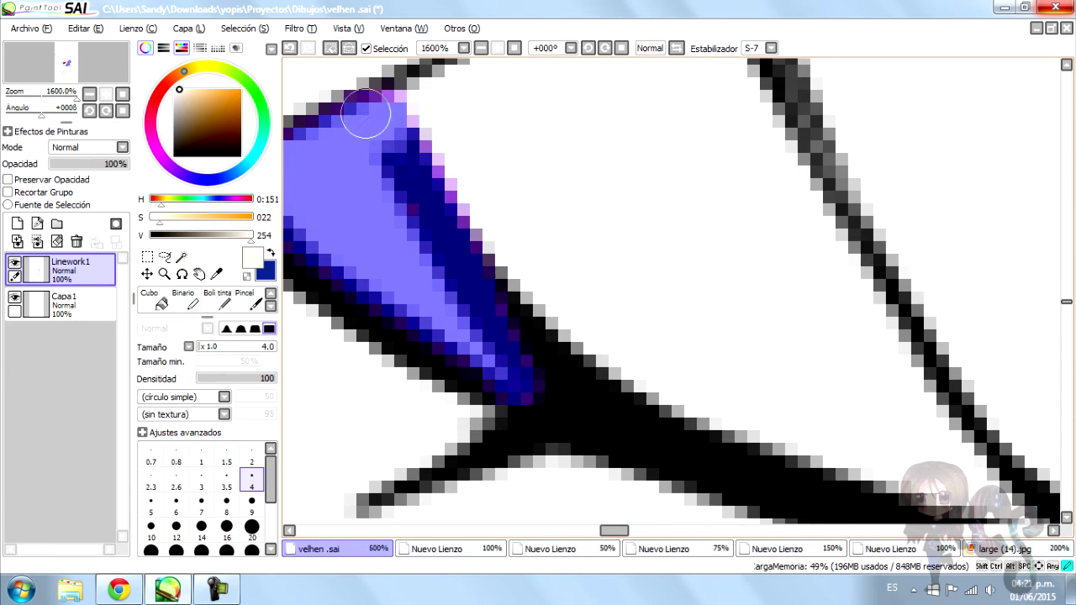
Add the small neck area beneath the chin to the selection with the Magic Wand
scroll(360, 109, "down", 8)
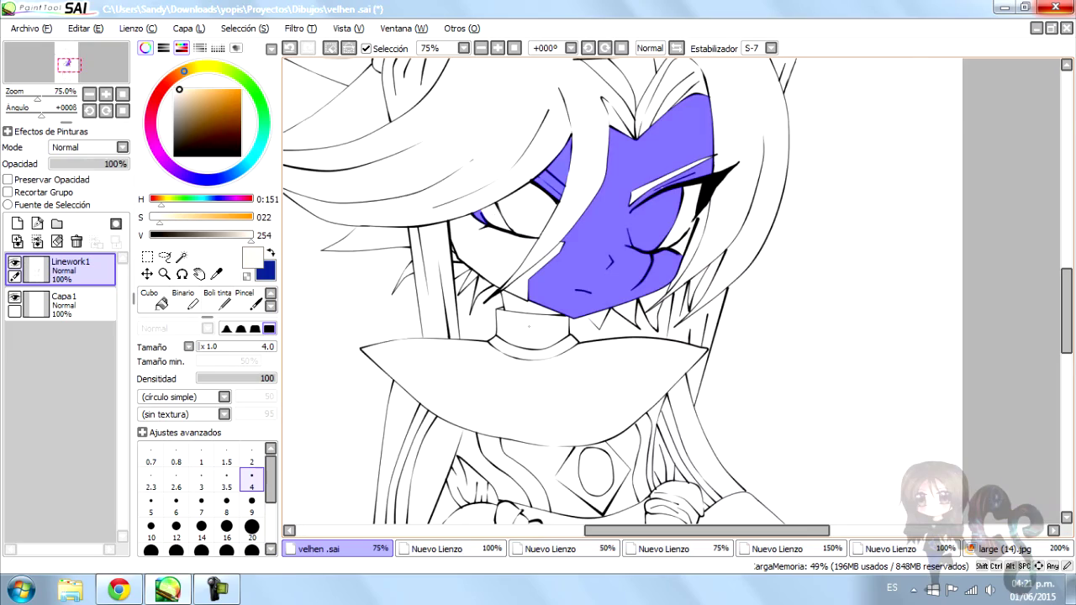
scroll(538, 294, "up", 1)
key("w")
left_click(534, 301)
scroll(538, 295, "down", 2)
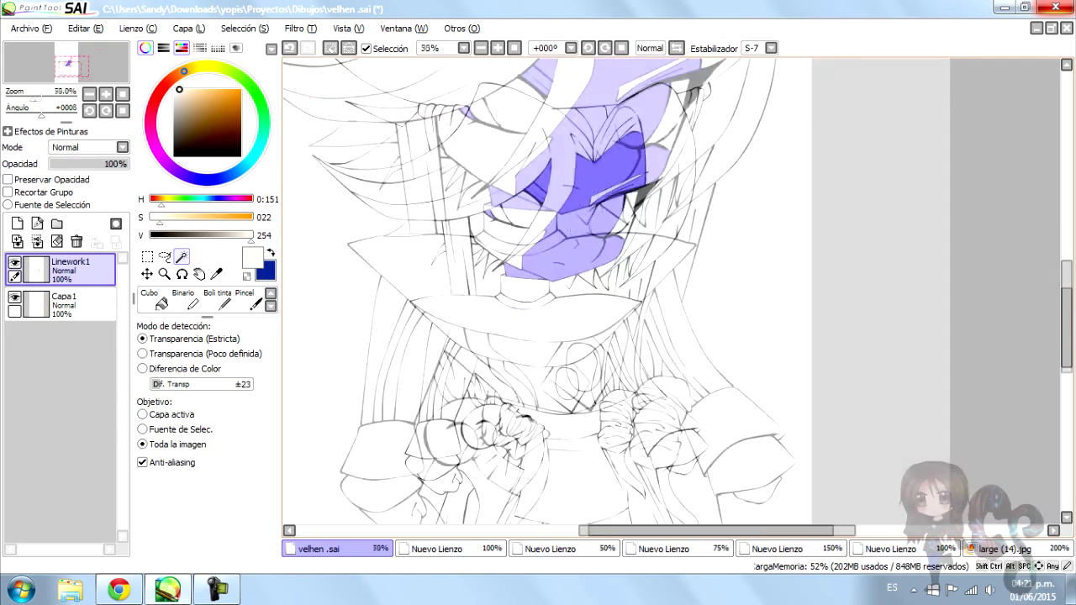
Add the skin of both hands and the exposed leg area to the selection with the Magic Wand
scroll(538, 294, "up", 4)
scroll(538, 295, "down", 5)
scroll(538, 294, "up", 3)
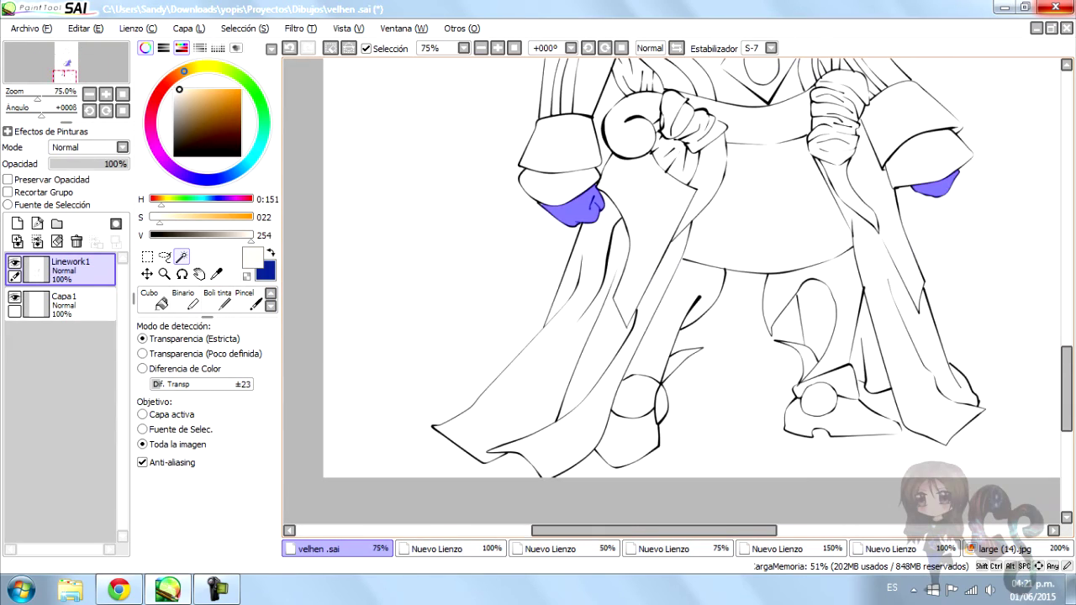
scroll(745, 362, "down", 2)
scroll(746, 362, "up", 3)
left_click(746, 361)
scroll(746, 361, "down", 2)
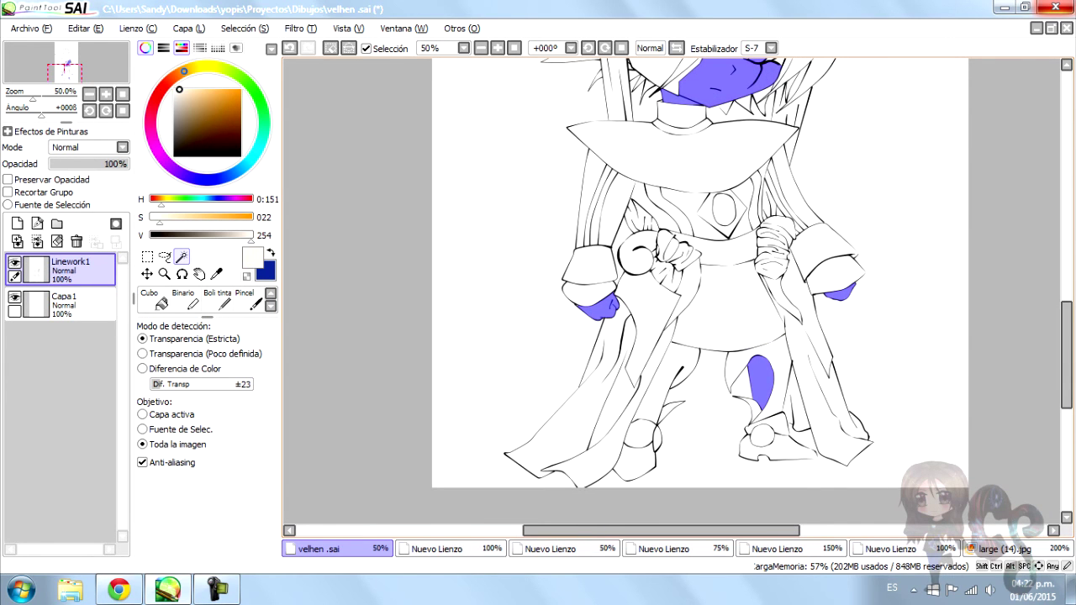
Bridge the lash gap at the uncovered eye's outer corner with the selection pen and wand-select the skin below it
scroll(714, 126, "down", 1)
scroll(715, 126, "up", 5)
scroll(206, 300, "down", 1)
scroll(206, 300, "up", 1)
left_click(214, 298)
scroll(391, 321, "up", 2)
scroll(390, 321, "down", 3)
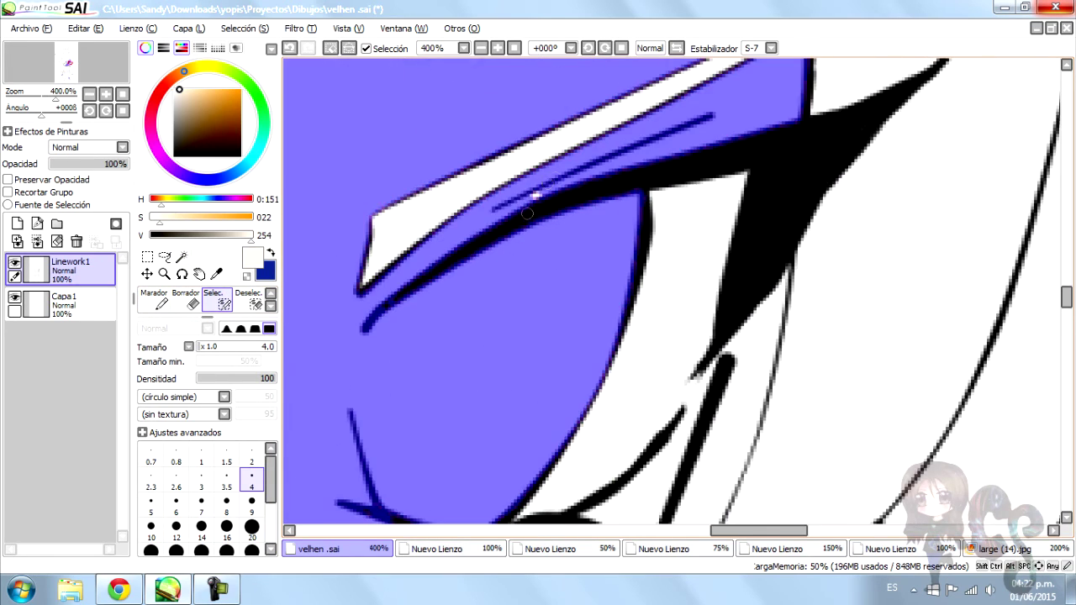
scroll(639, 294, "up", 3)
key("w")
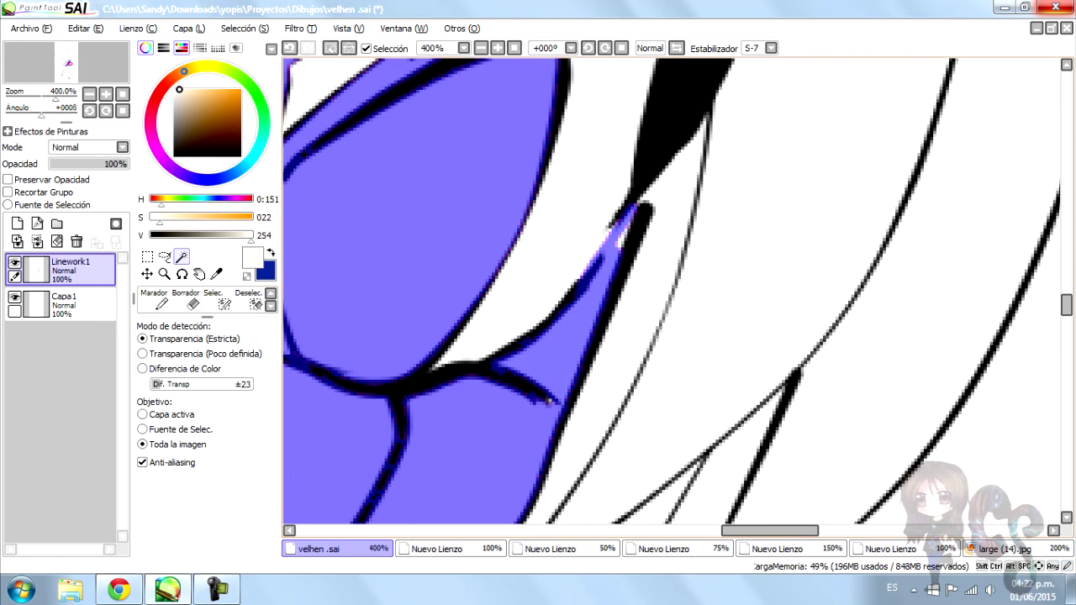
key("w")
scroll(622, 240, "down", 4)
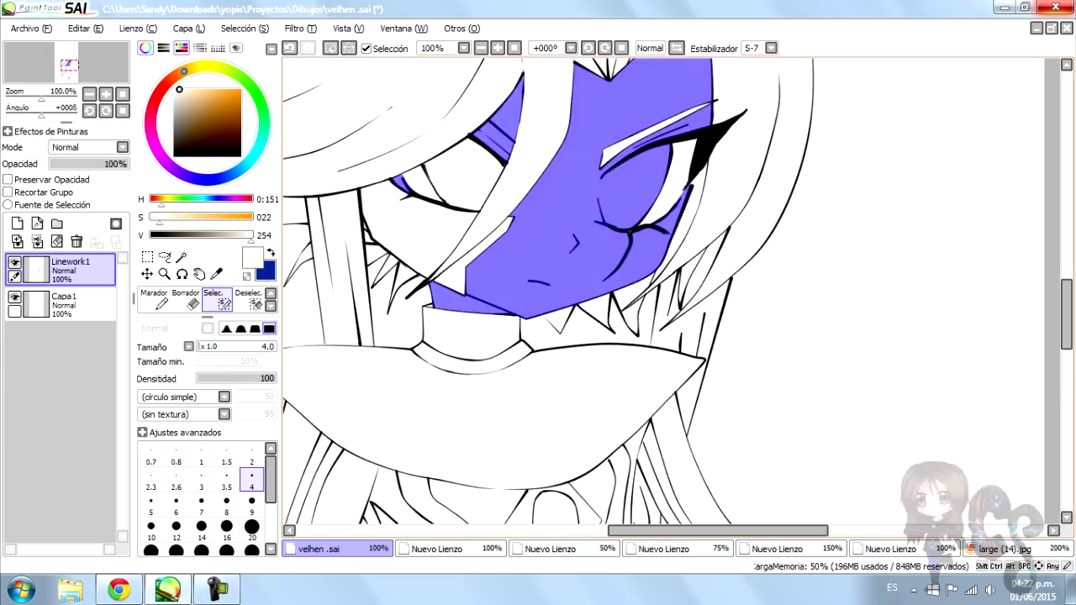
Switch to the Bucket tool and rename layer Capa1 to piel
scroll(565, 305, "up", 1)
scroll(666, 119, "down", 1)
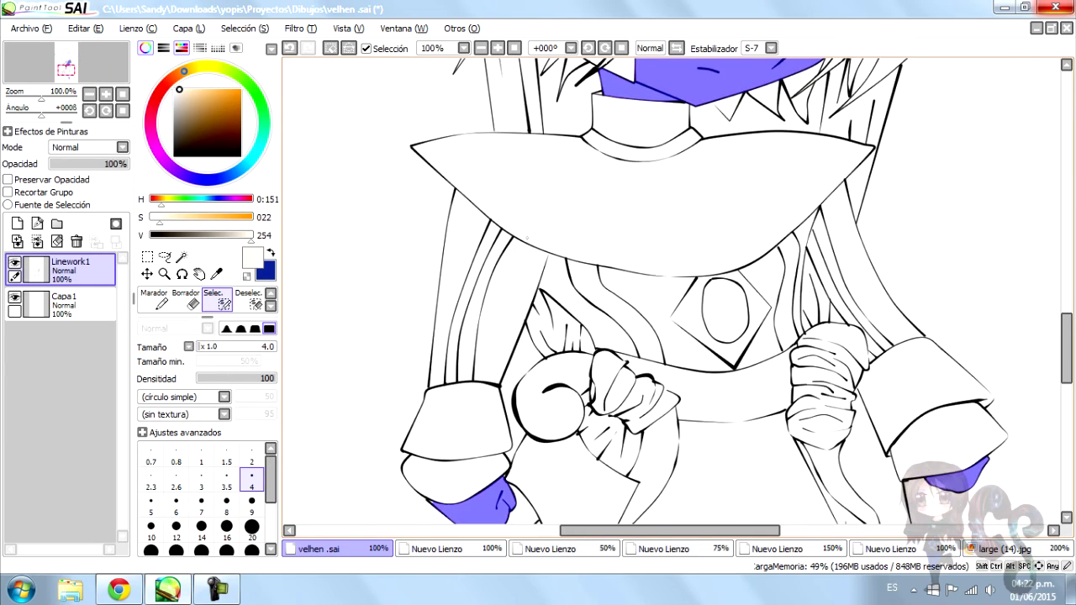
scroll(510, 258, "down", 2)
scroll(589, 294, "down", 2)
scroll(555, 210, "up", 1)
left_click(271, 306)
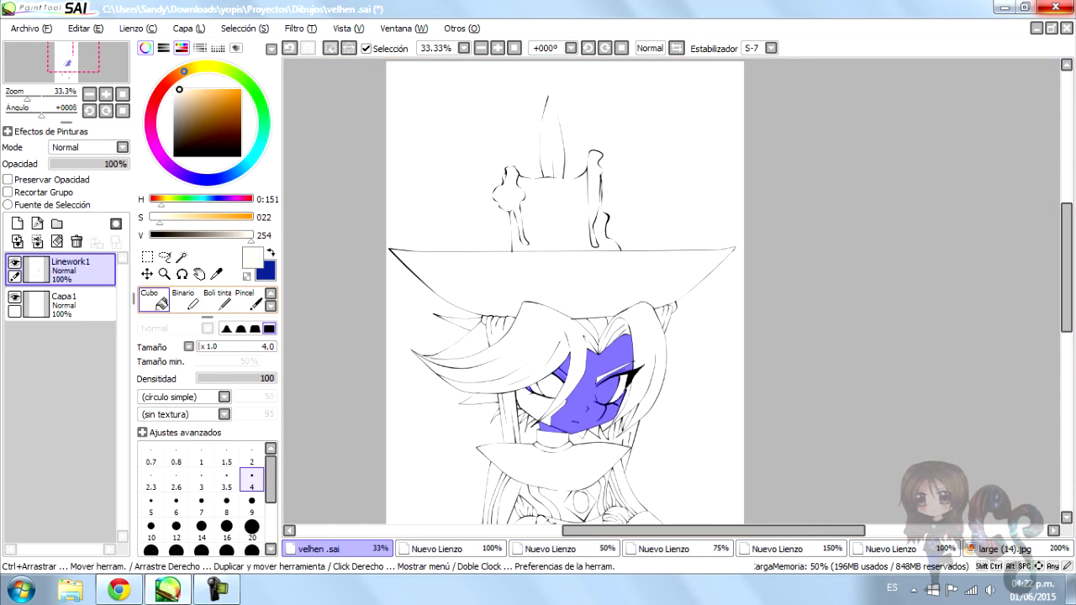
left_click(152, 299)
left_click(63, 304)
double_click(63, 305)
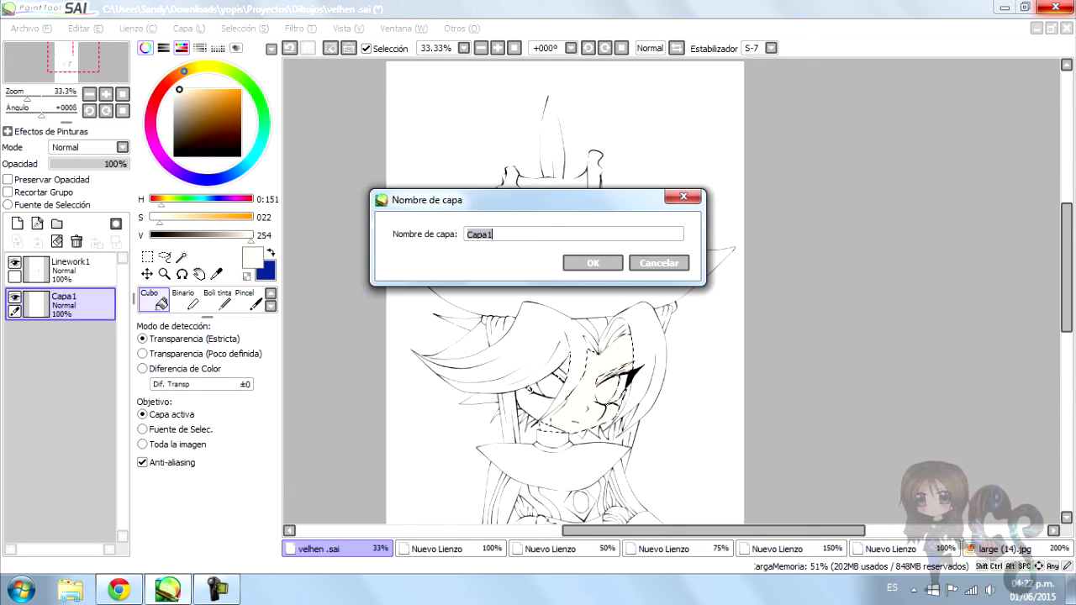
type("piel")
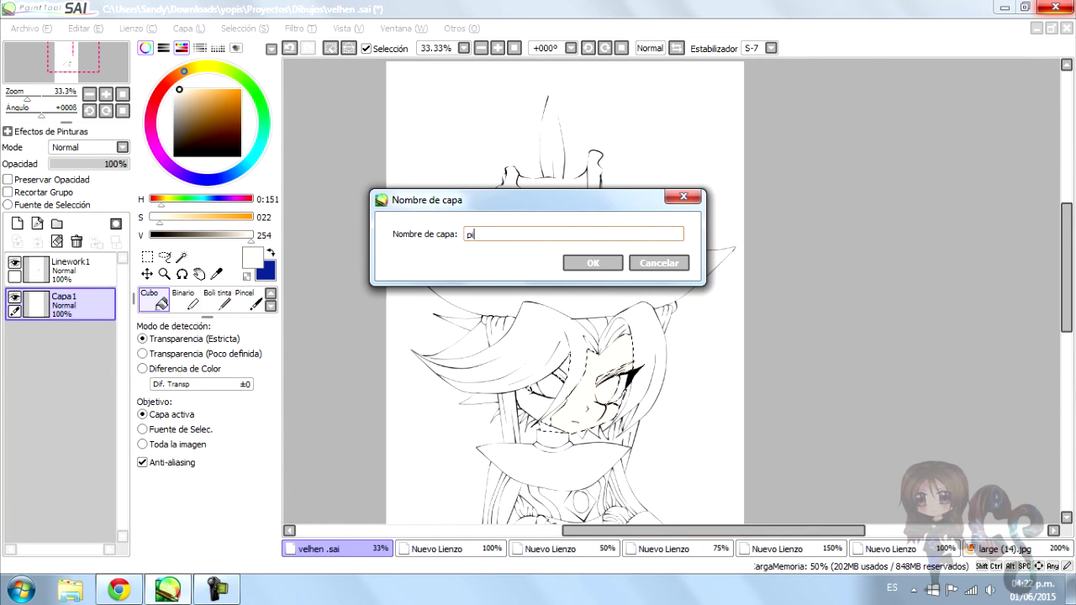
key("Return")
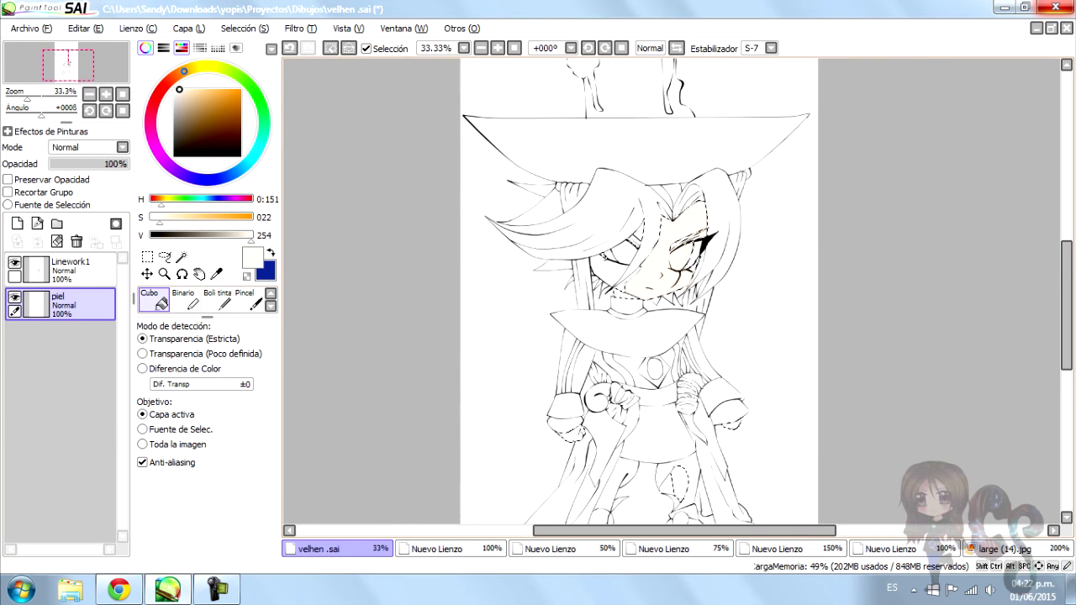
Examine the selected skin areas on the face, neck, hands and leg for complete coverage
scroll(623, 302, "up", 3)
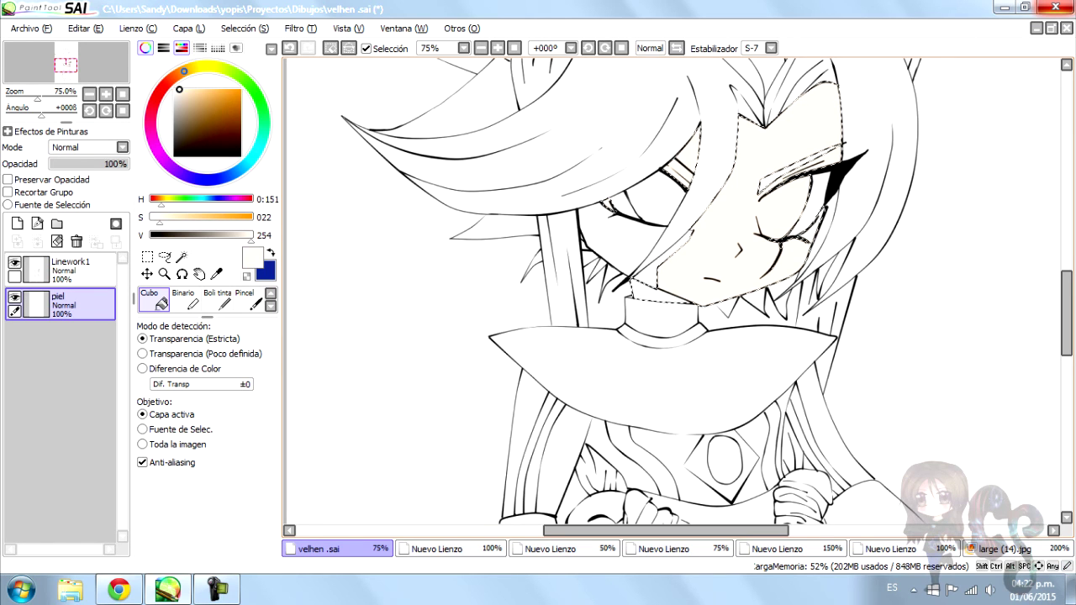
scroll(673, 294, "down", 2)
scroll(673, 295, "down", 1)
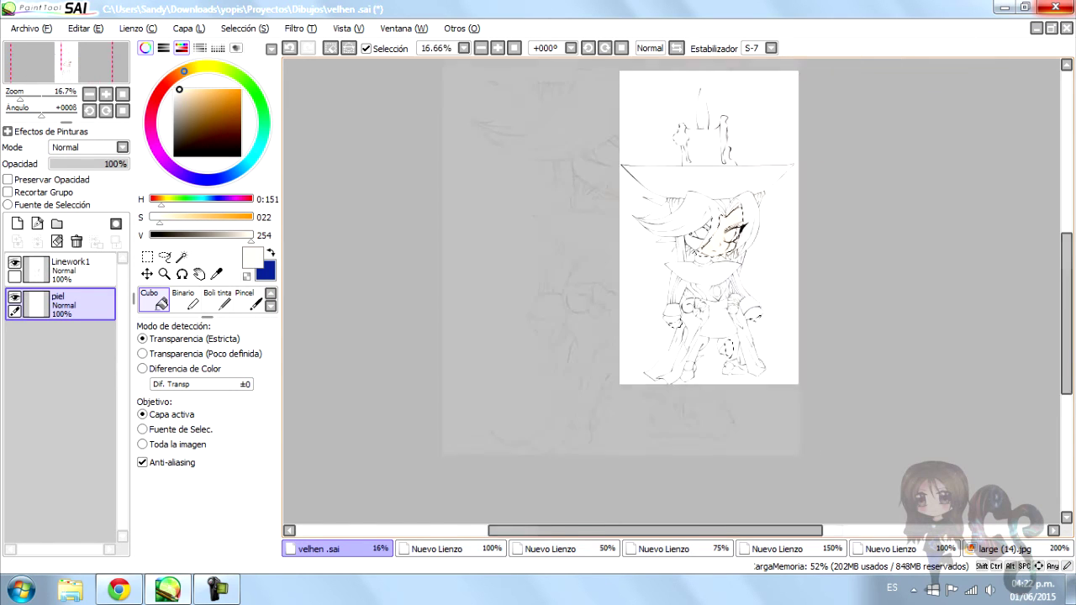
scroll(673, 294, "up", 1)
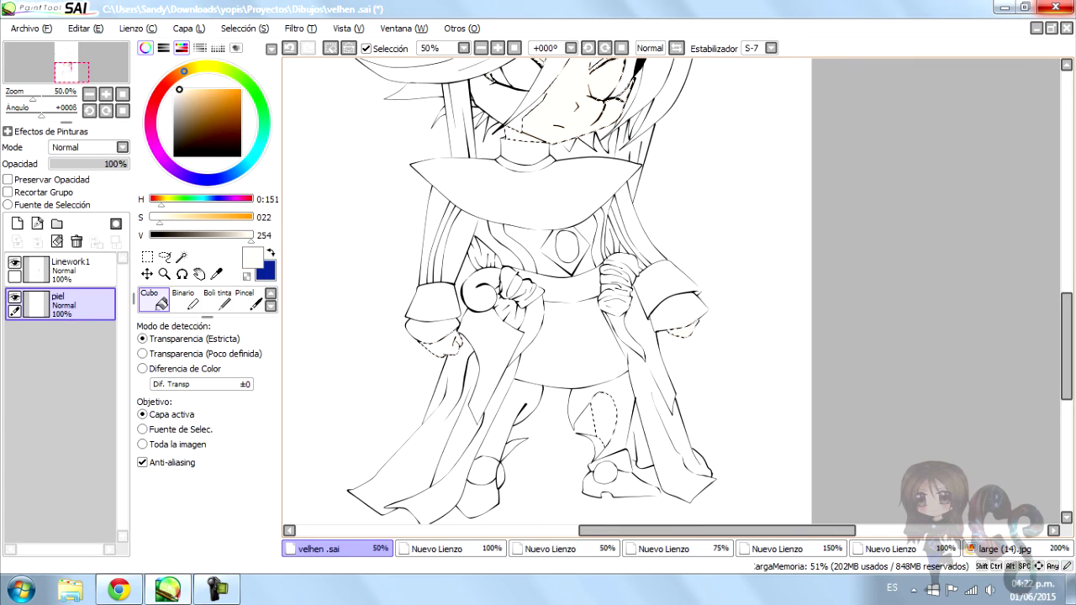
scroll(547, 294, "down", 1)
scroll(547, 295, "up", 2)
scroll(546, 294, "down", 1)
scroll(547, 295, "up", 1)
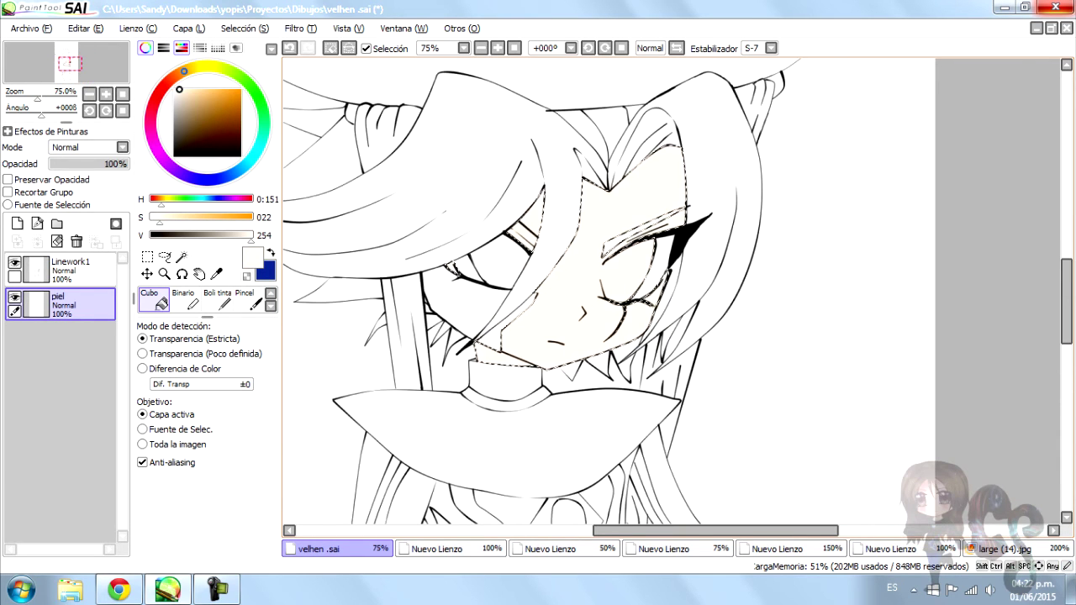
scroll(559, 295, "up", 1)
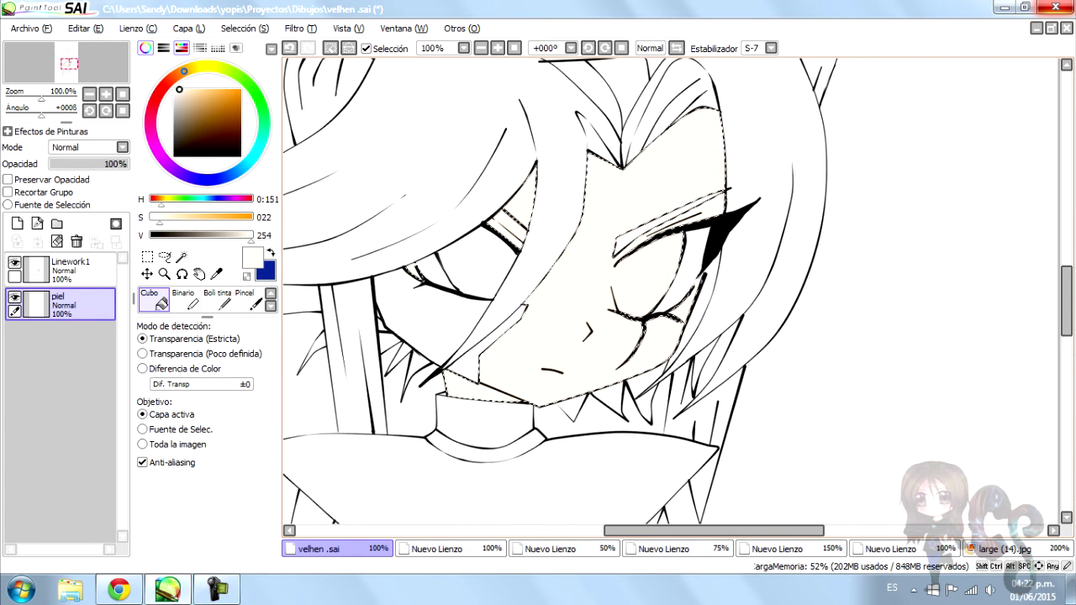
Open the Hue and Saturation adjustment for layer piel and try hue -1, saturation -1 and luminance +4
key("ctrl+u")
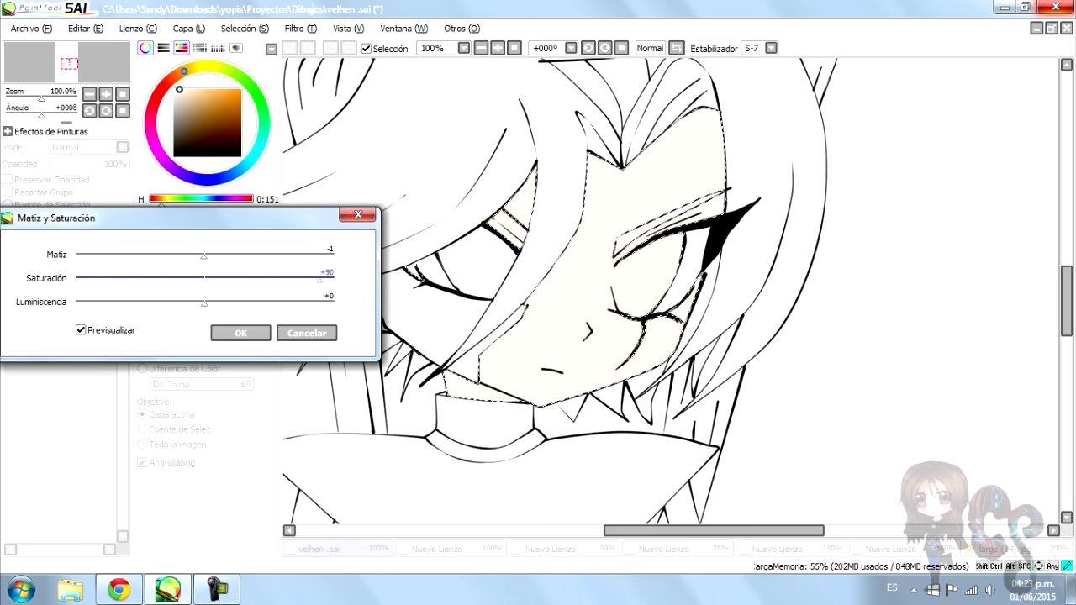
key("Down")
key("Page_Down")
key("Page_Down")
key("Page_Down")
key("Page_Down")
key("Page_Down")
key("Page_Down")
key("Page_Down")
key("Page_Down")
key("Page_Down")
key("Page_Down")
key("End")
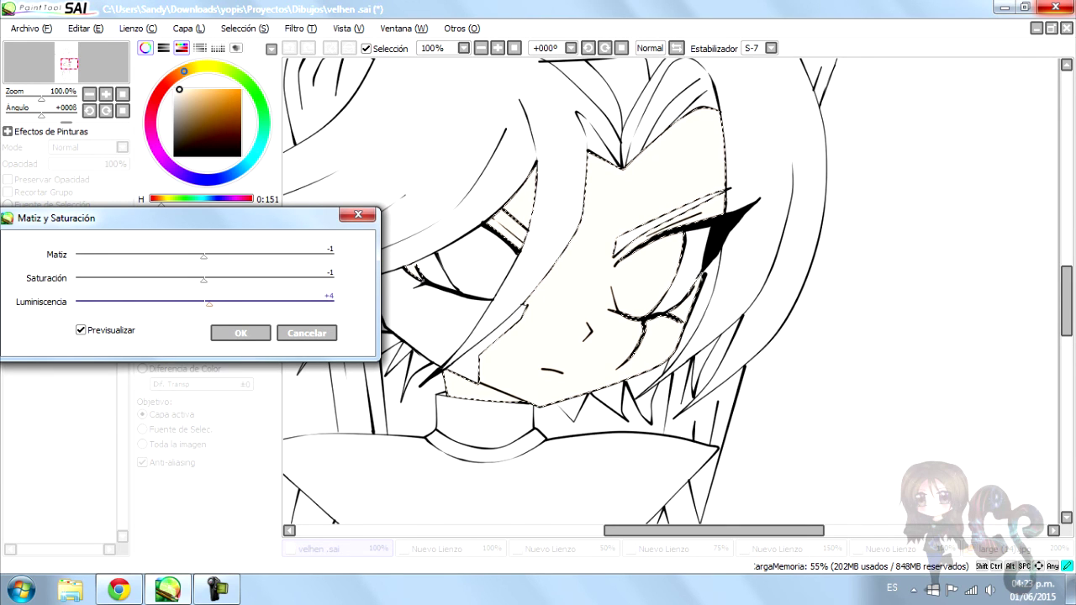
Set the adjustment for layer piel to saturation -33 and luminance +3
key("Up")
key("Left")
key("Left")
key("Left")
key("Left")
key("Left")
key("Left")
key("Left")
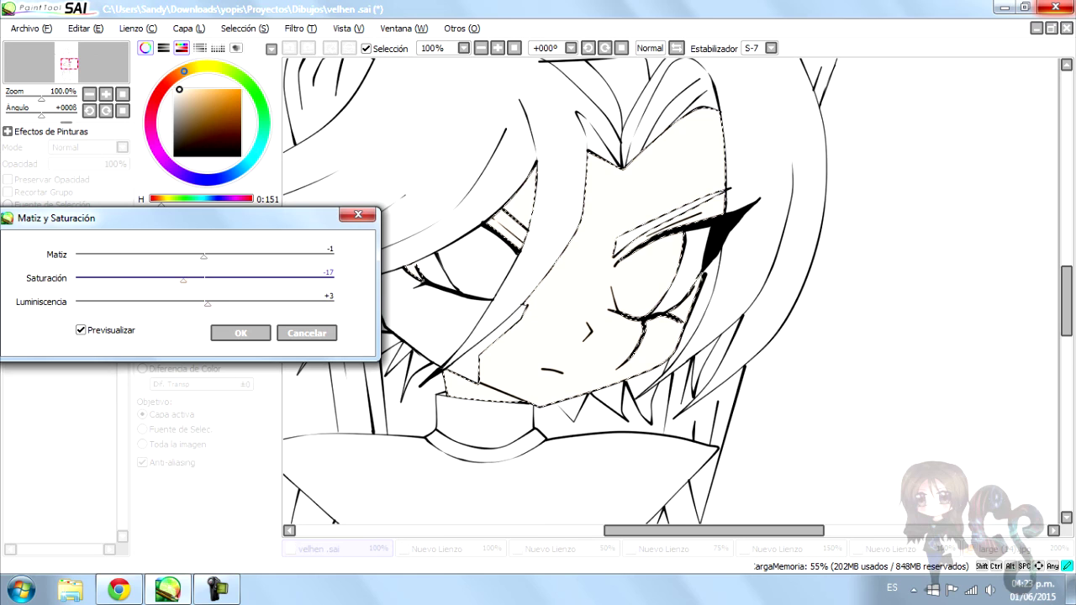
key("Up")
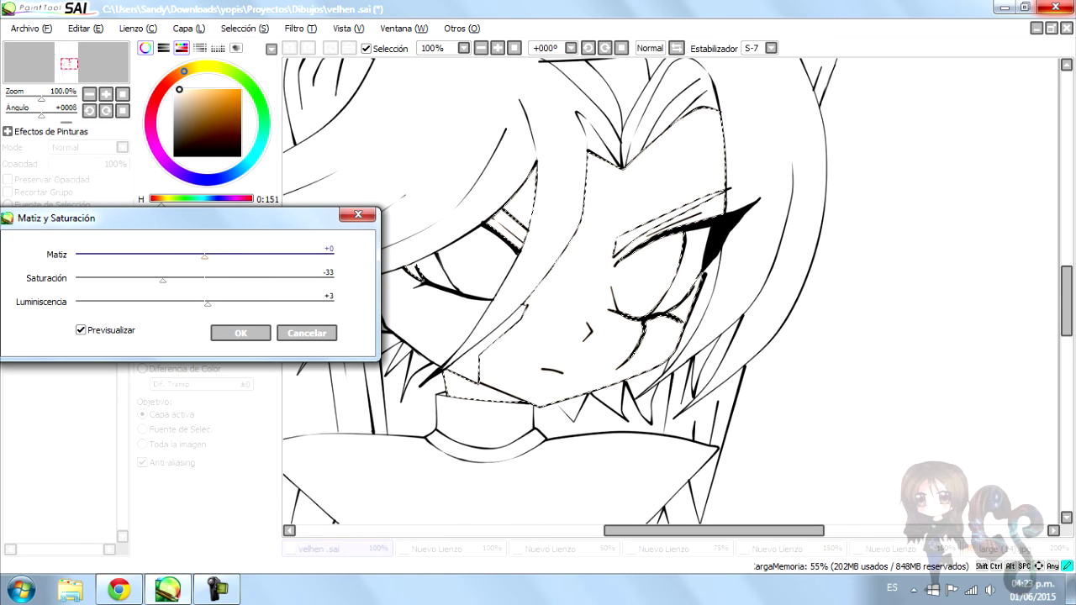
Set the hue to +2, apply the adjustment to the skin, and clear the selection
key("ctrl+minus")
key("ctrl+minus")
key("ctrl+plus")
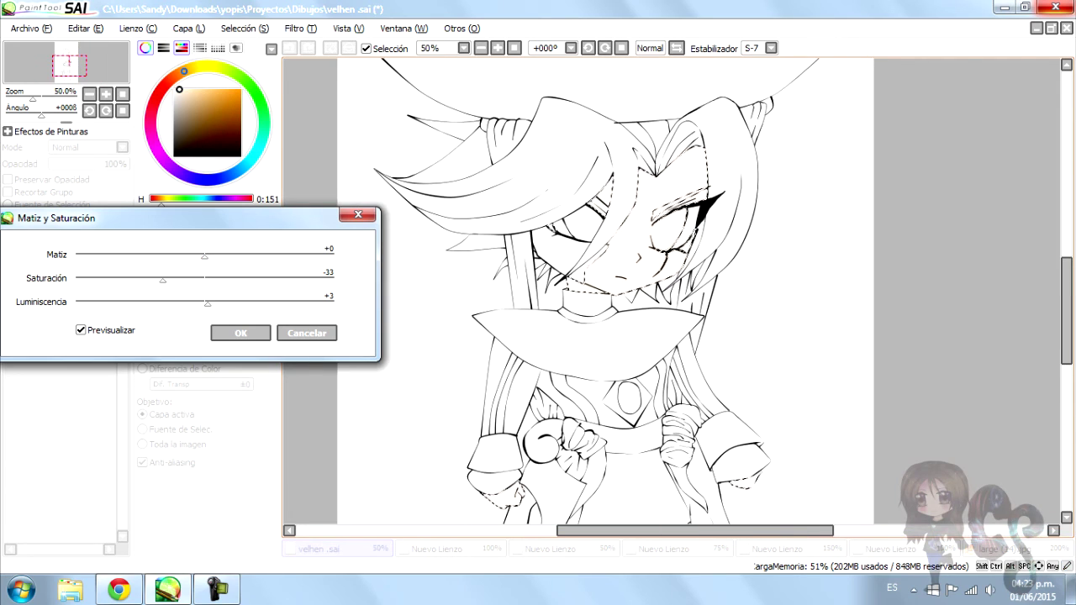
key("ctrl+plus")
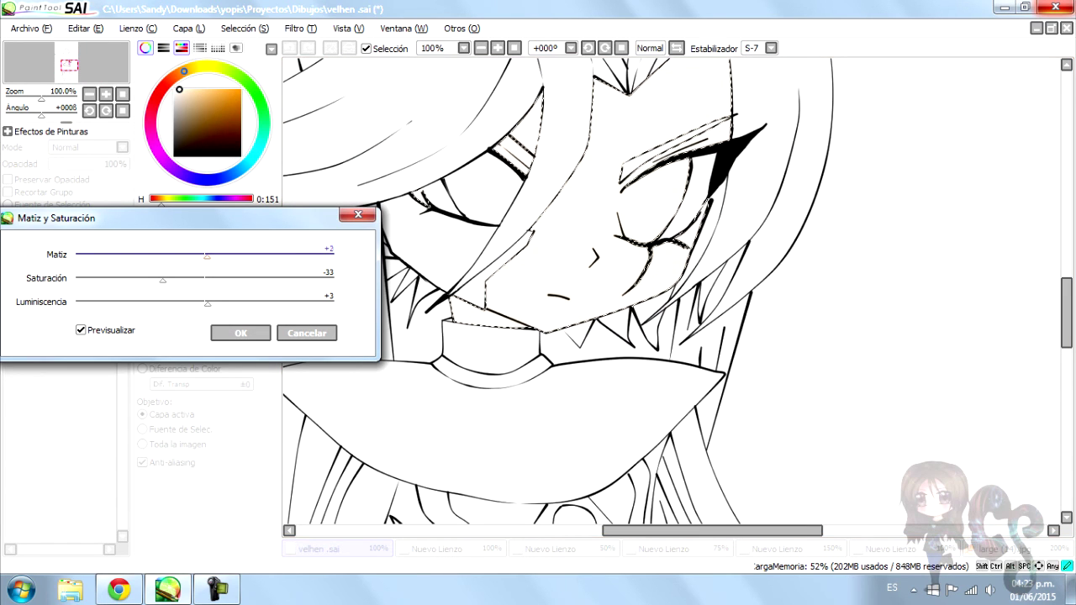
key("Return")
scroll(673, 294, "down", 5)
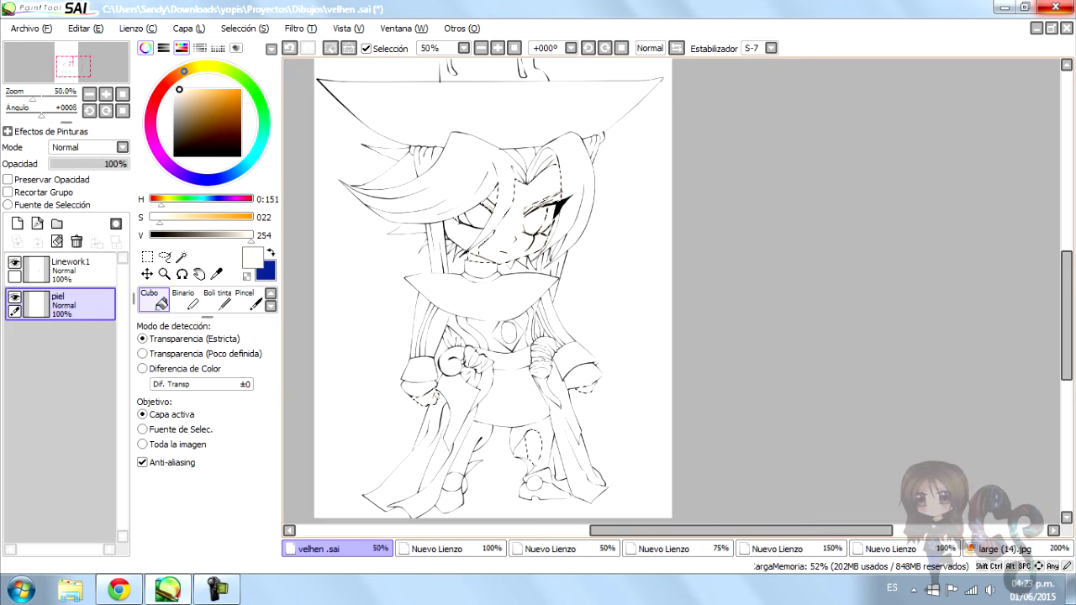
scroll(503, 231, "up", 1)
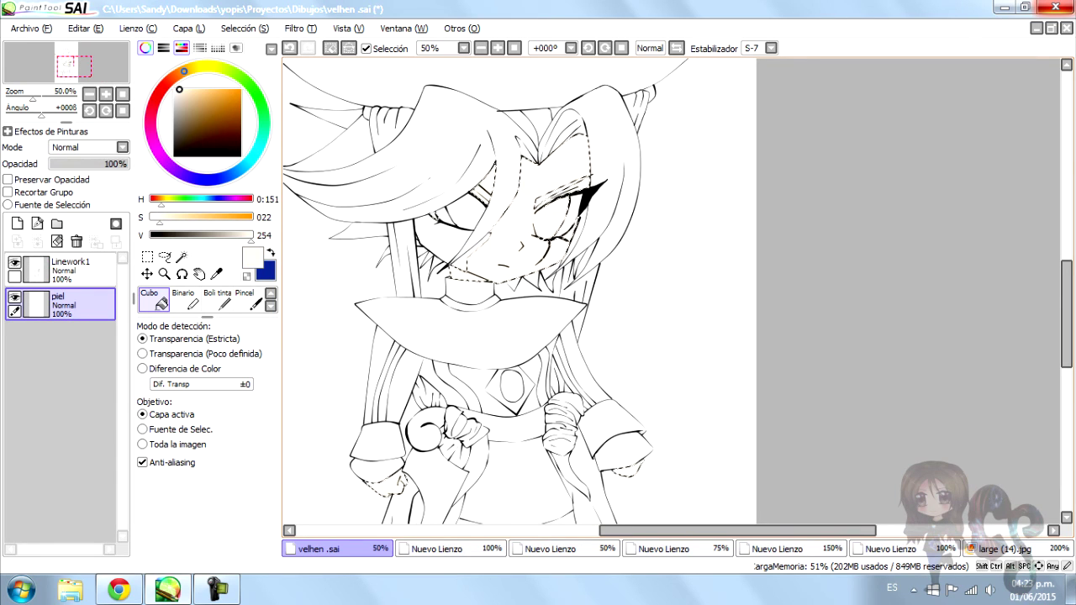
key("ctrl+d")
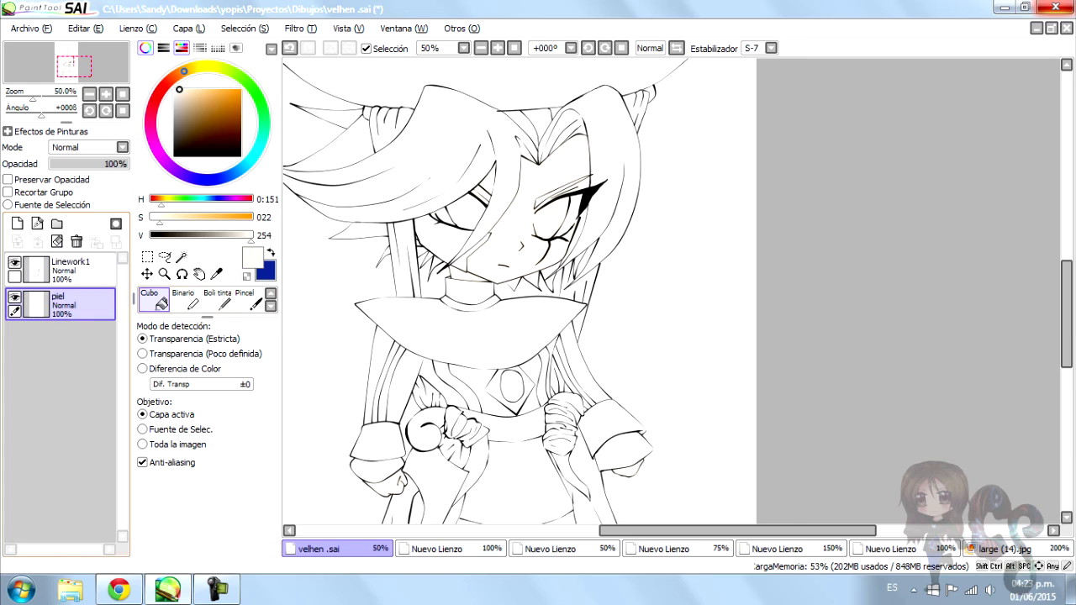
Add a new layer above piel and name it Cabello
left_click(17, 224)
double_click(63, 296)
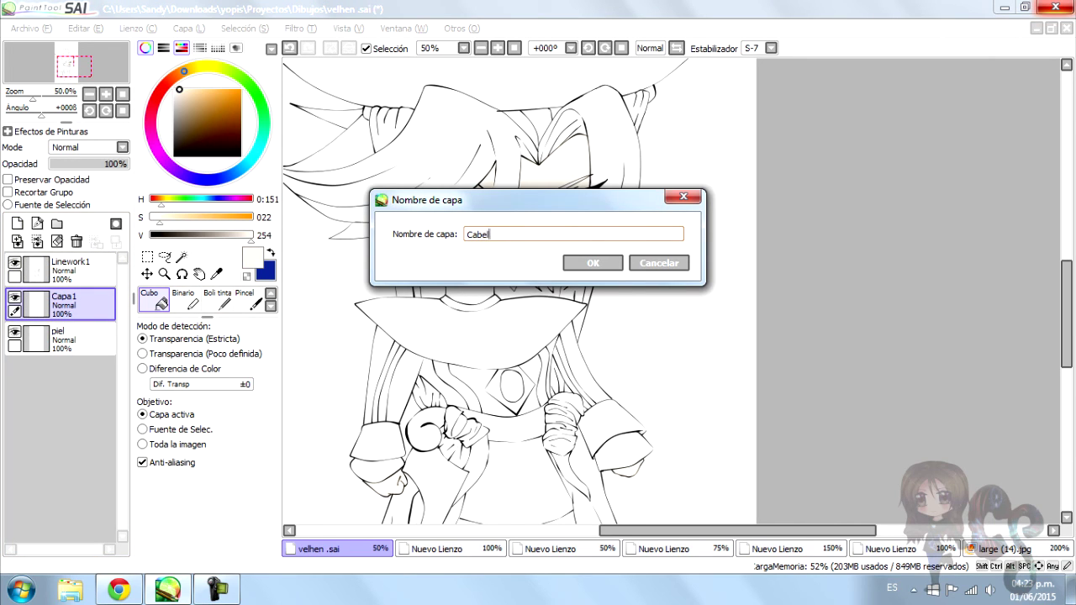
key("Return")
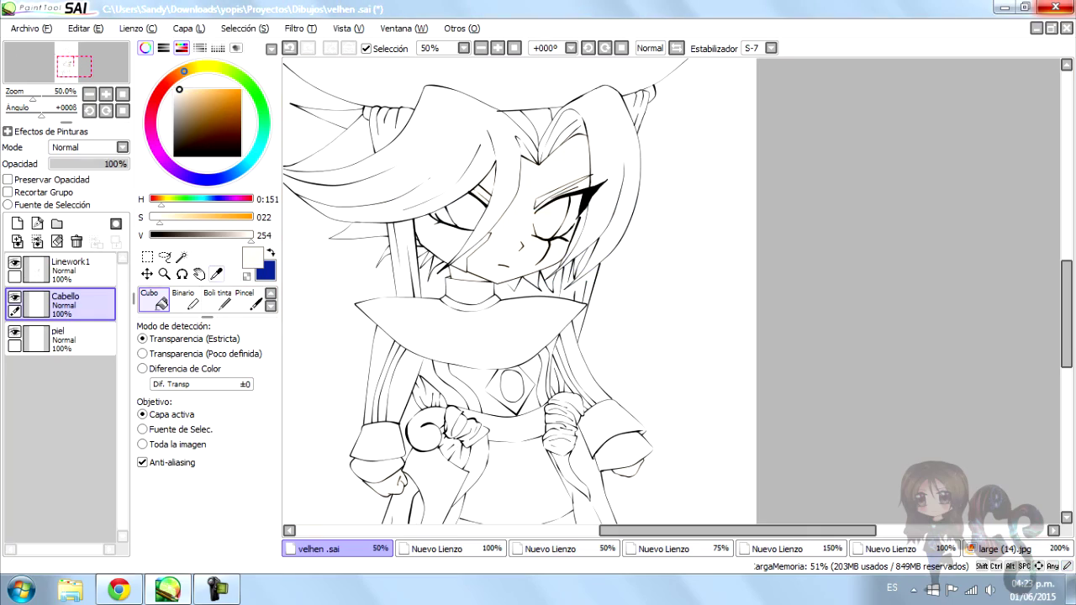
Switch to the reference image large (14).jpg and choose the Binario pen at size 8
left_click(216, 274)
left_click(1005, 549)
scroll(656, 295, "up", 1)
scroll(678, 291, "down", 1)
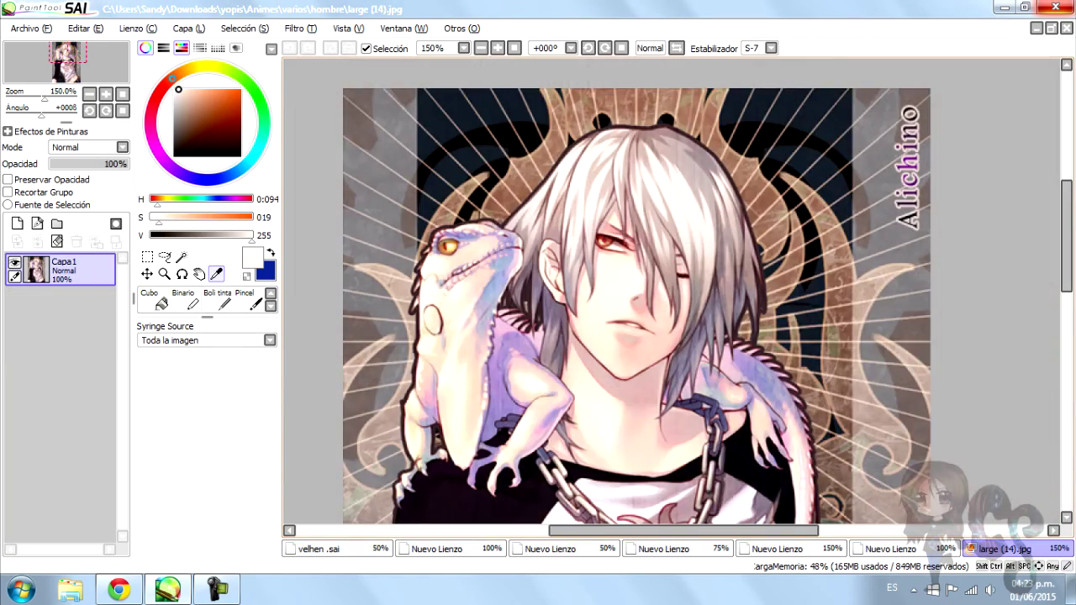
scroll(677, 291, "up", 1)
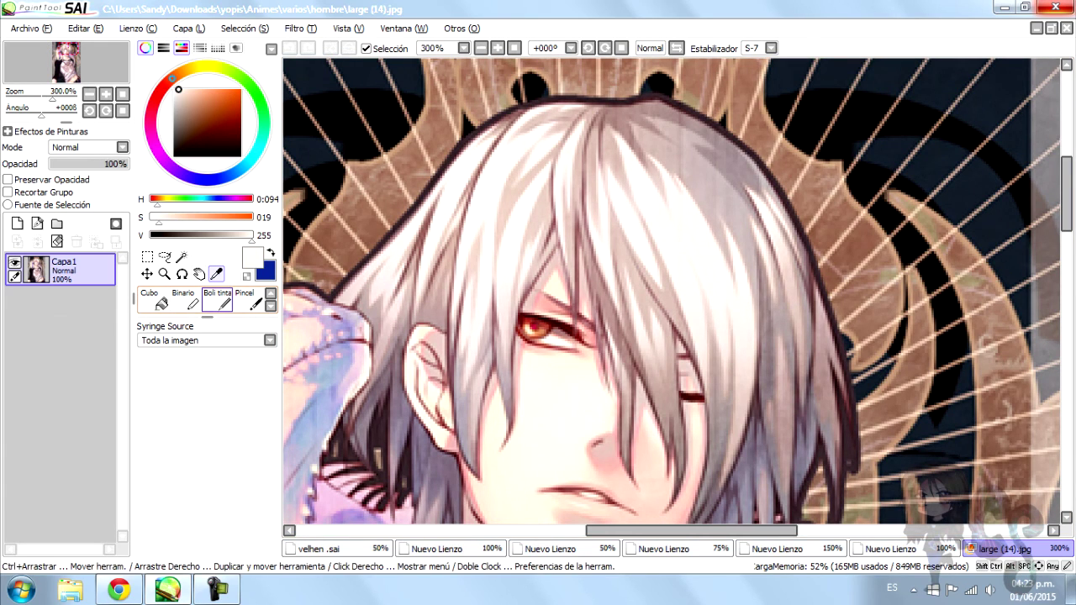
left_click(217, 300)
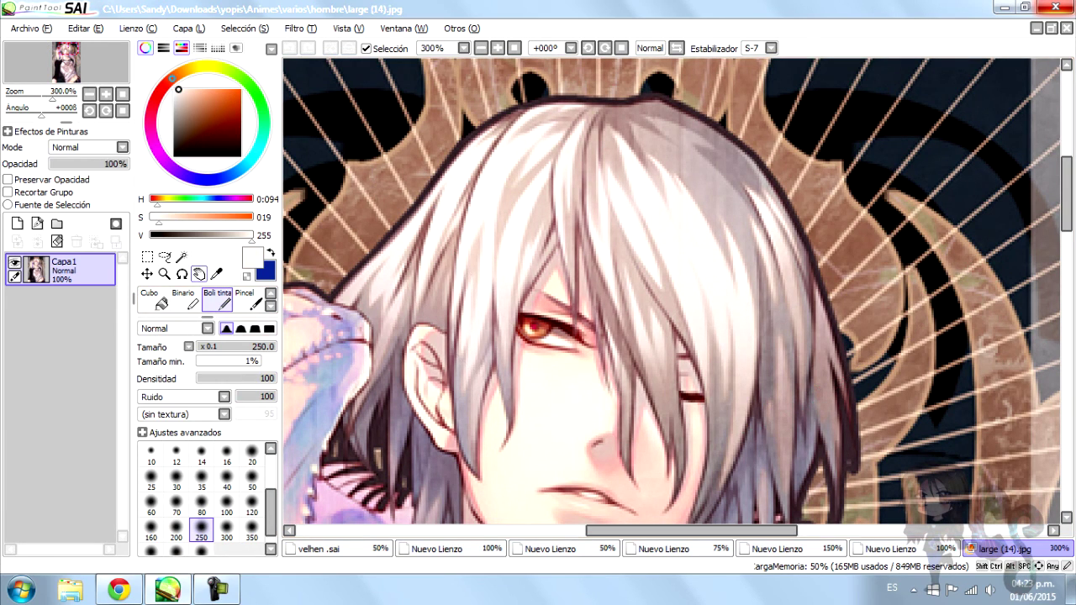
left_click(184, 300)
left_click(201, 486)
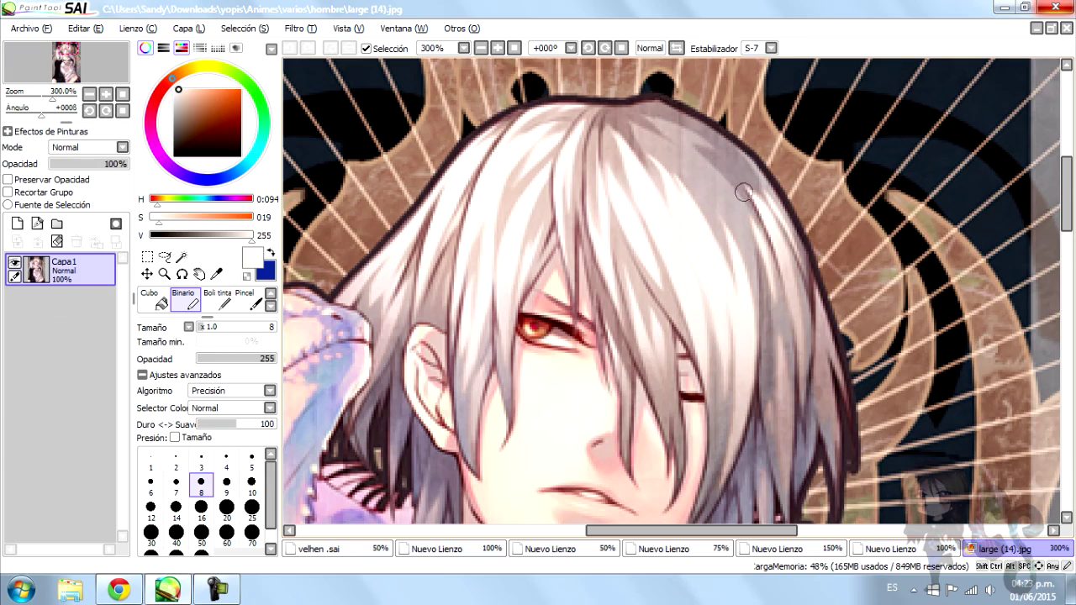
Sample the pale hair colour (H 107, S 019, V 253) from the reference figure and return to velhen.sai
scroll(744, 192, "down", 3)
scroll(627, 296, "up", 3)
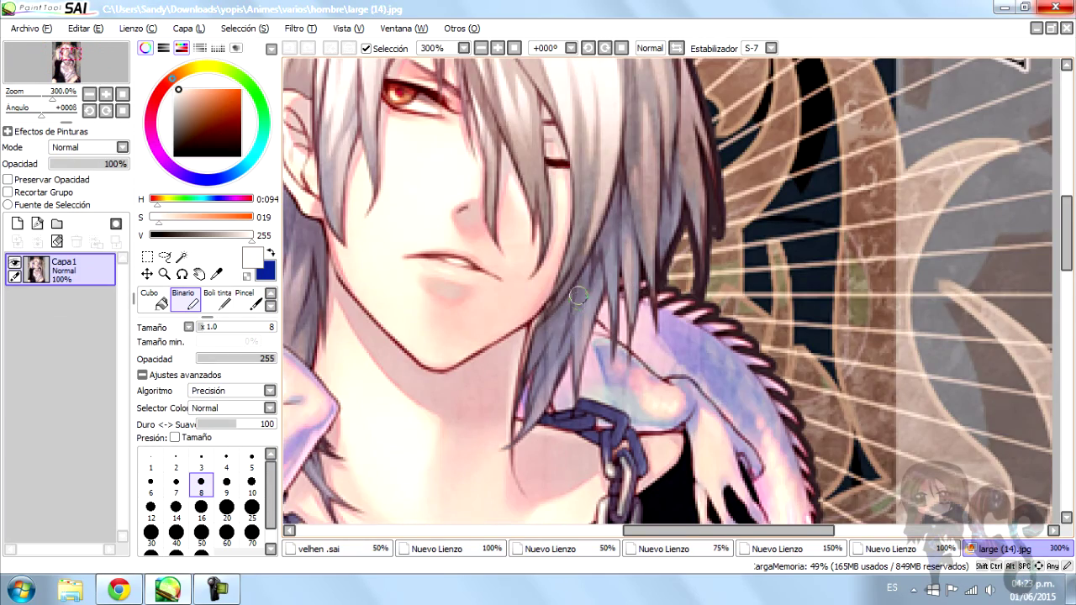
scroll(552, 346, "down", 3)
scroll(515, 213, "up", 3)
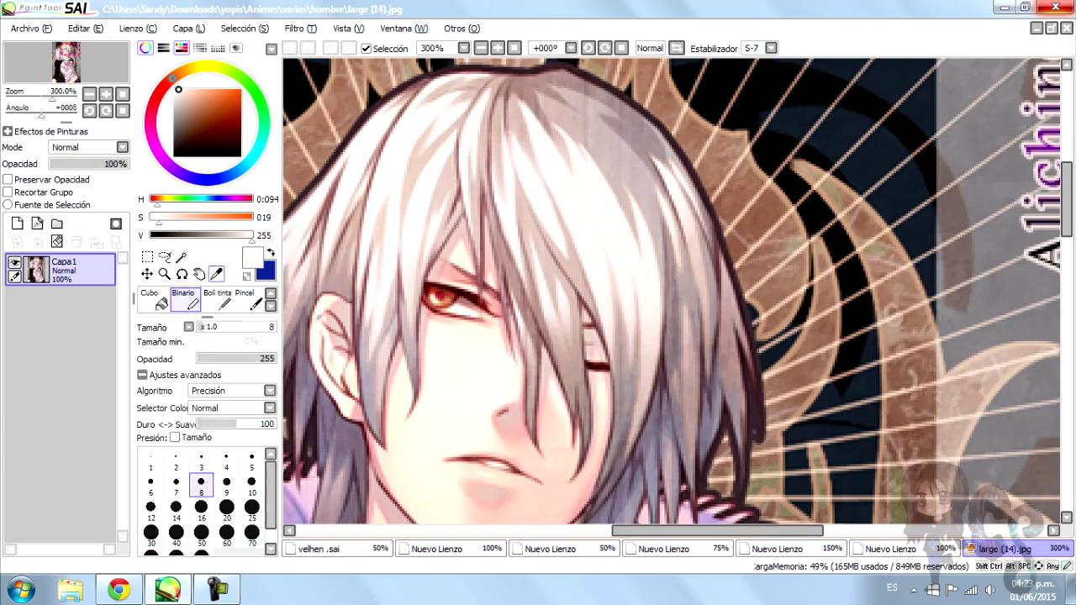
key("alt")
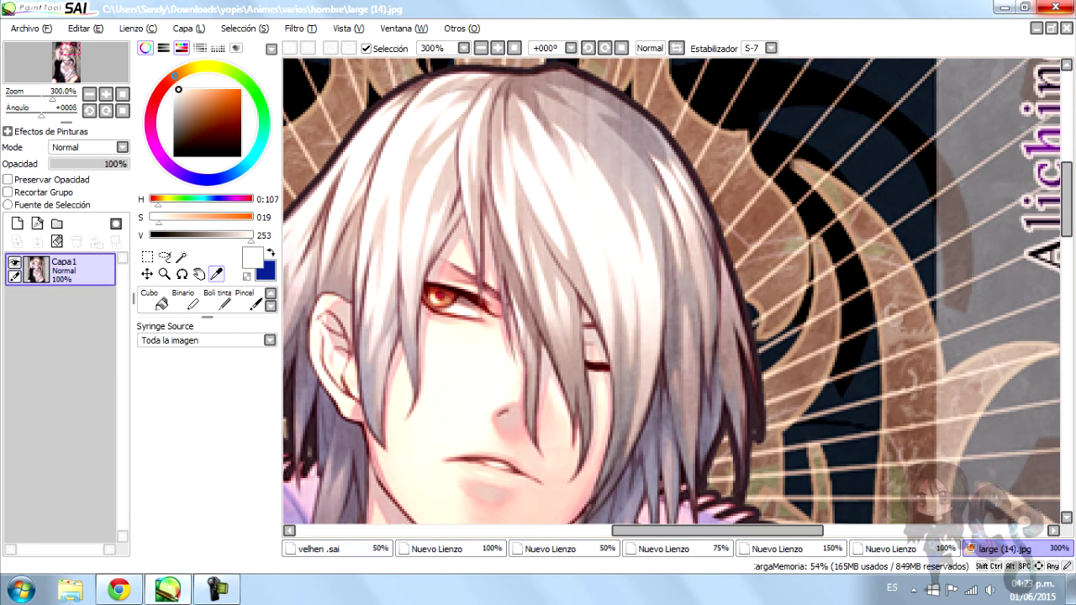
left_click(336, 549)
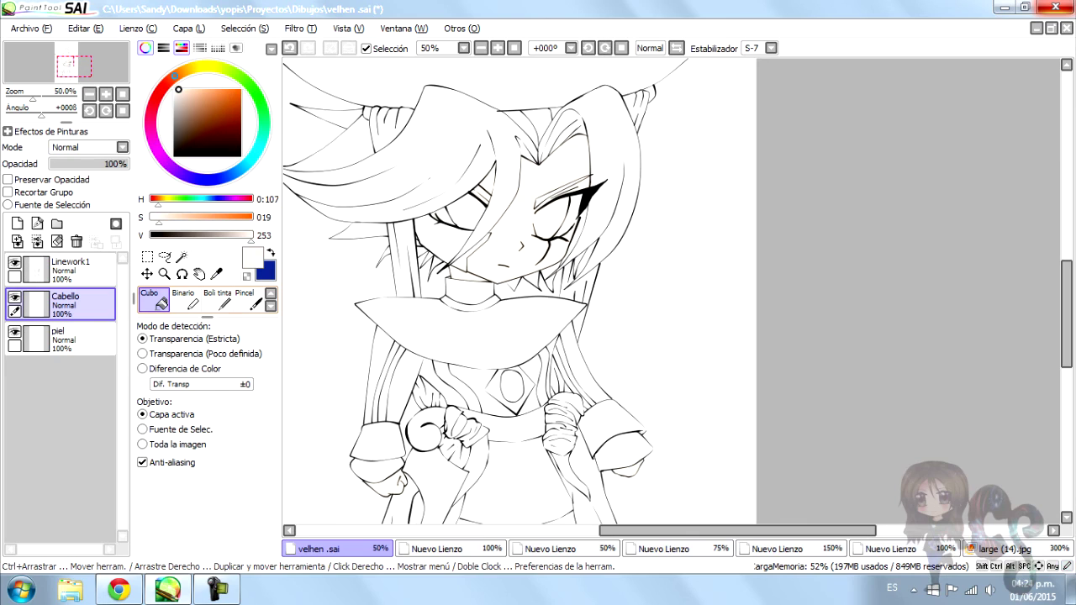
Wand-select the swept fringe, the central parting and the long side lock on layer Linework1
key("w")
left_click(67, 266)
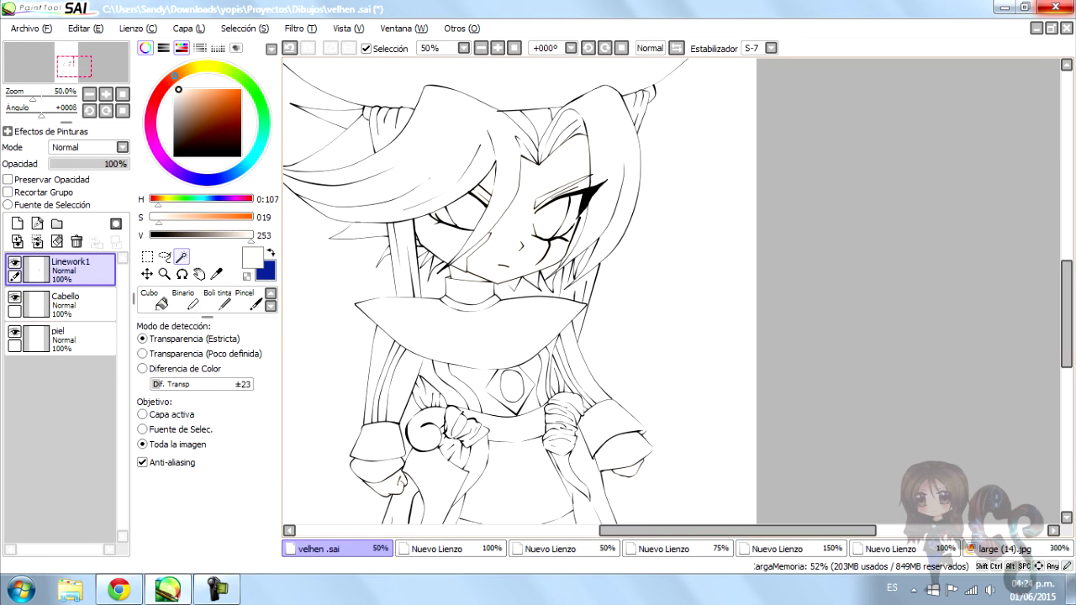
left_click(454, 135)
left_click(540, 124)
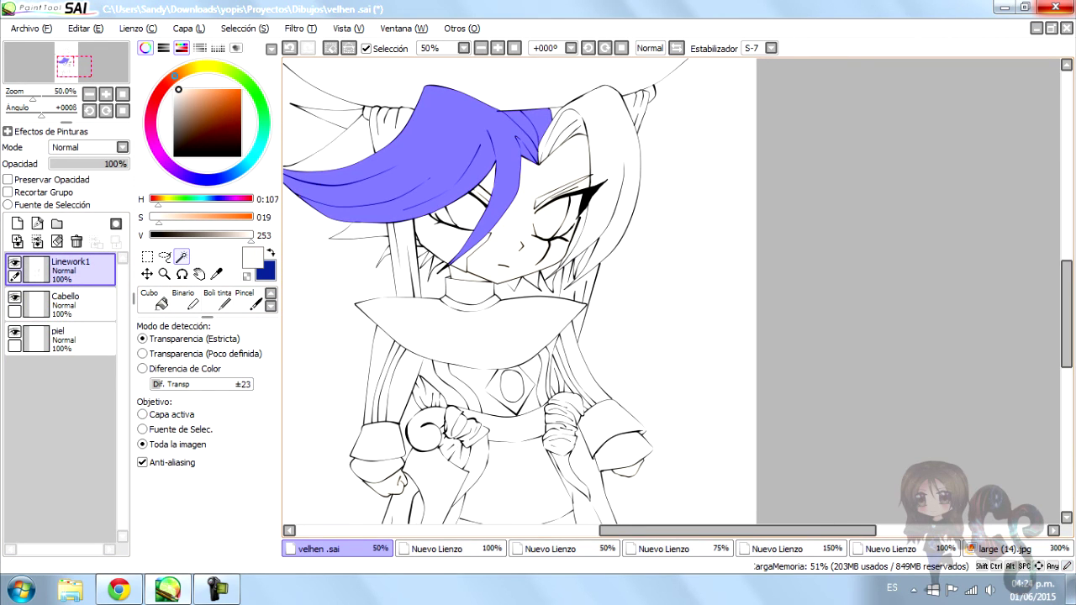
left_click(610, 169)
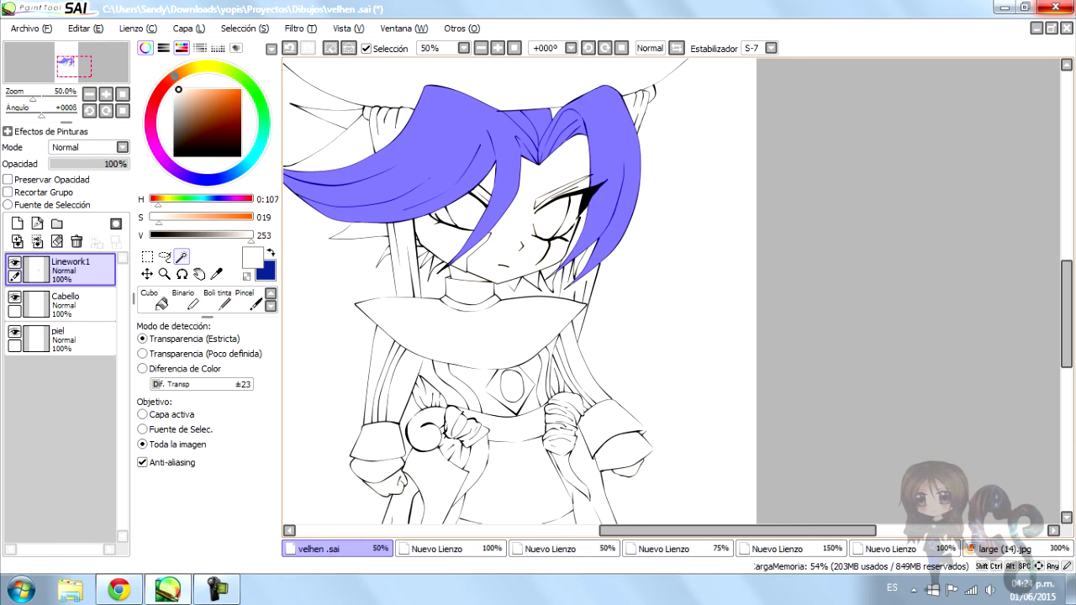
Add the pointed tufts behind the swept fringe and the strands beside the covered cheek to the selection
left_click(336, 147)
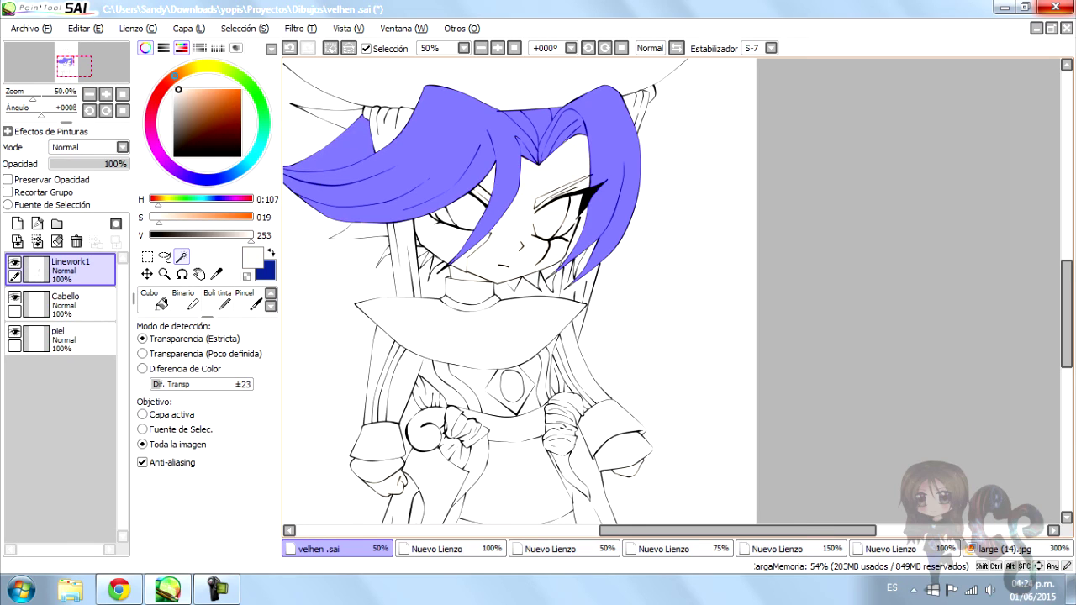
left_click(332, 117)
left_click(362, 231)
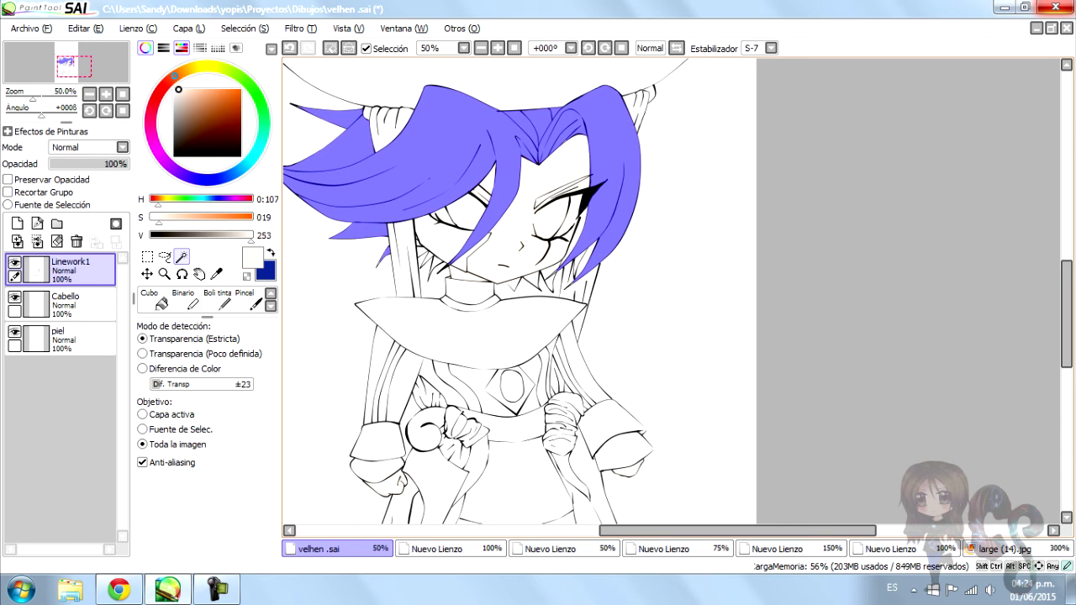
scroll(425, 257, "up", 3)
left_click(488, 294)
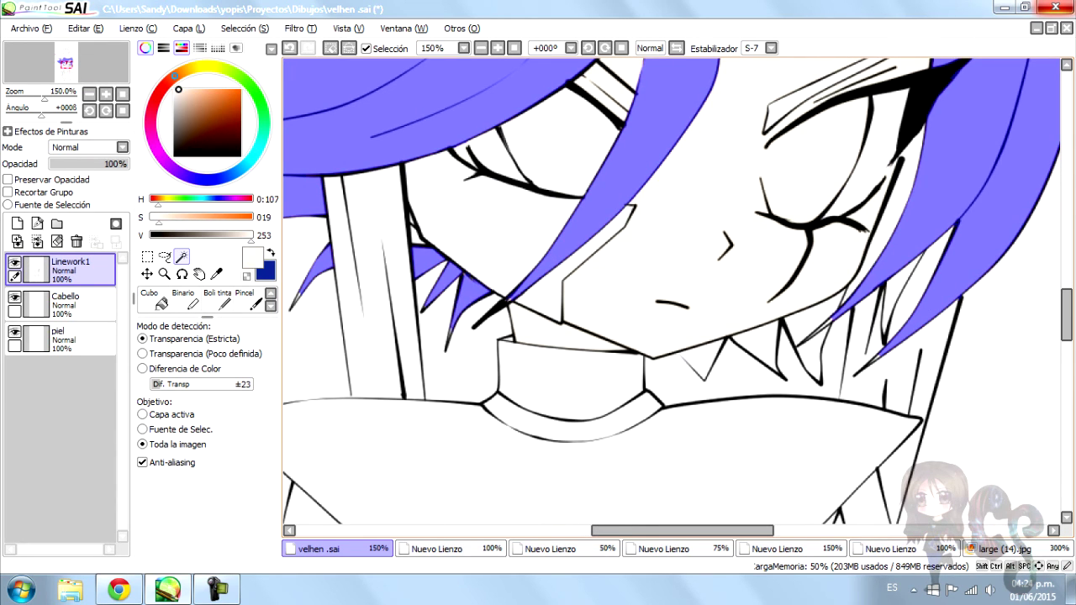
Add the pointed strands below the jaw on the uncovered eye's side to the hair selection
left_click(751, 340)
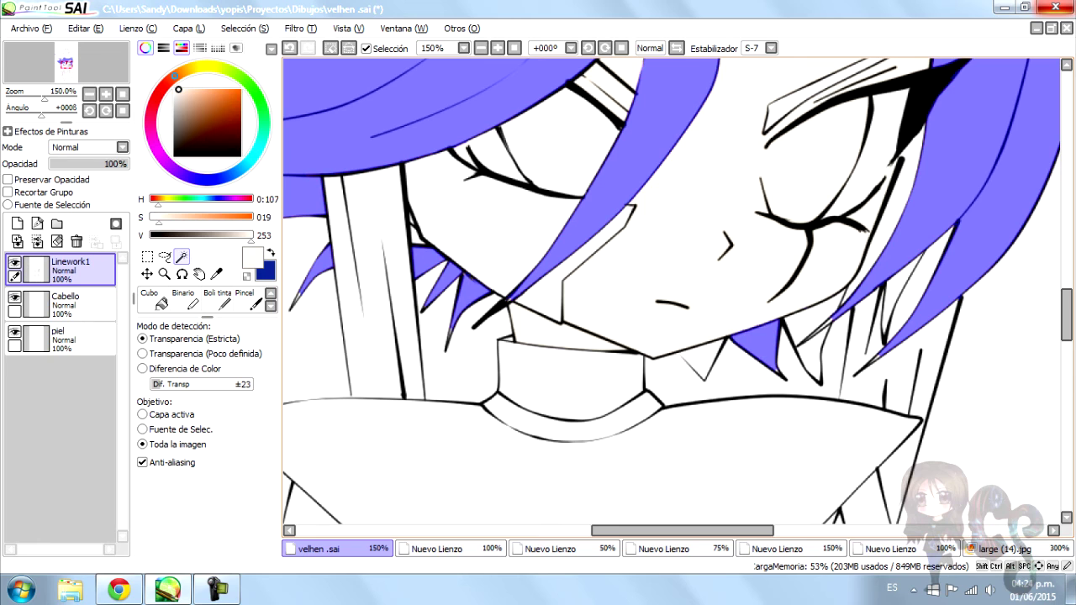
left_click(815, 318)
left_click(812, 354)
left_click(900, 290)
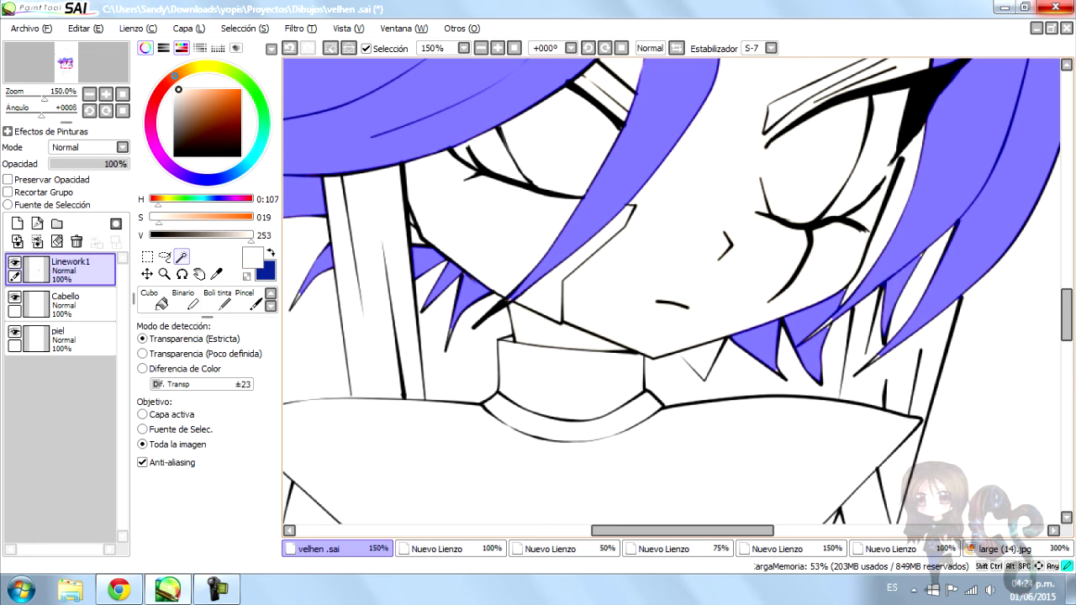
Fill the missed selection spots around the central parting with the selection pen at size 9
scroll(800, 303, "down", 2)
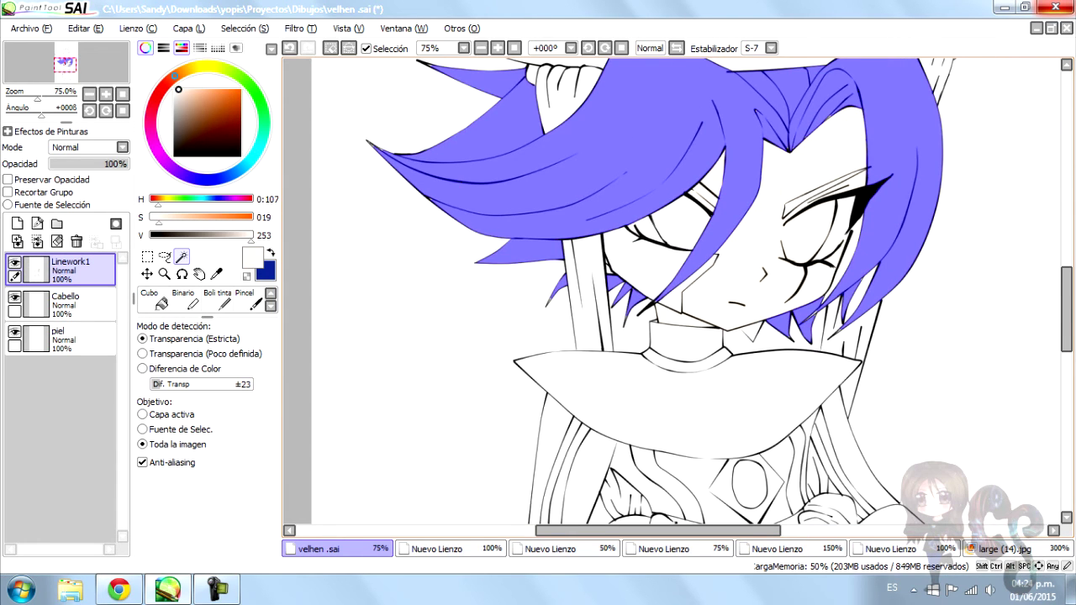
scroll(847, 247, "up", 1)
scroll(847, 277, "down", 2)
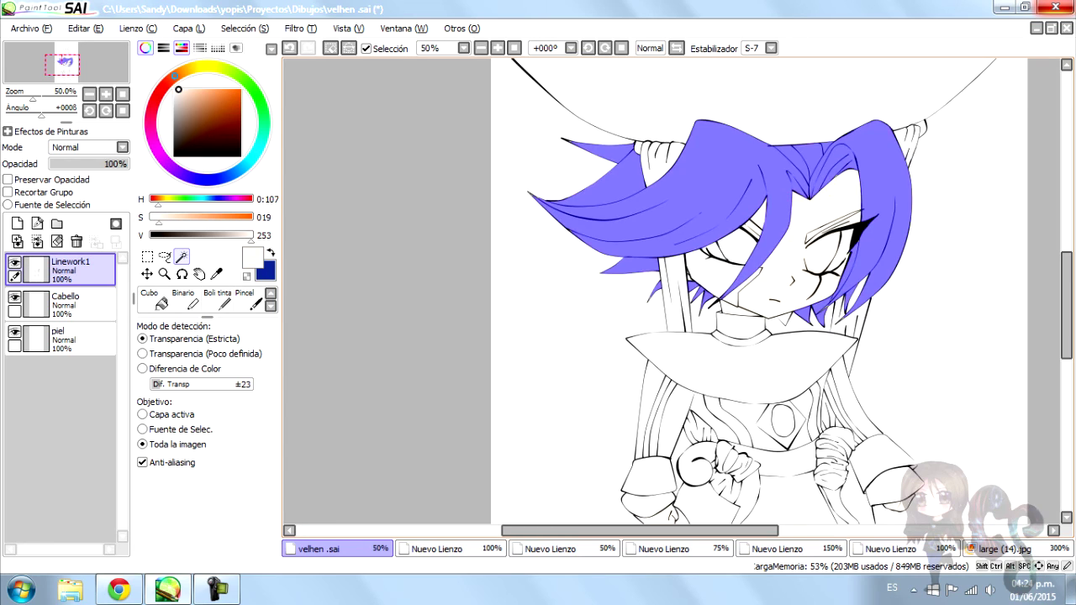
scroll(799, 130, "up", 3)
key("n")
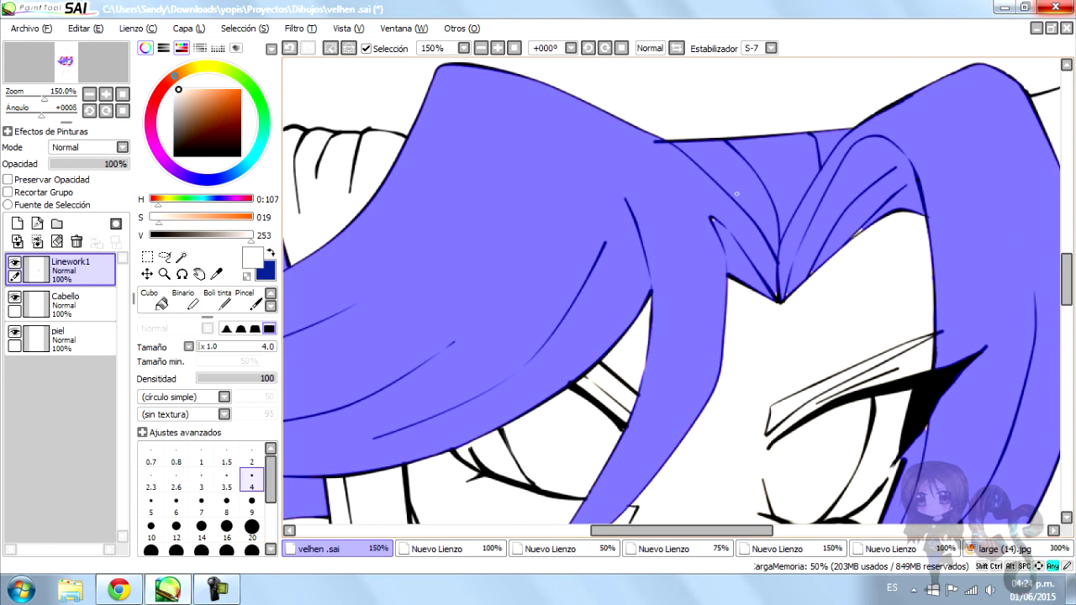
scroll(618, 190, "up", 2)
left_click(251, 505)
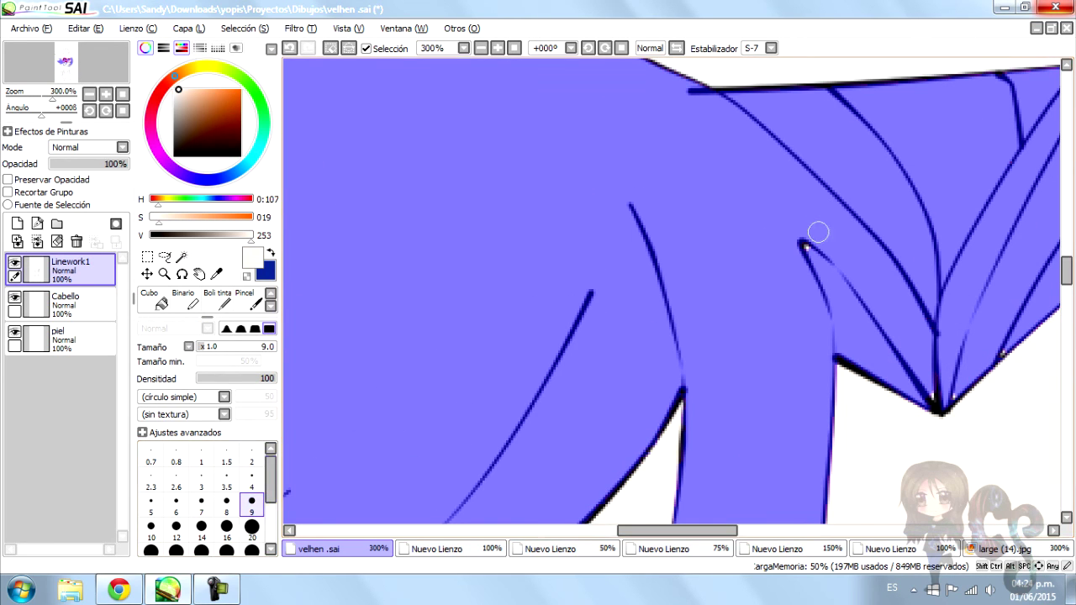
scroll(697, 246, "down", 1)
scroll(697, 250, "up", 2)
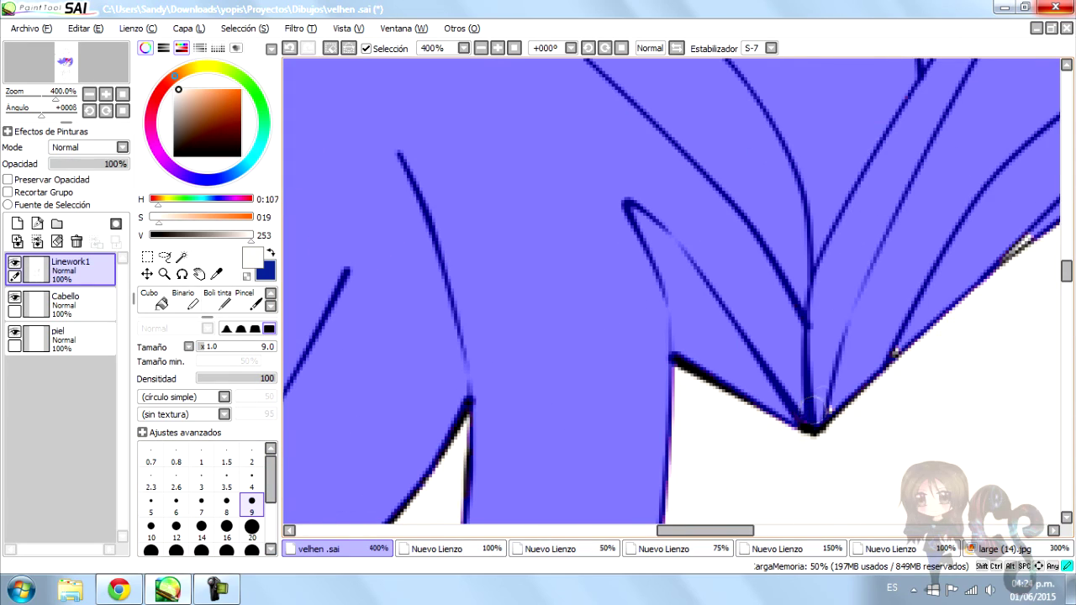
Reduce the selection pen to size 4 and touch up missed corners in the swept hair beside the hat
scroll(827, 396, "down", 5)
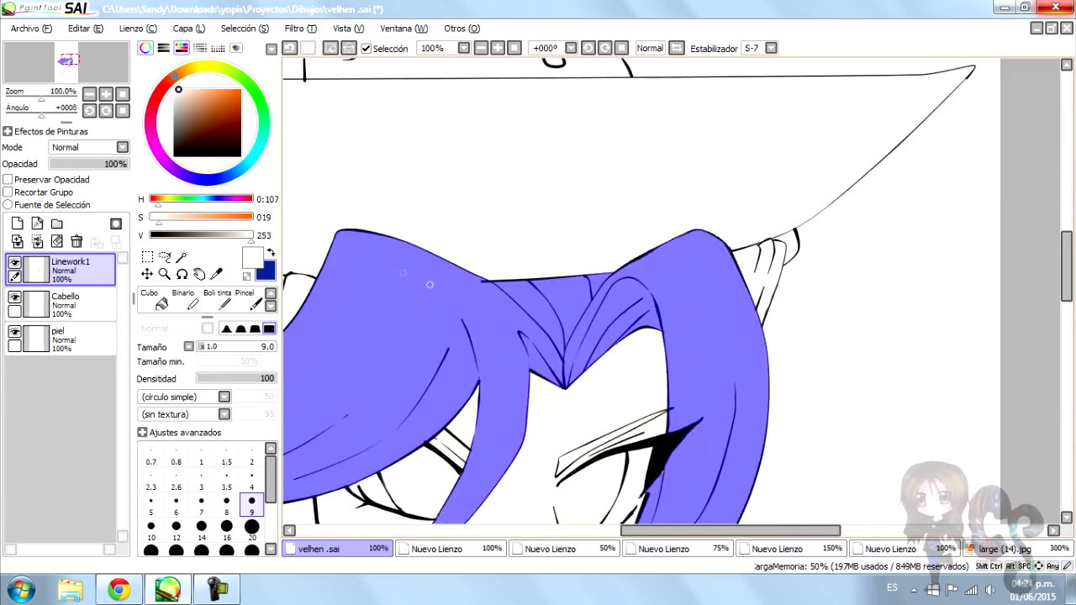
scroll(391, 347, "up", 4)
left_click(251, 479)
scroll(504, 320, "up", 3)
scroll(539, 303, "down", 5)
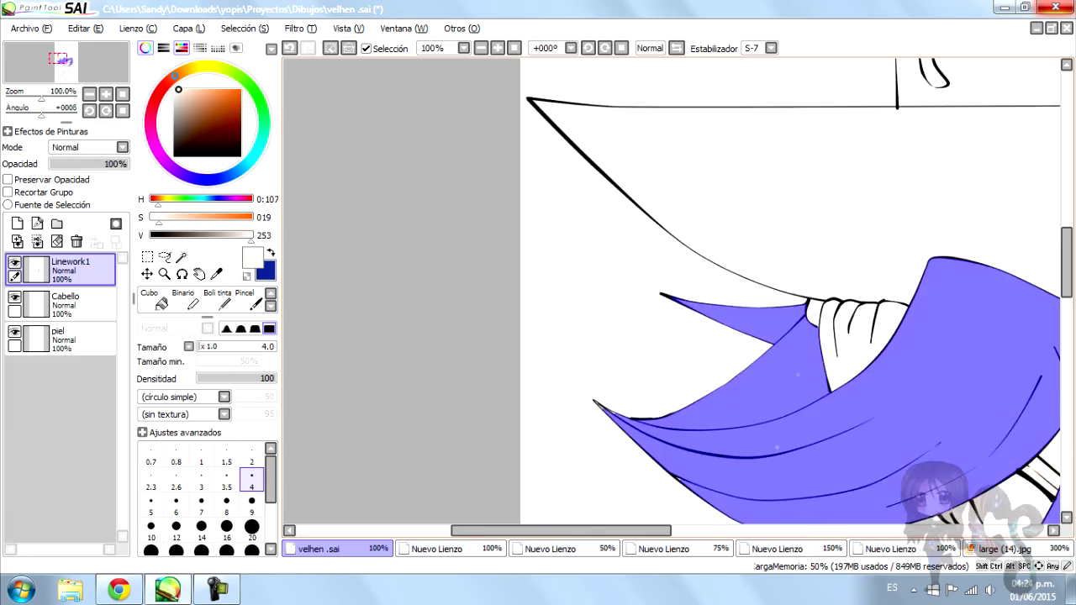
Touch up the missed corners of the hair selection in the pointed tufts around the jaw with the size 4 selection pen
scroll(561, 296, "up", 4)
scroll(560, 296, "down", 7)
scroll(561, 296, "up", 3)
scroll(561, 296, "down", 2)
scroll(727, 295, "up", 4)
scroll(726, 295, "down", 3)
scroll(726, 295, "up", 3)
scroll(726, 295, "down", 2)
scroll(727, 295, "up", 2)
scroll(727, 295, "down", 3)
scroll(727, 295, "up", 5)
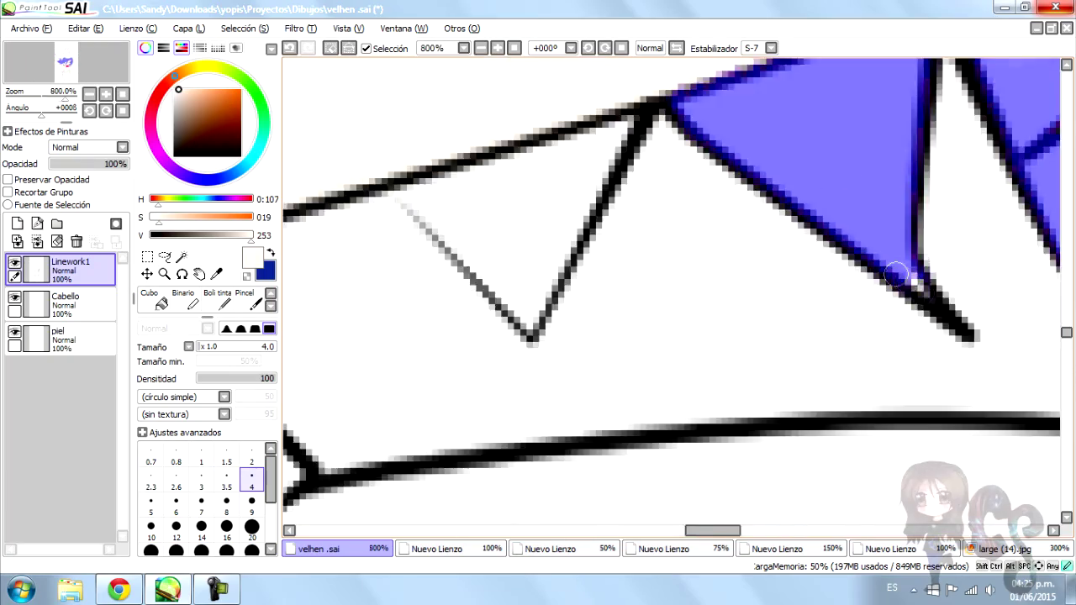
scroll(726, 295, "down", 1)
scroll(672, 291, "down", 6)
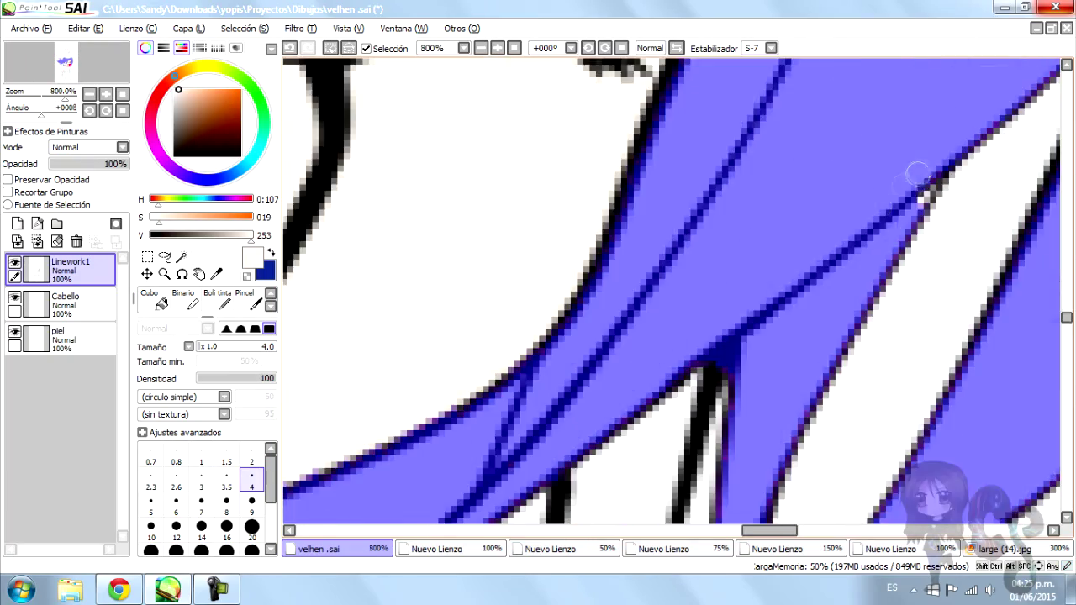
scroll(500, 303, "up", 6)
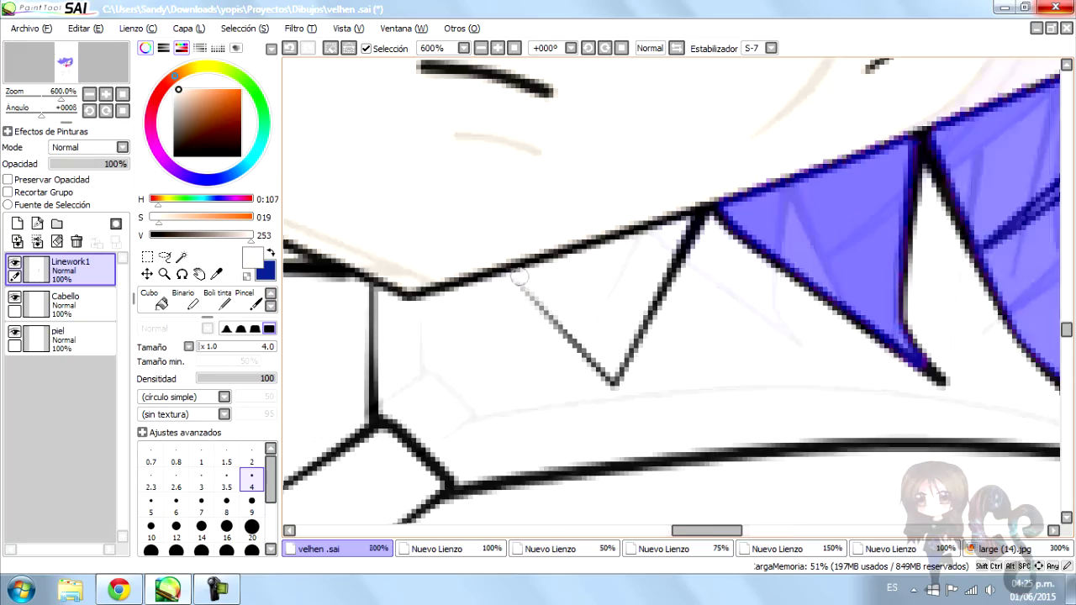
Close the faint edge of the small pointed tuft below the chin and add its interior to the hair selection
left_click_drag(519, 278, 614, 383)
left_click(161, 304)
left_click(607, 286)
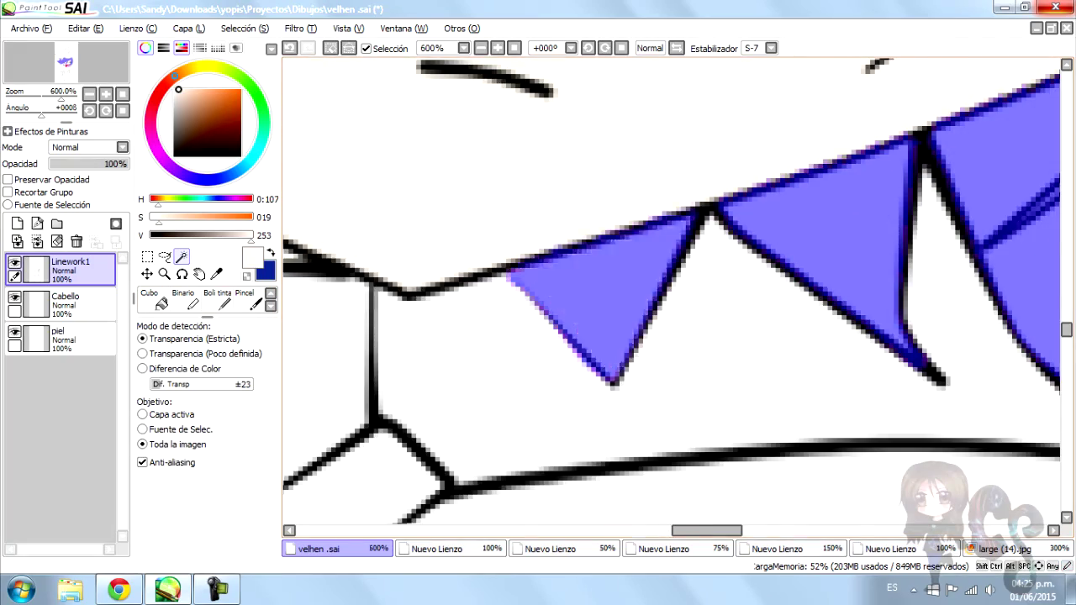
scroll(505, 294, "down", 3)
scroll(391, 278, "up", 3)
scroll(391, 278, "down", 6)
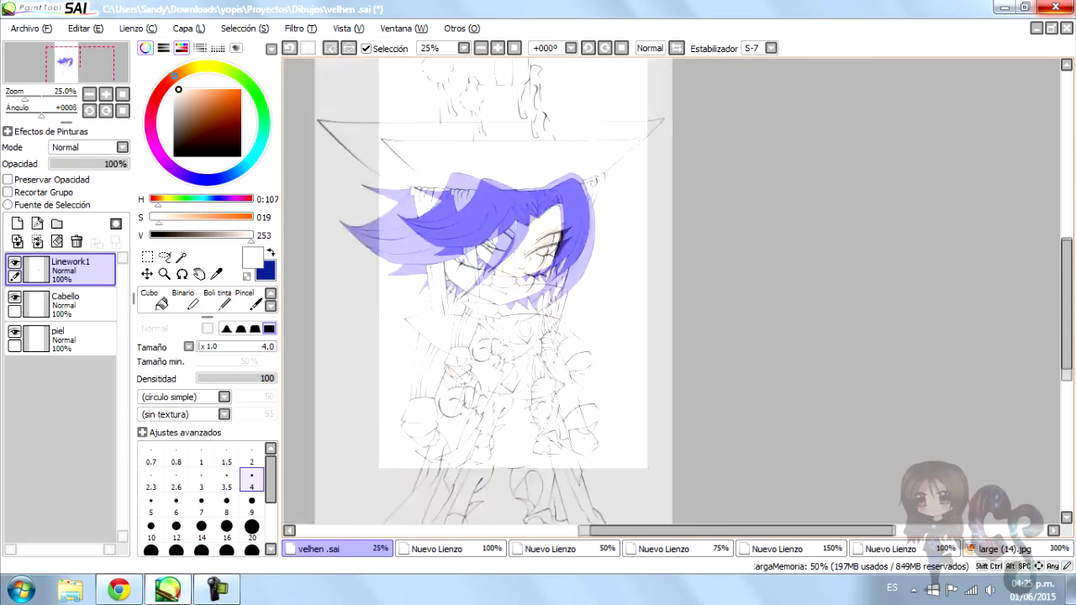
Fill the selected hair with the current pale cream colour on layer Cabello
scroll(391, 278, "up", 5)
scroll(391, 277, "down", 3)
scroll(623, 294, "down", 2)
left_click(66, 301)
left_click(151, 300)
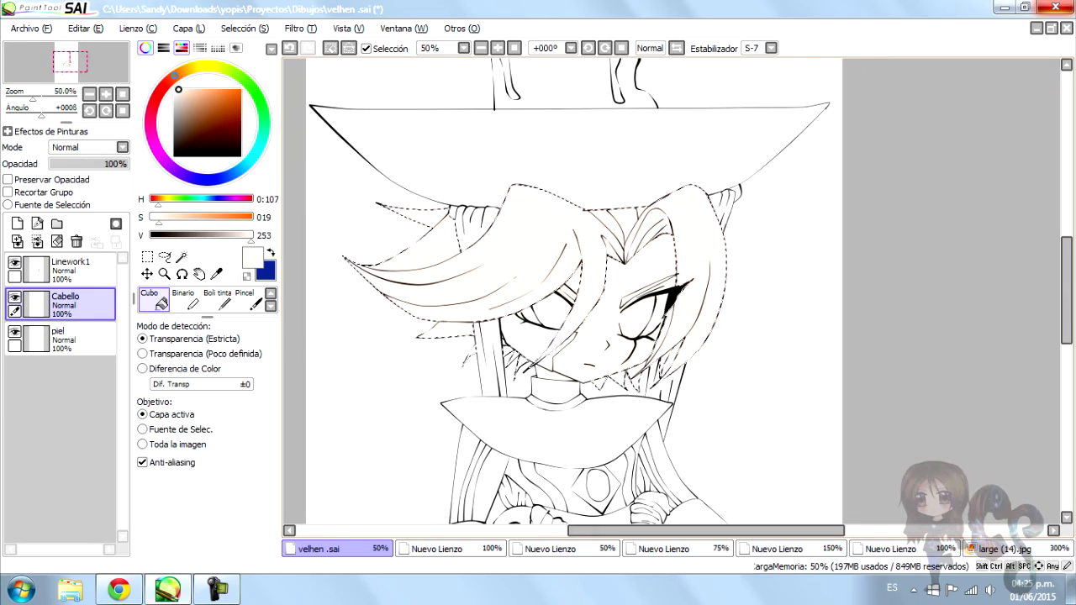
scroll(623, 294, "up", 2)
scroll(672, 295, "down", 1)
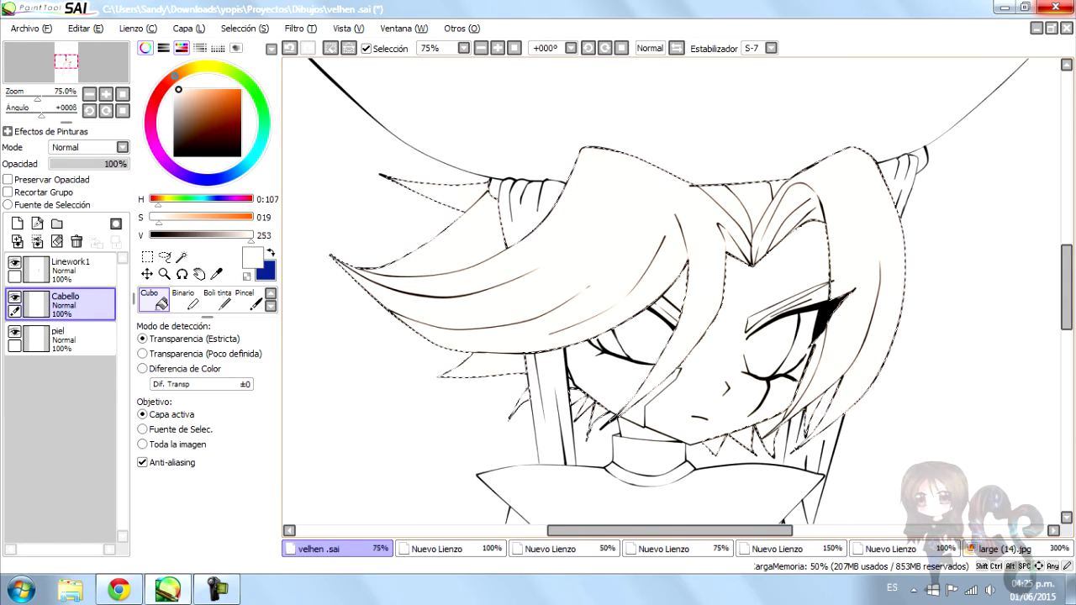
Adjust the hair fill with Matiz +11 and Saturación +6, and clear the selection
key("ctrl+u")
key("Tab")
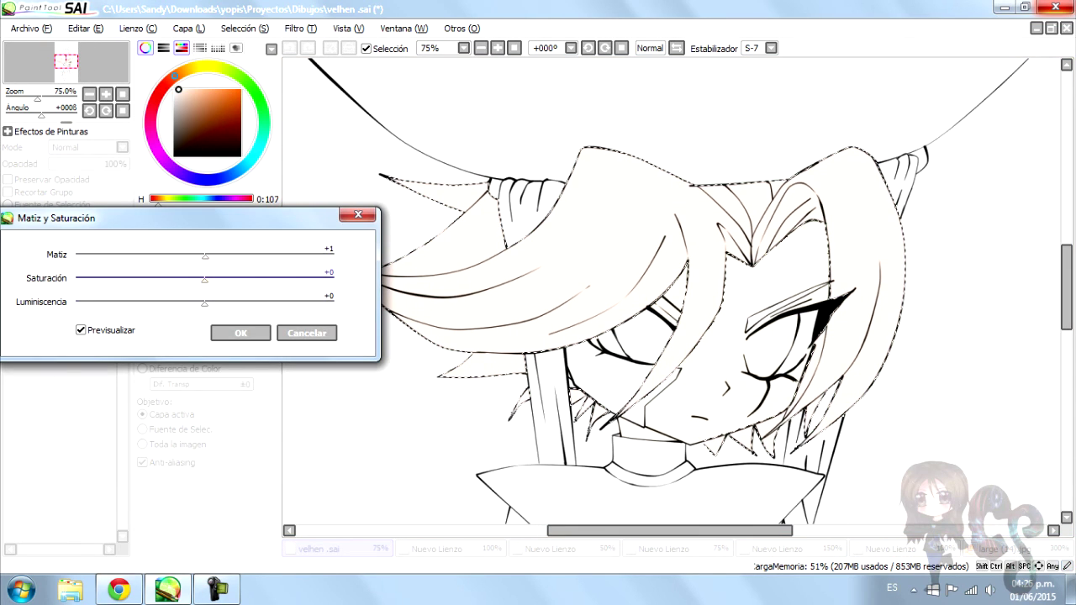
key("shift+Tab")
key("Right")
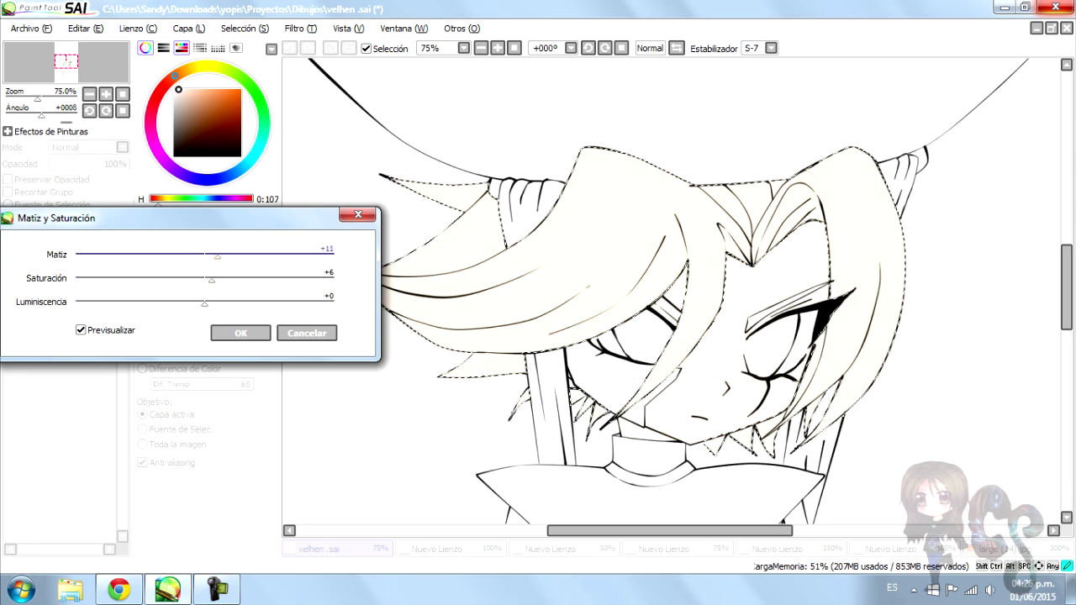
key("Return")
scroll(673, 294, "down", 2)
scroll(673, 294, "up", 2)
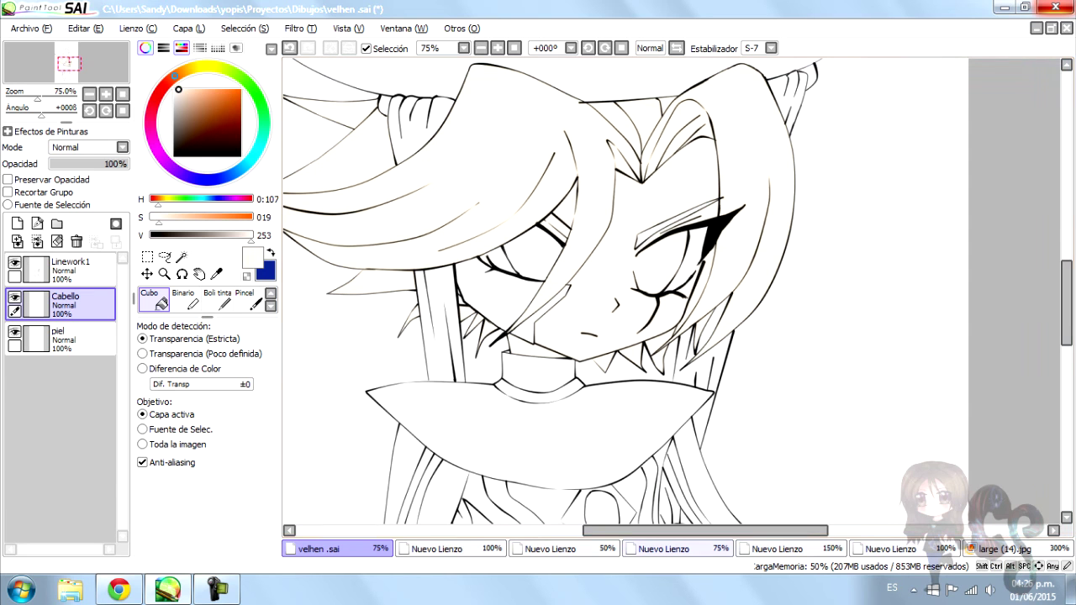
scroll(625, 291, "down", 2)
scroll(626, 291, "up", 2)
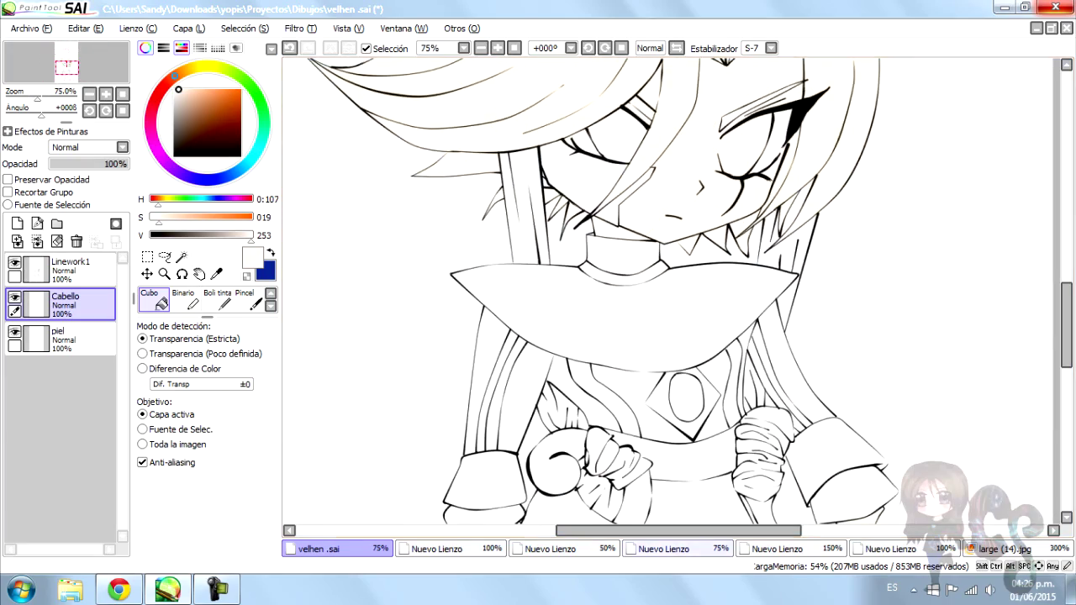
Sample a pale yellow from the background of the crowned woman reference picture and look over the golden pipes reference
left_click(664, 549)
left_click(216, 273)
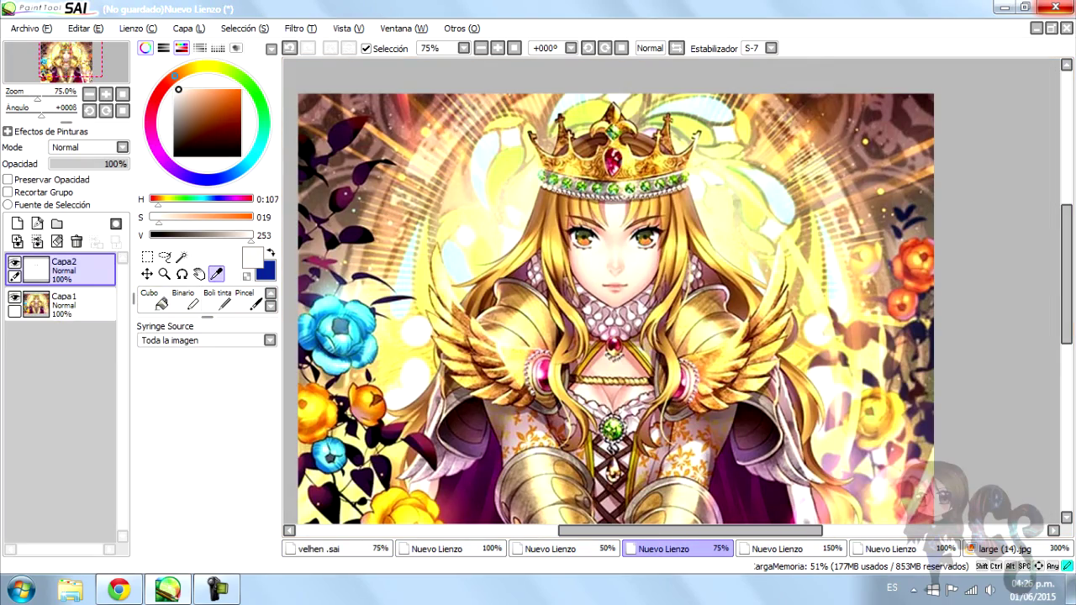
scroll(508, 328, "up", 3)
scroll(508, 328, "down", 2)
scroll(508, 328, "up", 2)
scroll(508, 328, "down", 2)
scroll(508, 327, "up", 1)
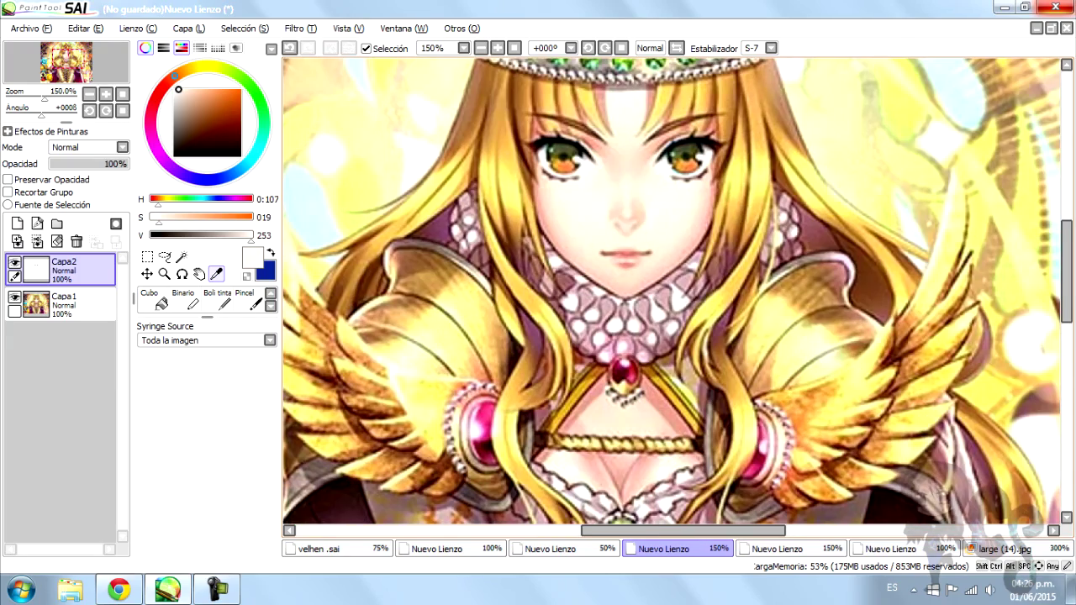
left_click(850, 101)
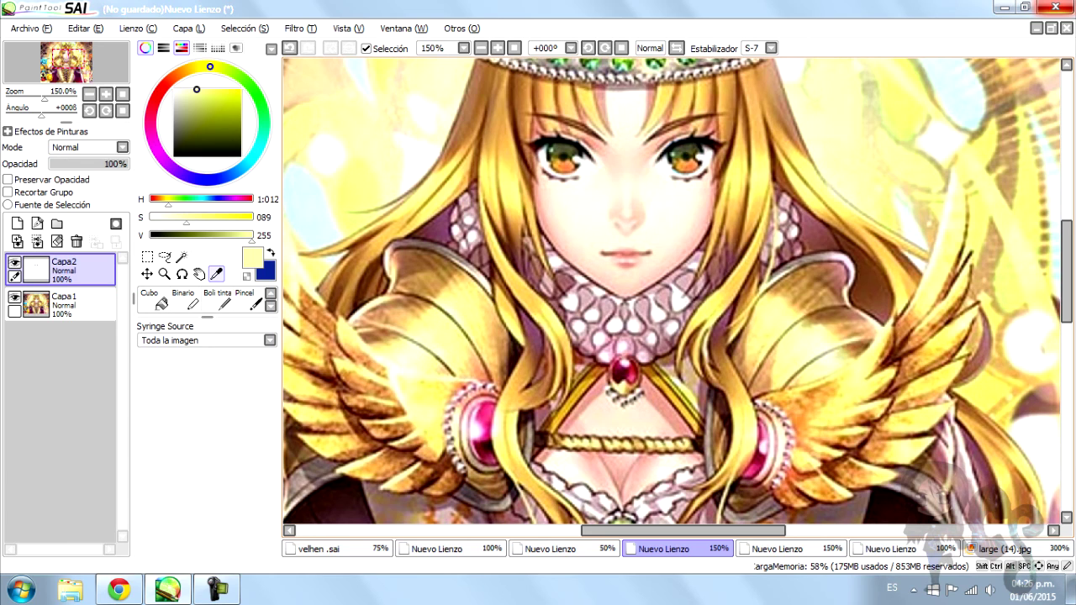
left_click(437, 549)
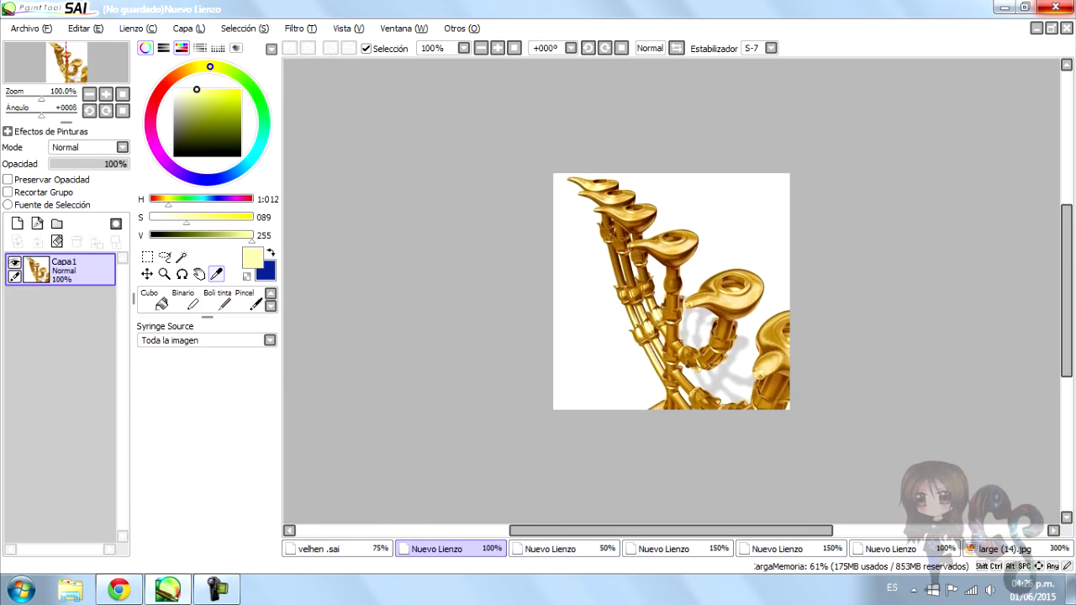
scroll(698, 336, "up", 4)
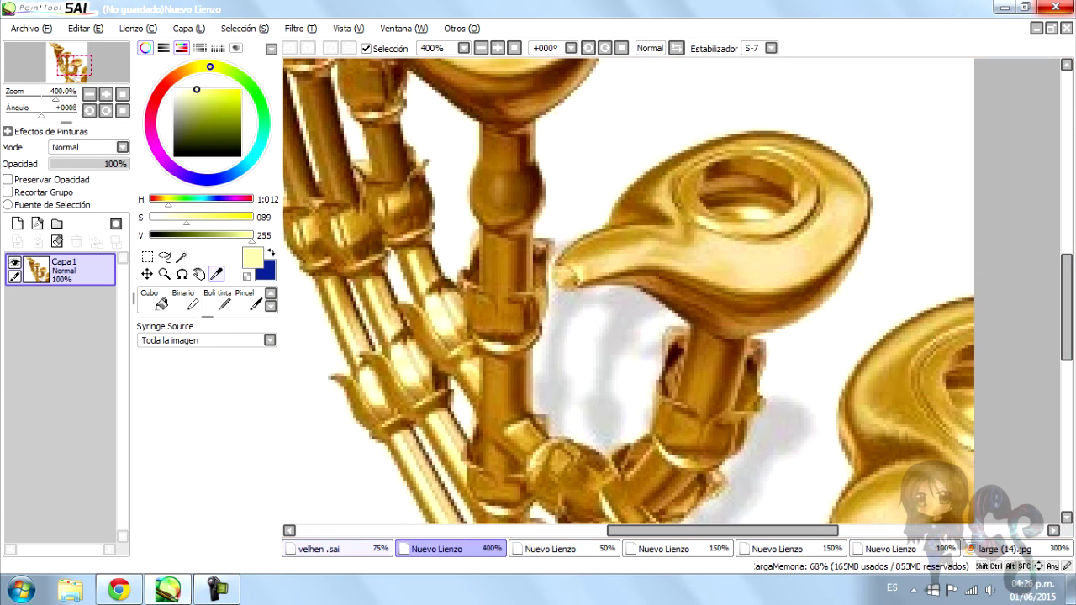
Return to velhen.sai and add a new layer named OroRopa above Cabello
left_click(328, 548)
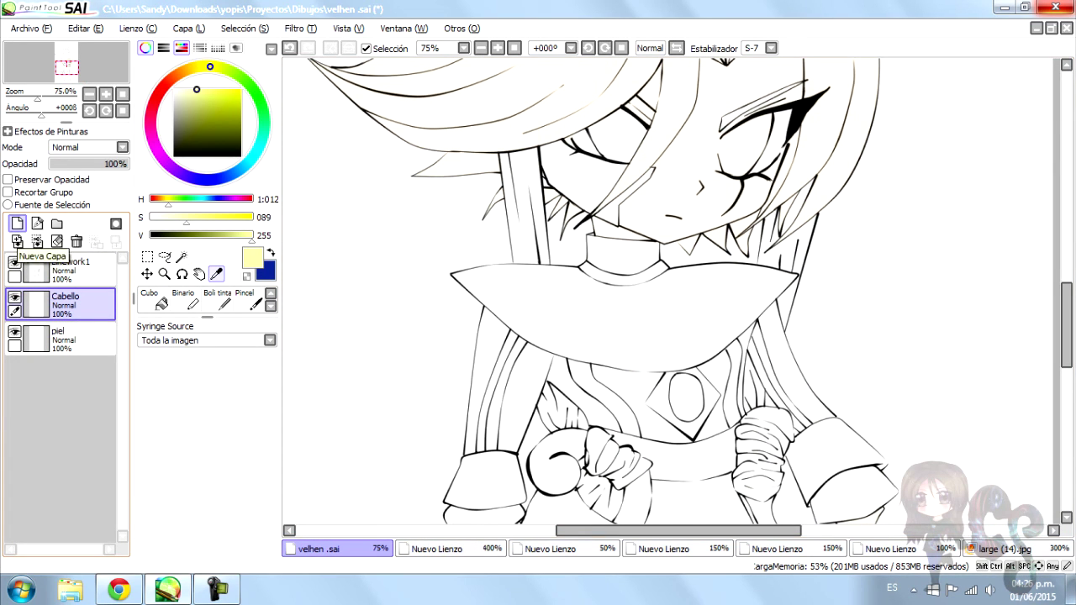
left_click(17, 223)
double_click(63, 297)
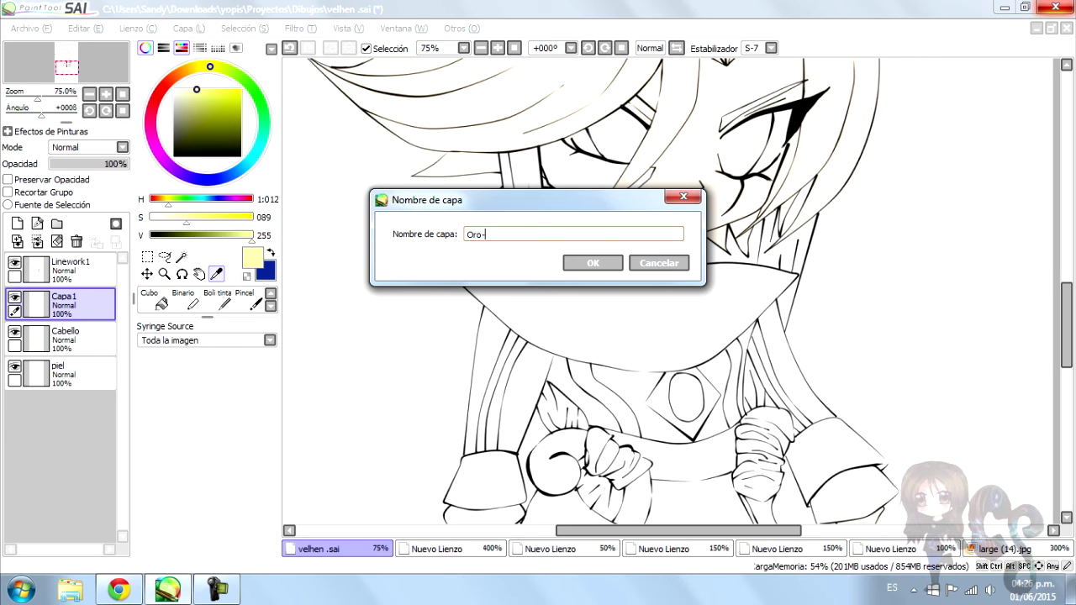
key("Return")
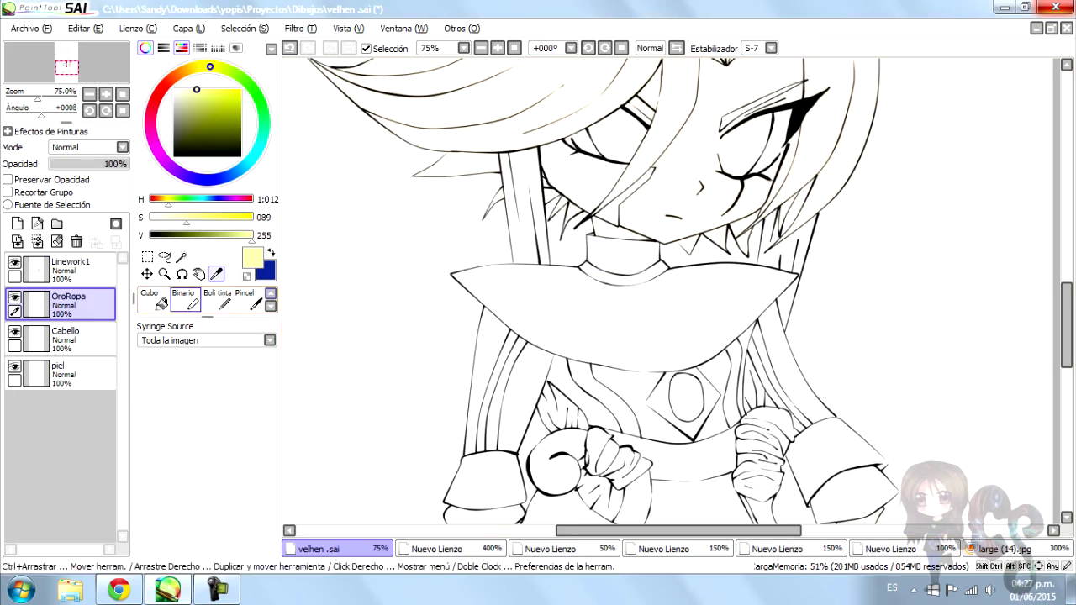
Make a magic wand selection of the robe's collar, torso, waistband and skirt on layer Linework1
left_click(182, 256)
left_click(71, 266)
left_click(639, 353)
key("ctrl+d")
scroll(672, 337, "up", 2)
scroll(673, 336, "down", 5)
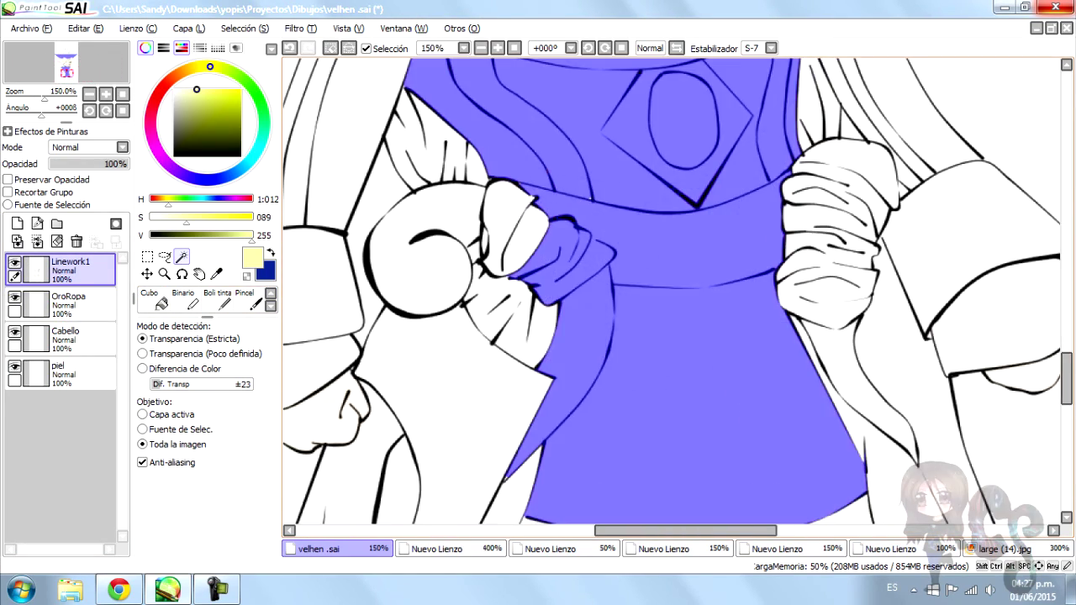
Add the round waist ornament, the hanging sash below it and the adjacent sleeve cuff to the robe selection
left_click(458, 370)
left_click(375, 278)
left_click(841, 252)
key("ctrl+z")
scroll(612, 291, "down", 2)
scroll(612, 291, "up", 2)
left_click(551, 416)
left_click(504, 471)
Close the gaps at the two outer tips of the bent arm's cuff outline with the selection pen at size 4
key("n")
scroll(648, 473, "up", 5)
mouse_move(648, 474)
left_mouse_down()
mouse_move(715, 476)
mouse_move(761, 412)
left_mouse_up()
scroll(761, 412, "down", 5)
scroll(728, 214, "up", 5)
left_click_drag(727, 214, 775, 342)
scroll(776, 343, "down", 6)
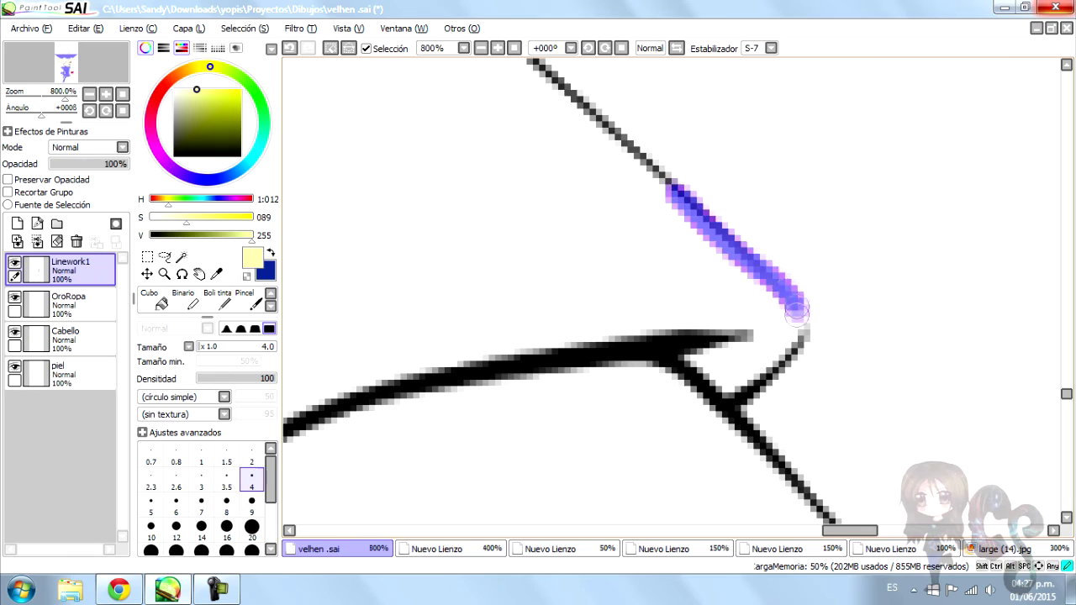
scroll(645, 227, "up", 5)
scroll(645, 227, "down", 5)
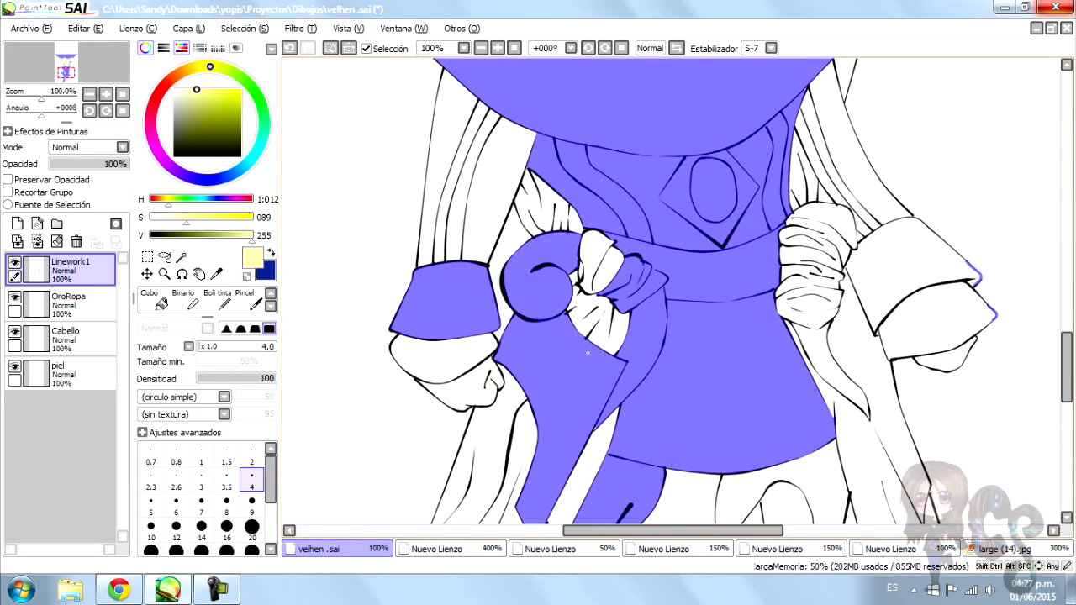
Remove the folded bow loop beside the round waist ornament from the selection with the deselection pen
key("bracketright")
key("bracketright")
key("bracketright")
key("bracketright")
scroll(521, 189, "up", 5)
mouse_move(521, 189)
left_mouse_down()
mouse_move(664, 217)
mouse_move(517, 433)
left_mouse_up()
left_click_drag(507, 300, 521, 301, "ctrl+alt")
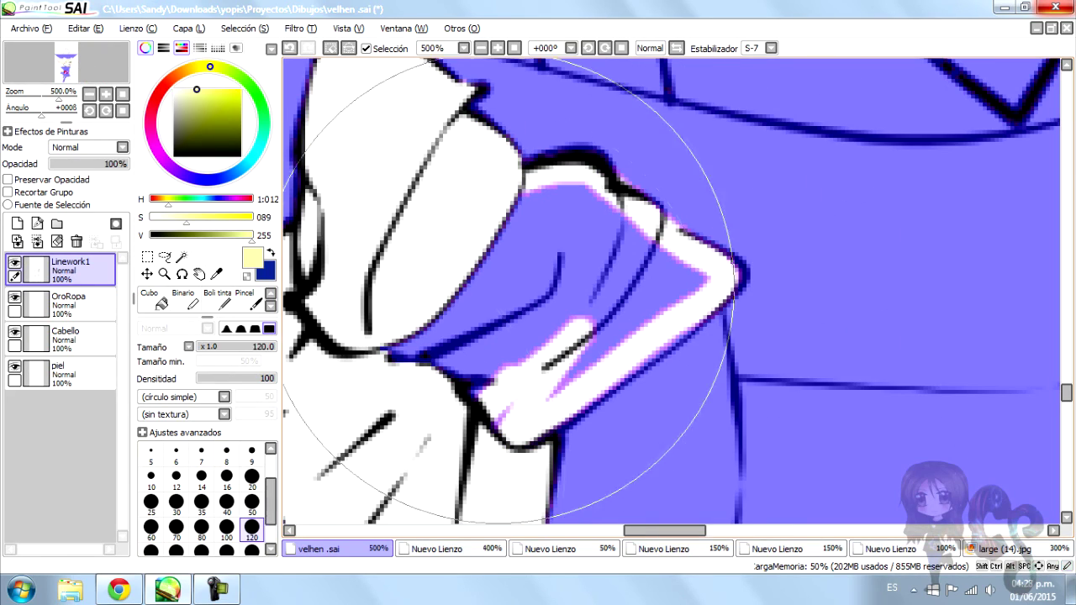
mouse_move(538, 362)
left_mouse_down()
mouse_move(639, 253)
mouse_move(523, 290)
left_mouse_up()
Reduce the pen to size 4 and clean up the selection edge around the bow loop's folds
key("bracketleft")
key("bracketleft")
key("bracketleft")
key("bracketleft")
key("bracketleft")
key("bracketleft")
key("bracketleft")
key("bracketleft")
key("bracketleft")
key("bracketleft")
scroll(521, 291, "down", 6)
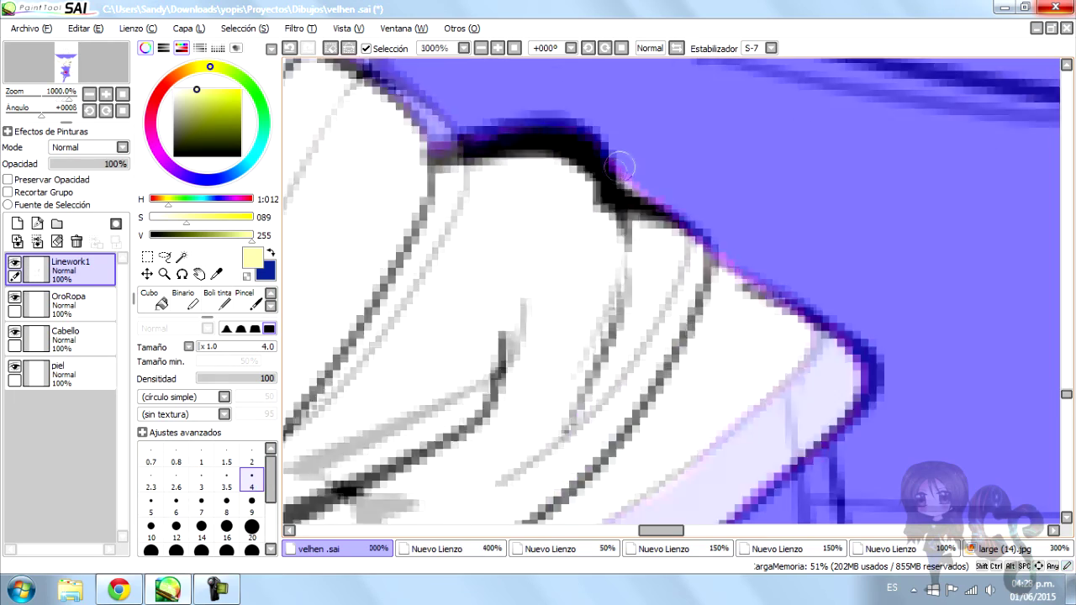
Add both striped sleeves and the bent arm's upper cuff to the robe selection with the magic wand
key("w")
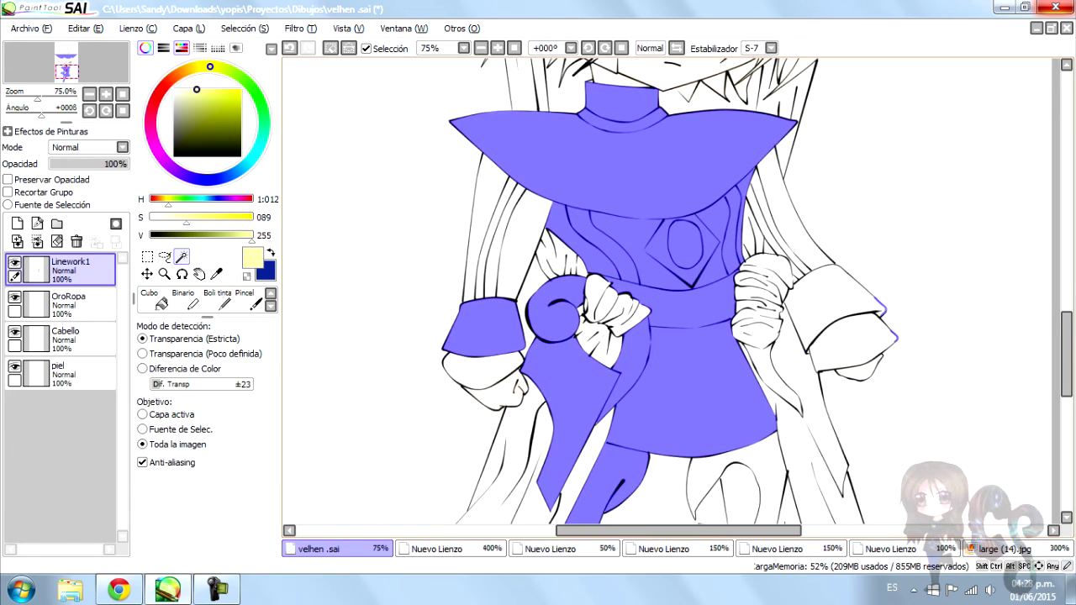
left_click(837, 307)
left_click(522, 244)
left_click(492, 227)
left_click(794, 210)
left_click(777, 223)
Fill the missed selection spots where the sleeve stripes meet the cuff beside the wrapped knot
scroll(756, 286, "up", 7)
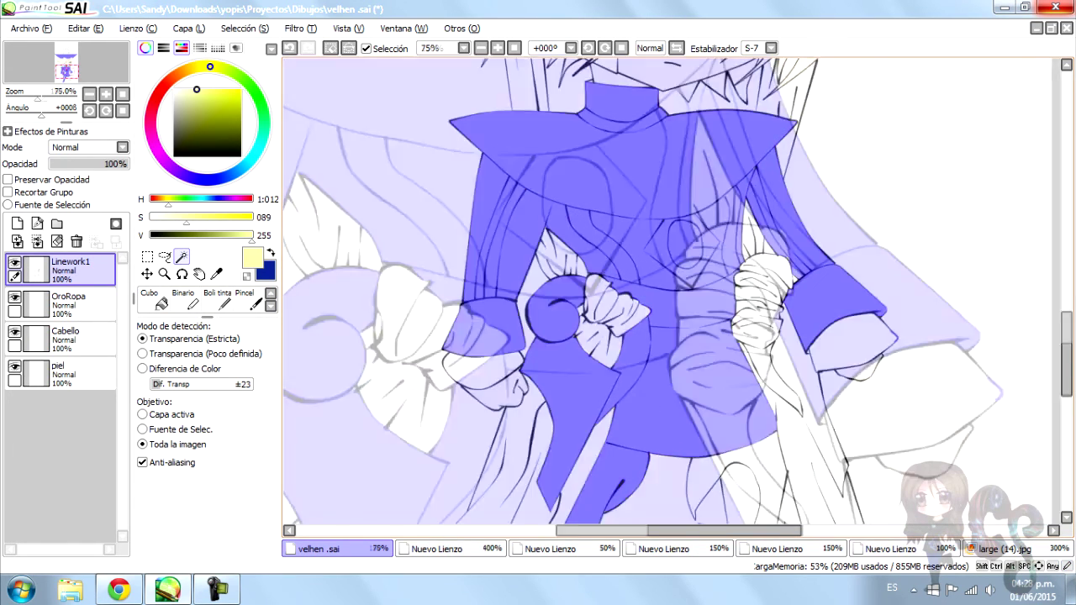
key("b")
mouse_move(740, 311)
left_mouse_down()
mouse_move(755, 394)
mouse_move(778, 324)
left_mouse_up()
scroll(778, 323, "down", 7)
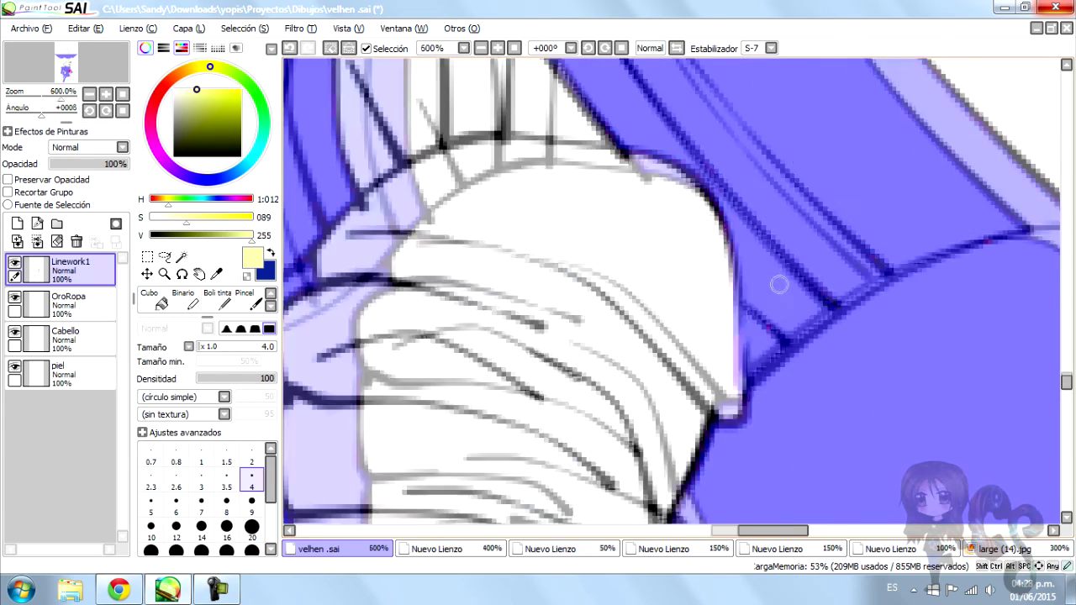
Add the lower cuff bands of both sleeves to the robe selection
key("w")
key("w")
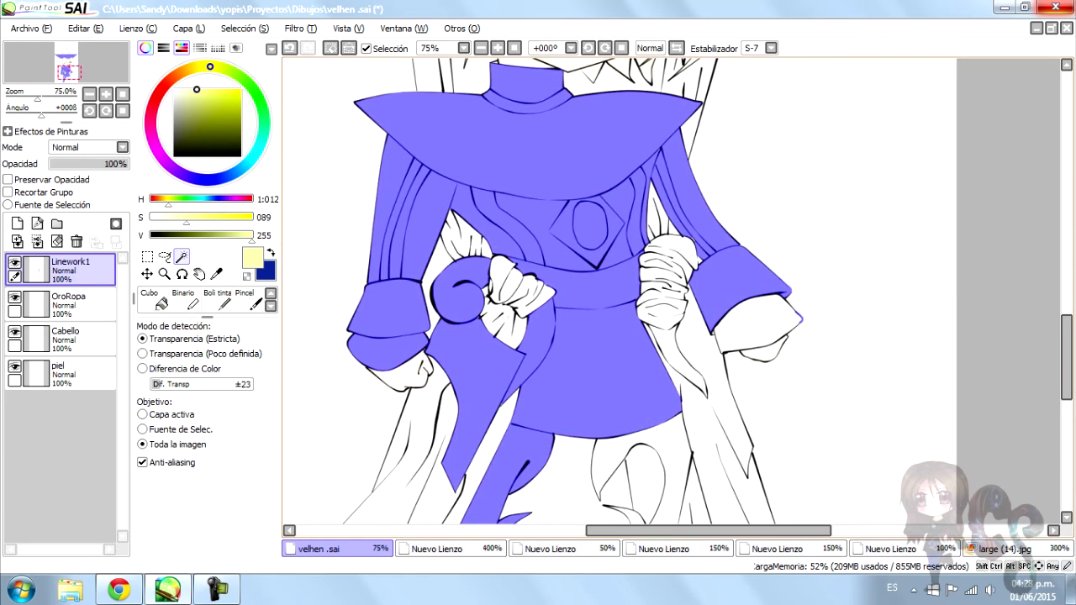
scroll(757, 321, "up", 4)
Touch up missed corners of the bent arm's sleeve and cuffs with the selection pen at size 4
key("s")
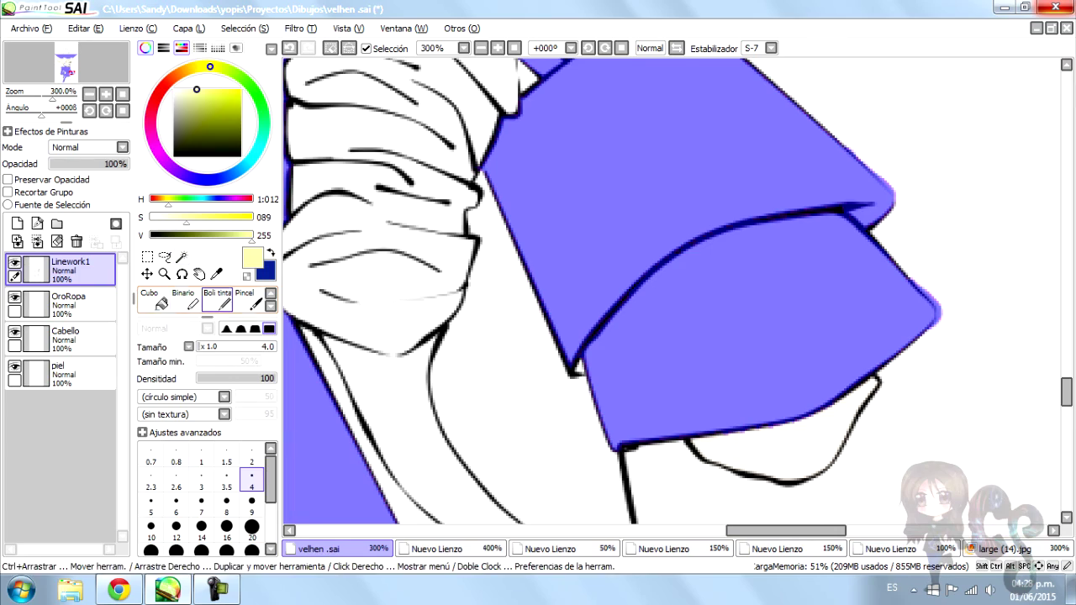
scroll(684, 303, "up", 2)
scroll(684, 303, "down", 3)
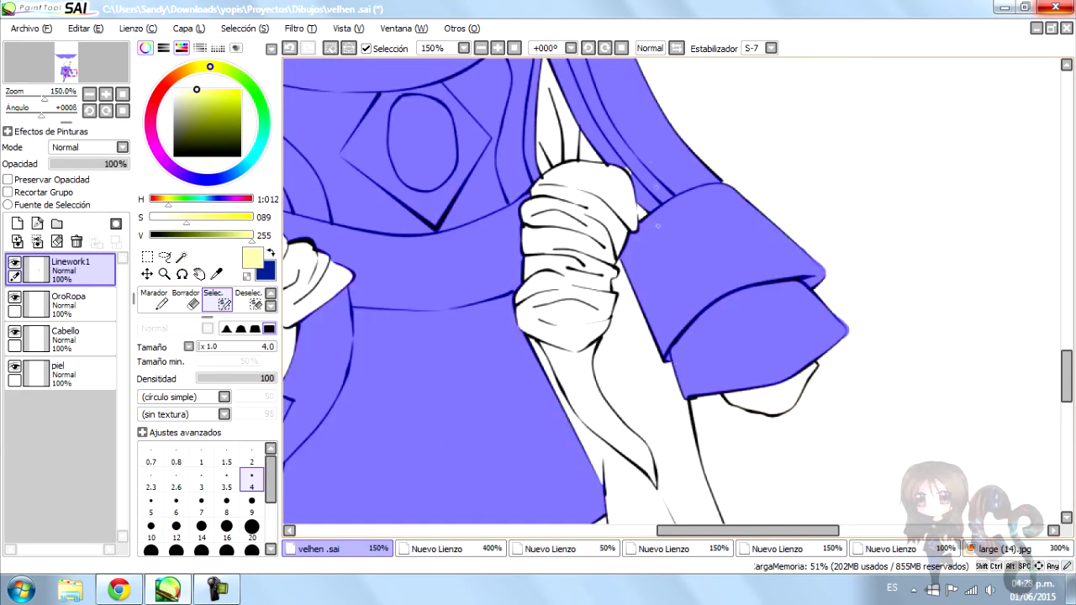
scroll(703, 418, "up", 3)
scroll(703, 417, "down", 4)
scroll(703, 417, "up", 3)
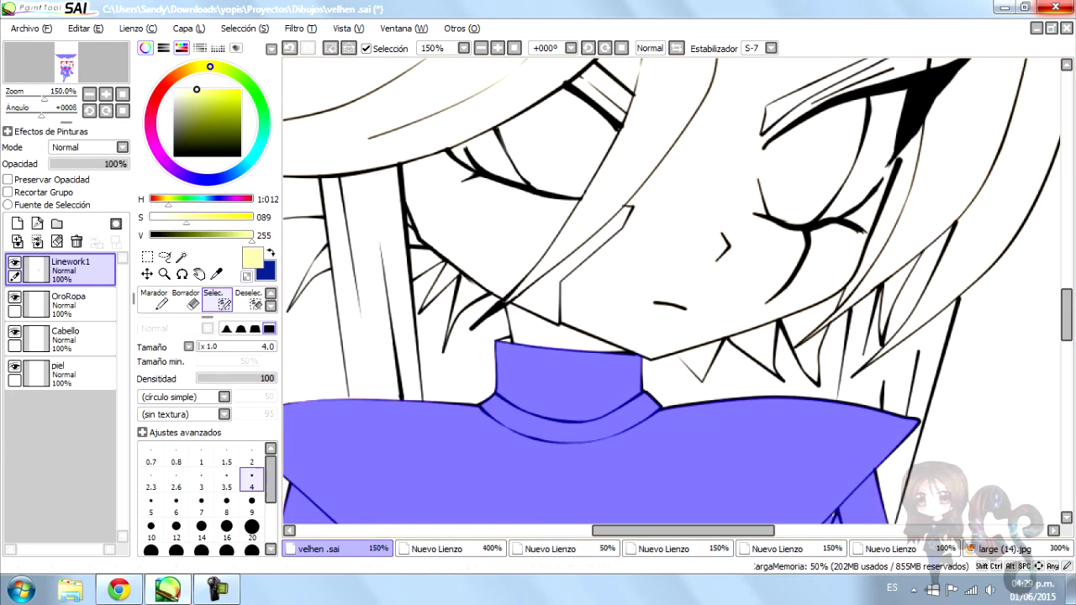
Close the outline gaps of the long hanging cloth near the boot with the selection pen
key("w")
left_click(547, 235)
scroll(673, 290, "down", 3)
scroll(673, 290, "up", 3)
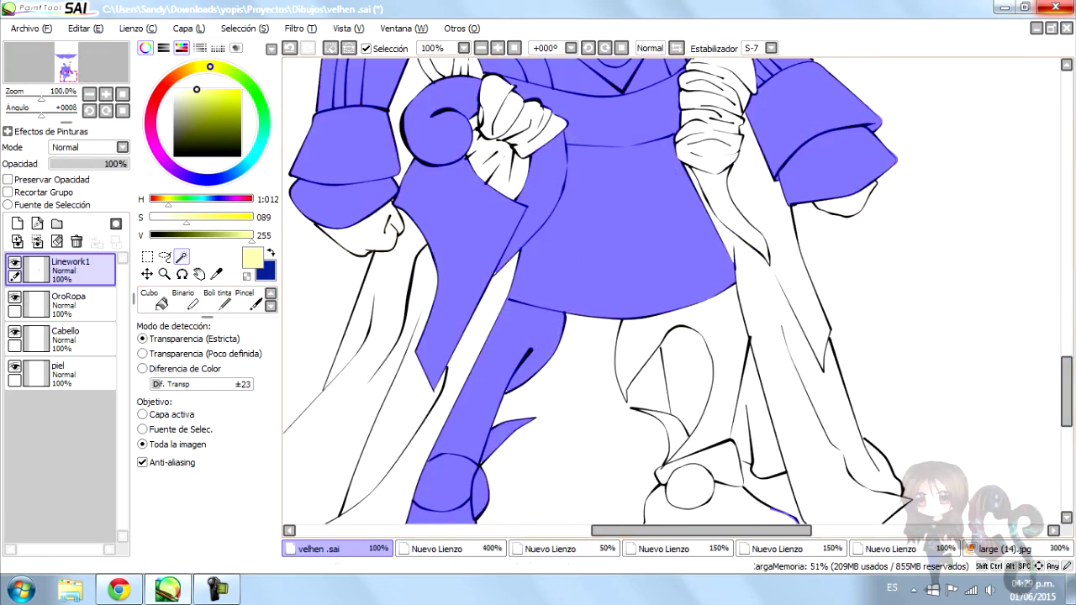
scroll(673, 290, "down", 3)
scroll(678, 290, "up", 1)
key("n")
scroll(678, 290, "up", 1)
left_click_drag(751, 276, 790, 469)
scroll(678, 290, "down", 1)
Seal the wrapped knot's lower edge with the selection pen and add the long hanging cloth beneath it to the selection
key("w")
scroll(678, 290, "up", 3)
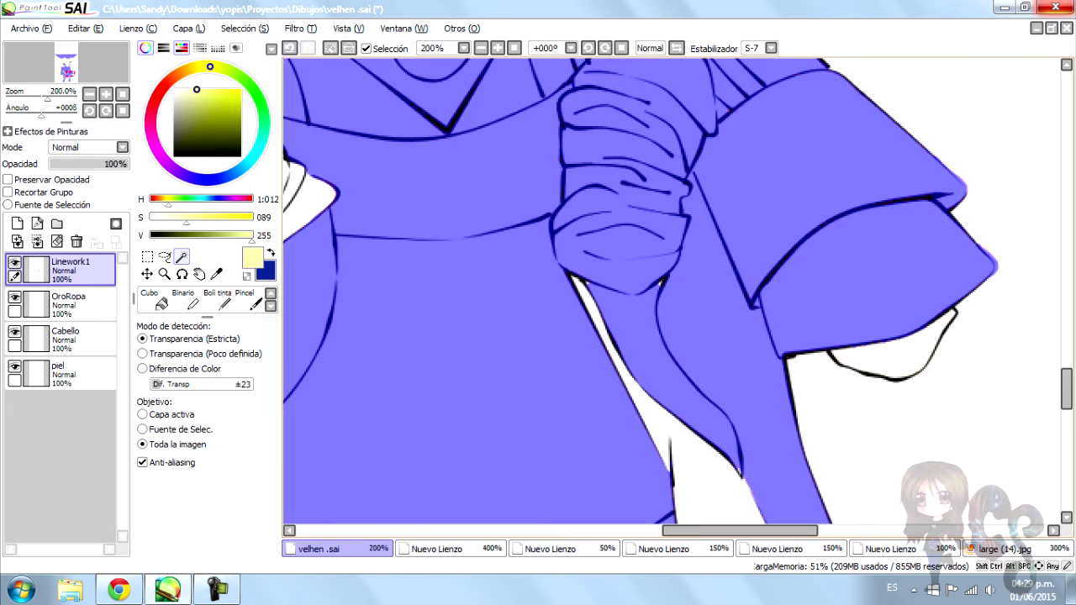
scroll(678, 290, "up", 2)
key("n")
left_click_drag(623, 290, 647, 290)
key("w")
scroll(677, 290, "down", 2)
left_click(702, 357)
Touch up the missed spots at the hanging cloth's inner pointed fold with the selection pen at size 4
key("n")
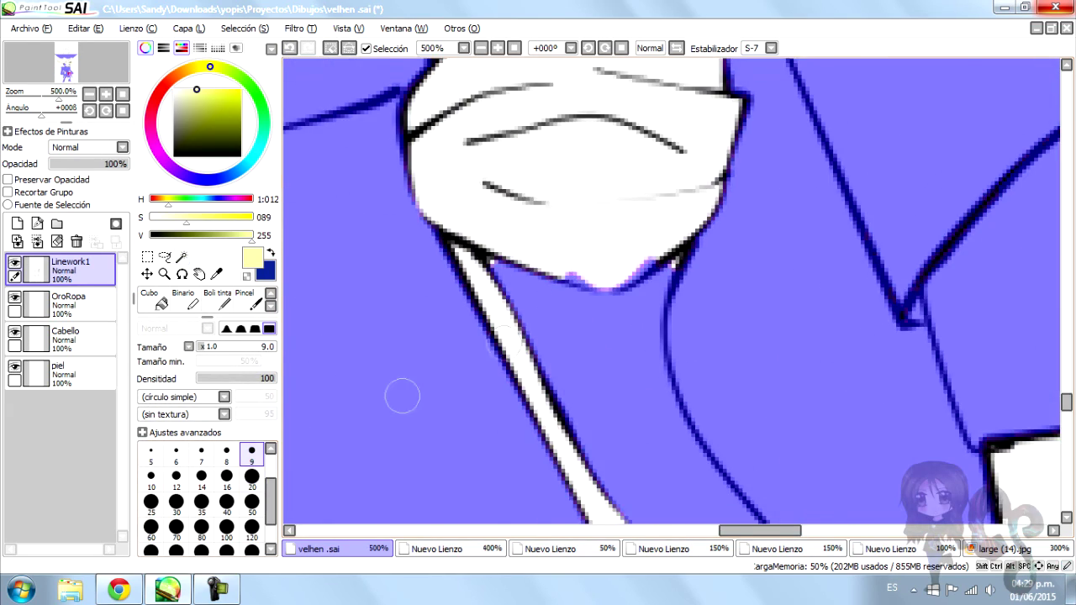
scroll(760, 304, "up", 3)
scroll(760, 304, "down", 5)
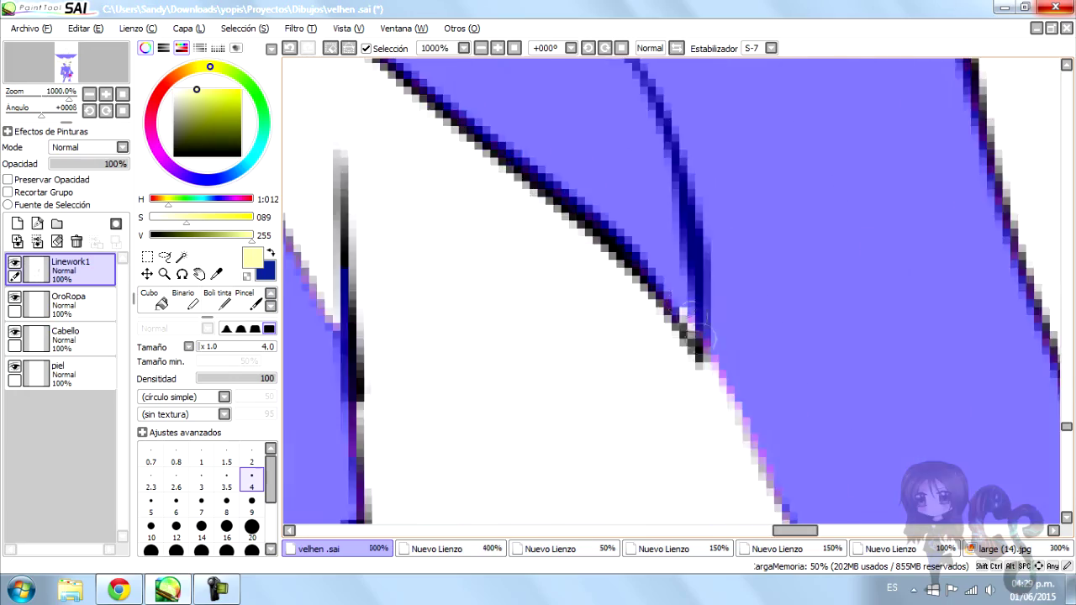
Fill the selected gold areas of the figure with the pale yellow on layer OroRopa and clear the selection
scroll(759, 304, "up", 1)
scroll(760, 304, "up", 4)
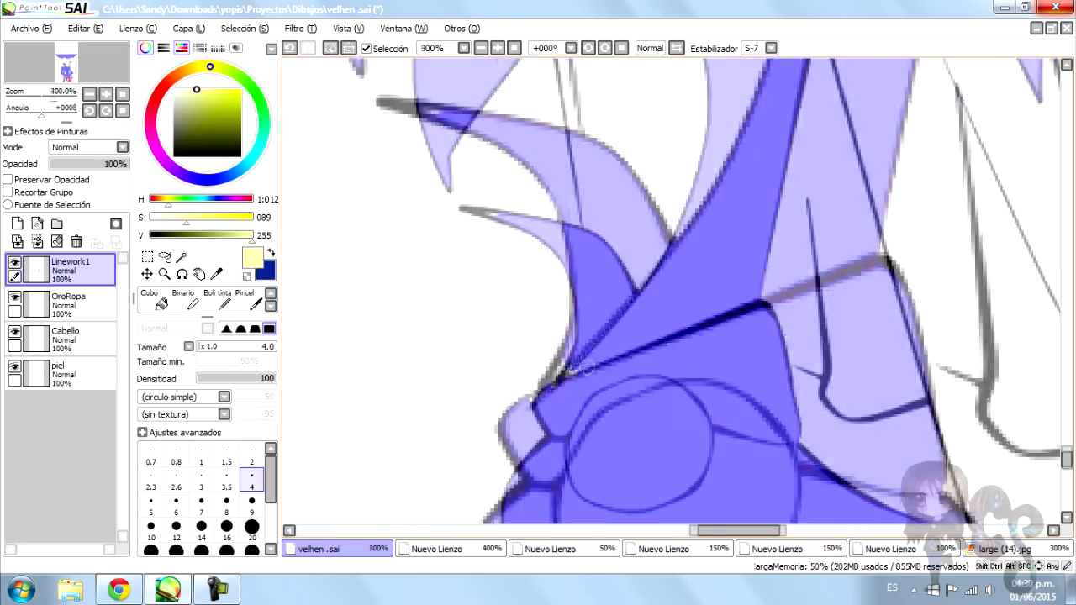
scroll(759, 305, "down", 7)
scroll(759, 305, "up", 4)
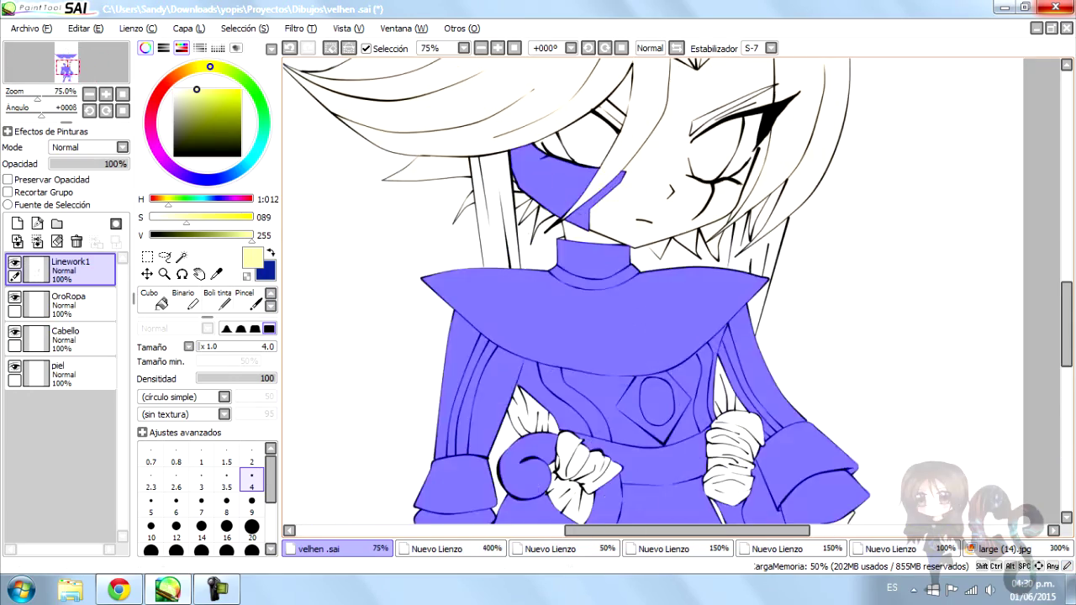
left_click(150, 299)
left_click(68, 302)
left_click(828, 471)
scroll(759, 305, "down", 5)
scroll(760, 305, "up", 5)
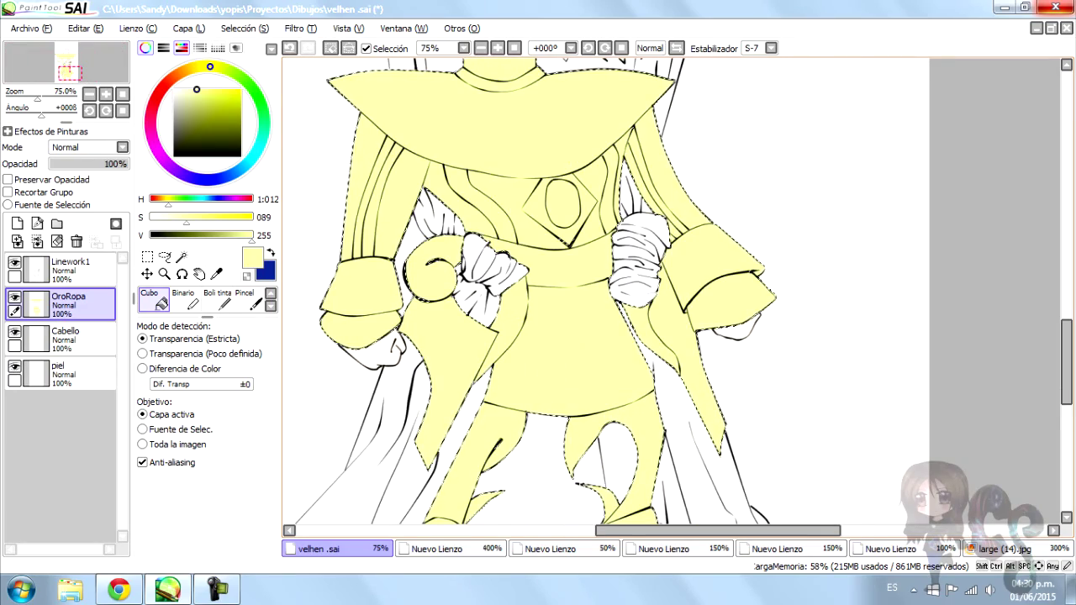
scroll(759, 304, "up", 1)
scroll(759, 304, "down", 5)
scroll(759, 304, "up", 3)
scroll(759, 304, "down", 2)
scroll(622, 264, "up", 1)
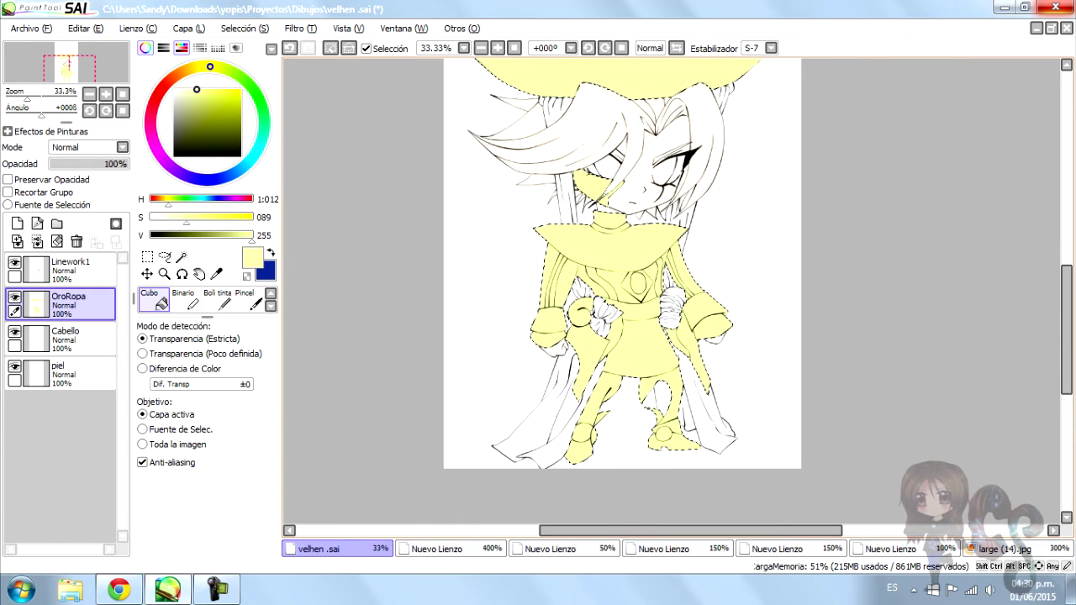
scroll(682, 404, "up", 2)
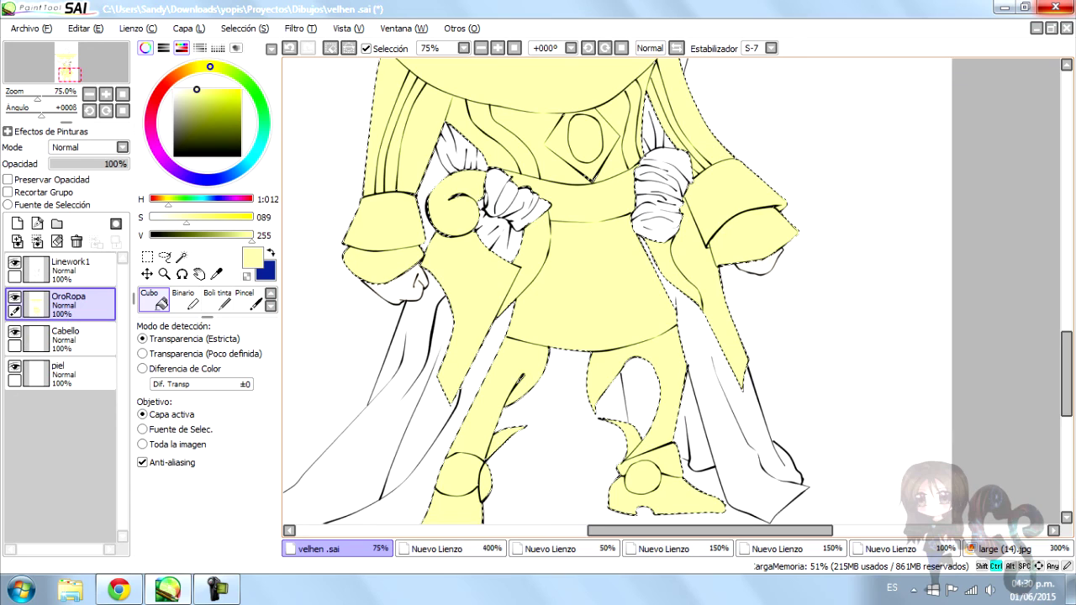
scroll(673, 387, "down", 2)
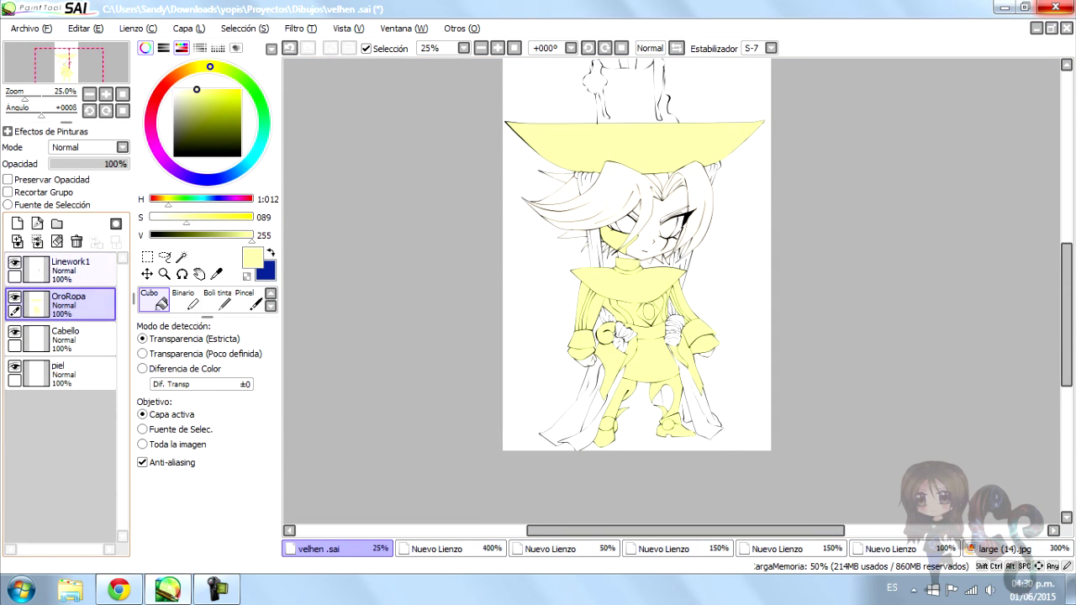
Add a new layer at the bottom of the layer stack and fill it with the dark blue as a backdrop
left_click(17, 223)
left_click_drag(68, 305, 61, 426)
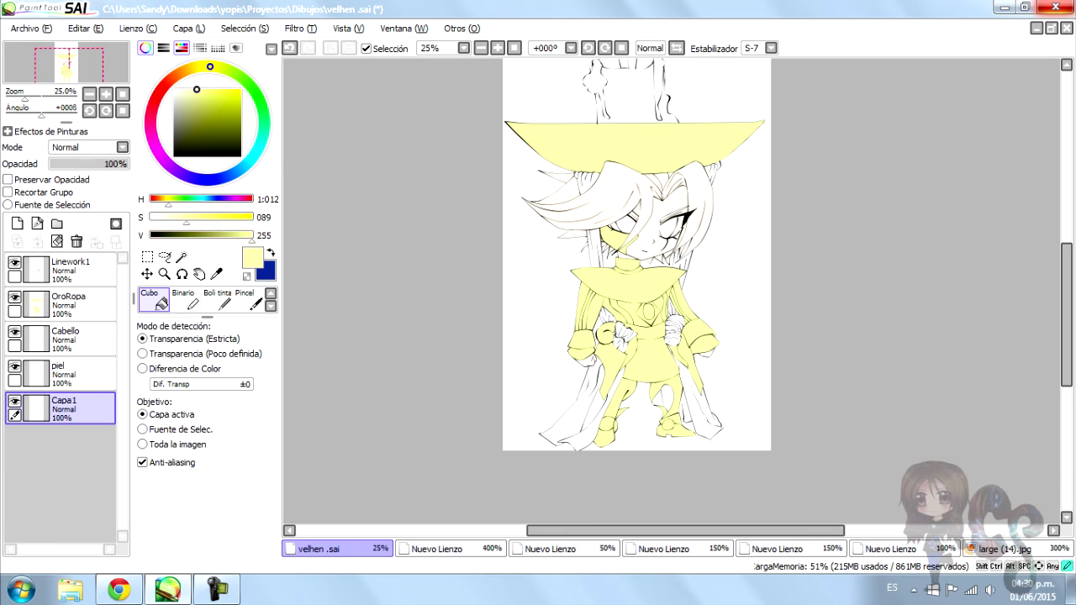
key("x")
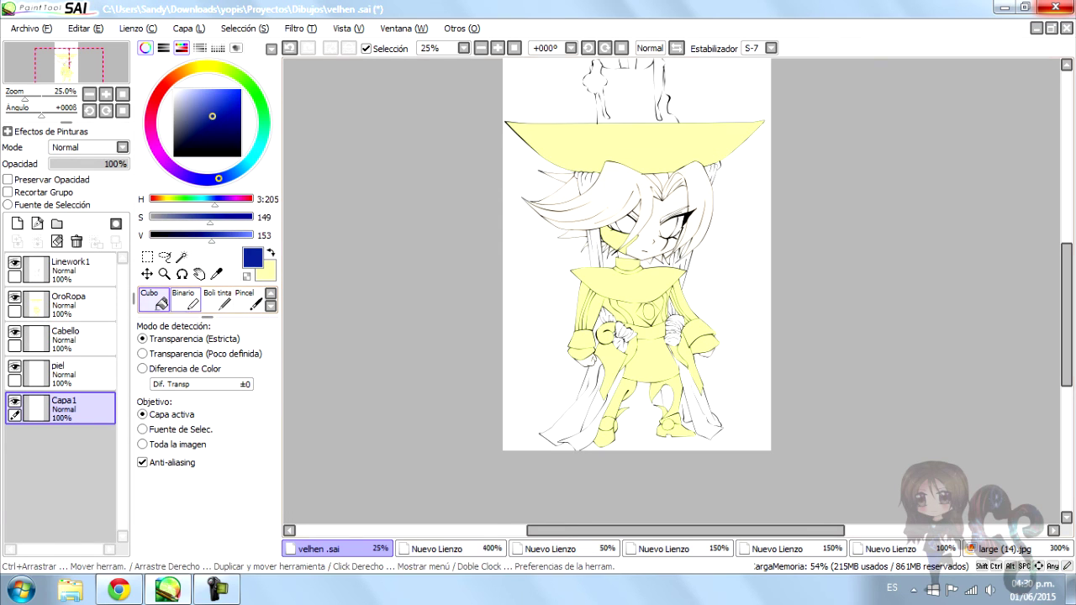
left_click(614, 330)
scroll(653, 355, "up", 2)
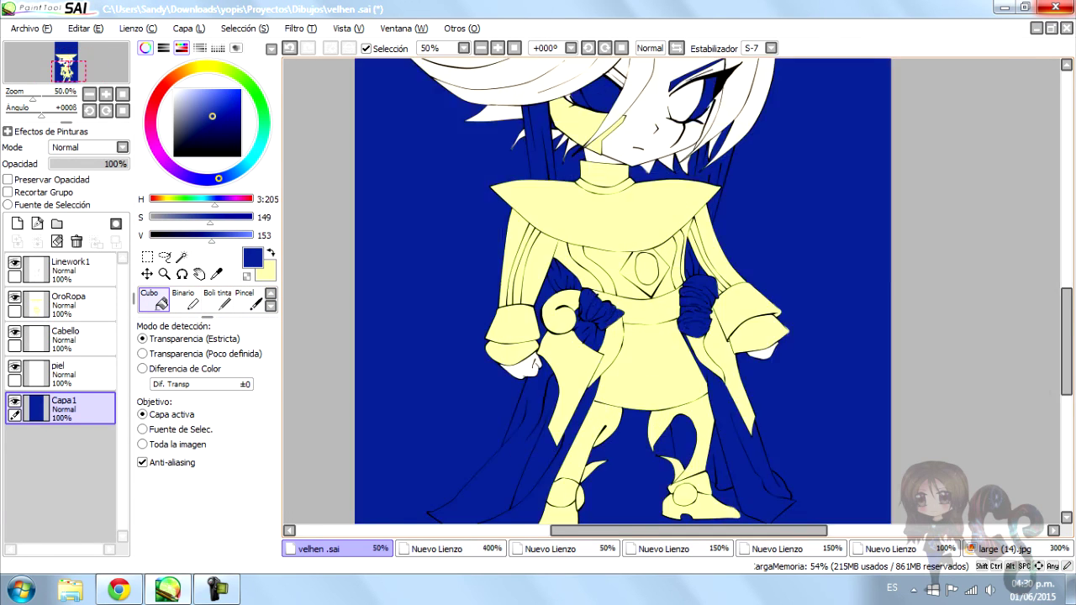
scroll(647, 297, "down", 3)
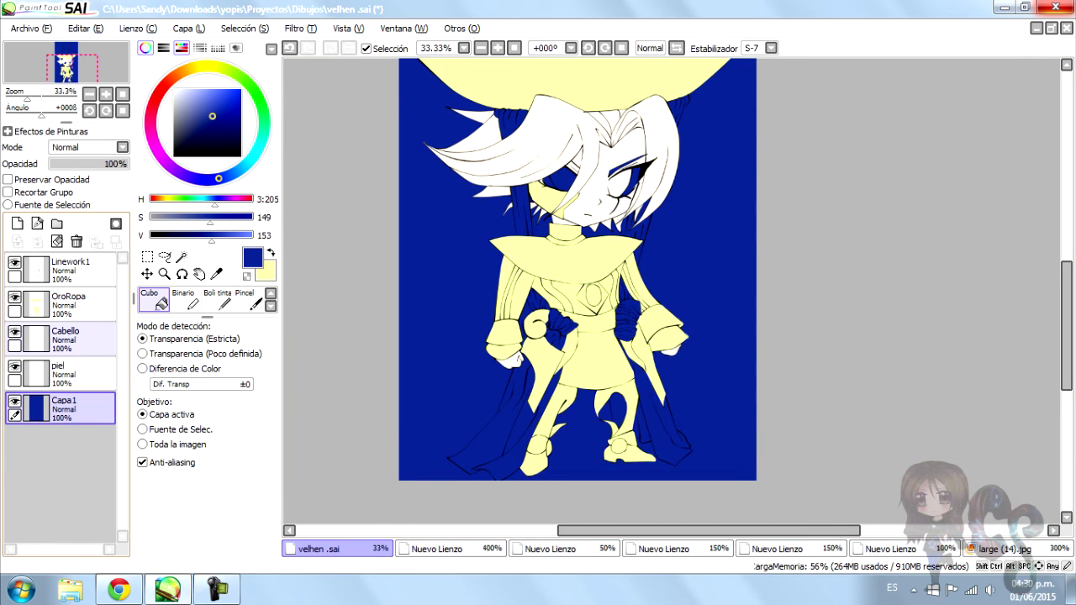
Make piel the active layer, sample the off-white from the figure's head, and switch to the Boli tinta pen
left_click(59, 370)
left_click(216, 273)
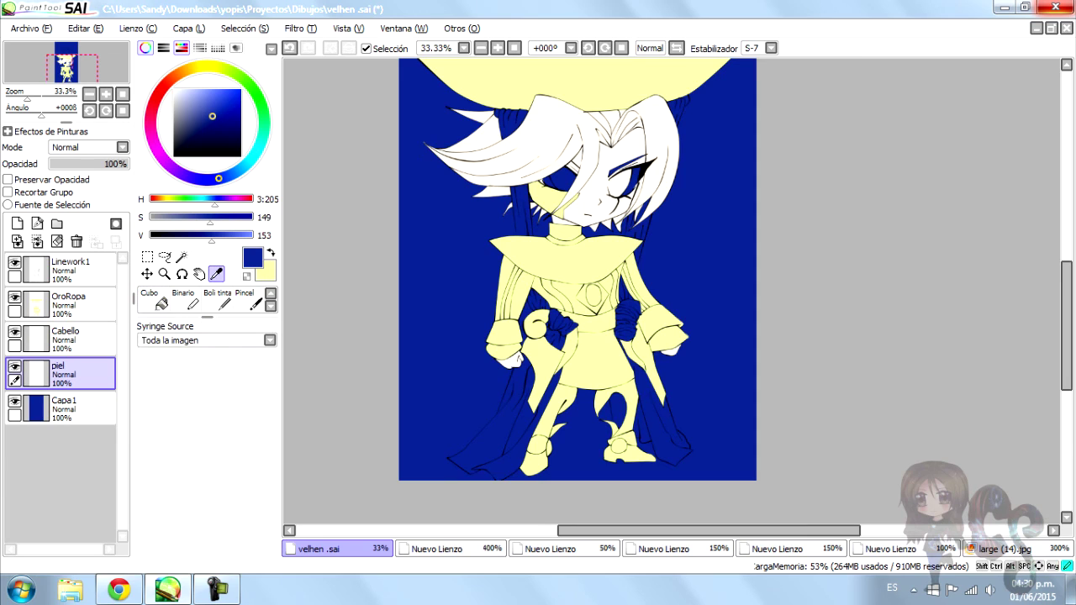
left_click(595, 168)
scroll(595, 168, "up", 4)
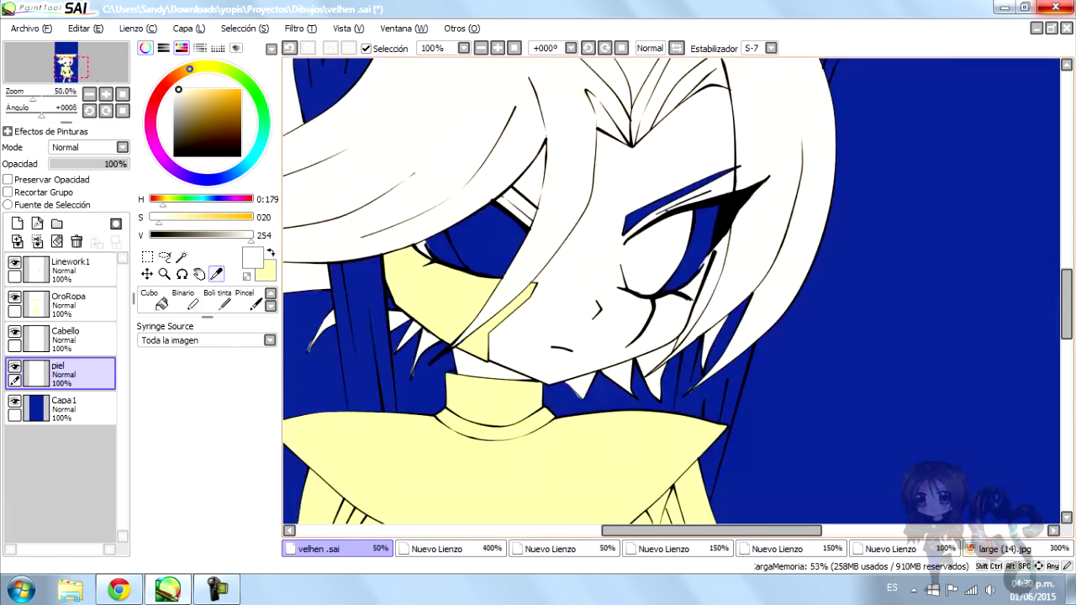
left_click(217, 301)
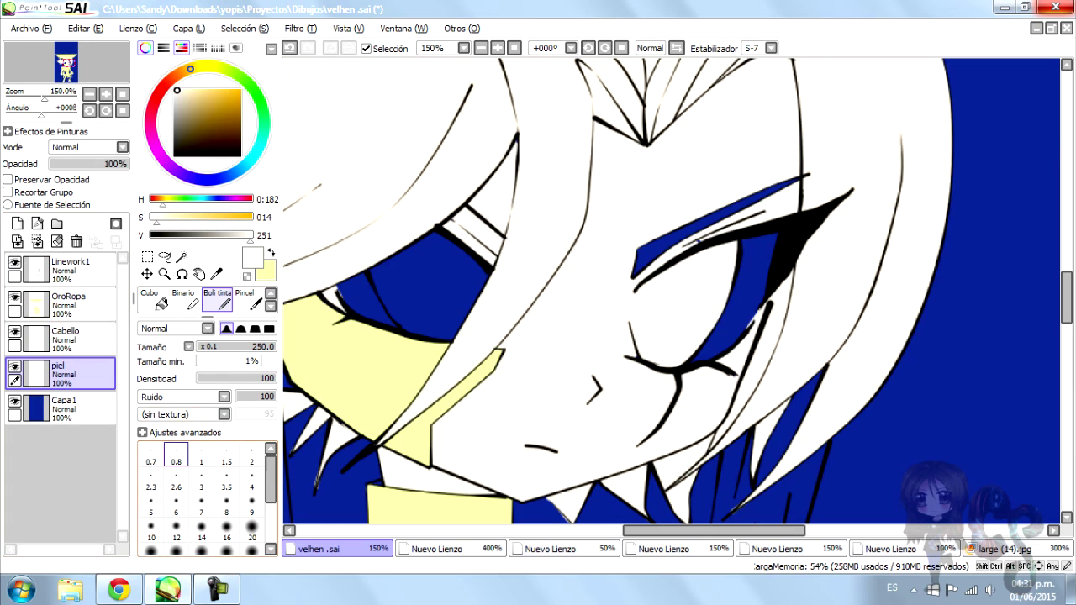
Magic-wand the enclosed opening beside the leg above the boot and fill it with the off-white, with Capa1 temporarily hidden
left_click(182, 256)
left_click(59, 270)
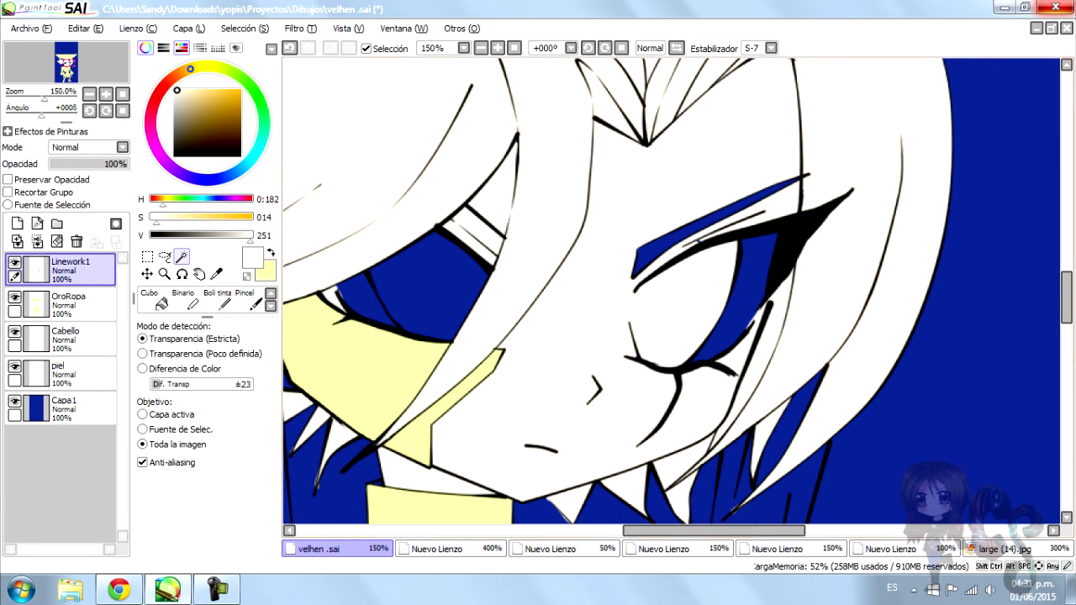
scroll(678, 298, "down", 5)
scroll(485, 376, "up", 4)
left_click(485, 376)
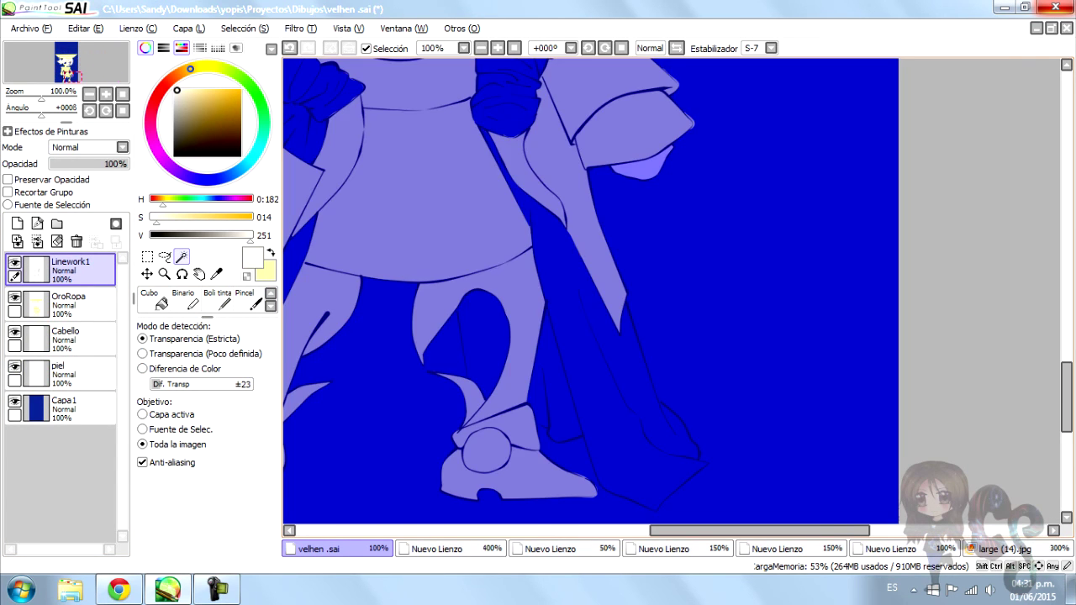
scroll(486, 376, "up", 2)
left_click(14, 402)
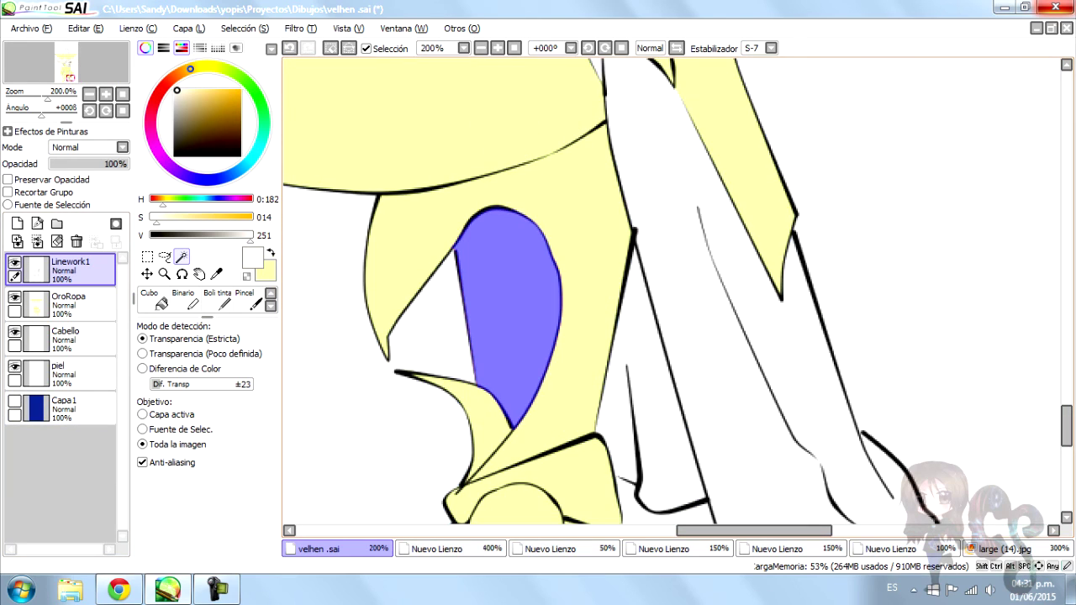
scroll(678, 297, "down", 5)
left_click(161, 303)
left_click(63, 409)
key("ctrl+d")
left_click(15, 402)
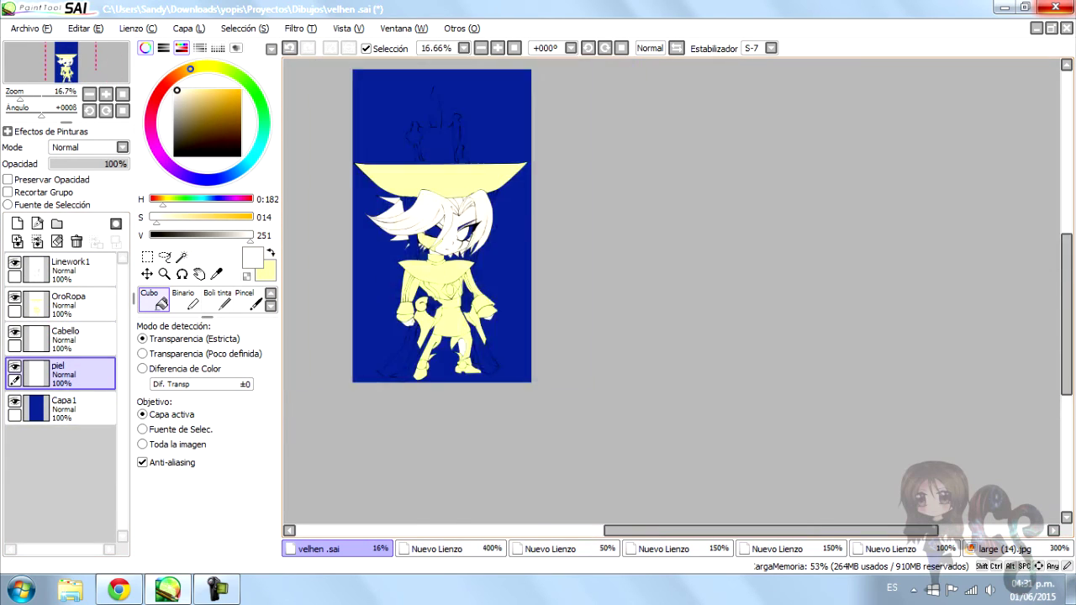
Set the dark blue backdrop layer Capa1 to Multiplicar mode at 57% opacity
scroll(521, 298, "up", 1)
left_click(88, 147)
left_click_drag(126, 164, 94, 164)
scroll(538, 177, "up", 5)
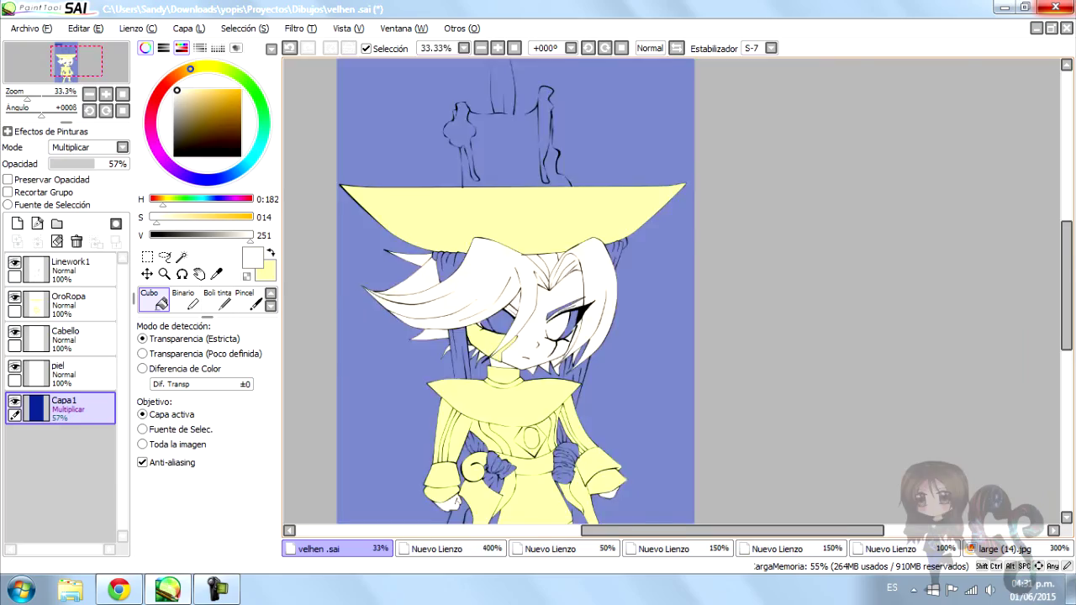
scroll(677, 297, "down", 4)
scroll(678, 298, "up", 1)
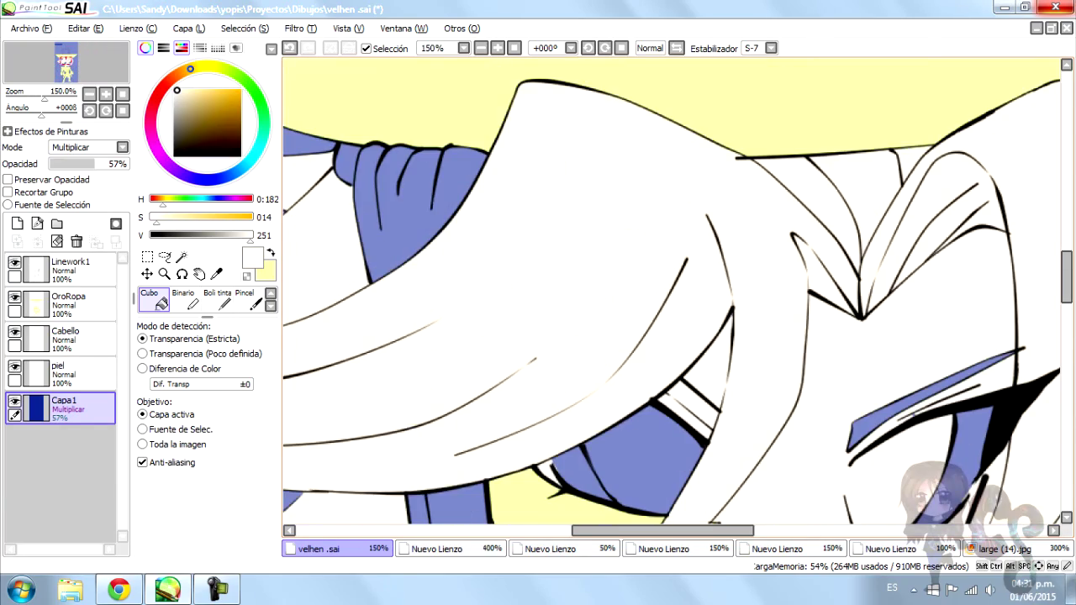
Clean up line ends around the hair fringe and waist knot on layer Linework1 with the Borrador at size 8
left_click(67, 269)
scroll(756, 192, "up", 4)
scroll(757, 193, "down", 6)
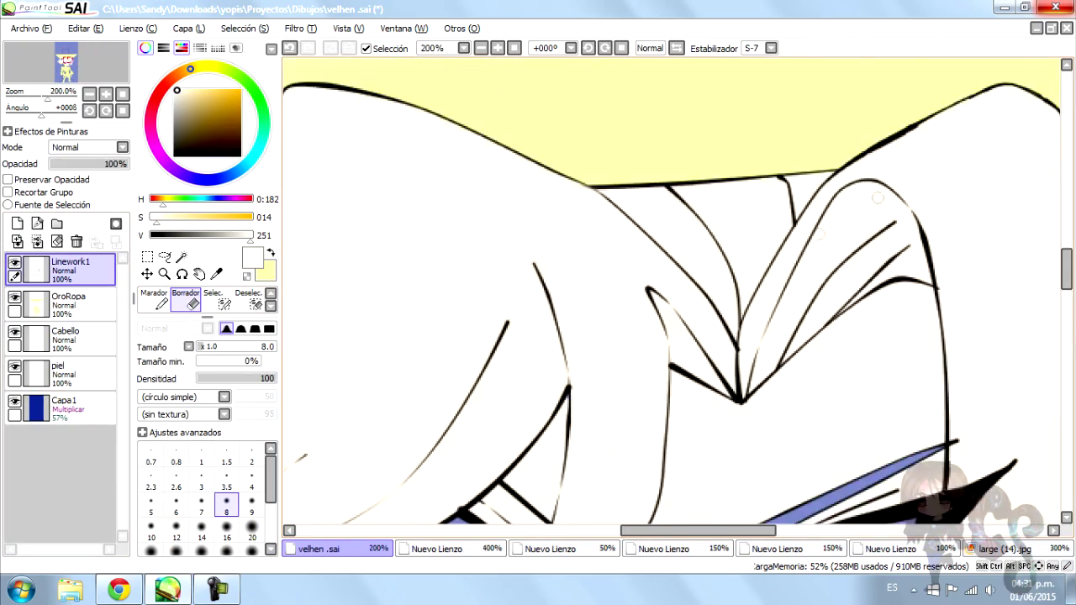
scroll(678, 291, "down", 2)
scroll(678, 291, "up", 3)
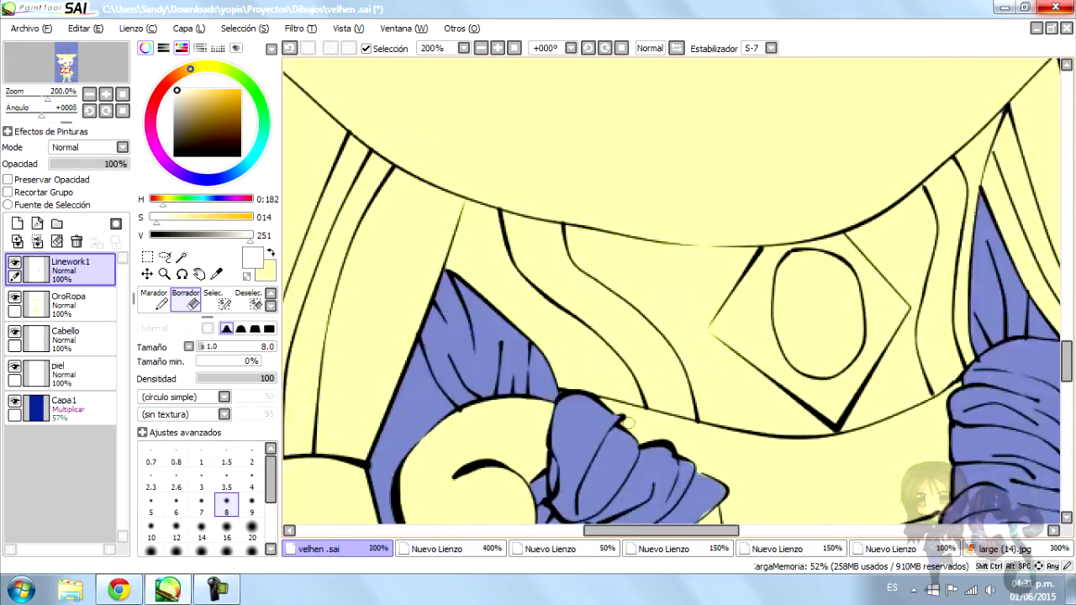
scroll(678, 291, "down", 3)
scroll(671, 493, "up", 2)
scroll(671, 492, "down", 3)
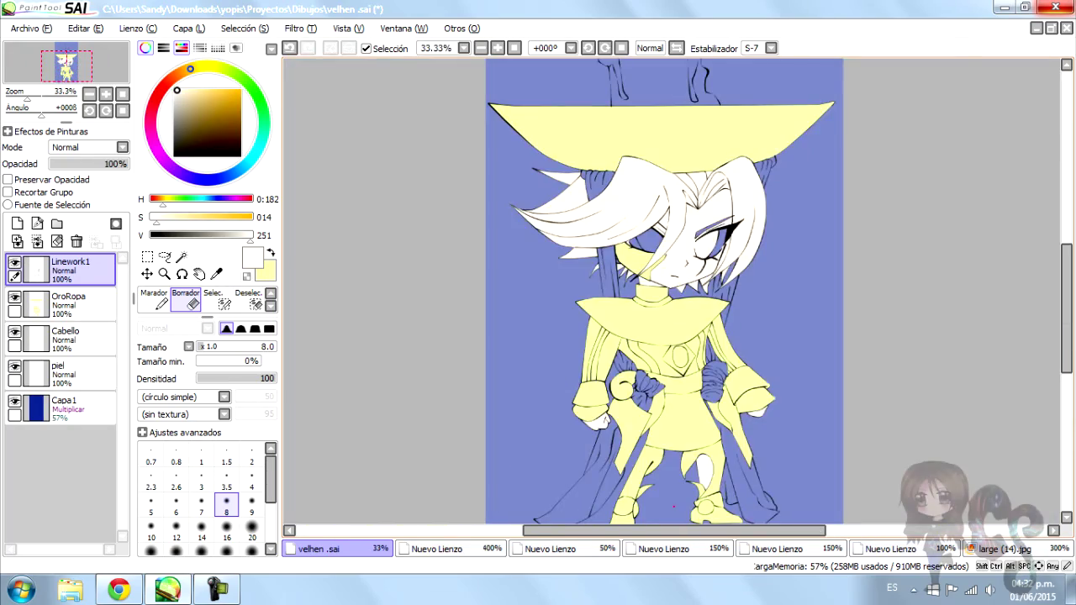
scroll(678, 291, "up", 3)
scroll(678, 291, "down", 4)
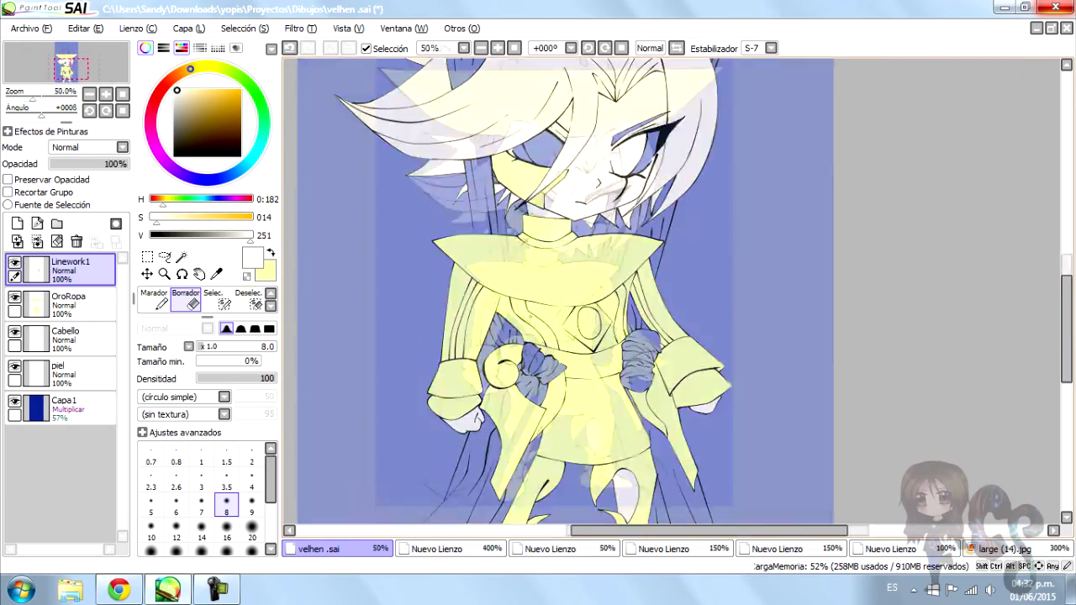
Switch to the reference image large (14).jpg, sample a near-white violet from it, and return to velhen.sai
key("ctrl+Tab")
key("ctrl+Tab")
key("ctrl+Tab")
key("ctrl+Tab")
key("ctrl+Tab")
key("ctrl+Tab")
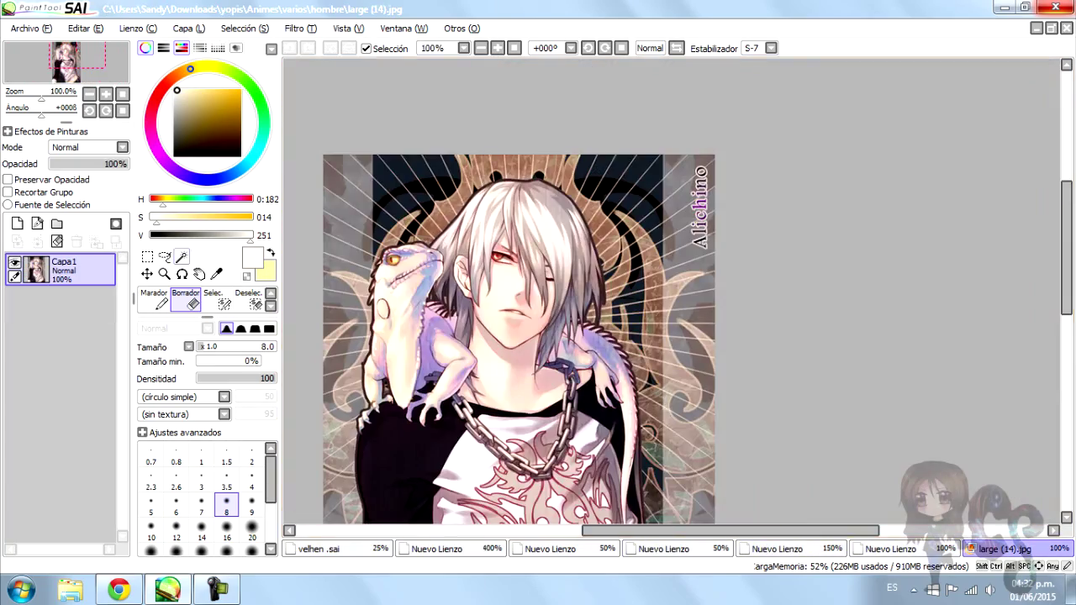
scroll(538, 294, "down", 2)
scroll(673, 294, "up", 4)
key("ctrl+Tab")
Select the ribbon pieces under the hat, the waist wraps and the long cloth beside the boot with the magic wand
key("w")
scroll(673, 294, "up", 3)
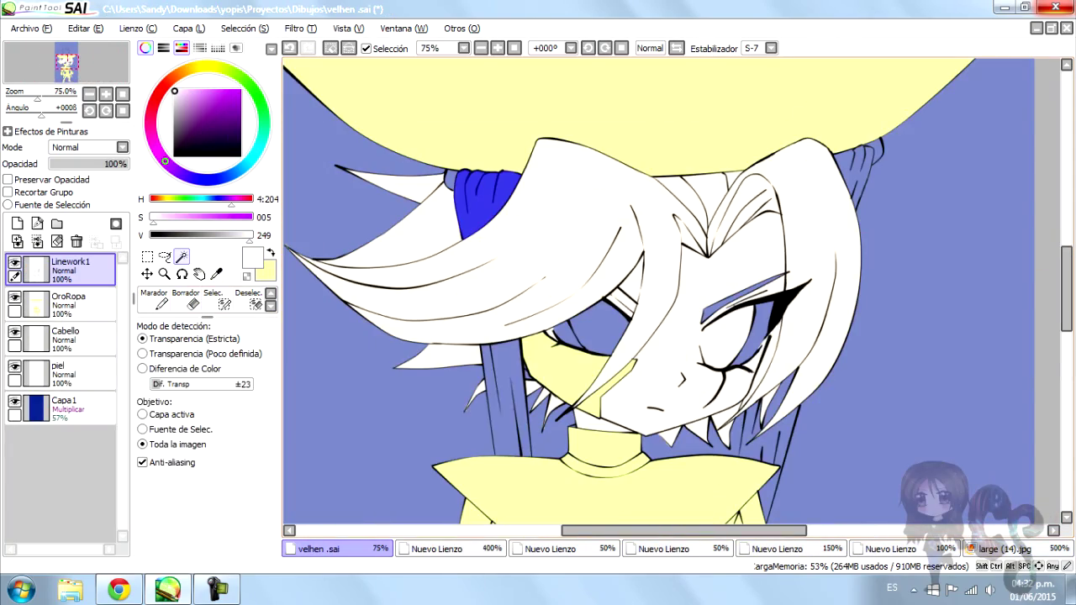
scroll(673, 295, "down", 5)
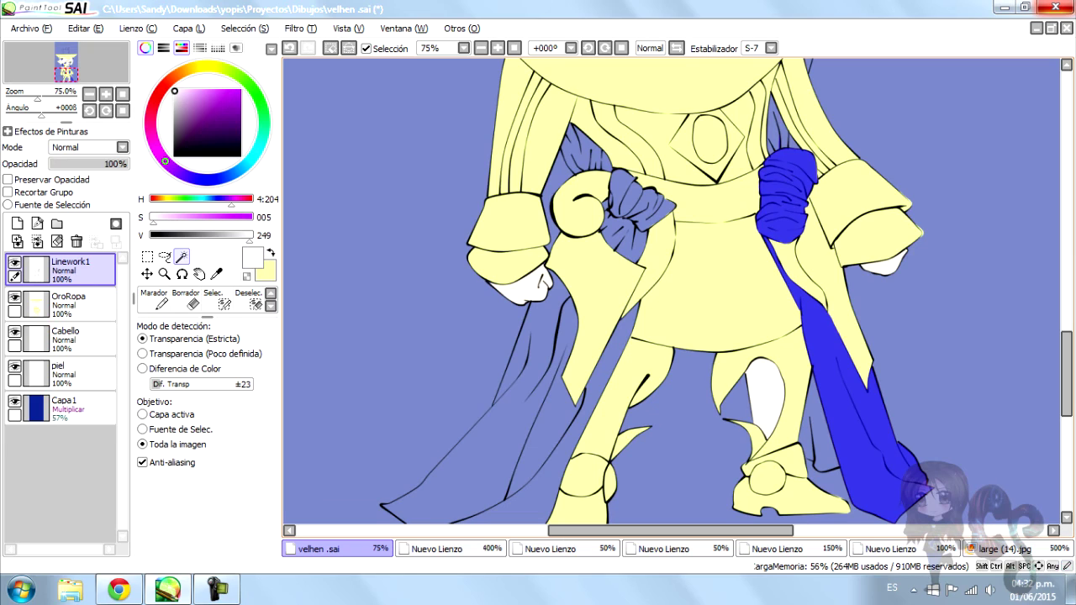
scroll(672, 294, "down", 1)
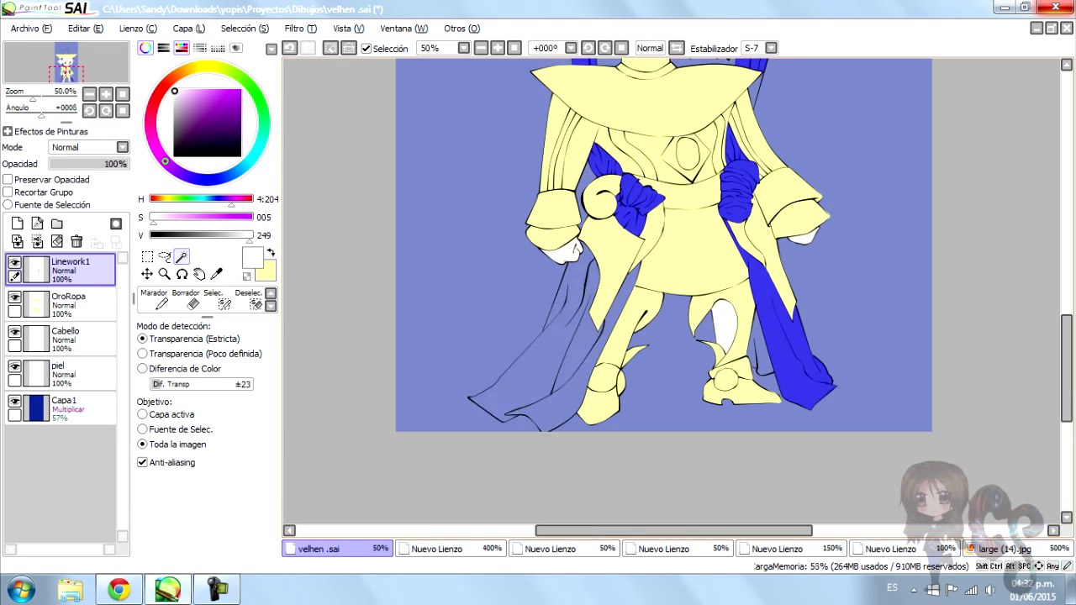
scroll(756, 341, "up", 6)
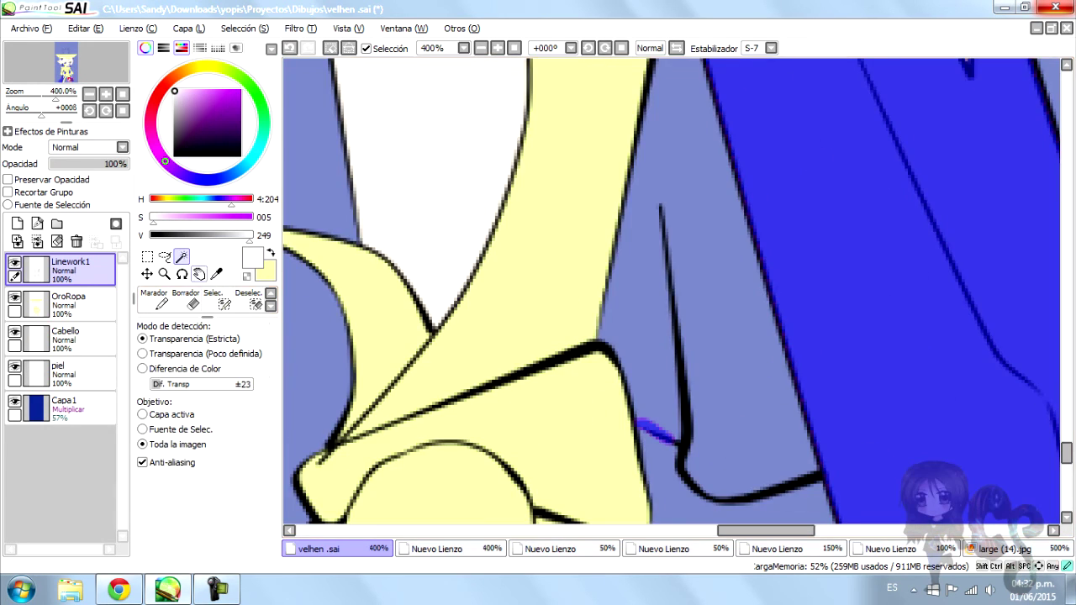
Add the fold lines and missed spots of both long hanging cloths to the selection with the selection pen at size 16
scroll(673, 336, "down", 3)
left_click(212, 300)
scroll(588, 294, "up", 3)
left_click(226, 528)
scroll(588, 294, "down", 3)
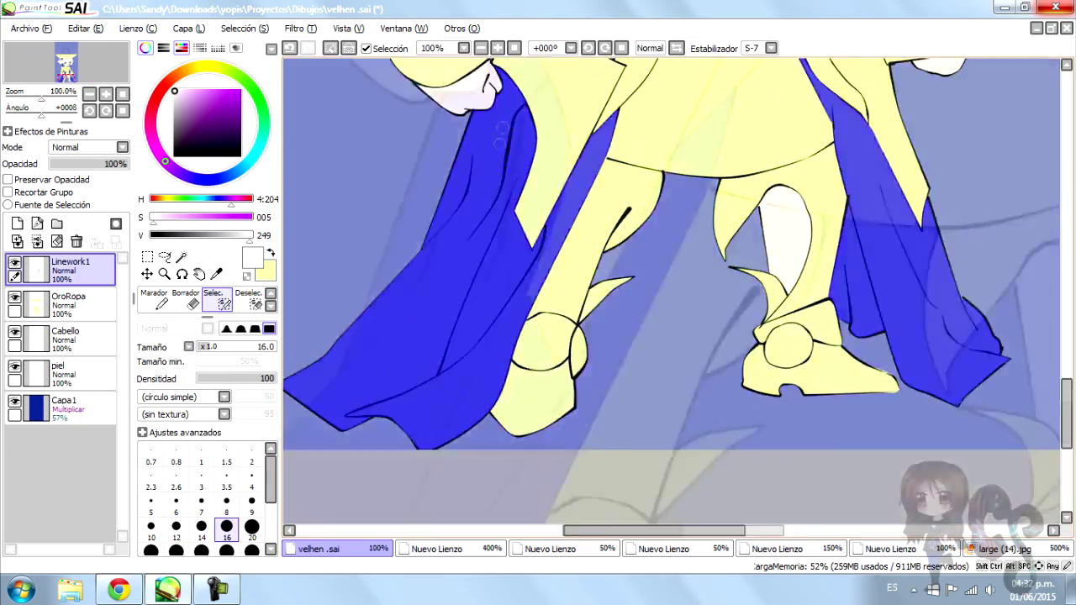
scroll(519, 205, "up", 3)
scroll(519, 205, "down", 3)
scroll(538, 396, "right", 5)
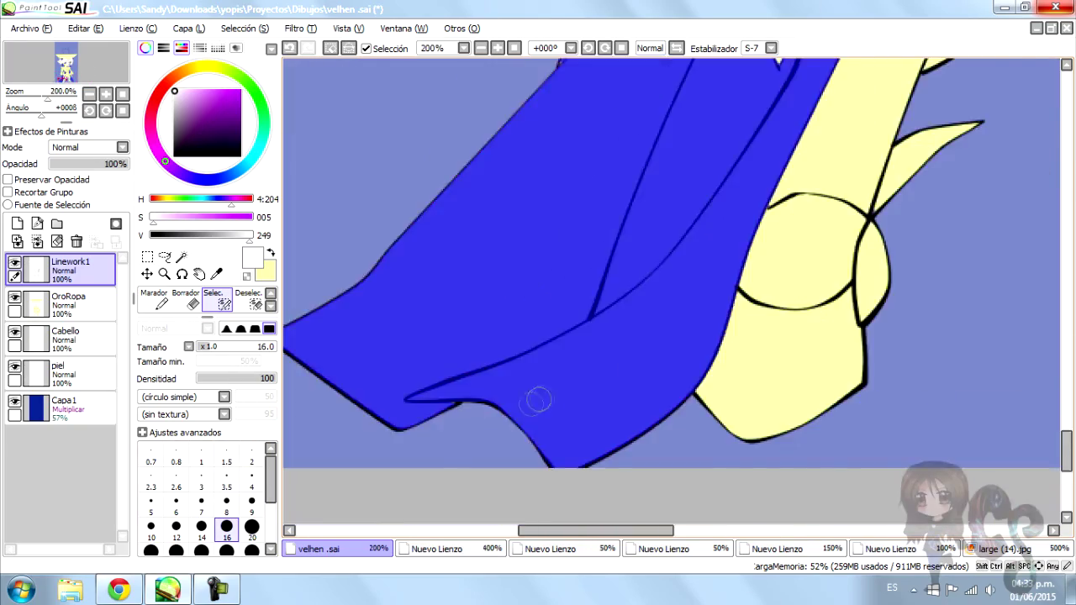
Cover the fold lines of the wrapped ribbon at the waist with the selection pen at size 16
scroll(717, 184, "up", 3)
scroll(716, 184, "up", 3)
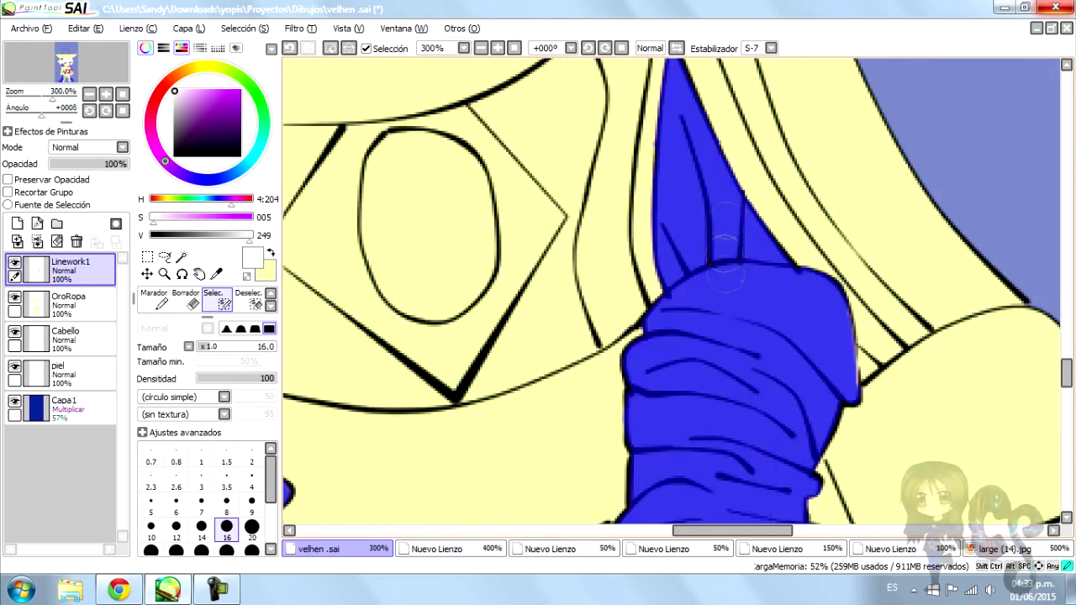
scroll(717, 183, "up", 3)
scroll(716, 183, "down", 2)
Touch up the narrow ribbon parts between the hair strands with the selection pen at sizes 2 and 9
left_click(252, 461)
scroll(673, 294, "up", 2)
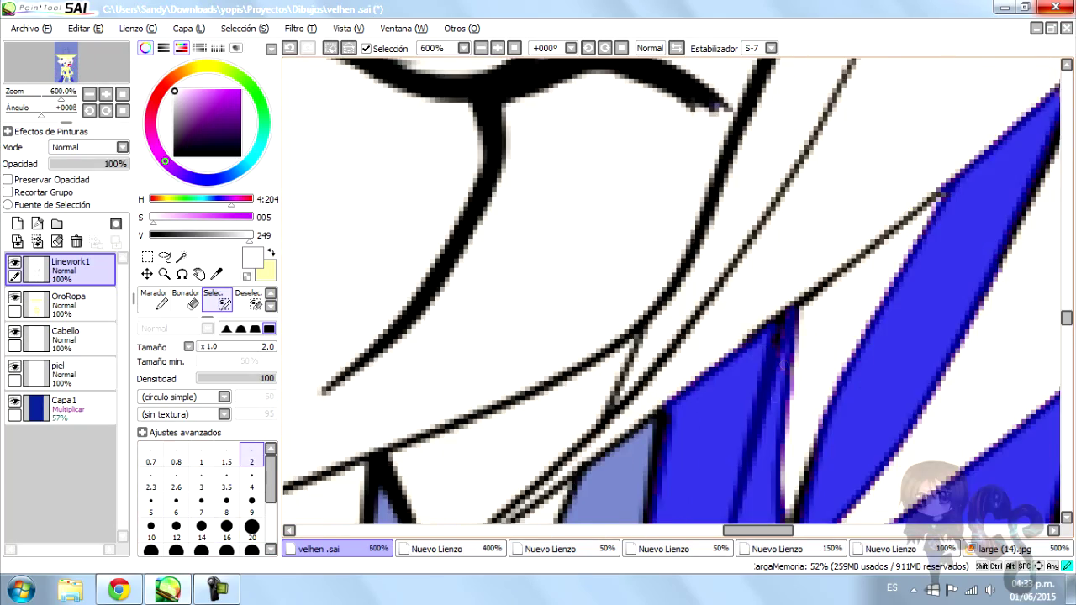
scroll(672, 295, "down", 2)
left_click(251, 500)
scroll(672, 294, "down", 2)
scroll(904, 166, "down", 2)
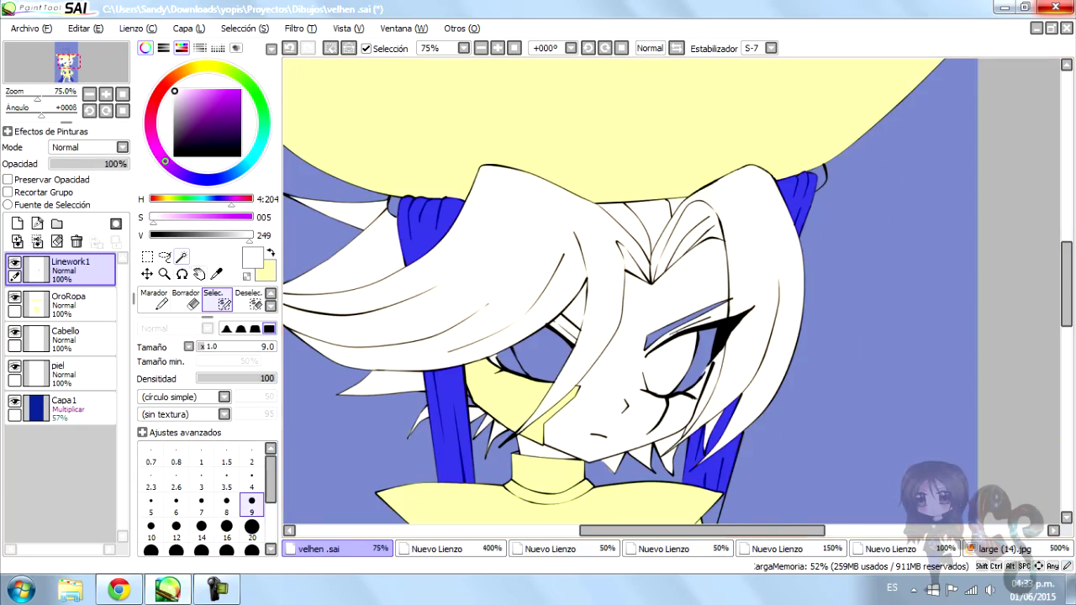
Add a new layer named Liston above Cabello and ready the Cubo tool for filling the ribbon selection
left_click(181, 256)
left_click(67, 336)
left_click(16, 223)
double_click(64, 331)
type("Liston")
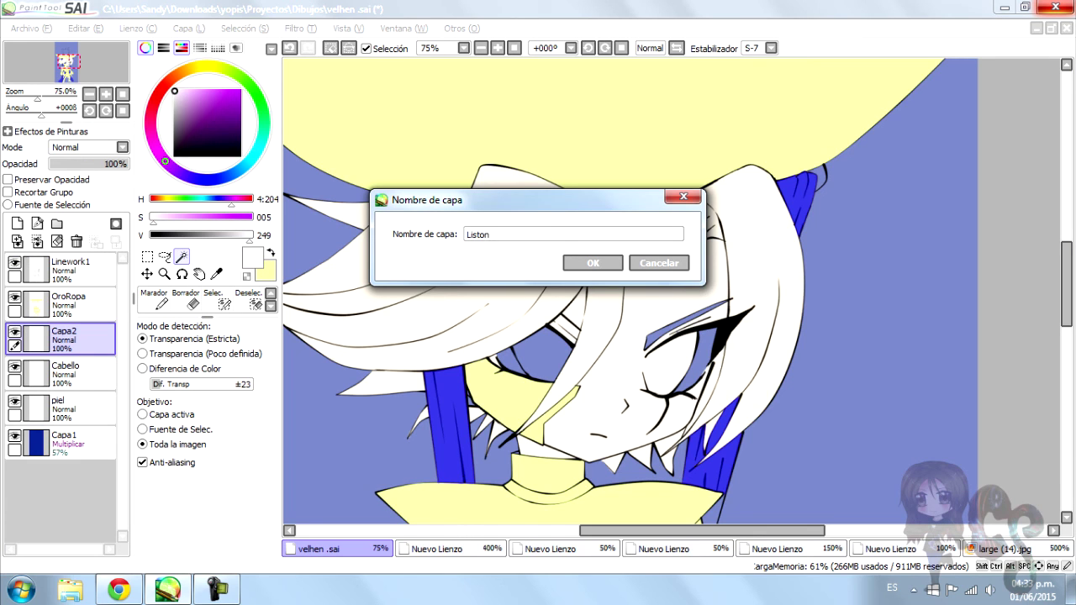
key("Return")
key("g")
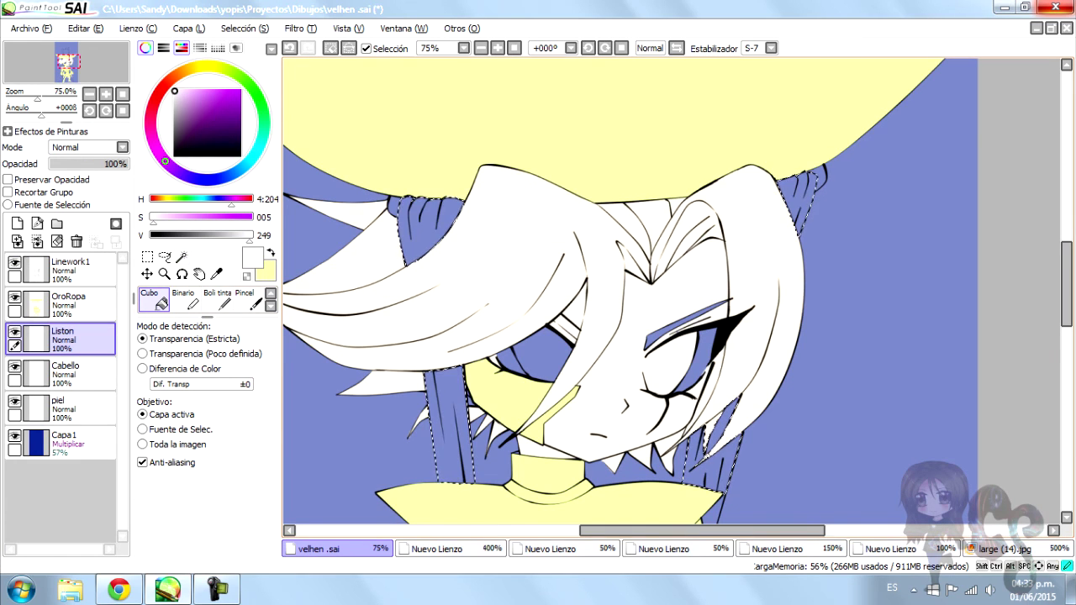
Fill all selected ribbon areas on layer Liston with the current off-white, from the hat ties down to the hanging cloths
scroll(630, 294, "up", 1)
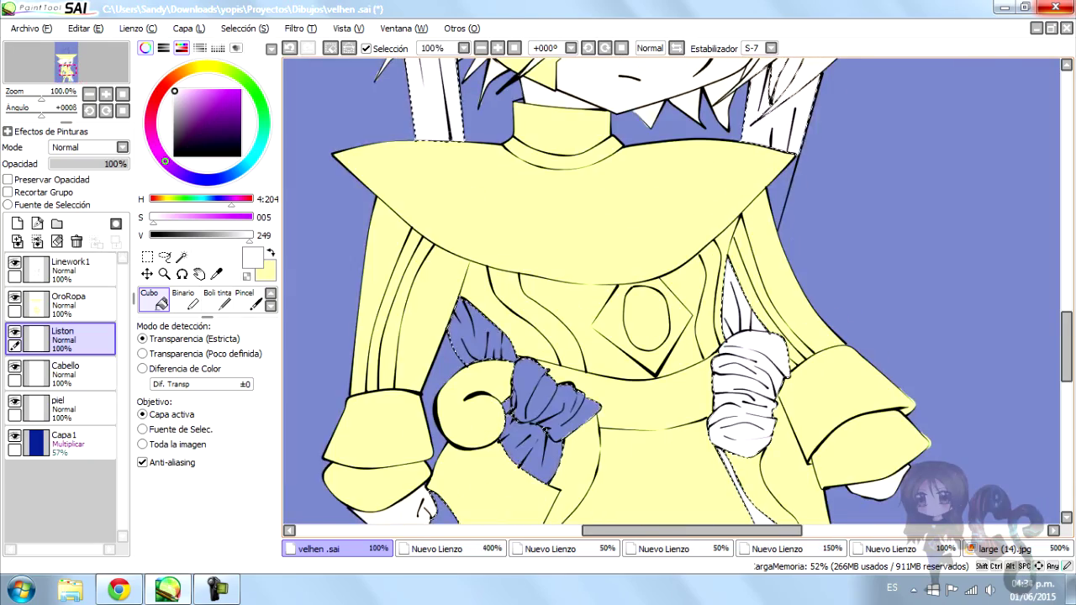
scroll(631, 295, "down", 3)
scroll(597, 294, "up", 3)
left_click(67, 269)
left_click(67, 336)
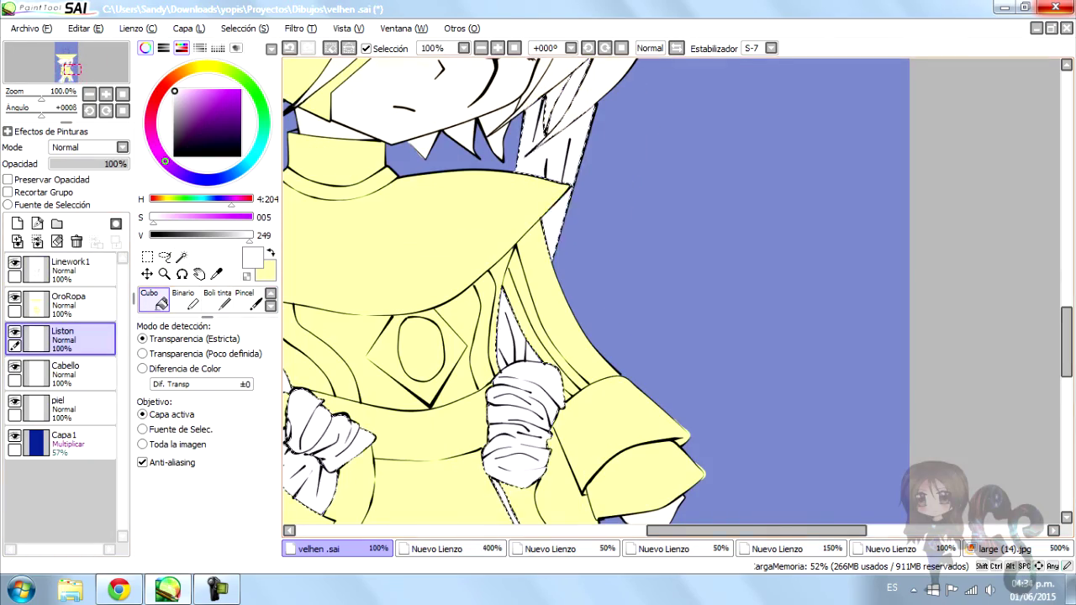
scroll(597, 295, "down", 4)
scroll(521, 185, "up", 7)
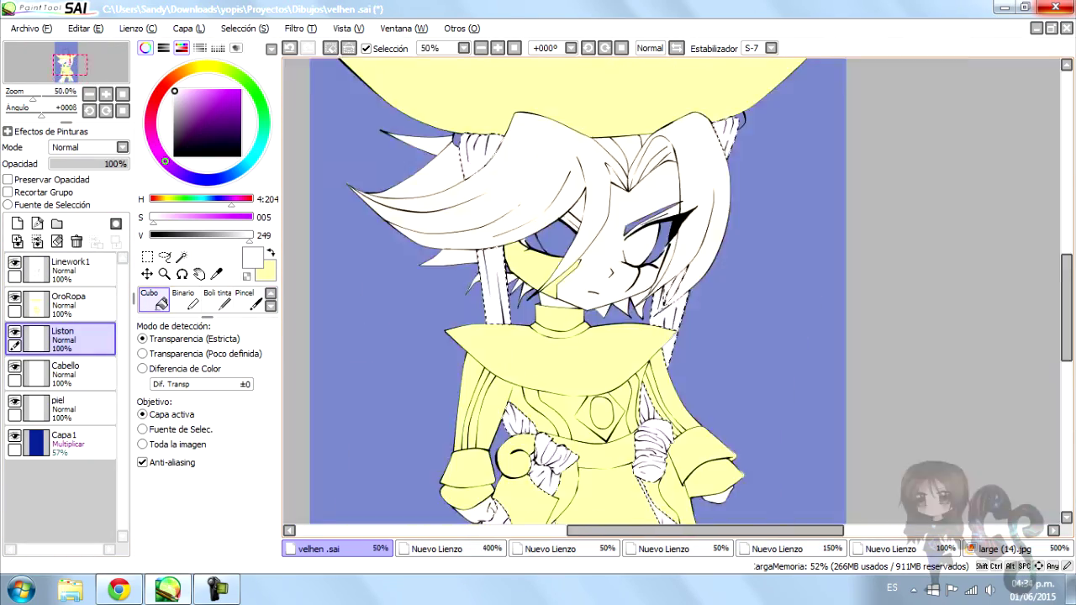
scroll(538, 295, "down", 7)
scroll(538, 295, "up", 2)
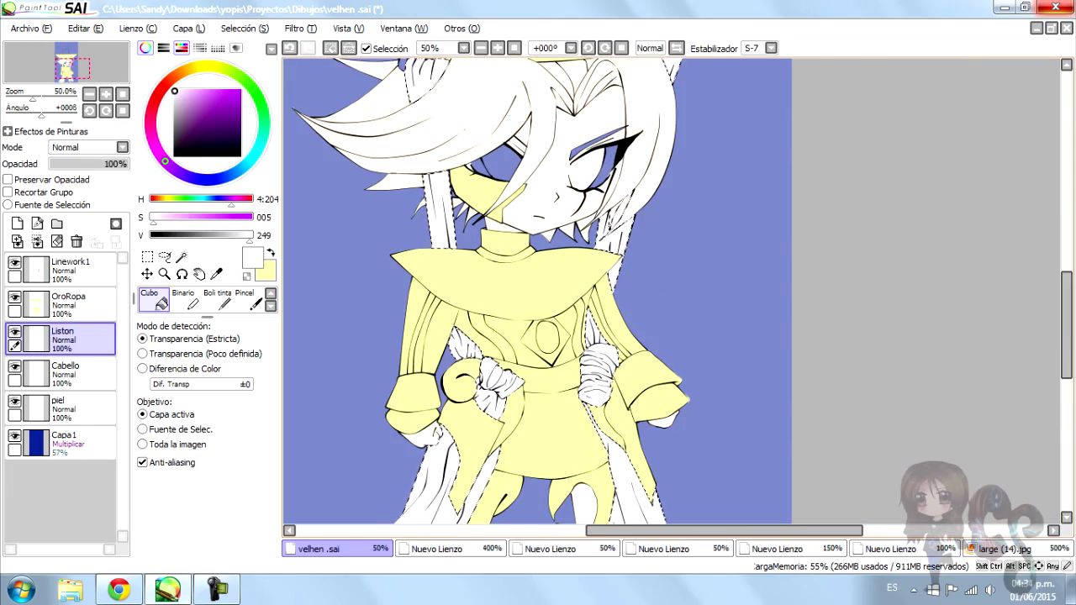
Select the eyebrow above the uncovered eye, fixing its tip with the selection pen at size 2, and fill it with white on layer Cabello
key("w")
scroll(538, 295, "down", 1)
scroll(538, 294, "up", 2)
left_click(67, 372)
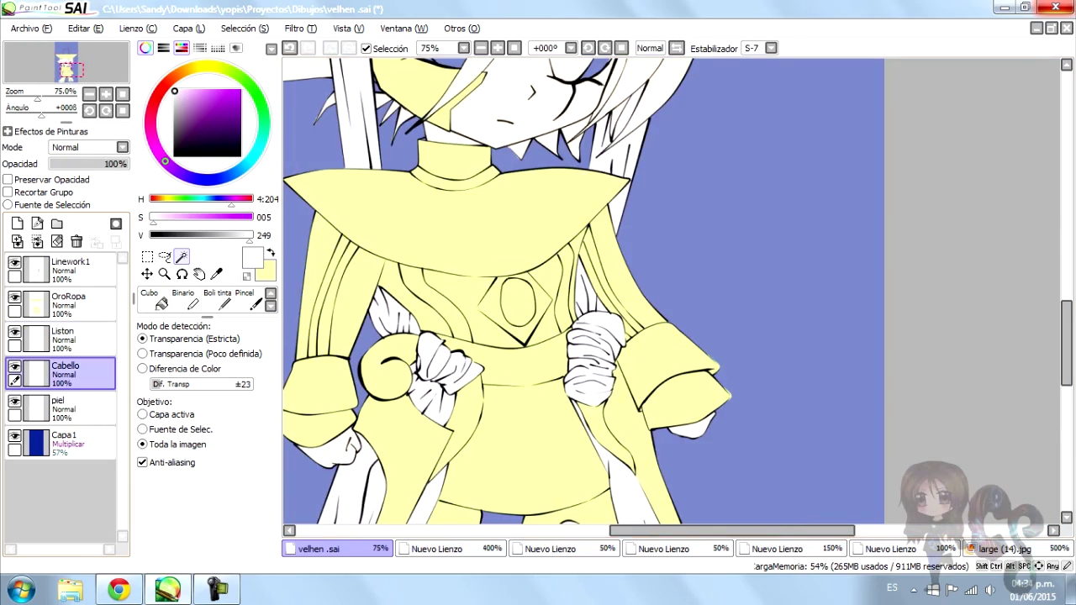
scroll(538, 294, "up", 2)
left_click(67, 267)
left_click(403, 286)
key("n")
scroll(505, 277, "up", 6)
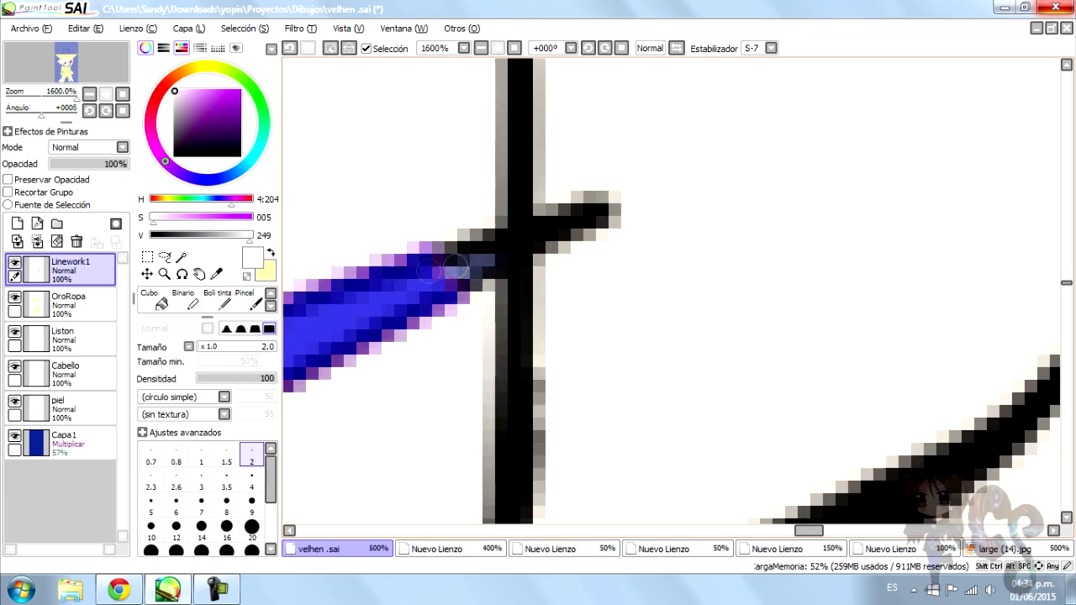
left_click(67, 372)
scroll(538, 294, "down", 6)
scroll(538, 295, "up", 4)
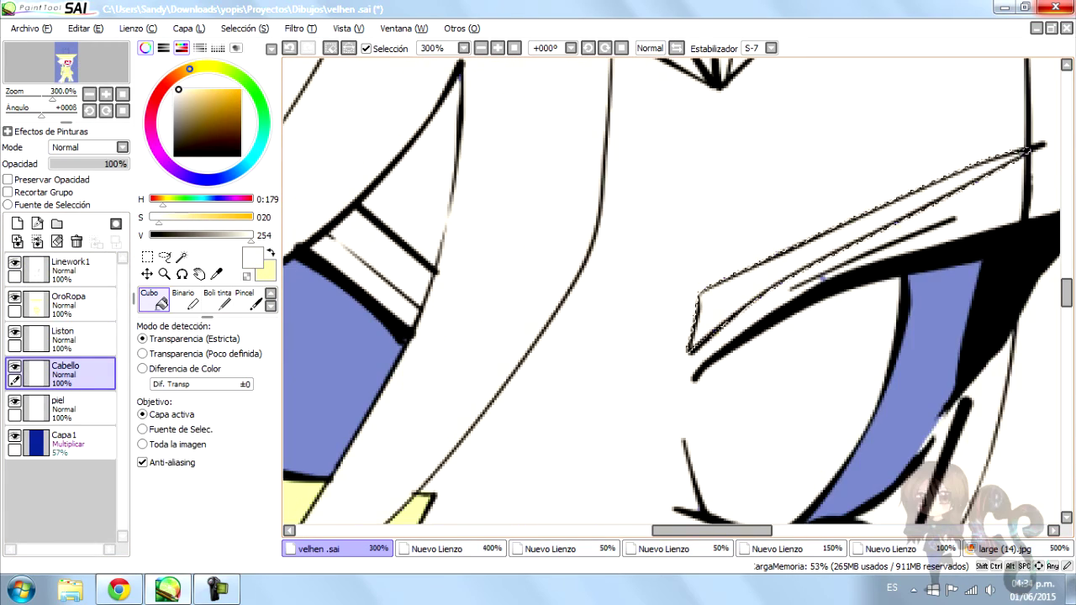
Cover the eyebrow beside the fringe with the selection pen at size 9 and fill it with white on layer Cabello
key("n")
left_click_drag(320, 231, 555, 395)
left_click_drag(336, 155, 580, 345)
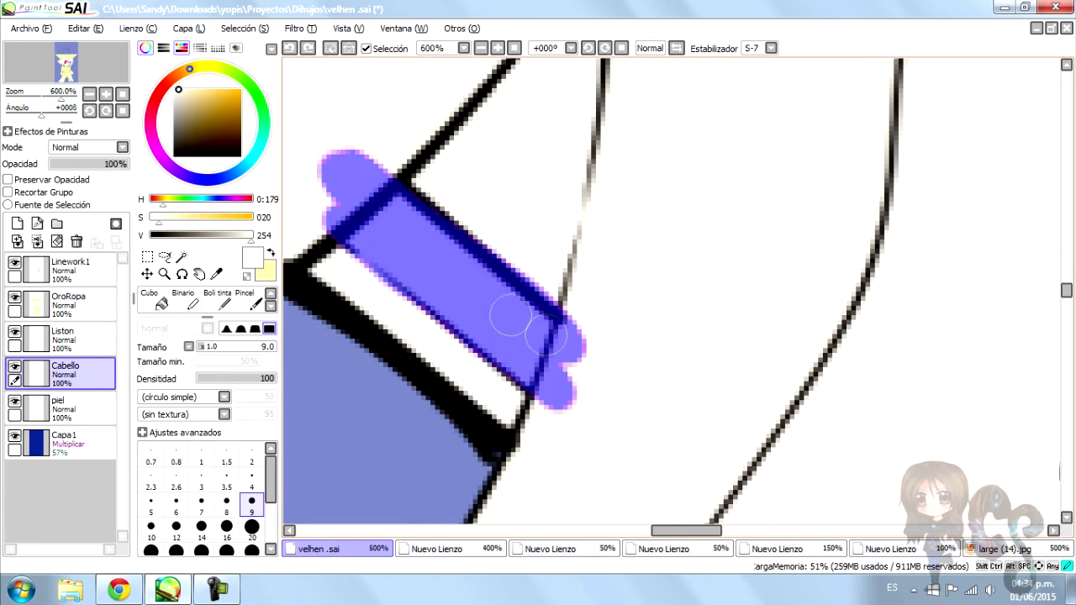
key("g")
scroll(672, 290, "down", 6)
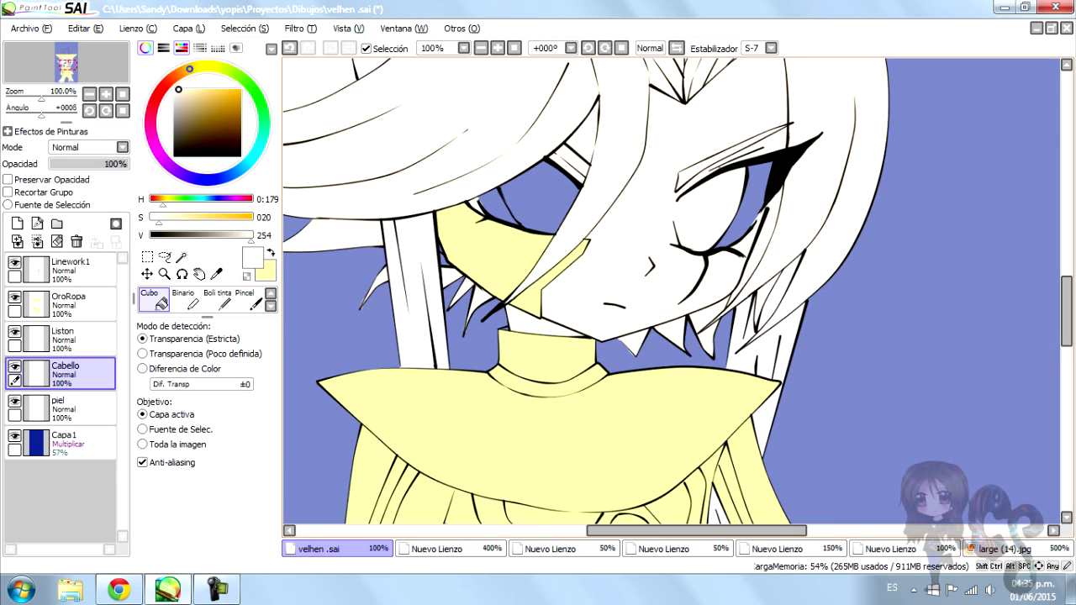
Select the small gaps beside the ribbon ends under the hat brim and fill them with light yellow on layer OroRopa
scroll(673, 290, "down", 3)
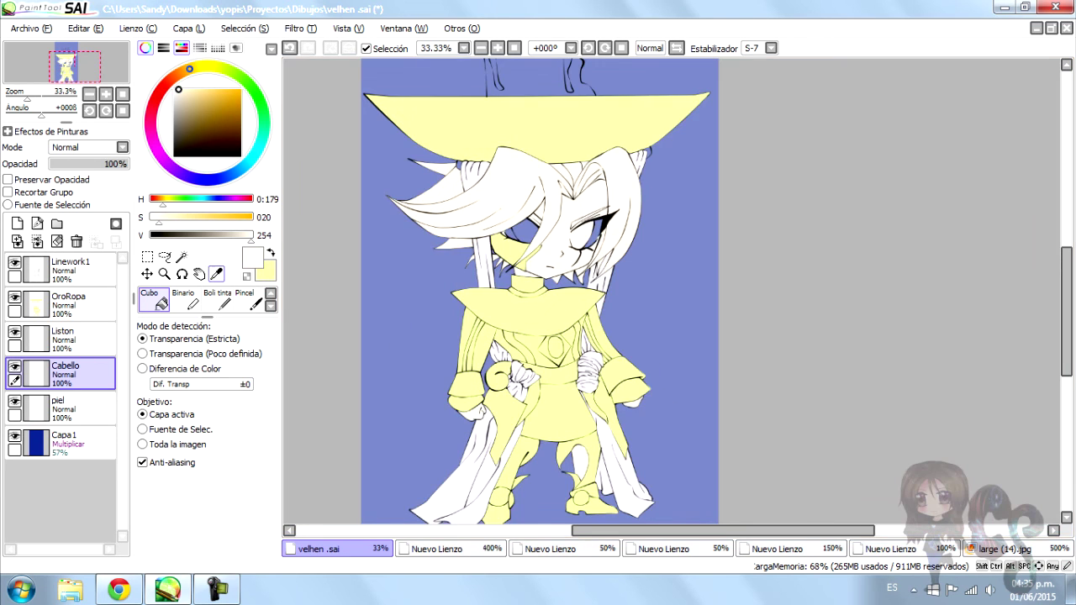
left_click(181, 257)
scroll(496, 223, "up", 3)
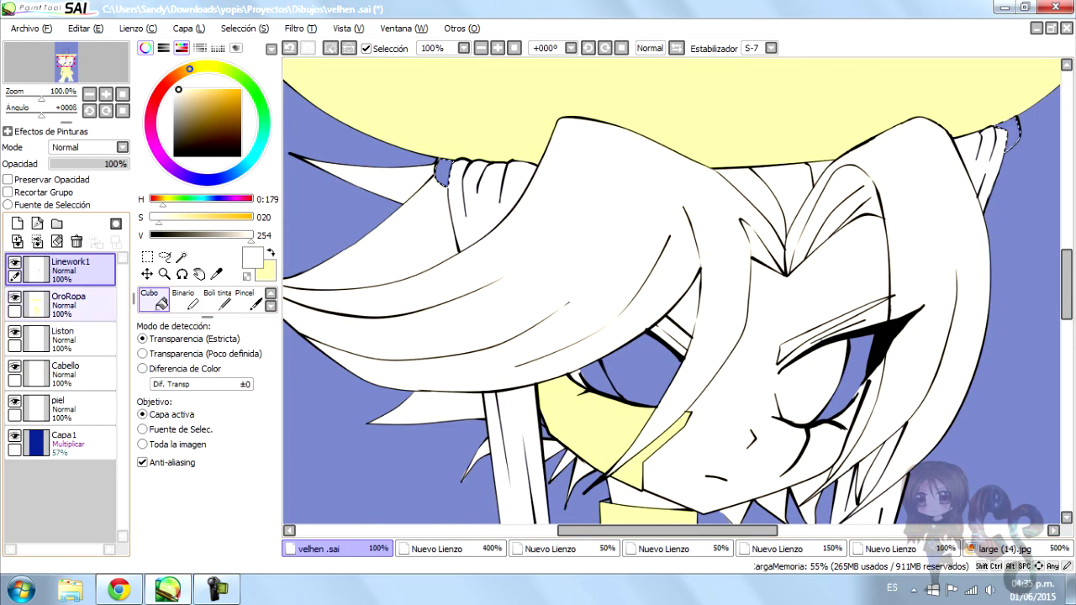
left_click(71, 303)
left_click(216, 273)
left_click(156, 298)
scroll(673, 290, "down", 3)
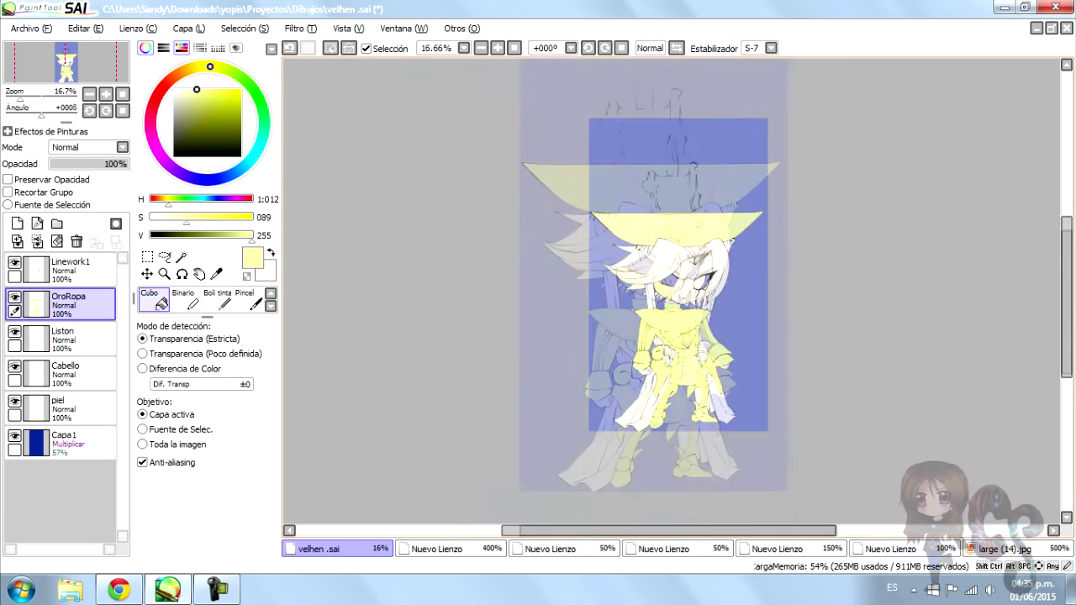
Pick the off-white skin colour, select the small gap between the hanging ribbon and the mask, and fill it on layer piel
scroll(673, 290, "up", 4)
left_click(216, 273)
left_click(487, 250)
scroll(486, 250, "up", 3)
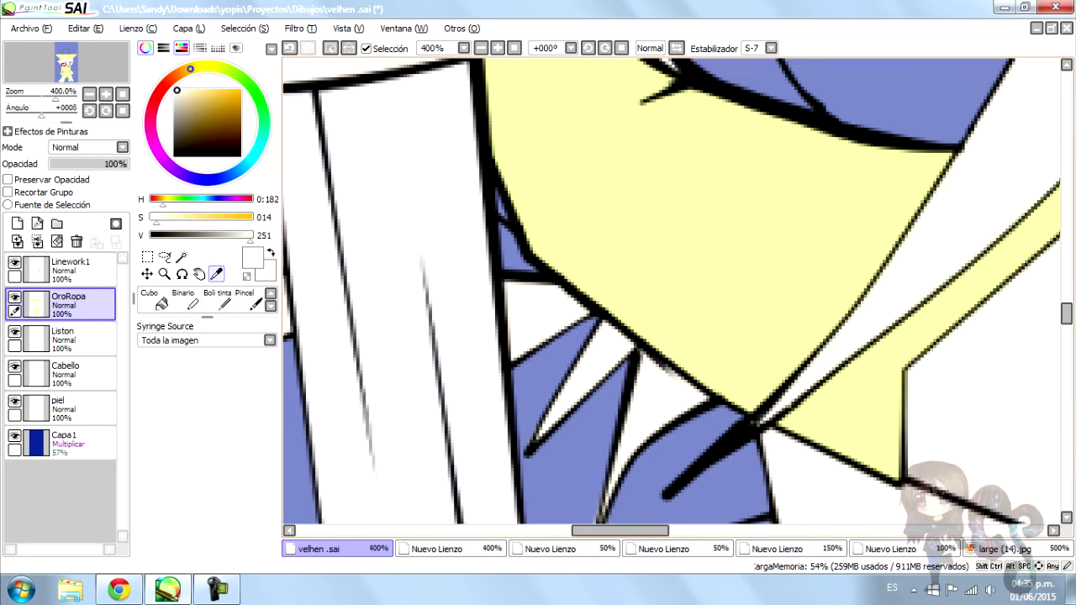
left_click(182, 256)
left_click(71, 269)
left_click(515, 240)
left_click(71, 408)
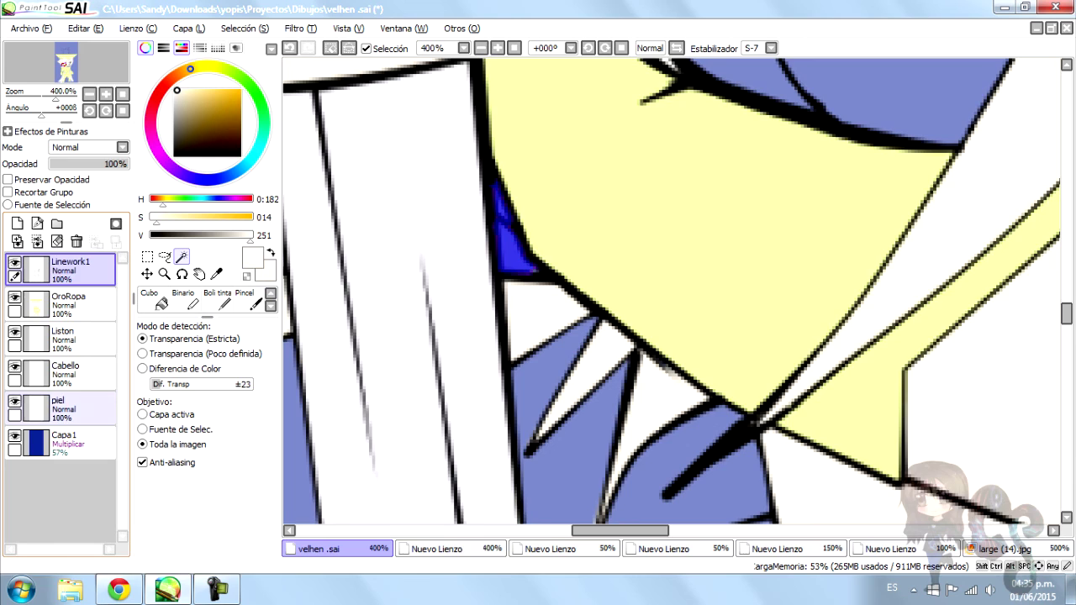
left_click(156, 298)
scroll(589, 294, "down", 5)
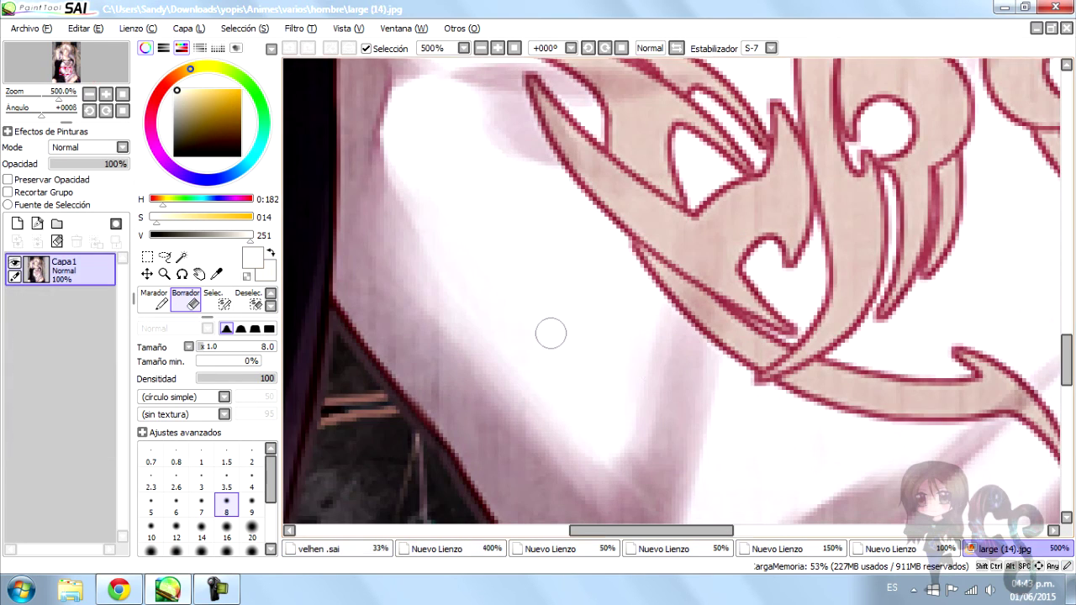
Sample a pink skin-shadow colour from the face in large (14).jpg and return to velhen.sai
scroll(550, 329, "down", 6)
scroll(530, 181, "up", 4)
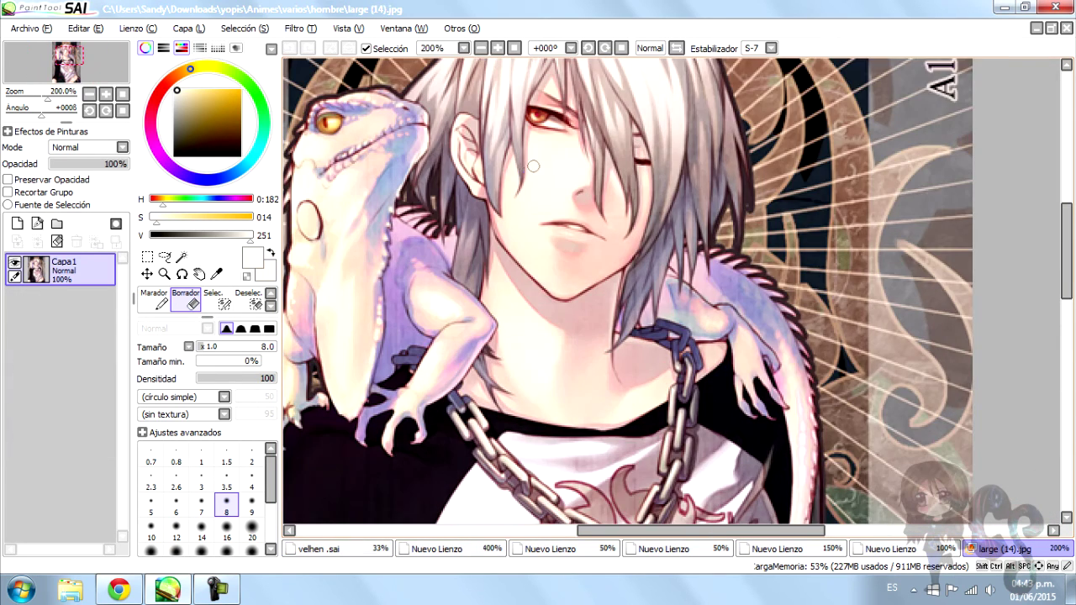
key("alt")
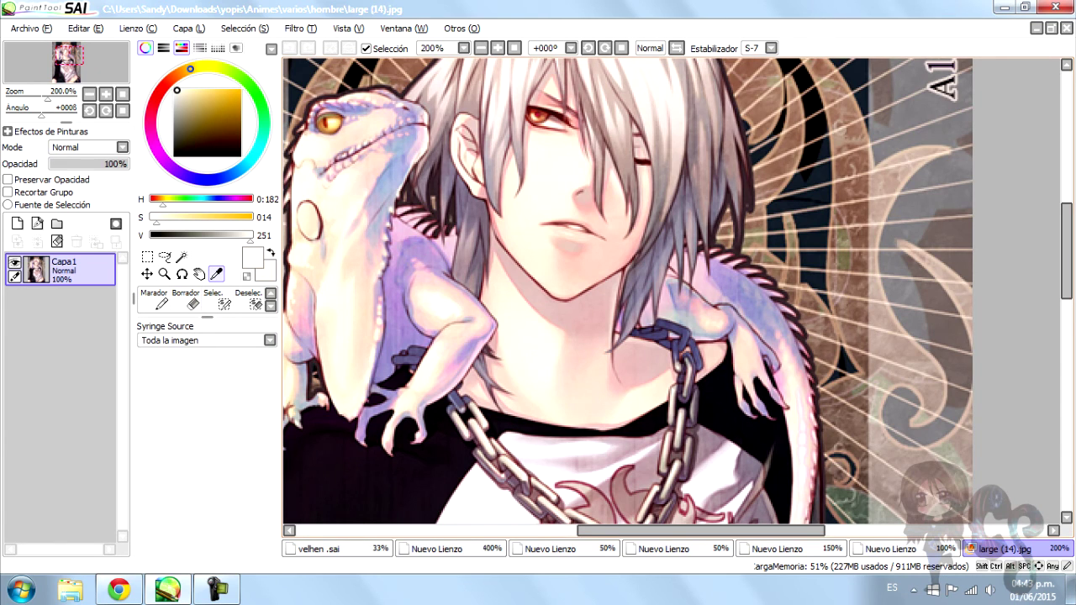
scroll(534, 84, "up", 2)
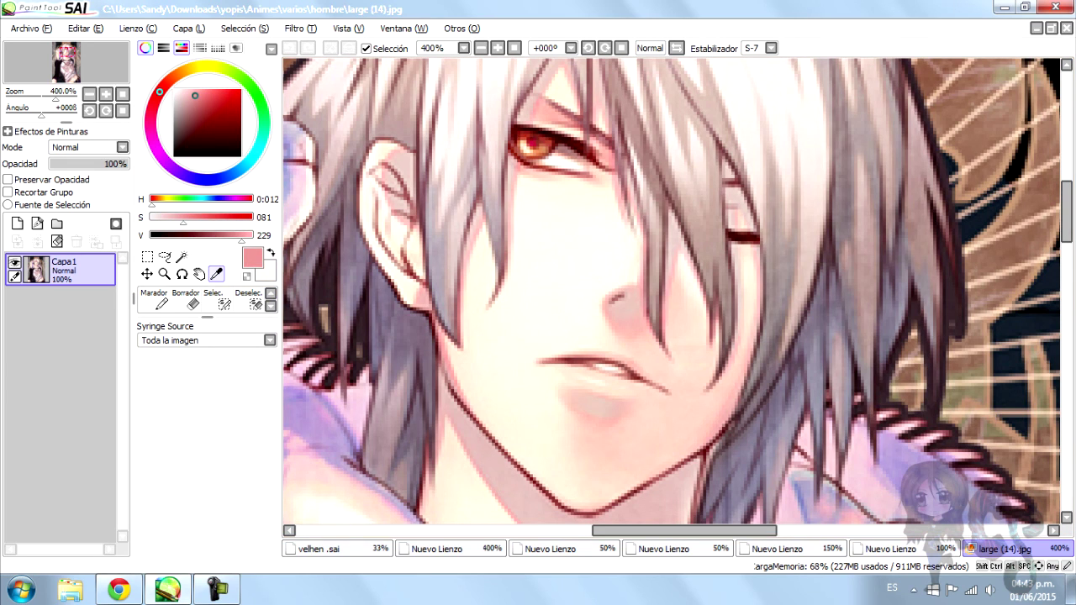
left_click(354, 549)
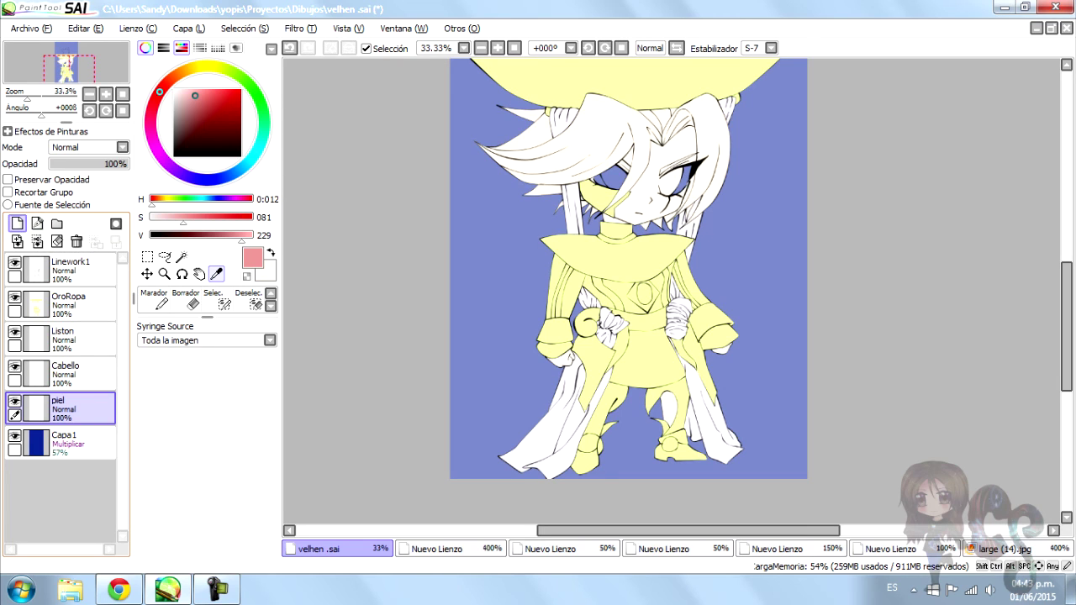
Add a linework layer directly above piel and ready the Curve tool at size 30
left_click(37, 223)
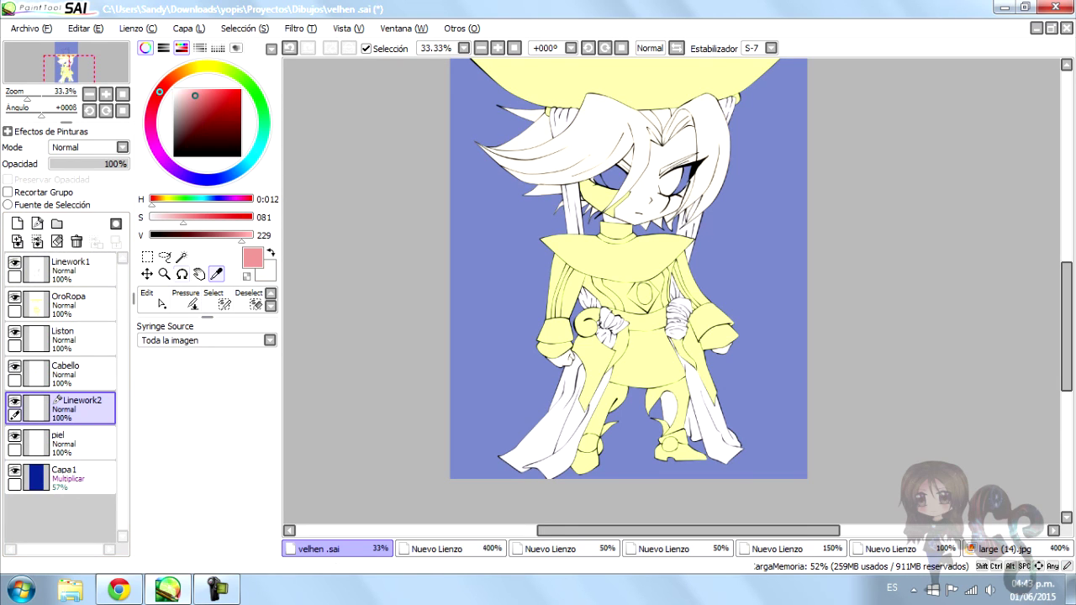
scroll(201, 300, "down", 1)
left_click(155, 301)
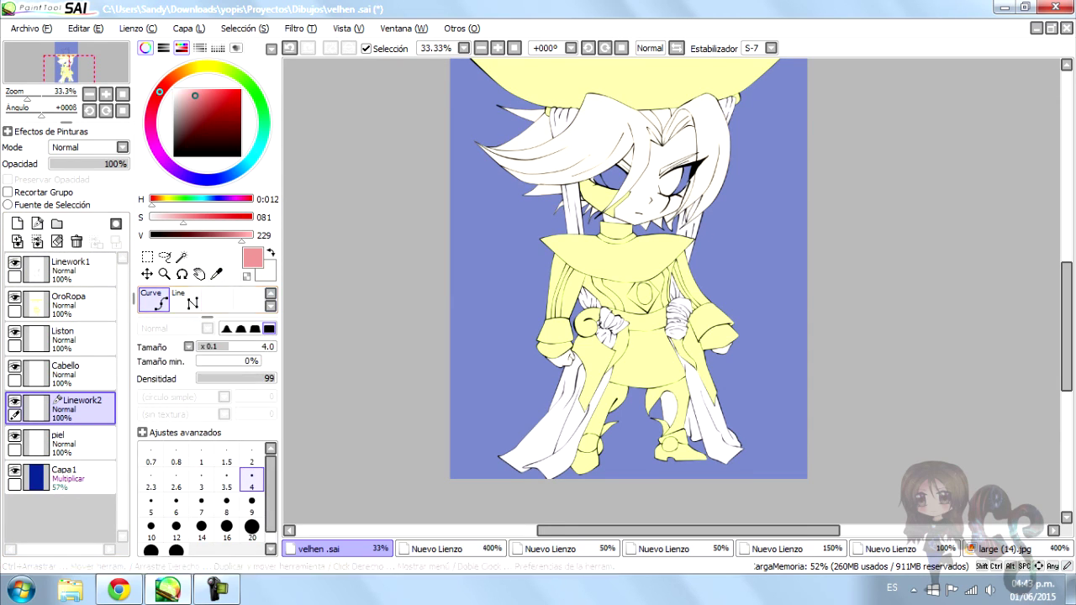
left_click(176, 540)
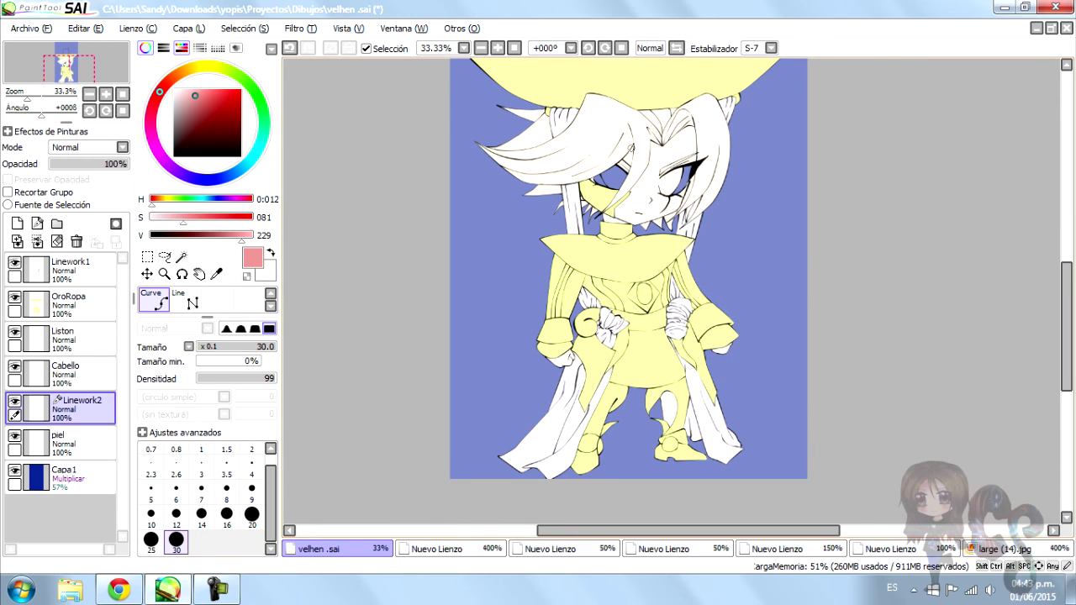
Draw pink shadow curves on the skin along the lower edge of the fringe, above the half-covered eye
scroll(633, 152, "up", 4)
left_click_drag(639, 128, 599, 177)
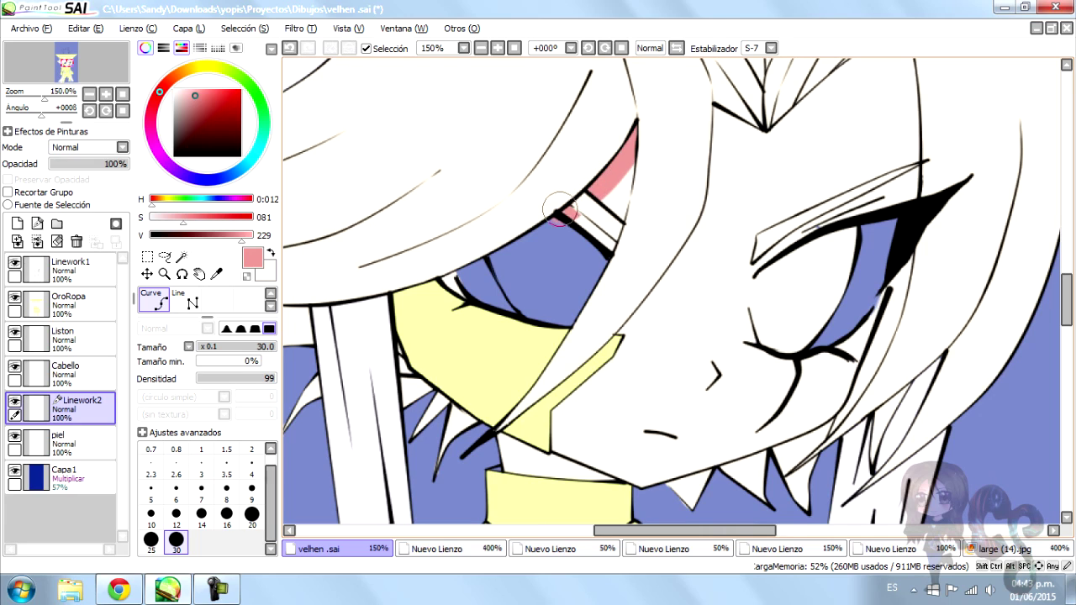
left_click_drag(555, 210, 431, 269)
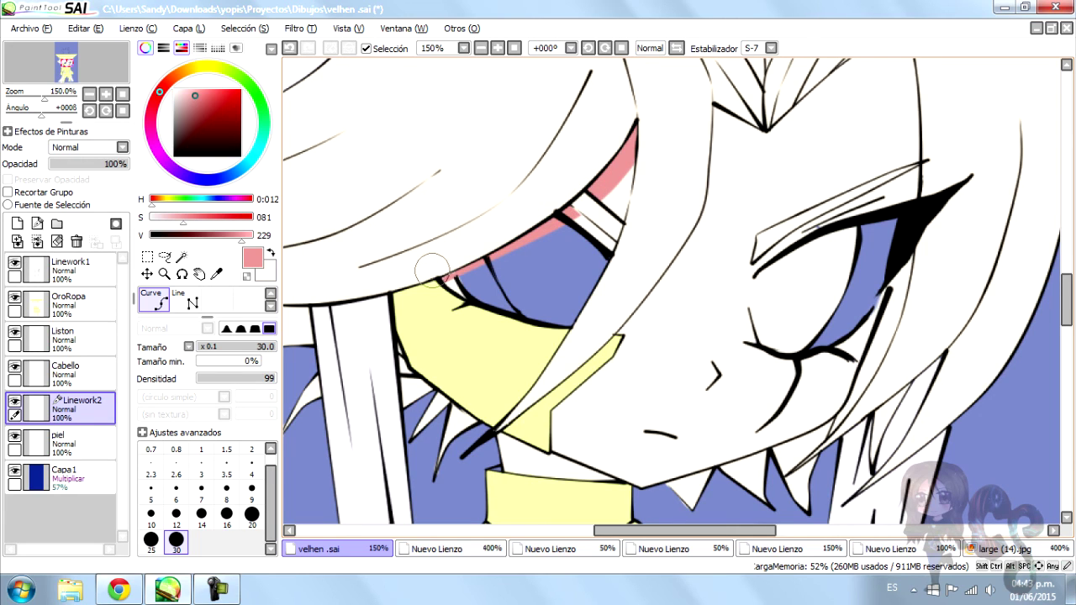
mouse_move(479, 429)
left_mouse_down()
mouse_move(529, 454)
mouse_move(504, 467)
mouse_move(518, 452)
mouse_move(518, 481)
left_mouse_up()
key("ctrl+z")
key("ctrl+z")
left_click_drag(540, 436, 503, 456)
left_click(289, 48)
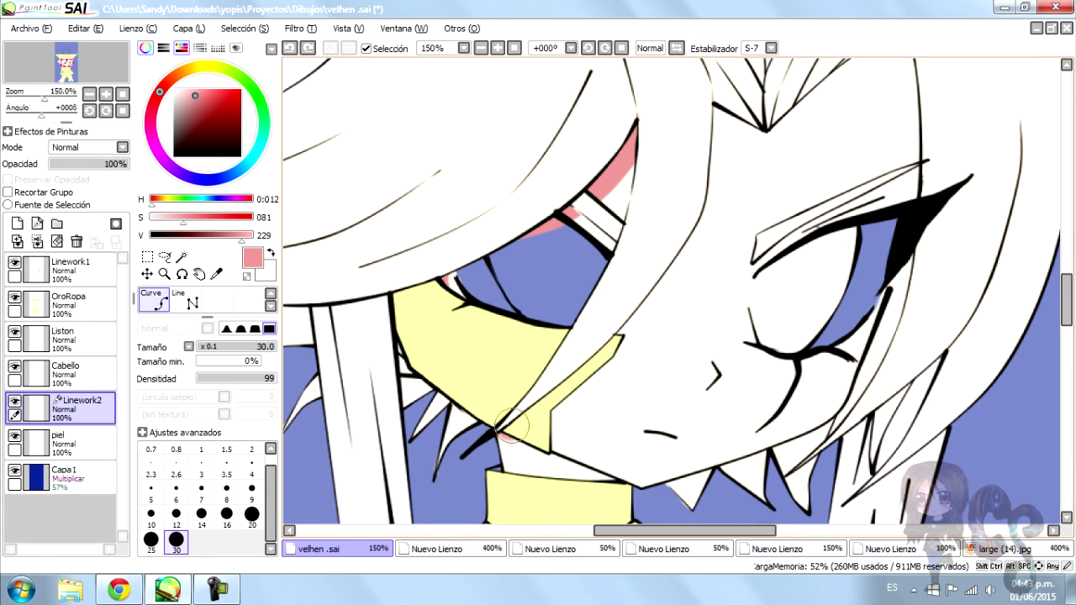
Draw a pink shadow curve down the neck below the mask and another along the hair edge on the forehead above the uncovered eye
left_click_drag(511, 426, 522, 487)
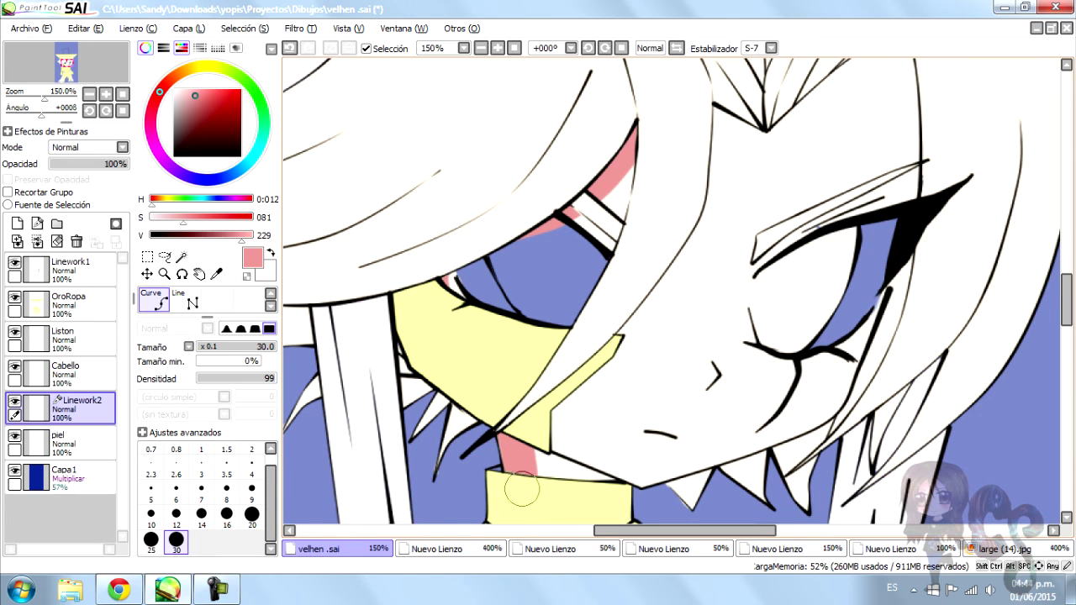
scroll(768, 179, "down", 1)
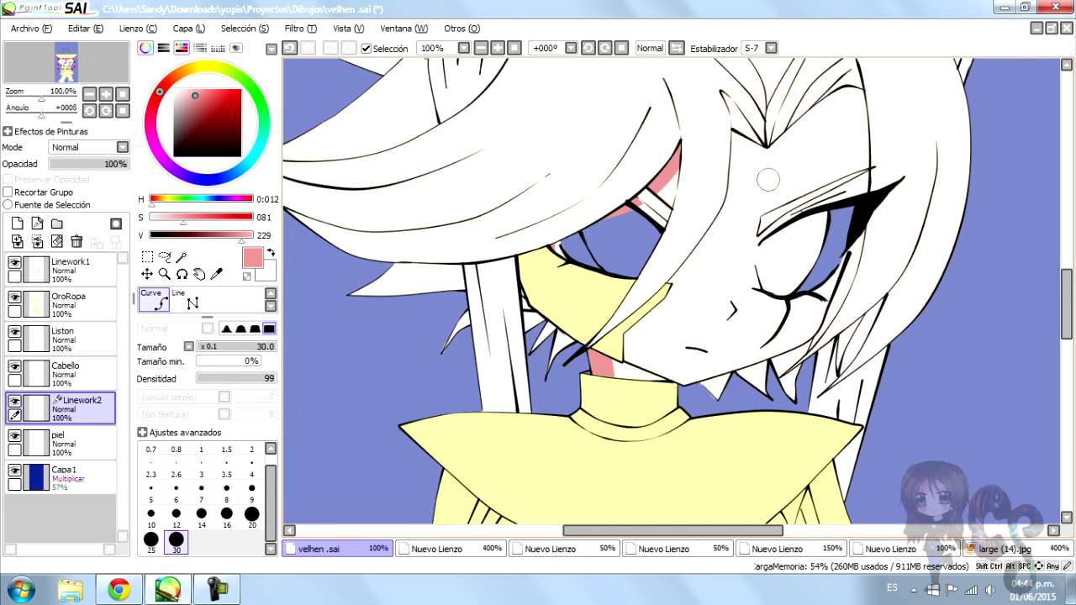
scroll(841, 102, "up", 2)
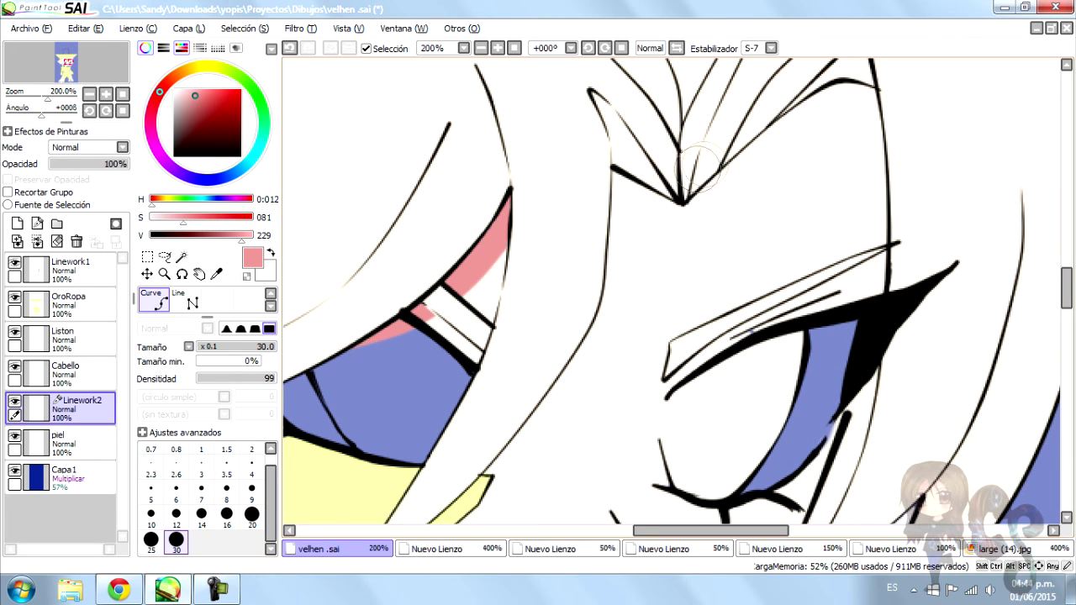
mouse_move(682, 181)
left_mouse_down()
mouse_move(765, 107)
mouse_move(861, 72)
mouse_move(907, 192)
mouse_move(889, 311)
left_mouse_up()
scroll(887, 313, "down", 2)
scroll(833, 344, "up", 2)
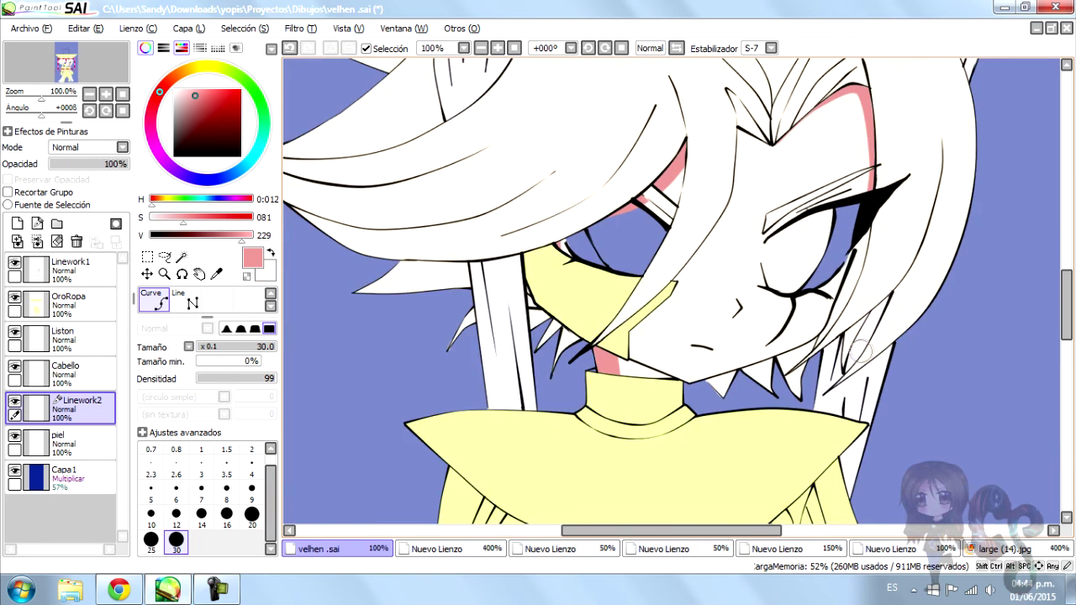
mouse_move(845, 200)
left_mouse_down()
mouse_move(821, 310)
mouse_move(736, 381)
left_mouse_up()
key("ctrl+z")
key("ctrl+z")
Draw pink shadow curves along the side hair strand on the cheek and along the jawline beneath the uncovered eye
mouse_move(847, 201)
left_mouse_down()
mouse_move(805, 340)
mouse_move(778, 341)
left_mouse_up()
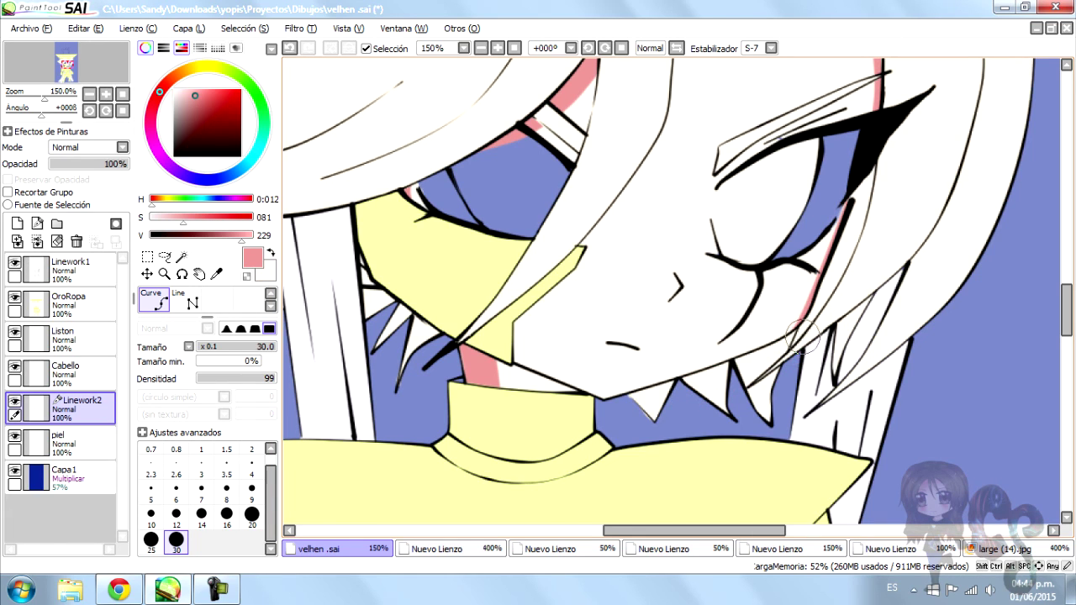
mouse_move(803, 322)
left_mouse_down()
mouse_move(709, 391)
mouse_move(683, 393)
left_mouse_up()
key("ctrl+z")
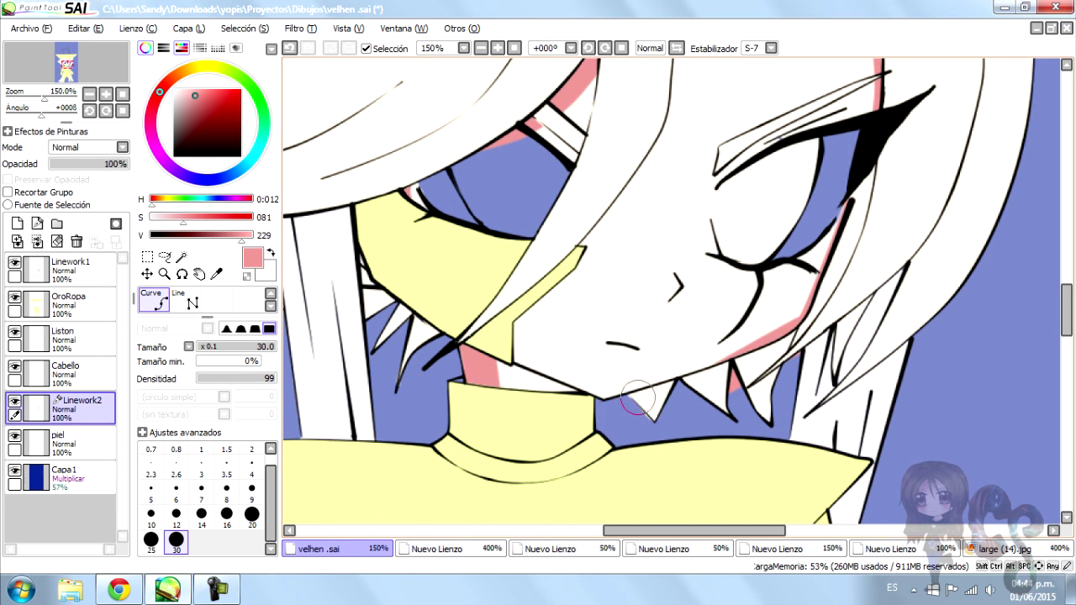
Draw a pink shadow curve across the clenched fist, beneath the sleeve cuff beside the spiral ornament
scroll(634, 402, "down", 2)
scroll(687, 182, "down", 3)
scroll(399, 351, "up", 6)
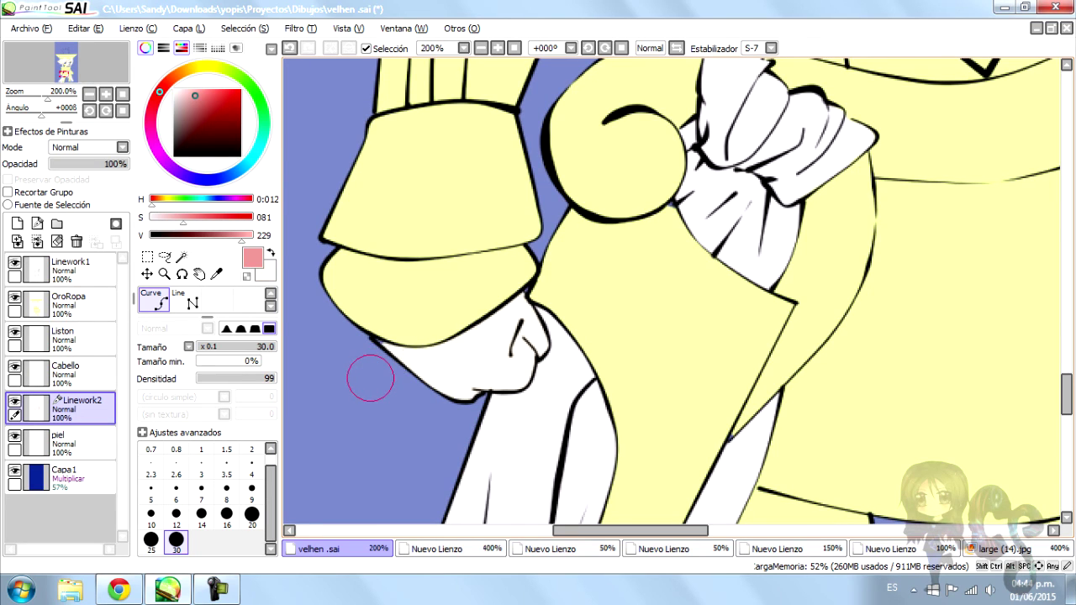
mouse_move(465, 300)
left_mouse_down()
mouse_move(384, 353)
mouse_move(495, 462)
left_mouse_up()
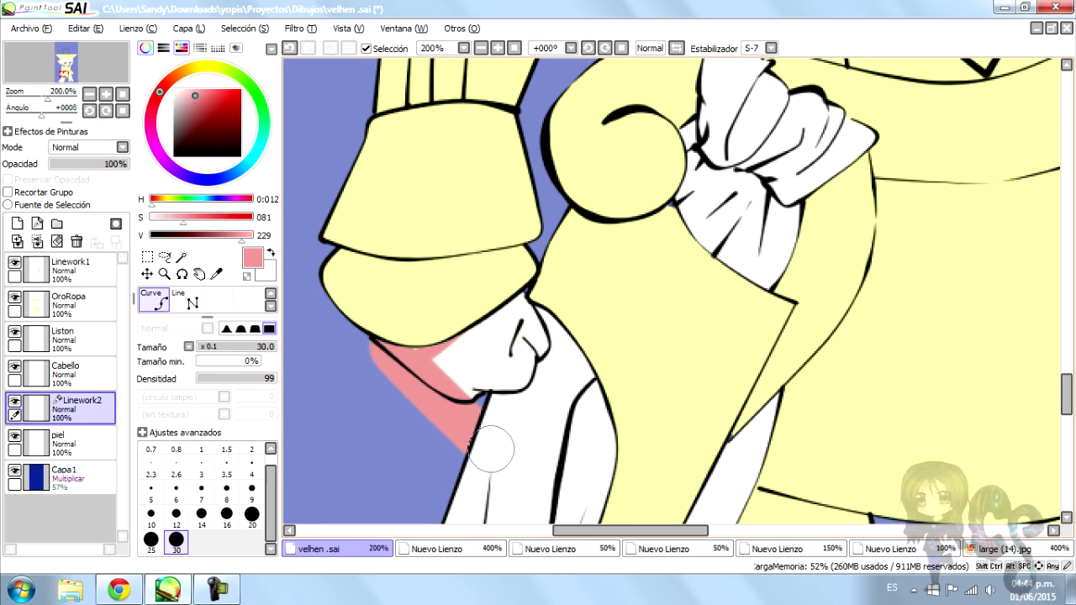
Draw pink shadow curves across the other hand, beneath the sleeve cuff beside the wrapped ribbon
scroll(408, 371, "down", 3)
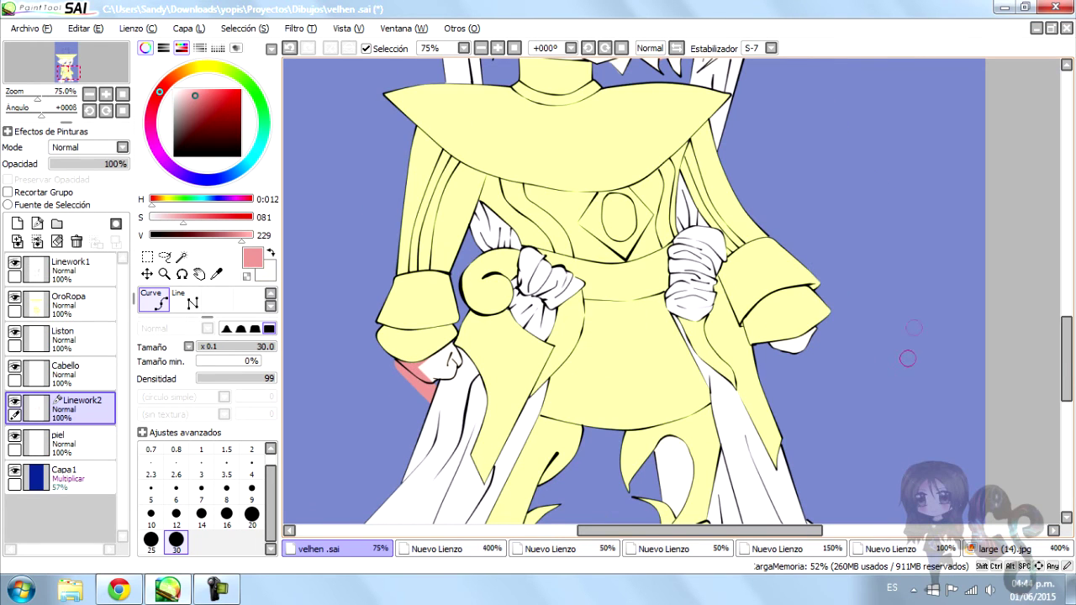
scroll(907, 359, "up", 3)
mouse_move(829, 337)
left_mouse_down()
mouse_move(808, 298)
mouse_move(752, 305)
left_mouse_up()
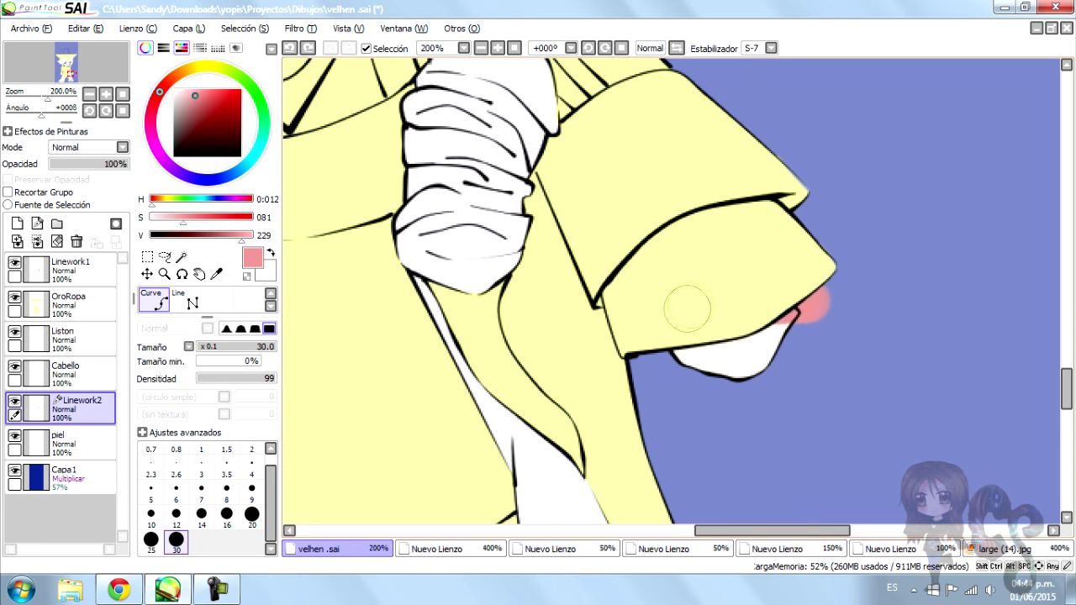
left_click_drag(803, 321, 664, 356)
scroll(705, 301, "down", 2)
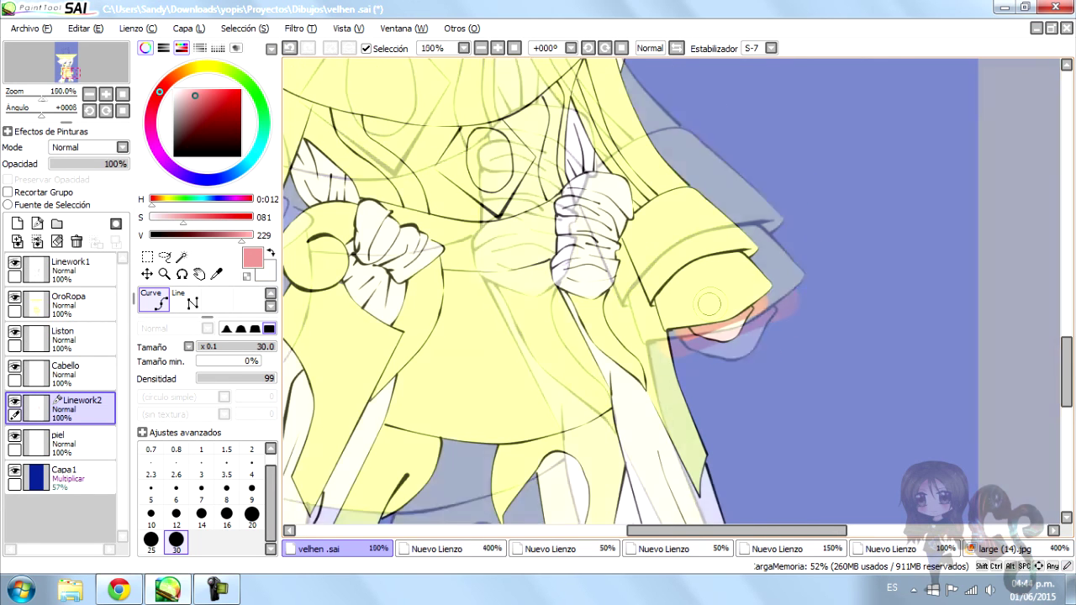
Clip the Linework2 layer to the piel layer directly beneath it and place the Cabello layer above both
scroll(422, 388, "down", 2)
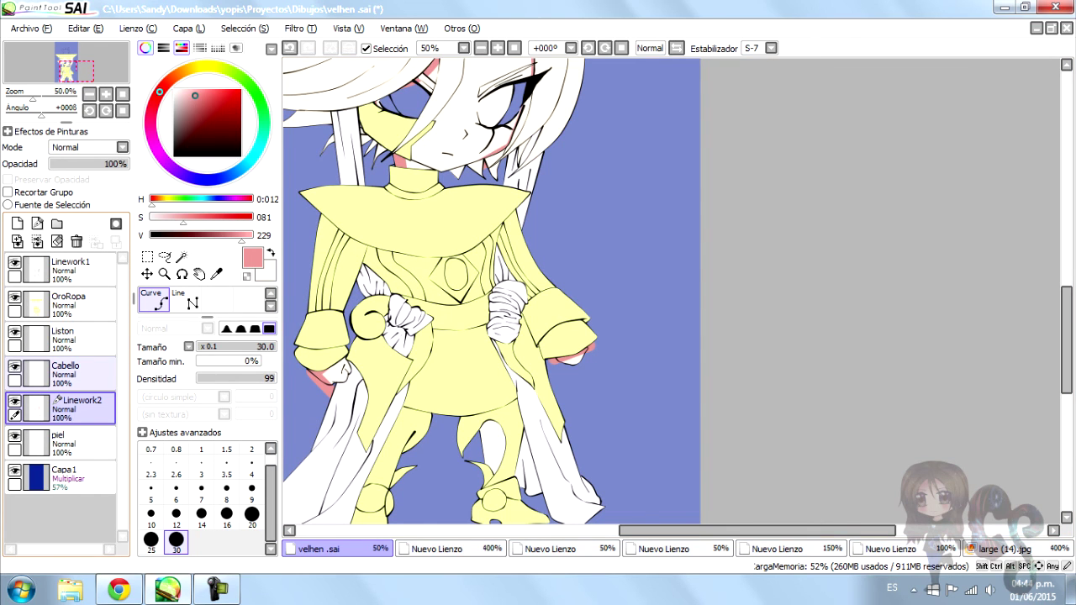
left_click(14, 366)
scroll(491, 298, "up", 1)
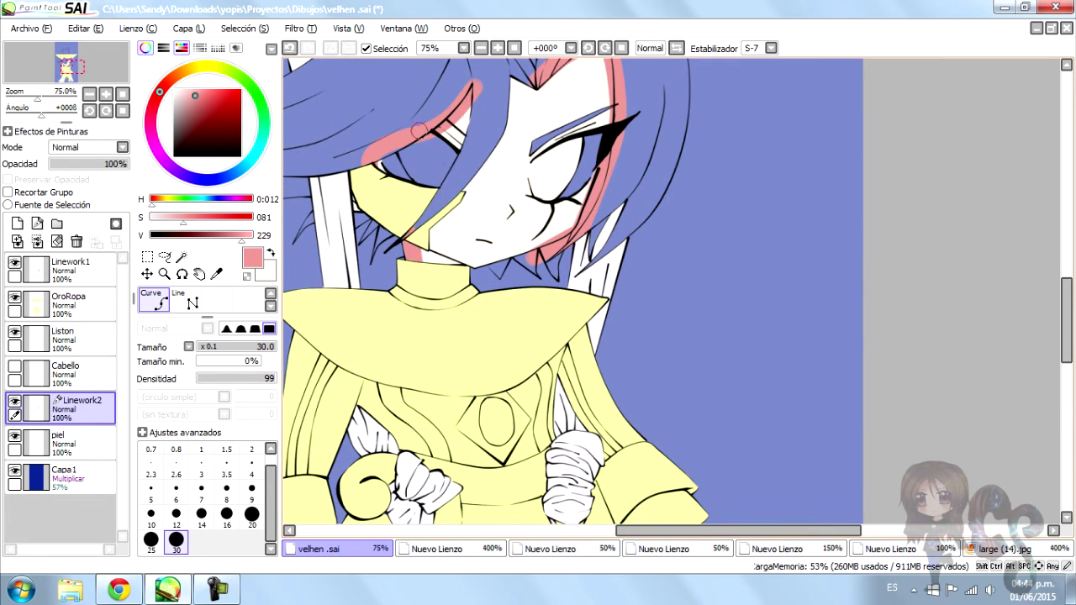
left_click(14, 366)
left_click_drag(76, 409, 76, 370)
scroll(546, 286, "up", 5)
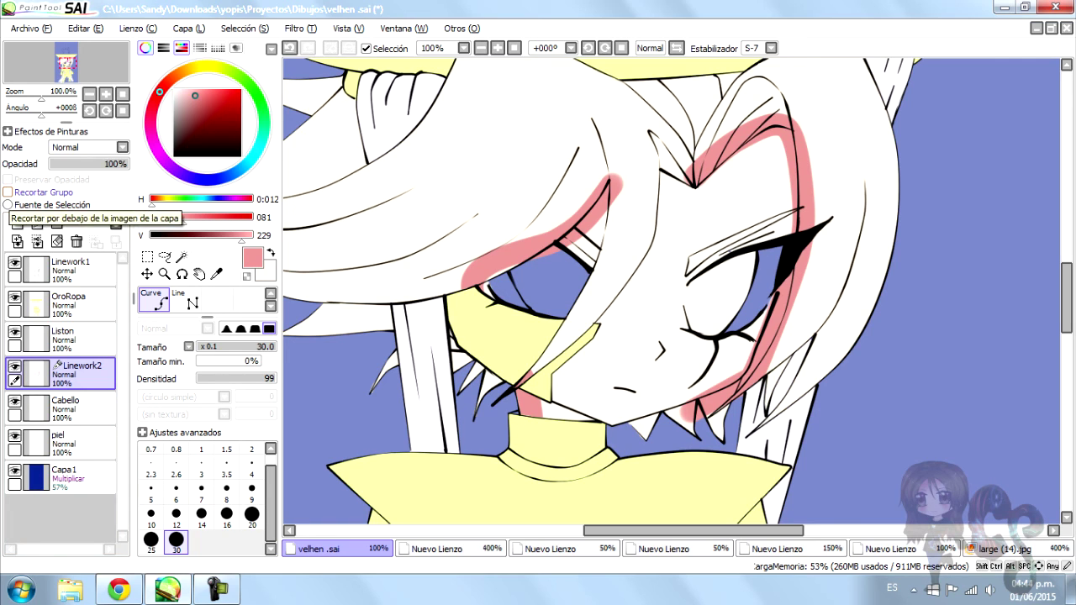
left_click(7, 191)
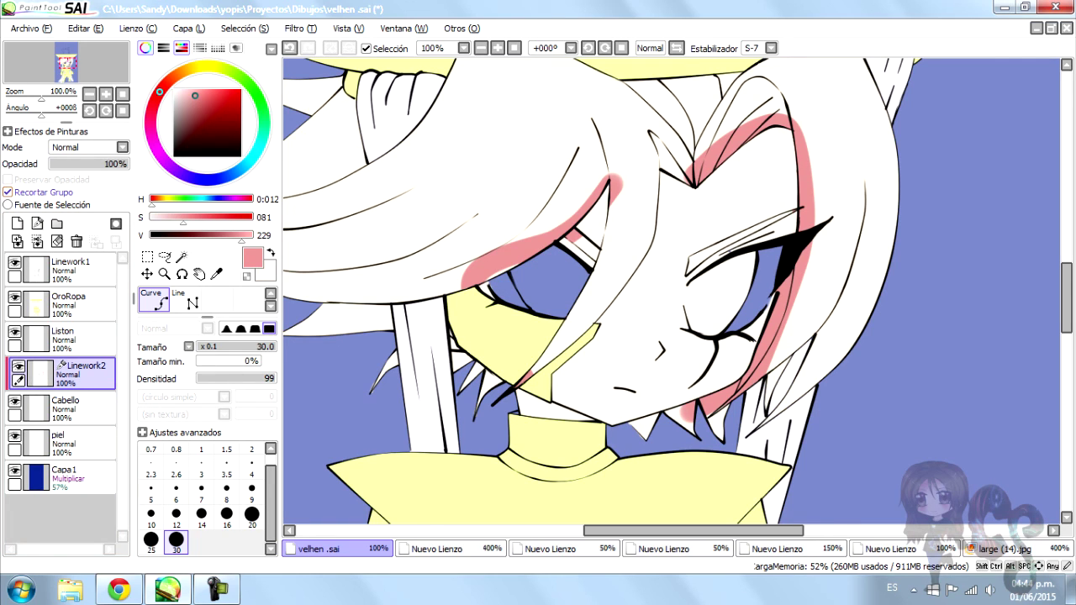
left_click_drag(63, 443, 63, 408)
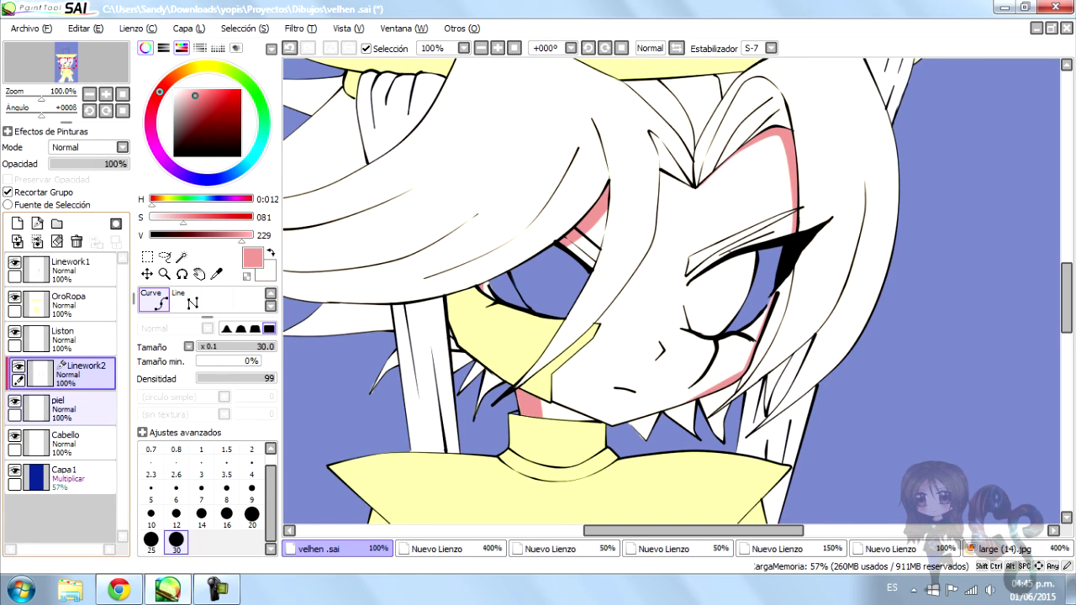
left_click_drag(63, 444, 63, 368)
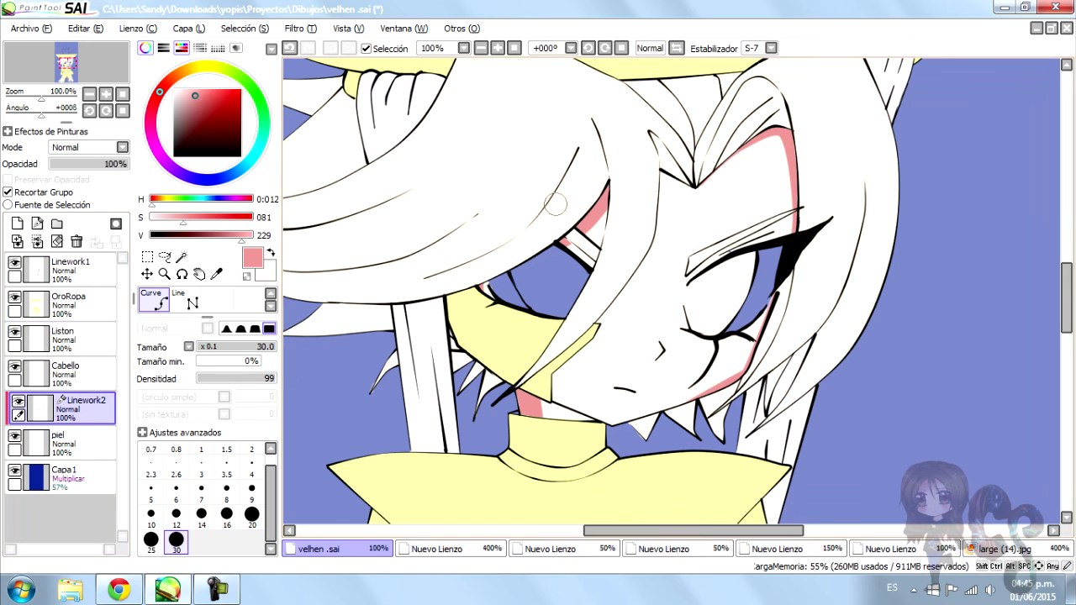
Adjust the control-point pressure of the pink shadow curve above the half-covered eye
scroll(505, 286, "down", 2)
scroll(571, 400, "down", 1)
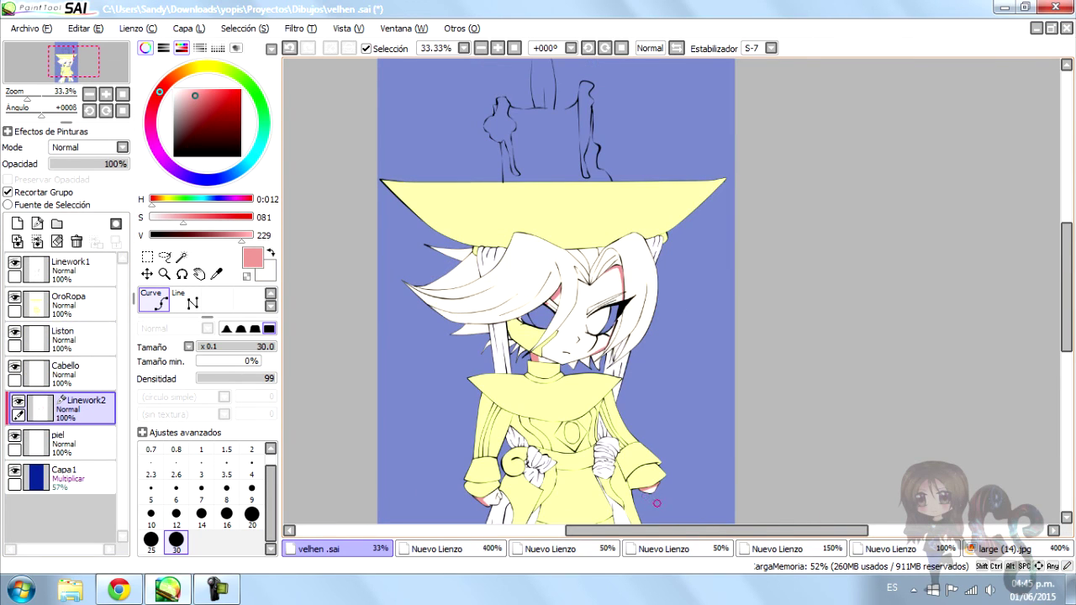
scroll(657, 504, "up", 1)
scroll(186, 303, "up", 1)
left_click(185, 303)
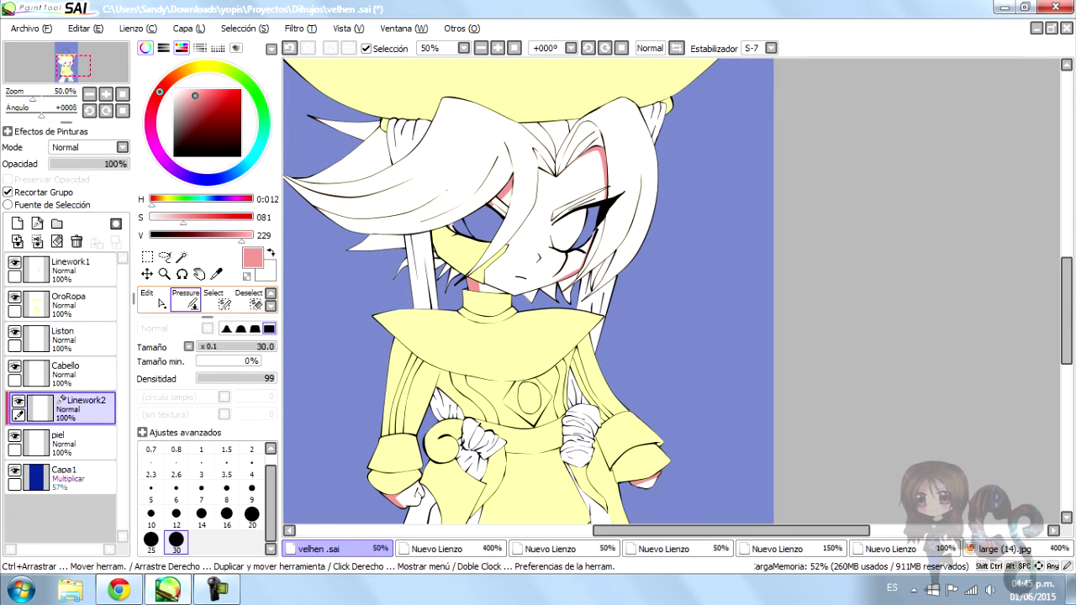
left_click(147, 299)
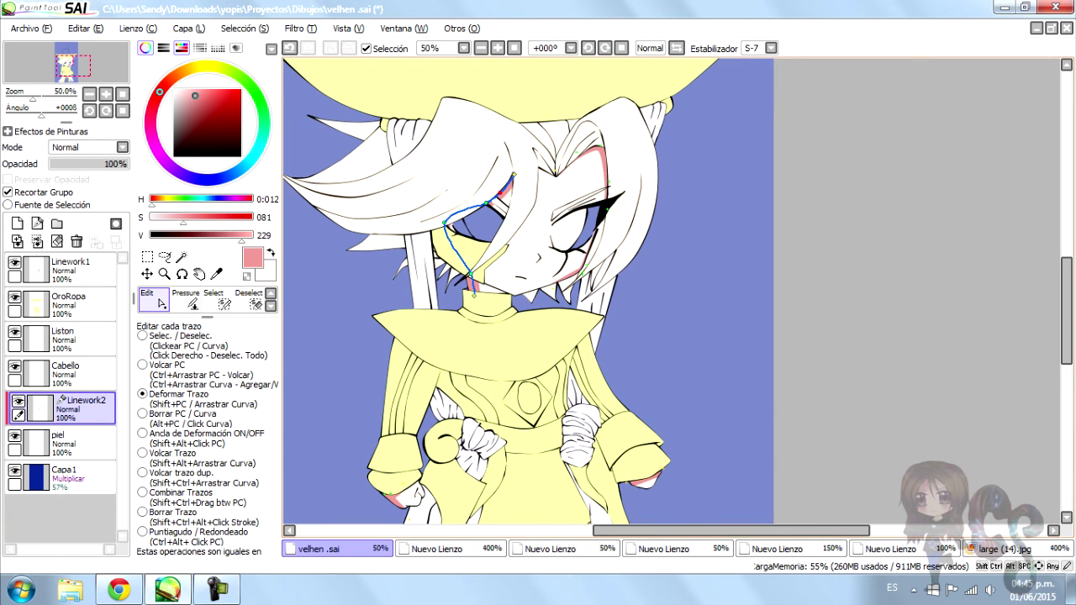
scroll(471, 269, "up", 1)
left_click(186, 298)
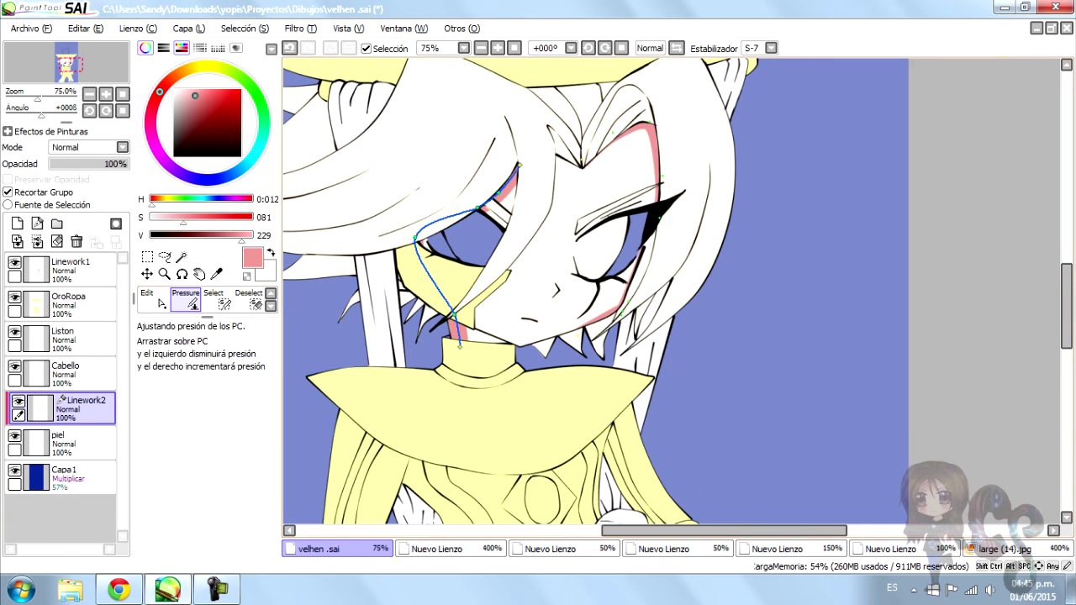
scroll(501, 181, "up", 1)
left_click_drag(507, 175, 484, 197)
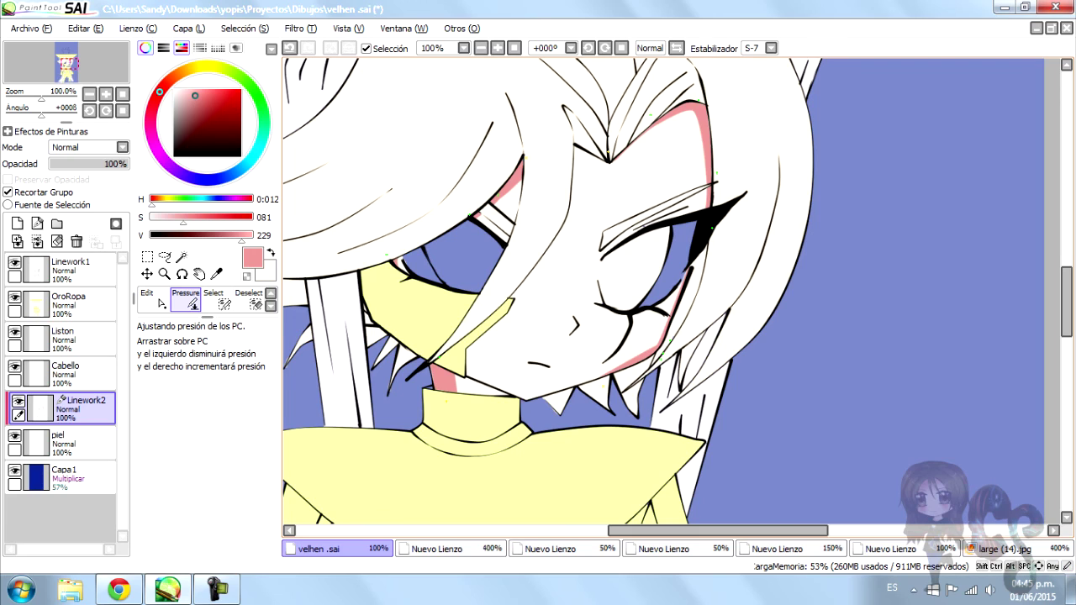
Adjust the control-point pressure of the pink shadow curves along the hair edge and jawline beside the uncovered eye
left_click_drag(715, 168, 714, 170)
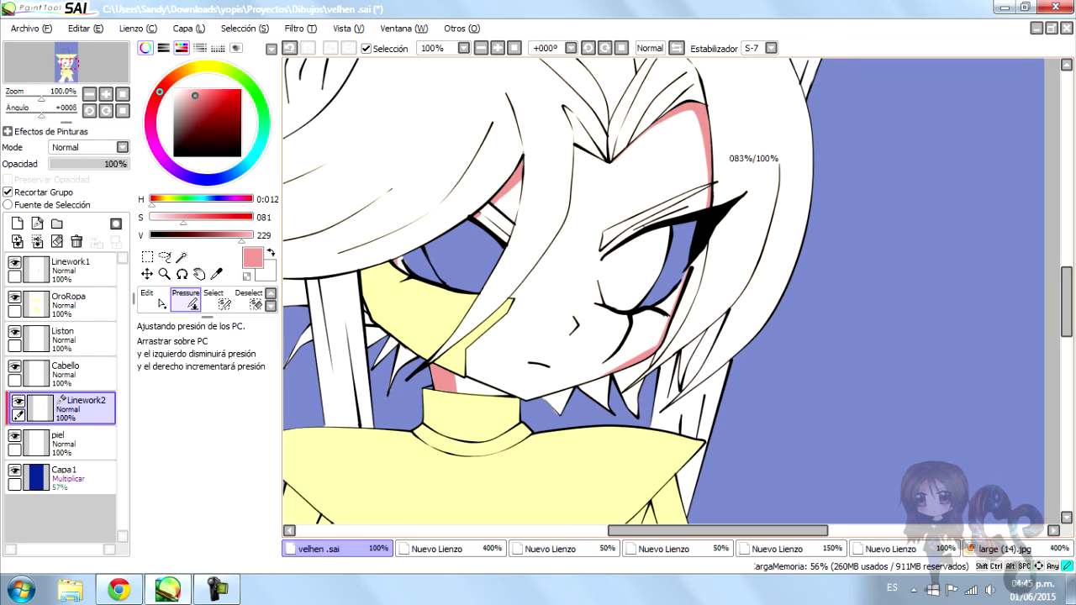
left_click_drag(716, 168, 715, 170)
left_click_drag(713, 220, 713, 221)
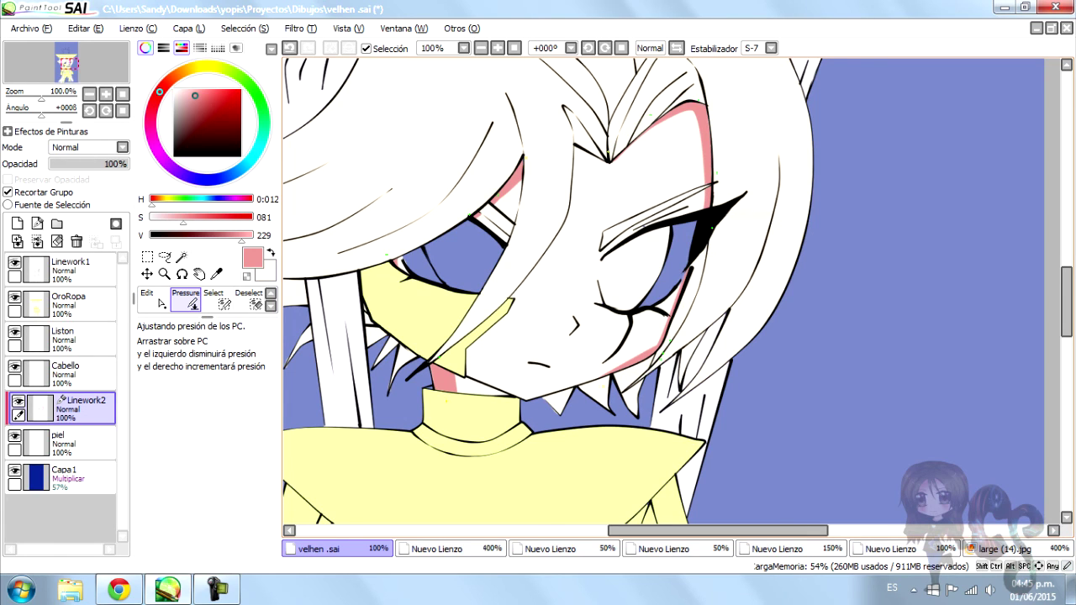
left_click_drag(671, 340, 669, 340)
mouse_move(670, 340)
left_mouse_down()
mouse_move(664, 353)
mouse_move(690, 340)
mouse_move(680, 340)
left_mouse_up()
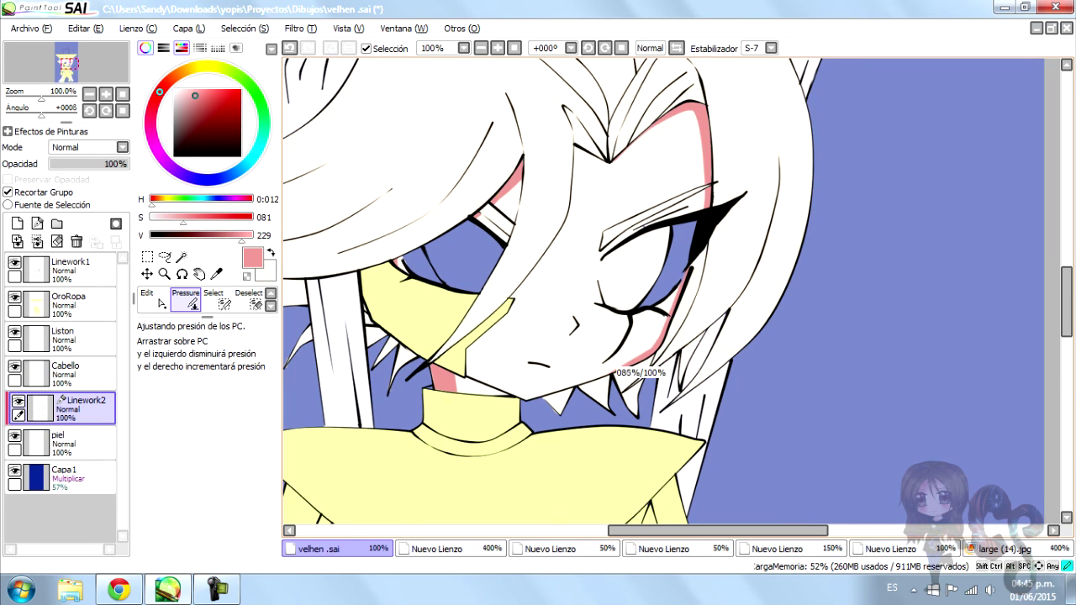
Adjust the pressure of the shadow curve on the fist beside the spiral ornament, using 79% and 125% at its two points
scroll(679, 340, "down", 1)
scroll(534, 358, "up", 3)
scroll(504, 336, "down", 4)
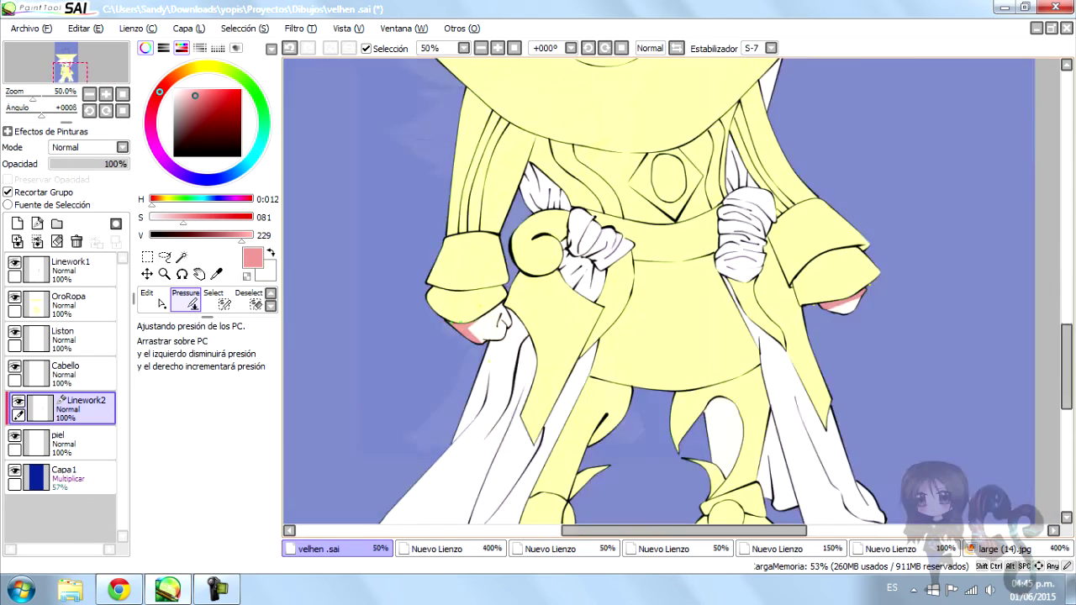
scroll(471, 281, "up", 3)
left_click_drag(471, 281, 471, 282)
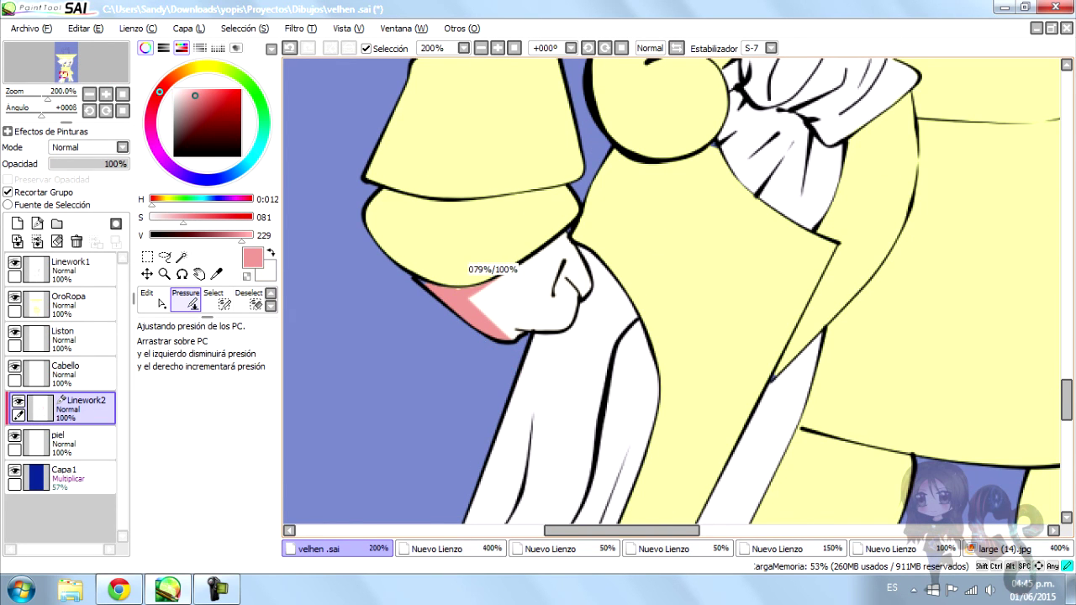
left_click_drag(569, 238, 589, 237)
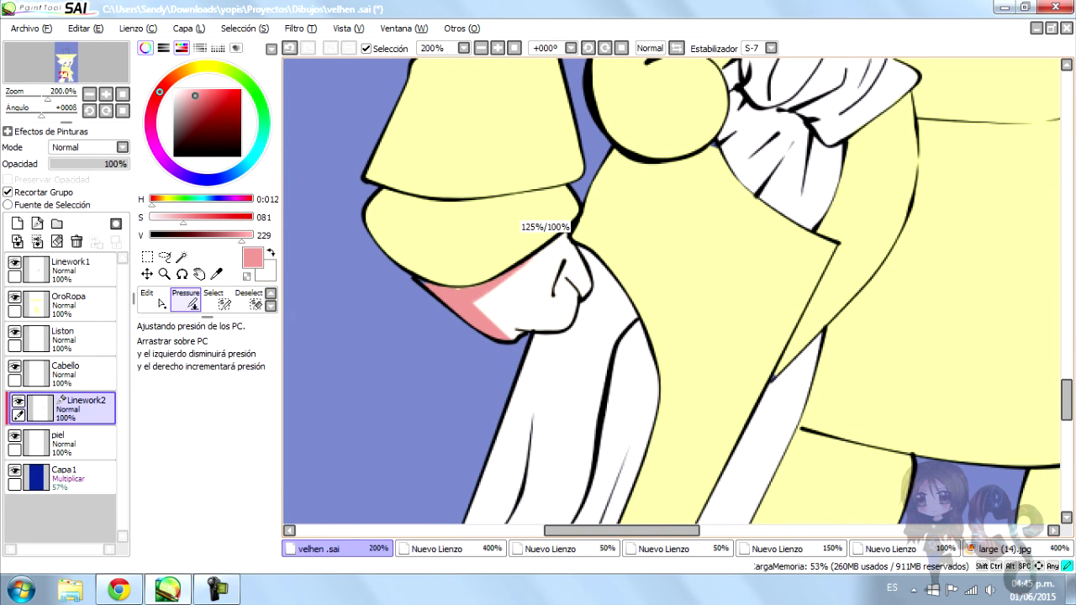
scroll(568, 243, "down", 3)
scroll(569, 244, "up", 3)
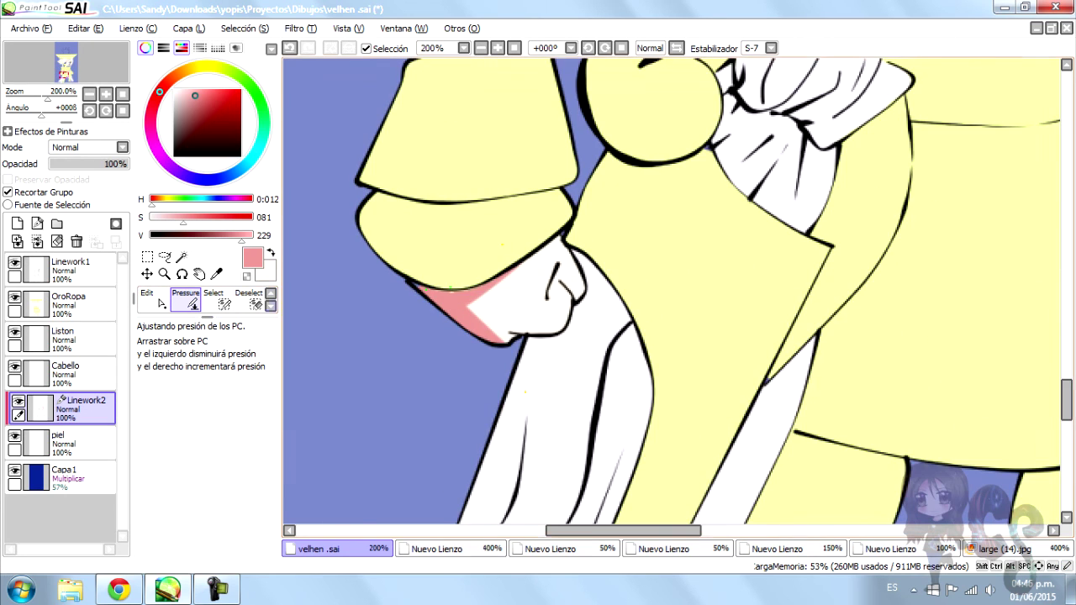
Adjust the control-point pressure of the shadow curve on the other hand, lowering its inner point to 64%
scroll(698, 320, "down", 3)
scroll(698, 319, "up", 4)
left_click_drag(700, 319, 685, 320)
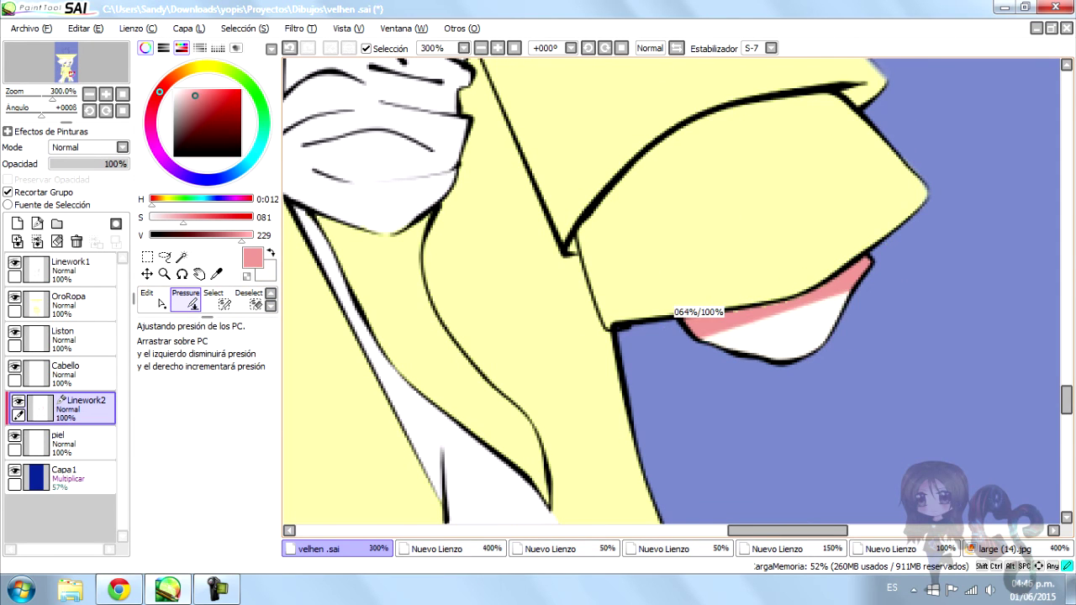
left_click_drag(902, 231, 900, 231)
Add a linework layer clipped above Linework2 and prepare a size 30 Pen in a lighter pink with brightness 255
scroll(900, 232, "down", 3)
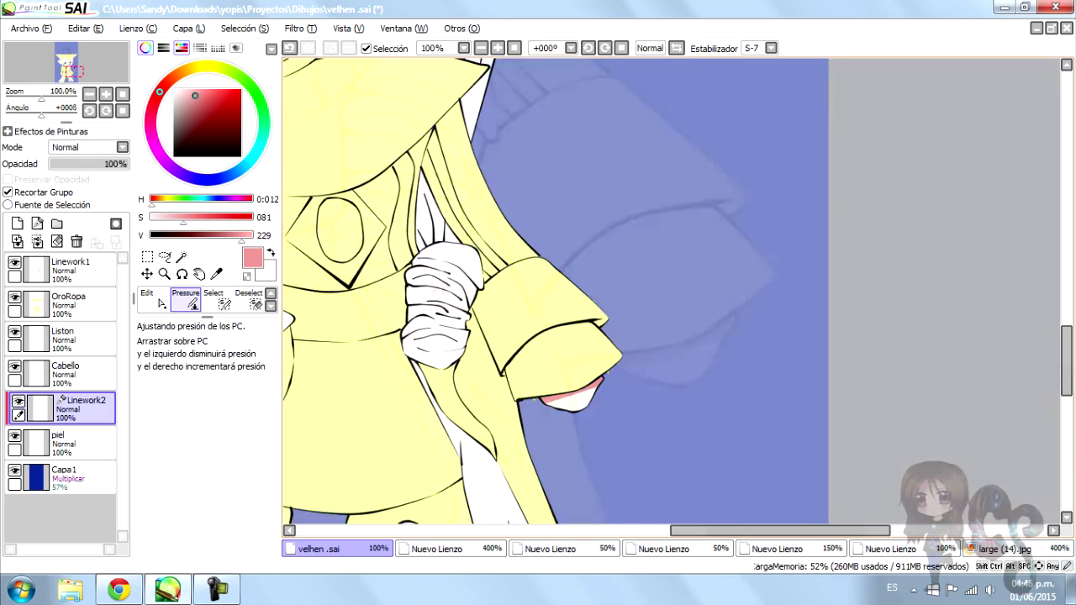
scroll(555, 290, "down", 1)
scroll(555, 290, "up", 2)
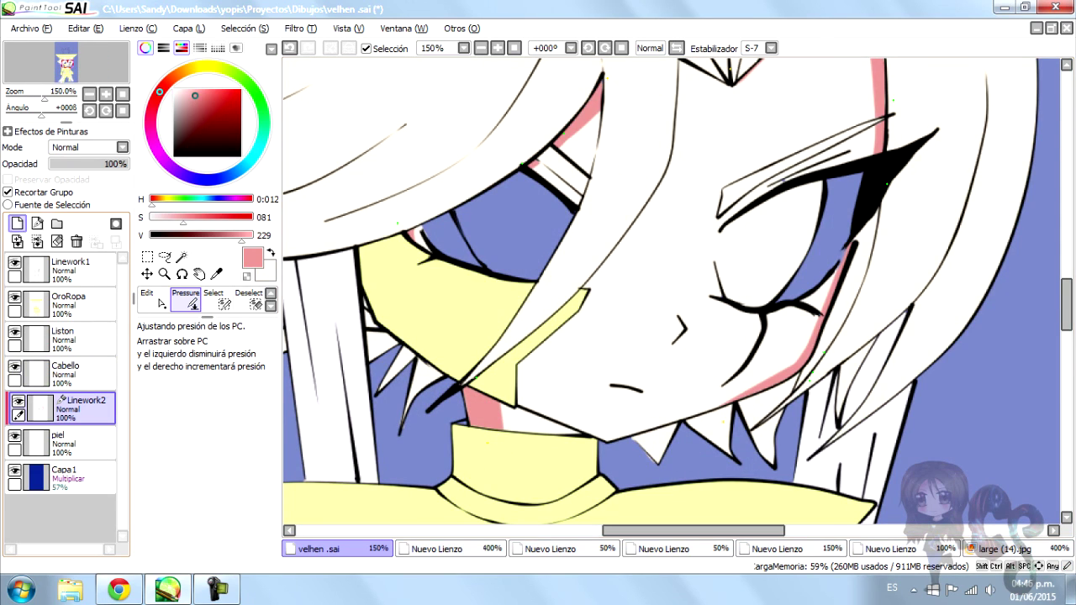
left_click(271, 293)
left_click(155, 300)
scroll(201, 496, "down", 1)
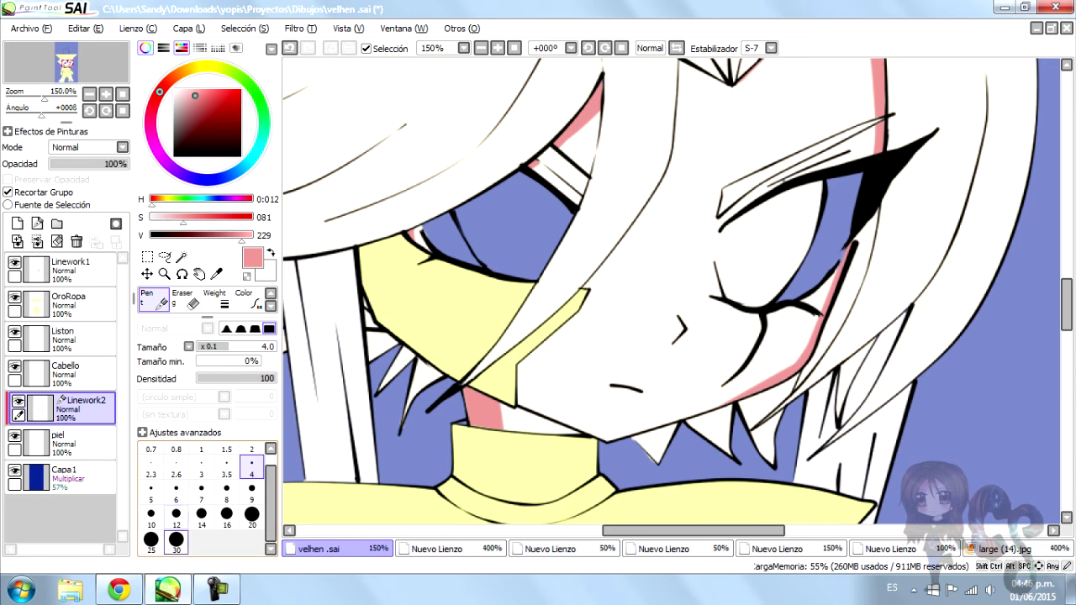
left_click(176, 539)
left_click(16, 224)
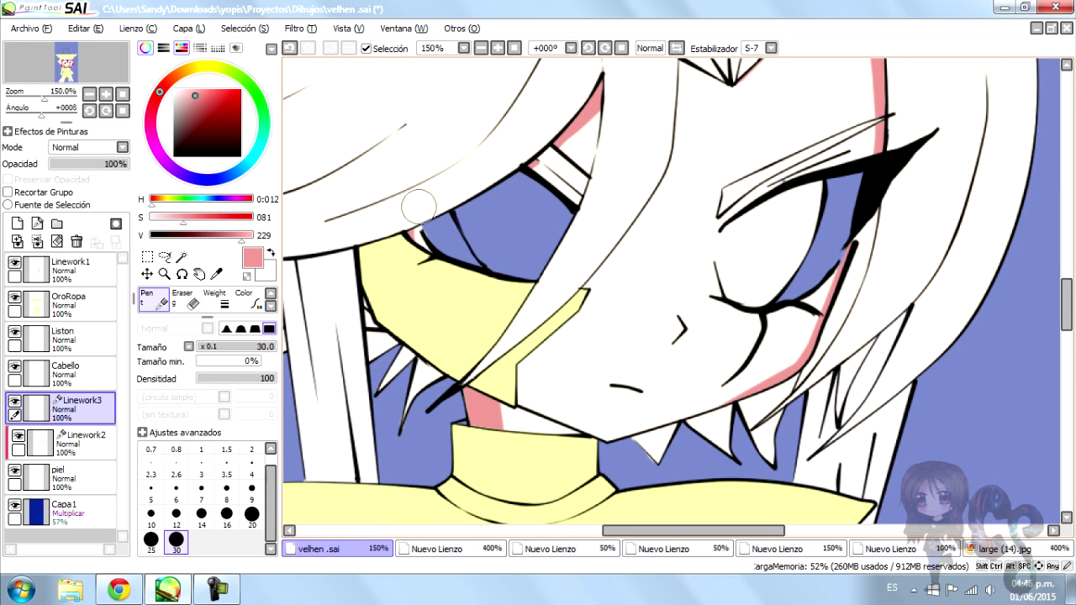
left_click_drag(242, 236, 252, 235)
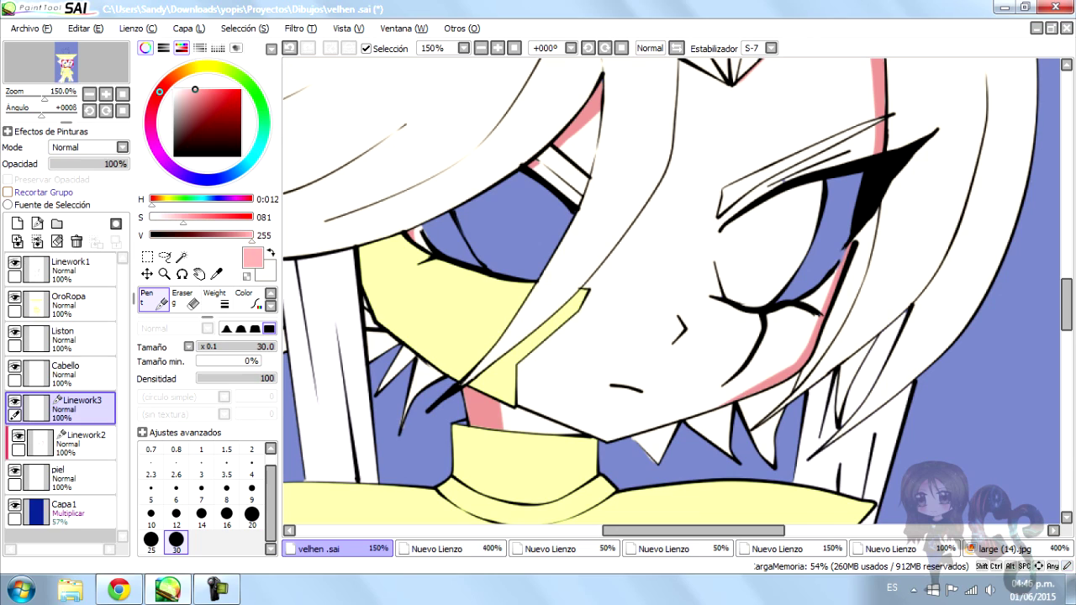
left_click(7, 192)
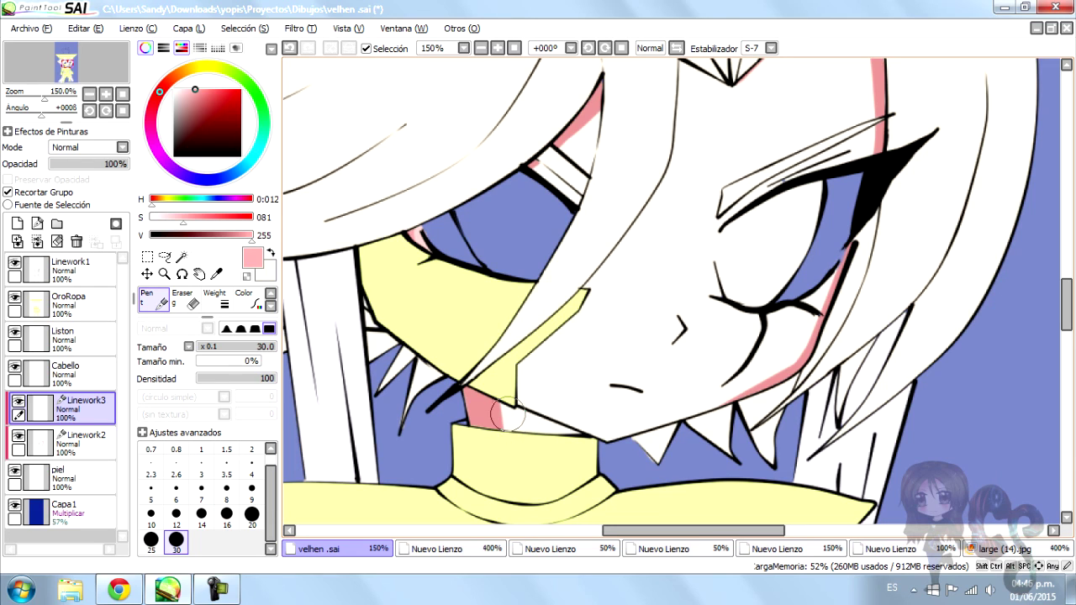
Draw a lighter pink shadow stroke down the neck beside the darker shadow
mouse_move(497, 393)
left_mouse_down()
mouse_move(517, 437)
mouse_move(504, 385)
mouse_move(523, 452)
left_mouse_up()
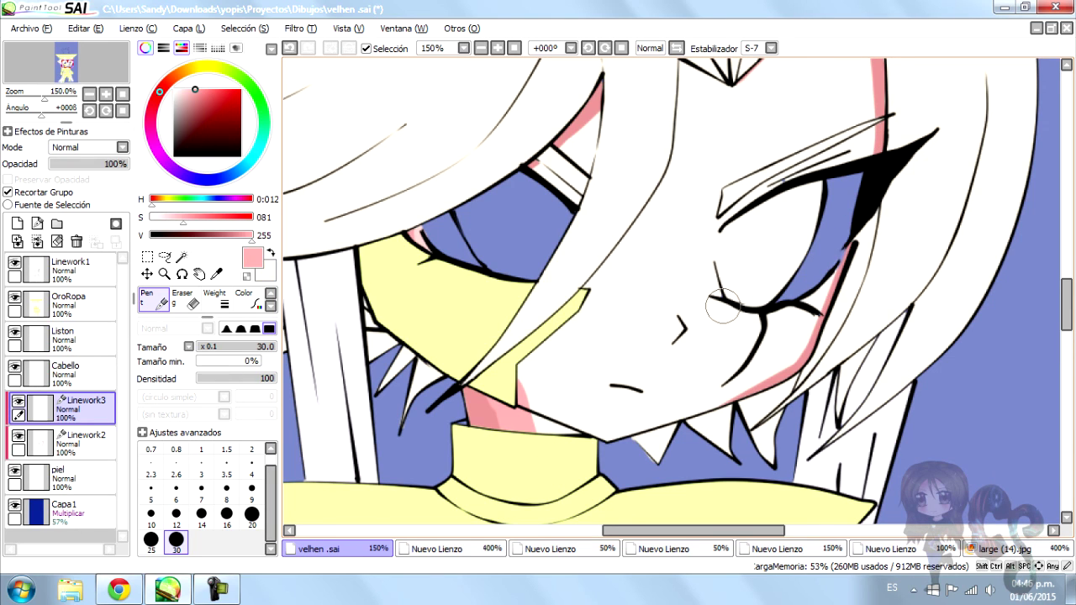
scroll(637, 336, "down", 5)
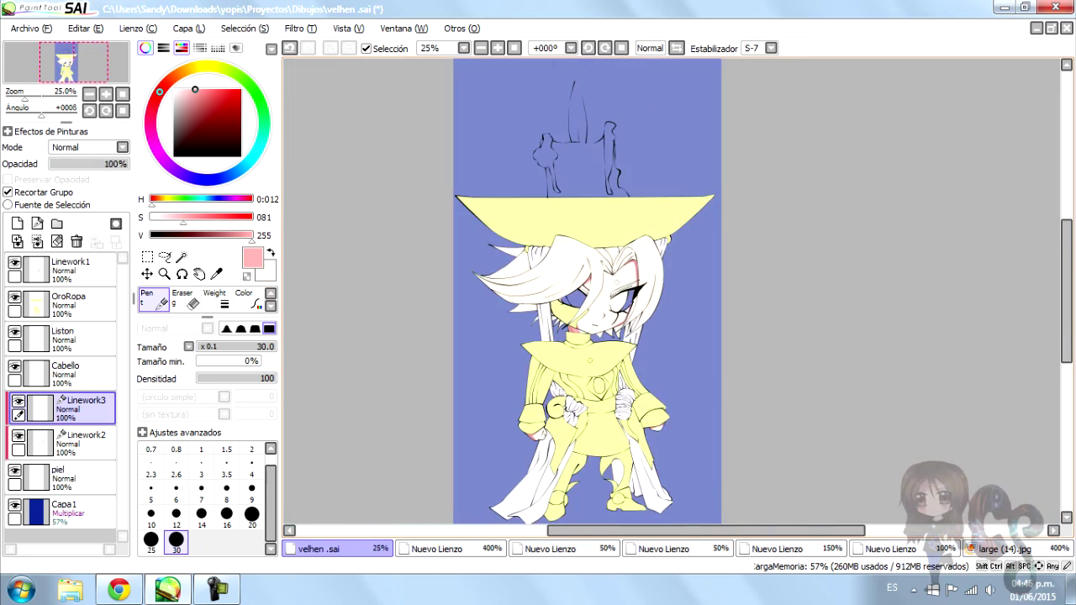
scroll(525, 460, "up", 6)
left_click_drag(600, 240, 412, 383)
Move the Linework3 layer beneath Linework2 and set up the Curve tool at size 9
left_click_drag(84, 408, 84, 442)
scroll(468, 277, "up", 2)
left_click(252, 492)
scroll(202, 301, "down", 1)
left_click(156, 301)
Draw a lighter pink shadow along the pointed fringe edge at the centre of the forehead
scroll(684, 121, "down", 7)
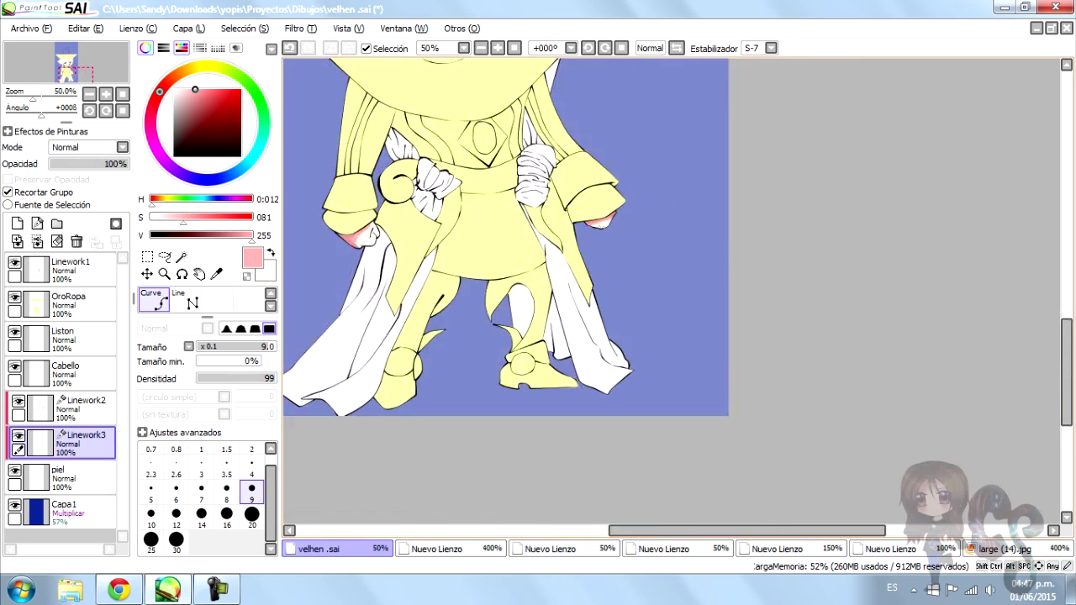
scroll(684, 122, "up", 4)
key("n")
left_click_drag(528, 217, 702, 117)
scroll(532, 195, "down", 3)
Draw a lighter pink shadow curve down the edge of the long fringe strand between the eyes
scroll(480, 96, "up", 3)
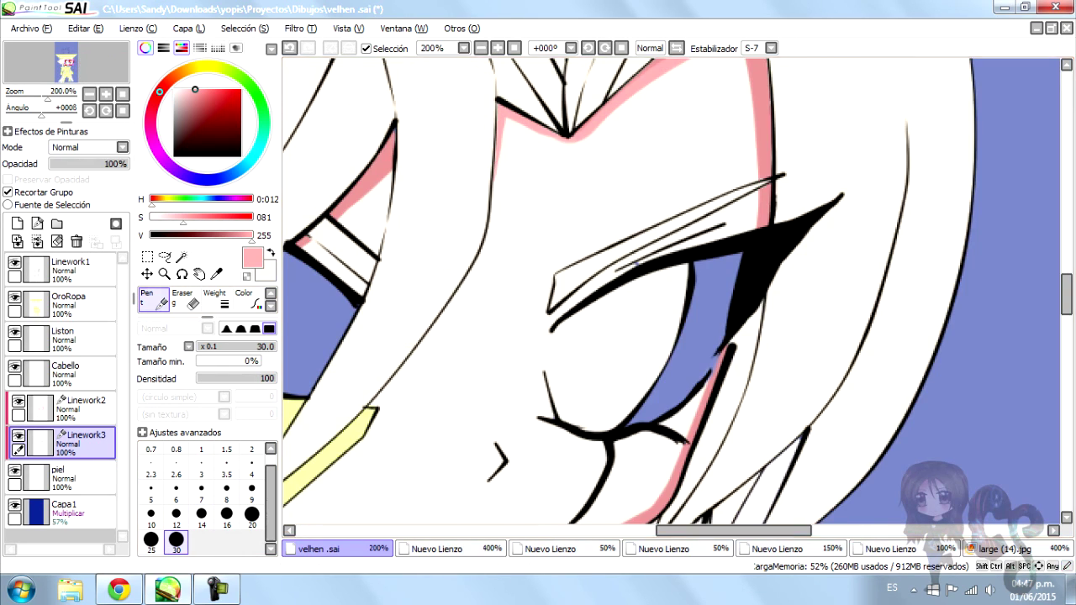
key("c")
left_click(500, 118)
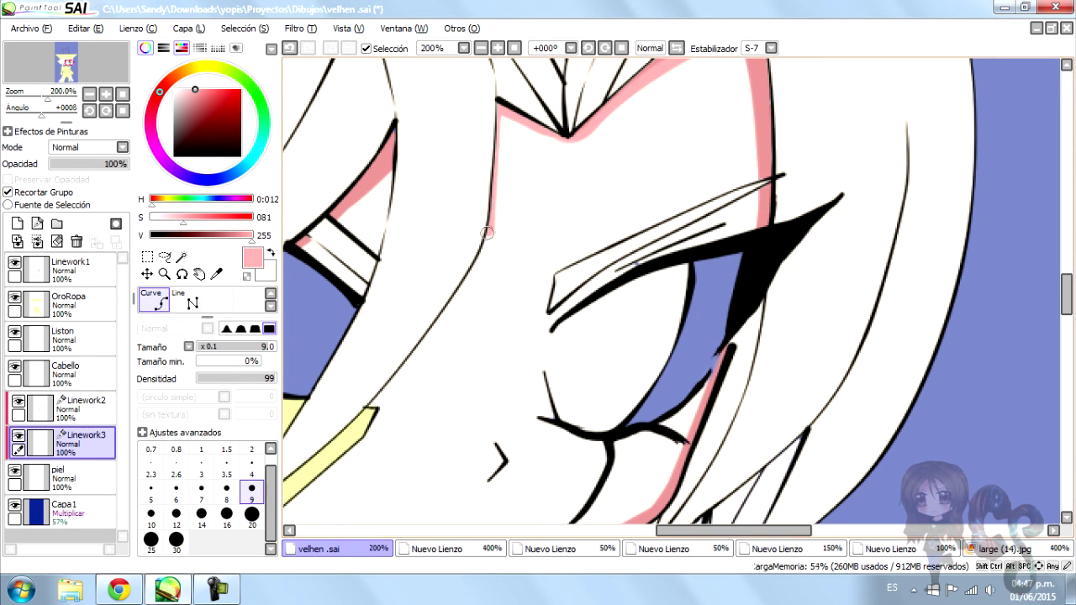
scroll(386, 388, "down", 1)
scroll(394, 388, "up", 2)
scroll(574, 241, "down", 2)
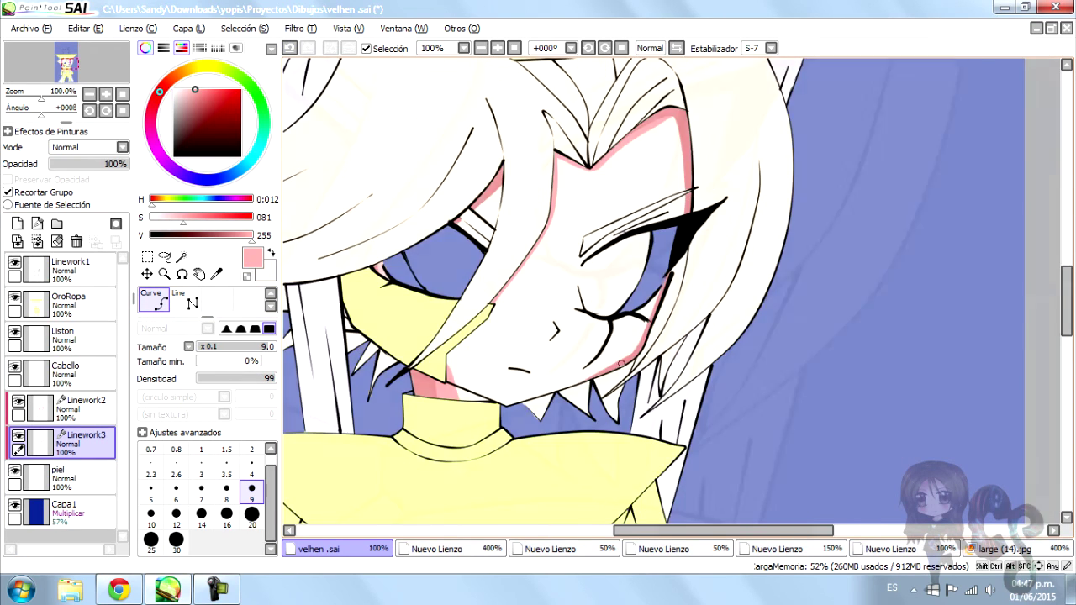
Draw a lighter pink shadow curve inside the darker one along the jawline beneath the uncovered eye
scroll(623, 359, "up", 2)
scroll(698, 210, "down", 2)
scroll(691, 183, "up", 1)
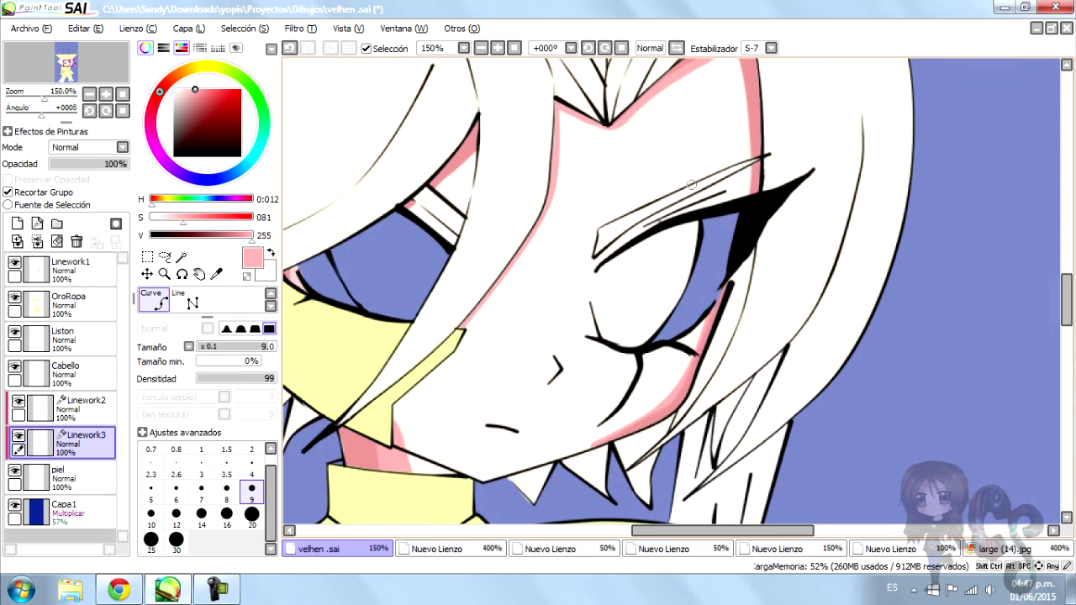
Look through the open reference images and examine the skin shading on the silver-haired man in large (14).jpg
left_click(887, 549)
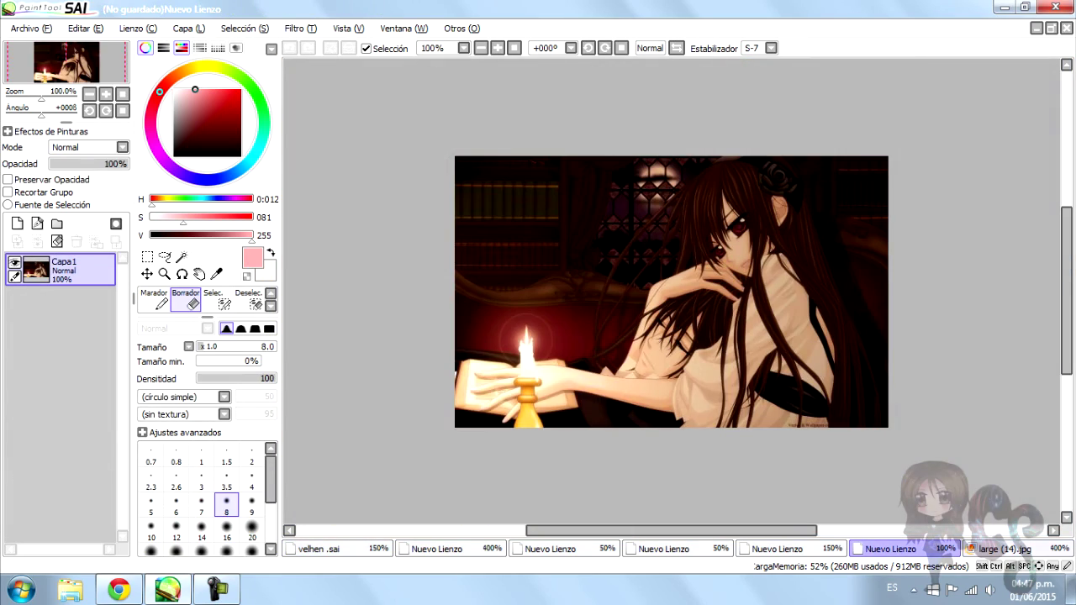
left_click(1000, 549)
scroll(608, 353, "down", 1)
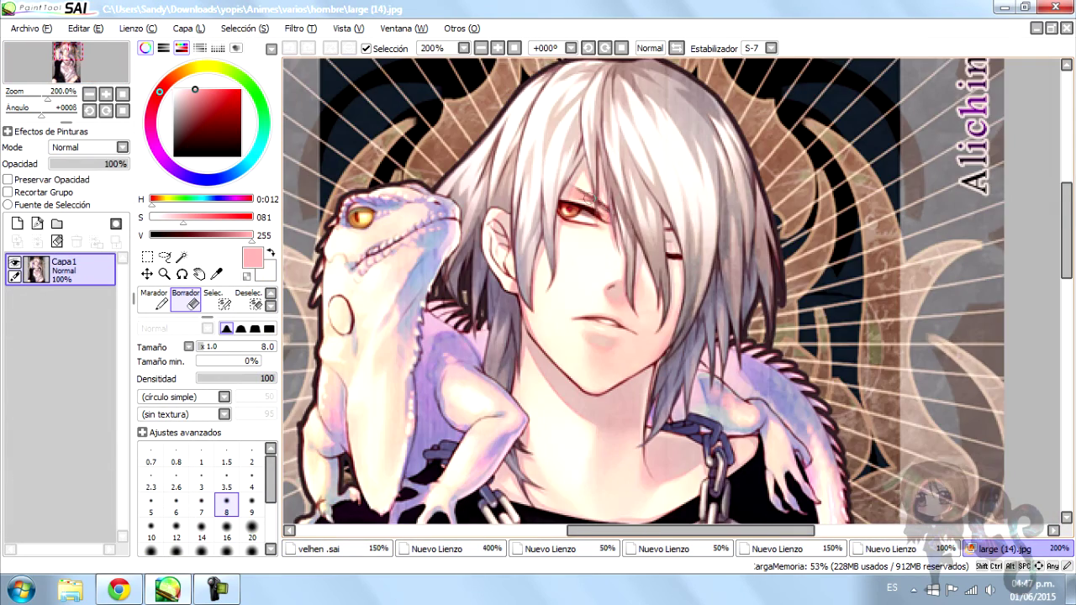
scroll(597, 201, "down", 1)
scroll(610, 158, "up", 1)
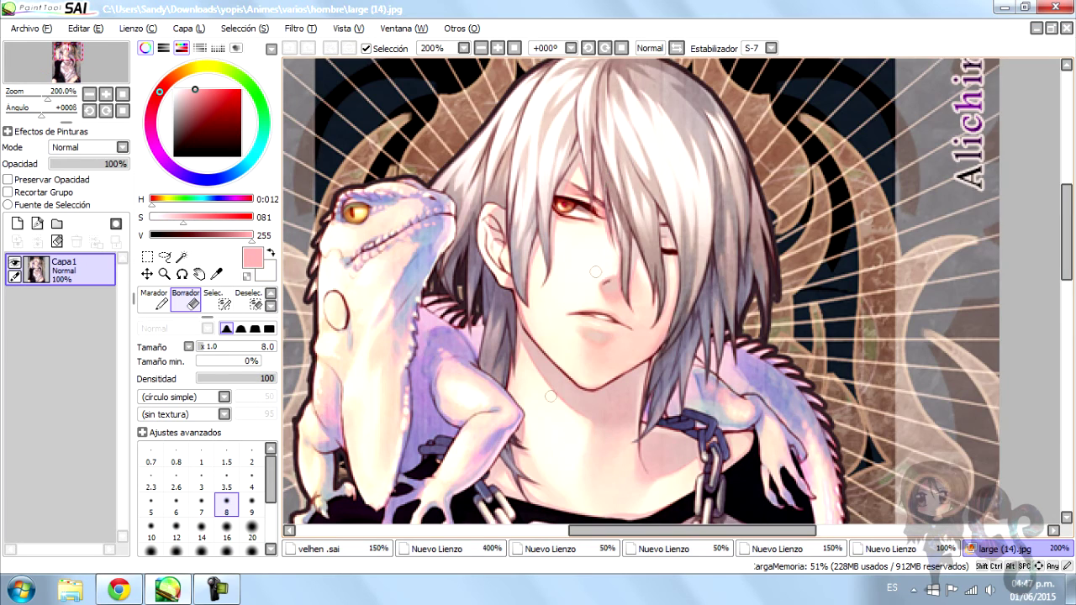
left_click(438, 549)
left_click(550, 549)
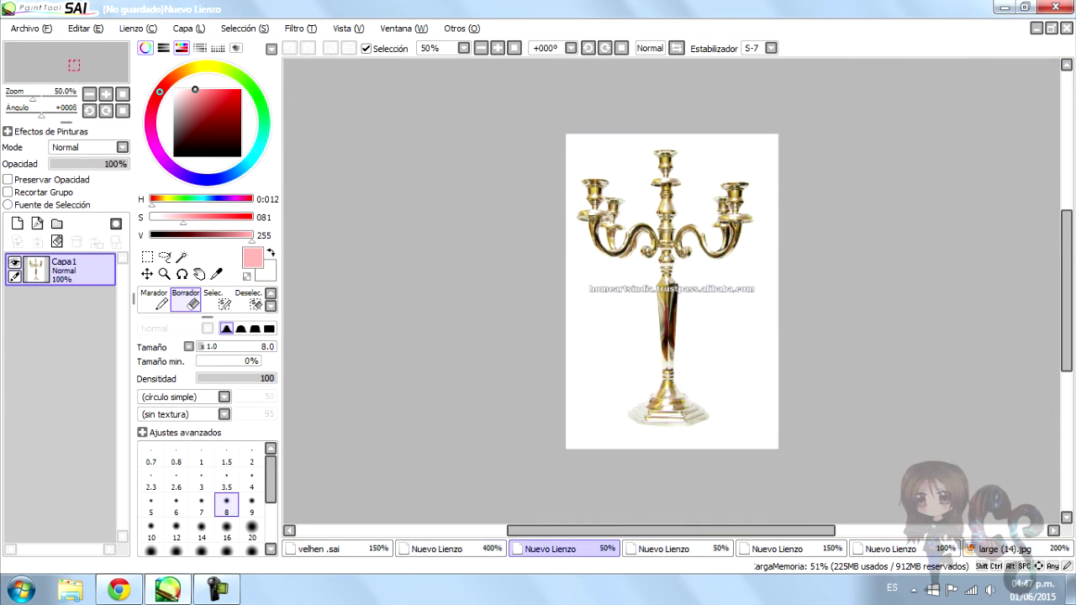
Examine how the skin is shaded around the eyes, nose and lips of the crowned blonde reference character
left_click(664, 549)
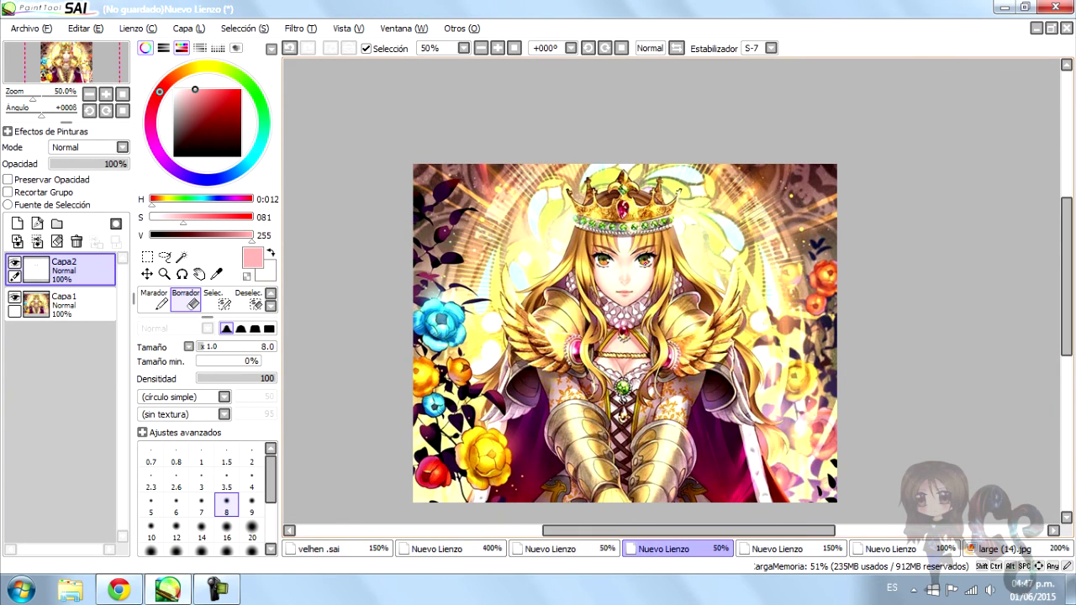
scroll(631, 254, "up", 3)
scroll(628, 257, "up", 2)
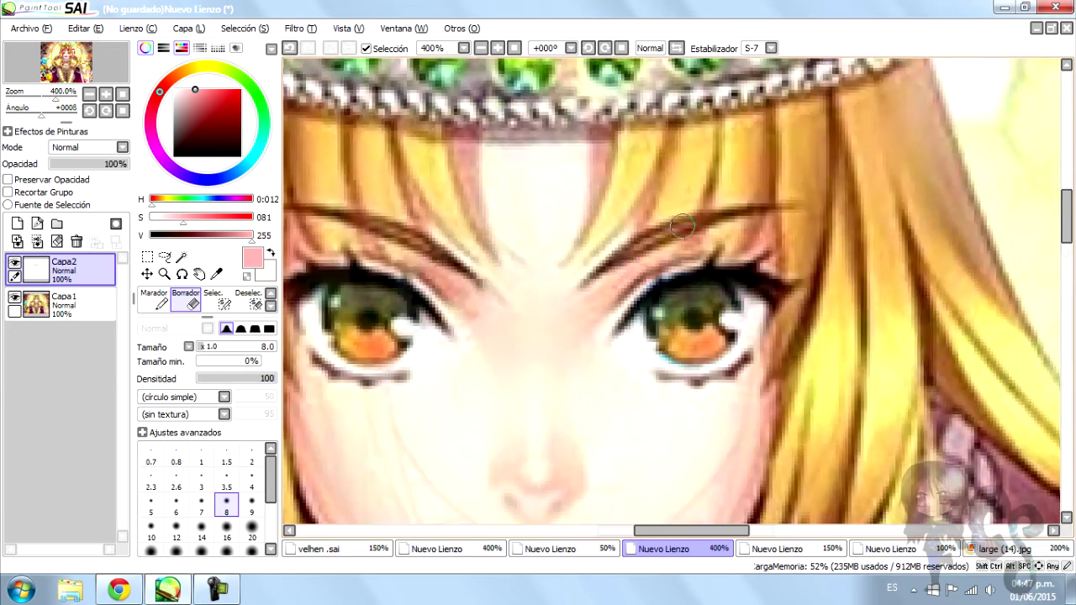
scroll(606, 235, "down", 3)
scroll(582, 206, "up", 2)
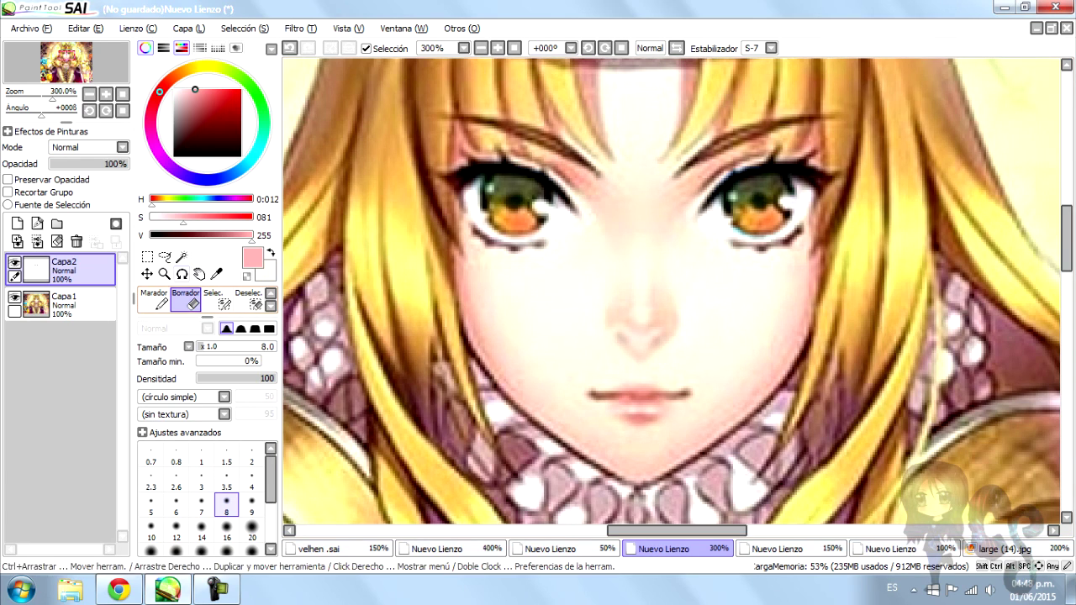
scroll(206, 300, "down", 1)
scroll(206, 300, "up", 2)
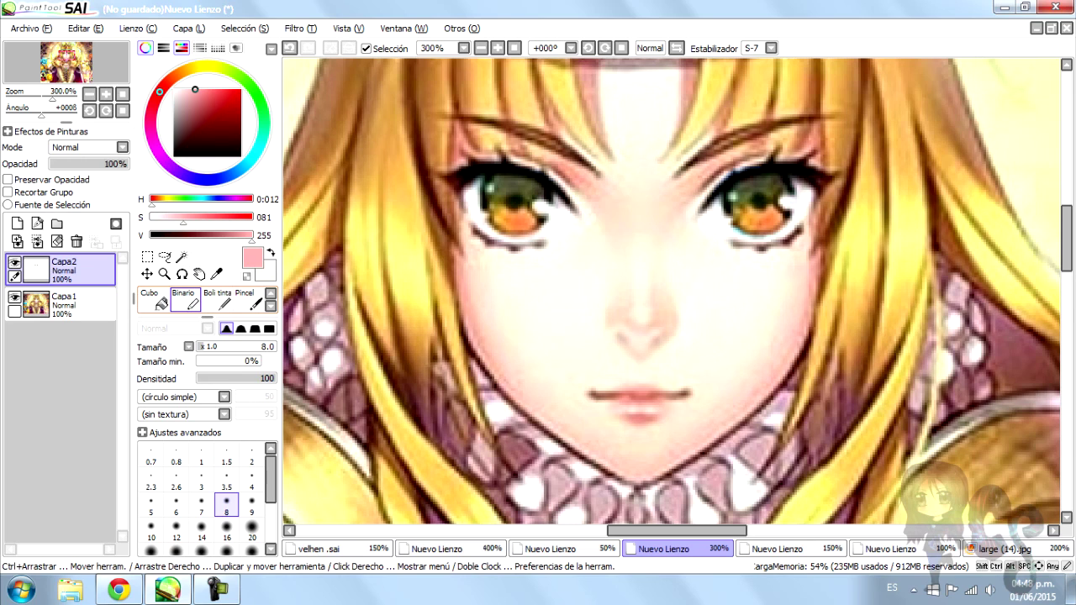
Try an airbrush blush at size 80 and density 46 on a new layer over the crowned character's face, and discard that layer
left_click(186, 300)
left_click(63, 304)
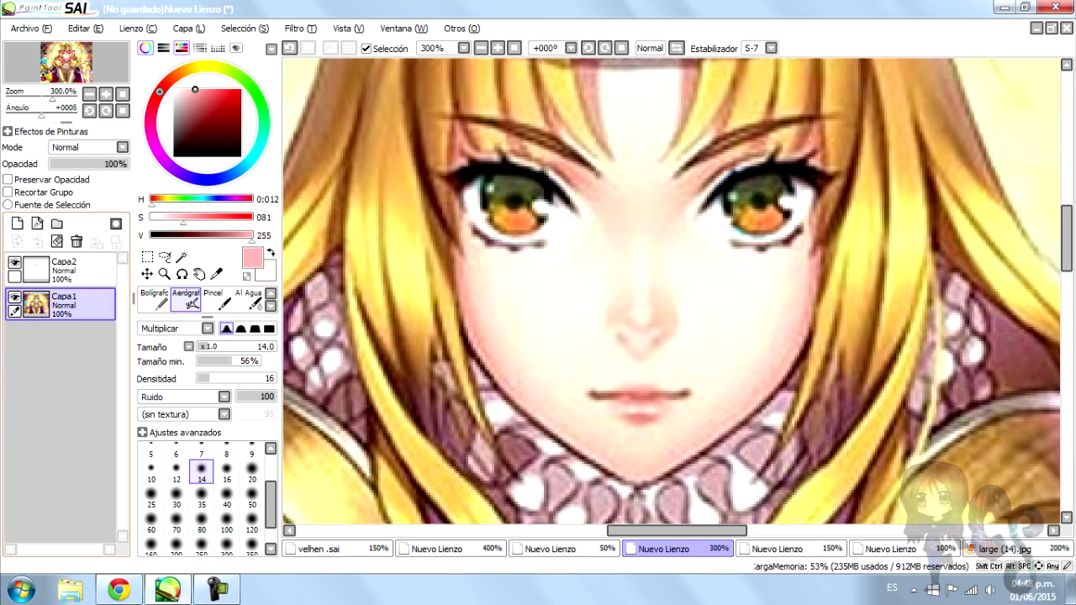
left_click(17, 223)
left_click(202, 519)
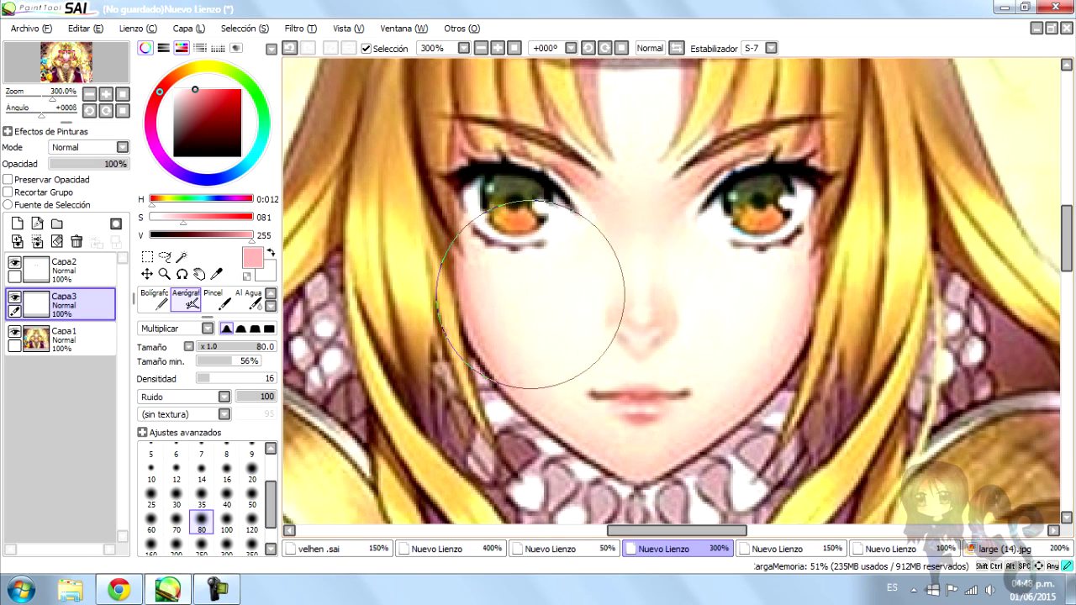
mouse_move(734, 296)
left_mouse_down()
mouse_move(721, 325)
mouse_move(697, 288)
left_mouse_up()
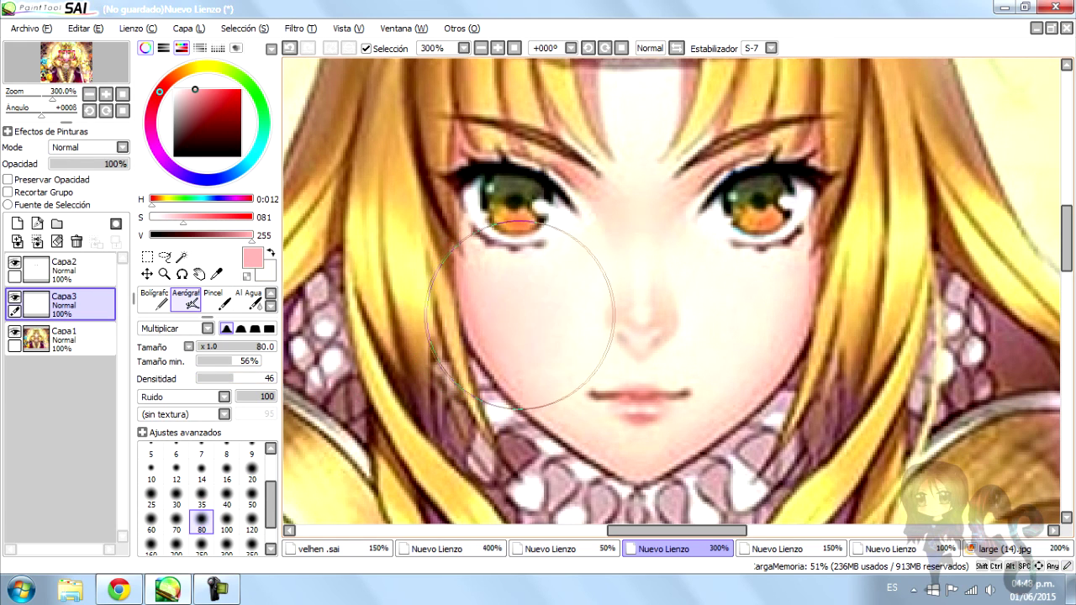
left_click_drag(702, 319, 746, 301)
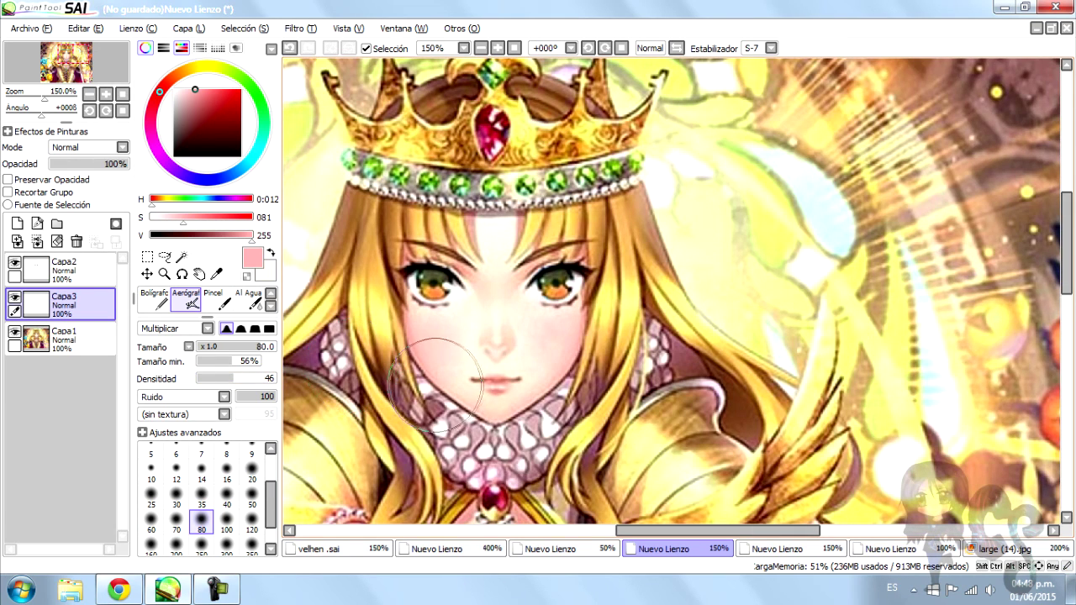
left_click(76, 241)
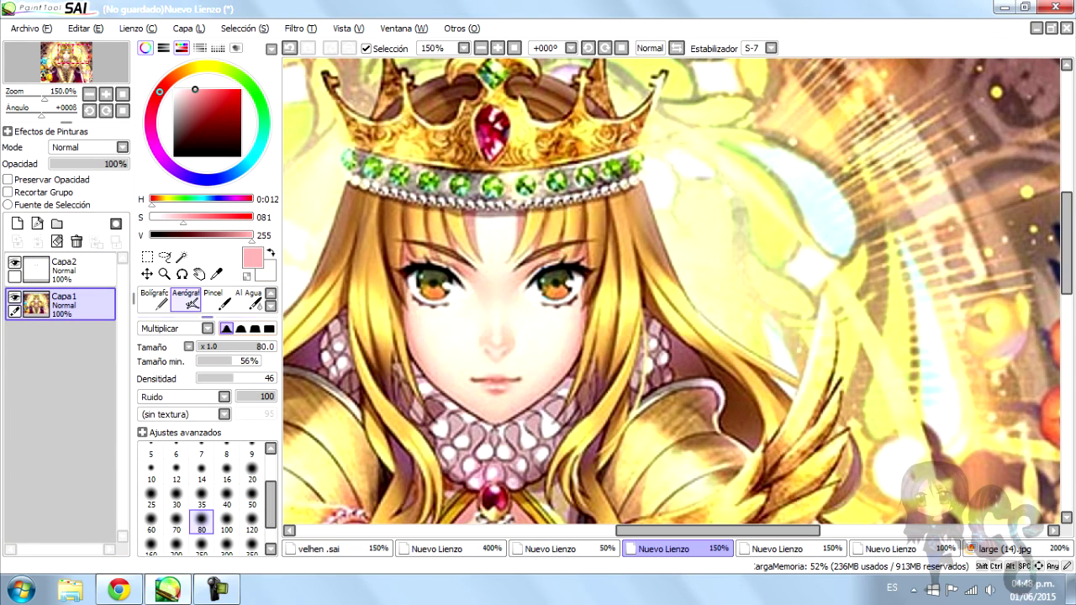
Compare the face shading of the crowned, dark-haired and silver-haired characters across the open reference images
key("alt")
scroll(512, 240, "up", 3)
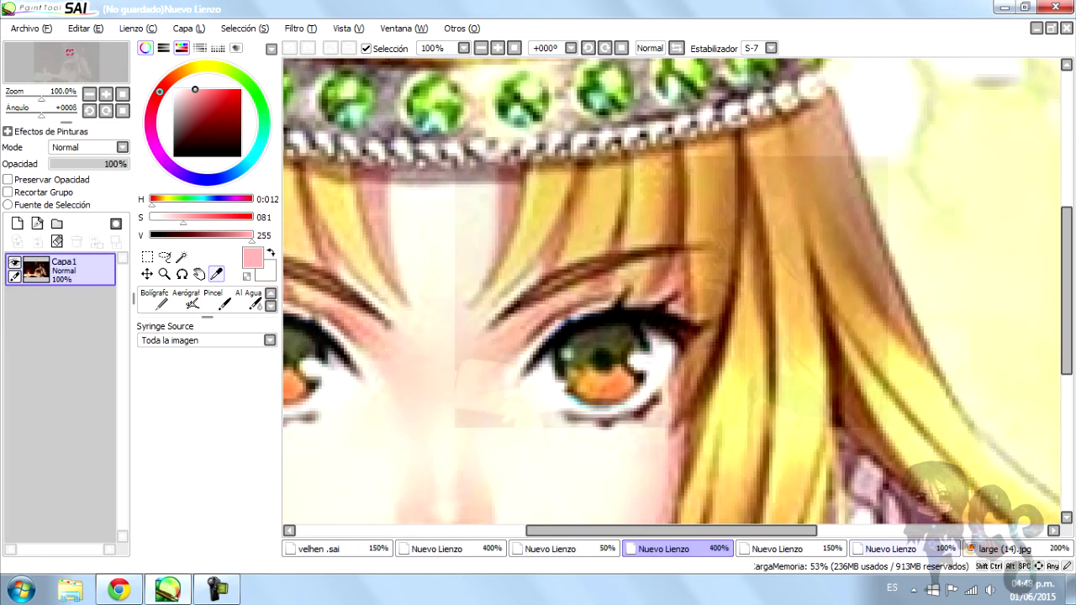
left_click(891, 550)
scroll(698, 236, "up", 3)
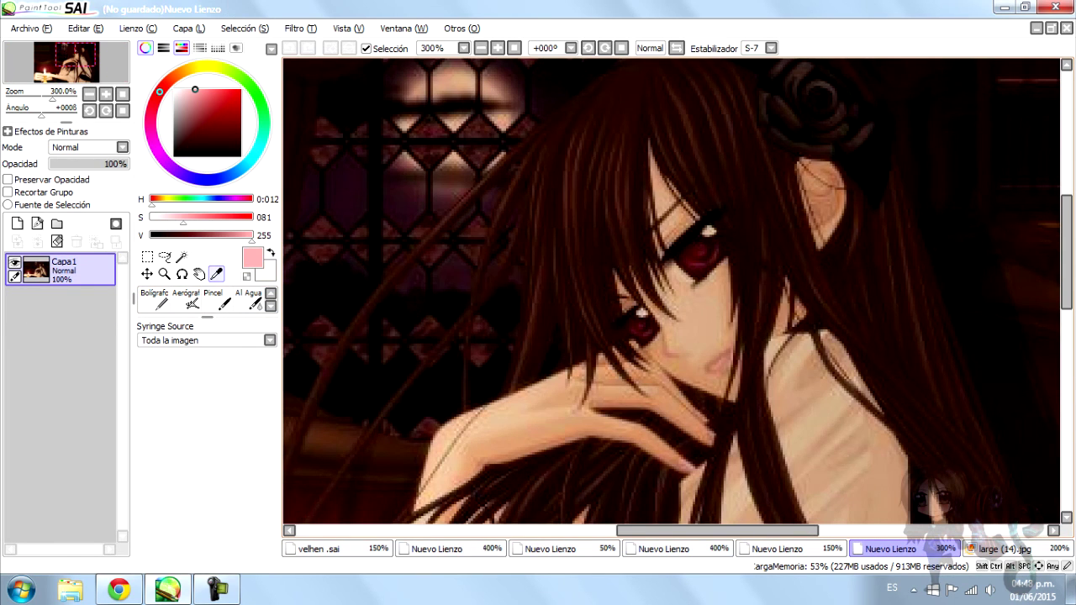
scroll(673, 290, "down", 3)
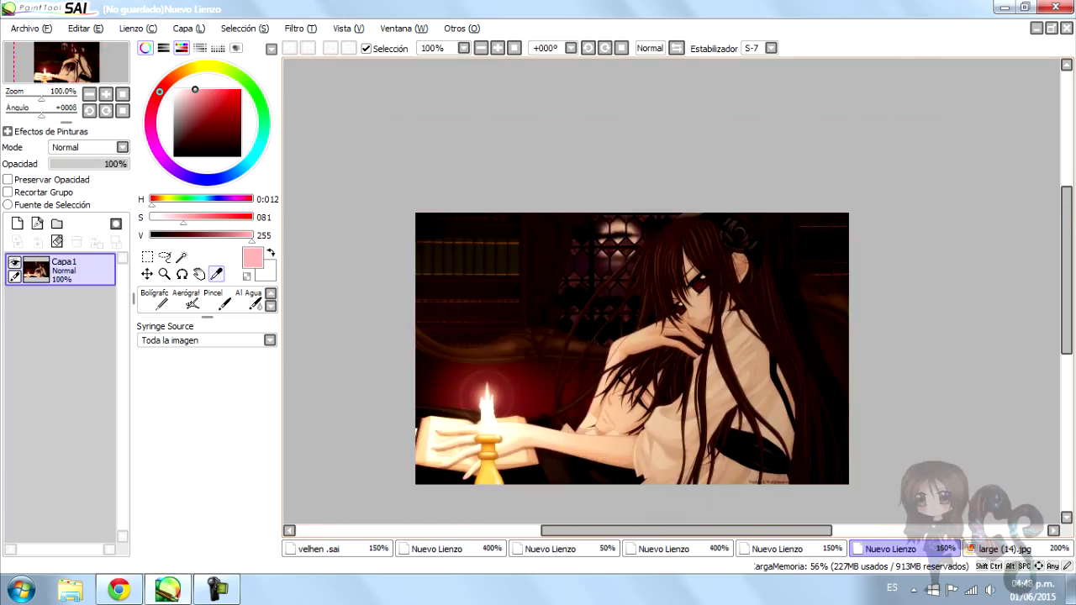
left_click(1005, 549)
scroll(673, 290, "down", 2)
scroll(623, 260, "up", 4)
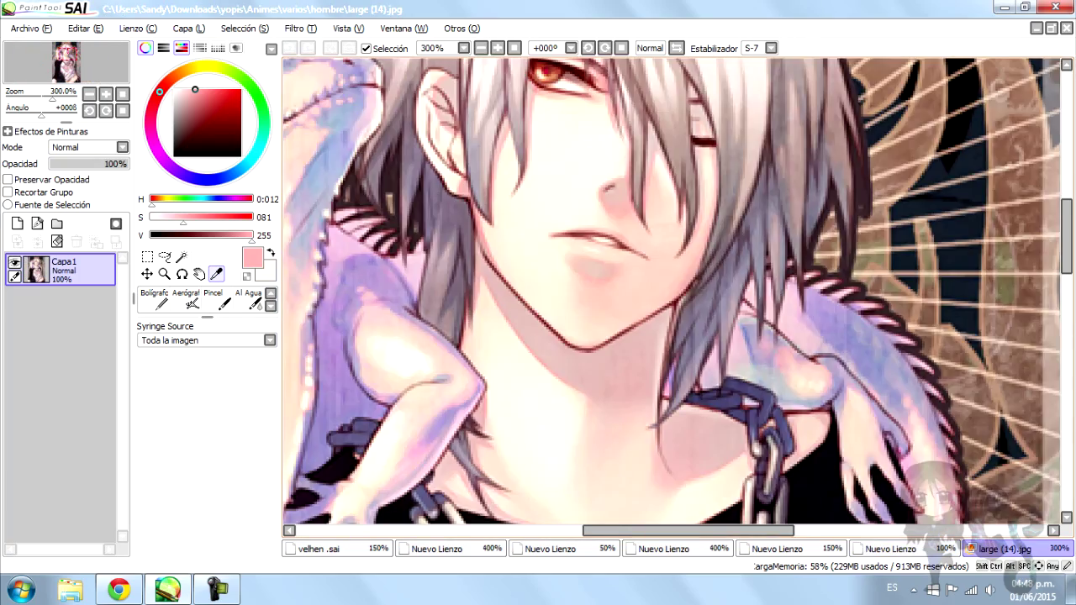
Return to the nose in velhen.sai and set up a size 4 curve in light pink with saturation 72 and value 250
left_click(319, 549)
scroll(481, 396, "up", 5)
scroll(480, 396, "down", 3)
scroll(481, 396, "up", 3)
key("bracketleft")
key("bracketleft")
key("bracketleft")
key("bracketleft")
key("bracketleft")
left_click(185, 91)
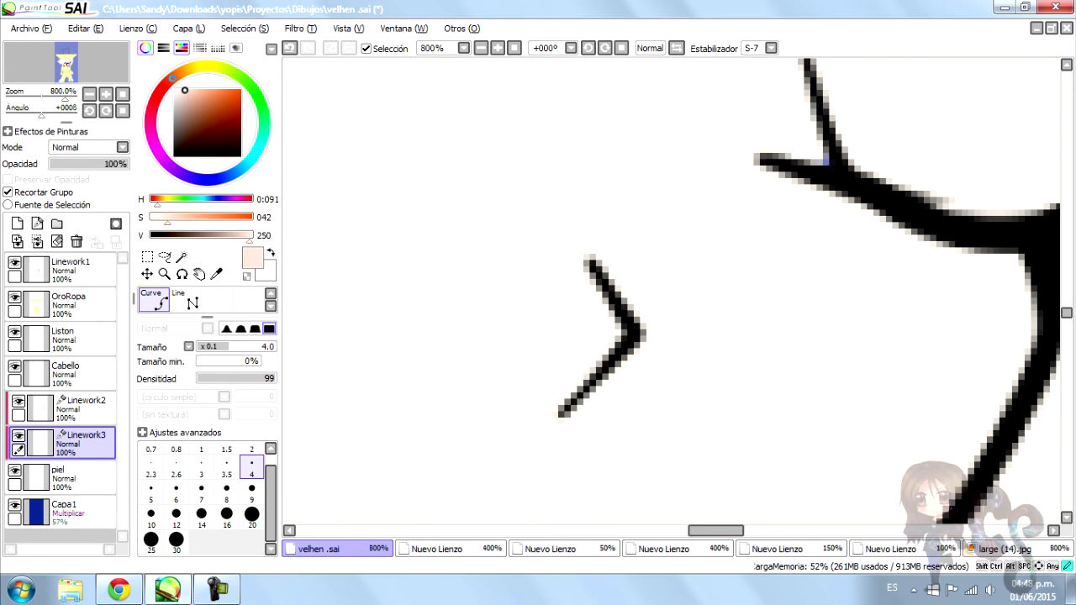
left_click_drag(172, 78, 151, 120)
left_click(193, 90)
Try light pink size 4 strokes down the bridge of the nose with the Curve and Pen tools
left_click_drag(562, 229, 612, 320)
key("ctrl+z")
scroll(612, 320, "down", 5)
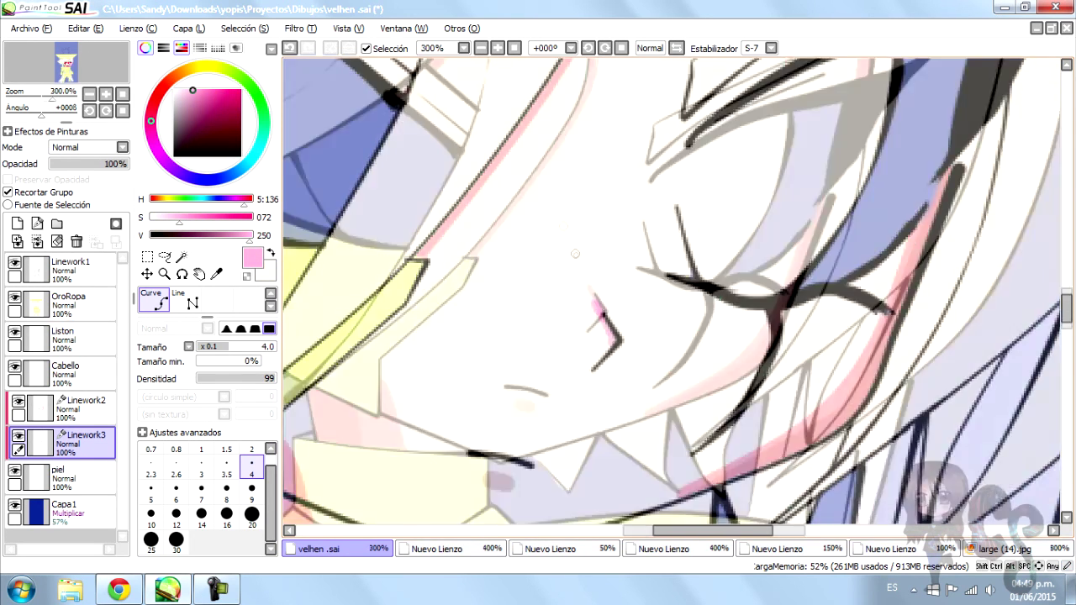
key("n")
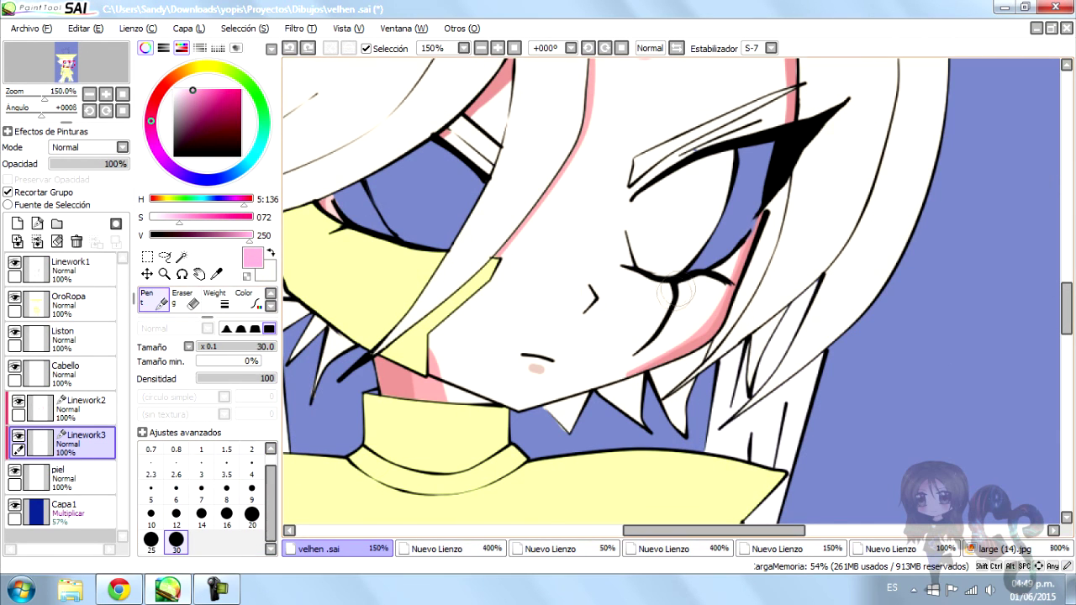
left_click_drag(569, 244, 592, 286)
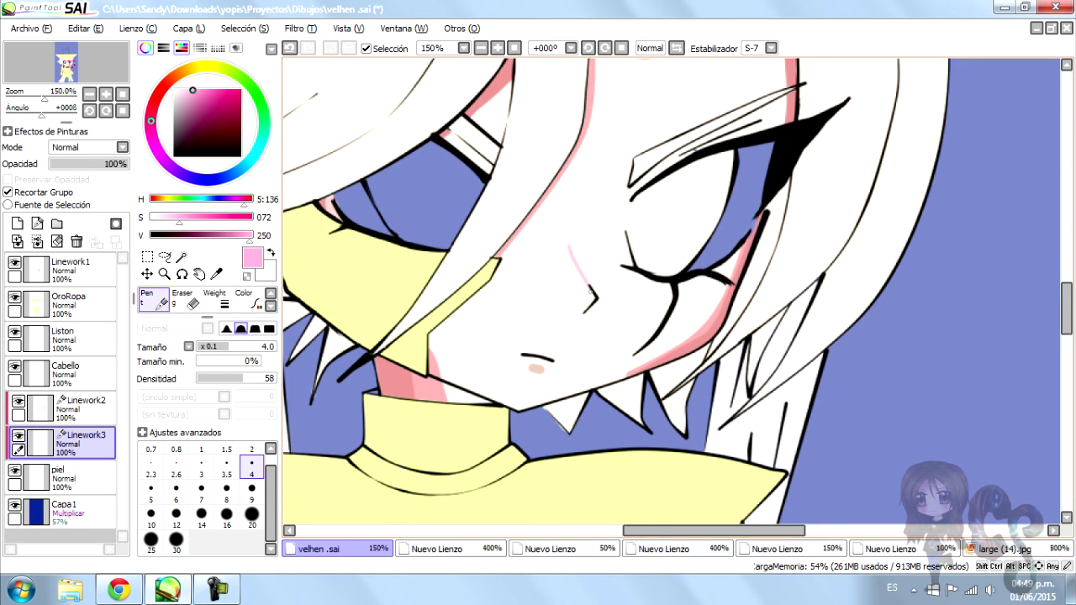
scroll(592, 276, "up", 3)
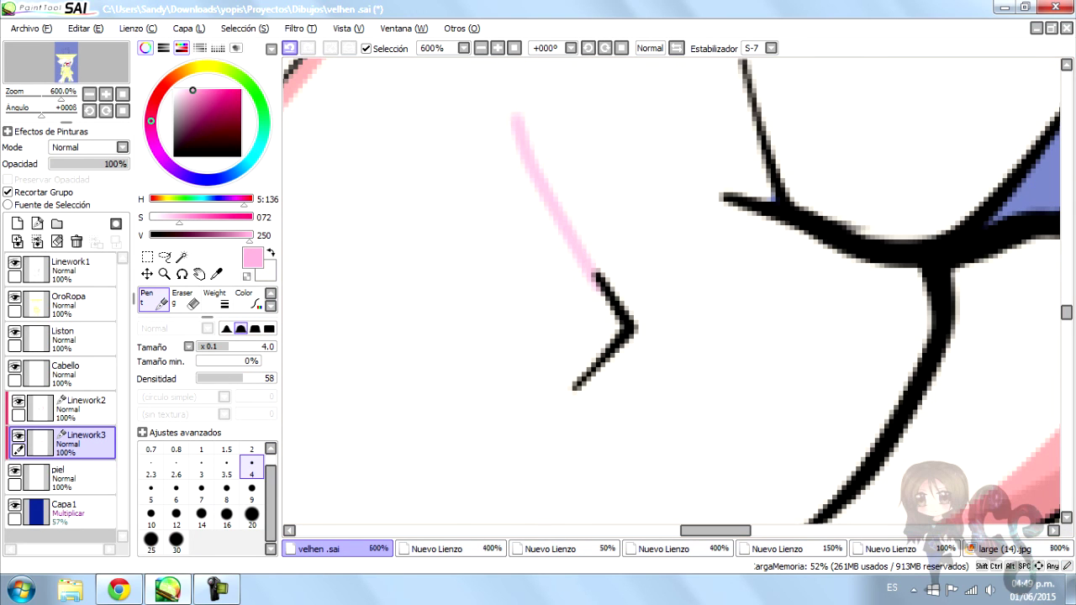
key("ctrl+z")
Lower the size 4 pen's density to 29 with a soft edge shape, comparing test strokes beside the nose and removing them
left_click(269, 328)
left_click_drag(267, 379, 275, 378)
left_click_drag(431, 116, 502, 277)
left_click(240, 328)
left_click_drag(267, 378, 221, 378)
left_click_drag(337, 197, 395, 342)
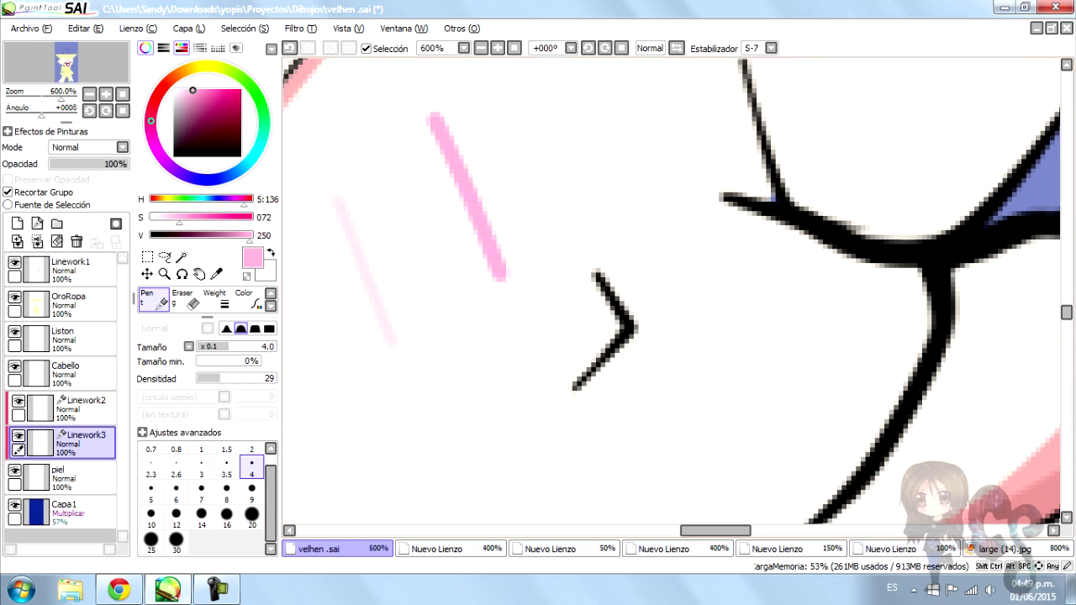
left_click(290, 48)
left_click(289, 48)
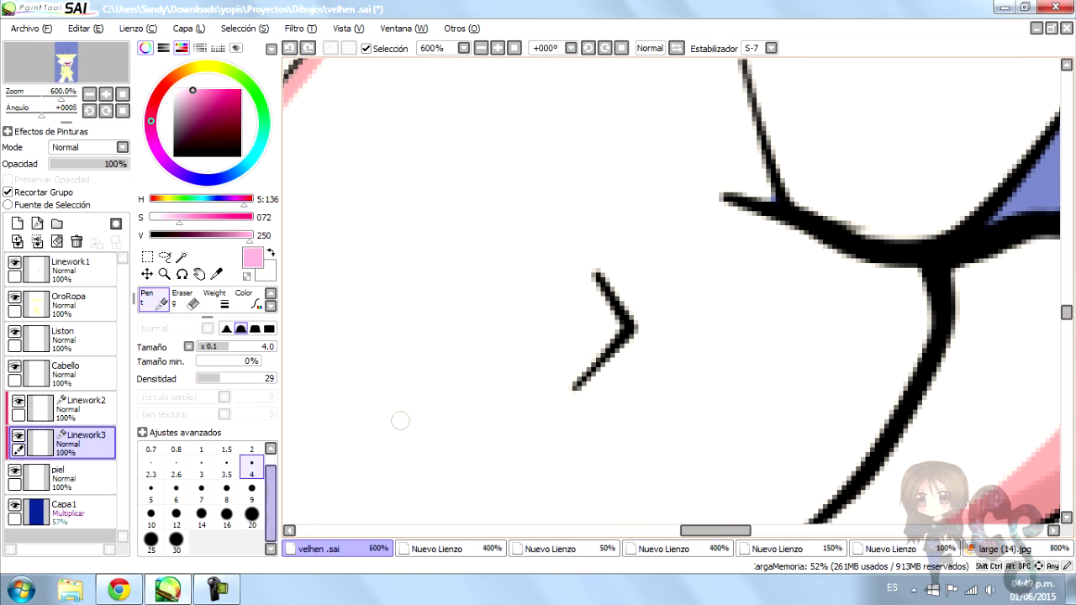
Draw faint pink lines down the bridge and along the underside of the nose
left_click_drag(594, 277, 597, 289)
left_click_drag(564, 199, 600, 291)
left_click_drag(600, 353, 583, 384)
scroll(600, 357, "down", 6)
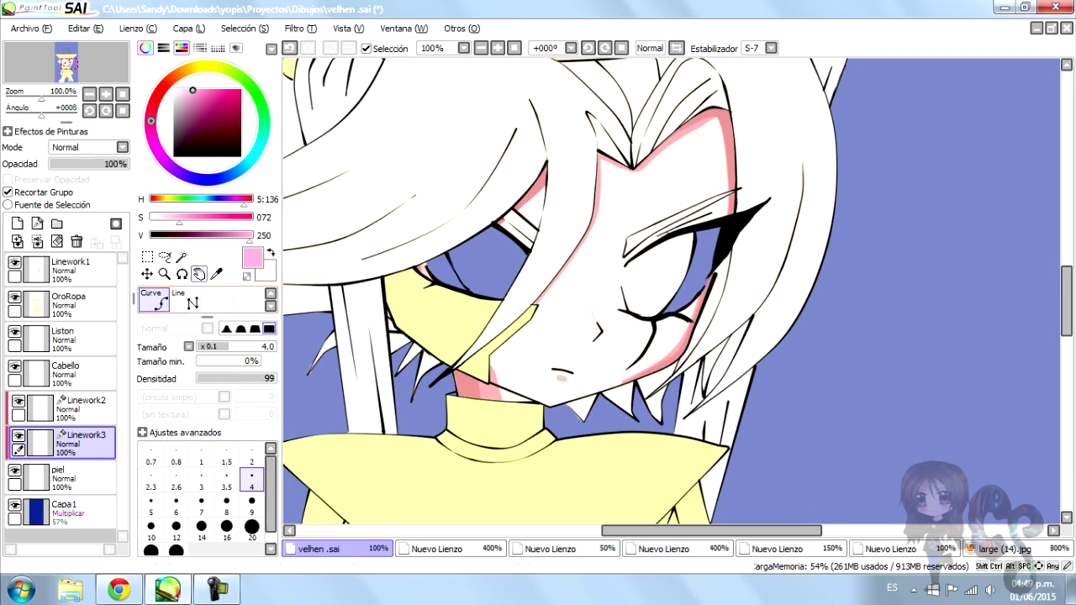
Thin the cheek shadow beside the yellow face covering by lowering its curve's pressure points to about 56% and 61%
left_click(154, 301)
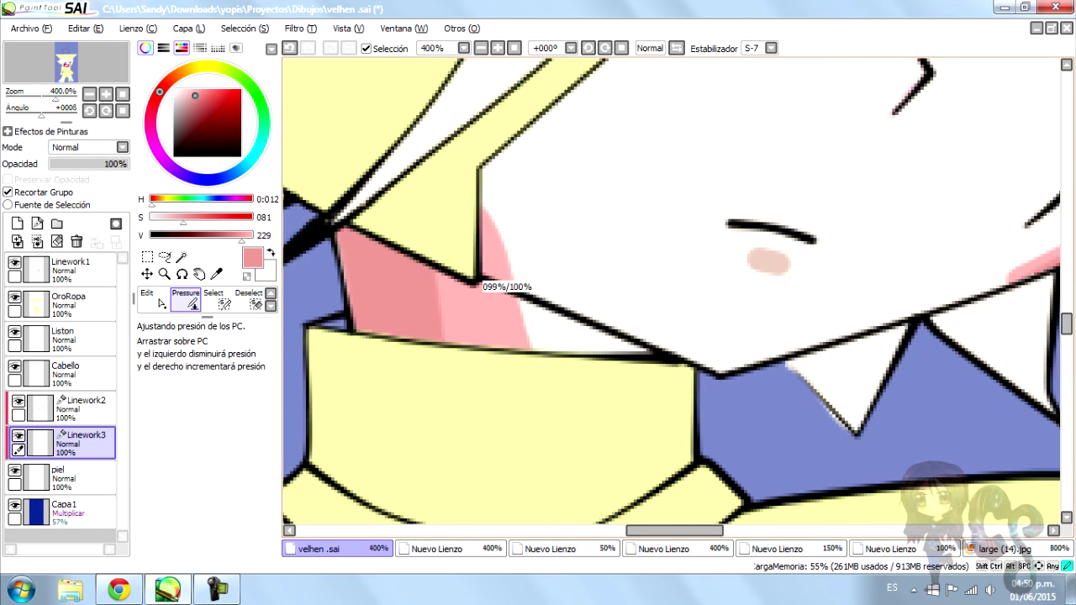
left_click_drag(462, 263, 437, 263)
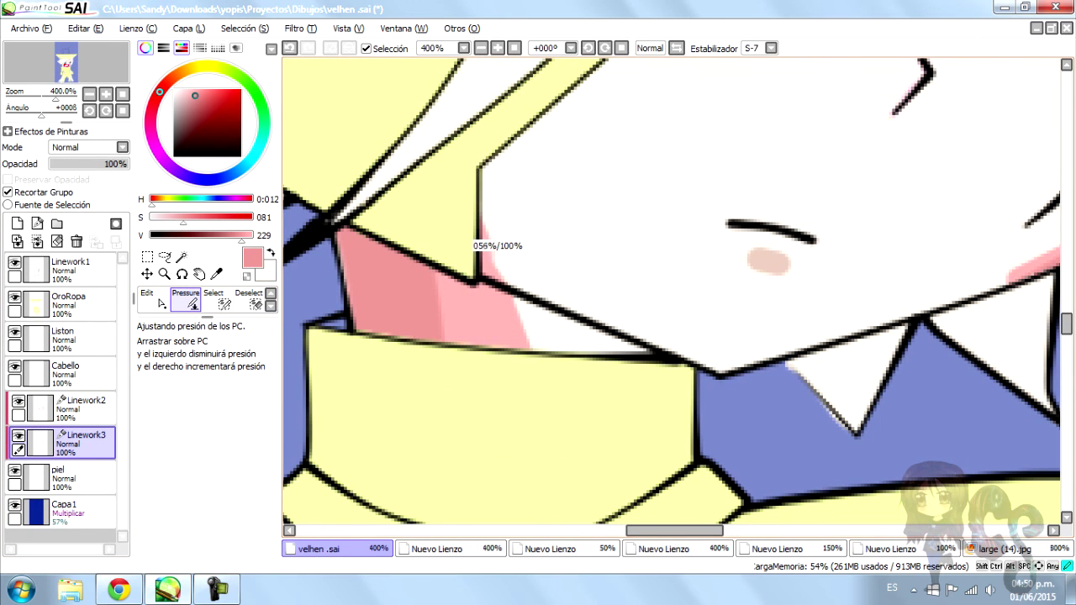
scroll(479, 277, "up", 1)
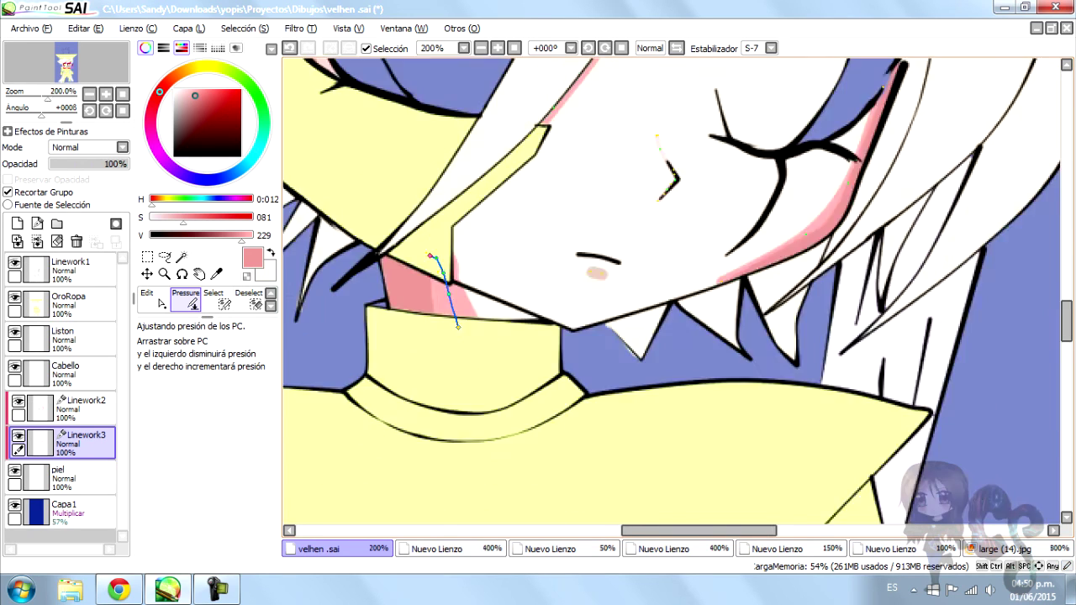
left_click_drag(439, 256, 454, 252)
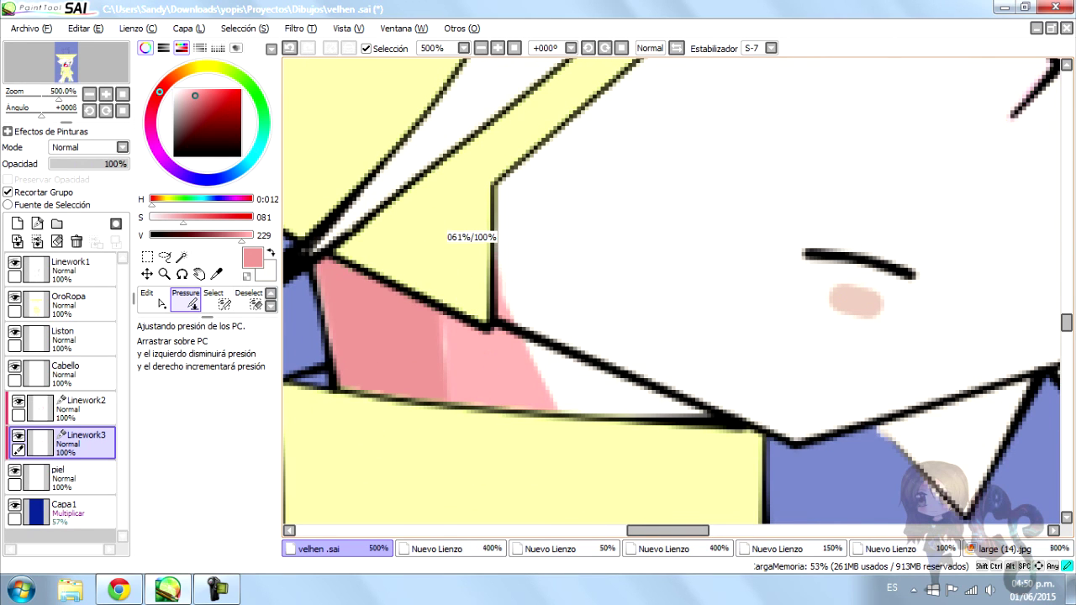
Adjust the pressure of the shadow curve along the long fringe strand to about 73%
scroll(471, 252, "down", 3)
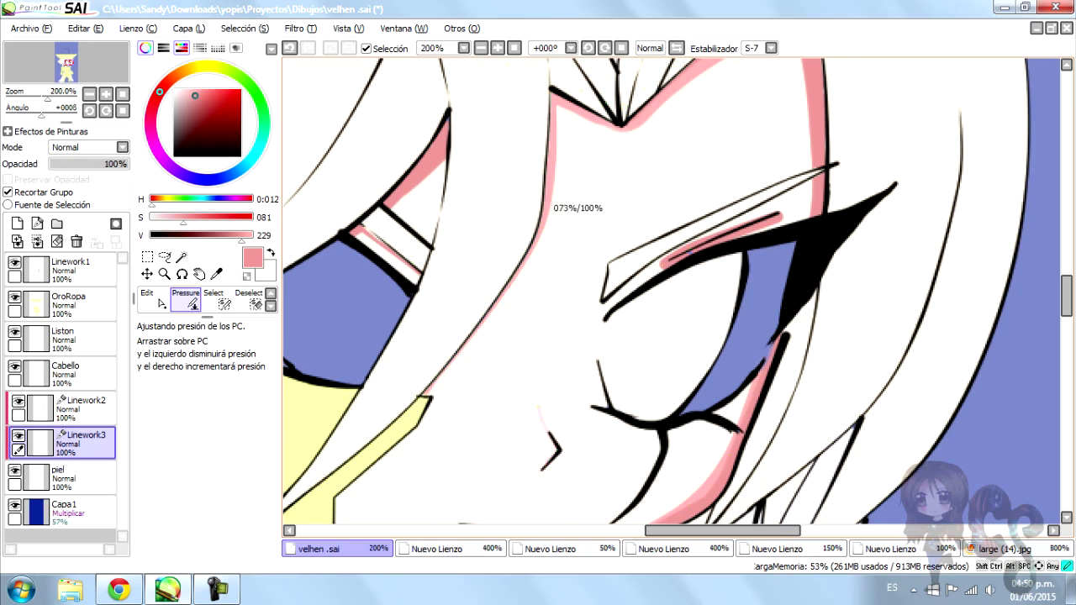
scroll(647, 97, "down", 2)
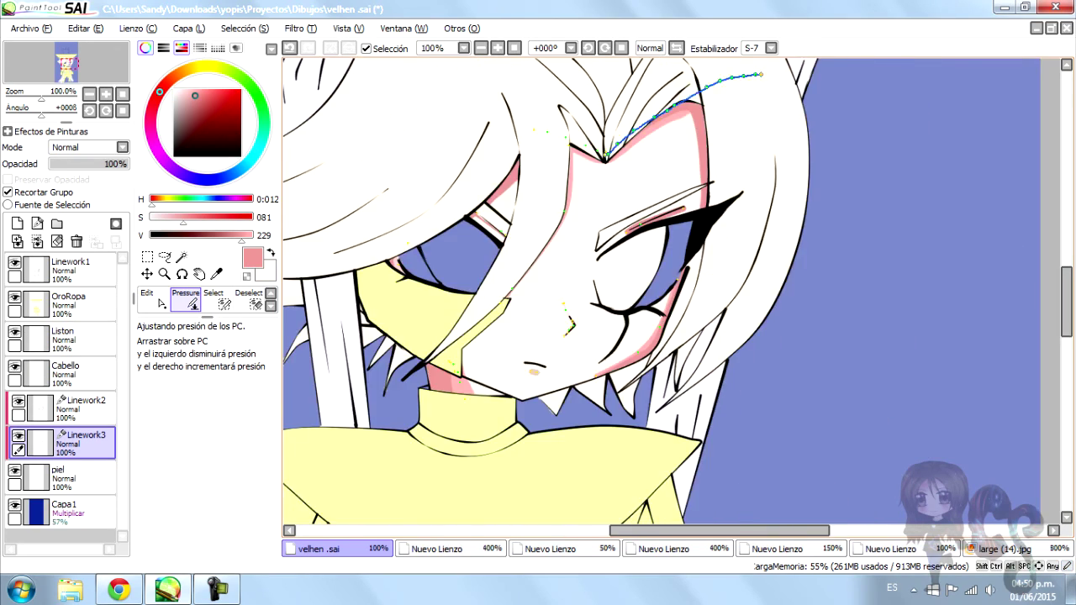
scroll(664, 303, "up", 2)
scroll(467, 324, "down", 3)
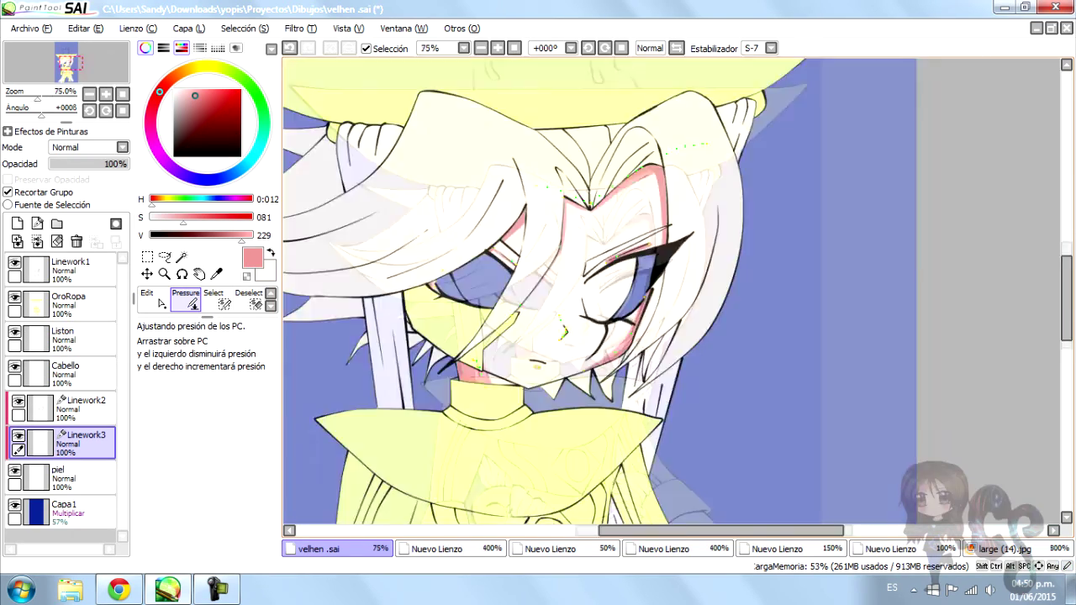
Set the pressure of the shadow curve on the hand beneath the yellow sleeve to 200% and check the other hand's curve
scroll(463, 333, "up", 4)
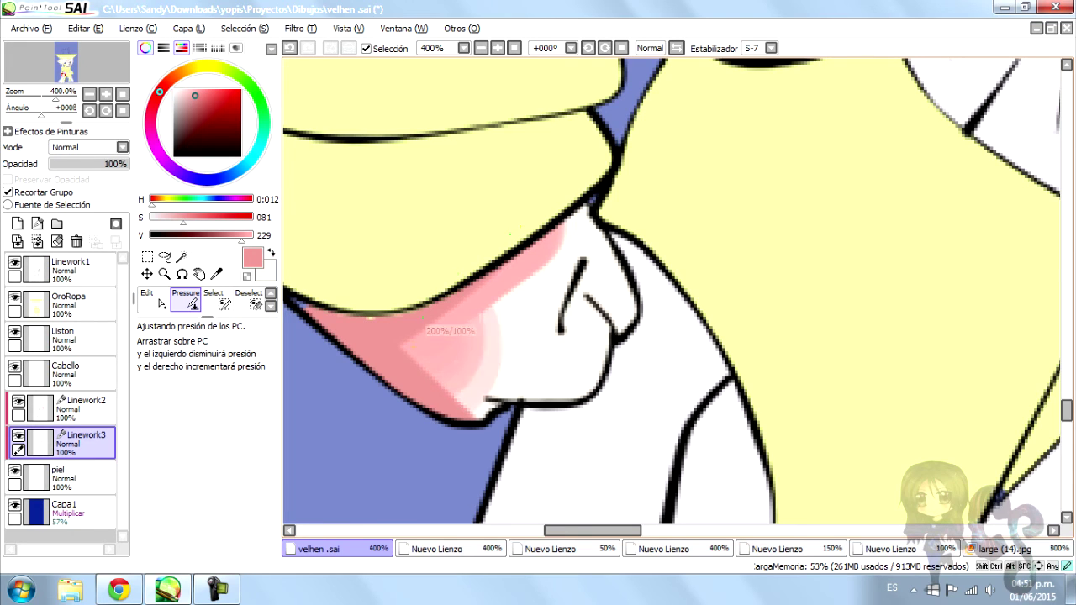
scroll(437, 332, "down", 3)
scroll(589, 362, "up", 1)
scroll(599, 354, "up", 2)
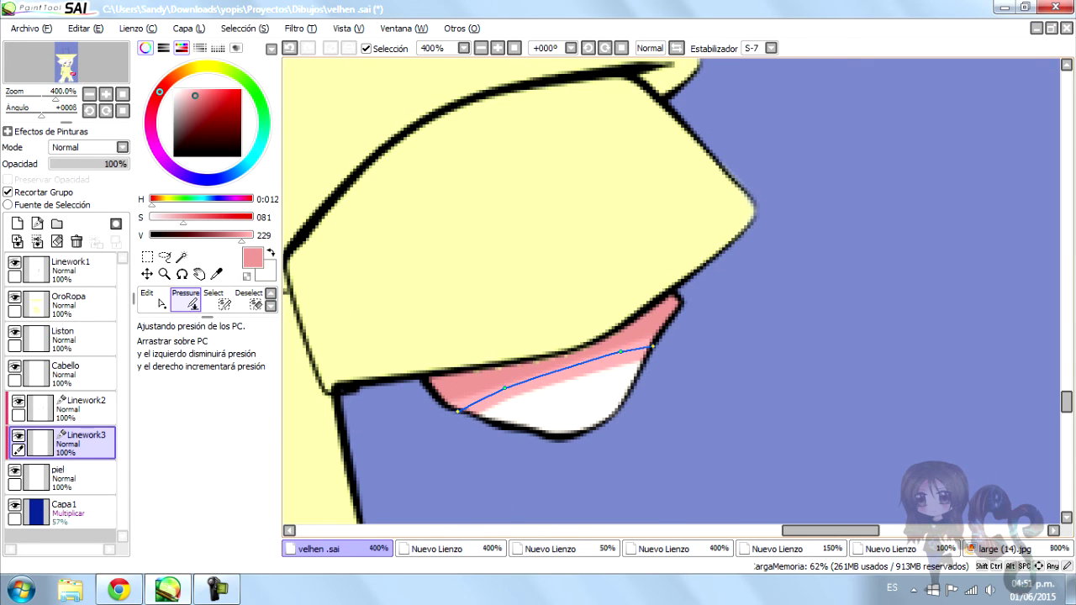
scroll(678, 298, "down", 5)
scroll(678, 298, "up", 3)
left_click(84, 409, "ctrl")
left_click(84, 409)
left_click(84, 443)
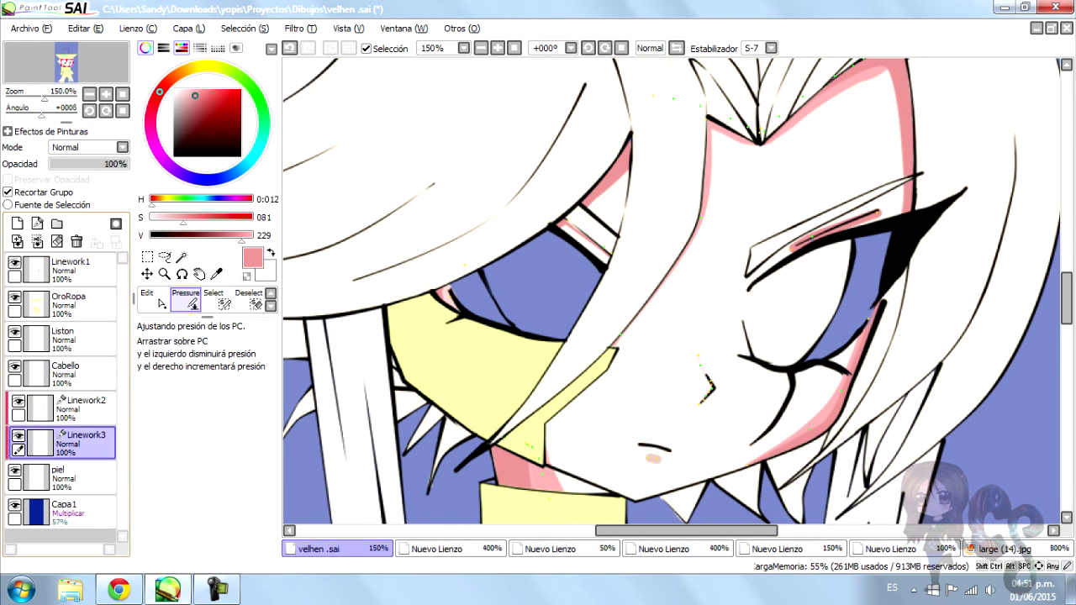
Add a new layer above Linework3 and merge Linework2 down into it
left_click(17, 222)
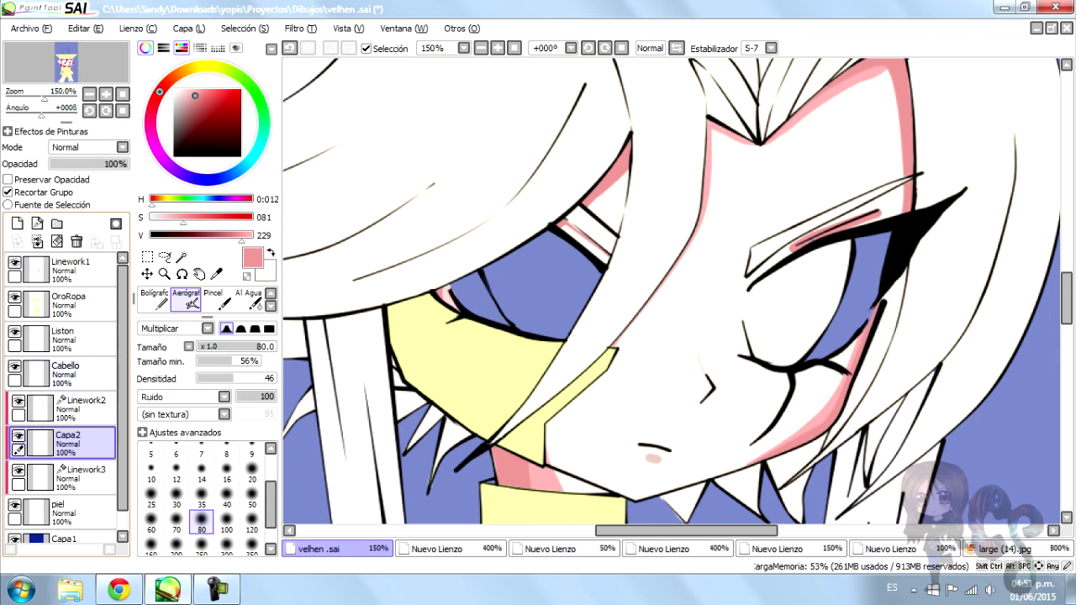
left_click(84, 409)
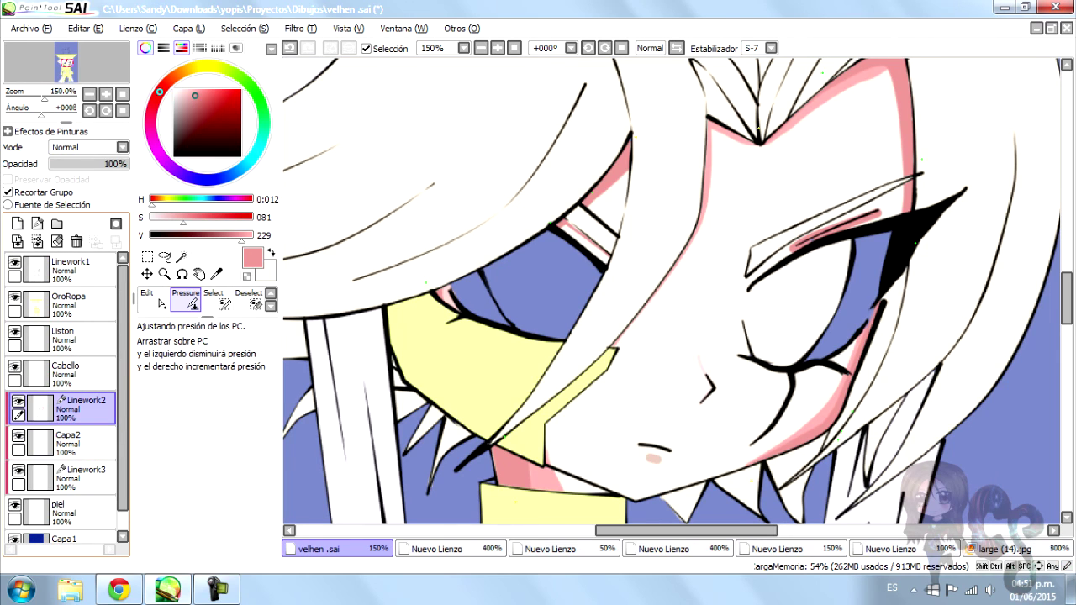
left_click(84, 443, "ctrl")
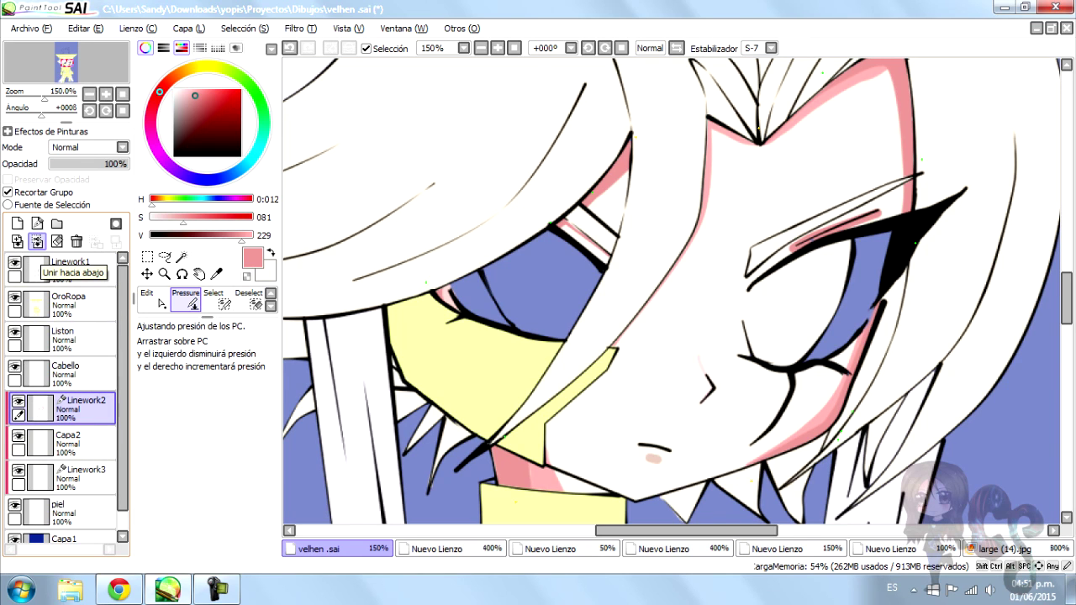
left_click(37, 241)
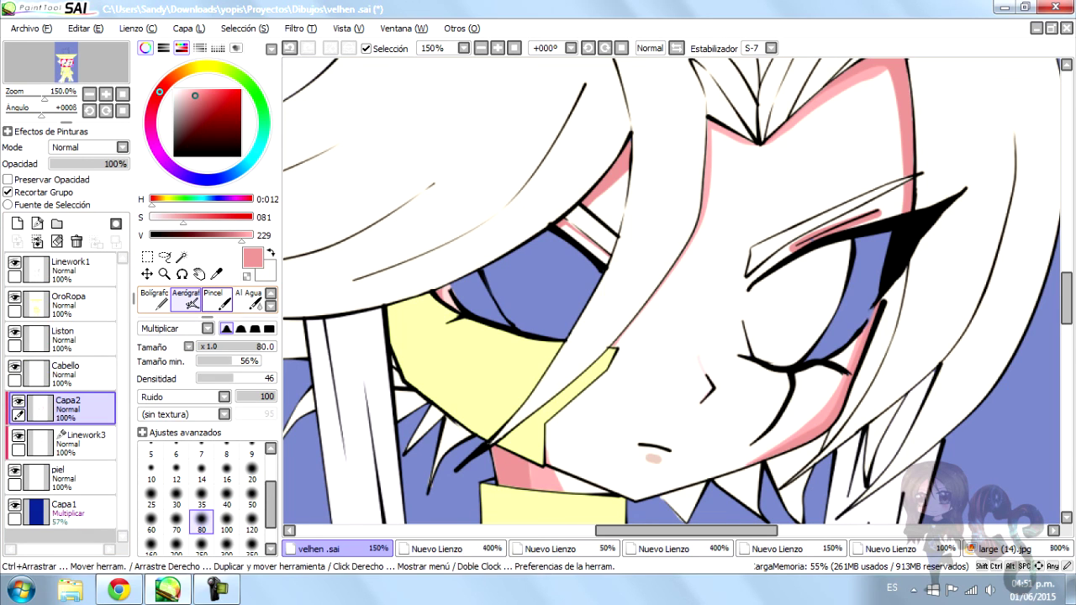
Switch to layer Capa2 and choose the Al Agua brush at size 16
left_click_drag(208, 317, 208, 369)
scroll(206, 324, "down", 3)
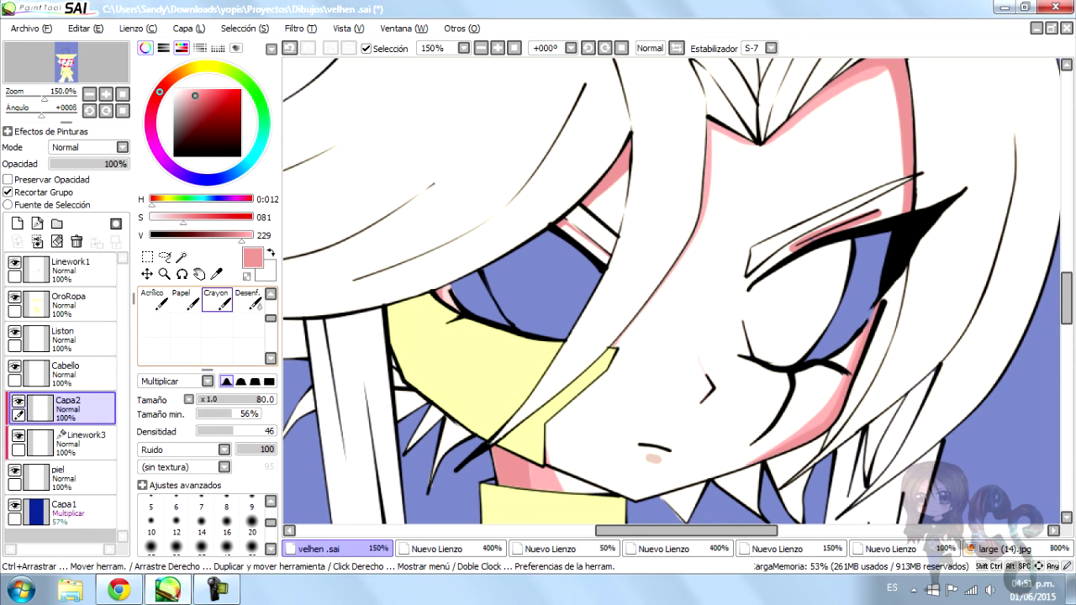
left_click(84, 444)
left_click(186, 324)
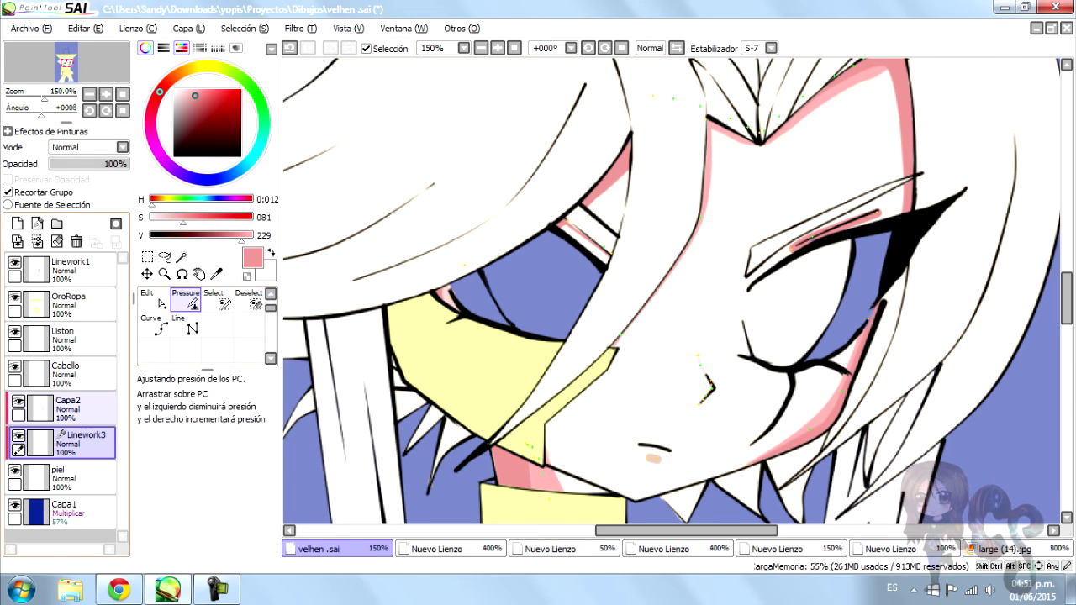
left_click(69, 409)
left_click(253, 303)
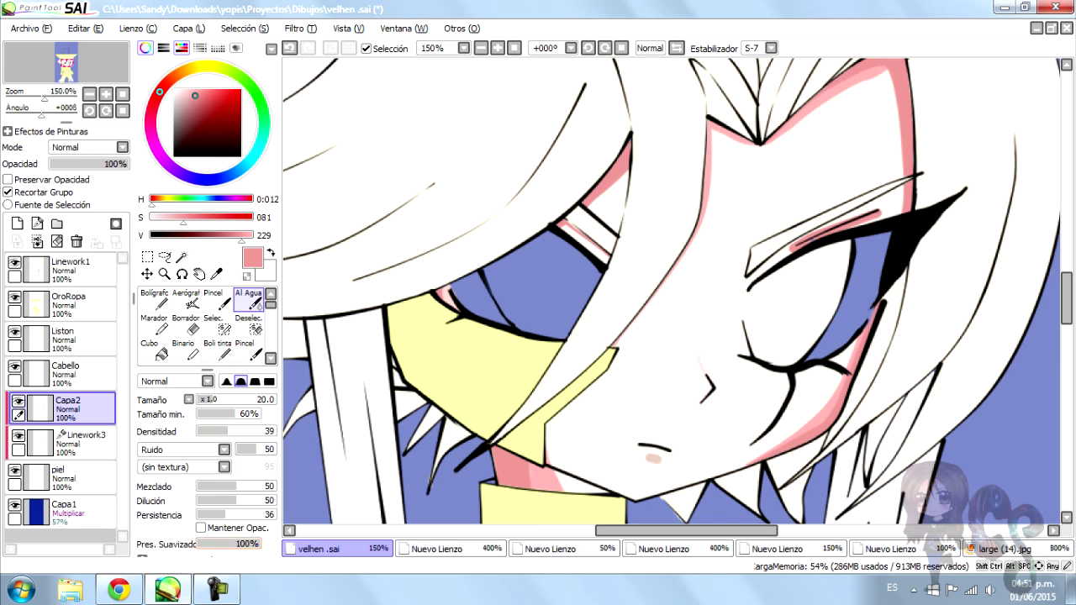
scroll(208, 425, "down", 2)
left_click(227, 525)
scroll(592, 183, "up", 1)
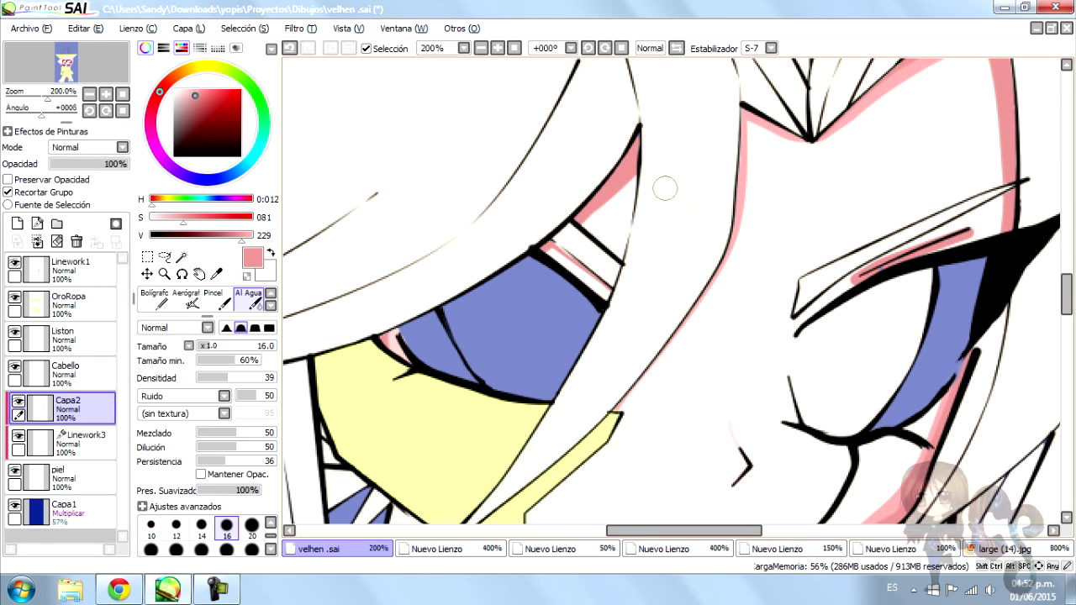
Try to blend the edge of the triangular pink shadow above the half-covered eye's brow with the size 16 Al Agua brush
scroll(639, 179, "up", 3)
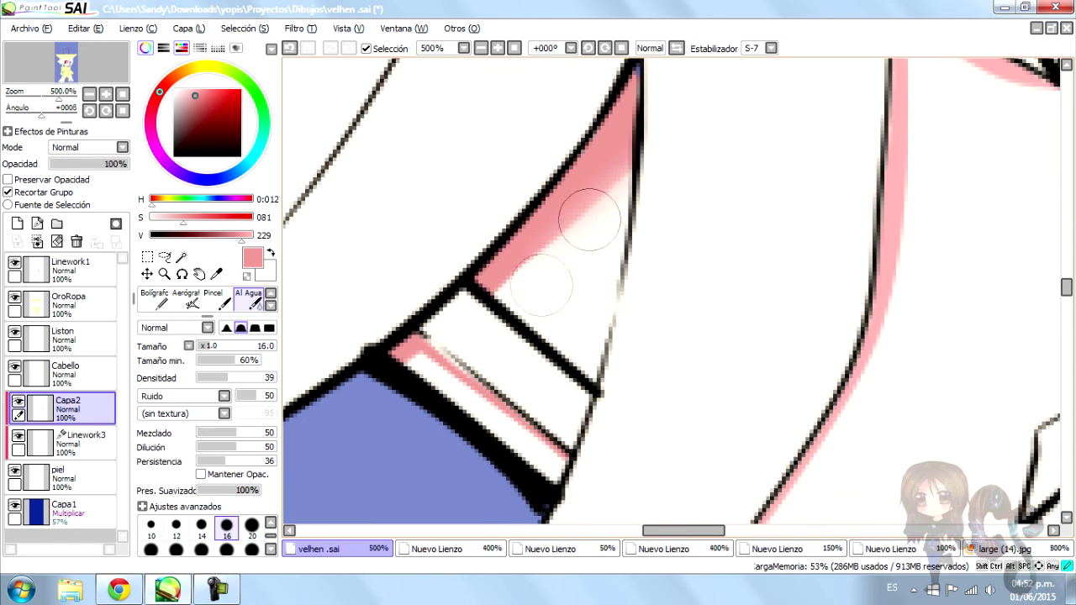
mouse_move(624, 185)
left_mouse_down()
mouse_move(488, 301)
mouse_move(645, 179)
left_mouse_up()
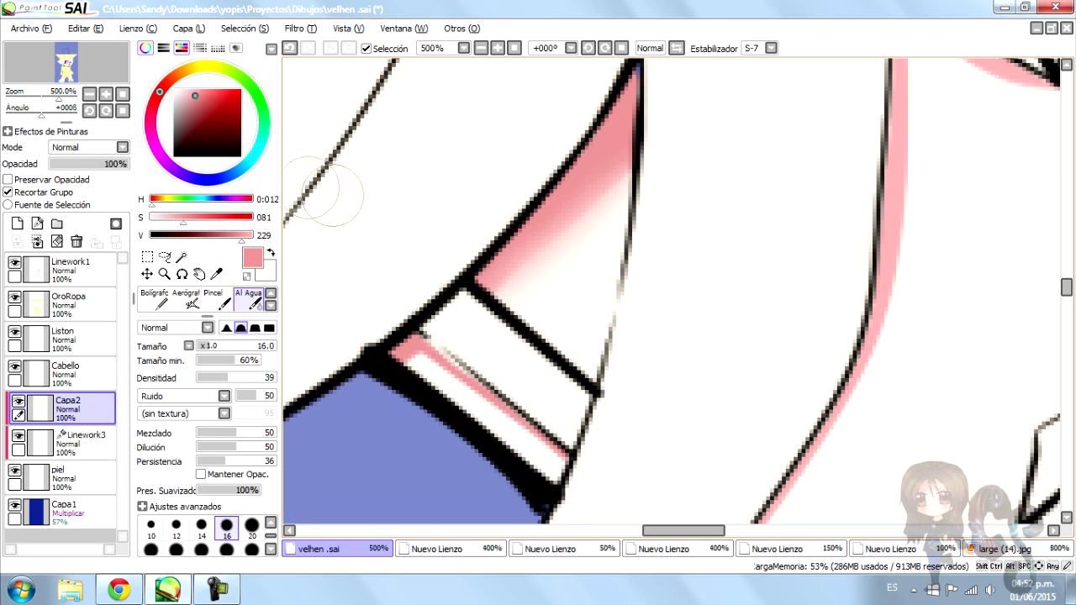
key("ctrl+z")
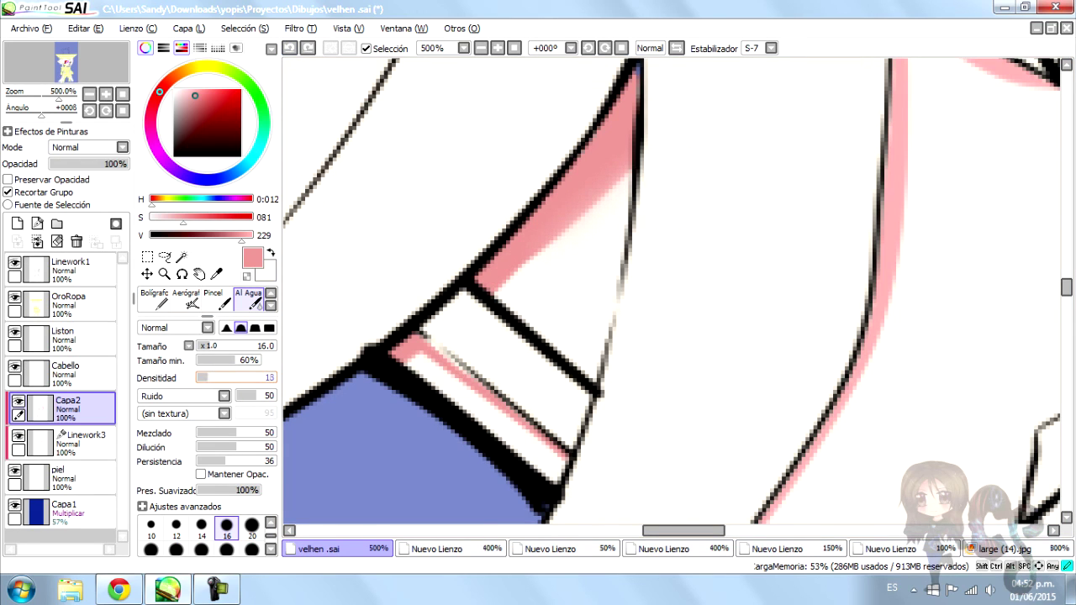
Set the Al Agua brush to the softest edge shape, density 24 and size 9
left_click(226, 328)
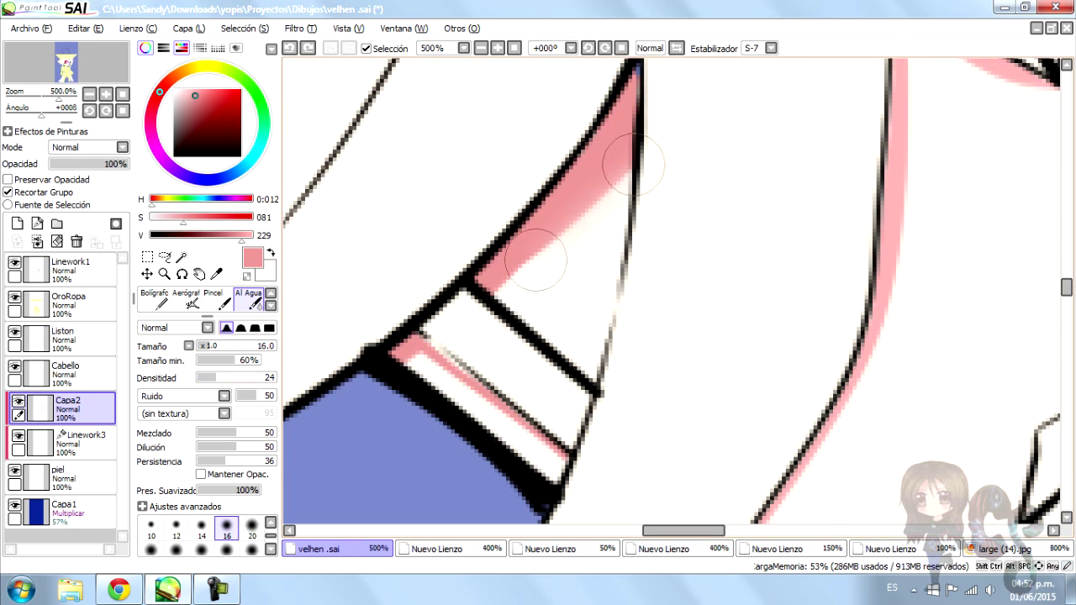
scroll(235, 539, "up", 2)
left_click(251, 549)
Try to fade the triangular pink shadow into the skin with the size 9 Al Agua brush
scroll(567, 182, "up", 2)
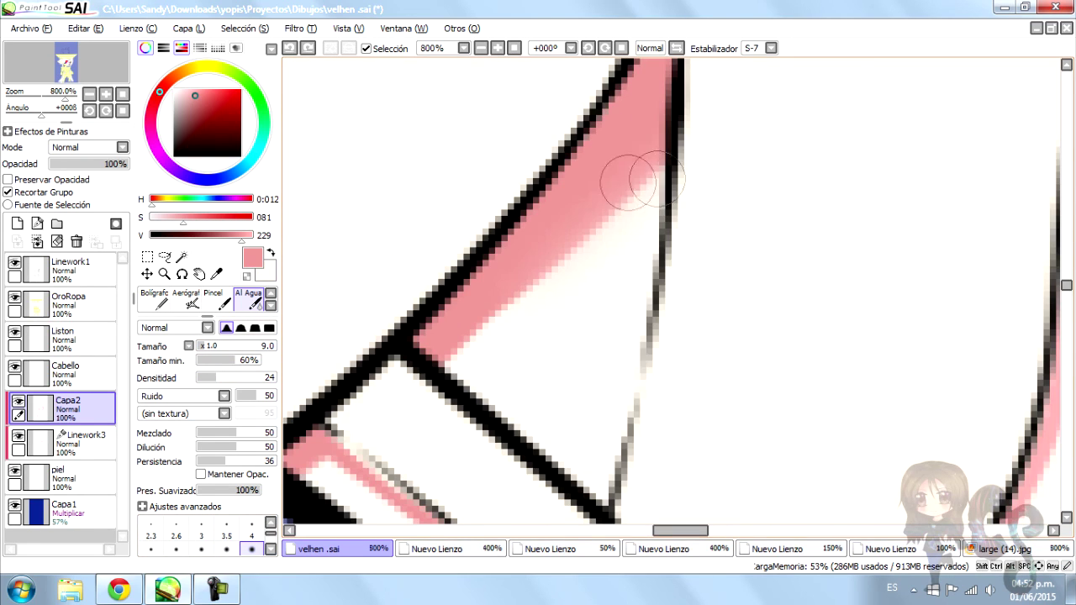
left_click_drag(629, 200, 613, 229)
mouse_move(660, 176)
left_mouse_down()
mouse_move(485, 368)
mouse_move(504, 330)
mouse_move(553, 293)
left_mouse_up()
scroll(504, 287, "up", 2)
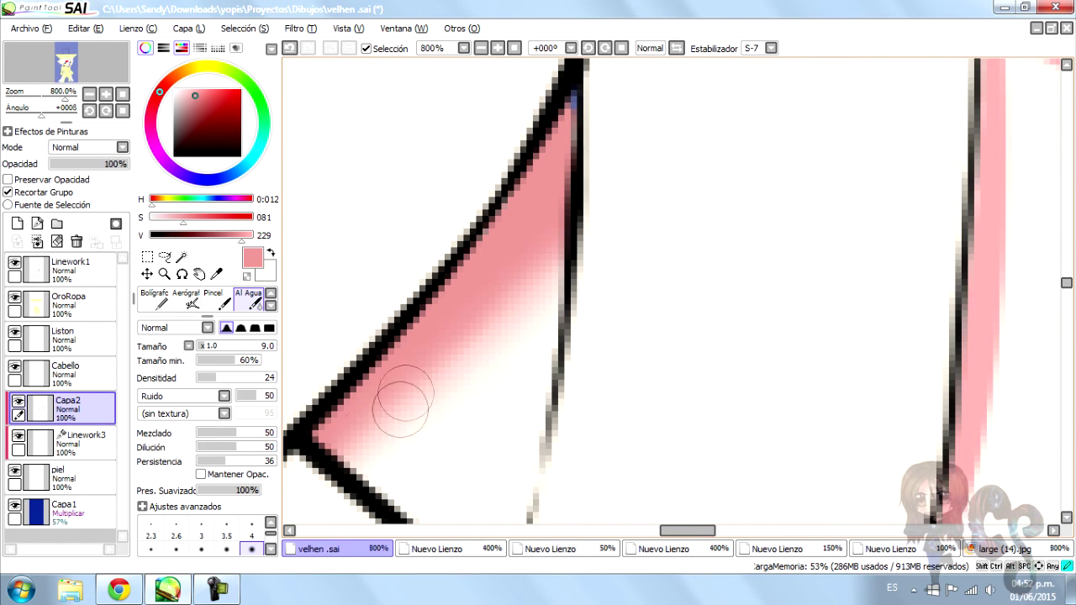
scroll(404, 384, "down", 4)
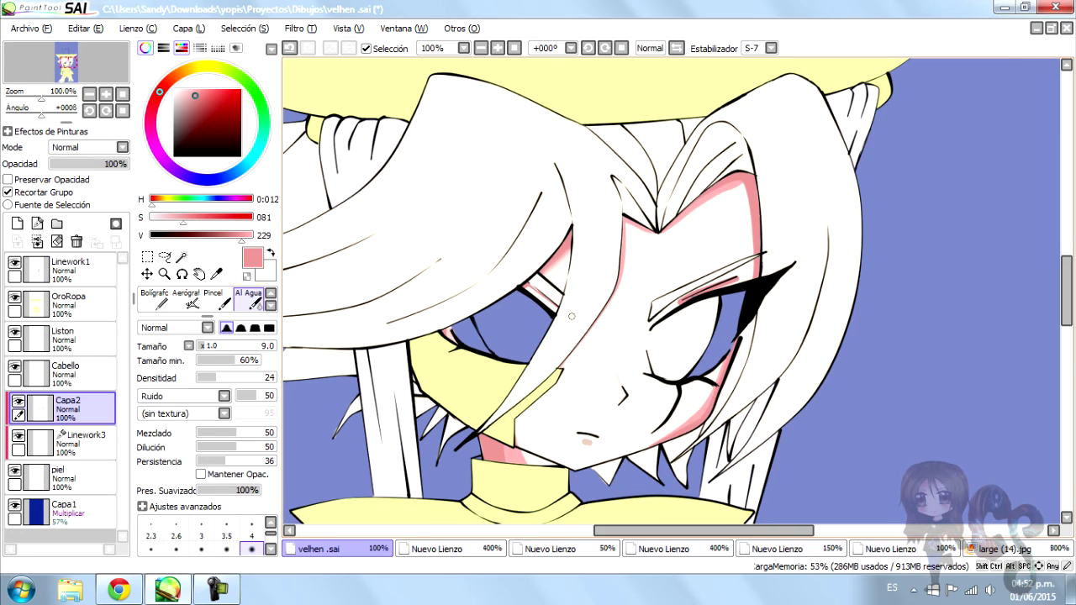
scroll(580, 291, "up", 2)
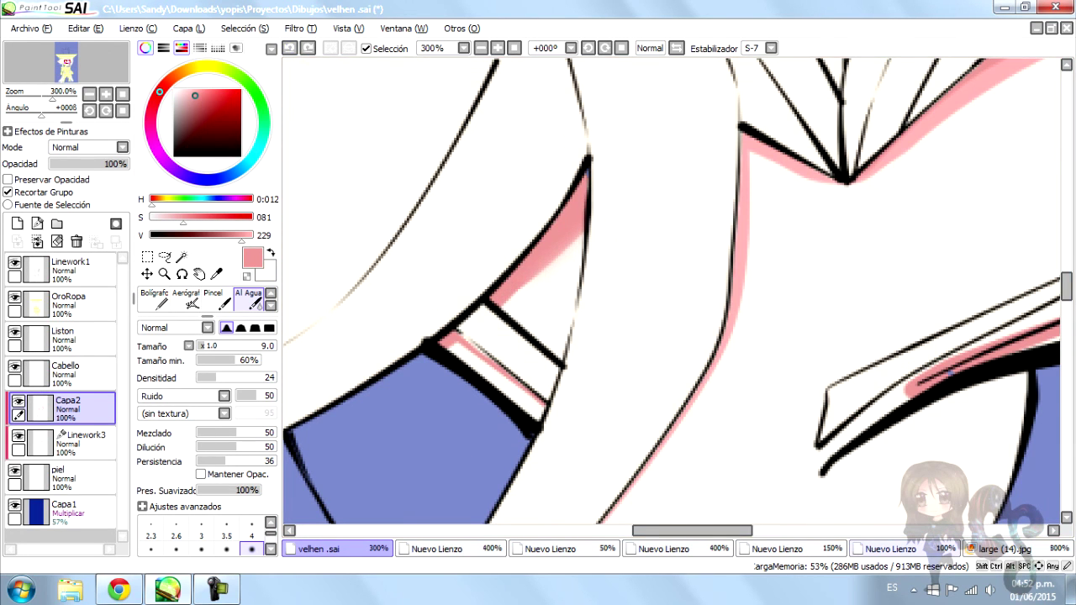
Examine the skin and face shading in the reference image large (14).jpg and return to the velhen drawing
left_click(1009, 549)
scroll(548, 339, "down", 3)
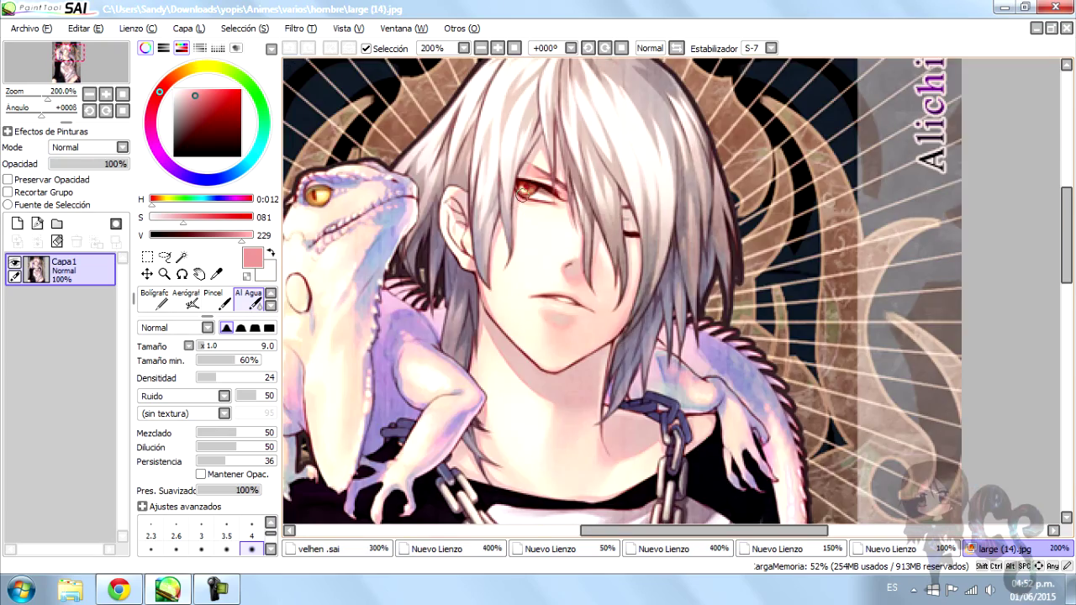
scroll(529, 317, "up", 3)
scroll(534, 228, "down", 3)
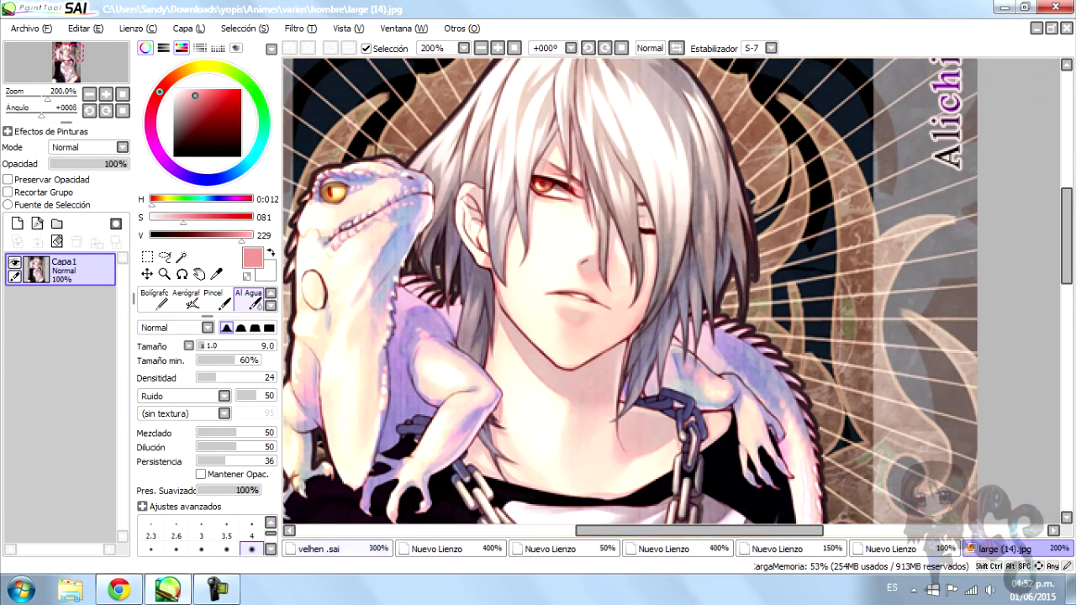
left_click(323, 549)
Soften the pink shadows around the half-covered eye's brow with Al Agua at size 9 and the Desenf. brush at size 16
scroll(429, 362, "up", 2)
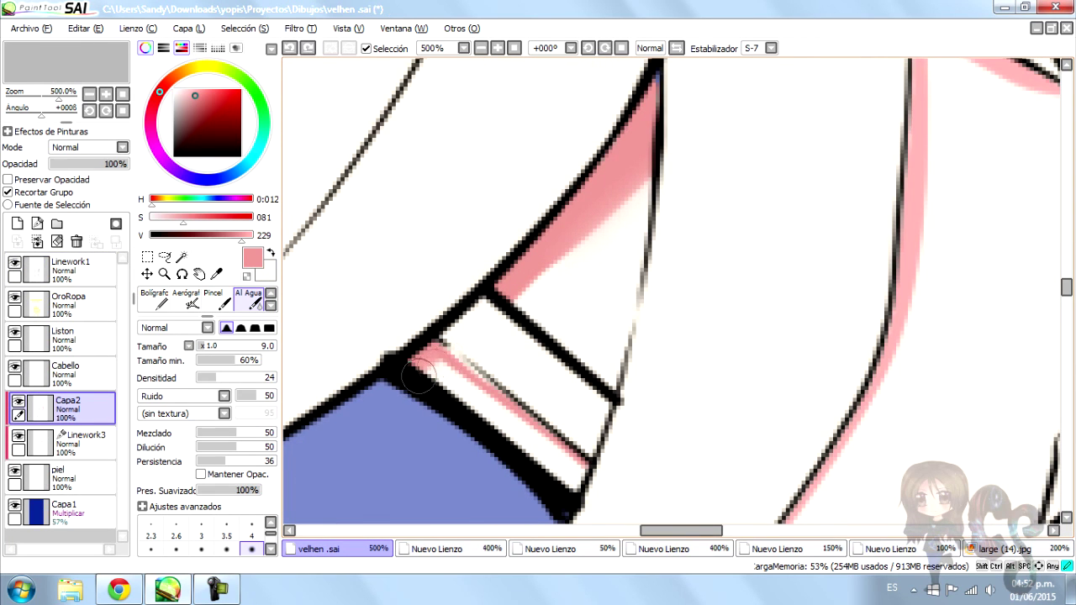
left_click(271, 305)
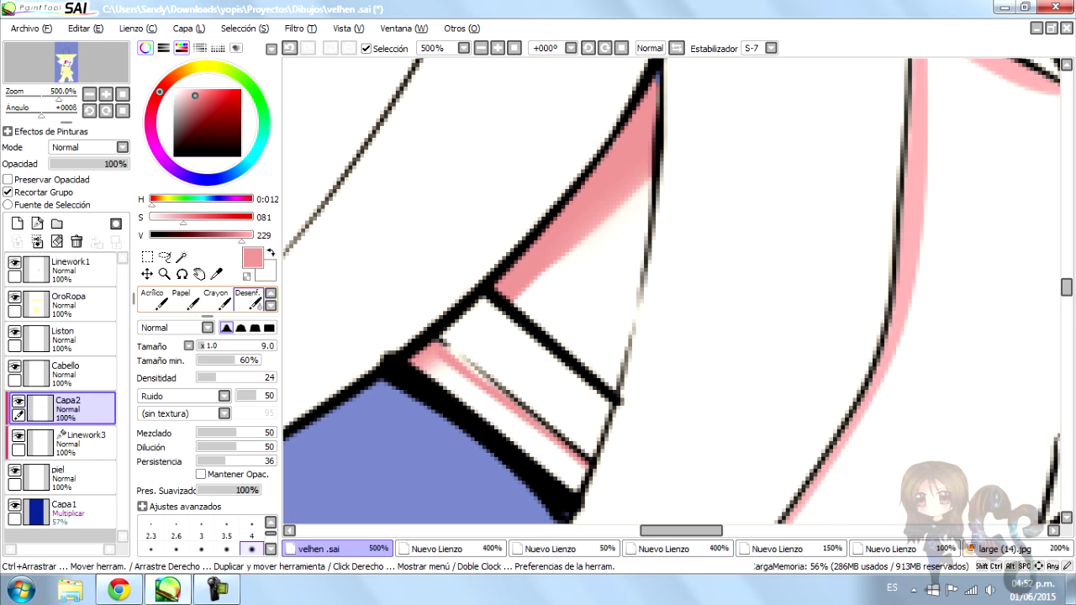
left_click(249, 299)
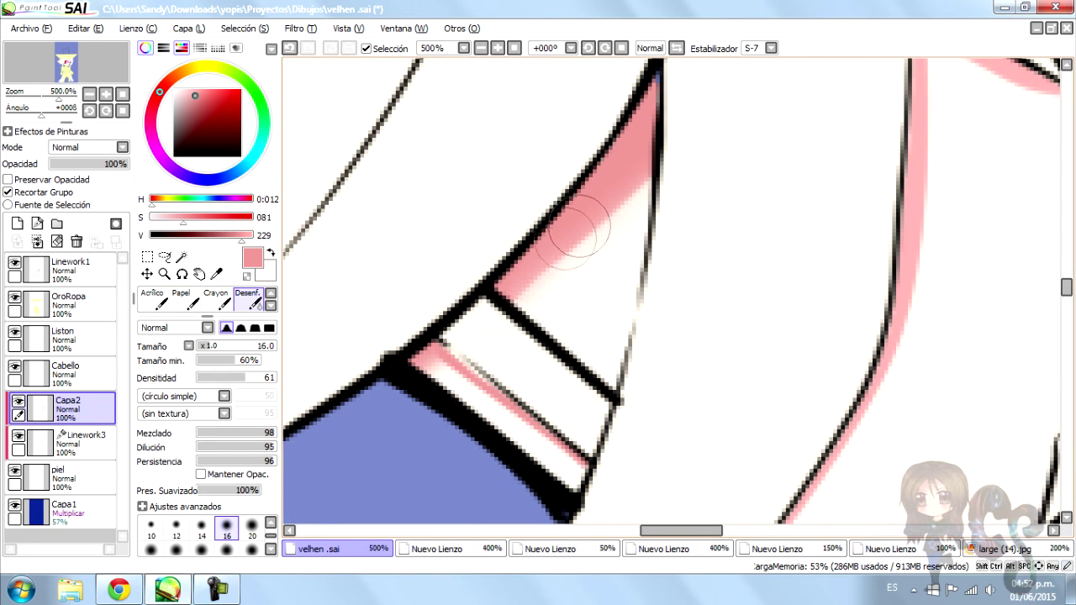
scroll(522, 301, "down", 4)
scroll(735, 219, "up", 3)
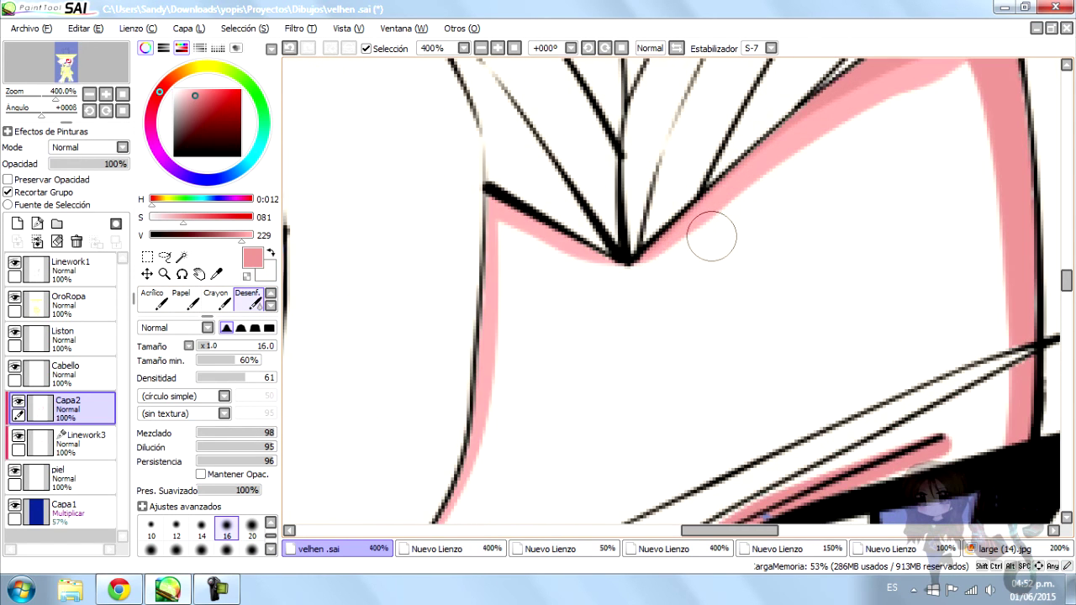
Pick a darker red with saturation 81 and value 168 on Linework3 and convert it from linework to a normal layer
left_click(80, 444)
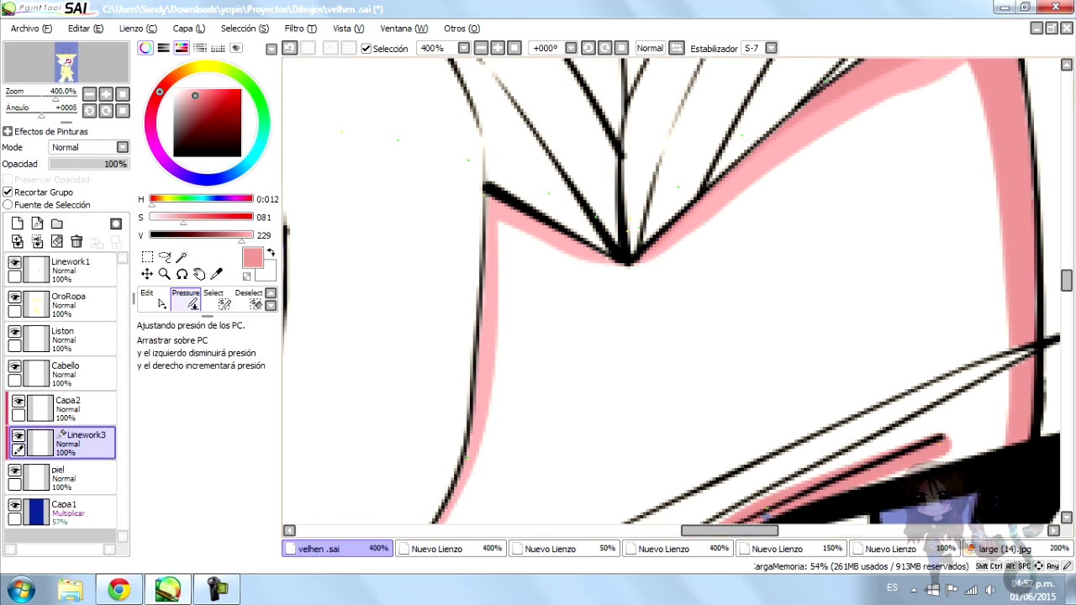
scroll(215, 298, "down", 2)
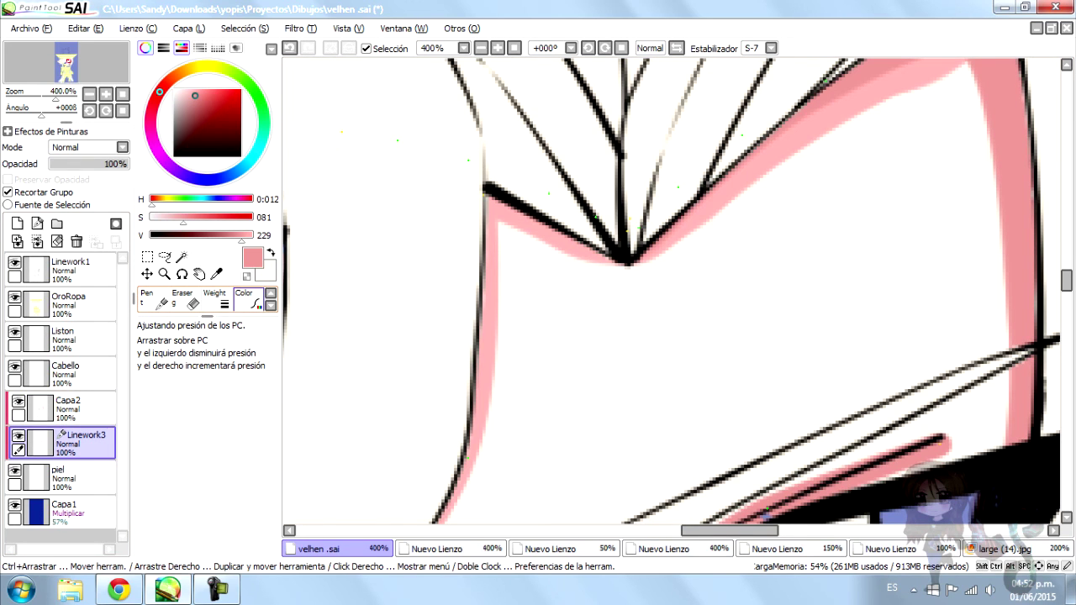
left_click(245, 299)
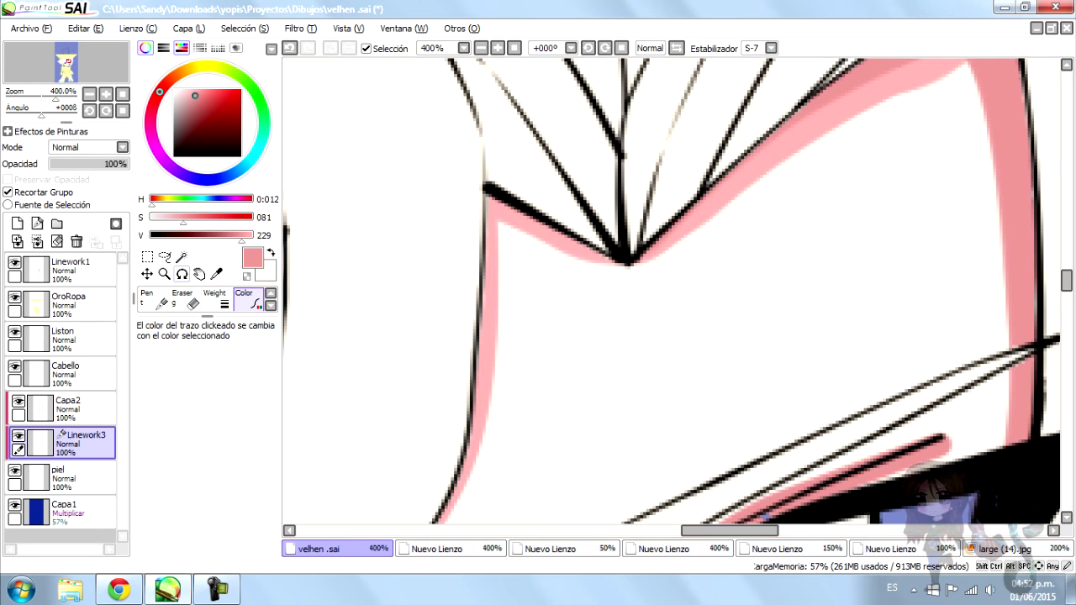
left_click(195, 112)
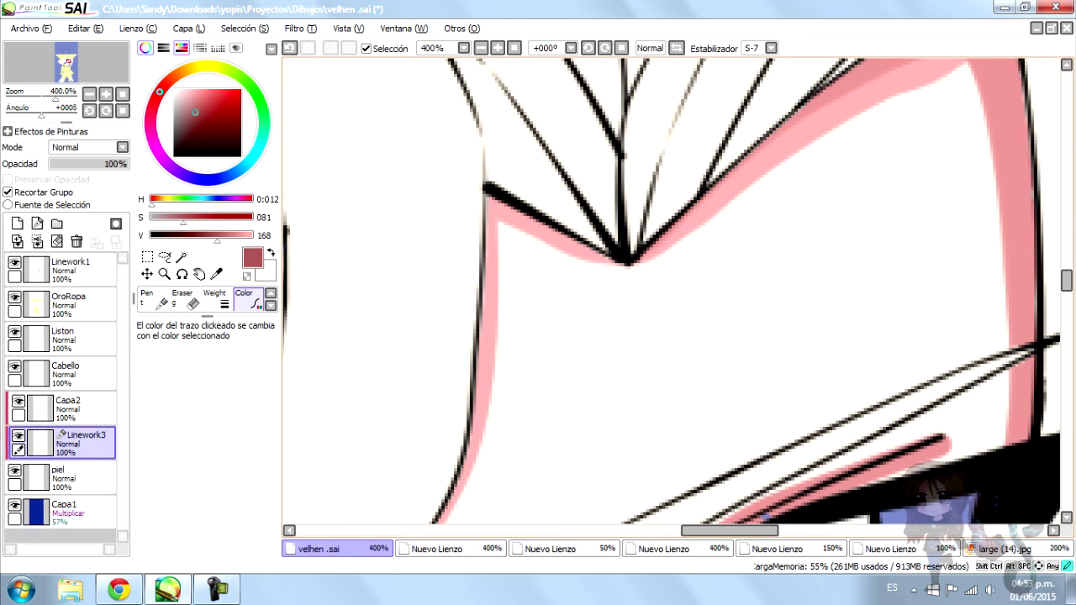
scroll(206, 299, "down", 2)
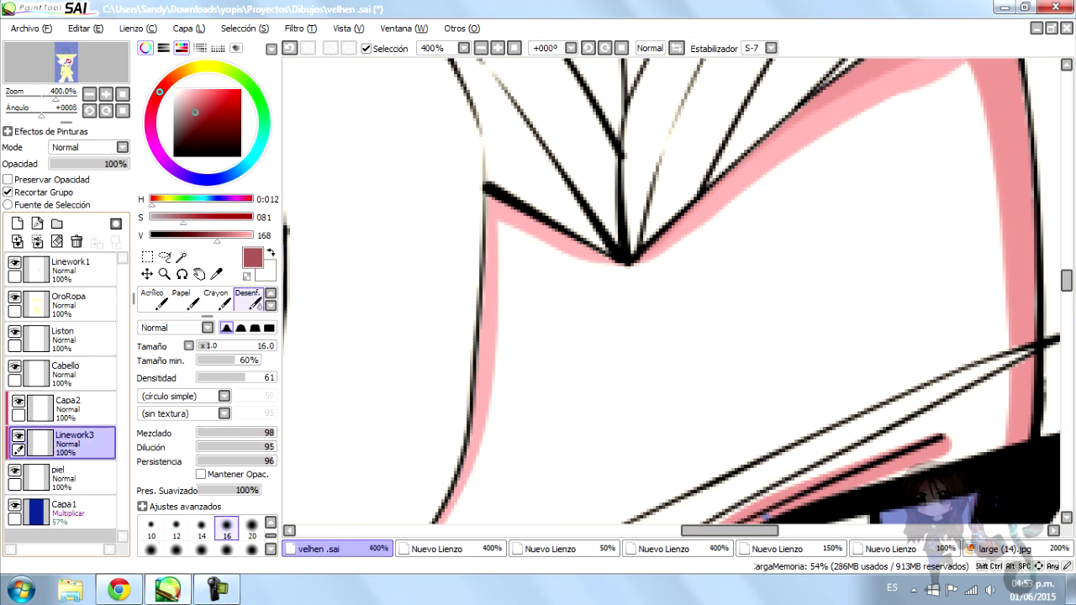
Blur the forehead shadow and its corner under the hair on Linework3 and Capa2 with the Desenf. brush at size 16
scroll(551, 235, "down", 1)
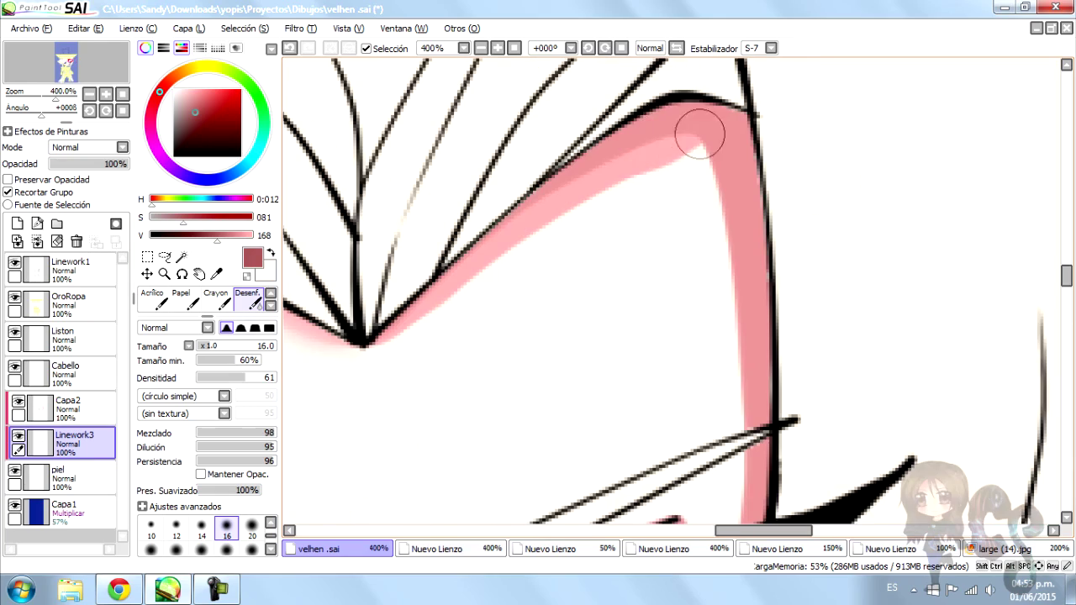
scroll(744, 145, "up", 1)
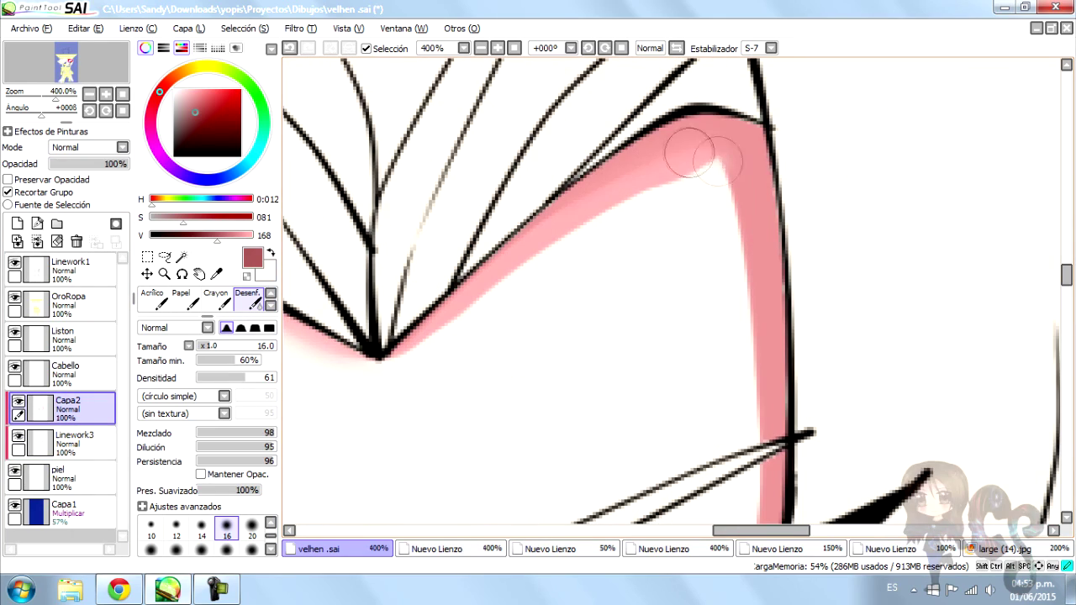
scroll(673, 190, "down", 1)
scroll(670, 193, "up", 1)
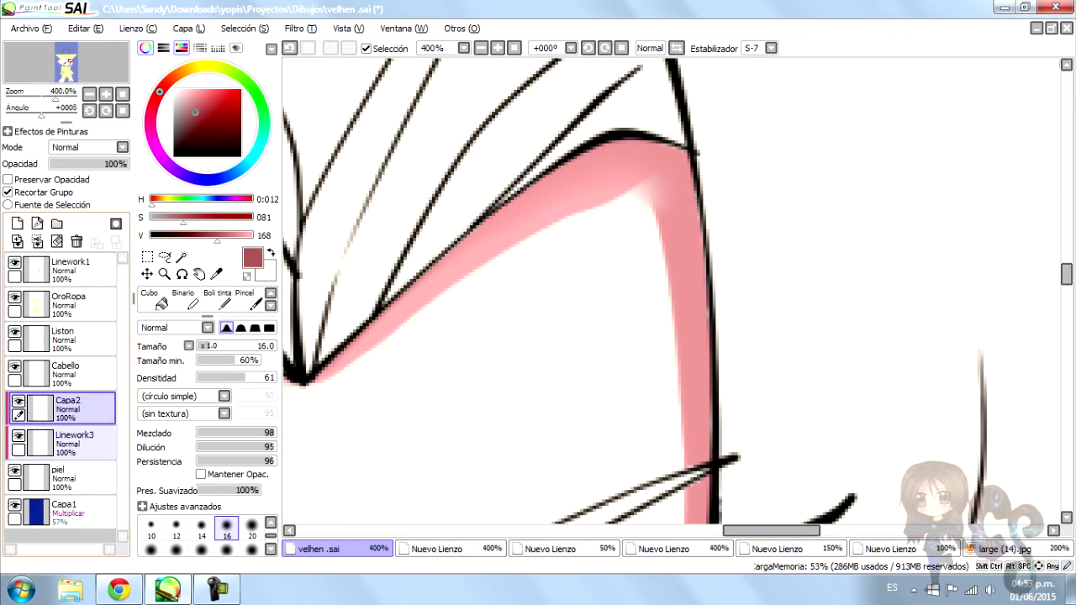
scroll(670, 193, "up", 1)
scroll(639, 168, "down", 4)
Smooth the forehead shadow's corner on Linework3 with the Pincel brush at size 9 and sample its pink
key("b")
scroll(697, 180, "up", 2)
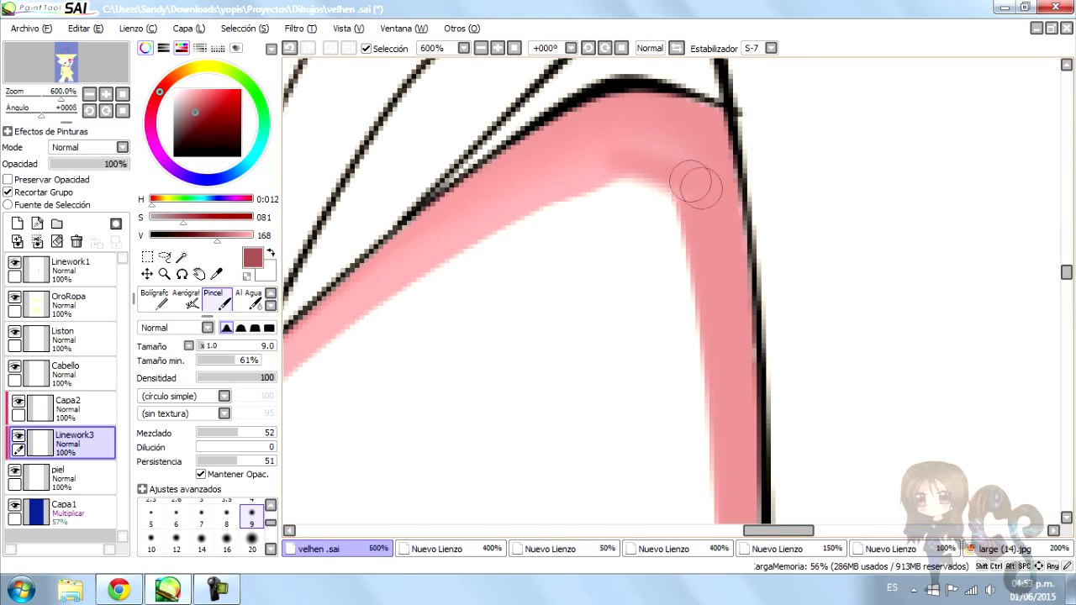
left_click(697, 180, "alt")
scroll(673, 276, "up", 2)
scroll(704, 128, "down", 2)
Blend the pink shadows at the temple and above the open eye's lid with the Al Agua brush at size 9
key("c")
scroll(705, 128, "up", 3)
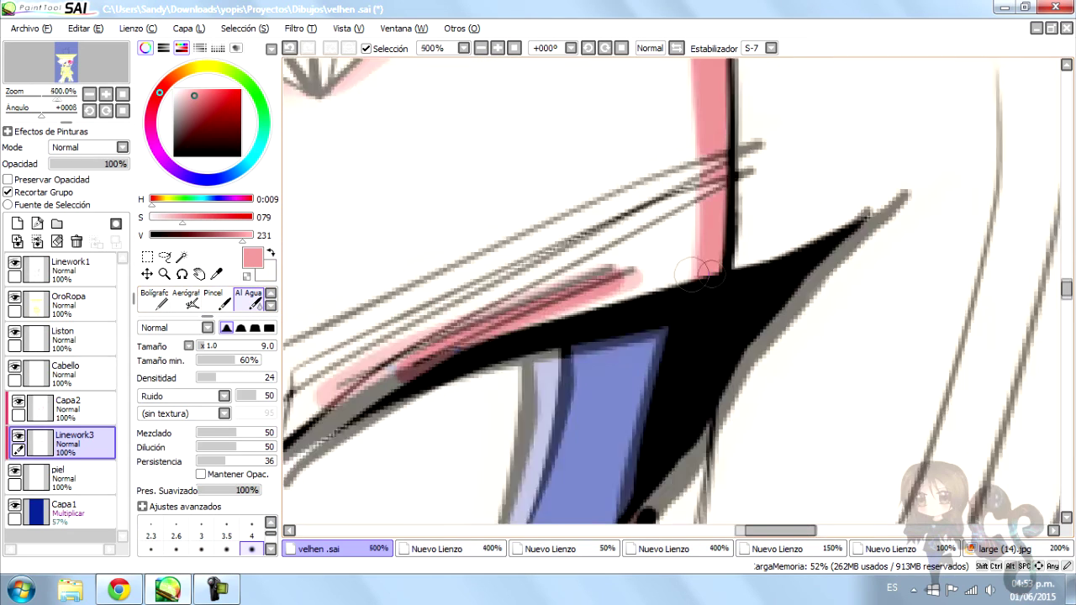
scroll(586, 303, "down", 3)
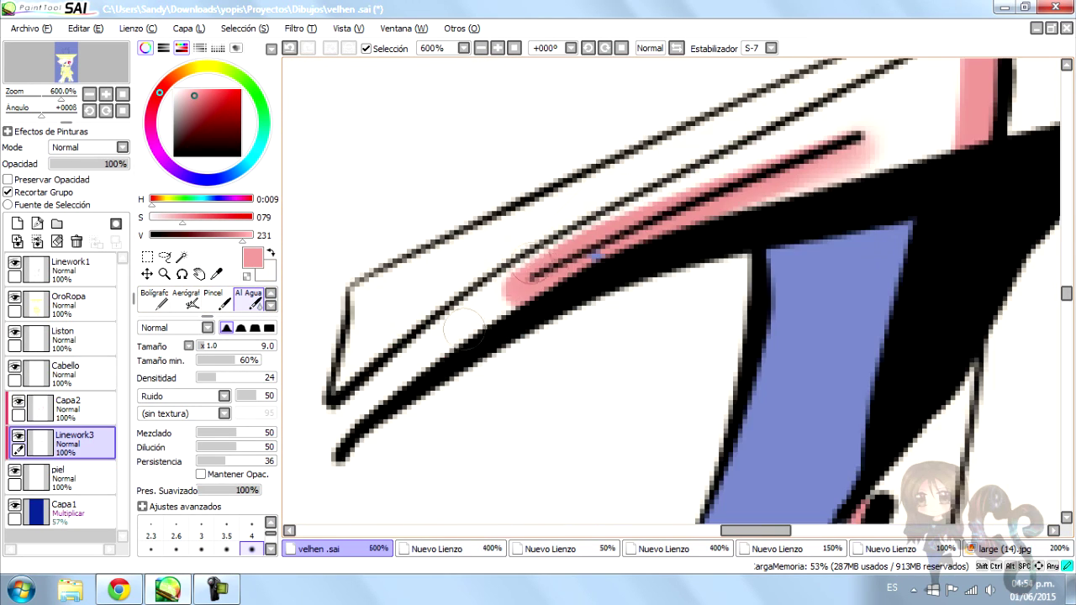
scroll(597, 303, "up", 3)
scroll(608, 301, "down", 3)
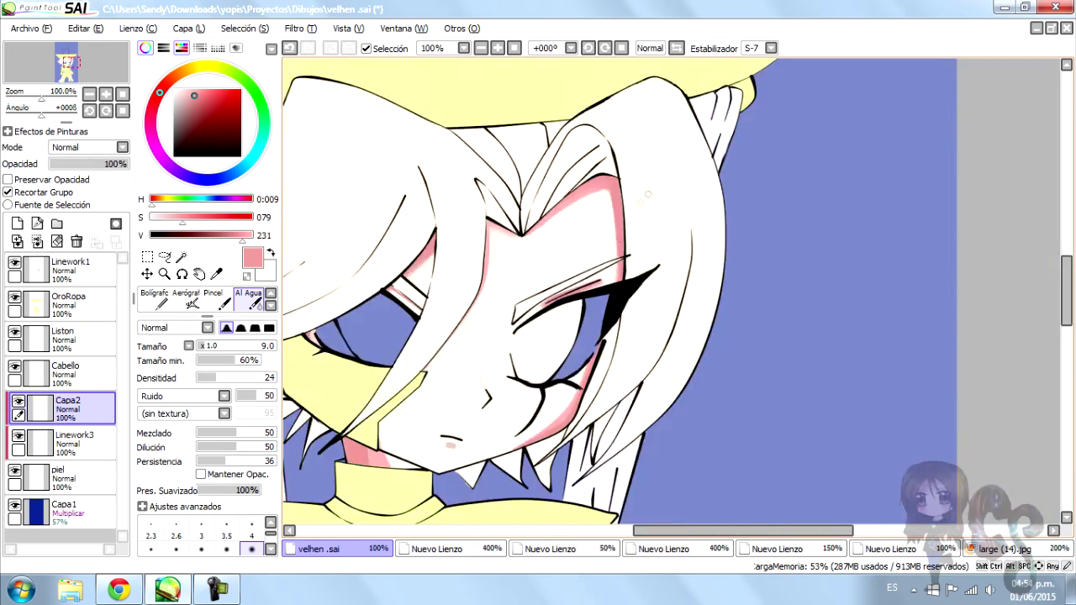
Blend the two pink shadow tones along the cheek and jaw beside the open eye with the Al Agua brush
scroll(624, 262, "up", 3)
scroll(457, 351, "down", 1)
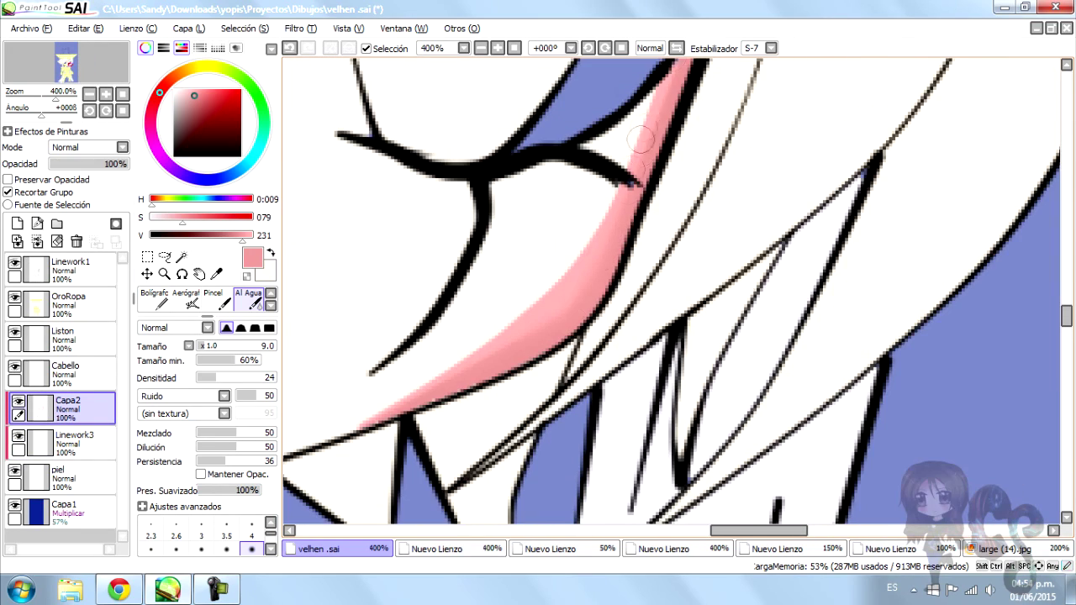
key("Down")
scroll(522, 308, "down", 2)
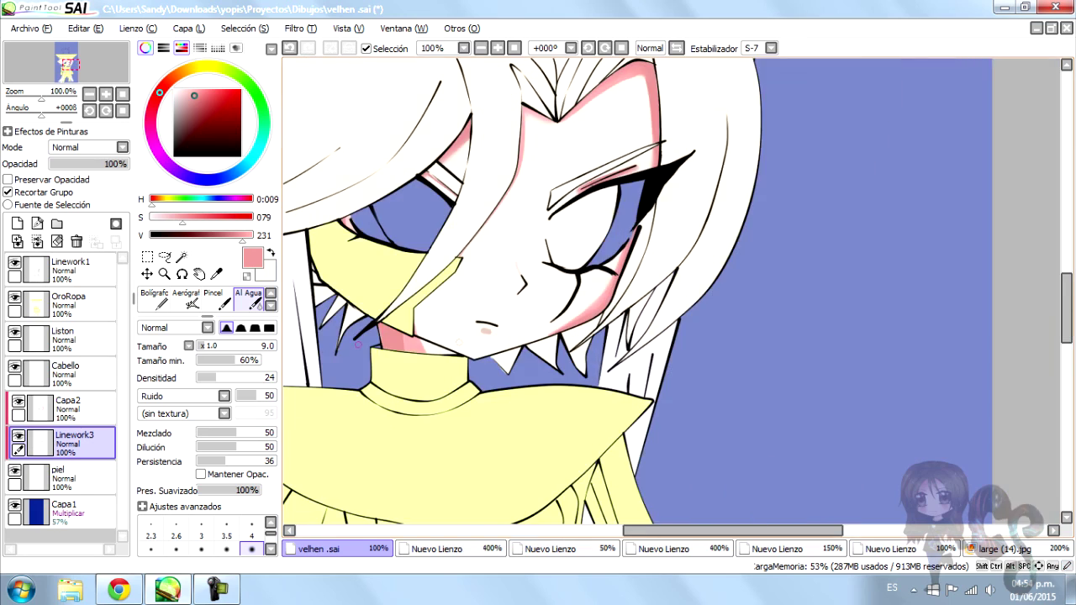
Trim the edge of the pink lip mark below the mouth on Capa2 with the eraser at size 8
key("Up")
scroll(527, 360, "up", 3)
key("e")
scroll(515, 358, "up", 3)
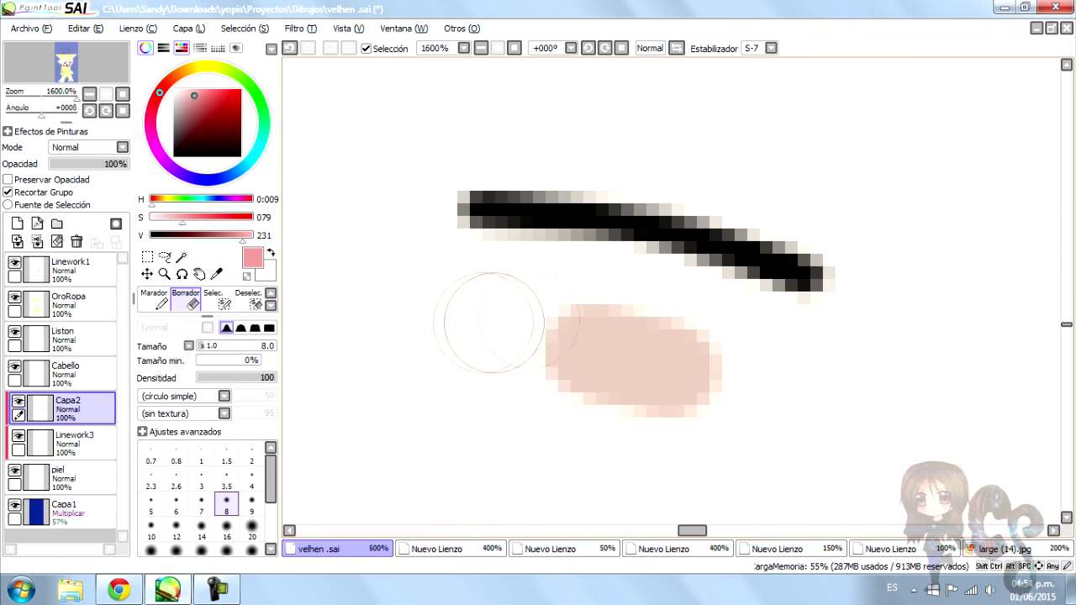
Blend the pink neck shading under the chin with the Al Agua brush, working on the Linework3 layer
key("Down")
key("c")
scroll(589, 295, "down", 5)
scroll(608, 236, "up", 3)
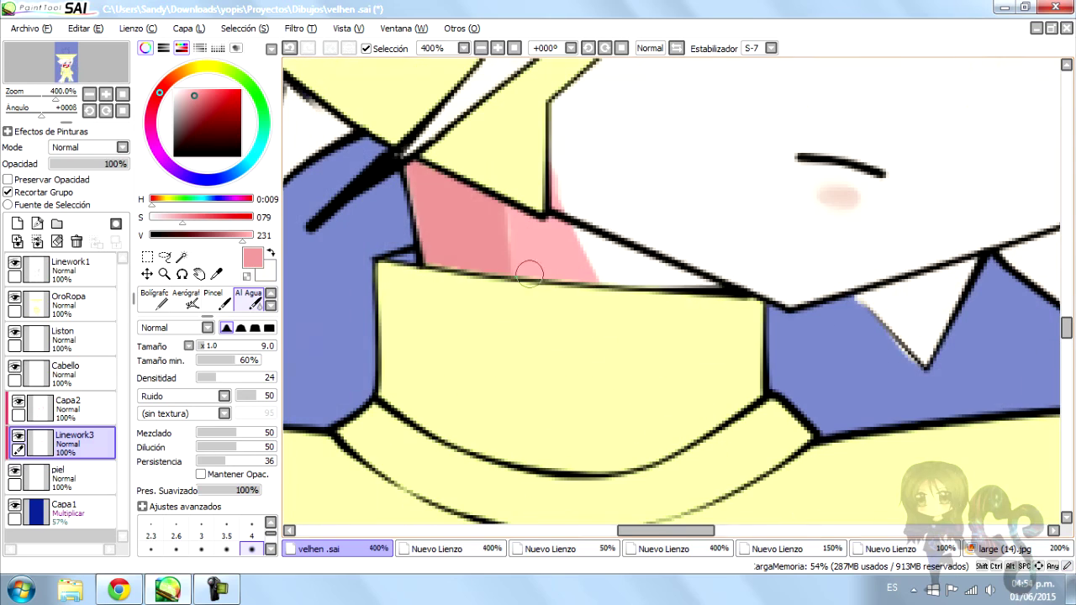
key("Up")
key("Down")
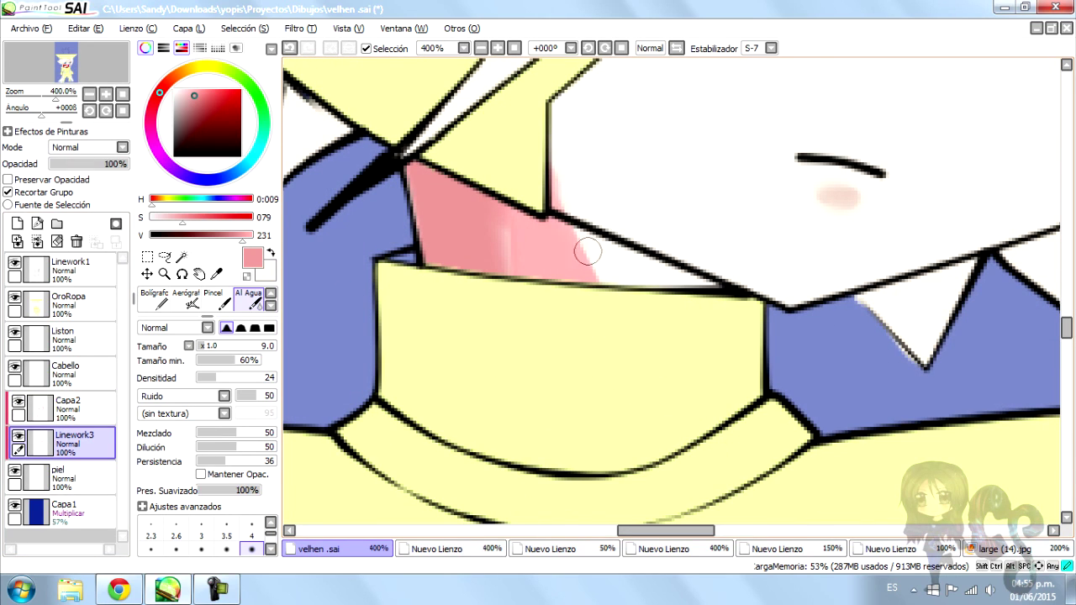
Blend the hard edges of the pink shading on both hands below the sleeve cuffs with the Al Agua brush
scroll(511, 172, "down", 4)
scroll(359, 351, "up", 5)
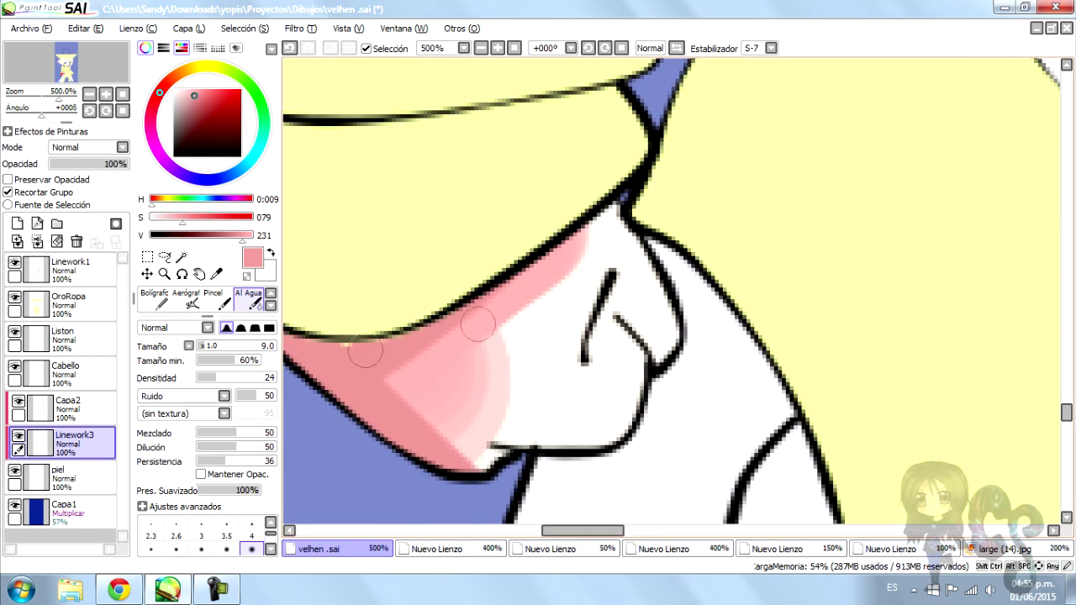
key("Up")
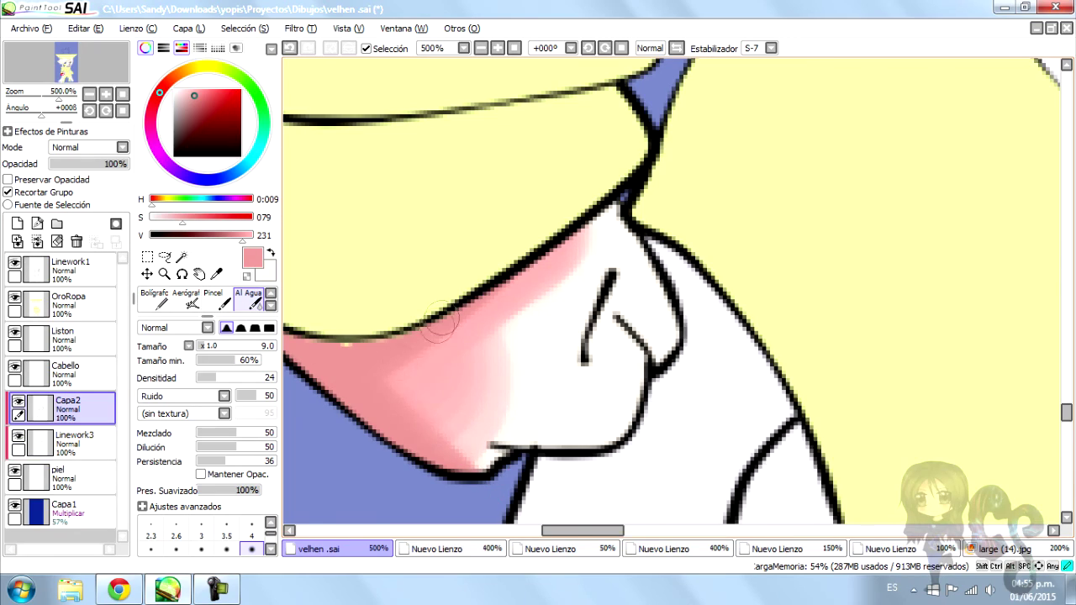
scroll(403, 367, "down", 5)
scroll(471, 378, "up", 6)
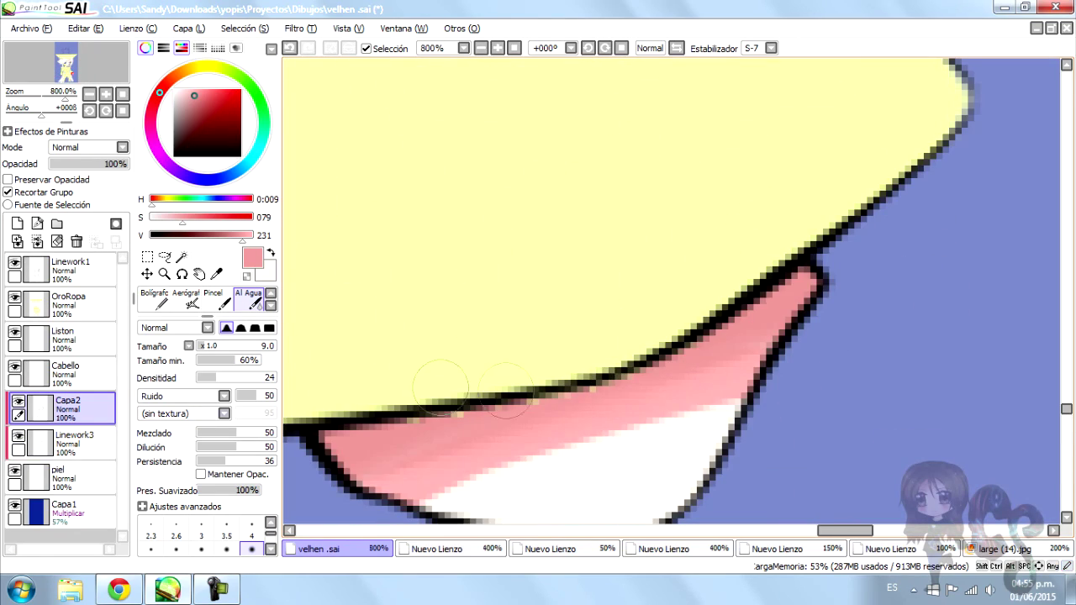
Set the Linework3 layer's opacity to 71%
key("Down")
scroll(506, 391, "down", 6)
scroll(532, 310, "up", 3)
scroll(532, 309, "up", 1)
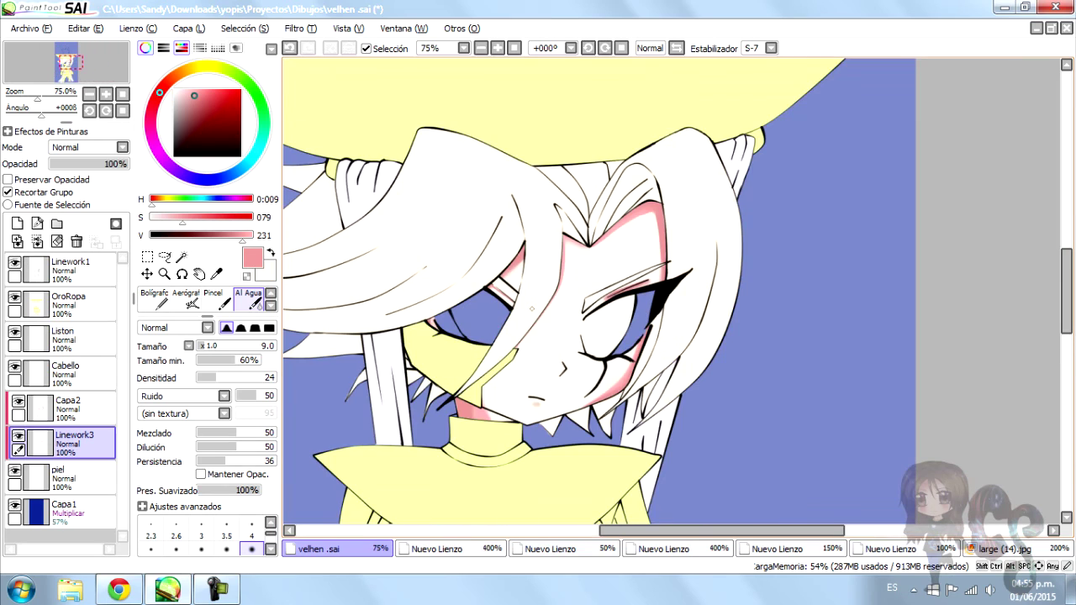
mouse_move(128, 164)
left_mouse_down()
mouse_move(105, 164)
mouse_move(131, 164)
left_mouse_up()
Try several other blending modes on the Capa2 layer and return it to Normal
key("Up")
left_click(84, 147)
left_click(75, 173)
scroll(123, 147, "down", 2)
left_click(85, 147)
left_click(64, 220)
left_click(84, 147)
scroll(84, 233, "down", 1)
left_click(76, 244)
left_click(84, 147)
left_click(66, 162)
scroll(588, 294, "down", 2)
scroll(605, 354, "up", 2)
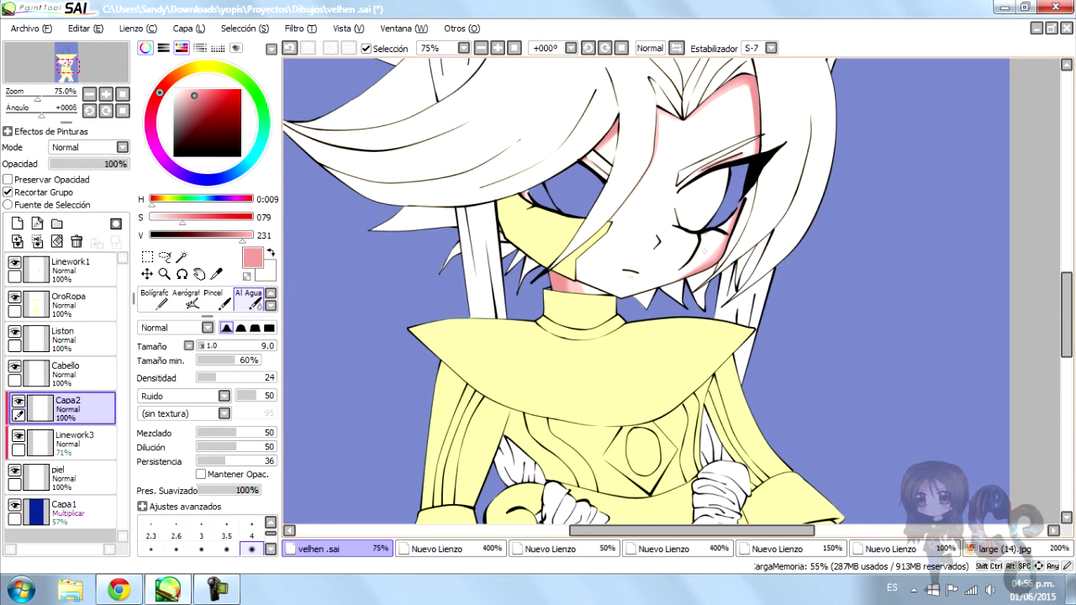
Add a new layer above Capa2, choose the Pincel brush and set the layer's opacity to 44%
left_click(16, 223)
left_click(213, 299)
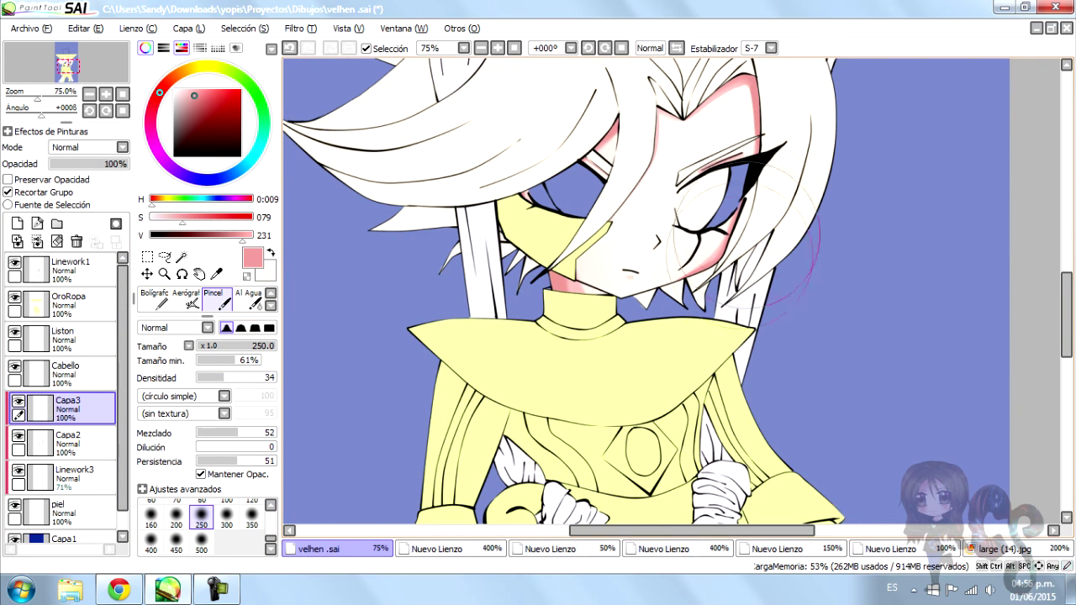
left_click(83, 164)
Reduce the Pincel brush to size 120 and paint soft pink shading over the character's exposed skin, including the leg
scroll(787, 197, "up", 3)
key("bracketleft")
key("bracketleft")
key("bracketleft")
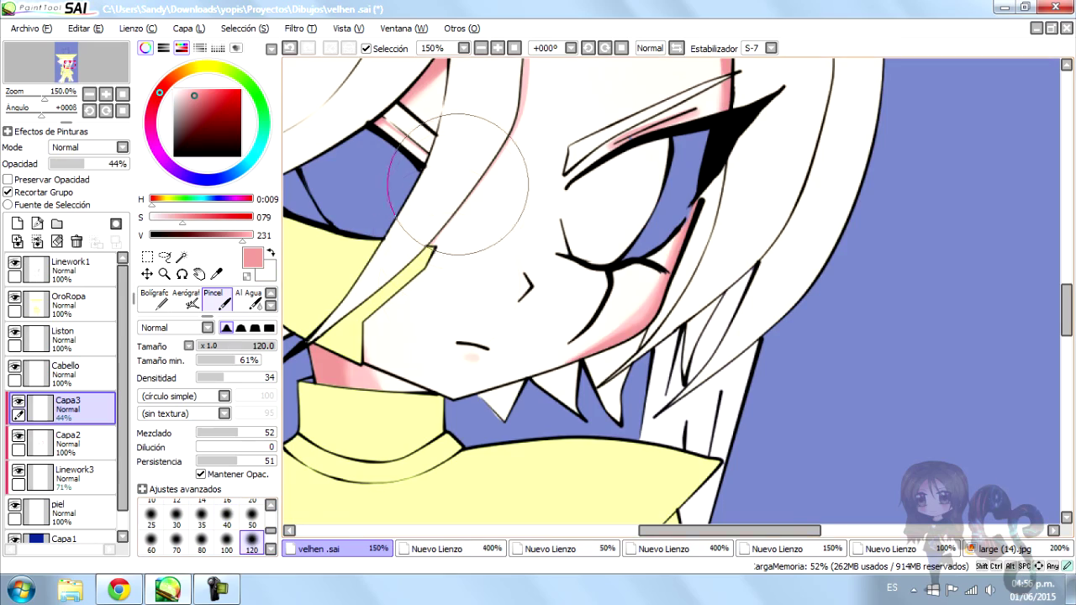
scroll(608, 266, "down", 3)
scroll(529, 280, "up", 2)
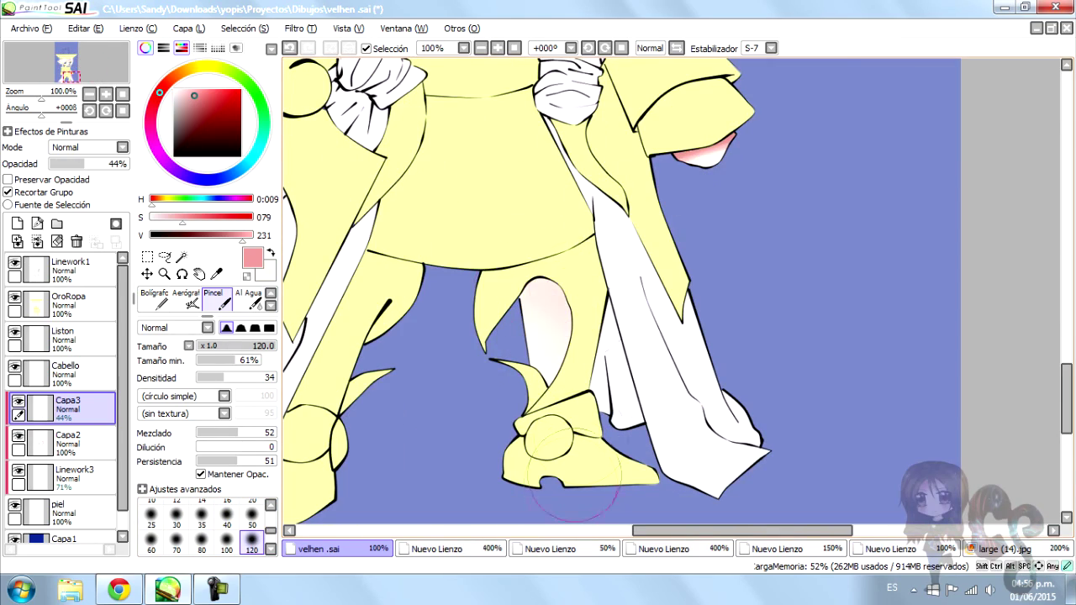
scroll(572, 481, "down", 2)
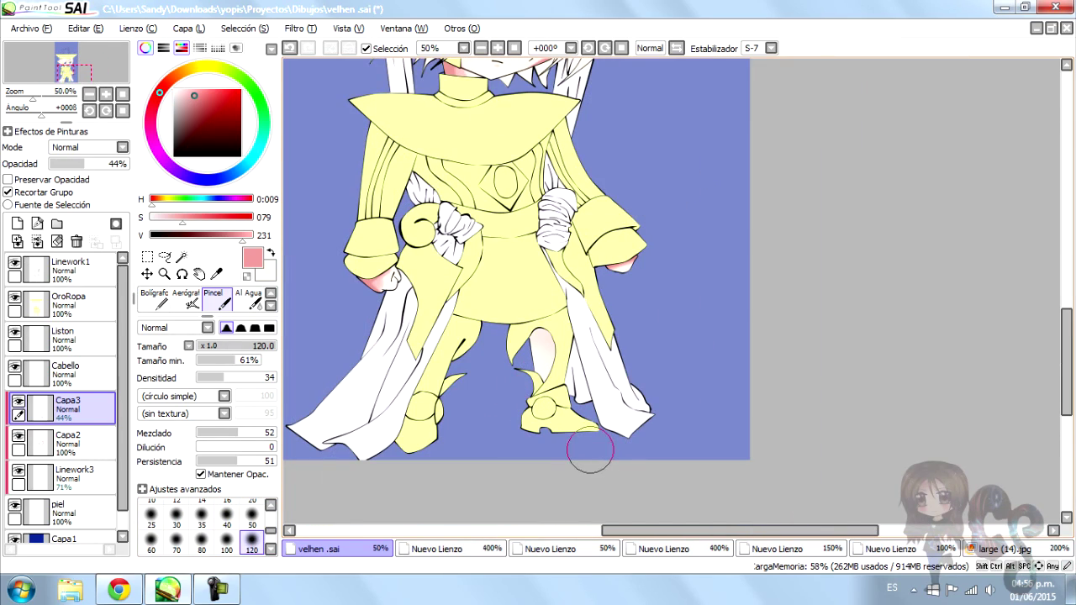
Reduce the brush to size 16 and softly shade the fingers of the hand beside the tunic in pink
scroll(591, 450, "up", 1)
scroll(504, 395, "down", 2)
key("bracketleft")
key("bracketleft")
key("bracketleft")
key("bracketleft")
key("bracketleft")
key("bracketleft")
key("bracketleft")
key("bracketleft")
key("bracketleft")
key("bracketleft")
key("bracketleft")
scroll(360, 348, "up", 5)
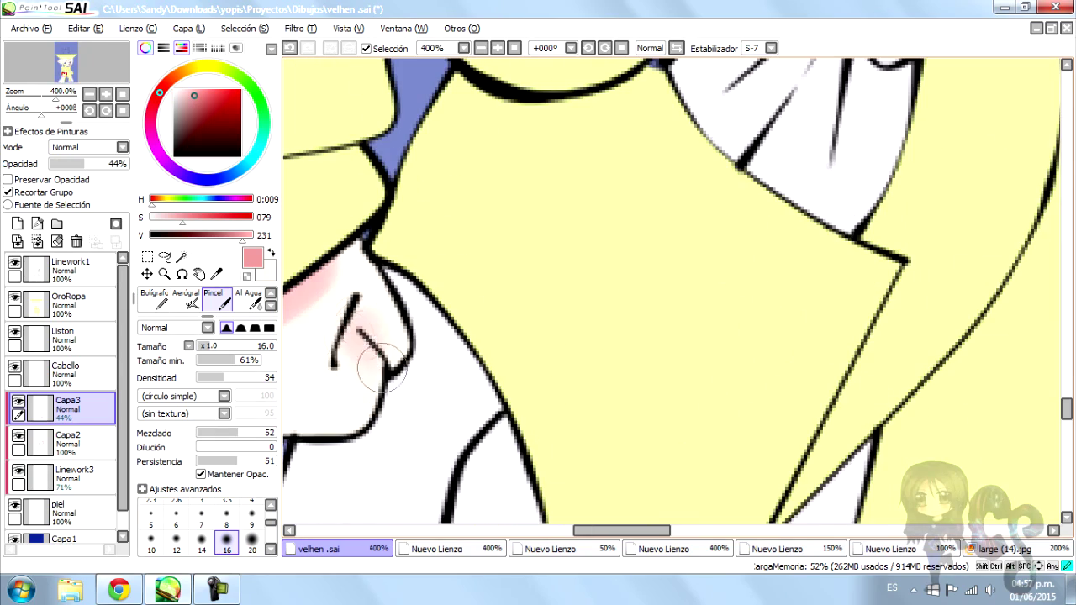
Enlarge the brush to size 20 and on to size 100, and paint a soft pink blush on the cheek below the eye
scroll(360, 330, "down", 3)
scroll(538, 303, "up", 3)
key("bracketright")
key("bracketright")
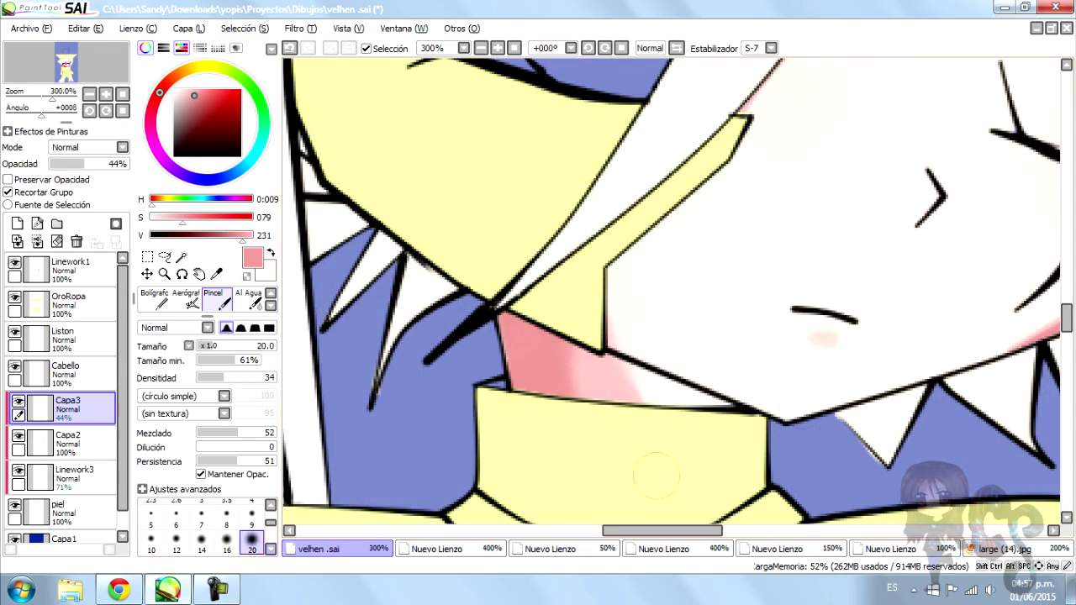
scroll(925, 187, "down", 2)
key("bracketright")
key("bracketright")
key("bracketright")
key("bracketright")
key("bracketright")
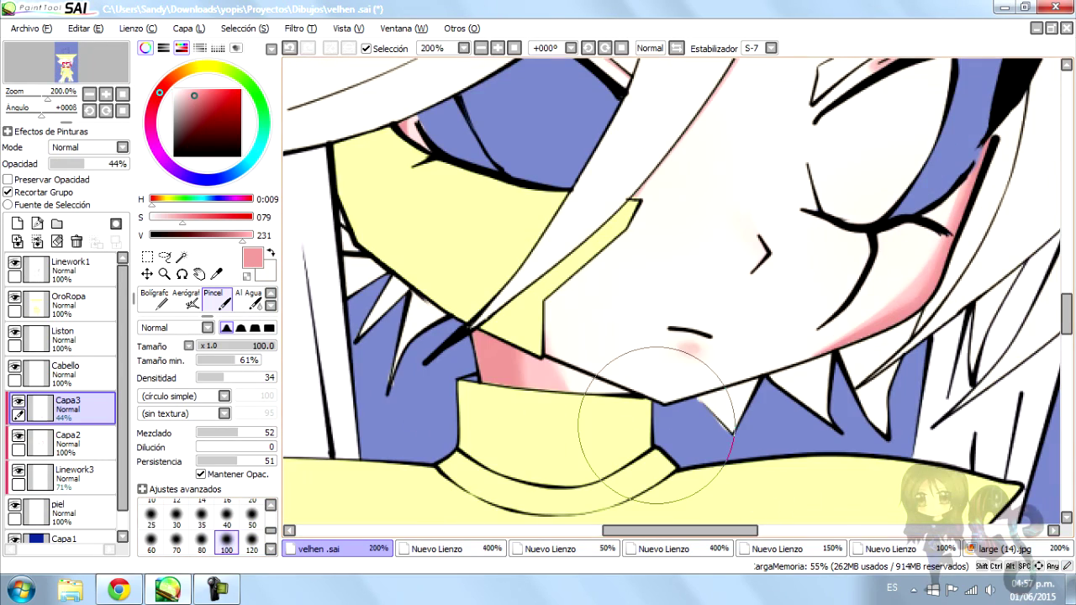
scroll(940, 249, "up", 3)
left_click_drag(940, 249, 782, 227)
Set the drawing colour to white and add a new layer above Capa3 for the cheek highlights
scroll(808, 278, "down", 2)
left_click(173, 89)
scroll(202, 525, "up", 2)
scroll(405, 356, "up", 3)
key("ctrl+shift+n")
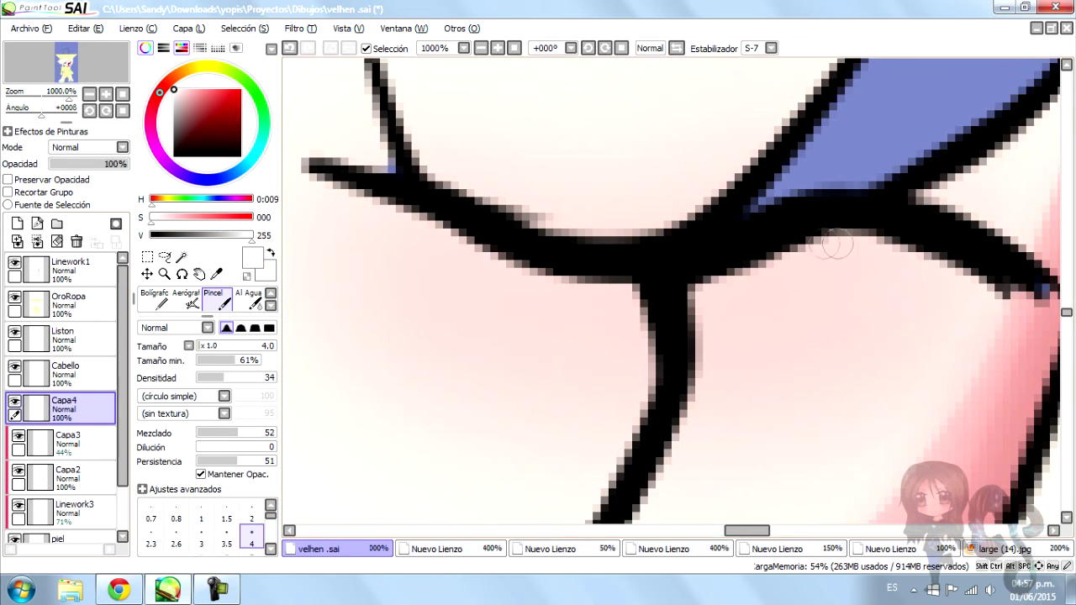
Try white highlight marks on the cheek below the eye using the Boli tinta pen at size 9
scroll(848, 297, "up", 2)
key("e")
left_click(217, 298)
left_click(251, 504)
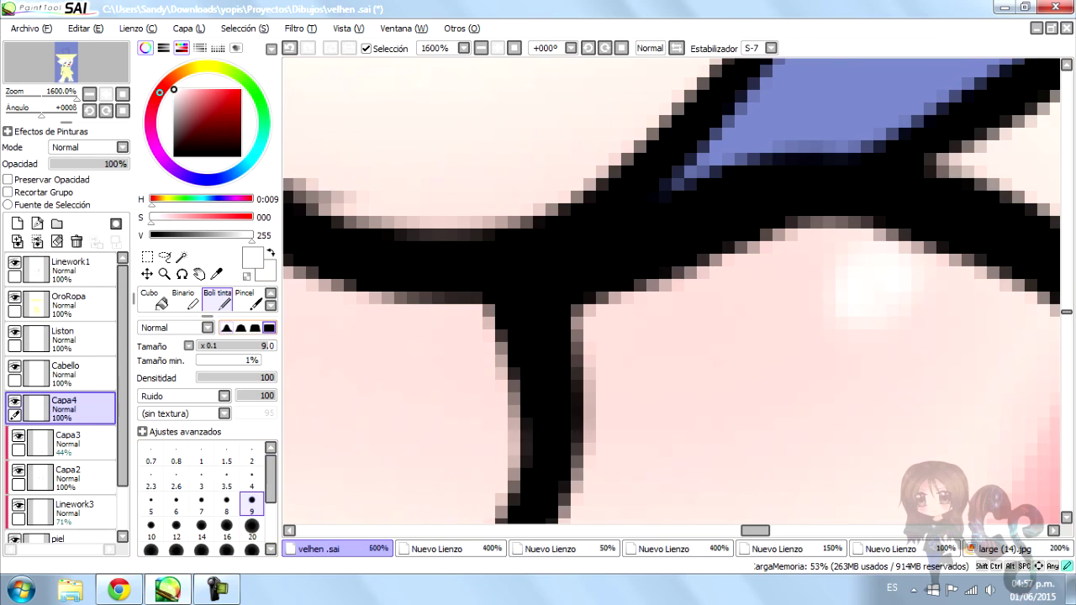
scroll(620, 356, "down", 5)
left_click(224, 396)
left_click(180, 413)
scroll(740, 348, "up", 2)
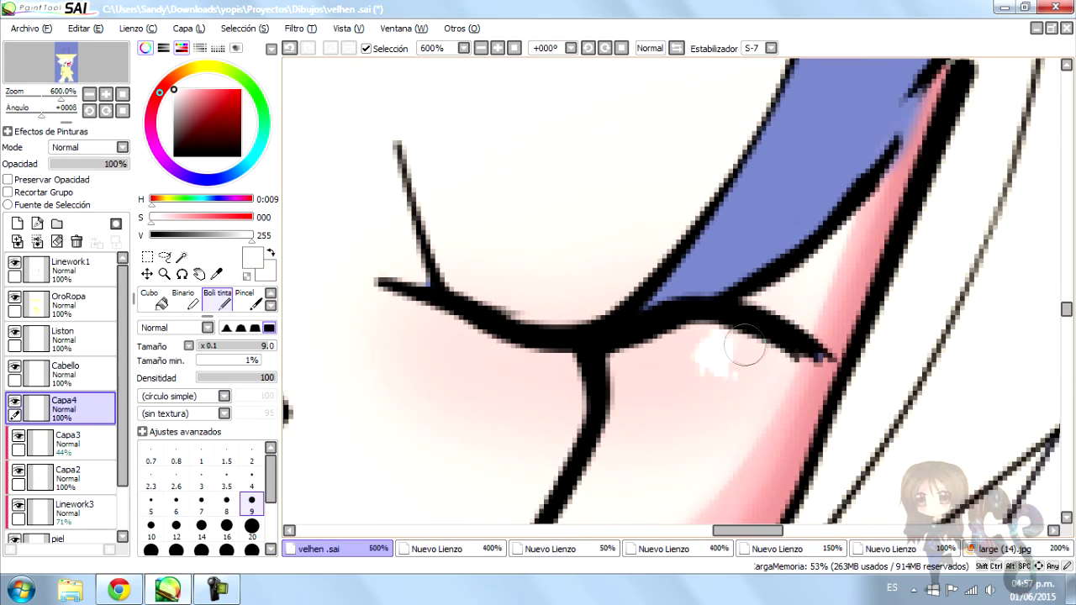
Reduce the Boli tinta pen to size 4 and paint a small white highlight on the cheek just below the eye line
scroll(661, 370, "up", 2)
key("[")
key("[")
key("[")
key("[")
key("[")
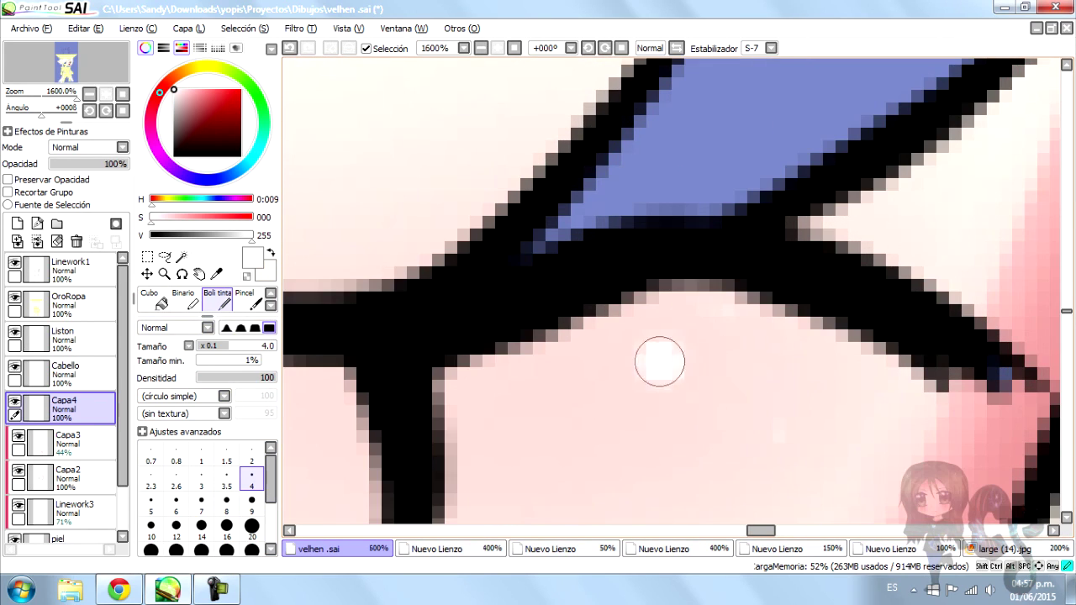
left_click_drag(647, 373, 745, 372)
Blend the white cheek highlights into the skin with the Al Agua brush at sizes 9 and 4
scroll(820, 381, "down", 2)
scroll(820, 382, "down", 2)
key("c")
scroll(745, 367, "up", 4)
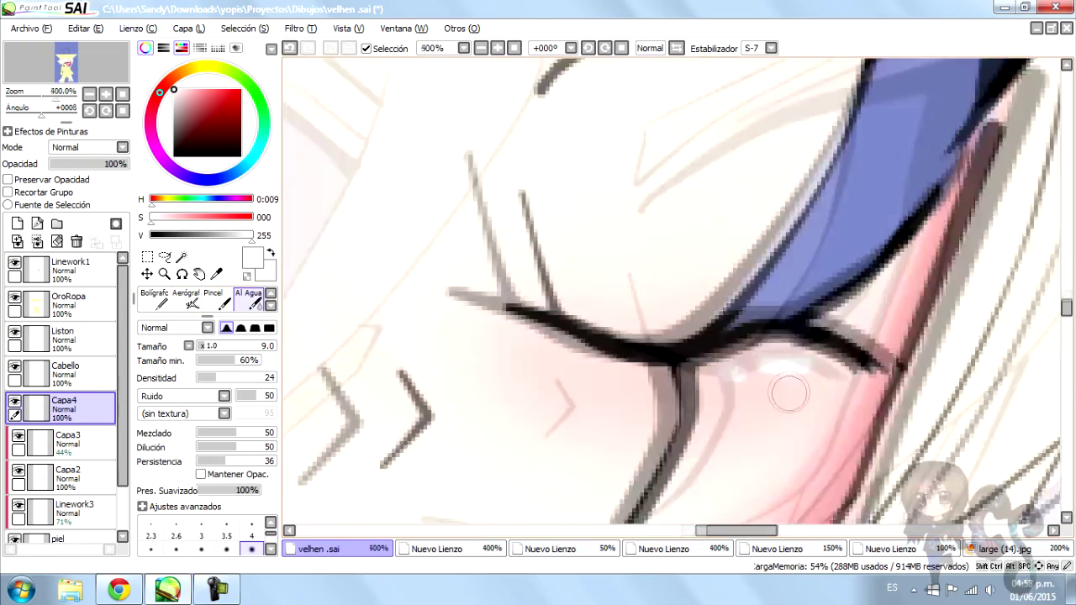
scroll(820, 345, "down", 6)
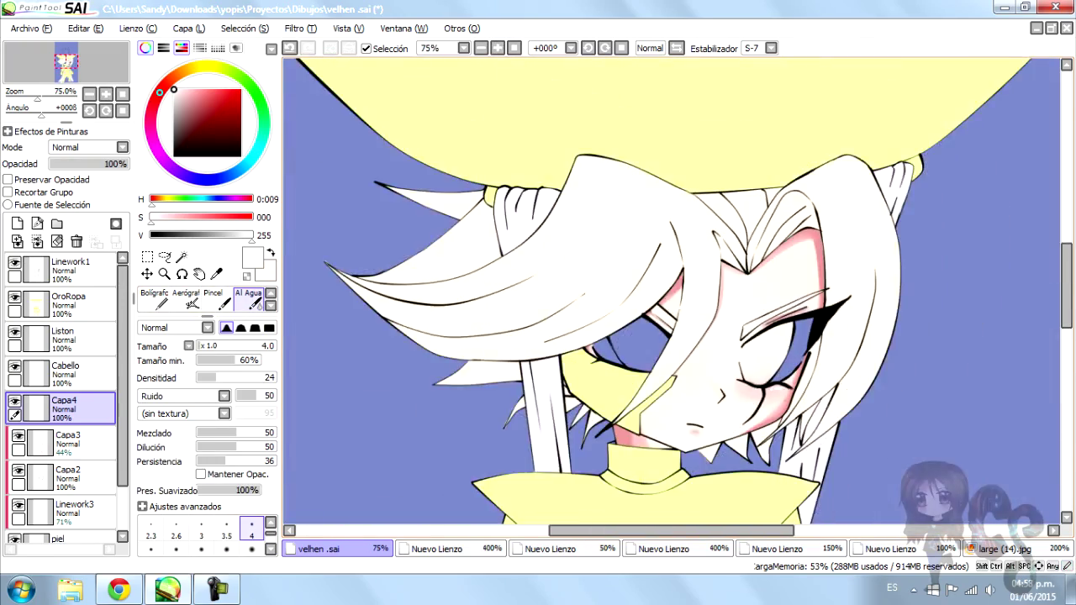
scroll(697, 373, "up", 6)
scroll(723, 356, "down", 3)
scroll(723, 356, "down", 4)
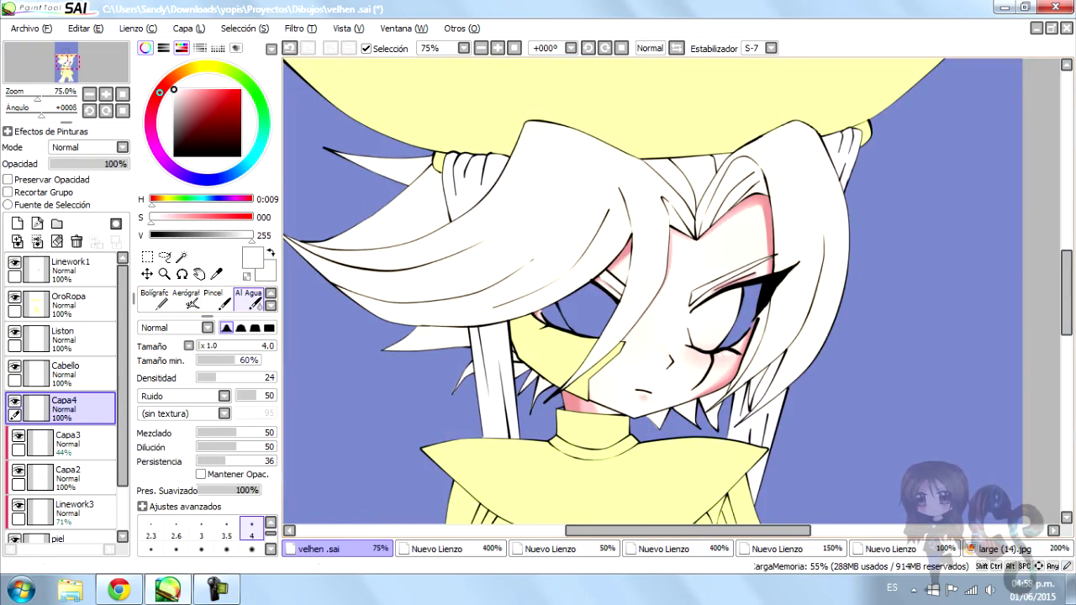
key("m")
scroll(608, 375, "up", 7)
scroll(712, 336, "down", 7)
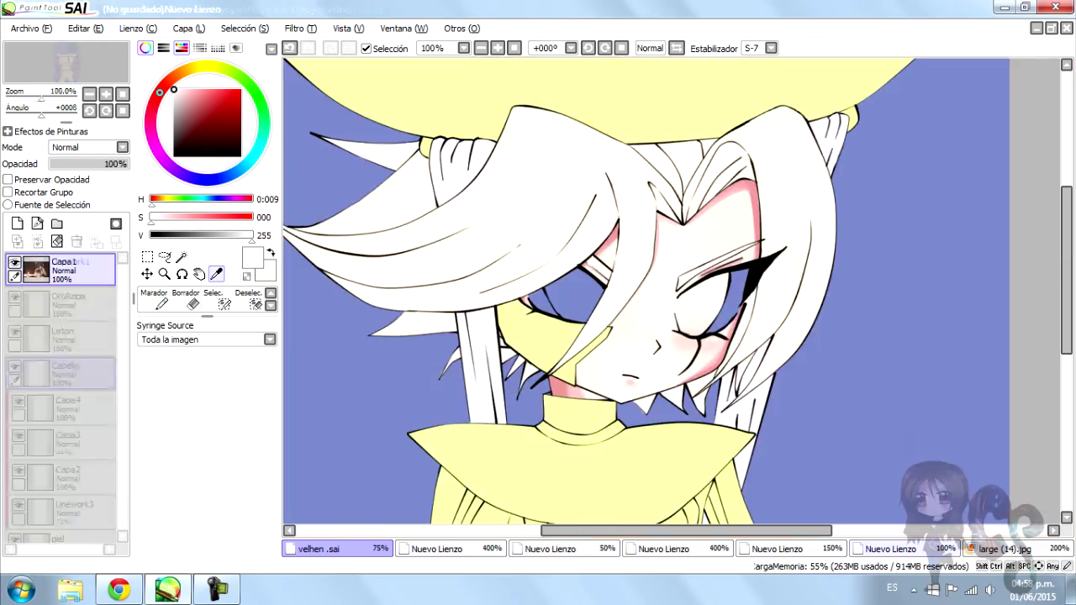
Switch to the large (14).jpg reference image and sample a pale pink shadow colour from the character's hair
key("ctrl+Tab")
key("ctrl+Tab")
scroll(630, 290, "down", 1)
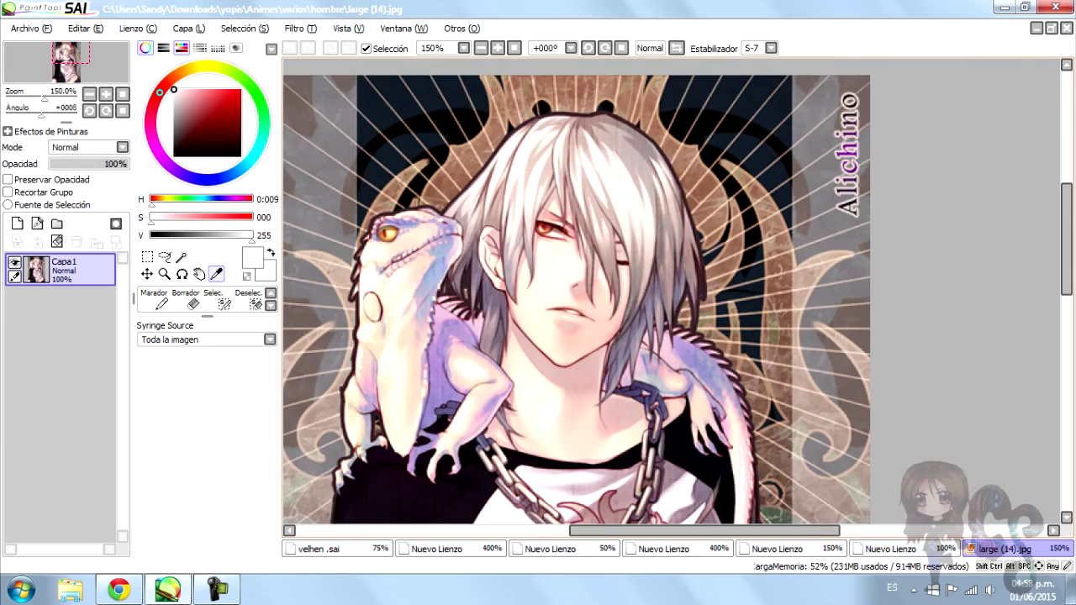
scroll(555, 147, "up", 4)
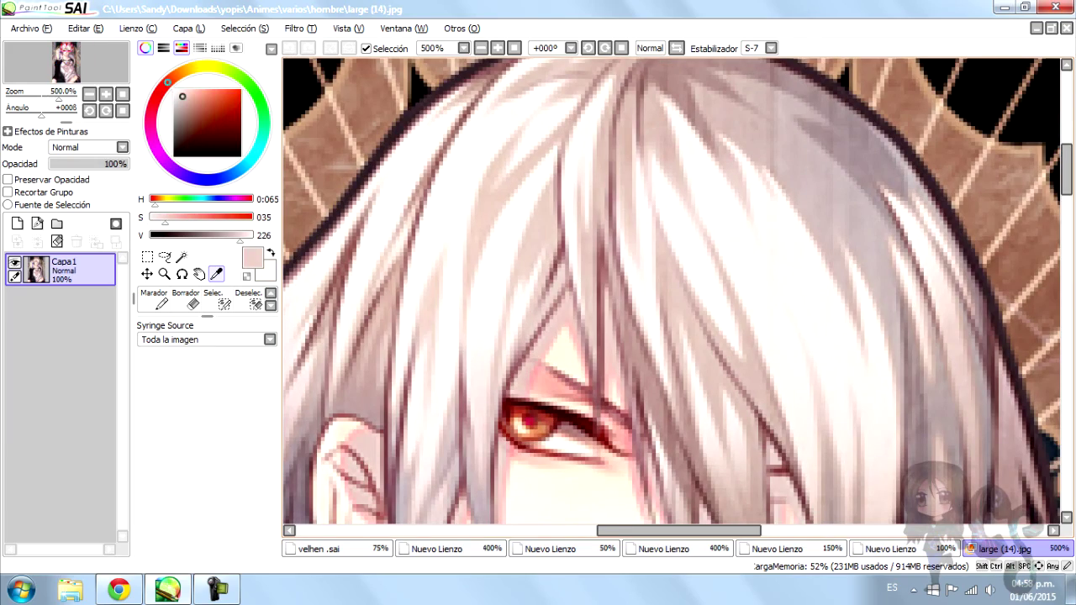
key("minus")
key("minus")
key("minus")
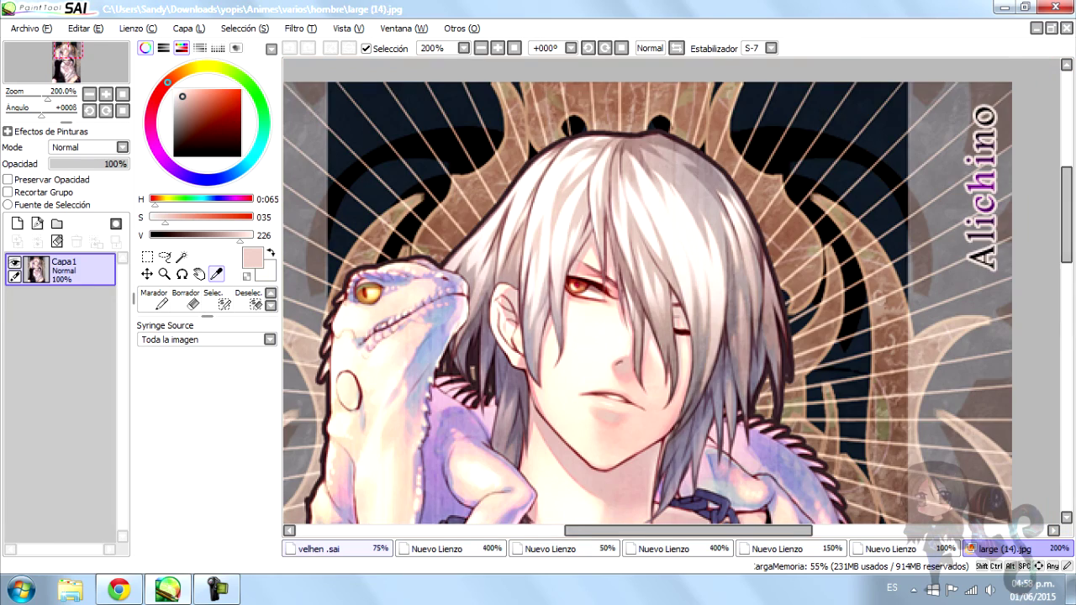
Return to velhen .sai, add a linework layer above Cabello and clip it to that layer
left_click(337, 548)
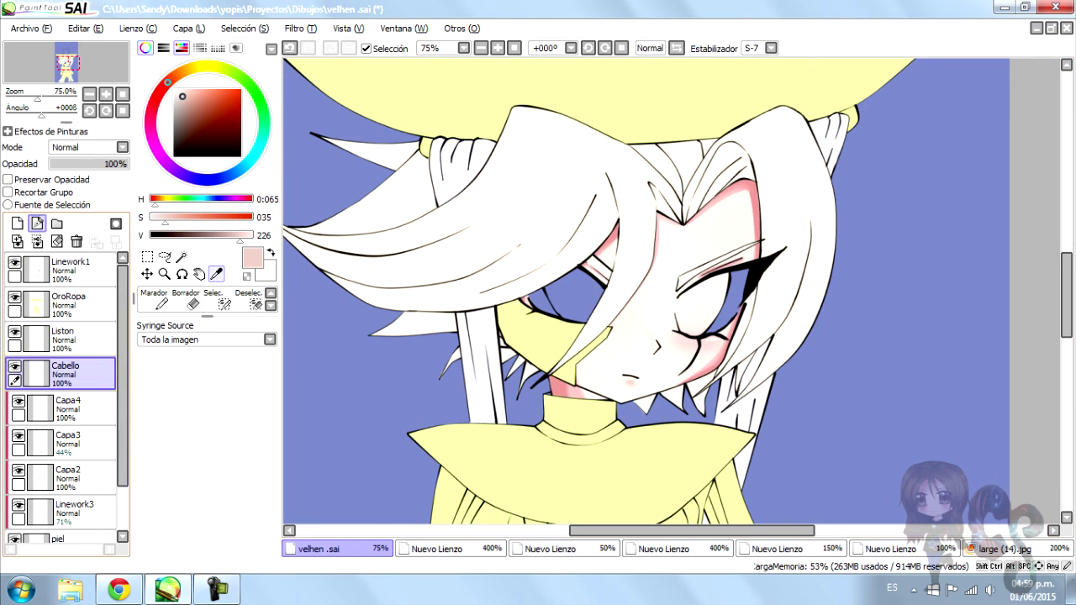
left_click(37, 223)
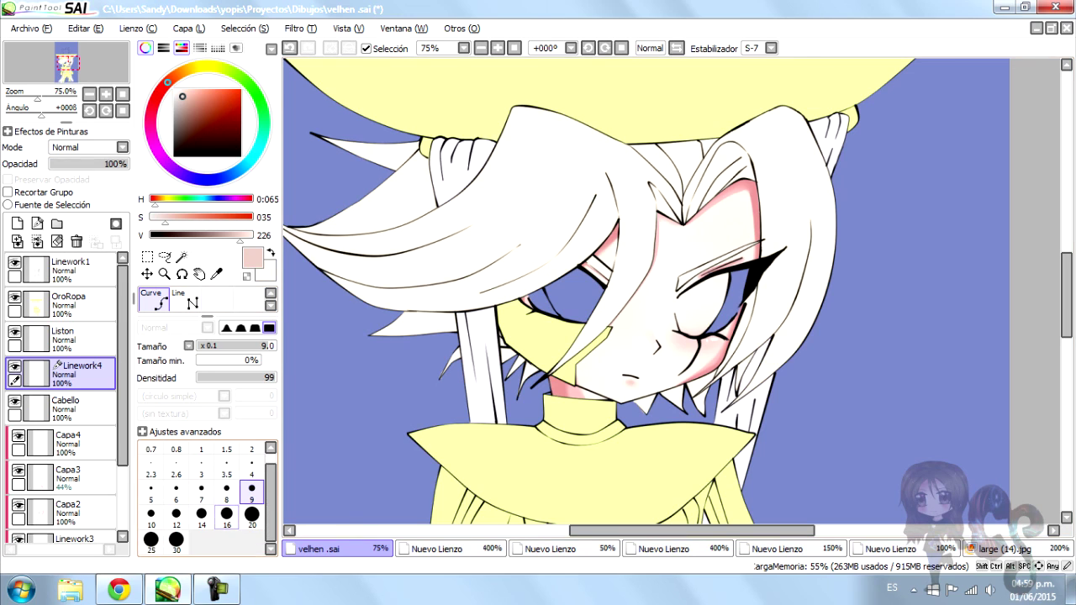
left_click(8, 192)
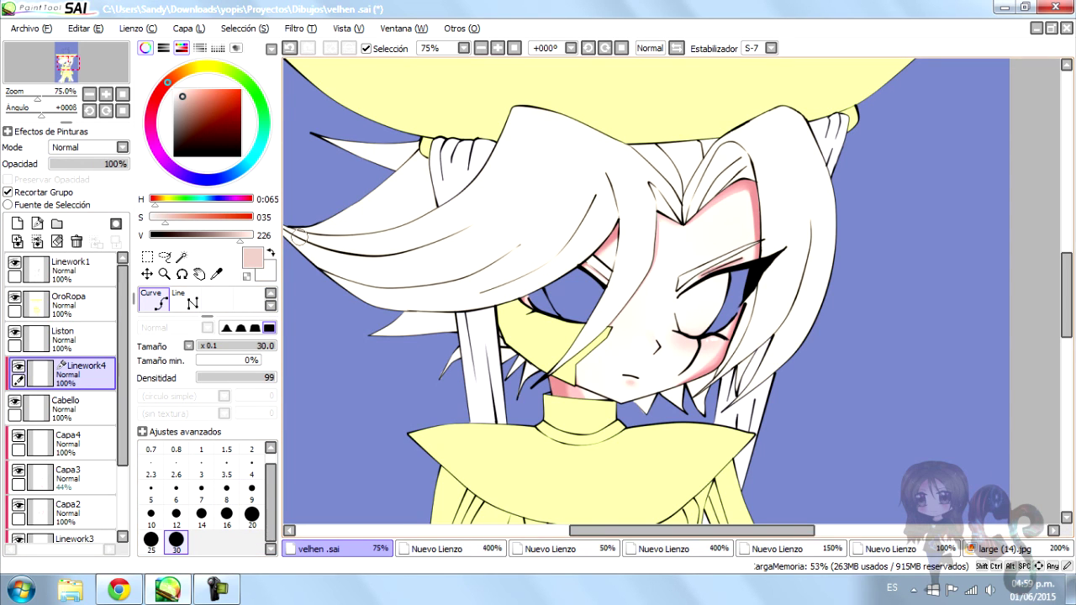
Try a size 30 shadow curve along the lower edge of the long hair lock's tip, and undo it
scroll(363, 257, "down", 2)
scroll(314, 243, "up", 3)
mouse_move(335, 234)
left_mouse_down()
mouse_move(392, 292)
mouse_move(431, 315)
left_mouse_up()
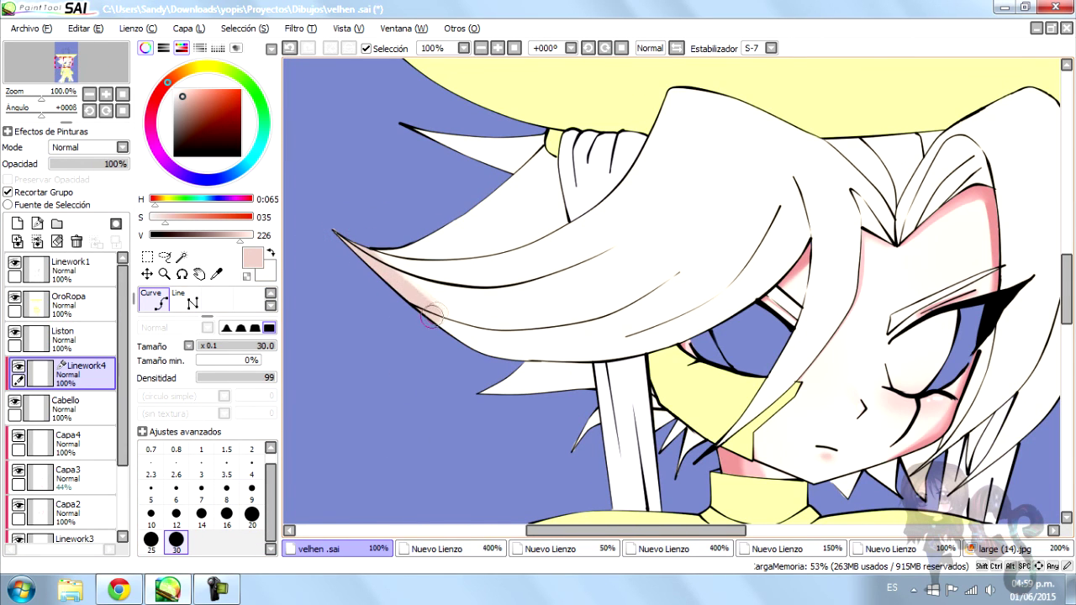
key("ctrl+z")
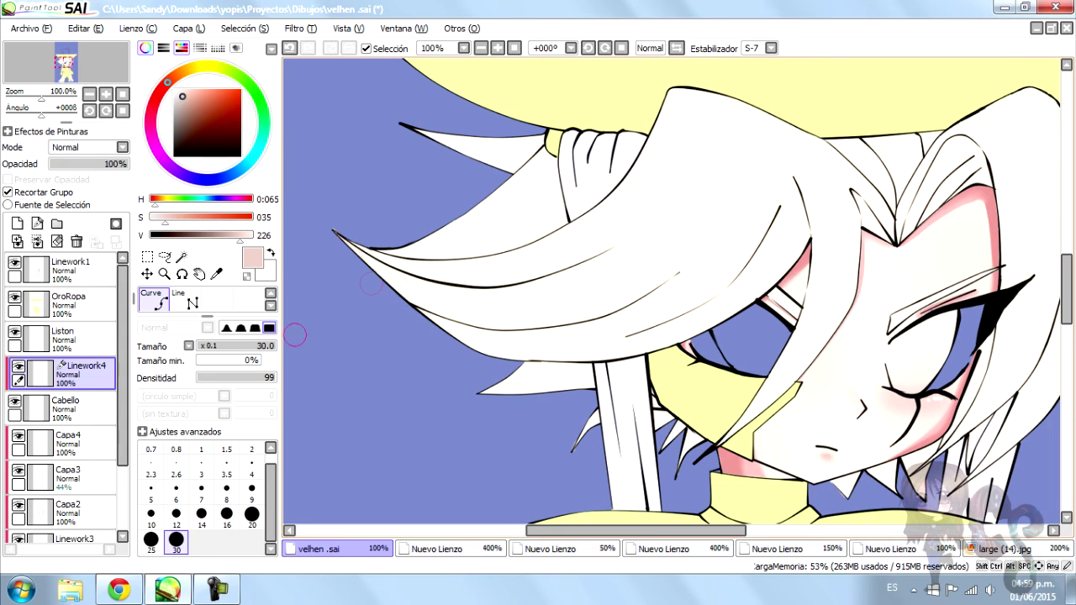
Draw size 16 pale pink curve shadows along the long hair lock's lower edge and its lowest inner strand line
left_click(251, 514)
key("bracketleft")
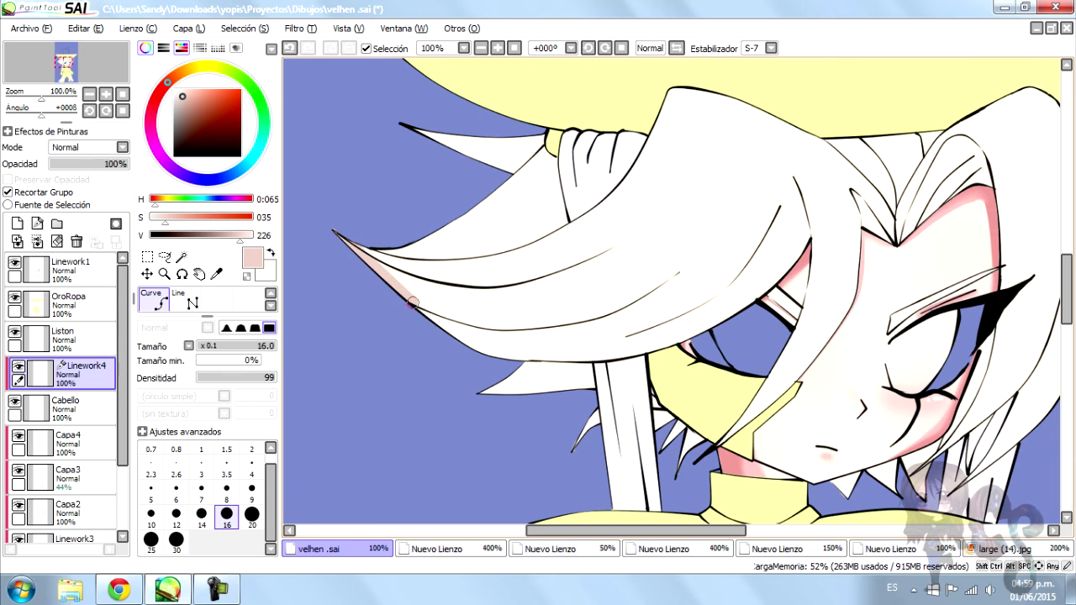
left_click_drag(413, 302, 470, 318)
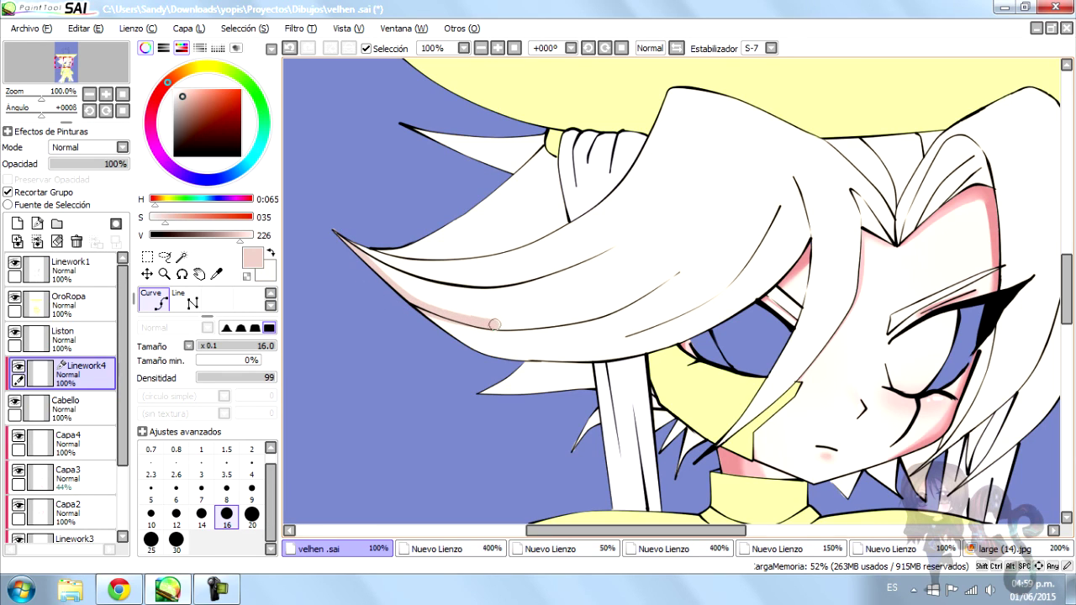
mouse_move(541, 324)
left_mouse_down()
mouse_move(618, 308)
mouse_move(693, 269)
left_mouse_up()
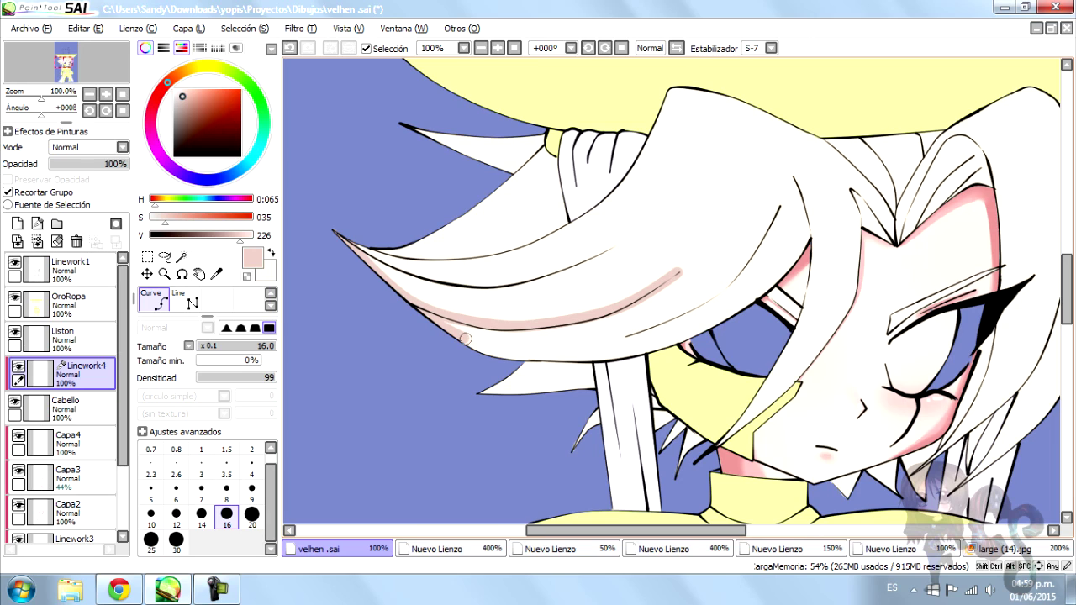
mouse_move(480, 350)
left_mouse_down()
mouse_move(575, 349)
mouse_move(529, 357)
left_mouse_up()
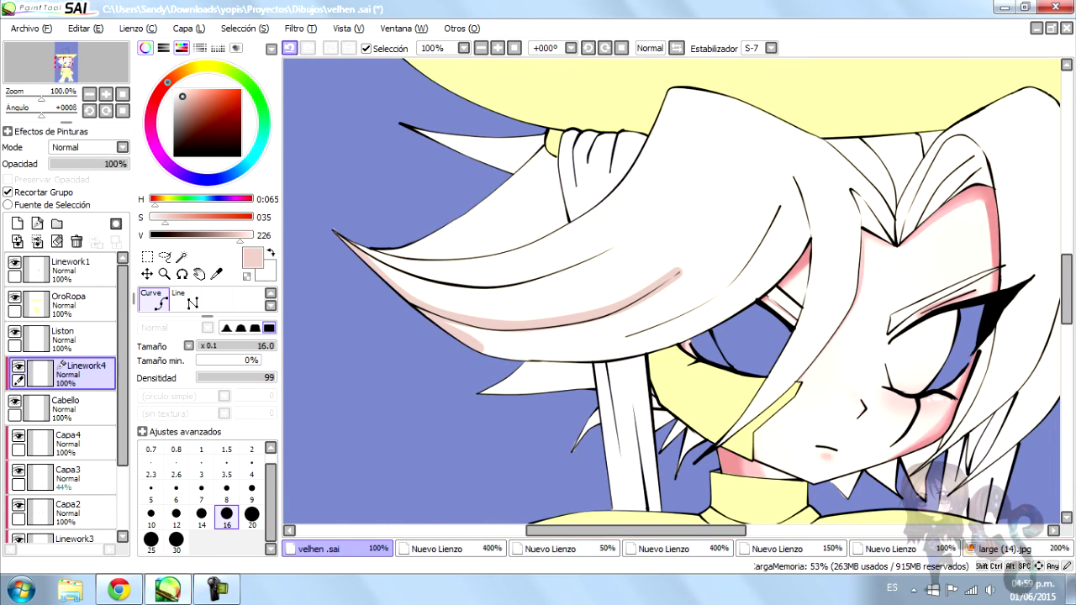
mouse_move(447, 342)
left_mouse_down()
mouse_move(588, 358)
mouse_move(718, 319)
left_mouse_up()
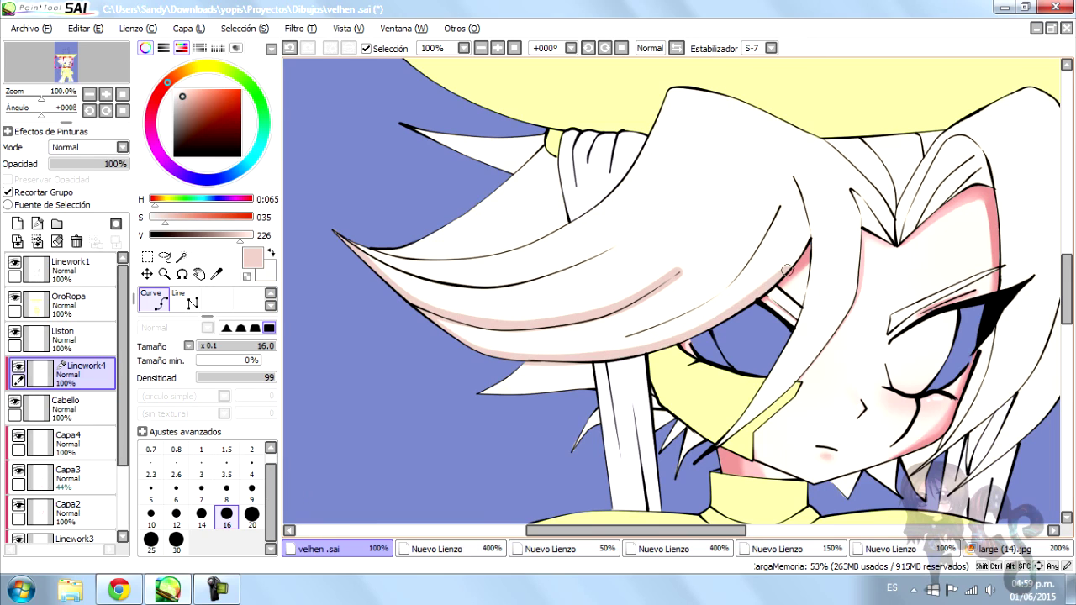
Shade the long lock's two other inner strand lines, near the eye and toward the tip, with size 16 curves
left_click_drag(782, 204, 748, 237)
mouse_move(780, 217)
left_mouse_down()
mouse_move(656, 331)
mouse_move(622, 340)
left_mouse_up()
key("ctrl+z")
left_click_drag(735, 283, 622, 340)
left_click_drag(460, 291, 617, 249)
key("ctrl+z")
left_click_drag(525, 283, 627, 238)
Shade the lock behind the long one and the upper hair spike with size 30 curves
key("bracketright")
key("bracketright")
key("bracketright")
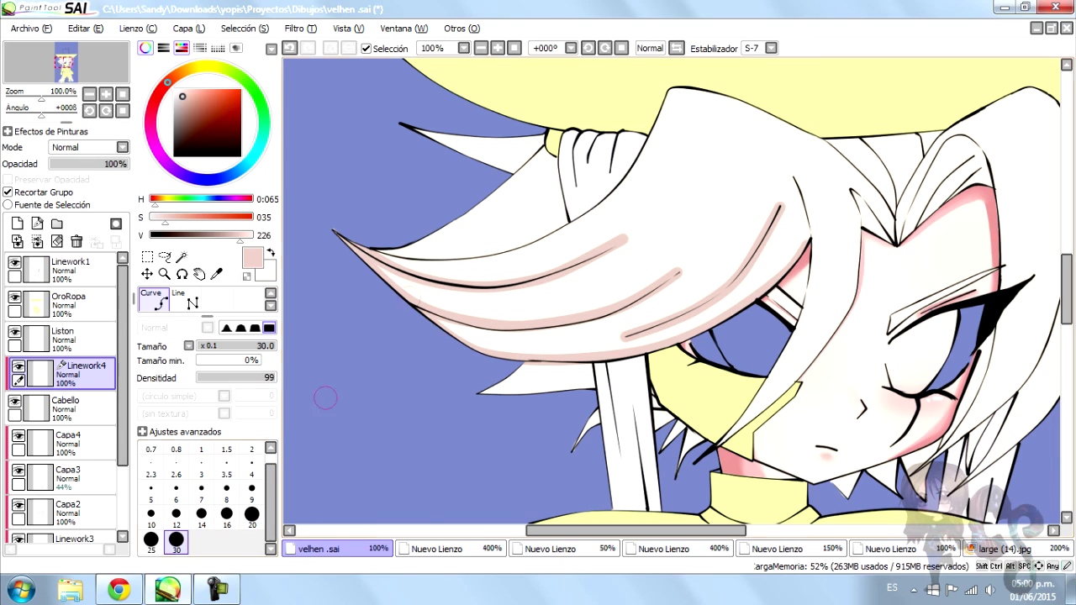
mouse_move(560, 214)
left_mouse_down()
mouse_move(479, 245)
mouse_move(412, 246)
left_mouse_up()
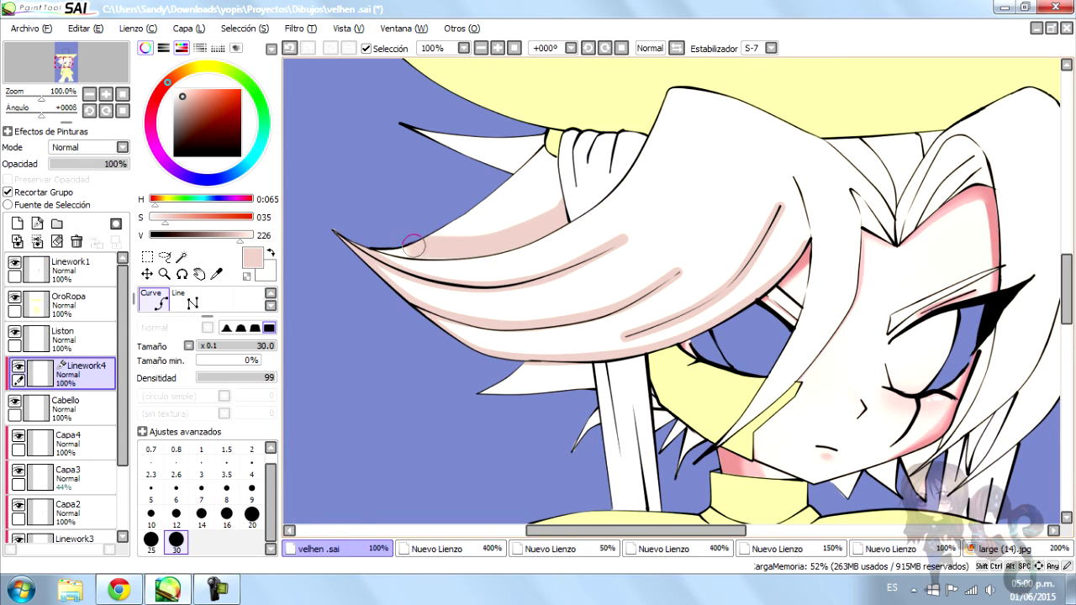
left_click_drag(425, 131, 533, 170)
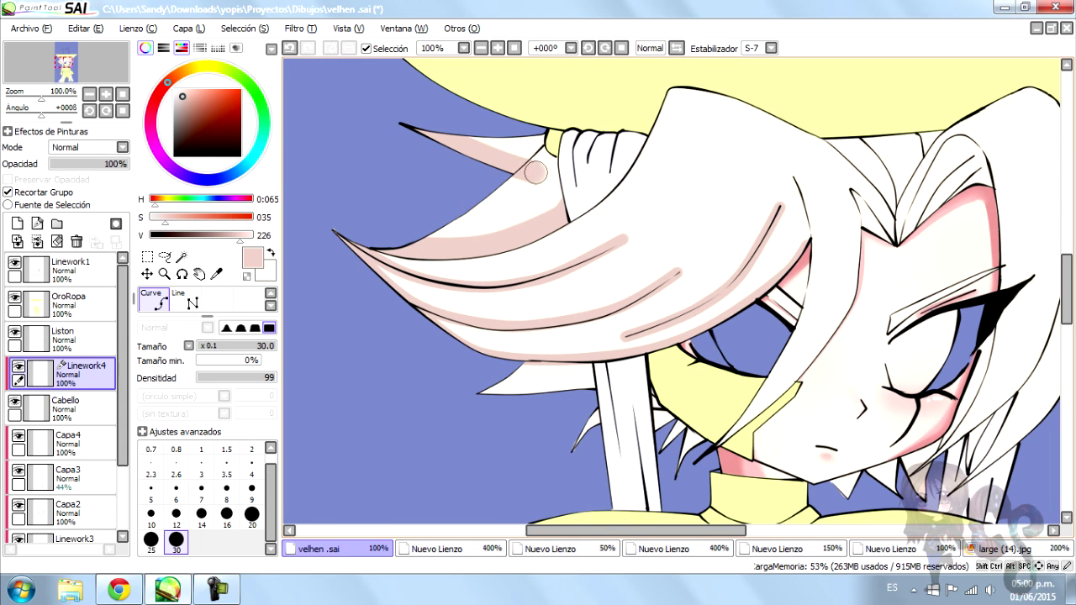
Draw size 14 shadow curves on the central hair strands where the fringe parts above the forehead
scroll(536, 173, "down", 2)
scroll(536, 172, "up", 5)
key("bracketleft")
key("bracketleft")
key("bracketleft")
key("bracketleft")
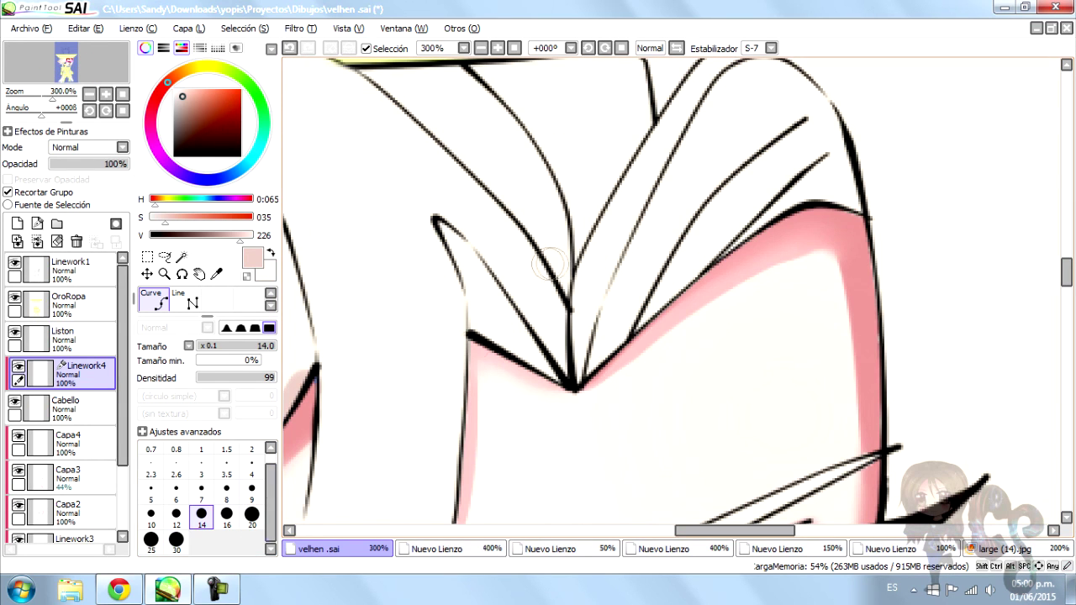
left_click_drag(546, 264, 425, 66)
scroll(492, 254, "down", 2)
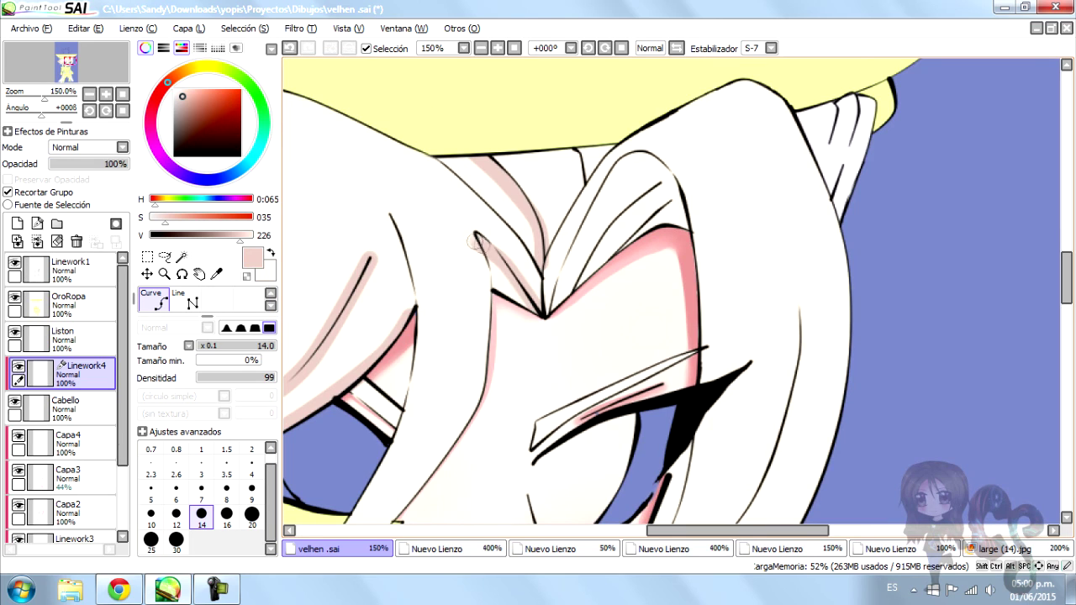
scroll(538, 177, "down", 3)
scroll(505, 210, "up", 3)
scroll(580, 133, "down", 2)
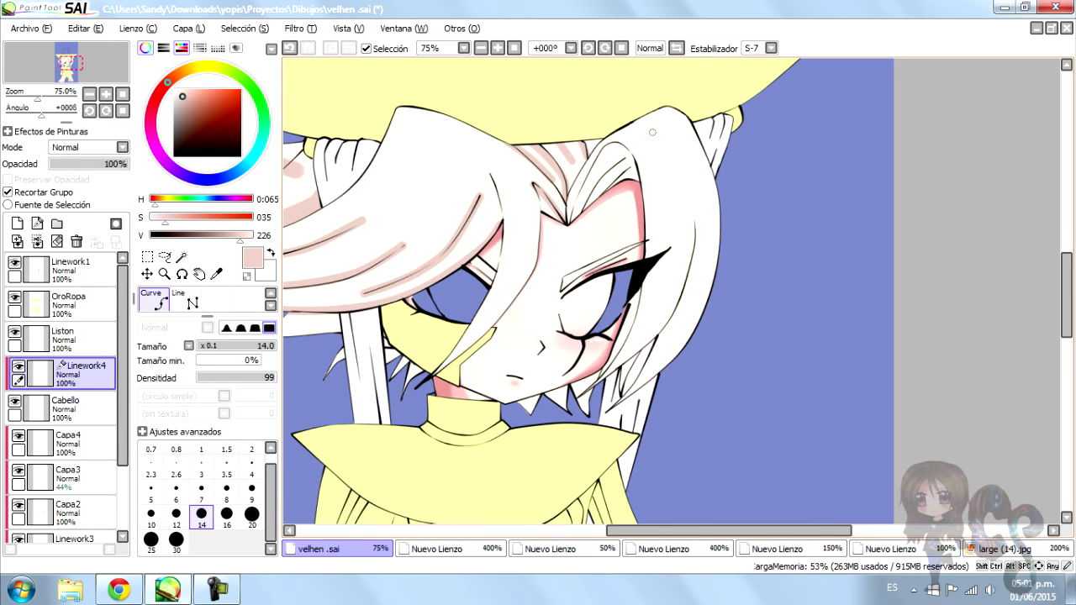
Add size 30 shadow curves to the side lock beside the closed eye and to the small spikes under the long lock
left_click(176, 539)
left_click_drag(698, 311, 677, 187)
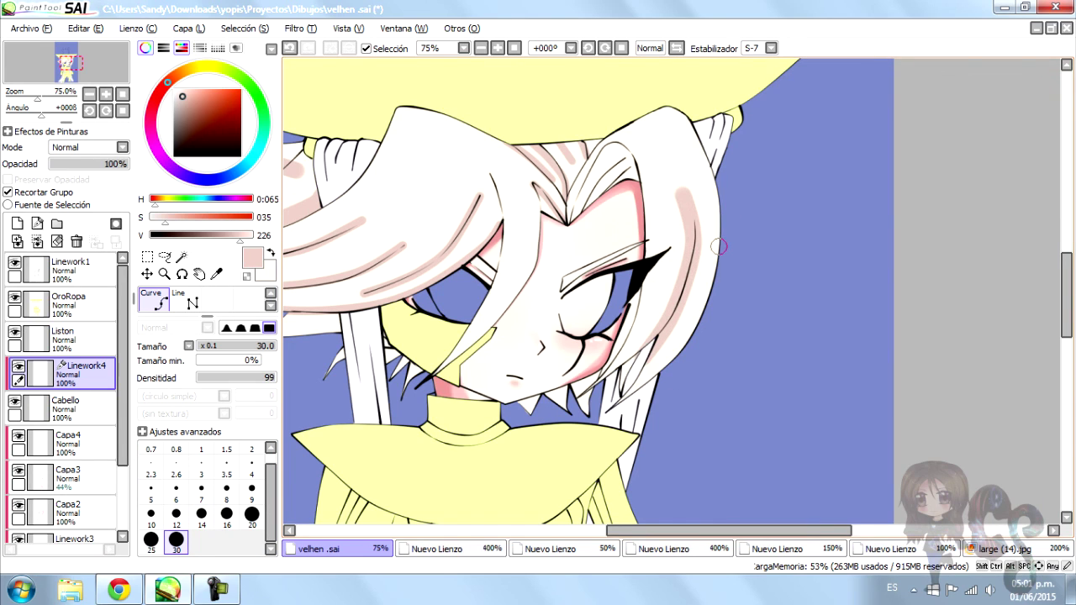
scroll(525, 392, "up", 3)
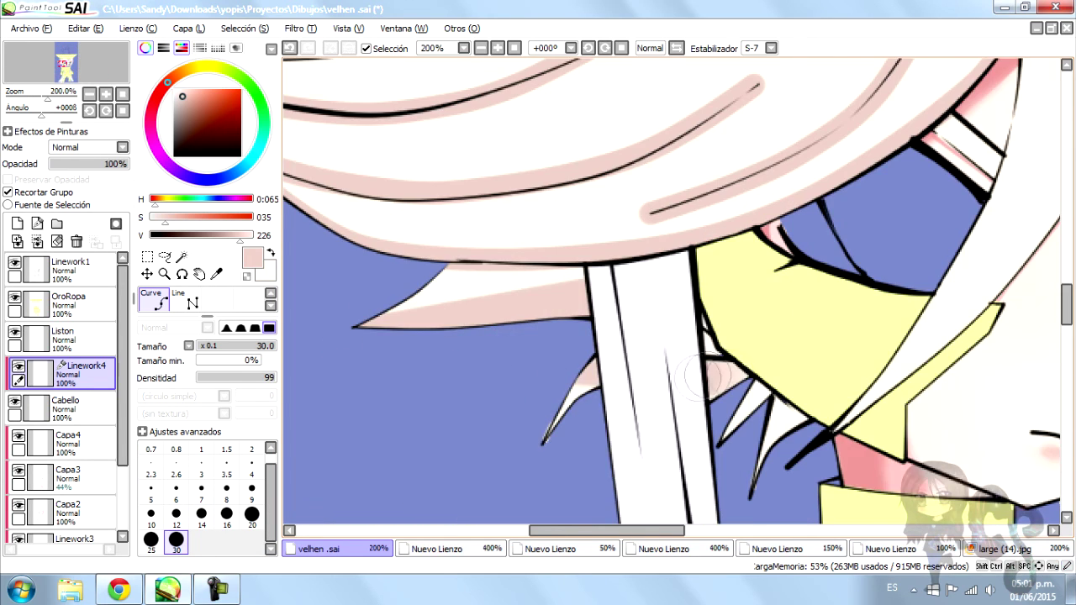
scroll(584, 374, "down", 3)
scroll(578, 406, "up", 3)
scroll(581, 406, "down", 3)
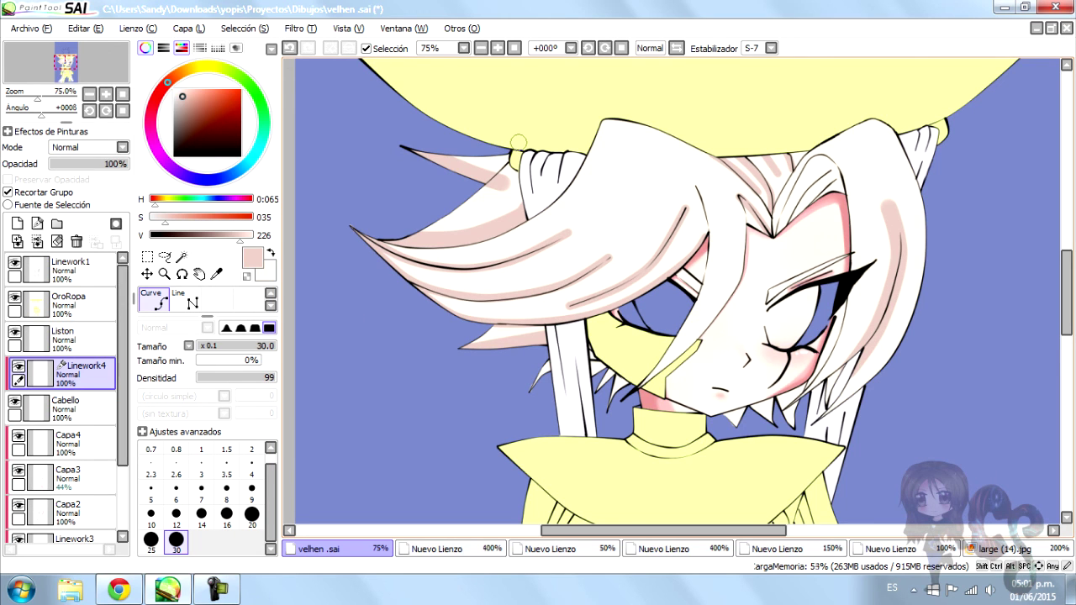
Draw broad size 30 shadow curves across the middle of the long lock and down the fringe strand between the eyes
left_click_drag(641, 170, 590, 243)
left_click_drag(613, 255, 526, 275)
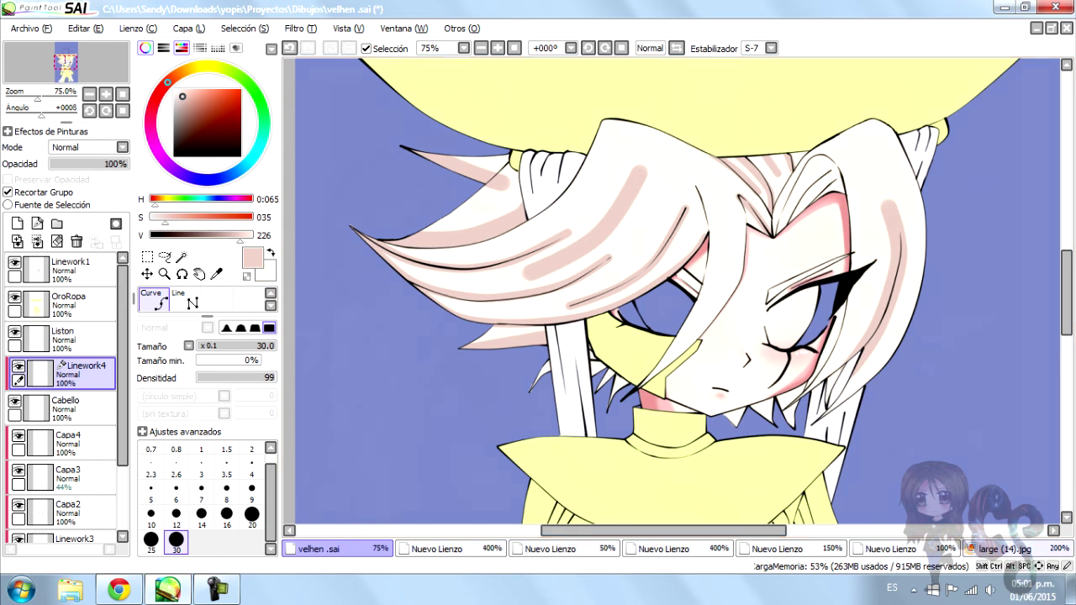
key("ctrl+Tab")
key("ctrl+Tab")
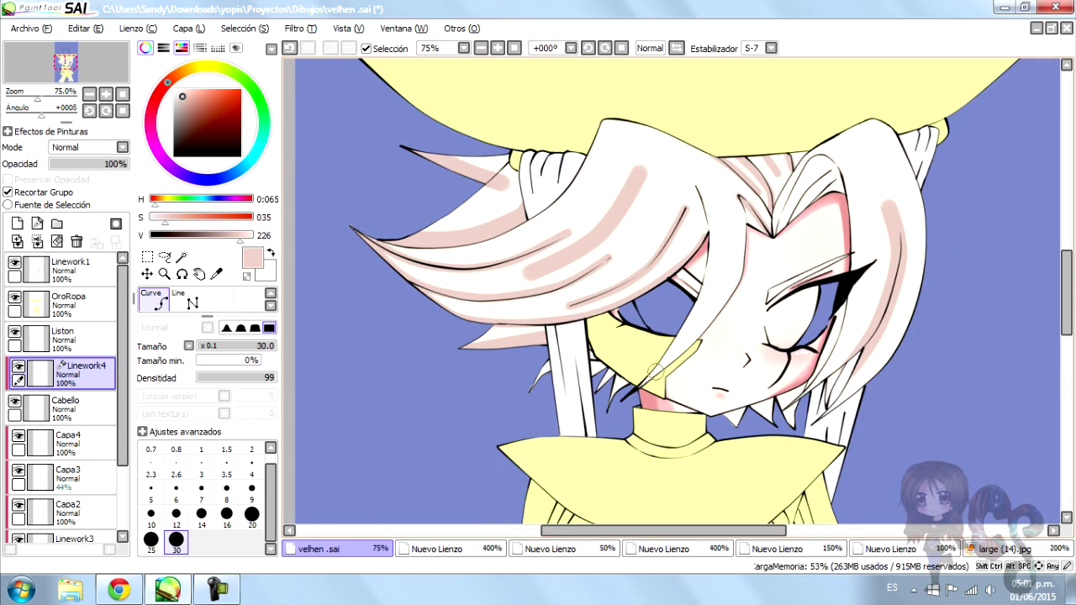
mouse_move(712, 174)
left_mouse_down()
mouse_move(724, 263)
mouse_move(692, 330)
left_mouse_up()
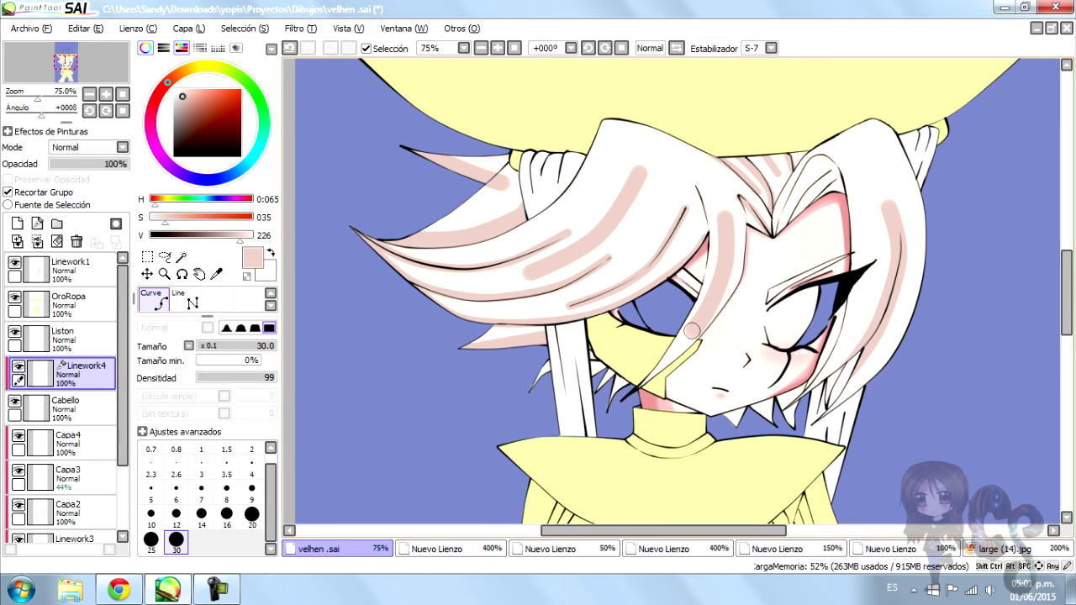
Taper the ends of the long lock's broad and inner-strand shadow strokes with the Pressure tool
left_click(148, 300)
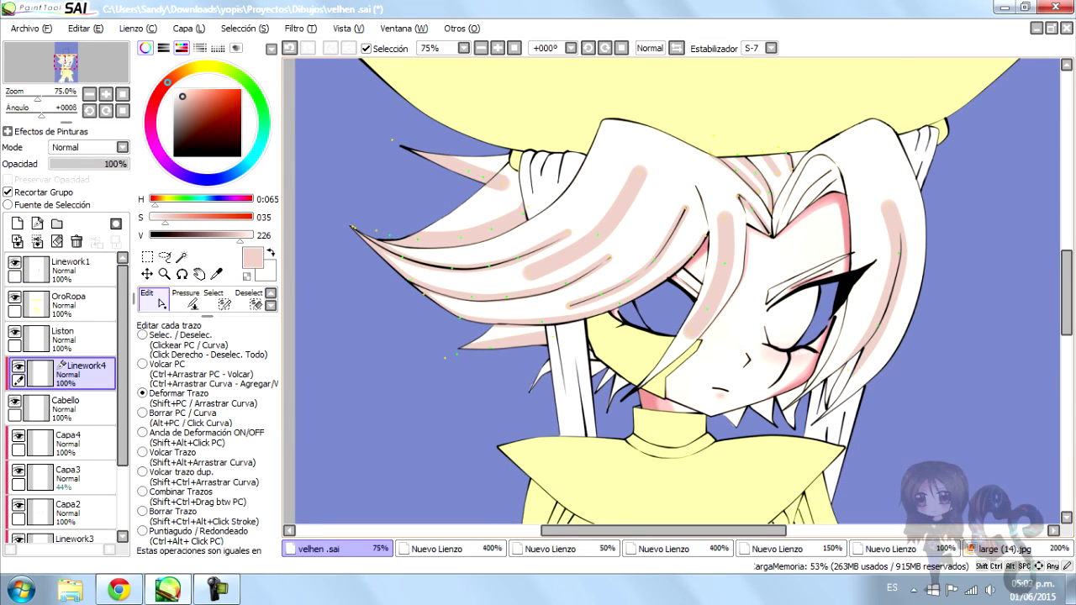
left_click(185, 298)
scroll(657, 280, "up", 1)
left_click_drag(593, 294, 545, 318)
mouse_move(664, 243)
left_mouse_down()
mouse_move(496, 196)
mouse_move(555, 180)
mouse_move(648, 126)
left_mouse_up()
left_click_drag(582, 220, 578, 215)
left_click_drag(504, 252, 370, 251)
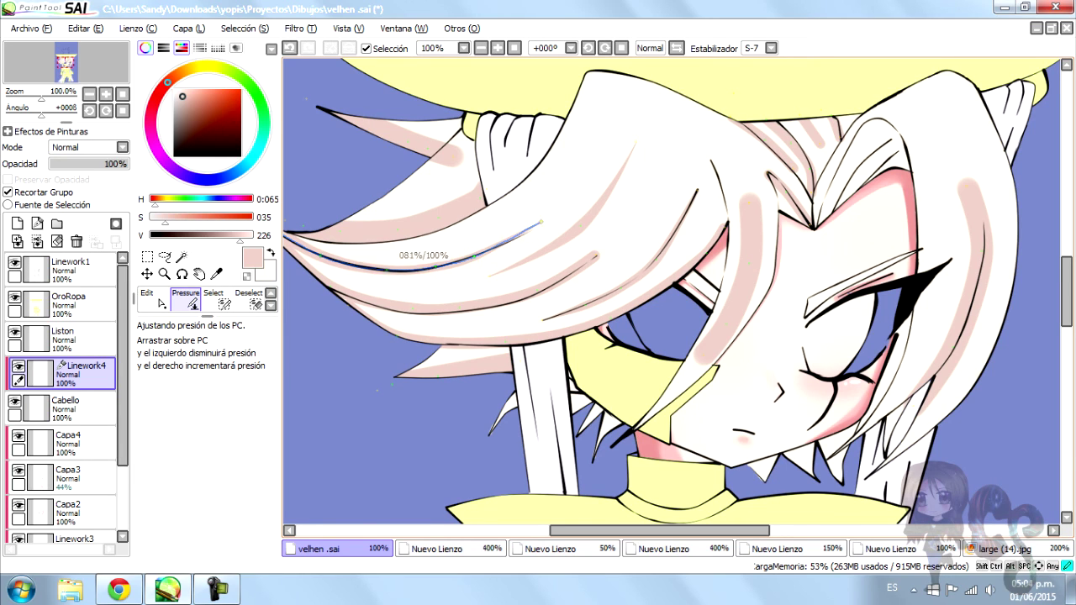
mouse_move(454, 211)
left_mouse_down()
mouse_move(496, 194)
mouse_move(379, 220)
mouse_move(319, 214)
left_mouse_up()
left_click(147, 298)
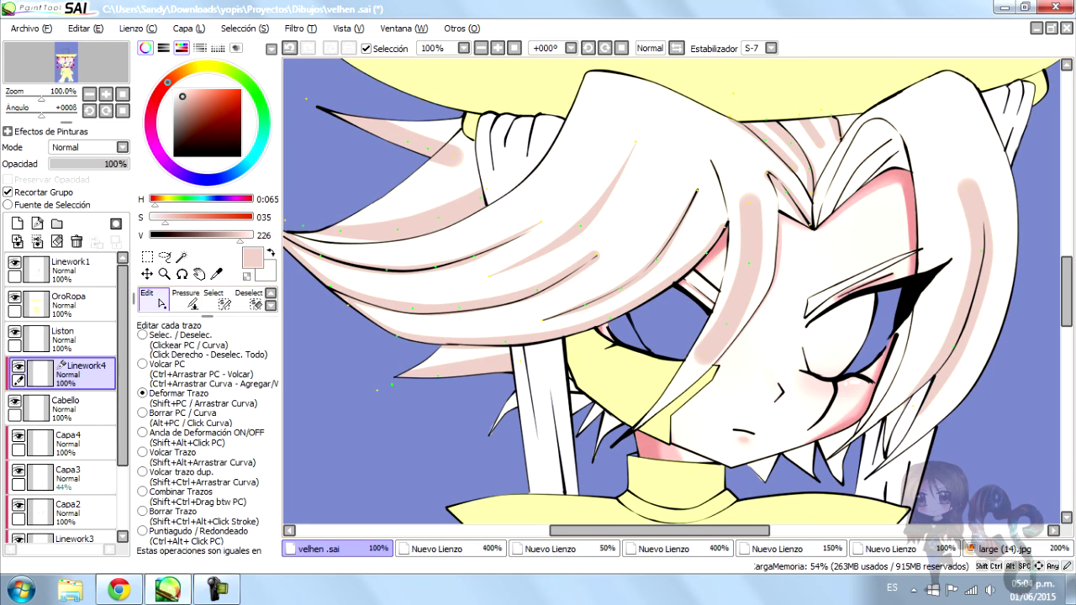
Adjust the pressure of the upper spike's shadow stroke and erase its overflow onto the neighbouring lock with the size 4 Eraser
scroll(387, 235, "down", 1)
scroll(387, 235, "up", 2)
left_click(185, 299)
left_click_drag(420, 157, 476, 173)
left_click(147, 299)
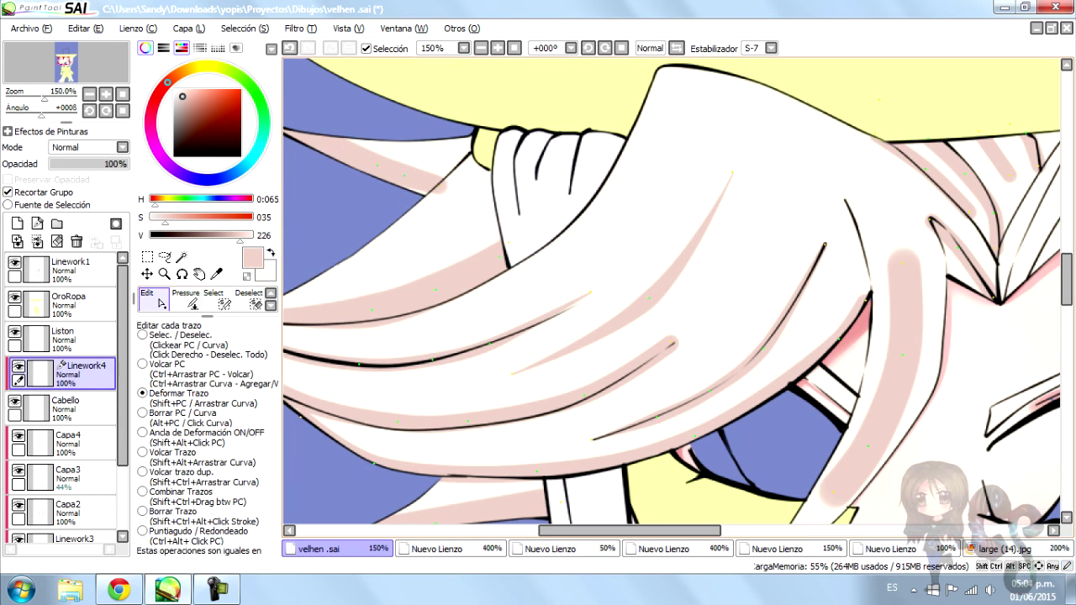
scroll(420, 194, "down", 2)
key("e")
scroll(370, 293, "up", 4)
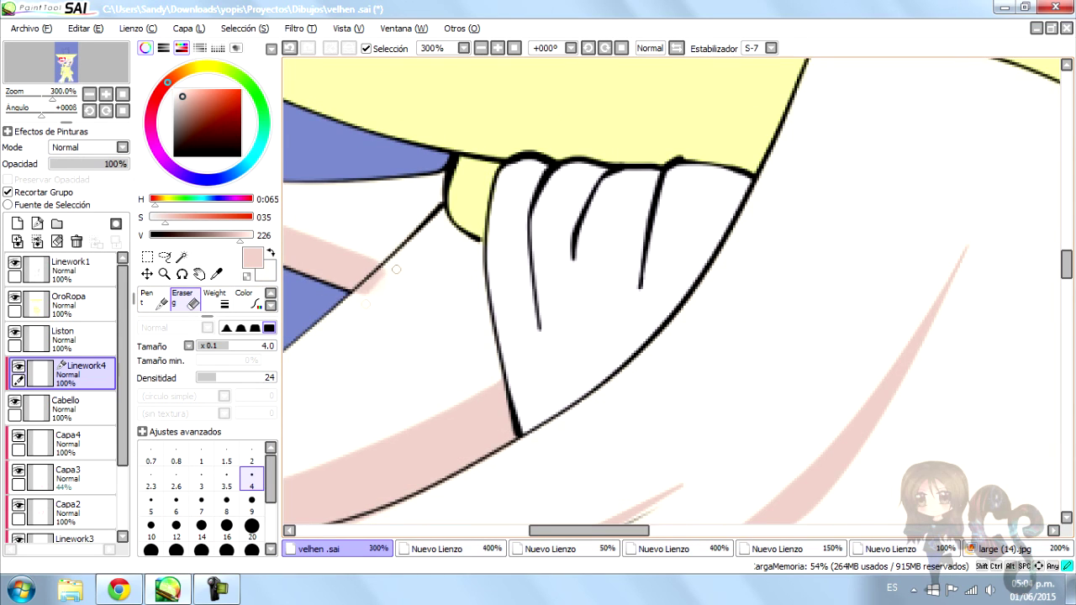
left_click_drag(364, 294, 384, 261)
scroll(383, 262, "down", 3)
key("n")
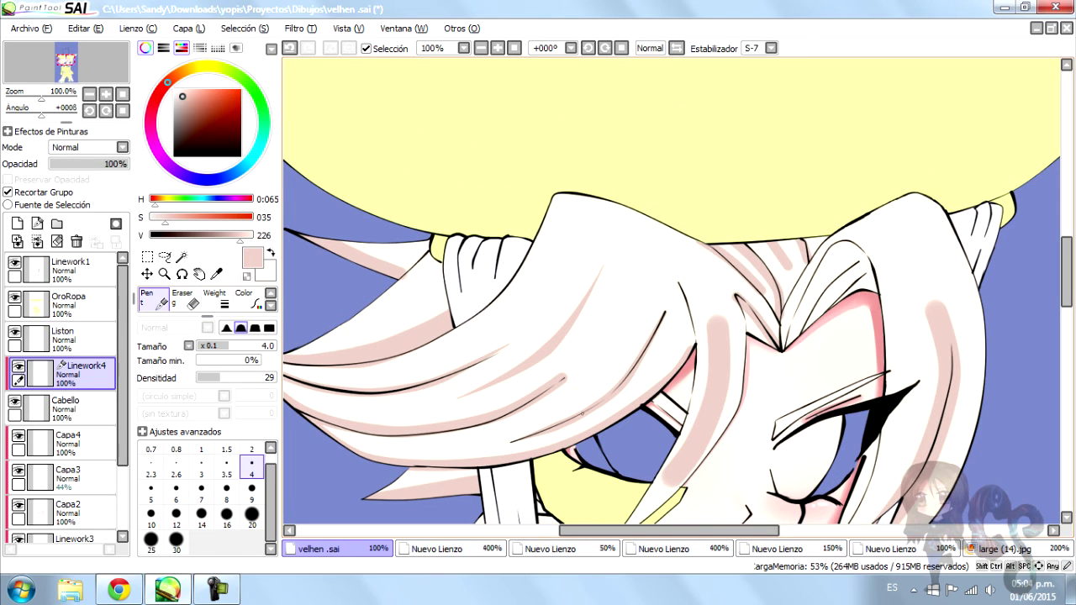
Taper the remaining shadow strokes on the long lock, fringe, central strands and side lock with the Pressure tool
left_click(186, 299)
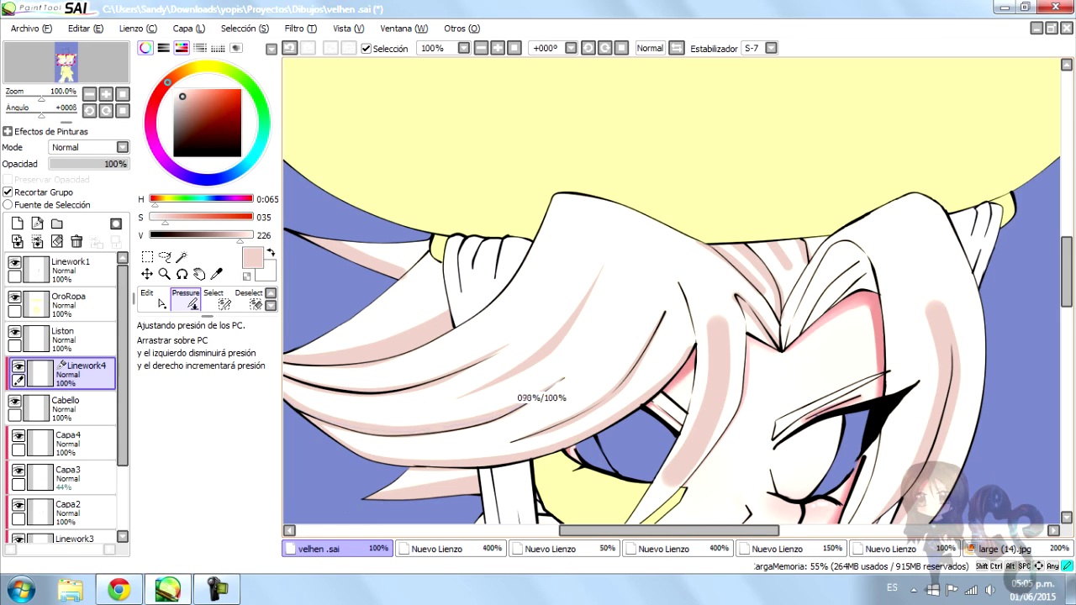
scroll(373, 413, "down", 1)
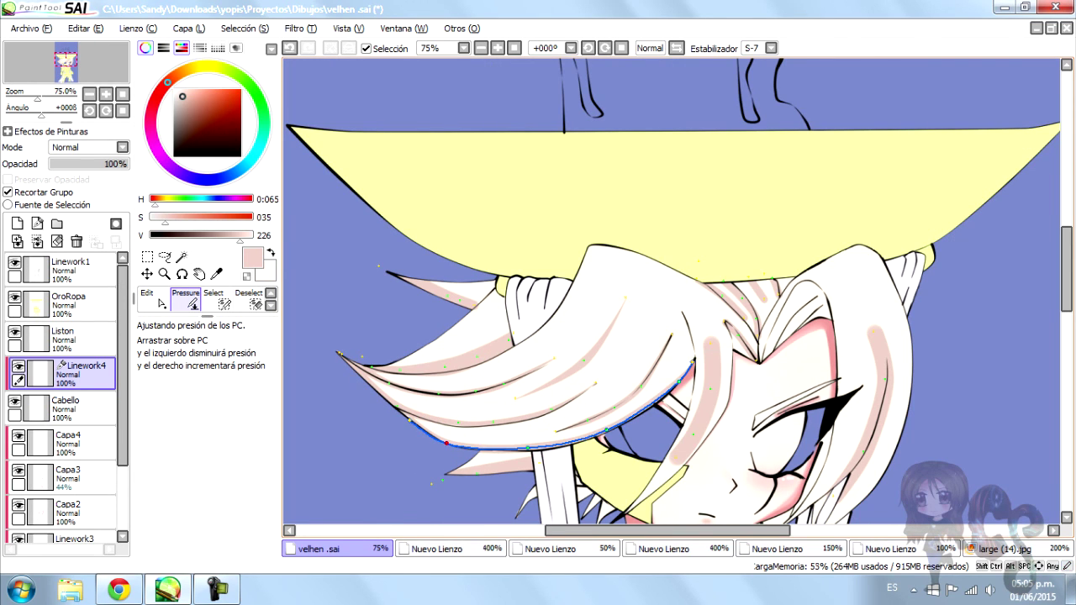
scroll(521, 429, "down", 3)
scroll(644, 498, "up", 3)
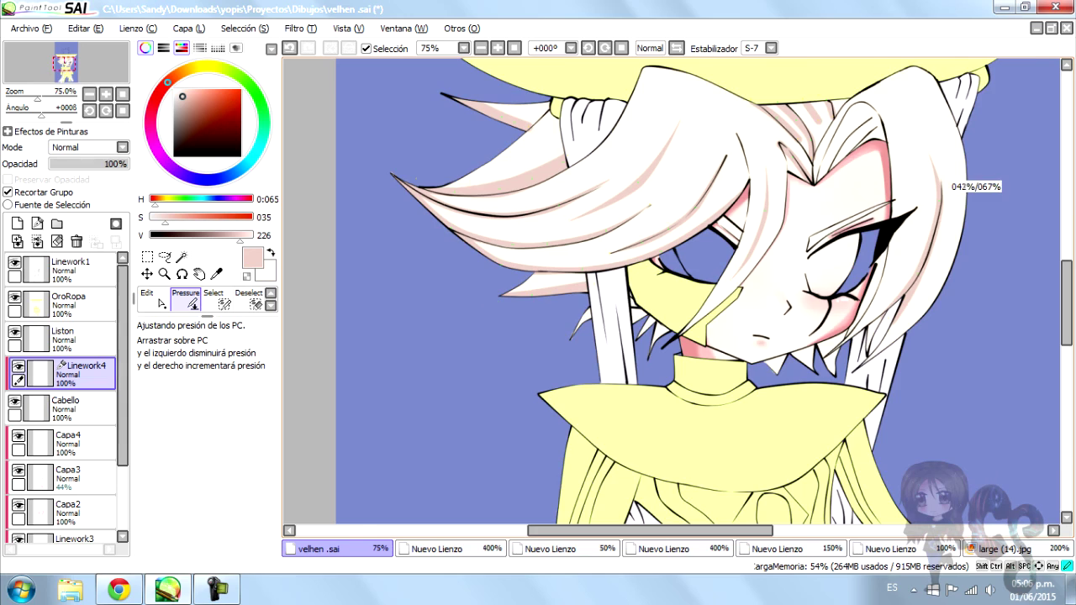
scroll(824, 101, "up", 2)
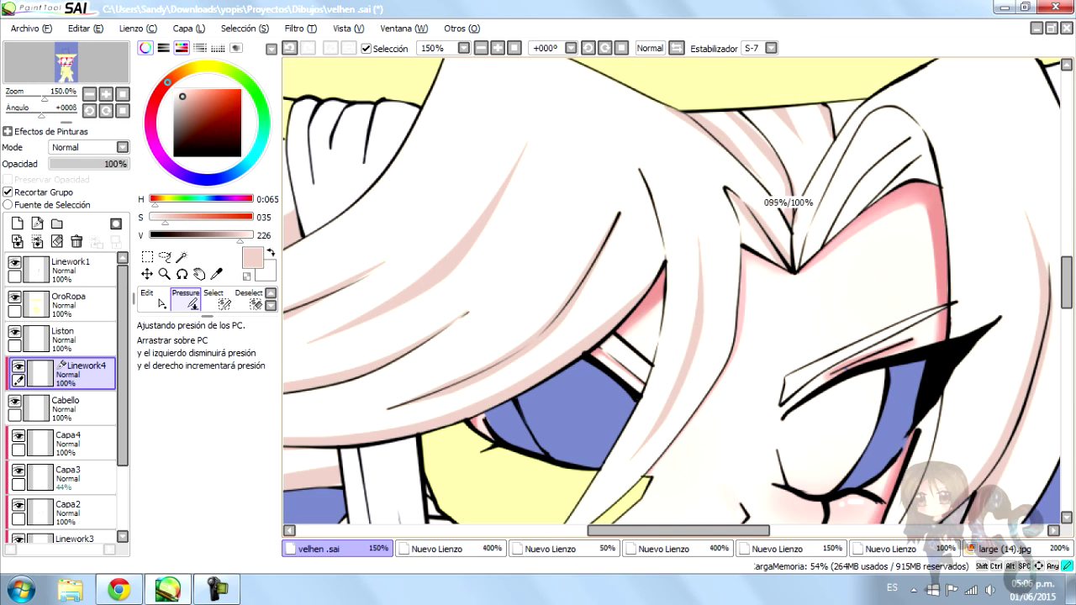
key("ctrl")
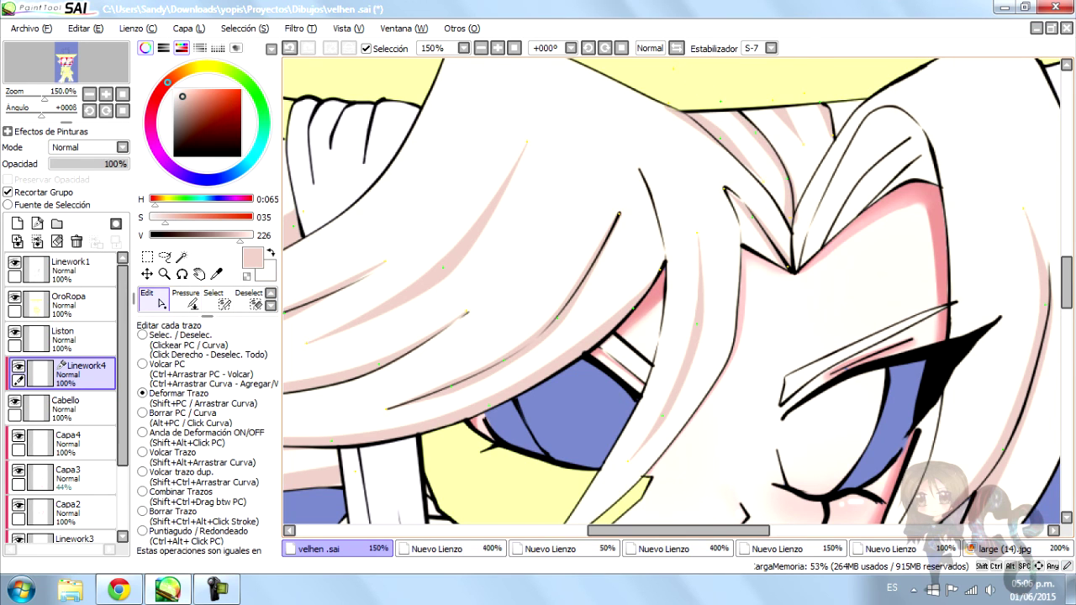
scroll(673, 294, "down", 2)
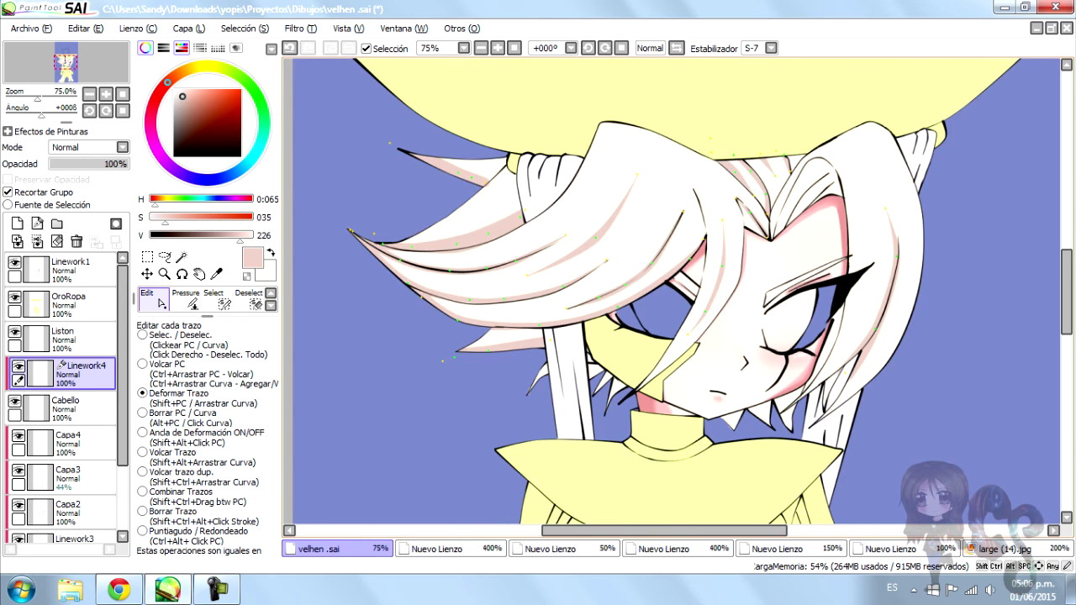
Sample a darker greyish-brown shadow colour from the character's hair in large (14).jpg and return to velhen .sai
key("alt")
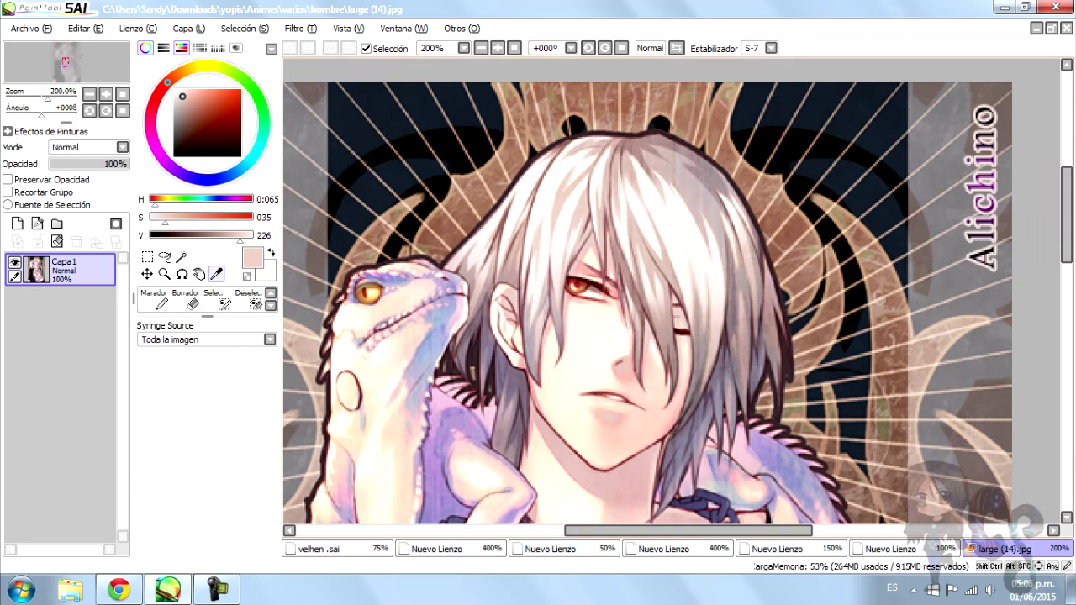
left_click(1005, 549)
left_click(673, 211)
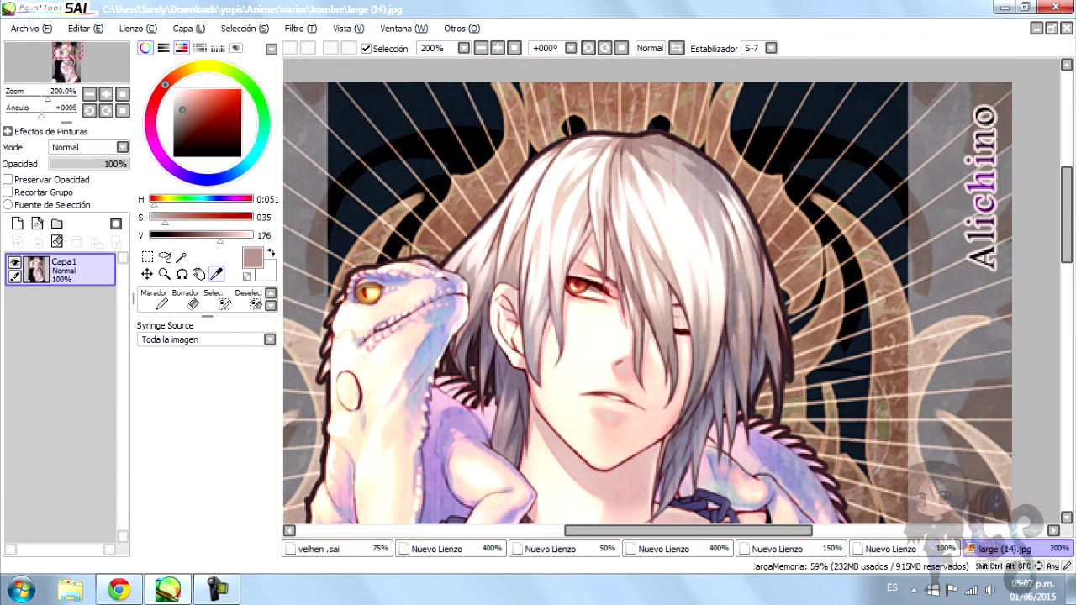
left_click(328, 549)
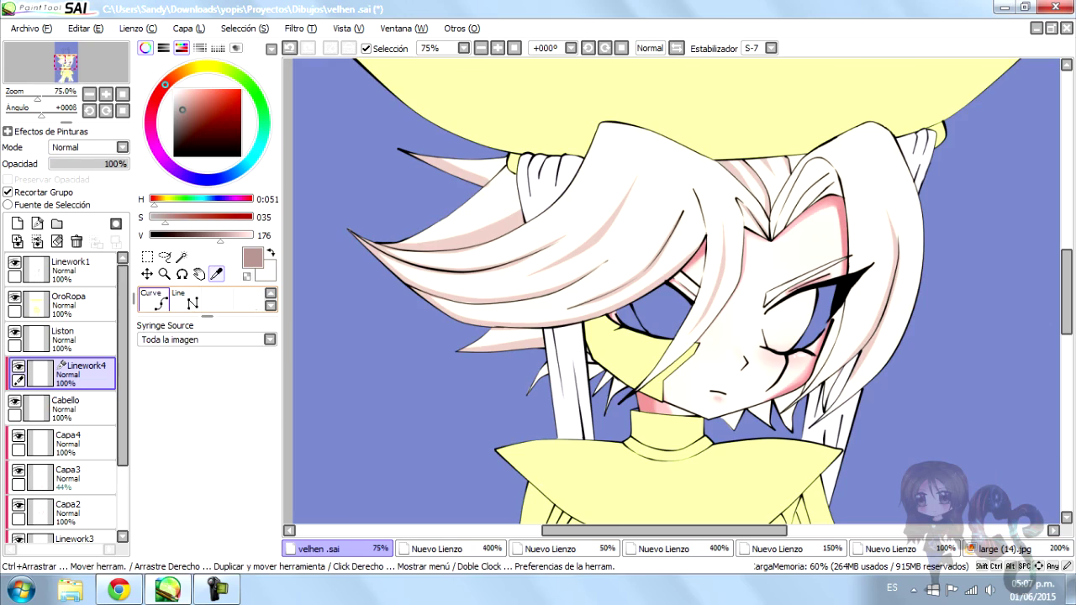
Add a linework layer above Linework4 and draw size 9 darker shadow curves on the hair strands under the hat brim
scroll(673, 294, "up", 3)
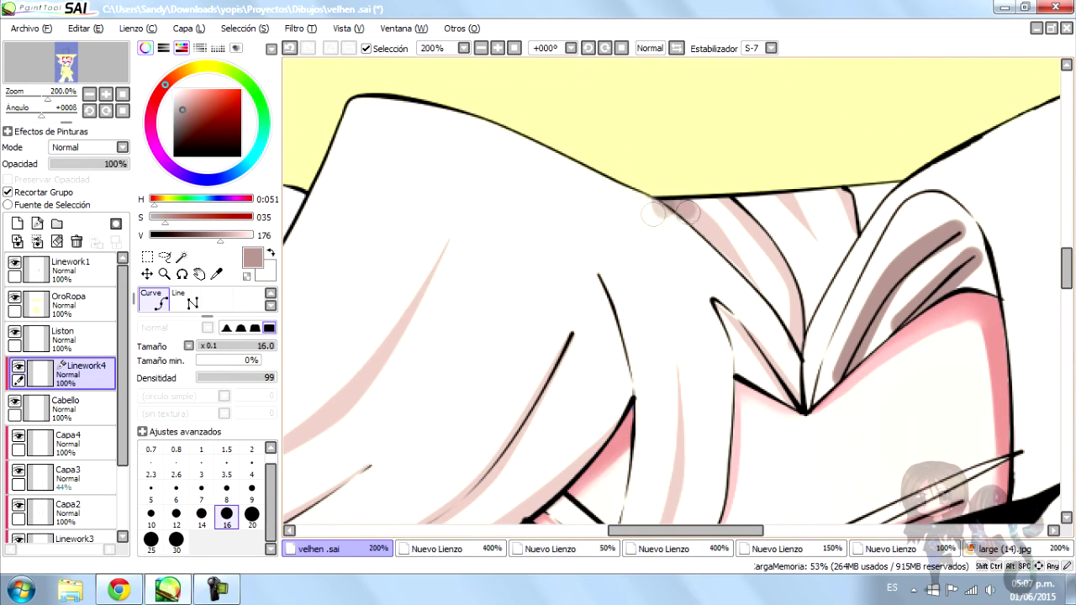
key("bracketleft")
key("bracketleft")
key("bracketleft")
key("bracketleft")
left_click(37, 222)
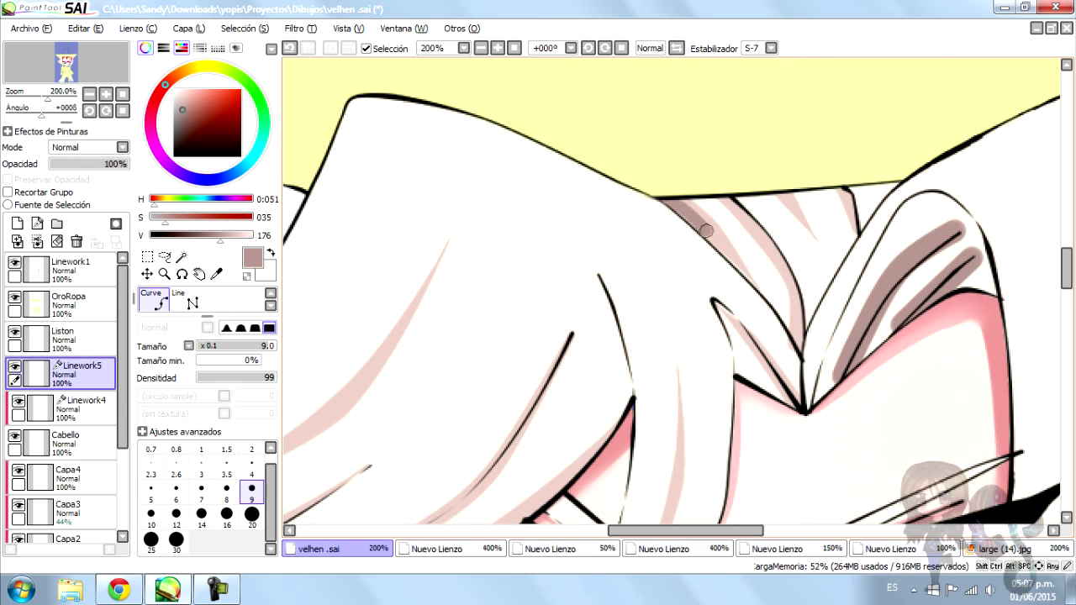
mouse_move(746, 201)
left_mouse_down()
mouse_move(792, 278)
mouse_move(796, 343)
left_mouse_up()
left_click_drag(784, 192, 801, 228)
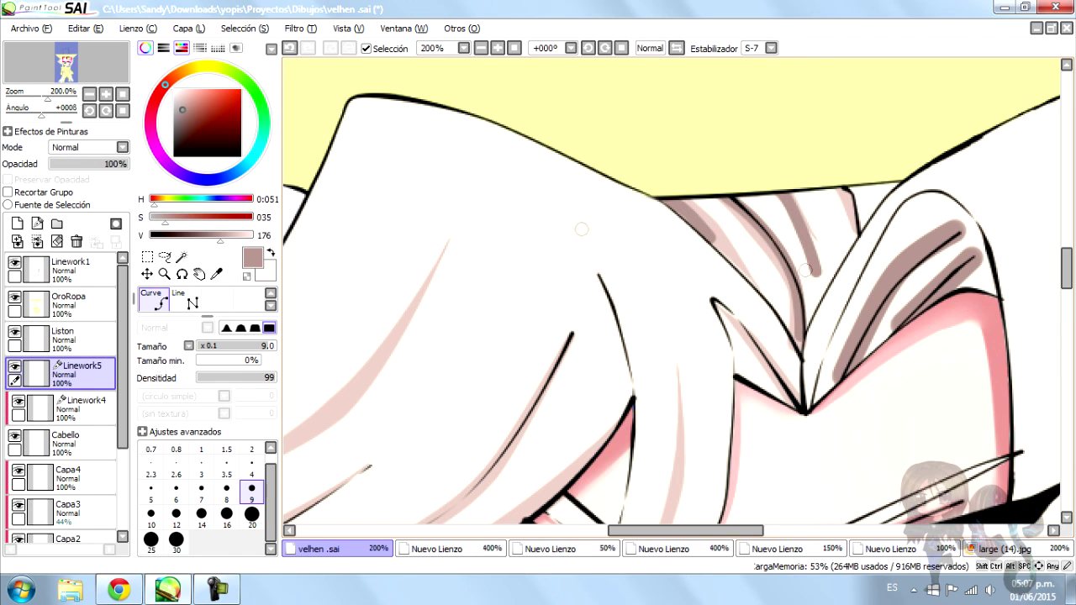
Set the Linework5 layer's blending mode to Multiplicar and draw size 20 shadow curves on the upper spike and along the upper lock's lower edge
left_click(87, 148)
left_click(76, 171)
scroll(849, 216, "down", 2)
scroll(381, 250, "up", 2)
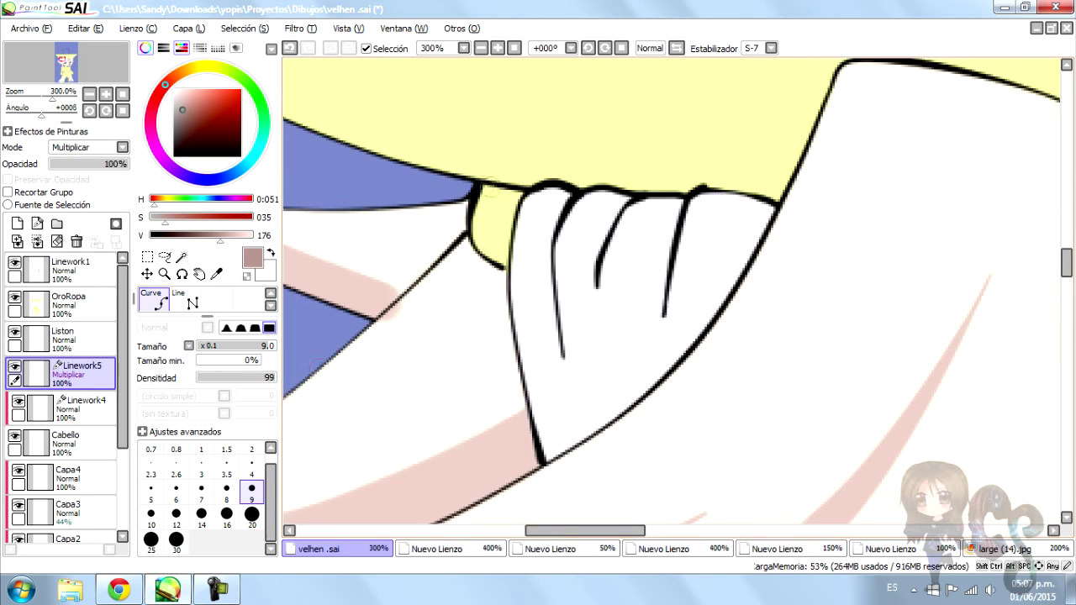
key("bracketright")
key("bracketright")
key("bracketright")
key("bracketright")
key("bracketright")
scroll(311, 296, "down", 3)
scroll(325, 291, "up", 2)
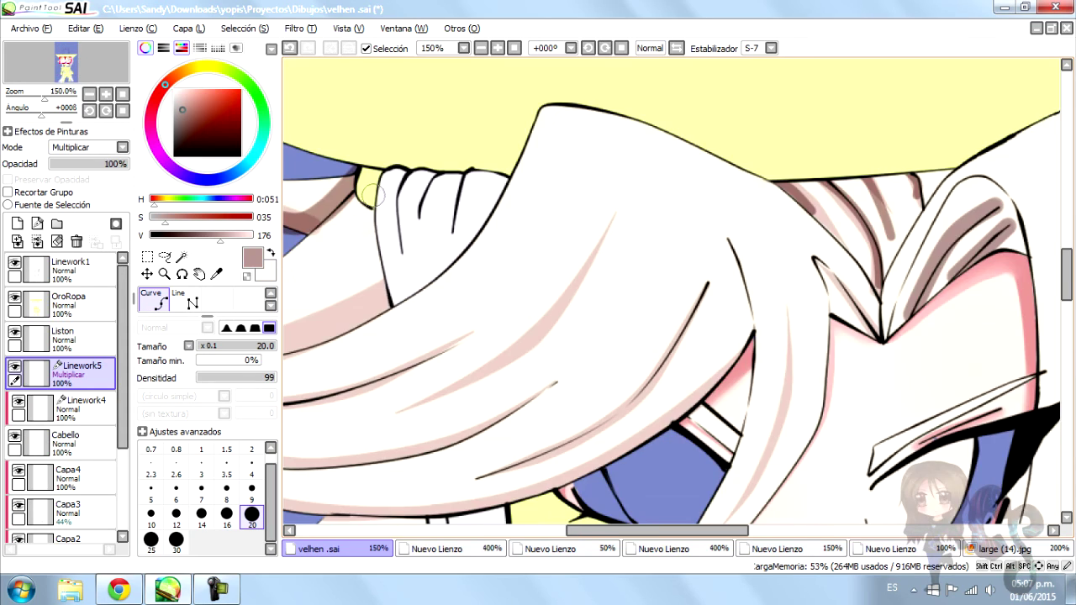
scroll(370, 281, "down", 5)
scroll(417, 288, "up", 5)
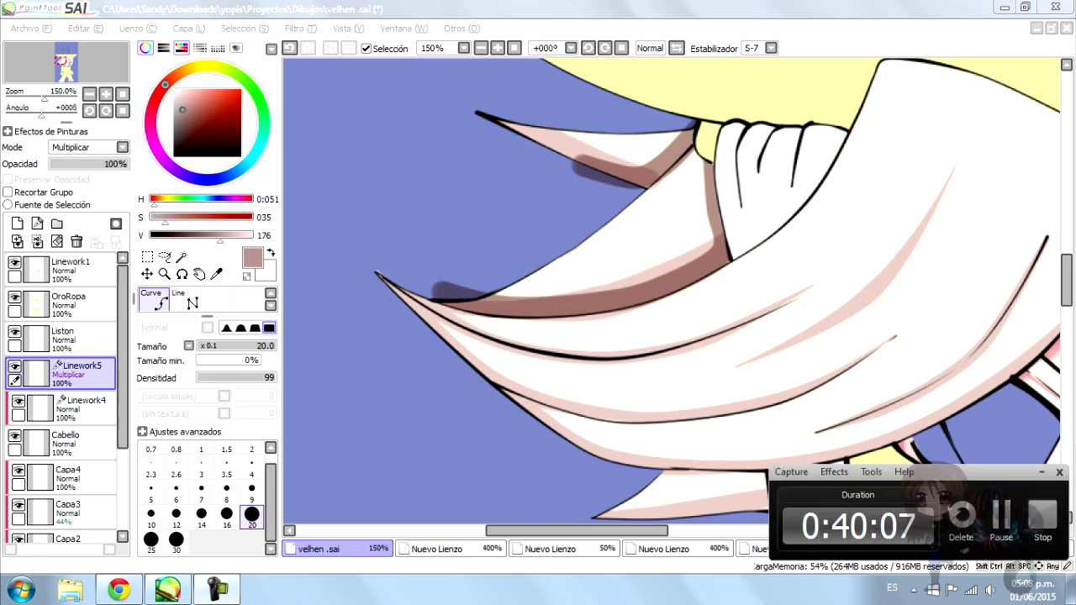
Draw size 20 darker shadow curves from the long lock's pointed tip along its inner and lower strands
mouse_move(378, 274)
left_mouse_down()
mouse_move(455, 332)
mouse_move(600, 356)
left_mouse_up()
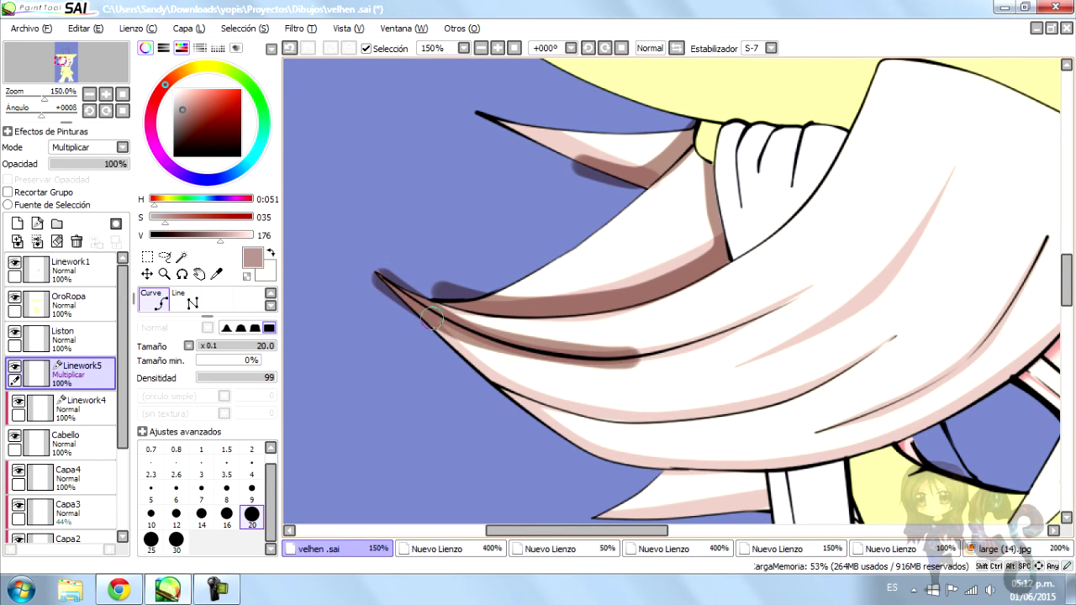
left_click_drag(439, 333, 640, 360)
left_click_drag(498, 374, 629, 387)
mouse_move(452, 353)
left_mouse_down()
mouse_move(536, 401)
mouse_move(686, 416)
mouse_move(787, 388)
left_mouse_up()
mouse_move(513, 412)
left_mouse_down()
mouse_move(623, 452)
mouse_move(774, 455)
mouse_move(812, 443)
left_mouse_up()
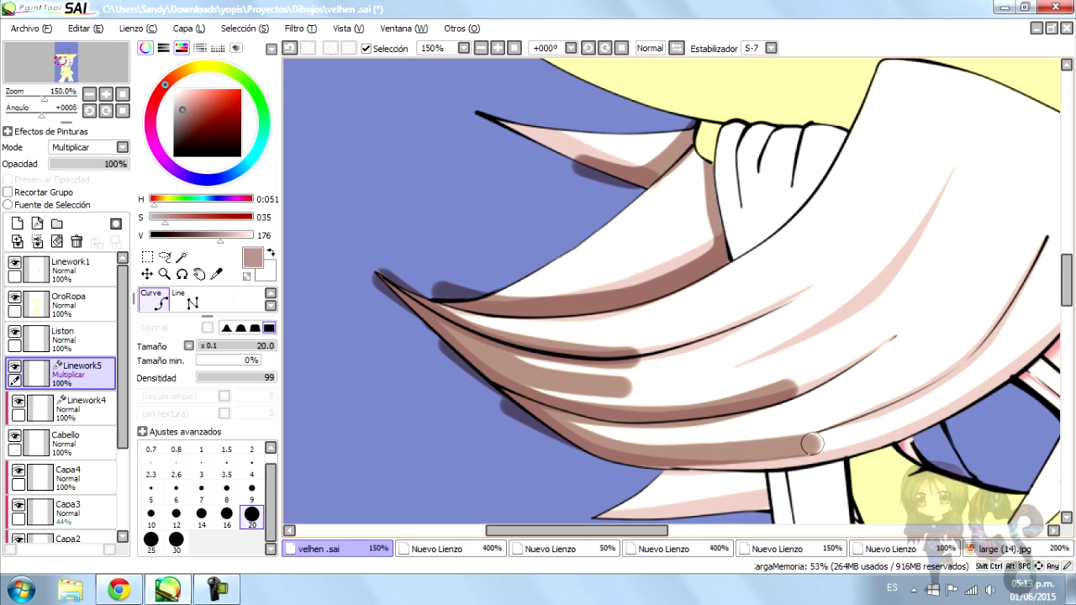
Draw darker shadow curves over the small hair spikes on both sides of the hanging ribbon beside the yellow face piece
scroll(744, 444, "up", 2)
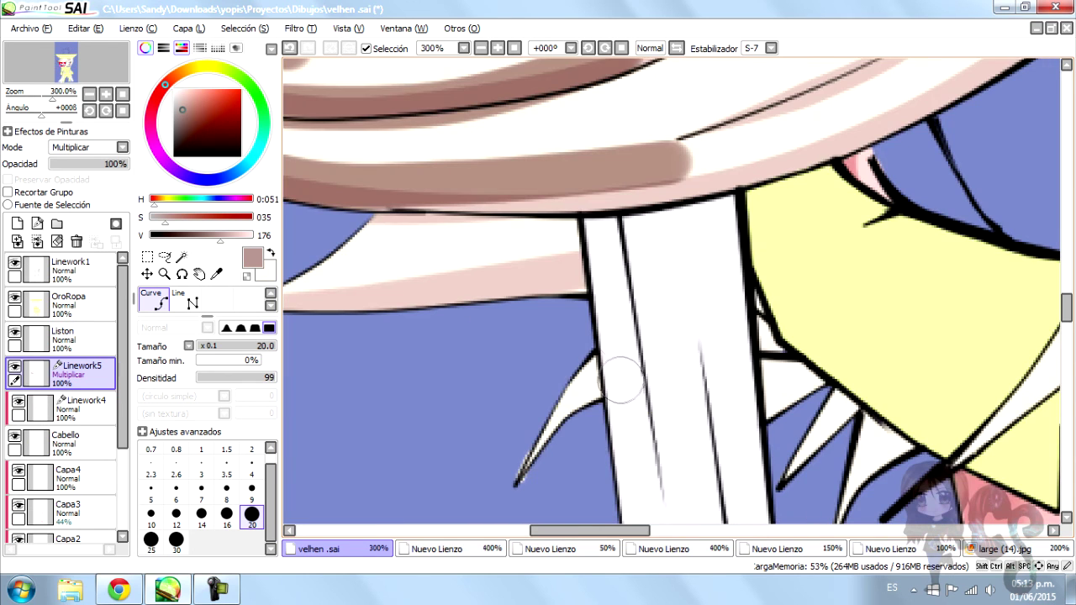
left_click_drag(593, 358, 513, 471)
left_click_drag(879, 366, 761, 475)
left_click_drag(875, 407, 786, 479)
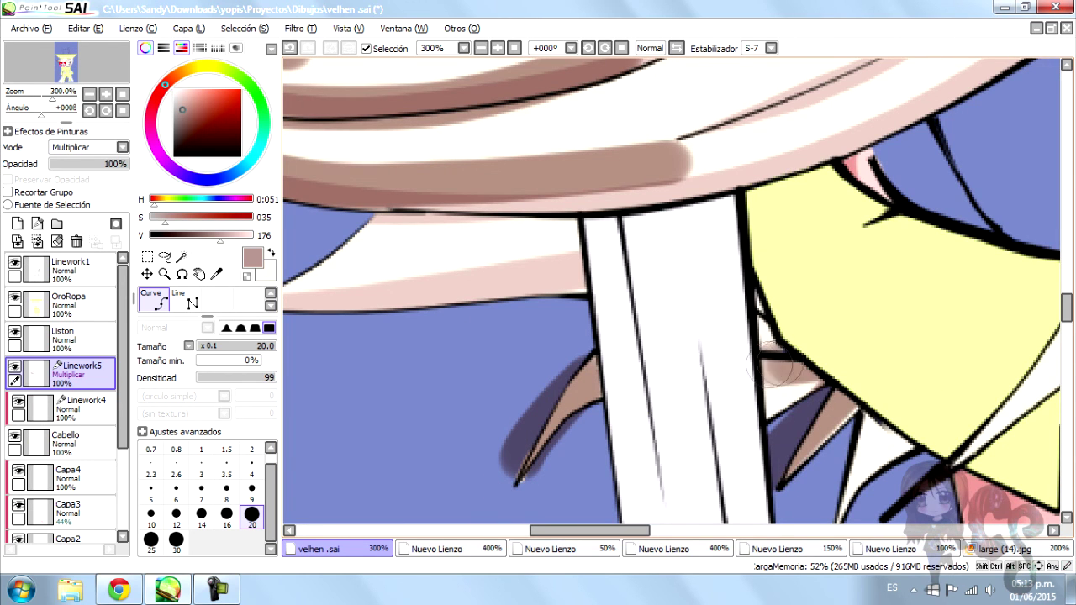
scroll(774, 363, "down", 1)
left_click_drag(862, 286, 817, 382)
Draw darker shadow curves over the hair tips hanging below the chin and jaw
scroll(775, 374, "down", 1)
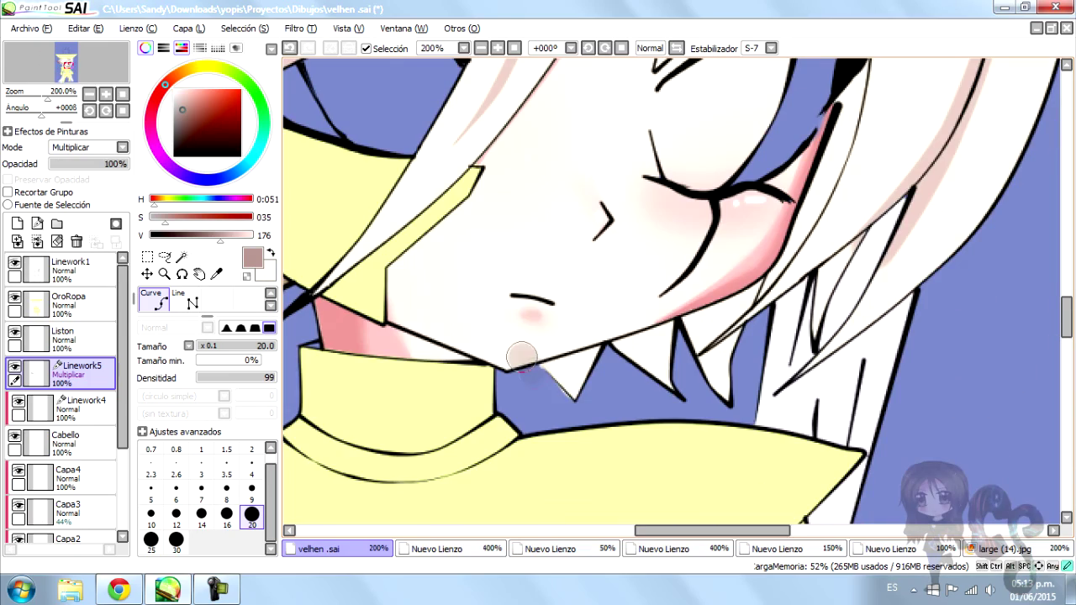
left_click_drag(517, 343, 589, 417)
left_click_drag(602, 324, 698, 408)
left_click_drag(682, 290, 744, 425)
left_click_drag(710, 337, 740, 421)
scroll(799, 265, "up", 2)
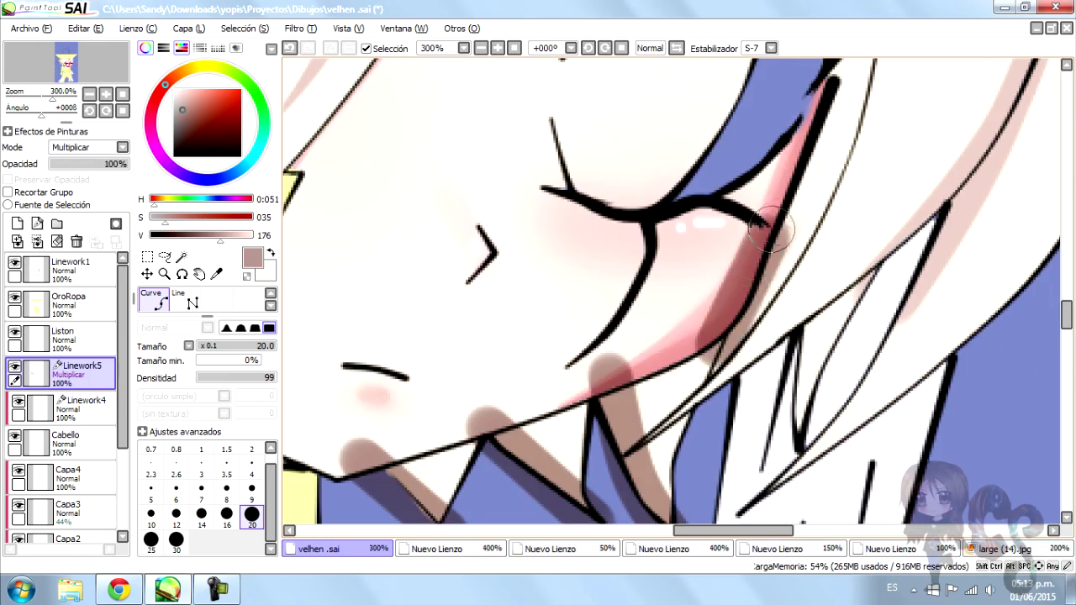
Draw darker shadow curves on the side lock, along its strands beside the cheek and around its whole outer edge
scroll(799, 265, "down", 1)
left_click_drag(707, 370, 833, 274)
mouse_move(874, 244)
left_mouse_down()
mouse_move(761, 313)
mouse_move(950, 72)
left_mouse_up()
scroll(946, 74, "down", 3)
left_click_drag(904, 202, 954, 139)
scroll(955, 138, "up", 1)
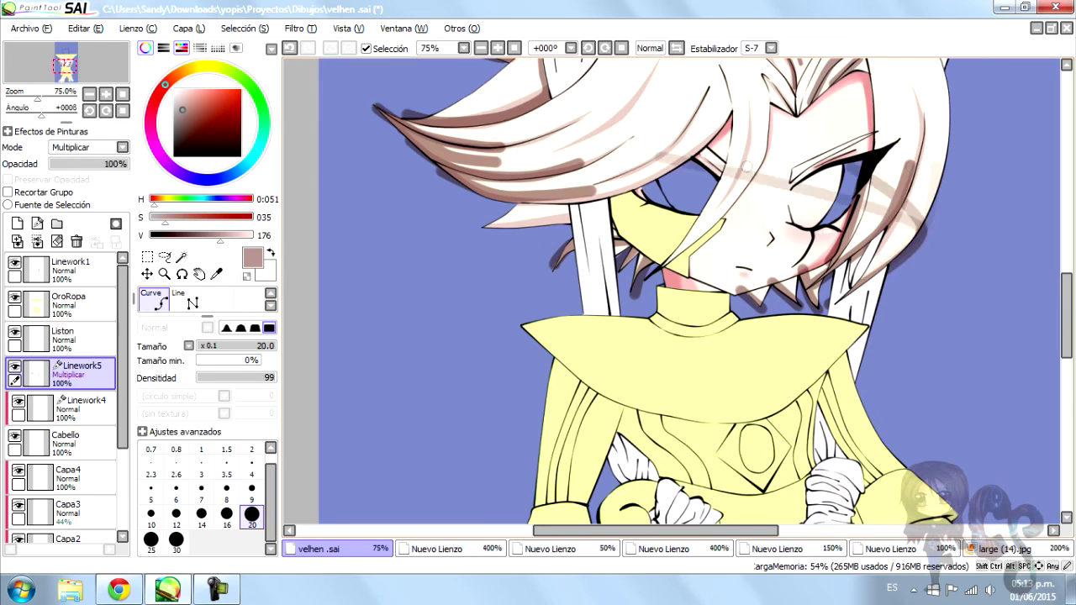
mouse_move(891, 278)
left_mouse_down()
mouse_move(950, 181)
mouse_move(901, 72)
left_mouse_up()
scroll(944, 197, "up", 3)
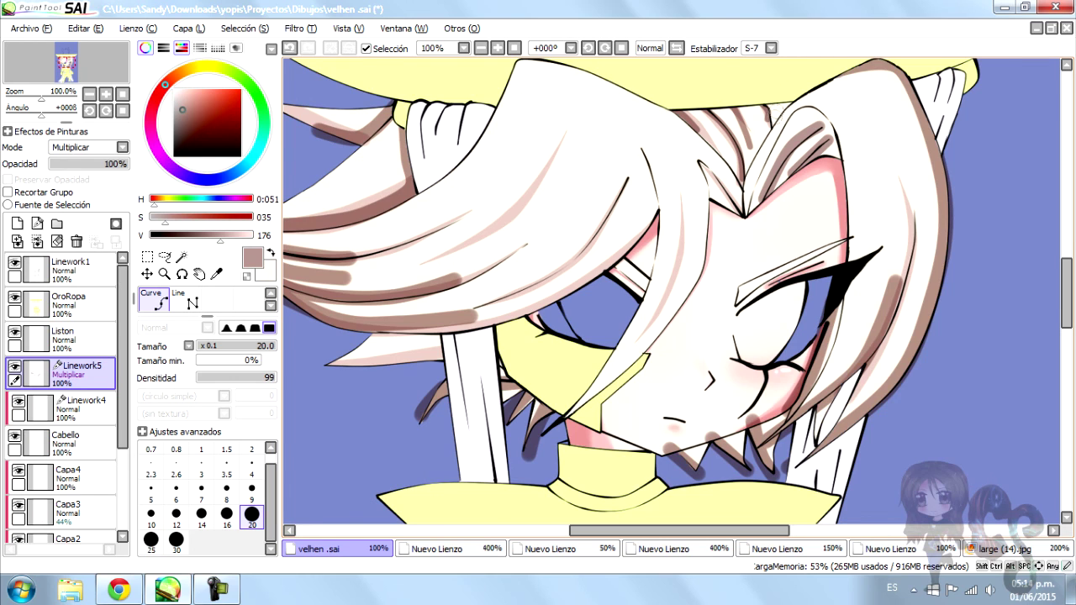
Taper the short inner-strand shadow stroke on the long lock with the Pressure tool
scroll(736, 195, "up", 1)
scroll(851, 269, "down", 2)
scroll(206, 299, "down", 1)
left_click(185, 298)
scroll(505, 303, "up", 5)
left_click_drag(555, 302, 562, 302)
scroll(555, 303, "down", 3)
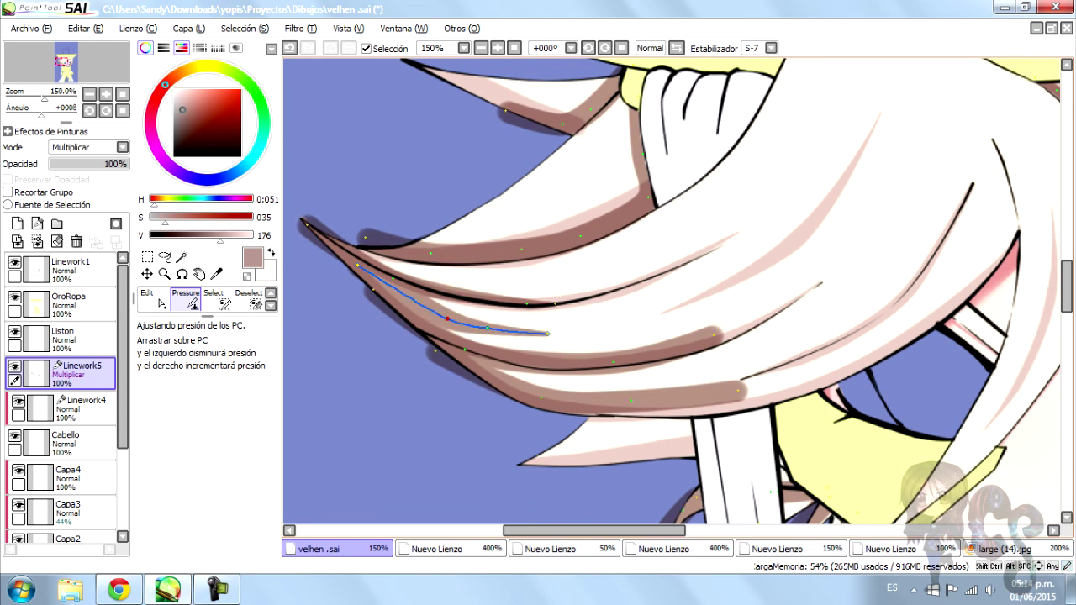
Extend the long lock's two lower shadow strokes along their strands and taper their ends with the Pressure tool
mouse_move(717, 335)
left_mouse_down()
mouse_move(699, 334)
mouse_move(747, 332)
left_mouse_up()
key("ctrl")
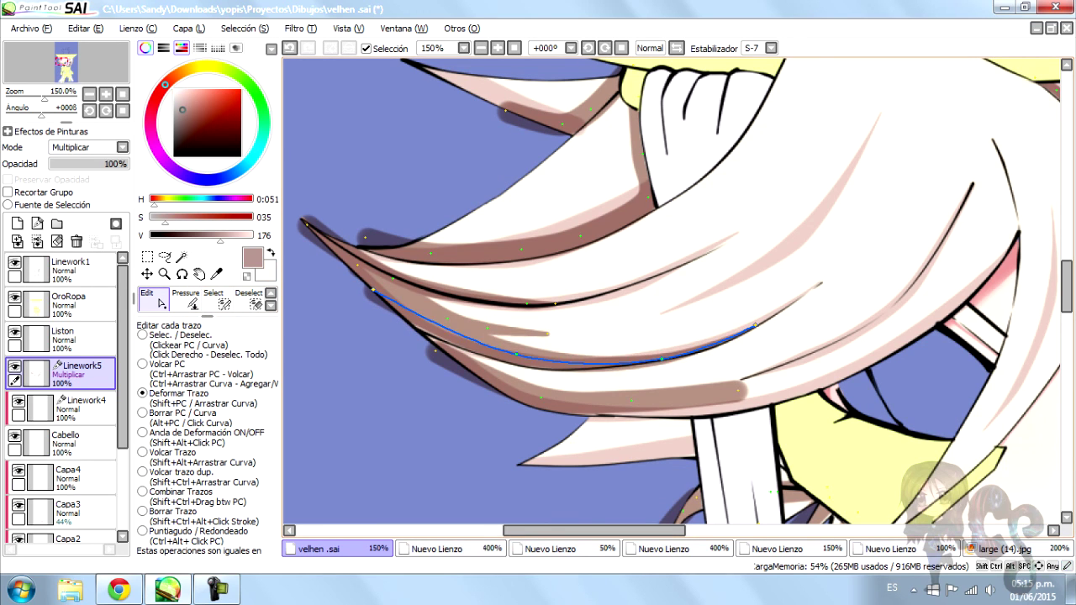
key("ctrl")
key("ctrl")
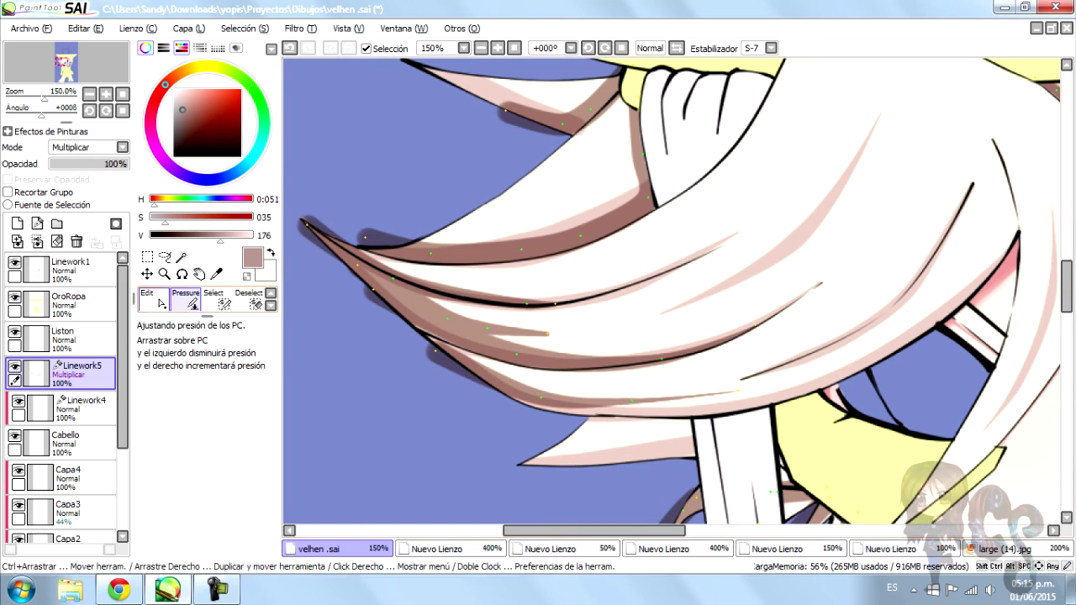
key("ctrl")
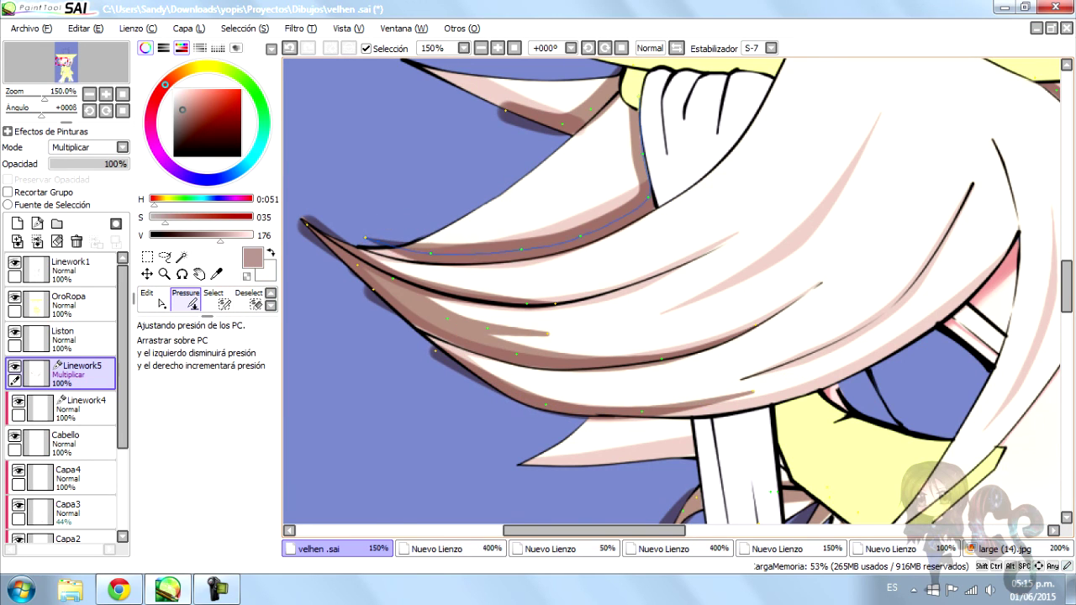
Reshape and thin the shadow strokes on the upper lock and upper spike with the Edit and Pressure tools
scroll(601, 231, "up", 2)
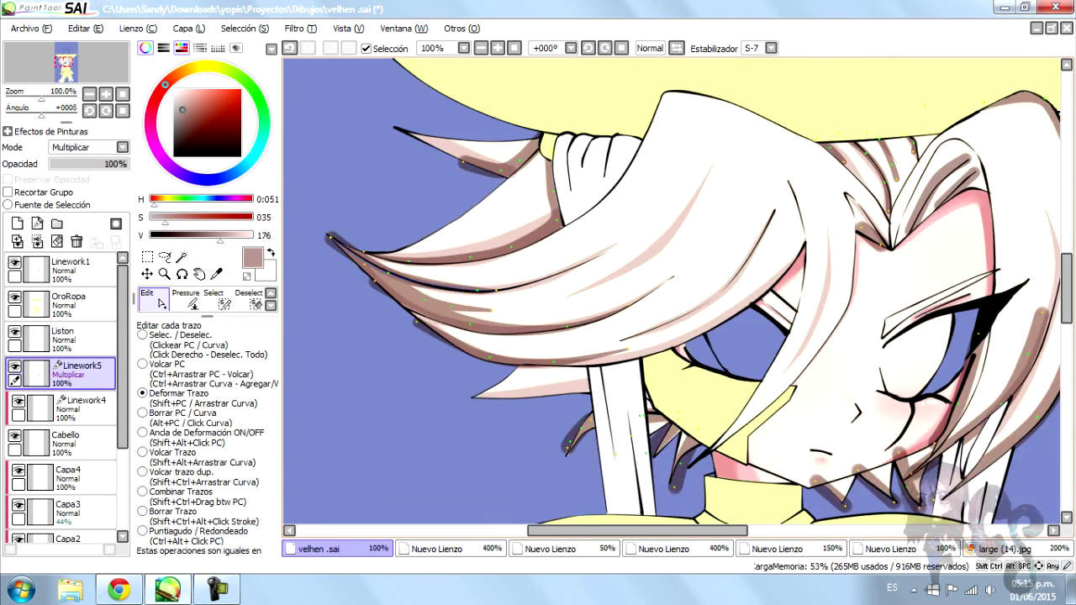
left_click_drag(607, 367, 639, 368)
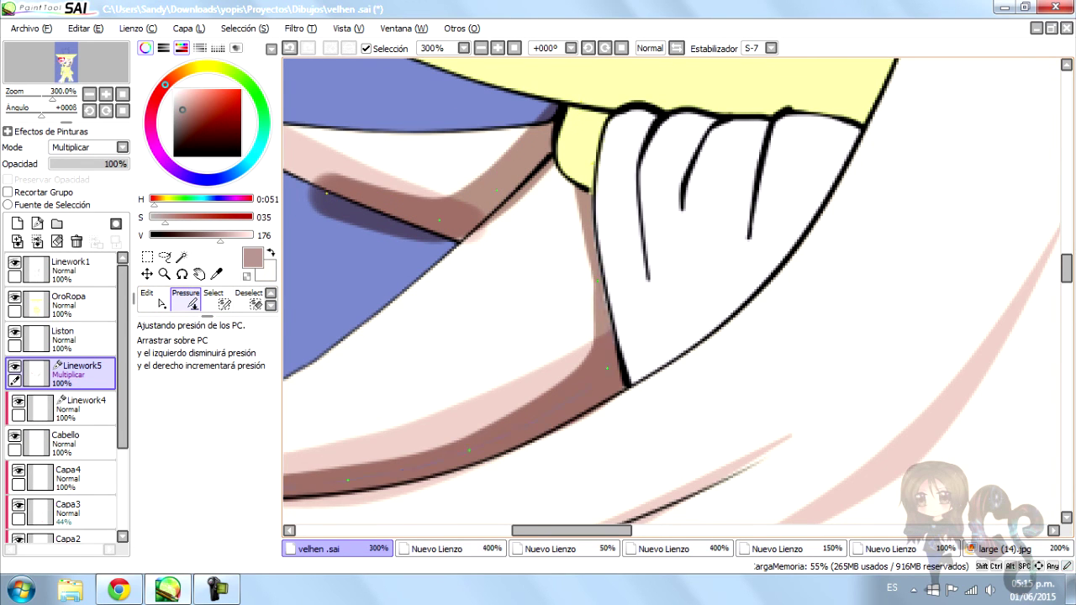
scroll(866, 273, "down", 2)
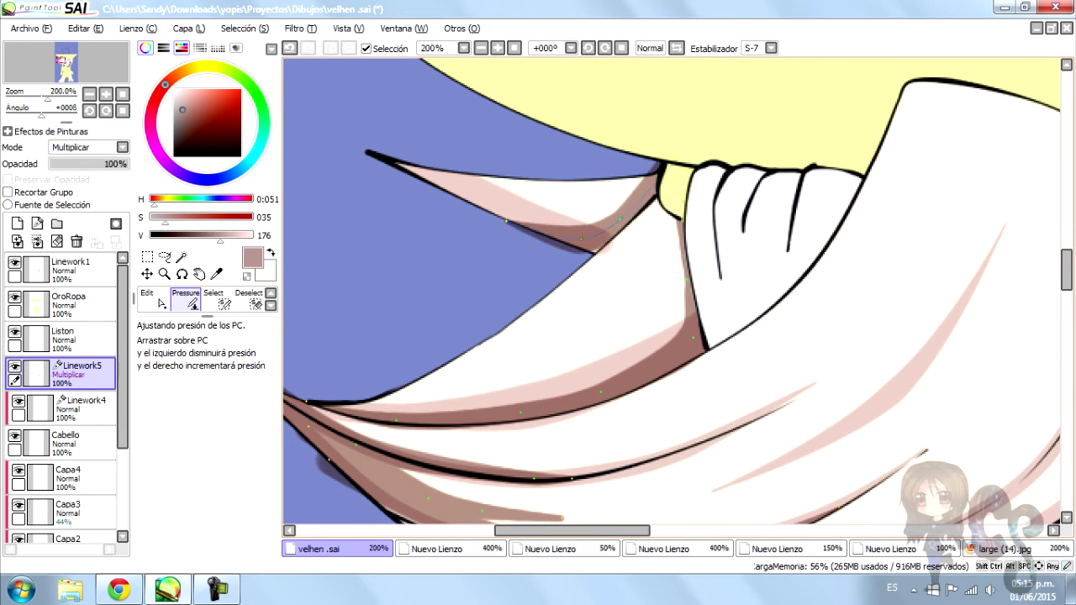
left_click(149, 298)
left_click(185, 299)
Taper the darker shadow strokes on the central strands under the hat brim and on the small fringe strand above the forehead
scroll(749, 285, "down", 5)
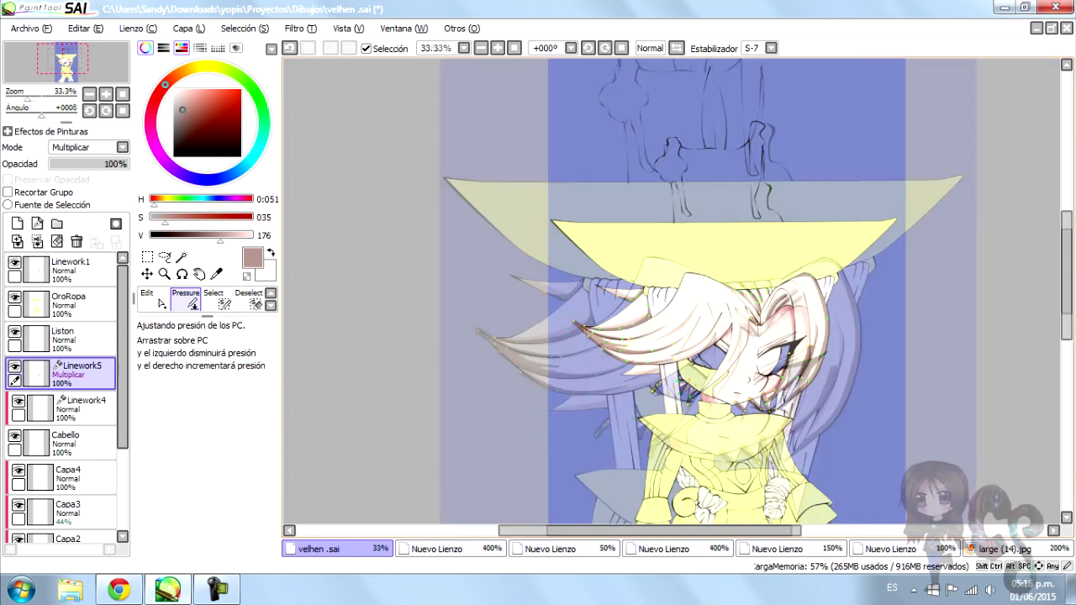
scroll(749, 286, "up", 6)
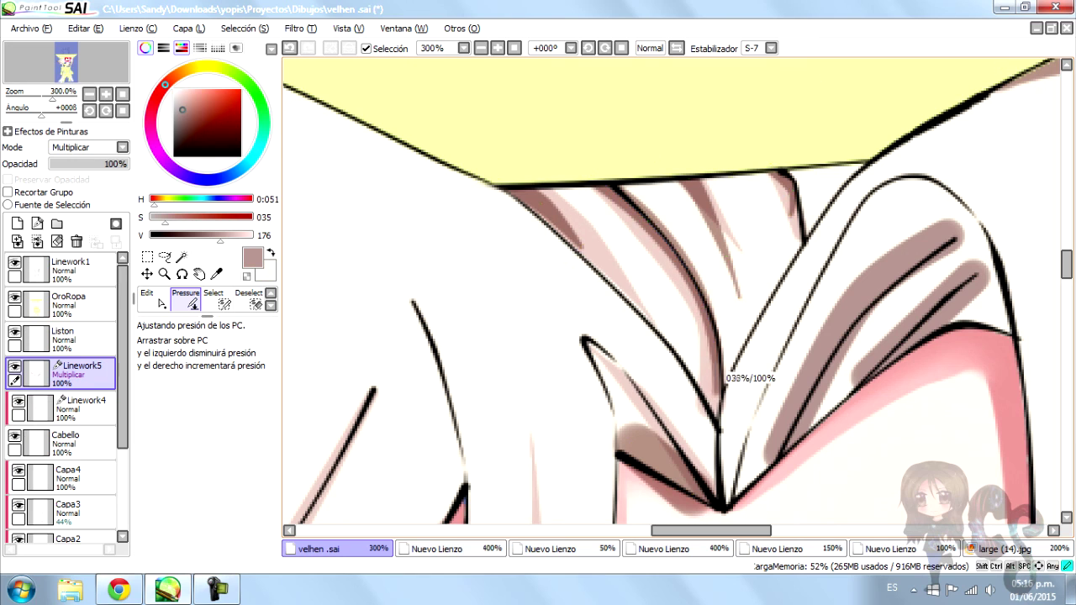
scroll(588, 336, "up", 2)
scroll(538, 403, "down", 2)
left_click_drag(522, 437, 504, 416)
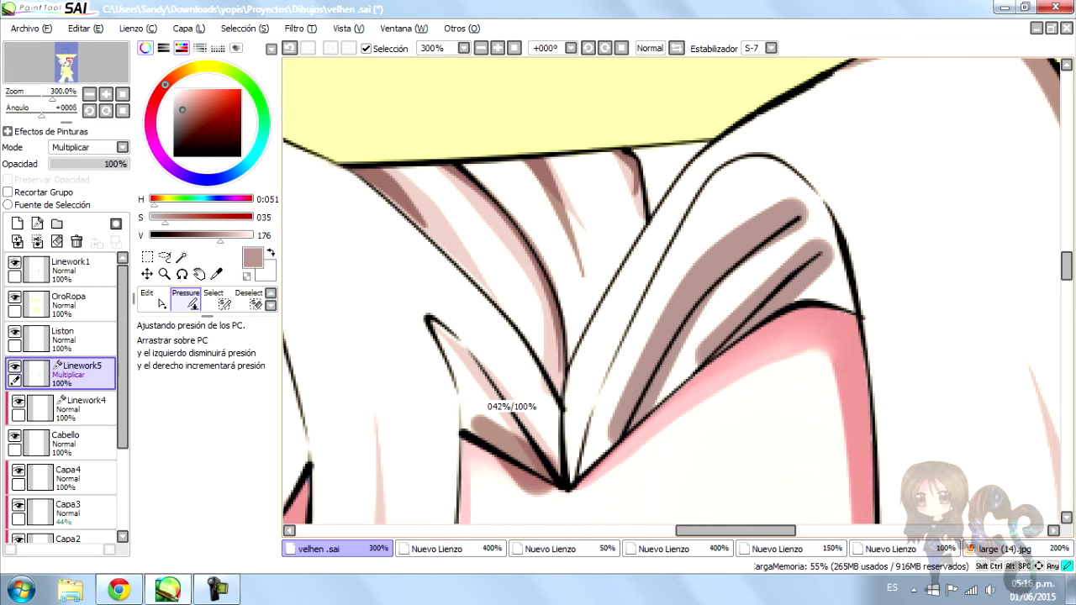
Reshape the shadow stroke around the side lock's outer edge and taper the lock's inner shadow stroke with the Pressure tool
scroll(673, 294, "down", 5)
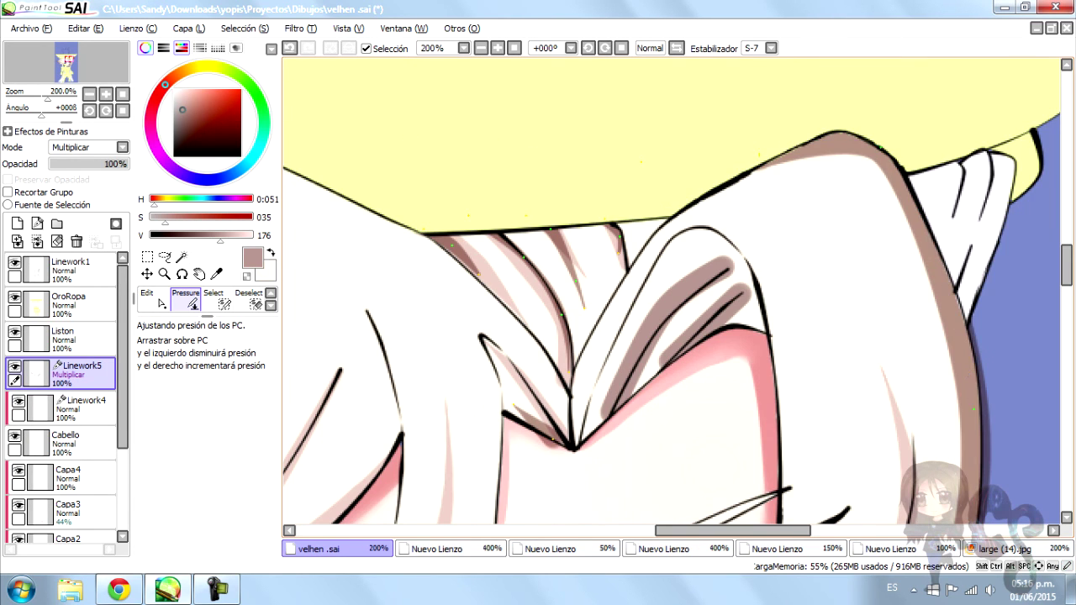
scroll(908, 303, "up", 3)
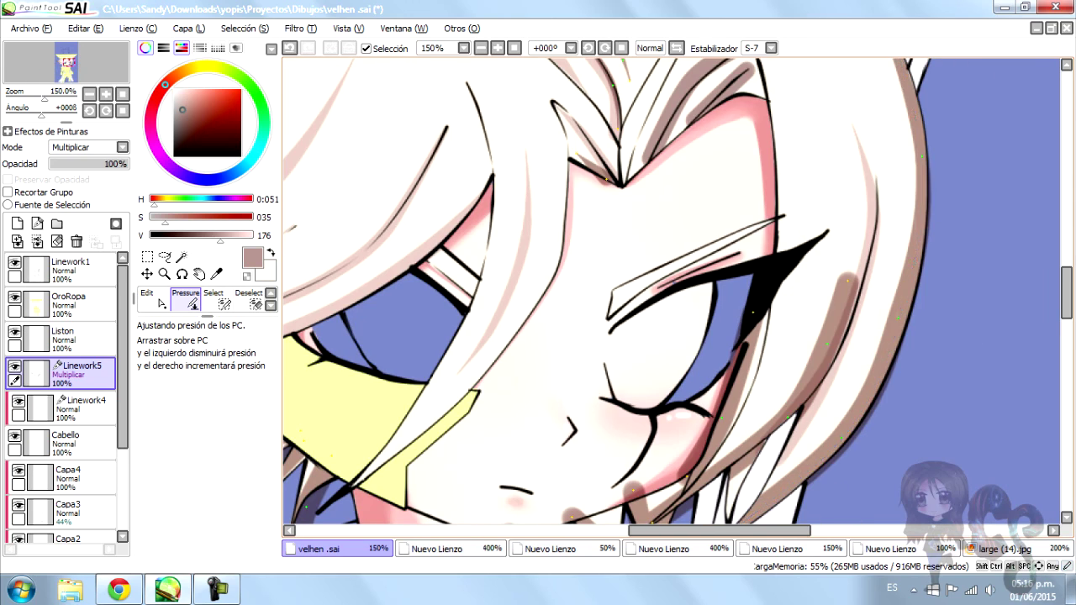
left_click(152, 297)
scroll(757, 295, "down", 1)
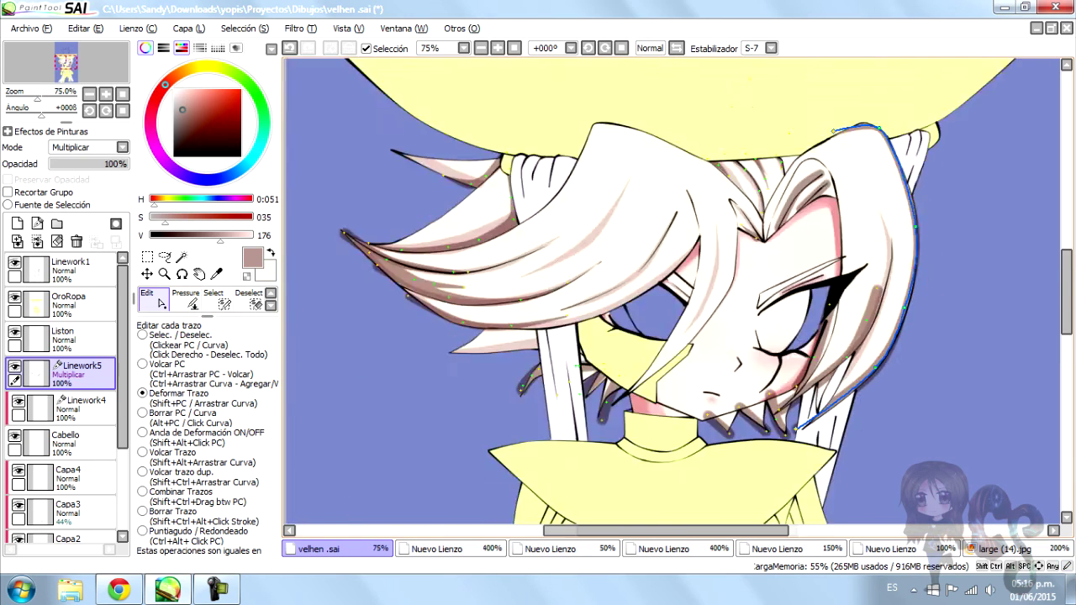
scroll(756, 295, "up", 2)
left_click(185, 298)
left_click_drag(891, 214, 849, 214)
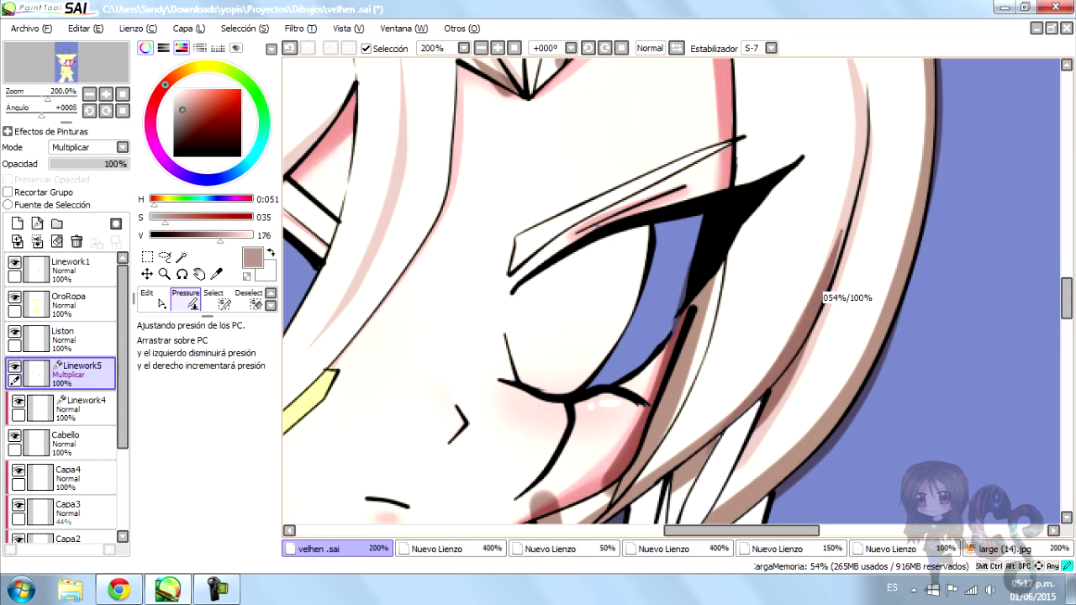
Taper the shadow strokes on the hair tips beside the jaw and clip the Linework5 layer to the hair group
scroll(673, 295, "down", 1)
scroll(673, 295, "up", 1)
scroll(672, 295, "down", 1)
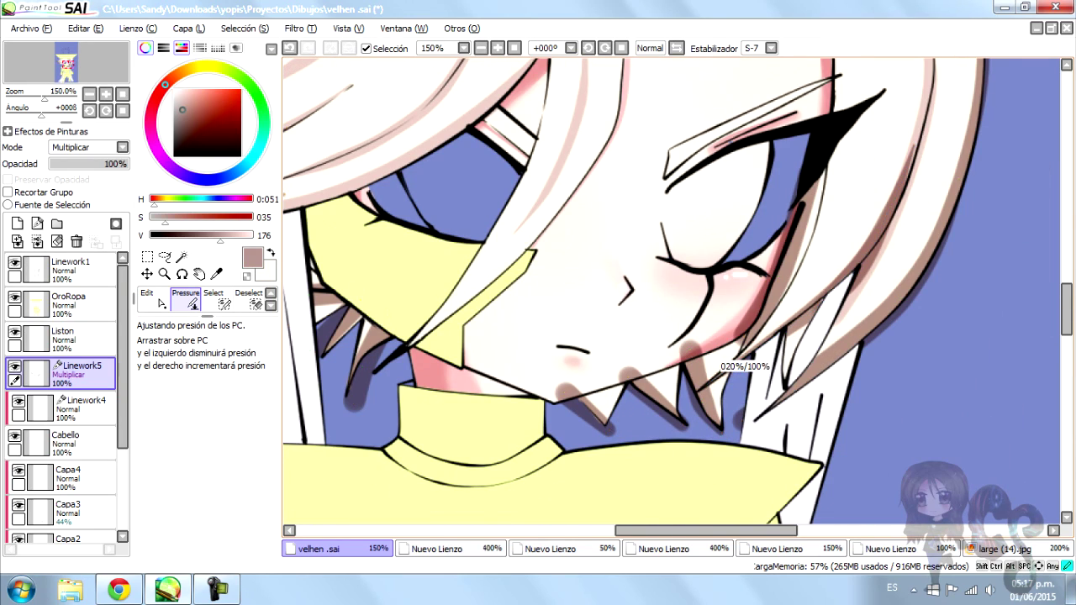
scroll(672, 294, "down", 3)
left_click(8, 191)
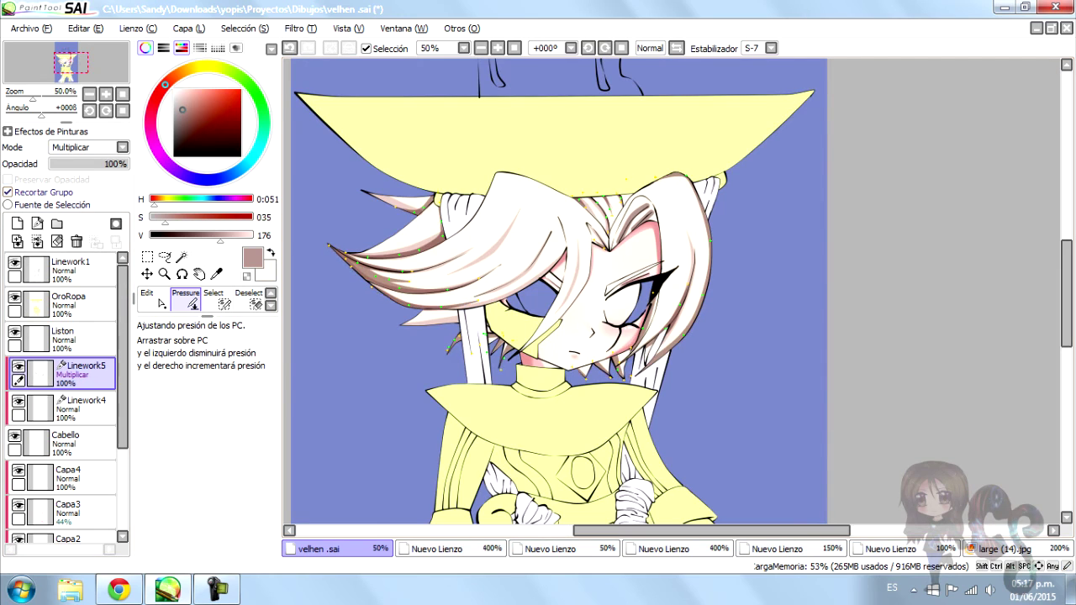
Taper the shadow strokes on the curved fringe strand above the forehead on the Linework4 layer
scroll(673, 294, "up", 4)
left_click(84, 408)
left_click_drag(648, 210, 643, 211)
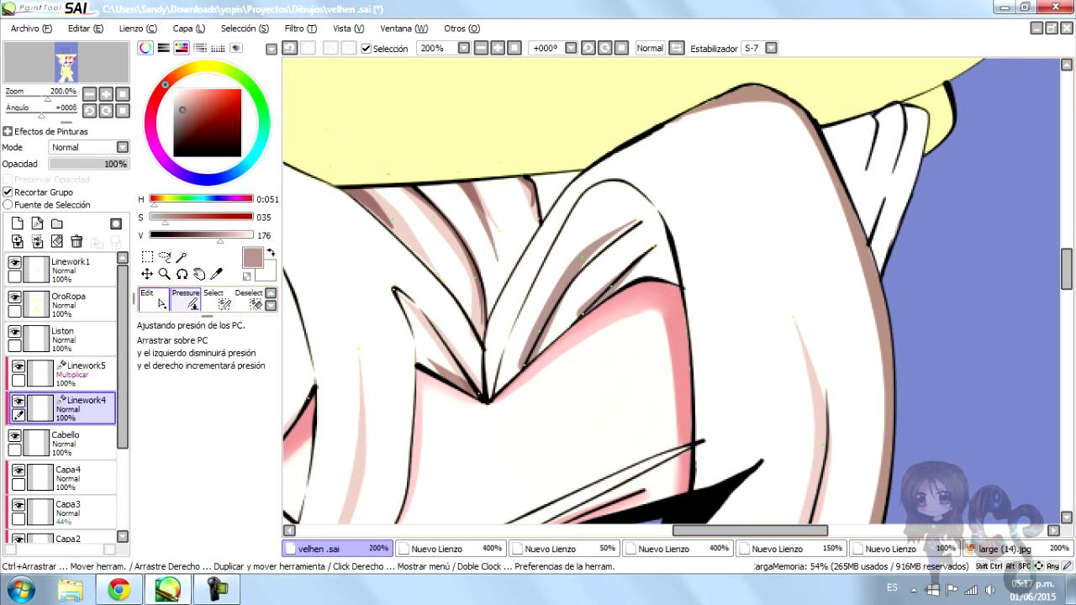
left_click(147, 295)
scroll(678, 297, "down", 3)
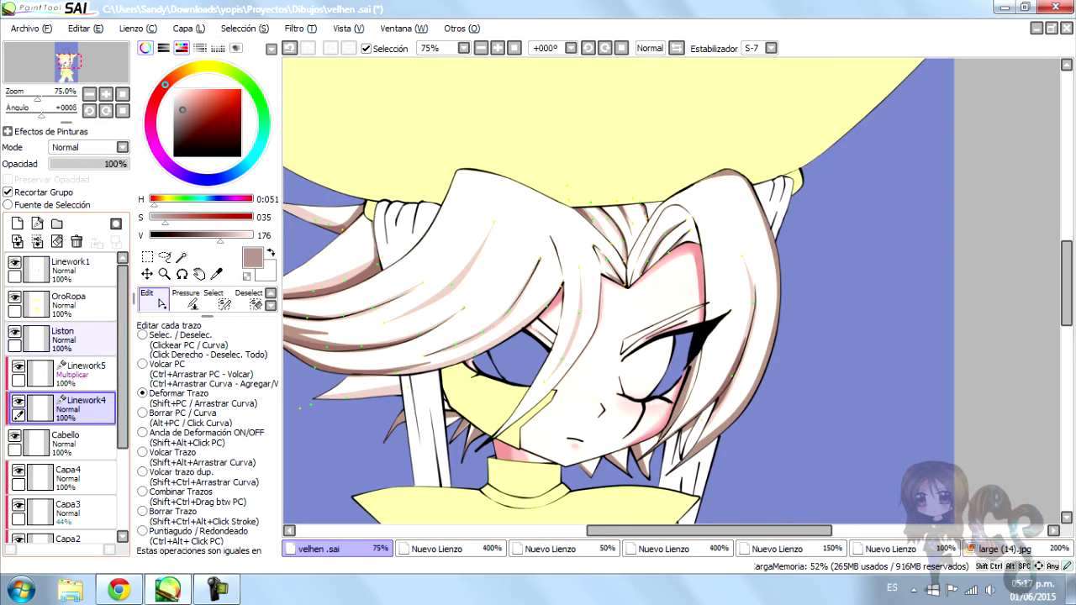
Adjust the pressure of the long lock's inner-strand shadow stroke on Linework5 and make the Liston layer active
scroll(678, 298, "up", 2)
left_click(84, 370)
left_click(185, 296)
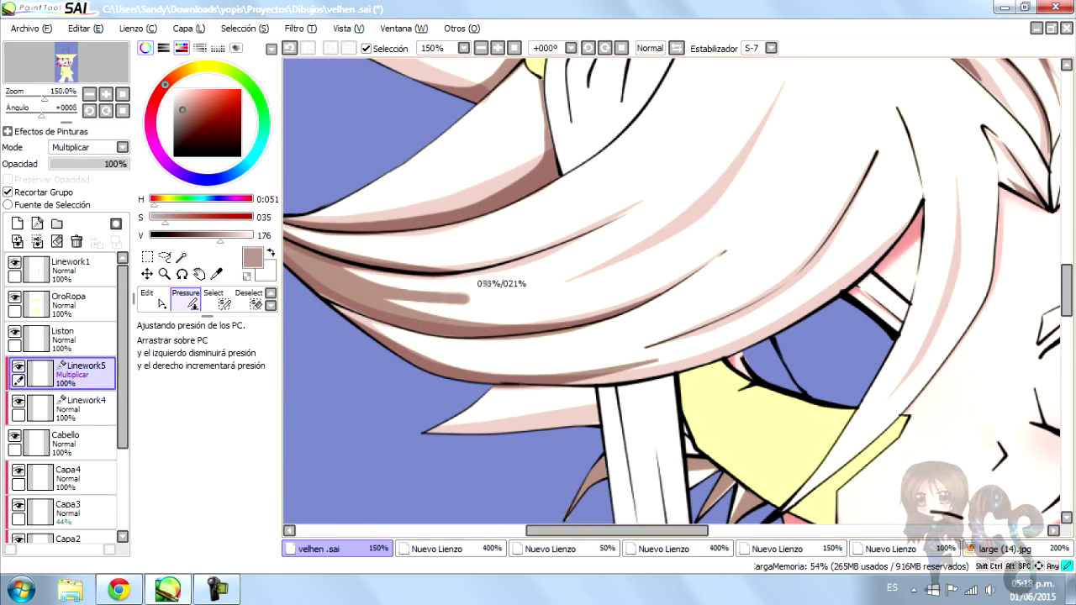
scroll(414, 278, "down", 2)
scroll(678, 297, "down", 2)
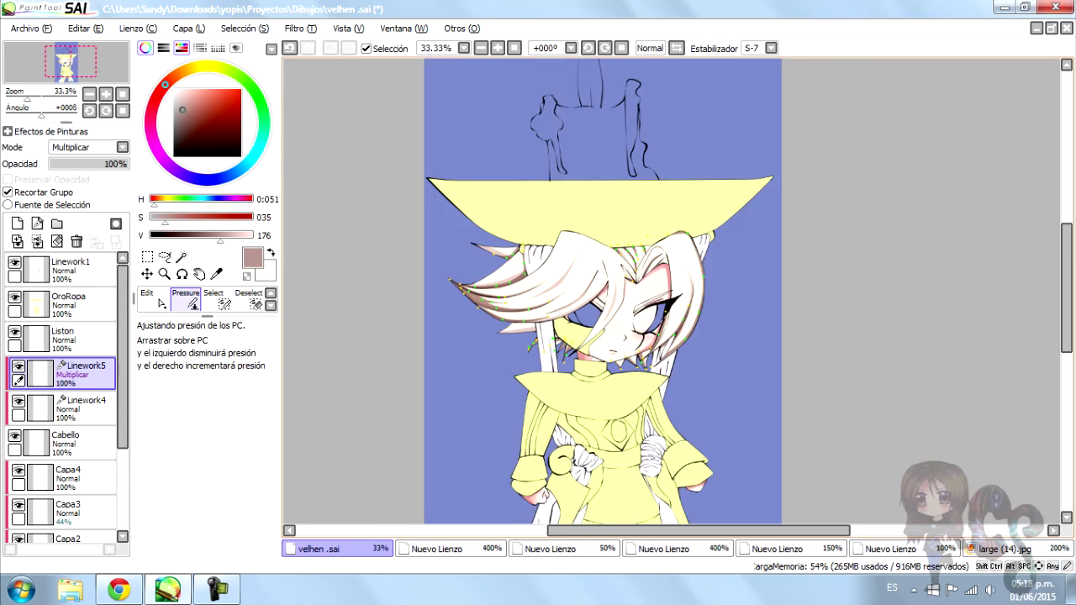
scroll(602, 295, "up", 1)
left_click(63, 337)
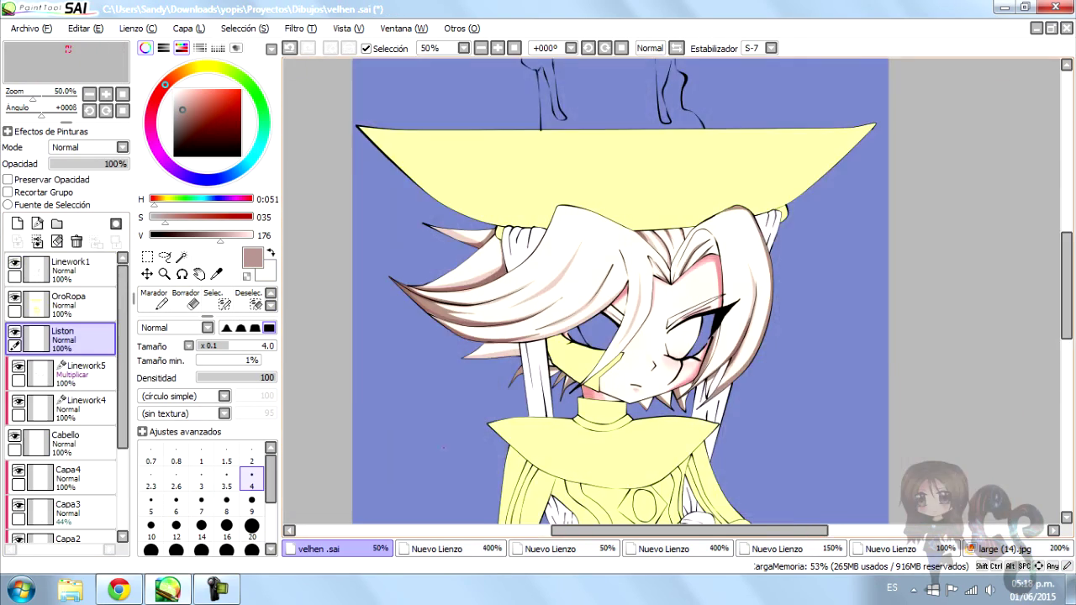
Create a Multiplicar layer above Linework5, clip it to the hair group, and set a darker shadow colour with value 126
scroll(677, 294, "up", 1)
left_click(84, 374)
left_click(17, 223)
left_click(215, 303)
left_click(123, 147)
left_click(71, 173)
scroll(210, 526, "down", 4)
left_click(251, 509)
scroll(563, 332, "up", 1)
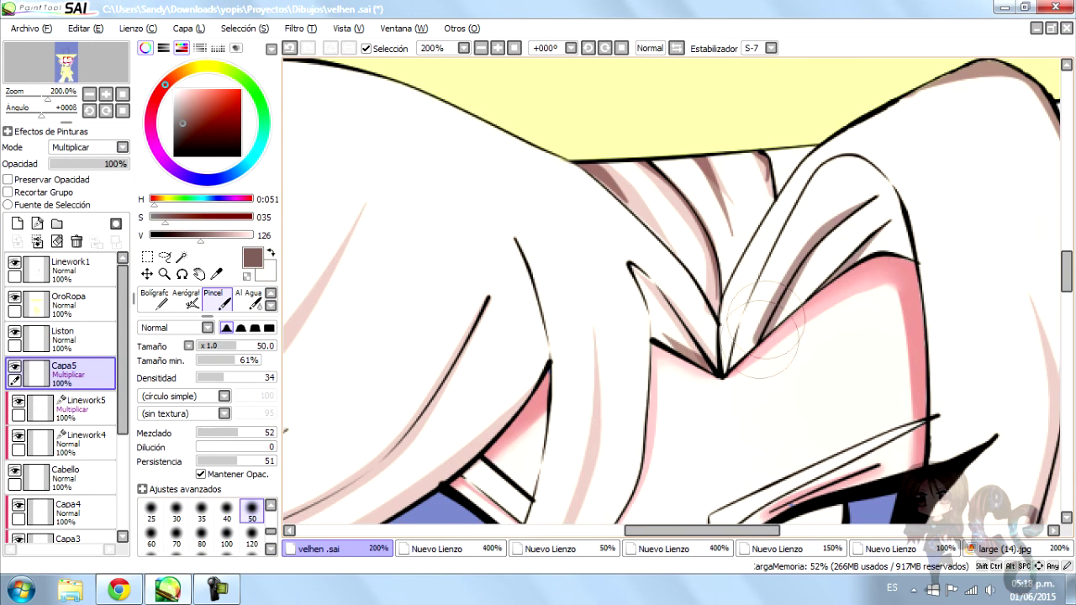
left_click(9, 191)
mouse_move(887, 266)
left_mouse_down()
mouse_move(841, 244)
mouse_move(807, 278)
mouse_move(850, 219)
mouse_move(820, 210)
mouse_move(841, 244)
mouse_move(807, 252)
left_mouse_up()
key("e")
key("ctrl+z")
key("ctrl+z")
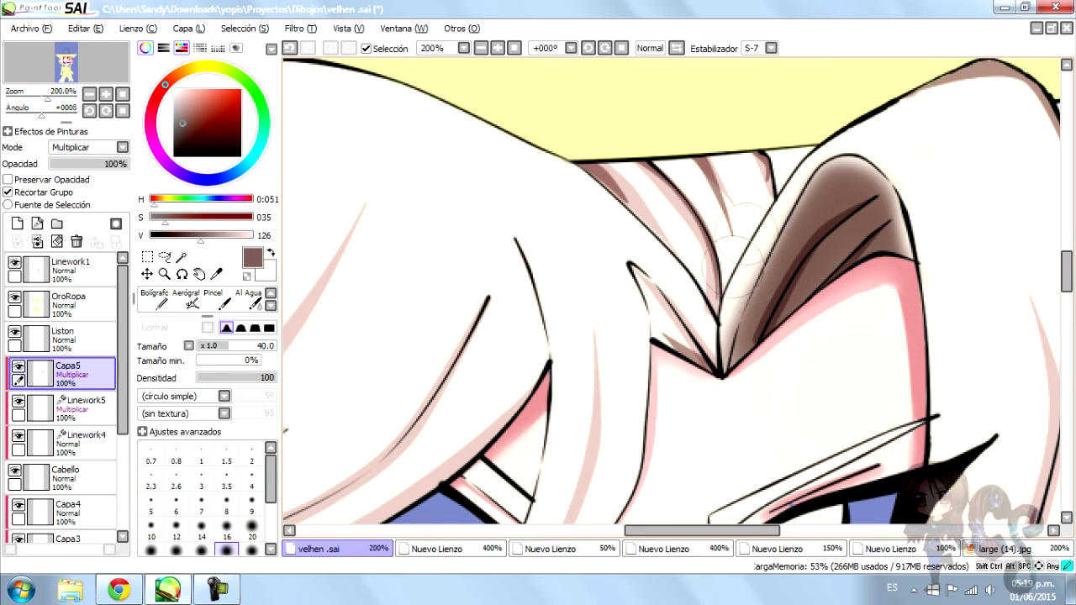
scroll(846, 134, "down", 3)
key("ctrl+z")
key("ctrl+z")
key("ctrl+y")
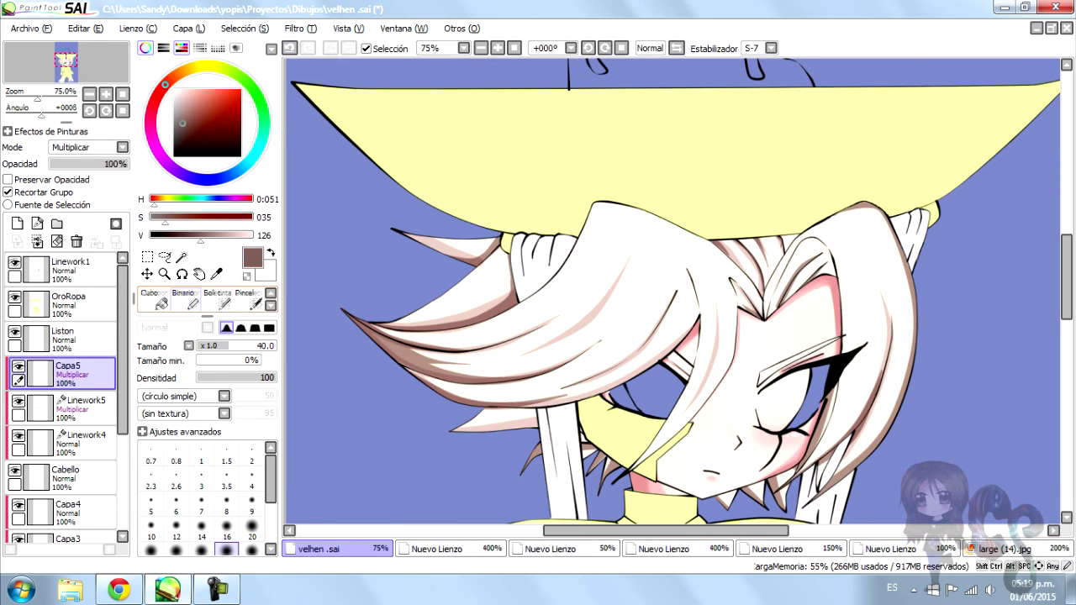
Fill the inner fringe folds above the forehead with solid shadow using the Boli tinta pen, reduced to size 9 for the corners
key("n")
scroll(757, 252, "up", 5)
mouse_move(824, 328)
left_mouse_down()
mouse_move(679, 150)
mouse_move(658, 228)
mouse_move(622, 253)
left_mouse_up()
scroll(610, 238, "down", 4)
scroll(610, 238, "up", 6)
key("bracketleft")
key("bracketleft")
key("bracketleft")
key("bracketleft")
mouse_move(833, 479)
left_mouse_down()
mouse_move(664, 252)
mouse_move(673, 403)
mouse_move(766, 433)
left_mouse_up()
scroll(766, 433, "down", 5)
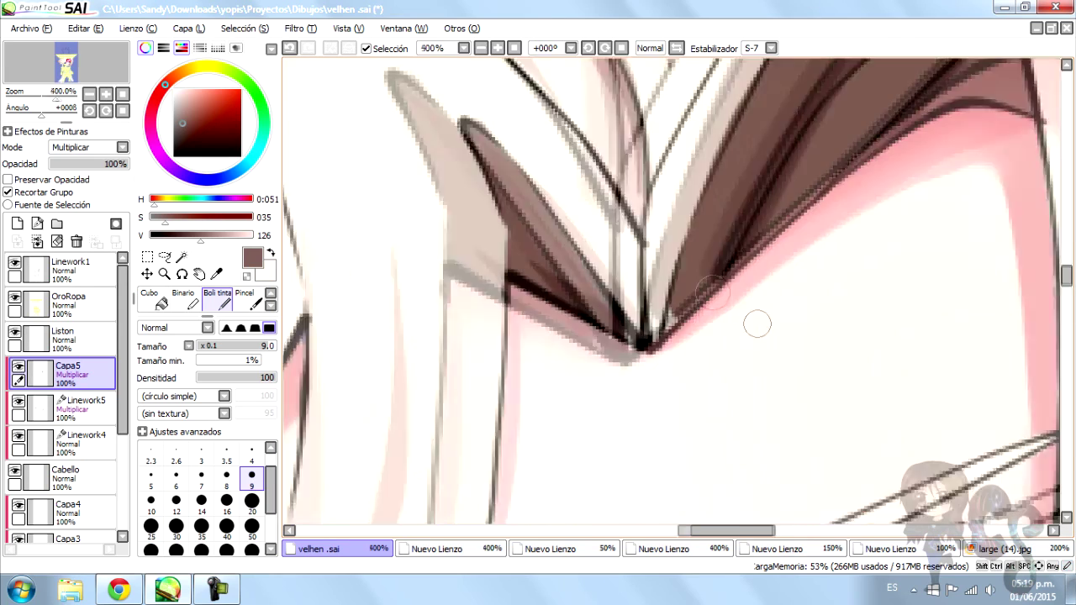
scroll(589, 168, "up", 4)
key("bracketright")
key("bracketright")
key("bracketright")
key("bracketright")
key("bracketright")
key("bracketright")
key("bracketright")
key("bracketright")
key("bracketright")
mouse_move(555, 219)
left_mouse_down()
mouse_move(604, 181)
mouse_move(538, 211)
left_mouse_up()
key("ctrl+z")
key("ctrl+z")
Paint a selection along the edges of the triangular hair section beneath the hat and trim its overflow
key("m")
key("s")
mouse_move(446, 199)
left_mouse_down()
mouse_move(635, 388)
mouse_move(789, 125)
left_mouse_up()
key("bracketright")
key("bracketright")
key("bracketright")
key("bracketright")
key("bracketright")
key("bracketright")
key("bracketright")
key("bracketright")
key("bracketright")
mouse_move(504, 180)
left_mouse_down()
mouse_move(761, 128)
mouse_move(467, 199)
mouse_move(573, 163)
mouse_move(463, 241)
left_mouse_up()
key("d")
left_click_drag(444, 206, 626, 429)
Complete the selection across the interior of the triangular hair section with the magic wand and refine its edges
key("w")
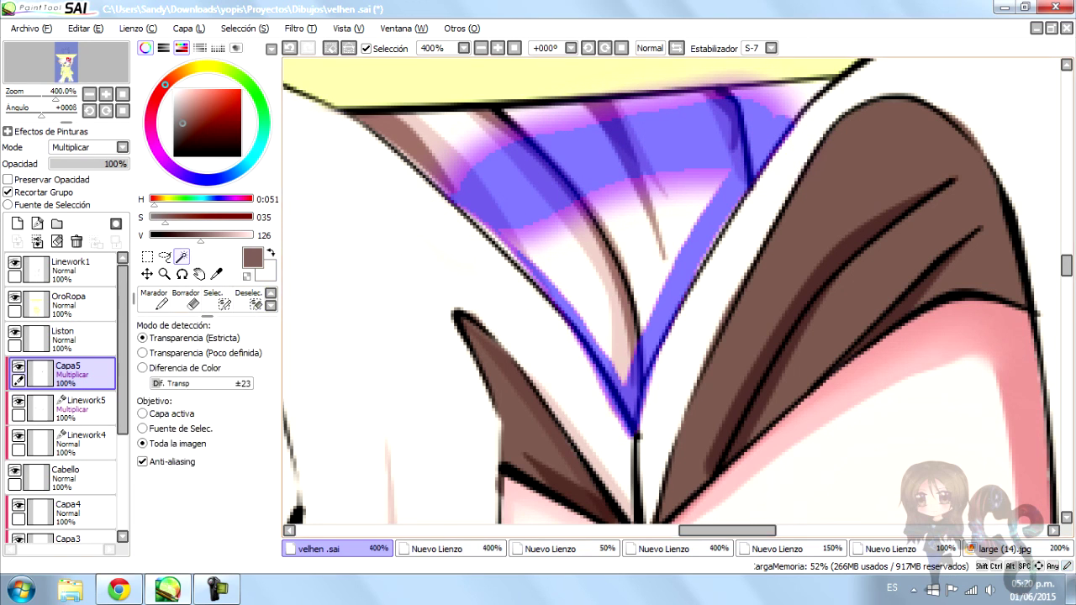
left_click(513, 227)
key("s")
key("bracketleft")
key("bracketleft")
key("bracketleft")
key("bracketleft")
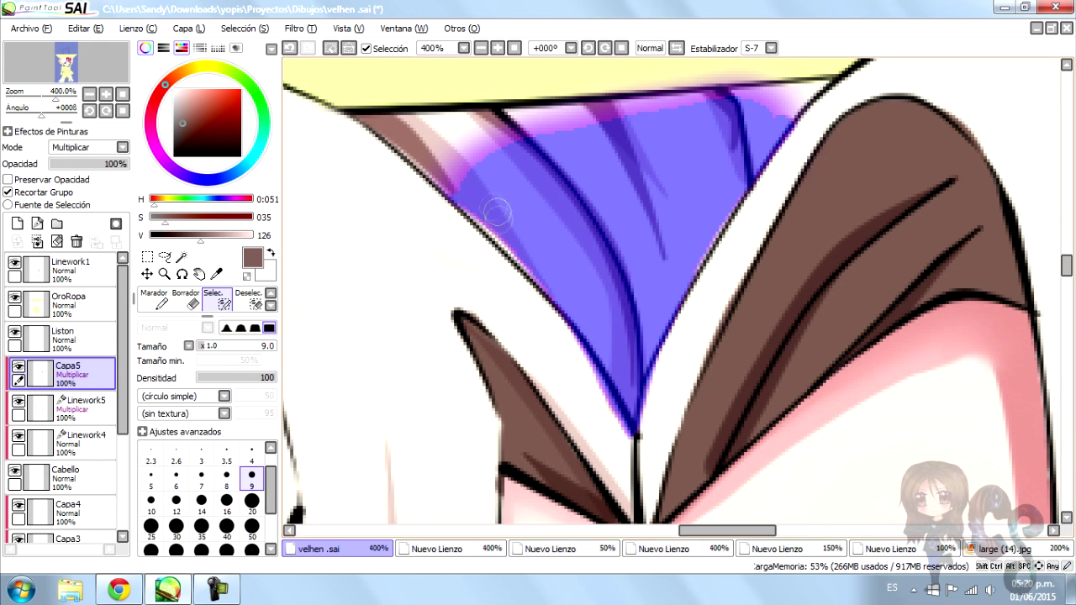
Shade the selected hair section beneath the hat, clear the selection, and blend the shading with the size 20 Al Agua brush
key("n")
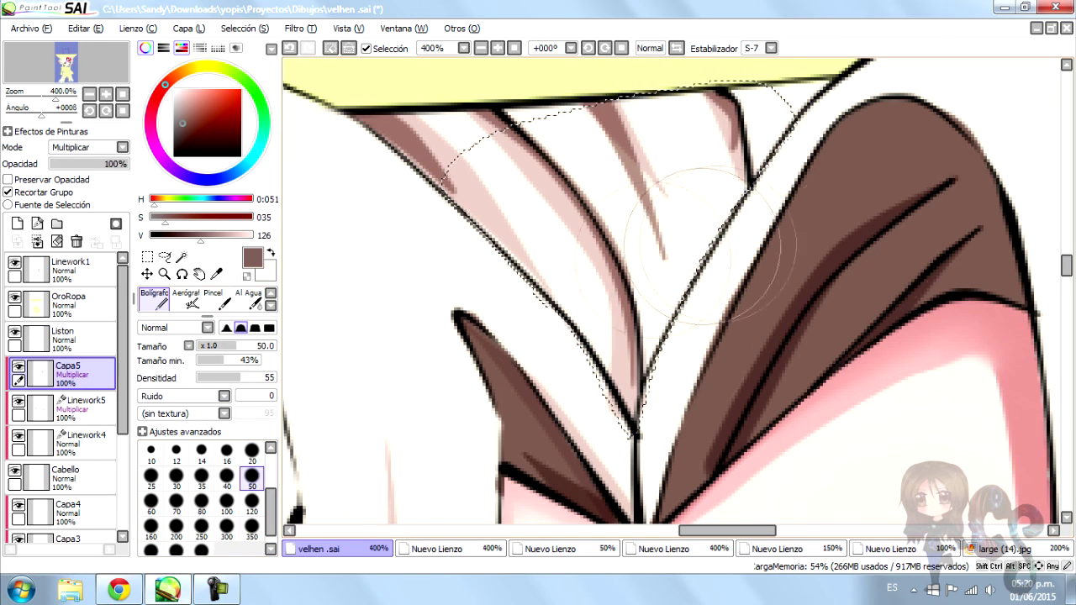
key("a")
mouse_move(522, 353)
left_mouse_down()
mouse_move(577, 311)
mouse_move(540, 264)
mouse_move(623, 419)
left_mouse_up()
scroll(623, 419, "down", 3)
scroll(425, 300, "up", 3)
key("c")
key("ctrl+d")
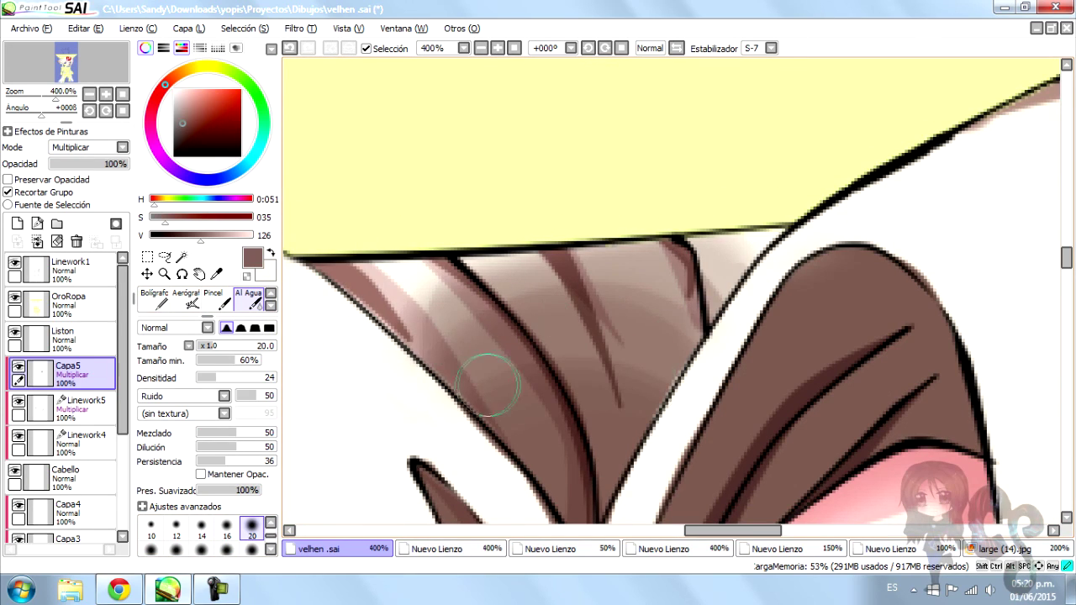
scroll(521, 370, "down", 4)
scroll(677, 237, "up", 2)
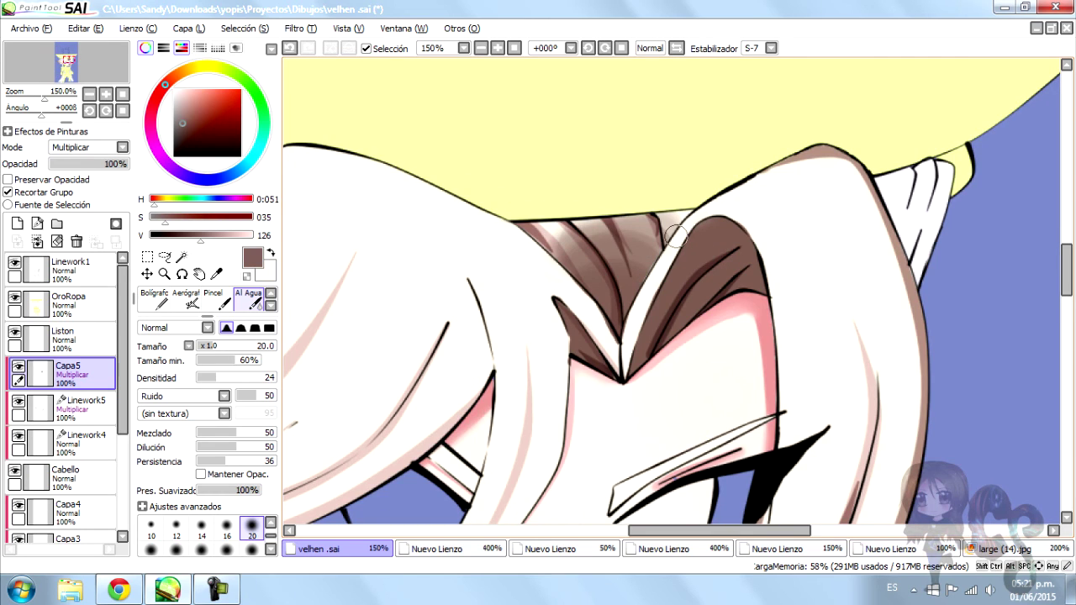
Try shading the outer hair locks on Capa5 with the Multiplicar airbrush at size 350
key("n")
scroll(577, 252, "down", 4)
left_click(186, 300)
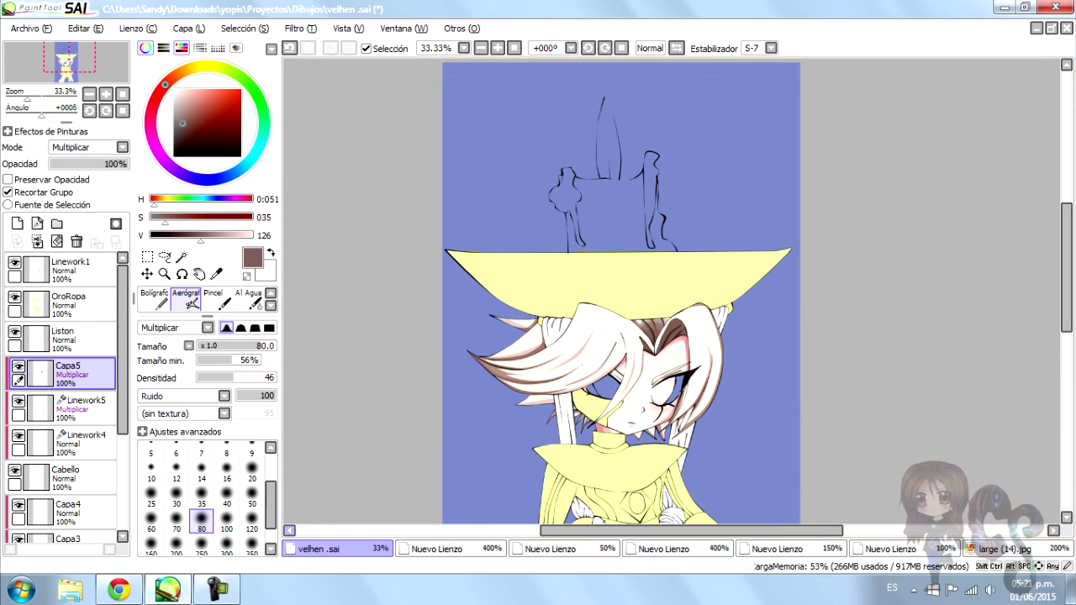
key("bracketright")
key("bracketright")
key("bracketright")
key("bracketright")
key("bracketright")
key("bracketright")
key("bracketright")
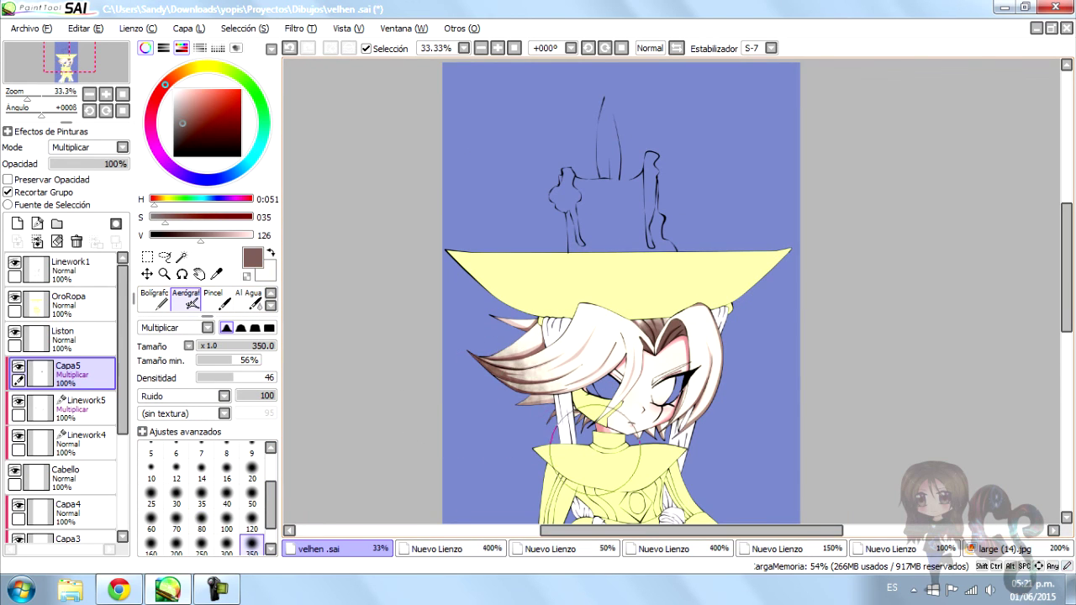
scroll(589, 445, "up", 2)
key("ctrl+z")
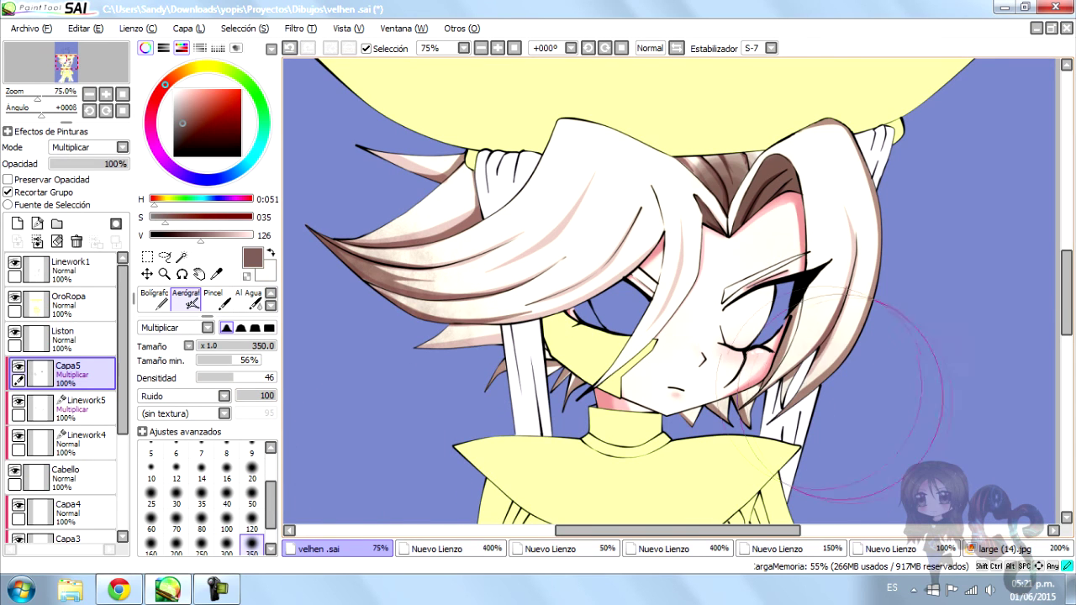
key("ctrl+y")
Blend the airbrushed shading across the outer hair locks with the Al Agua brush at size 120
key("b")
key("bracketright")
key("bracketright")
key("bracketright")
key("bracketright")
key("bracketright")
key("bracketright")
key("bracketright")
key("bracketright")
key("bracketright")
key("bracketright")
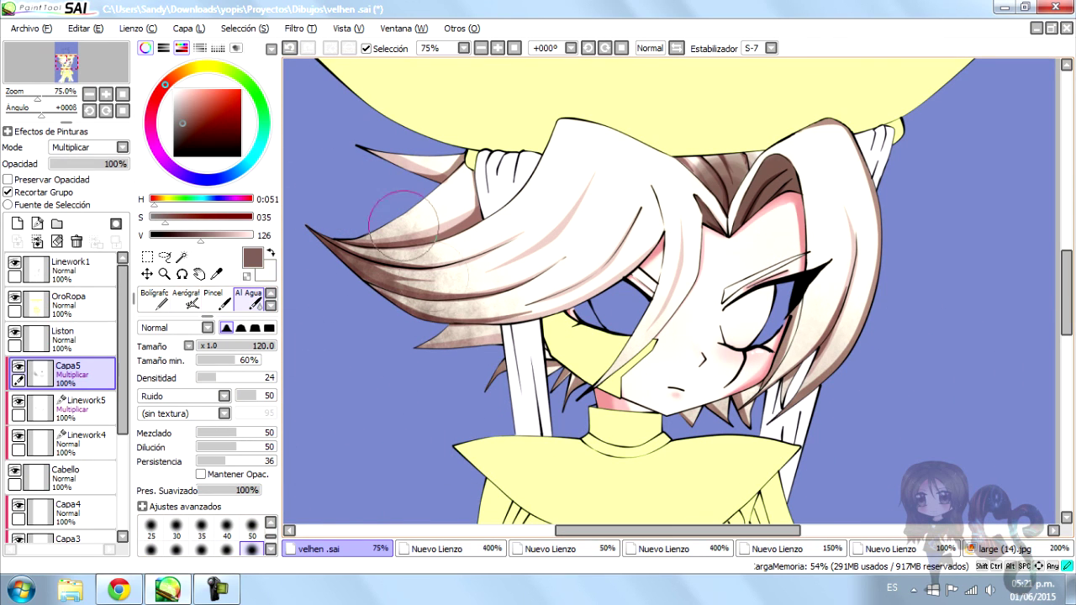
scroll(505, 358, "down", 2)
scroll(841, 252, "up", 2)
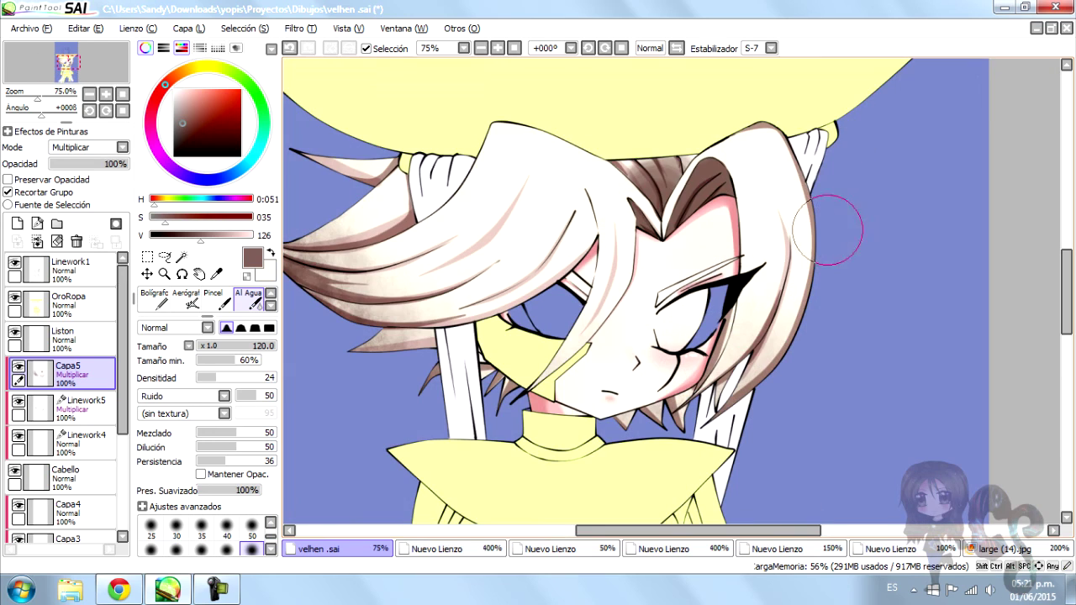
Merge a new empty layer into Linework5 to rasterize it, and erase the airbrushed shading from the outer locks on Capa5
key("b")
left_click(76, 405)
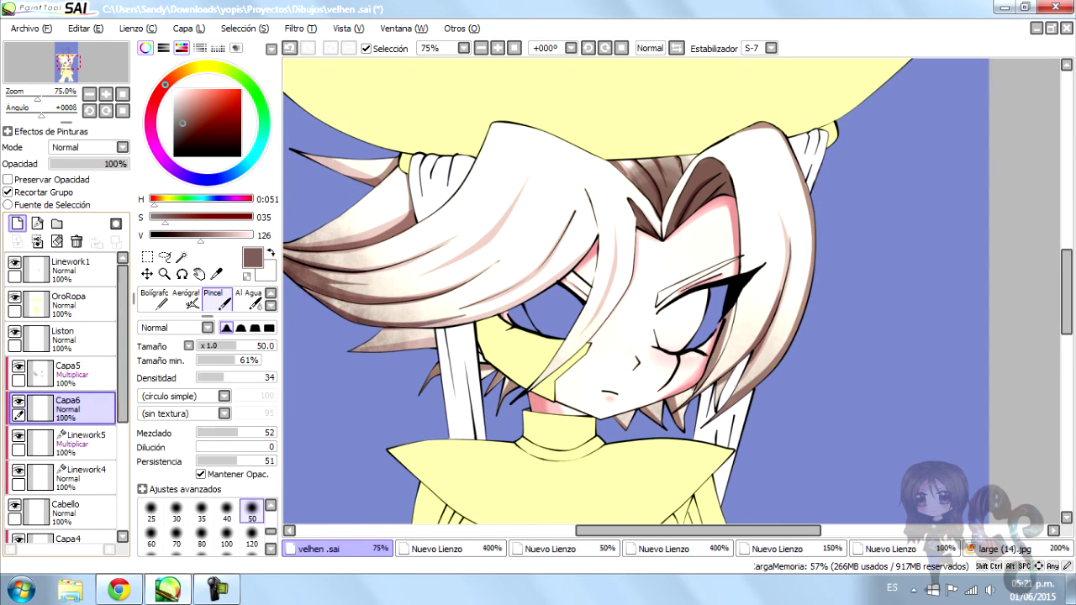
key("c")
left_click(67, 370)
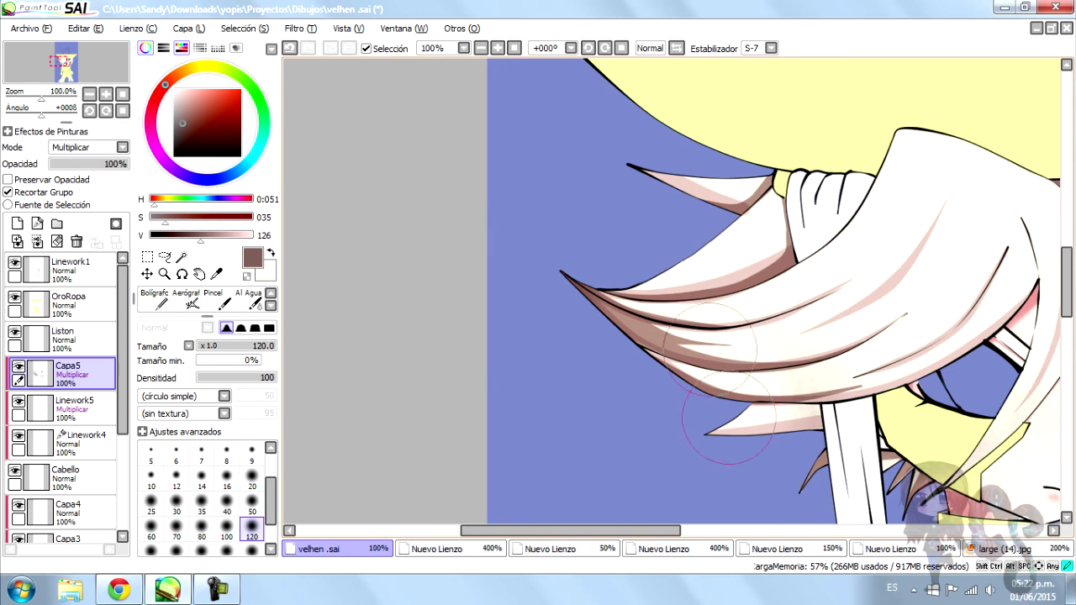
Blend the Linework5 shadow edges on the locks beside the raised hand with the size 20 Al Agua brush
key("n")
left_click(75, 406)
key("c")
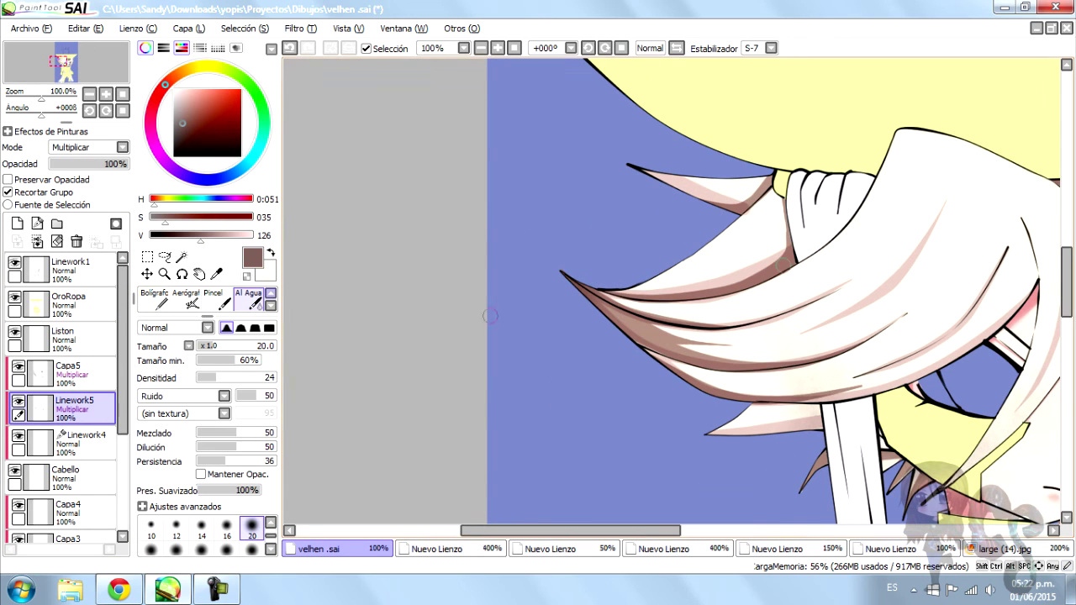
scroll(754, 185, "up", 4)
left_click_drag(754, 185, 766, 364)
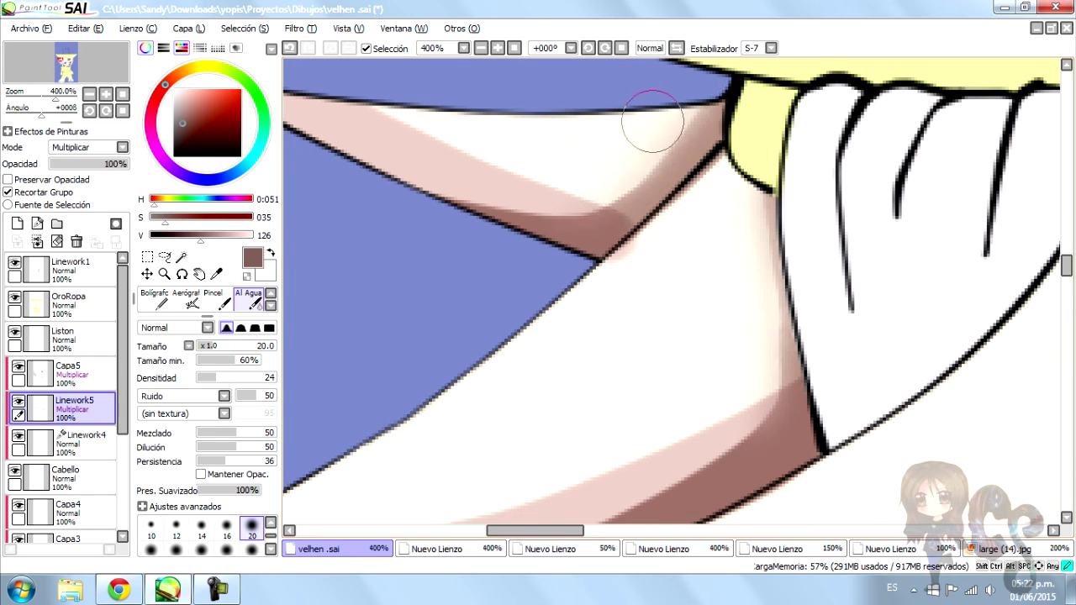
Soften the Linework5 shadow edges along the long swept strands and their pointed tip
scroll(613, 180, "down", 3)
scroll(665, 197, "up", 2)
mouse_move(295, 286)
left_mouse_down()
mouse_move(649, 224)
mouse_move(627, 233)
left_mouse_up()
scroll(627, 233, "down", 2)
scroll(494, 355, "up", 2)
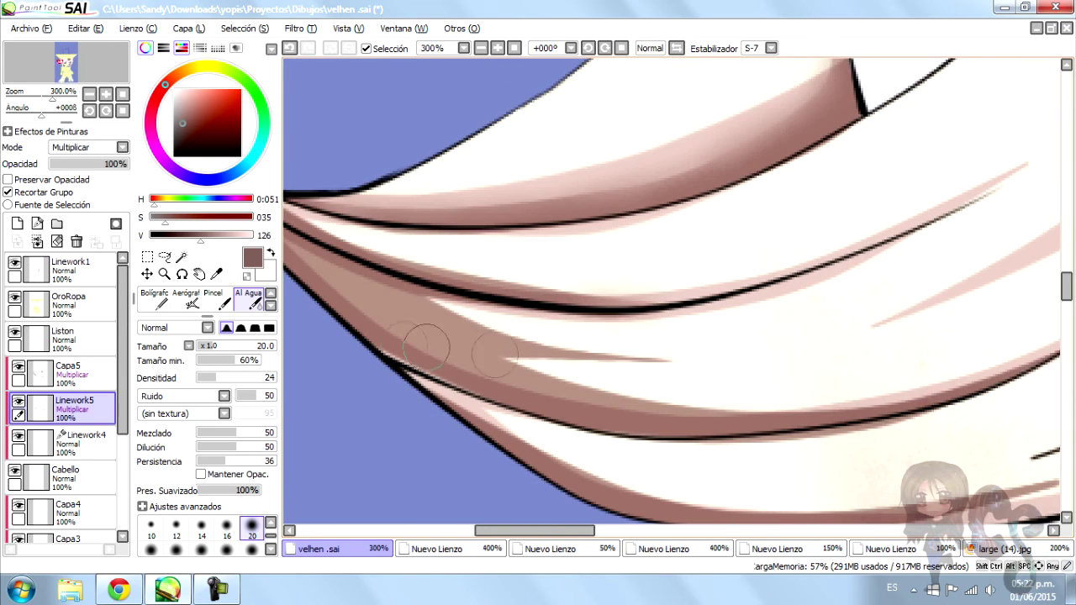
scroll(482, 262, "up", 1)
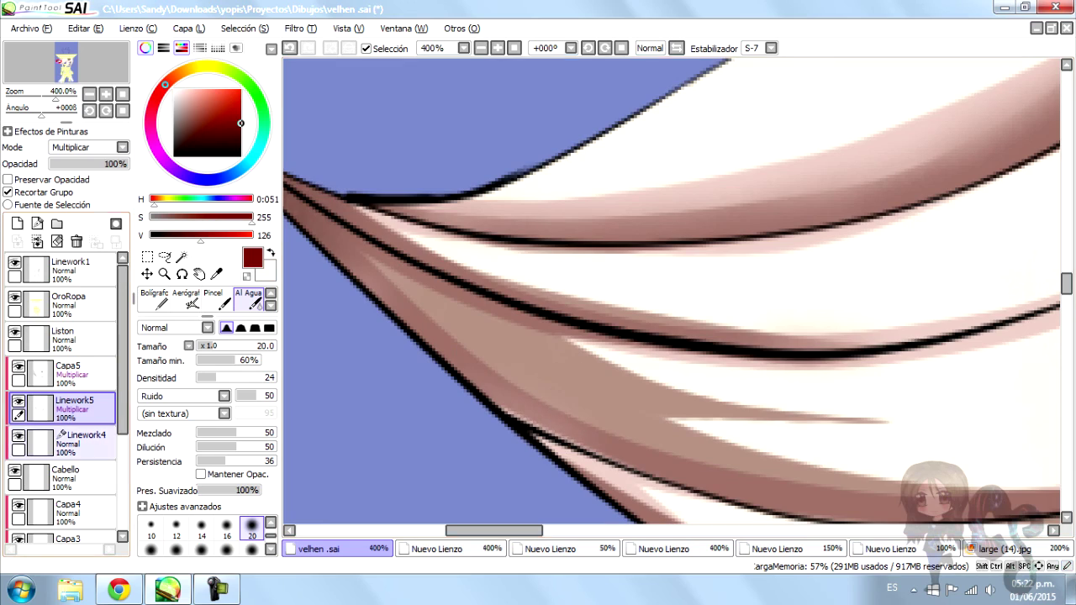
scroll(560, 390, "down", 2)
scroll(767, 437, "down", 3)
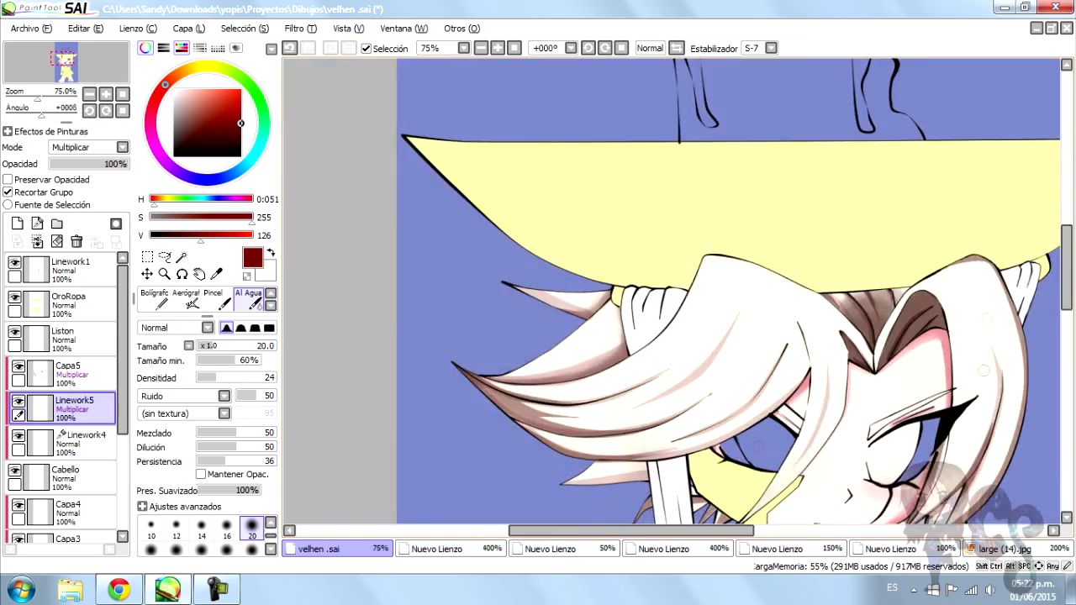
Blend the Linework5 shadows along the outer side lock and the hair tips beside the jaw
scroll(902, 338, "up", 4)
scroll(641, 277, "down", 1)
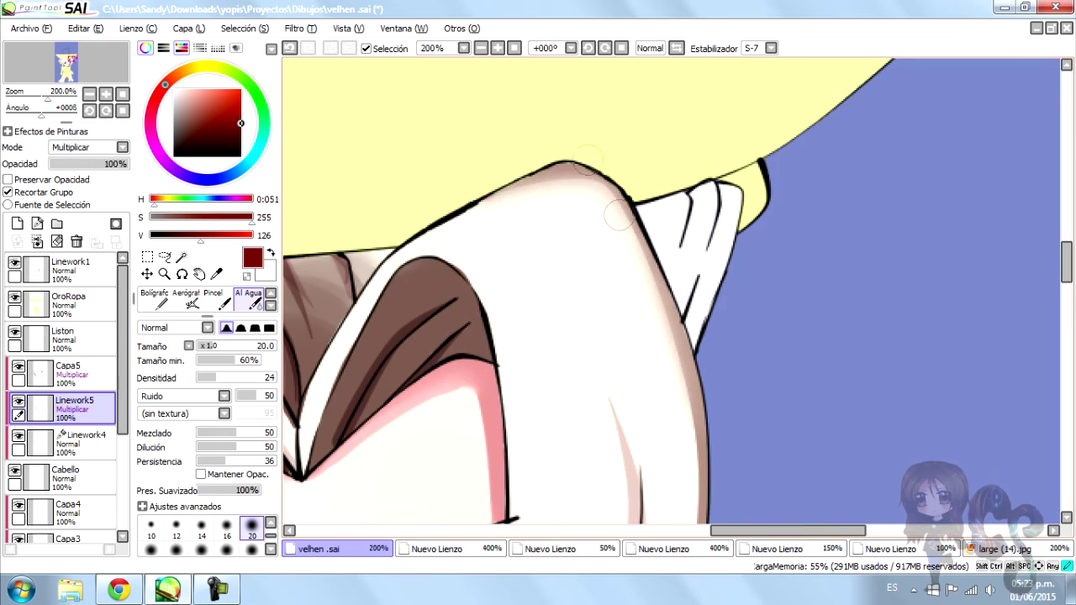
scroll(643, 259, "down", 3)
scroll(704, 141, "up", 3)
scroll(704, 141, "up", 1)
scroll(703, 145, "down", 2)
scroll(449, 359, "up", 2)
scroll(448, 359, "down", 1)
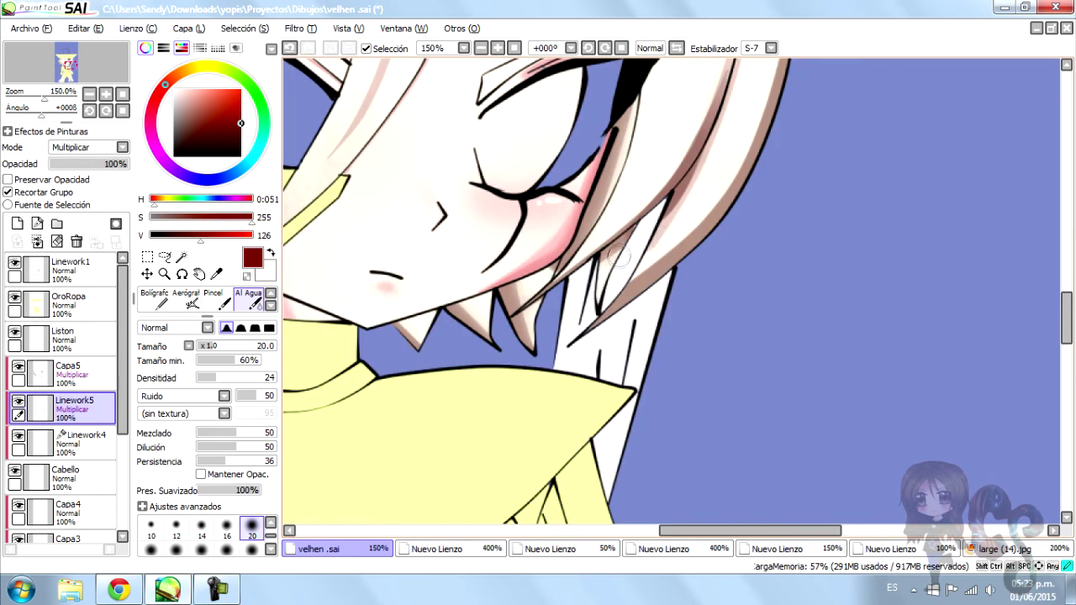
scroll(618, 255, "down", 1)
scroll(788, 115, "up", 1)
scroll(788, 115, "down", 2)
Merge a new empty layer into Linework4 to rasterize its shadow strokes for blending
left_click(17, 222)
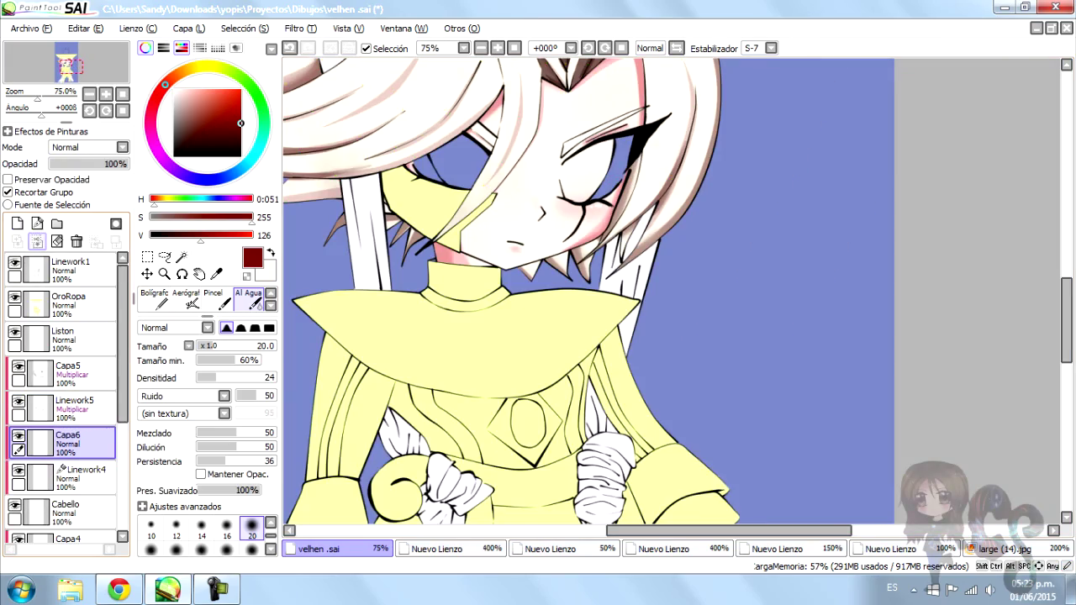
key("ctrl+z")
scroll(591, 197, "up", 3)
scroll(655, 356, "up", 1)
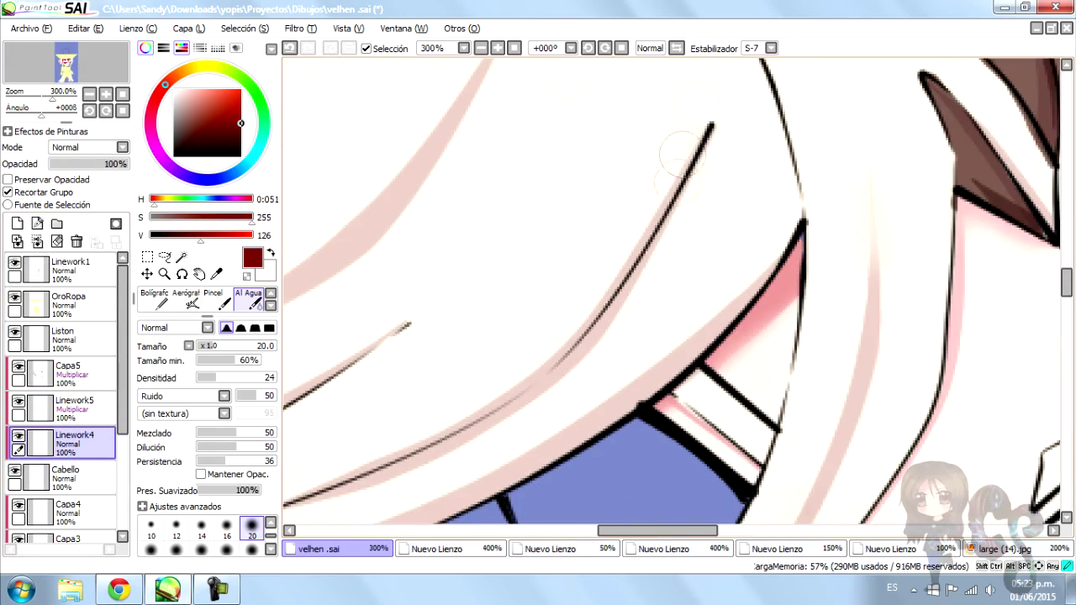
Blend the Linework4 shadow strokes on the large swept fringe with the Al Agua brush
scroll(719, 296, "down", 2)
scroll(601, 264, "up", 4)
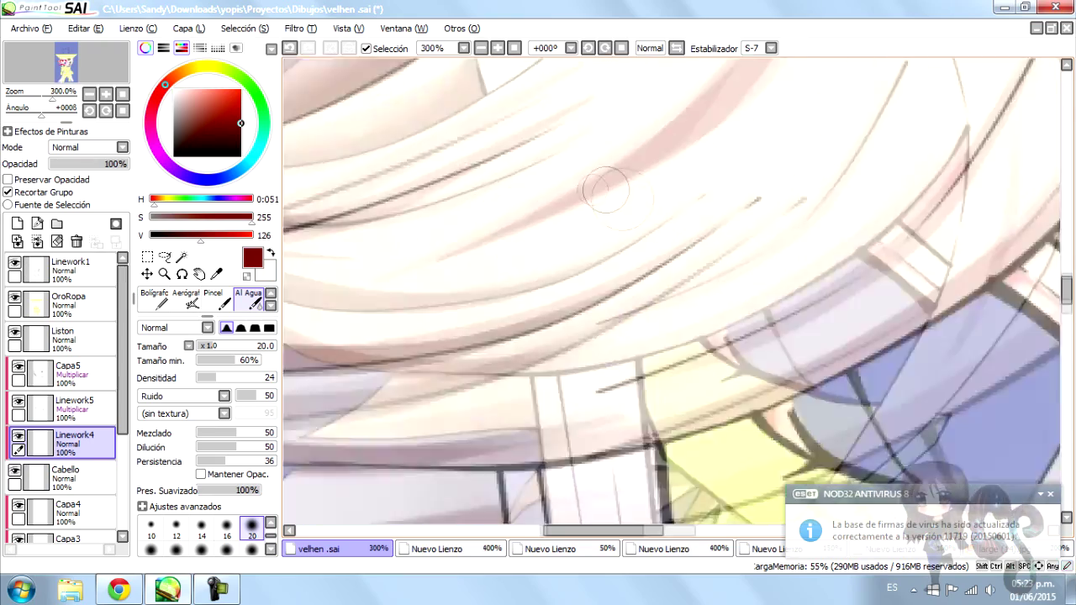
scroll(673, 202, "down", 4)
scroll(721, 241, "up", 4)
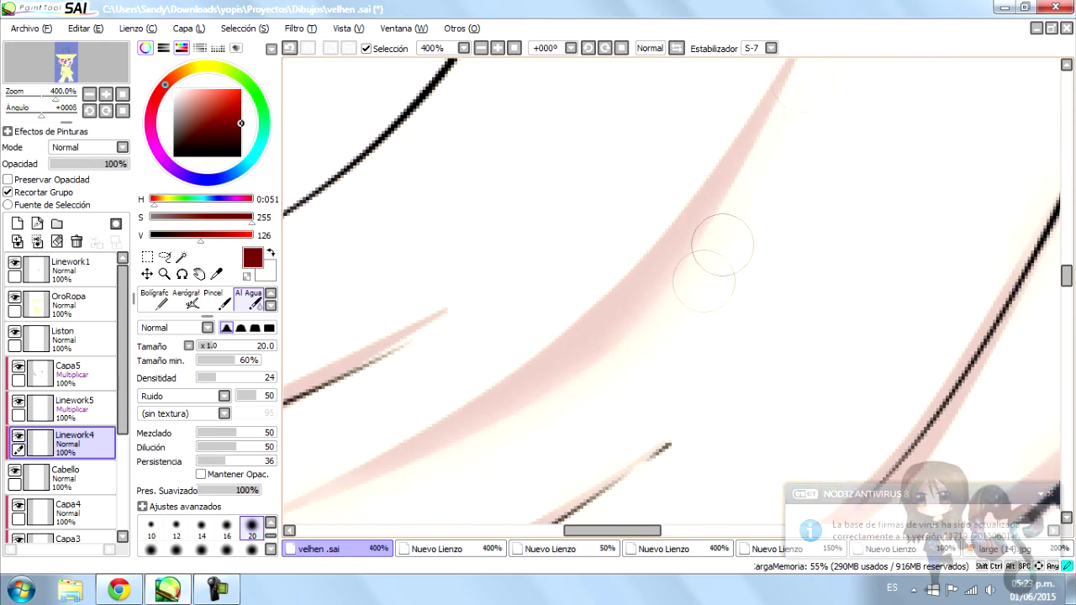
Smooth the Linework4 shadows on the lower swept strands and the small lock beside the raised hand
scroll(810, 190, "down", 4)
scroll(810, 190, "up", 2)
scroll(577, 199, "down", 1)
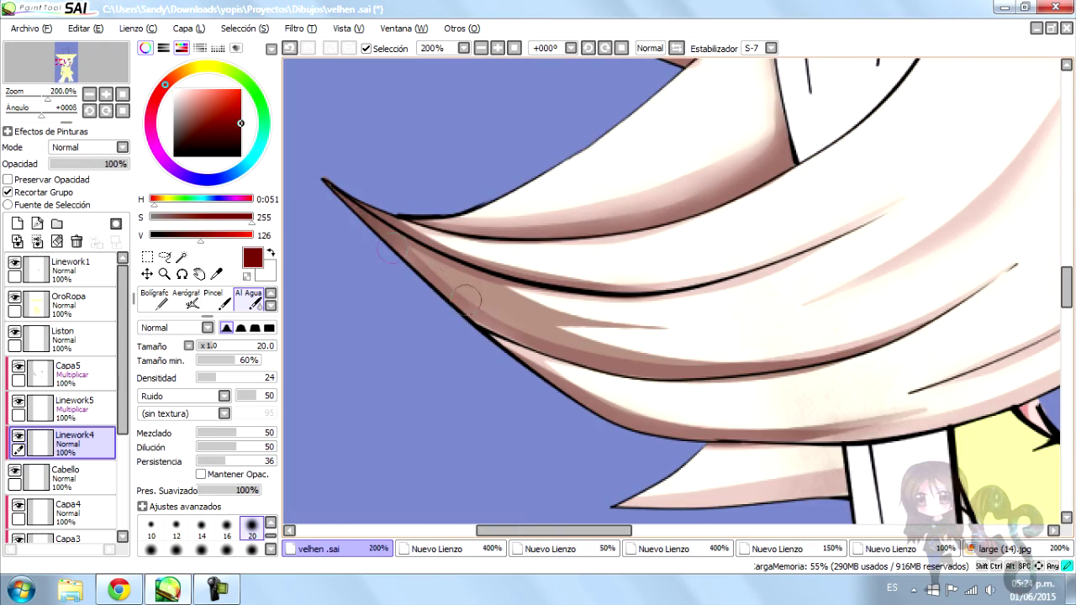
scroll(623, 322, "up", 3)
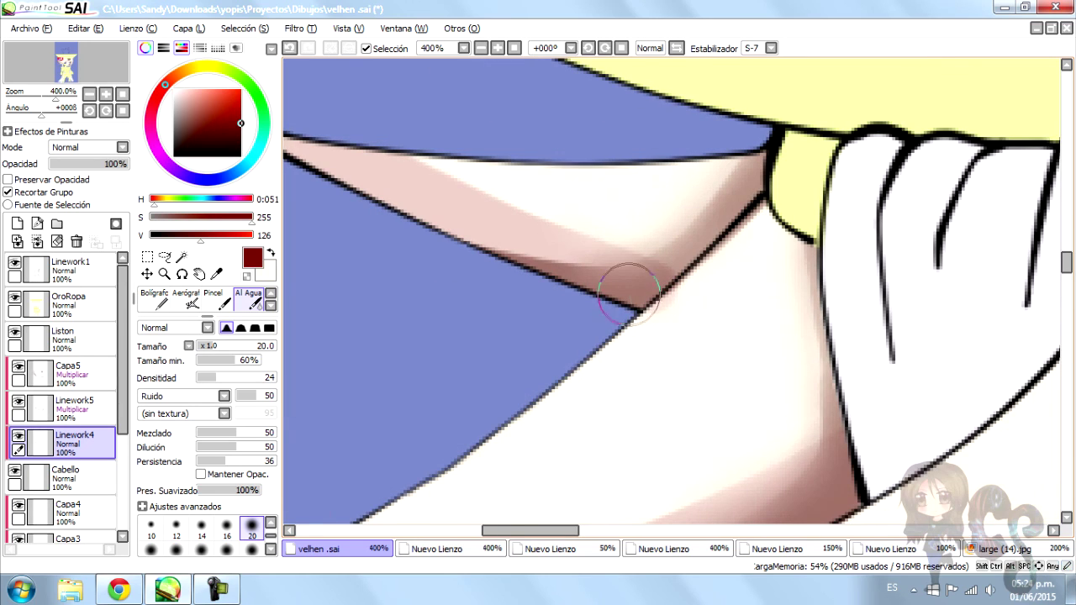
Set the eraser to size 20 and density 55, and fade the Linework4 shadow edges on the swept fringe
key("e")
key("e")
key("e")
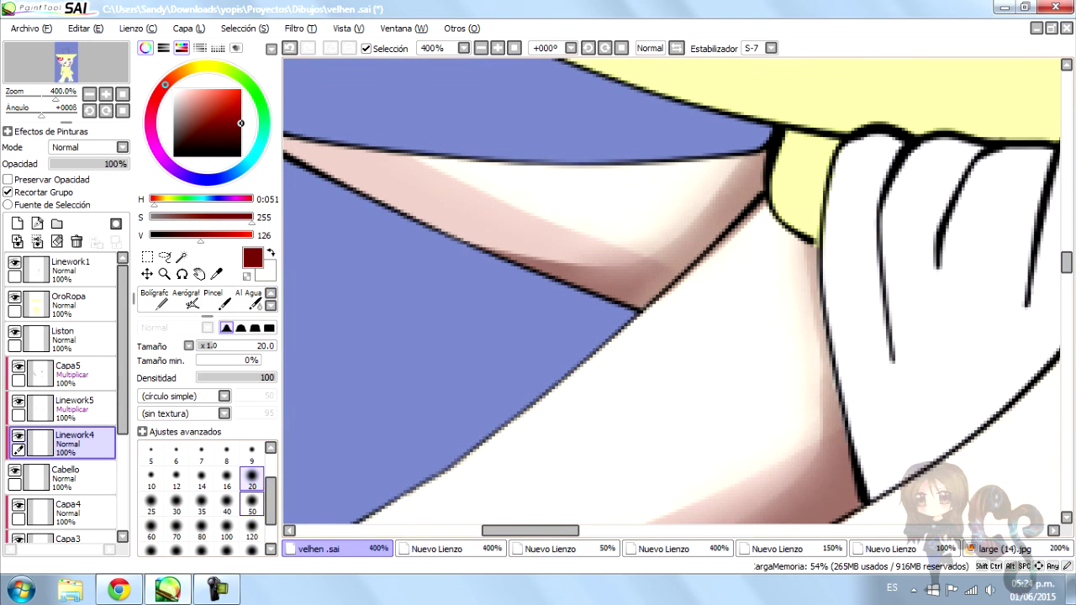
left_click(252, 480)
scroll(601, 241, "down", 5)
scroll(645, 148, "up", 3)
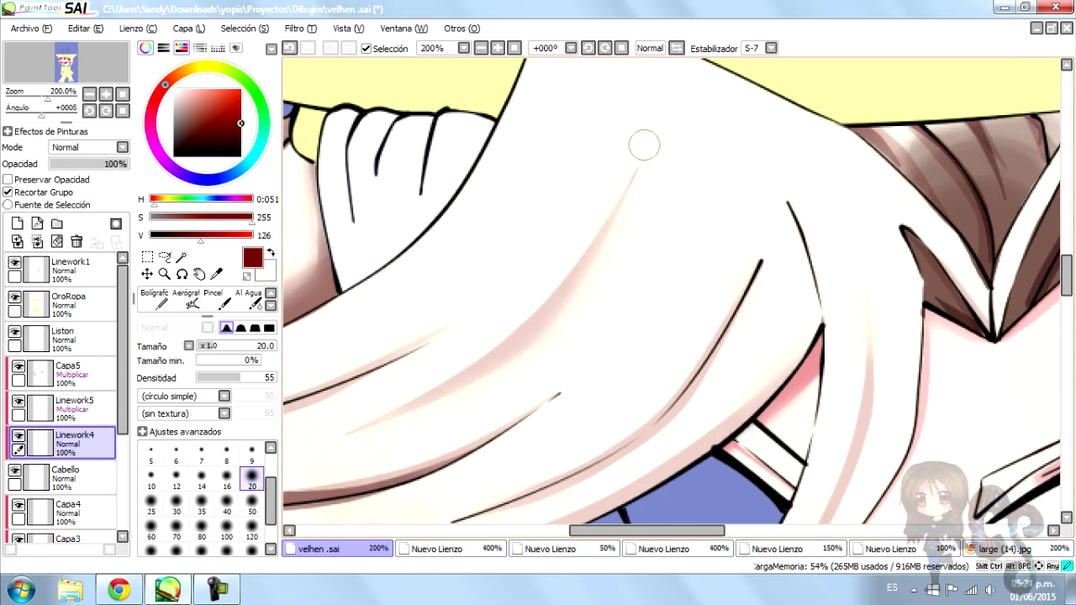
scroll(884, 370, "down", 4)
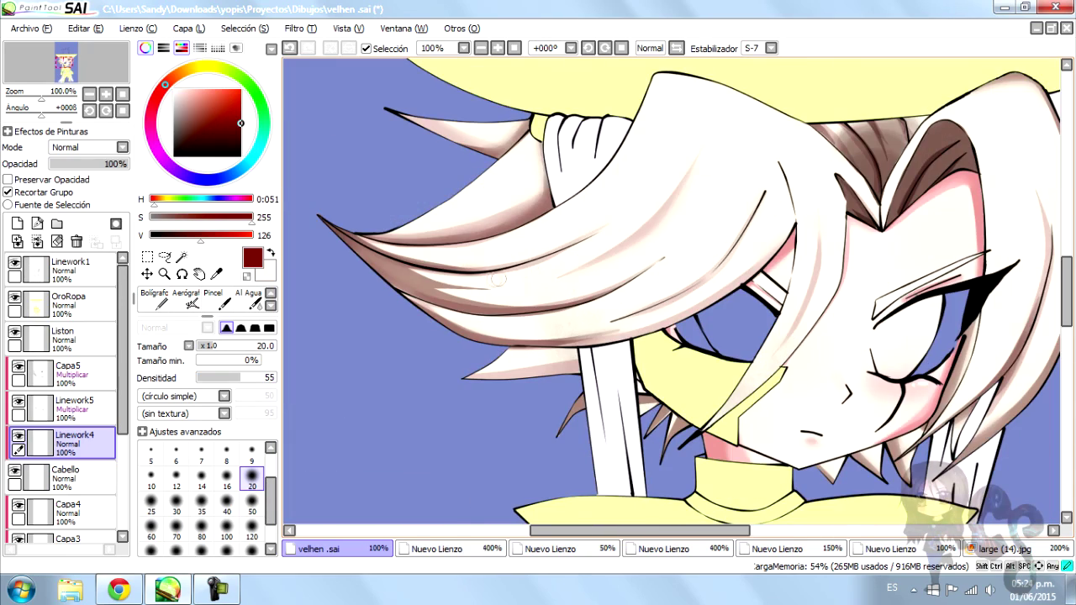
Soften the remaining Linework4 shadow edges on the fringe strands falling over the face
scroll(626, 161, "up", 4)
scroll(625, 160, "down", 4)
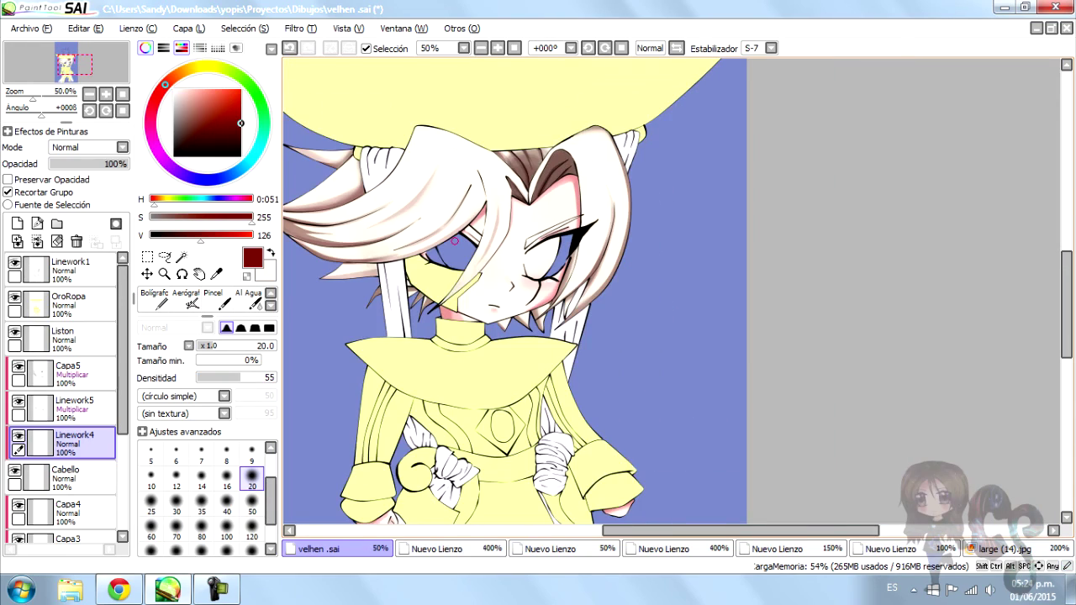
scroll(454, 242, "up", 2)
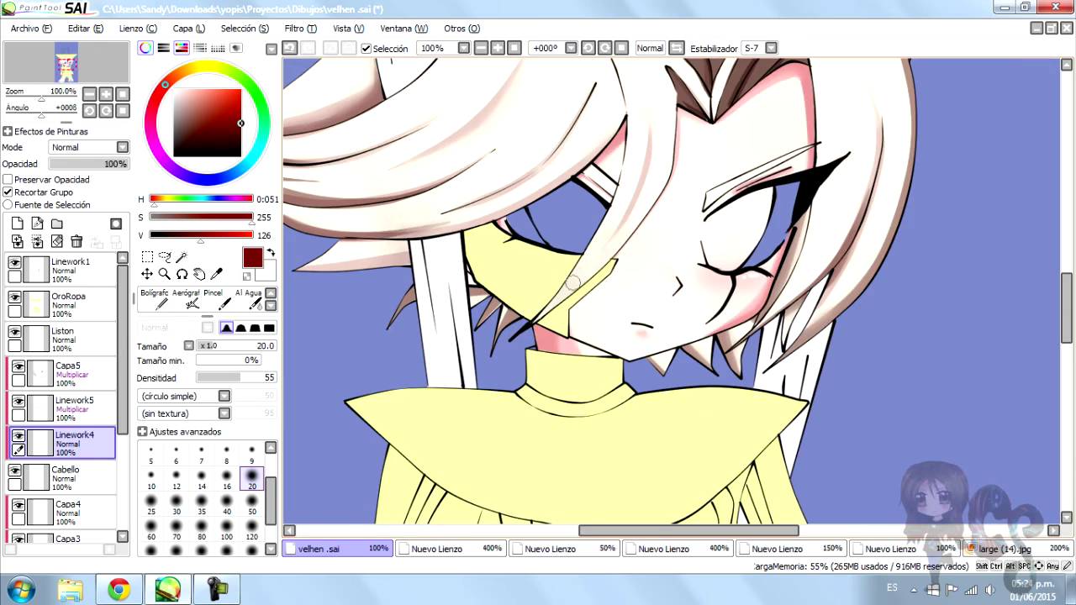
scroll(579, 289, "up", 2)
scroll(538, 295, "down", 4)
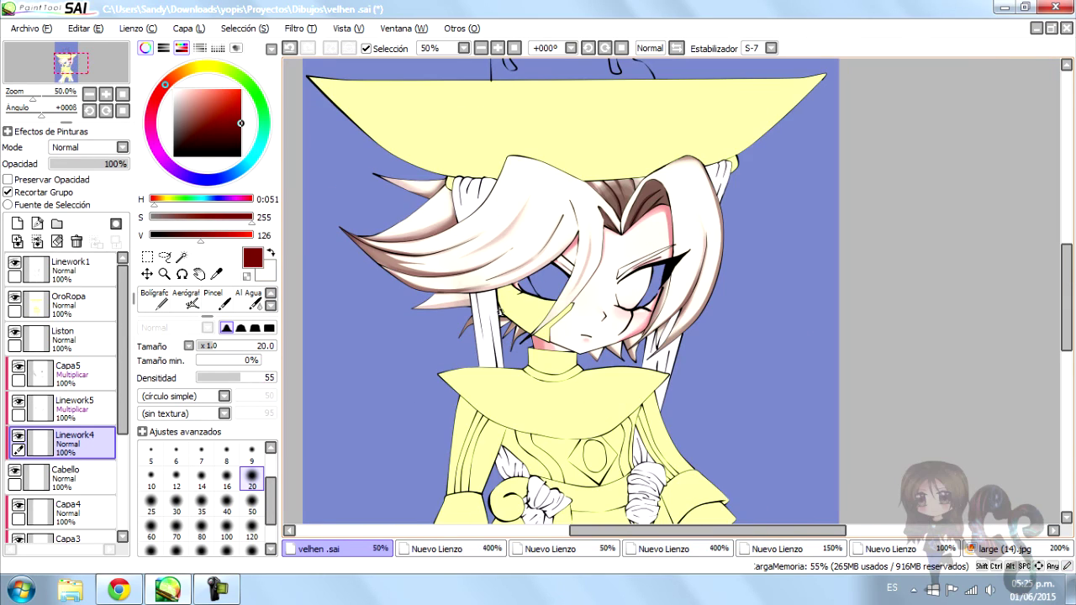
Add a clipped layer above Linework4 and sweep over the swept fringe at size 250
left_click(74, 404)
key("n")
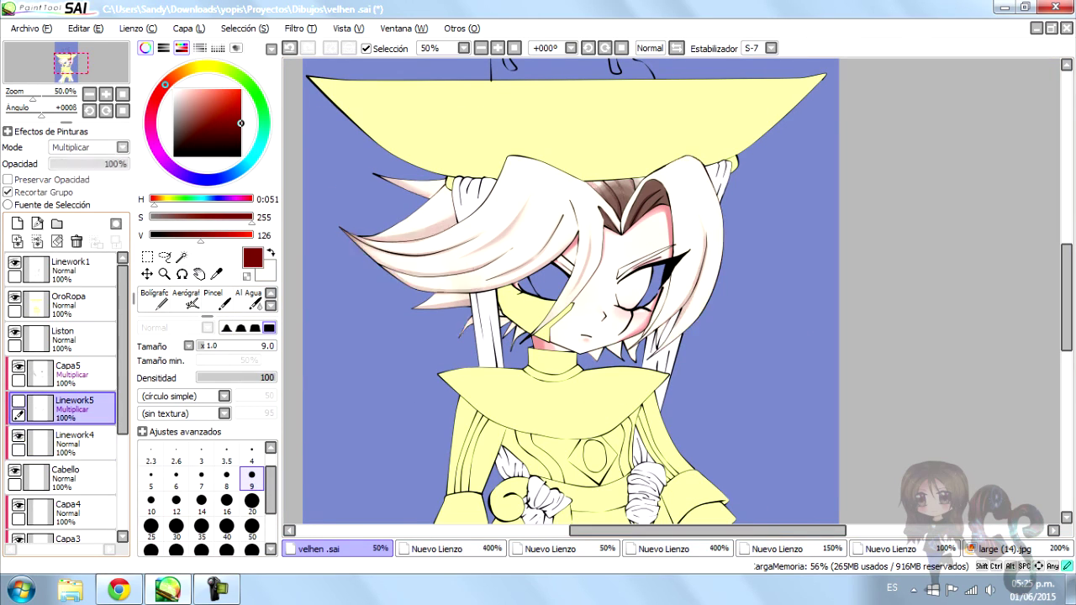
left_click(17, 223)
scroll(202, 496, "down", 3)
left_click(201, 515)
mouse_move(361, 168)
left_mouse_down()
mouse_move(505, 244)
mouse_move(589, 353)
left_mouse_up()
Set the Capa6 layer to Multiplicar mode with 86% opacity
left_click(88, 147)
left_click(84, 182)
left_click(88, 147)
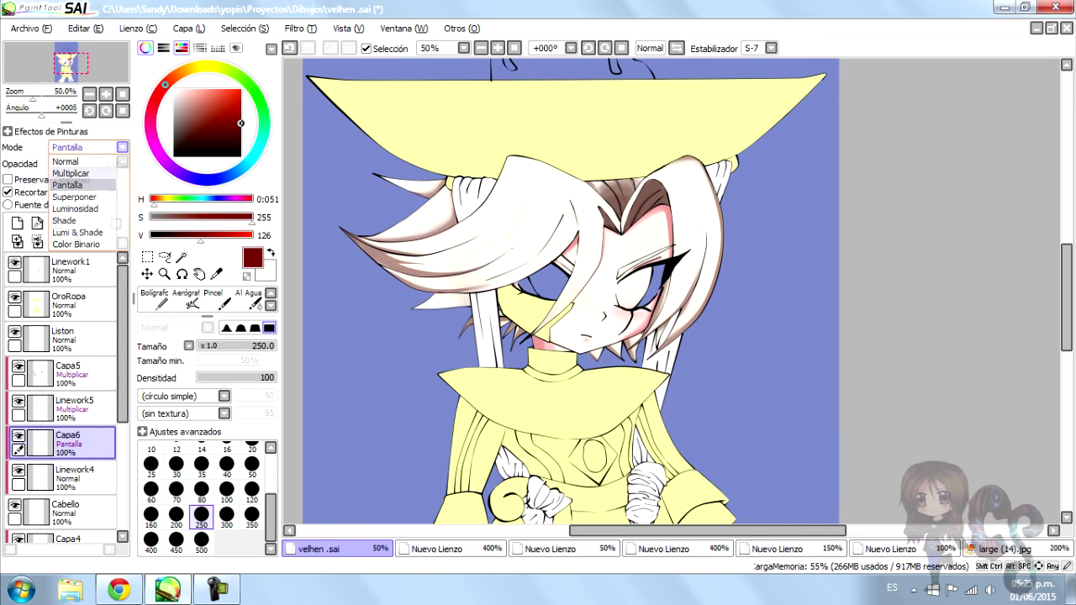
left_click(84, 171)
key("ctrl")
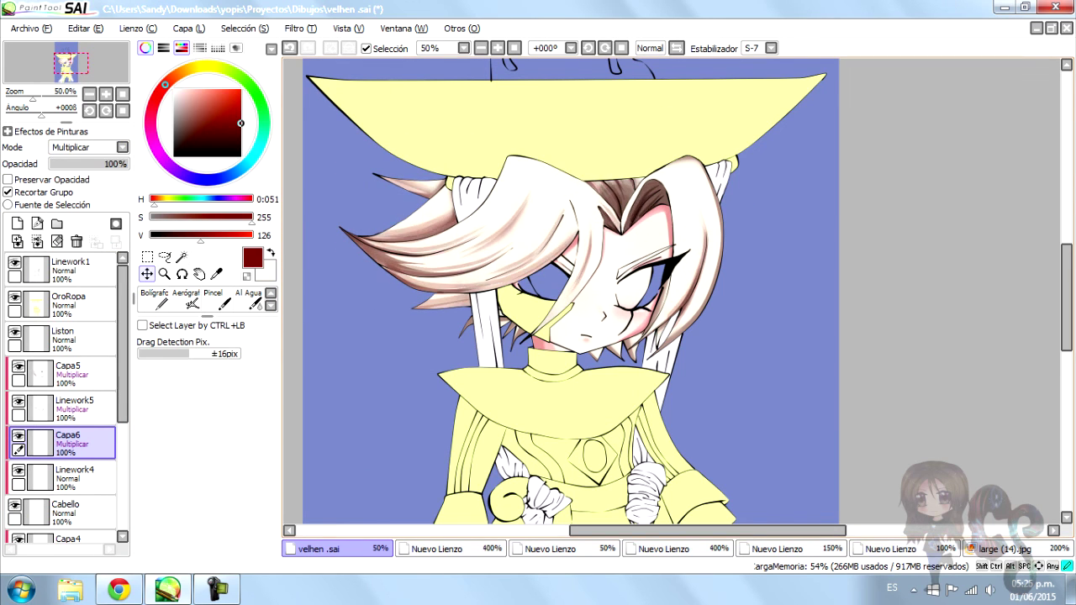
mouse_move(63, 443)
left_mouse_down()
mouse_move(63, 481)
mouse_move(63, 443)
left_mouse_up()
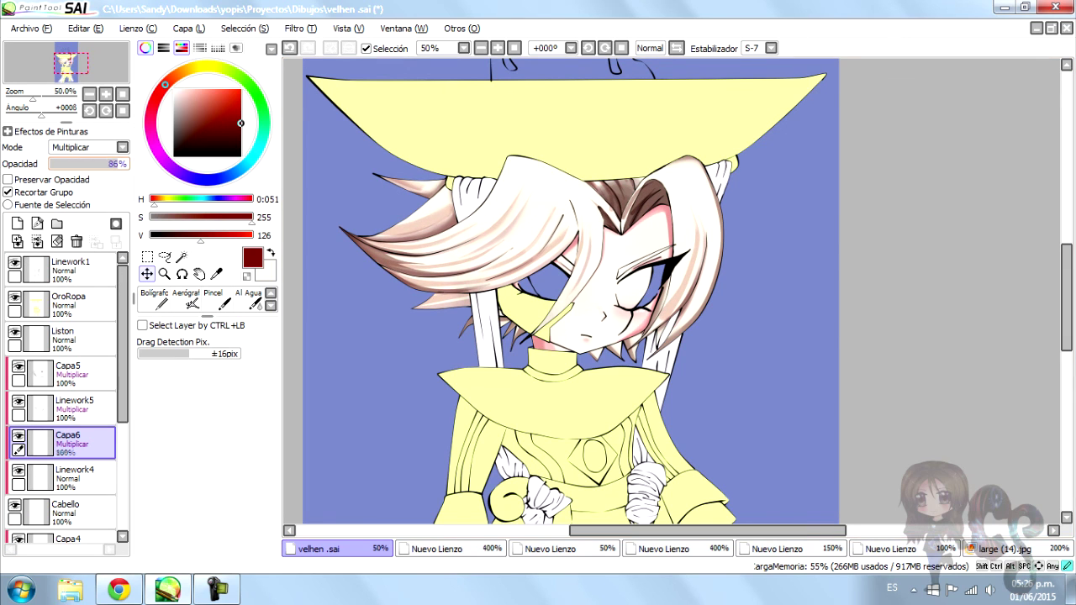
Soften the Capa6 shading across the fringe and side strands with the eraser at size 35 and density 55, comparing the layer on and off
key("b")
scroll(503, 412, "up", 1)
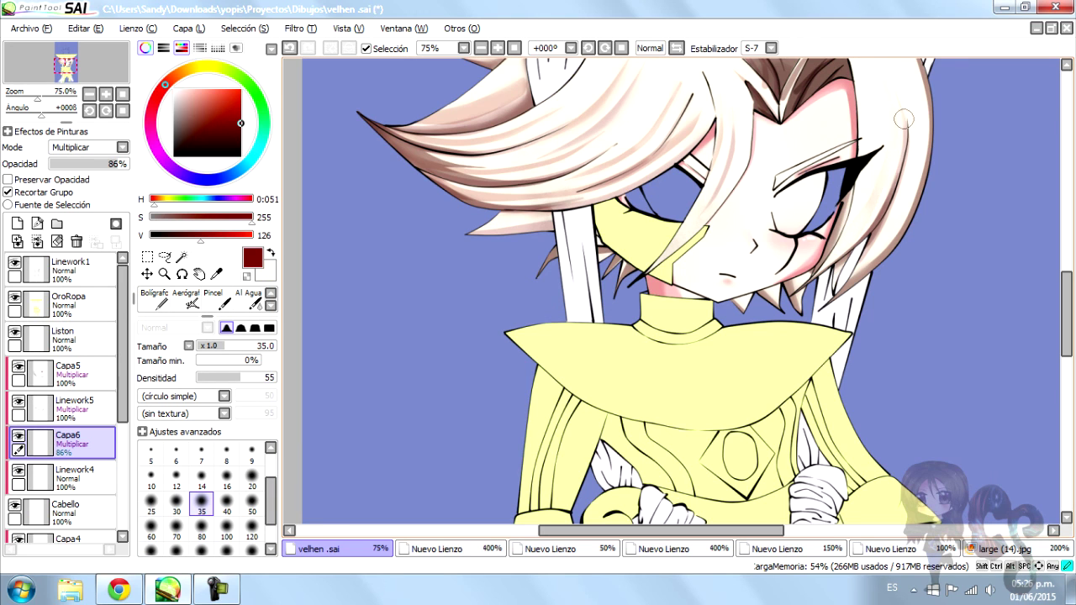
scroll(678, 71, "up", 2)
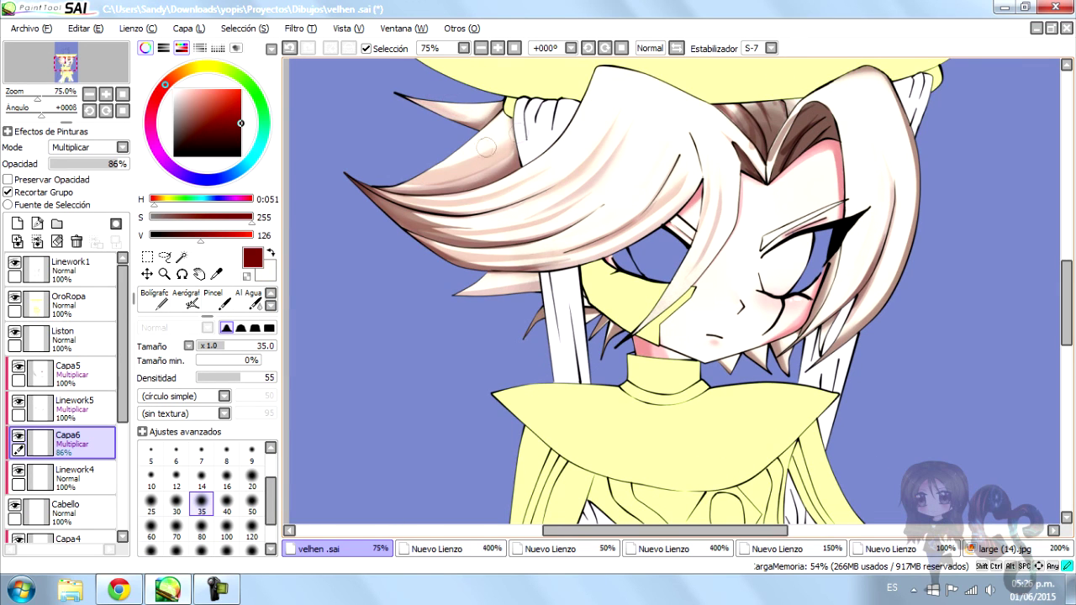
scroll(523, 84, "up", 1)
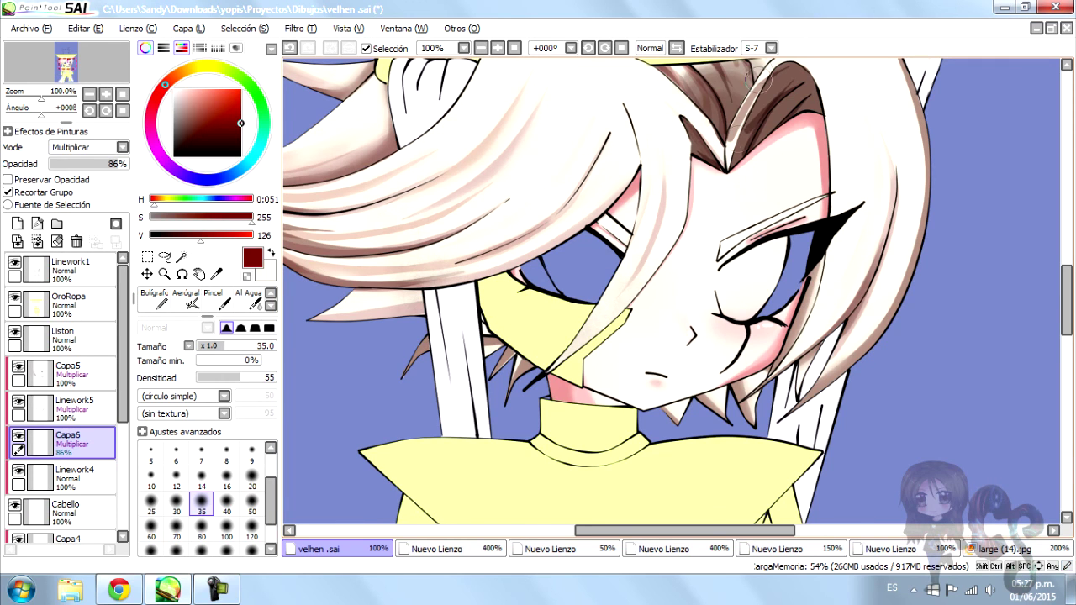
scroll(736, 134, "down", 2)
scroll(765, 125, "up", 3)
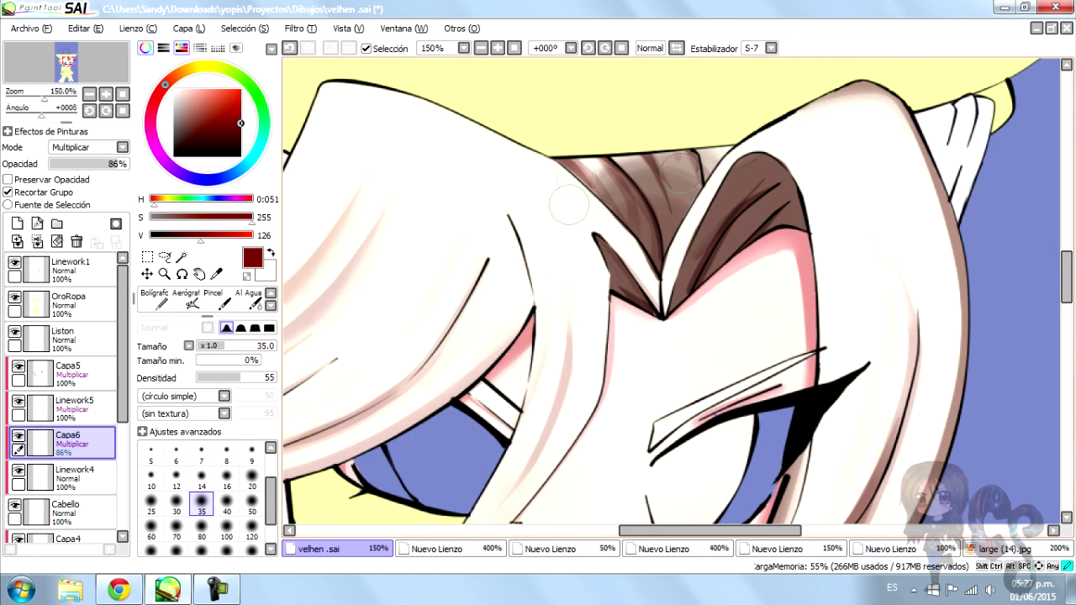
scroll(632, 139, "down", 4)
left_click(18, 436)
left_click(17, 436)
scroll(499, 341, "up", 1)
Add a clipped layer above Linework4 and tint the lower hair locks dark red with the Pincel brush at size 100
left_click(212, 299)
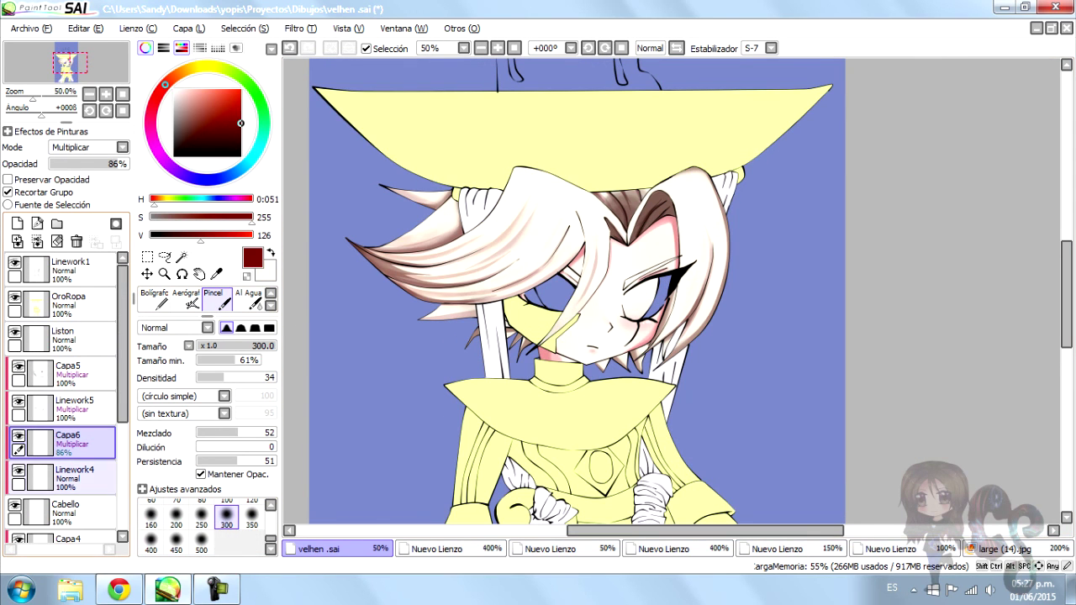
key("ctrl+shift+n")
key("bracketleft")
key("bracketleft")
key("bracketleft")
key("bracketleft")
key("bracketleft")
key("bracketleft")
key("bracketleft")
key("bracketleft")
key("bracketleft")
key("bracketleft")
key("bracketleft")
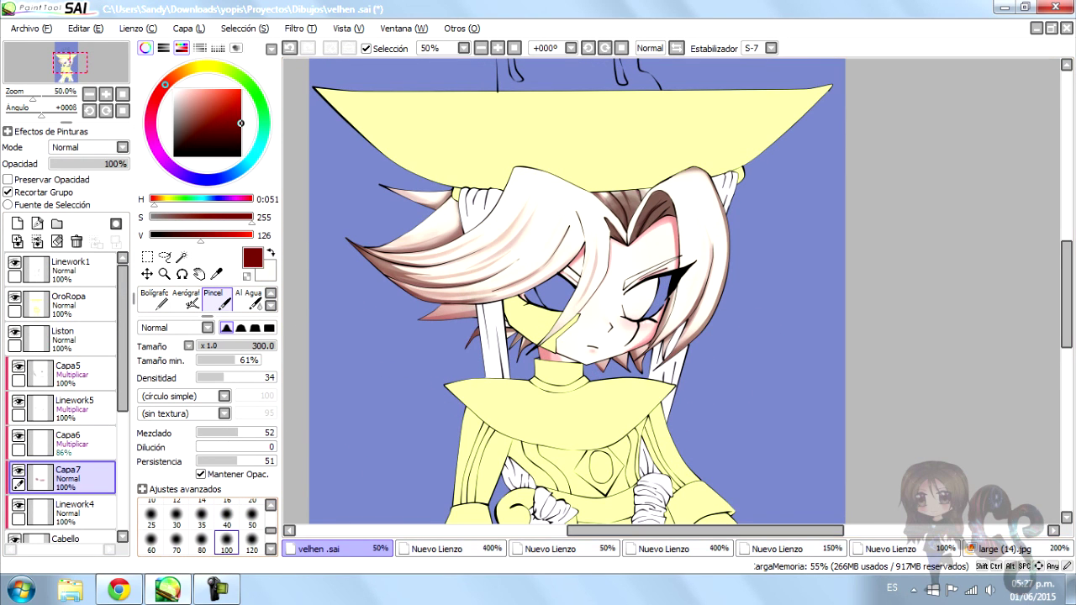
Brush the dark red tint over the side hair and fringe on Capa7, and fade it with the eraser at size 120
mouse_move(733, 252)
left_mouse_down()
mouse_move(699, 178)
mouse_move(740, 403)
left_mouse_up()
left_click_drag(555, 185, 403, 252)
key("e")
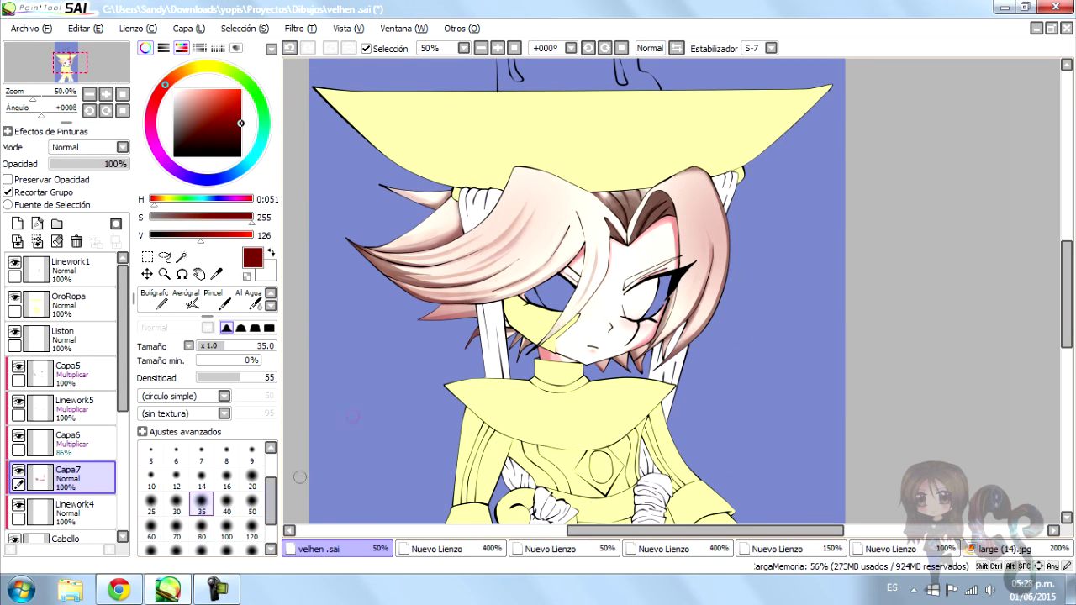
mouse_move(662, 132)
left_mouse_down()
mouse_move(698, 353)
mouse_move(689, 386)
left_mouse_up()
left_click_drag(412, 269, 562, 180)
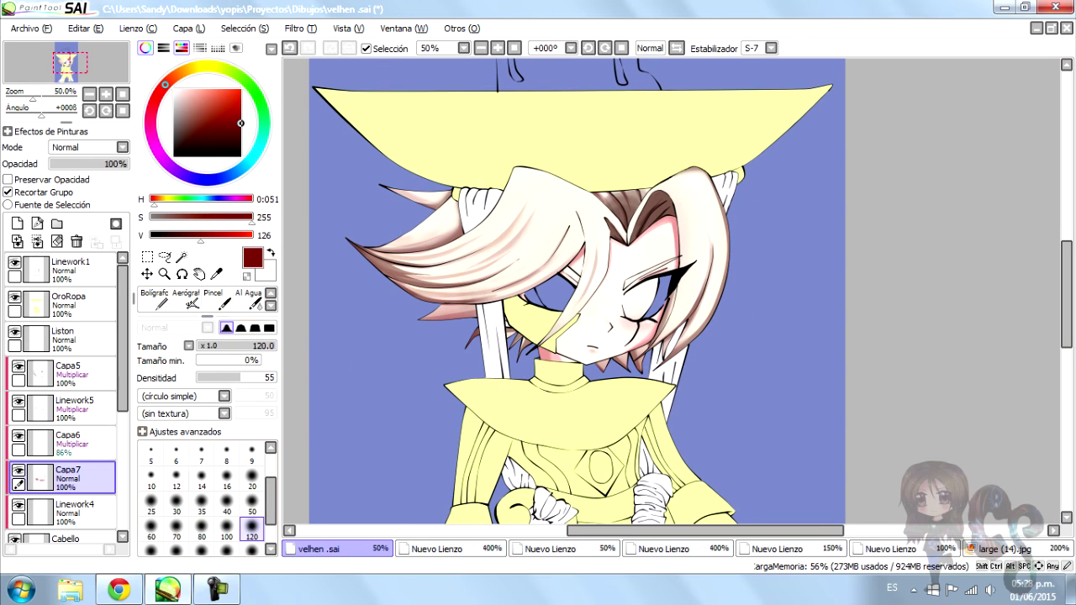
Shade the hair softly on Capa7 using the airbrush in Multiplicar mode at size 350
key("v")
left_click(224, 396)
scroll(181, 471, "up", 1)
left_click(172, 408)
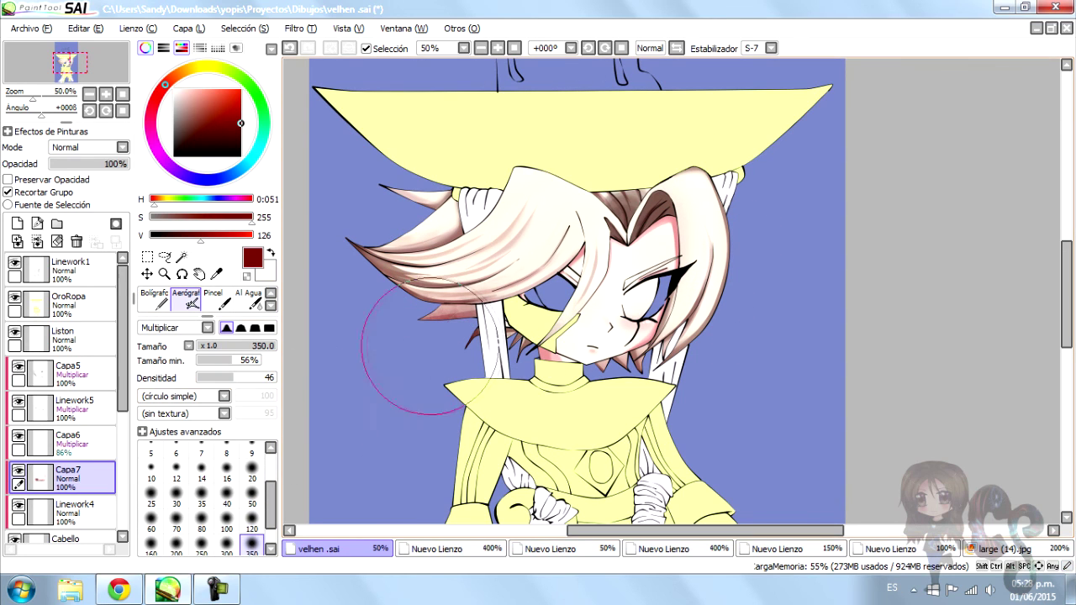
key("ctrl+minus")
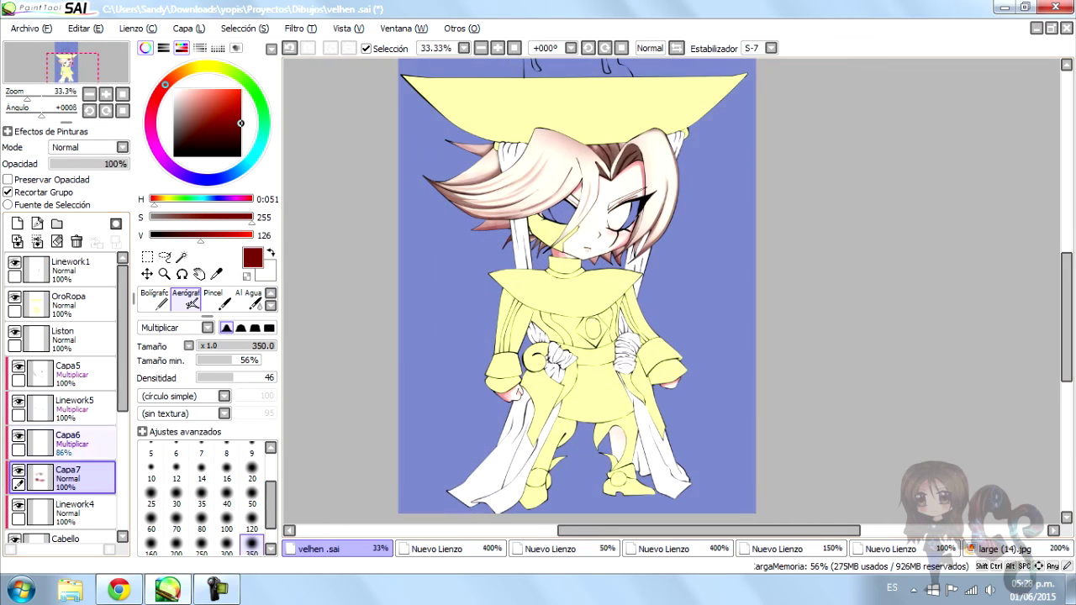
Add a Multiplicar layer at 49% opacity above Capa5 and paint pale pink over the fringe with the Bolígrafo at size 100
left_click(68, 375)
left_click(16, 222)
key("b")
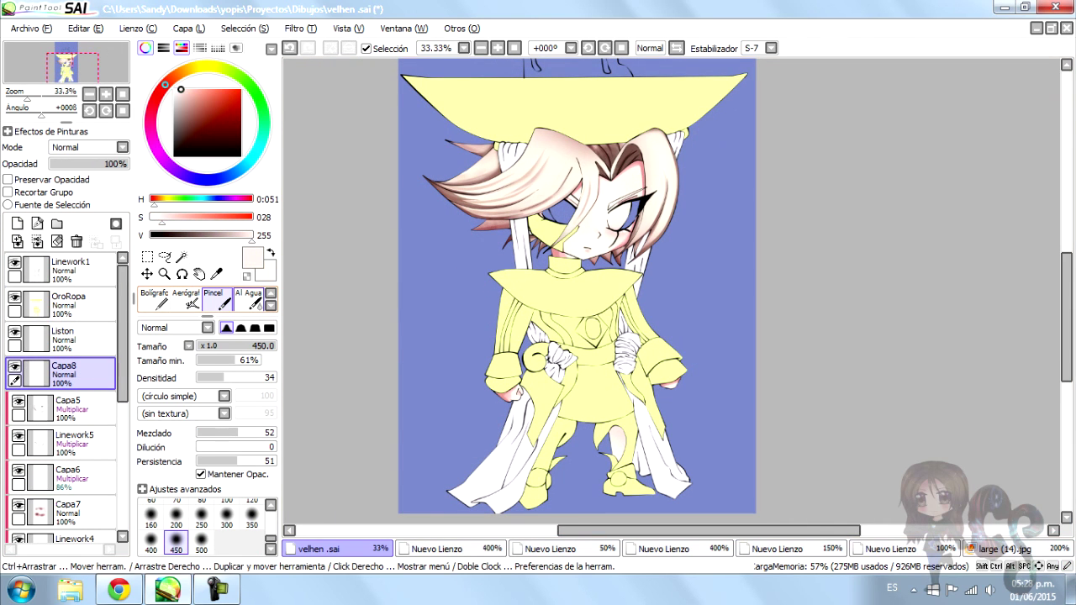
left_click(154, 300)
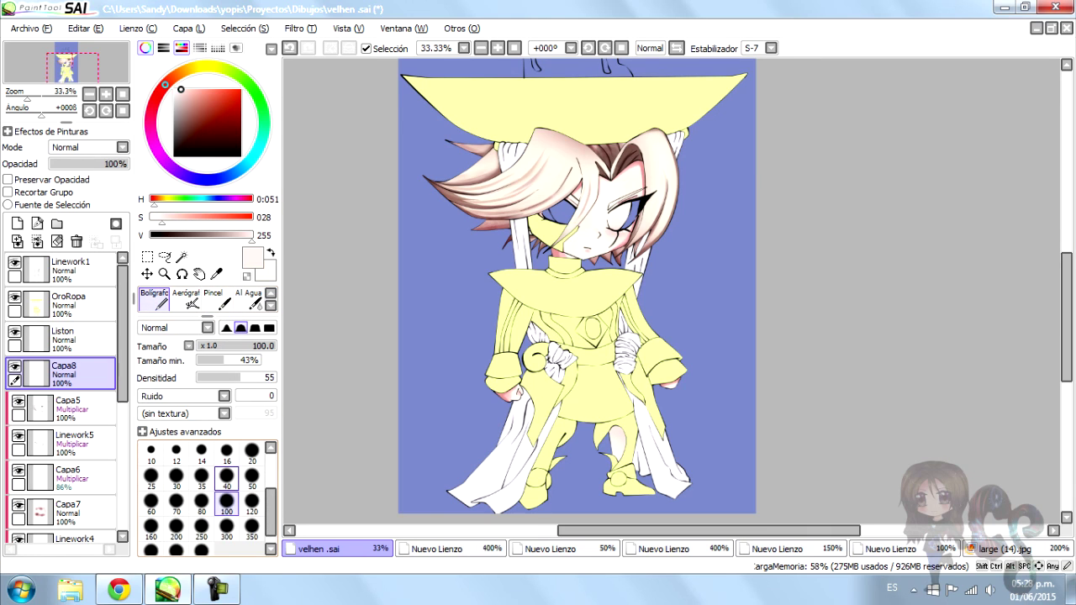
scroll(538, 139, "up", 3)
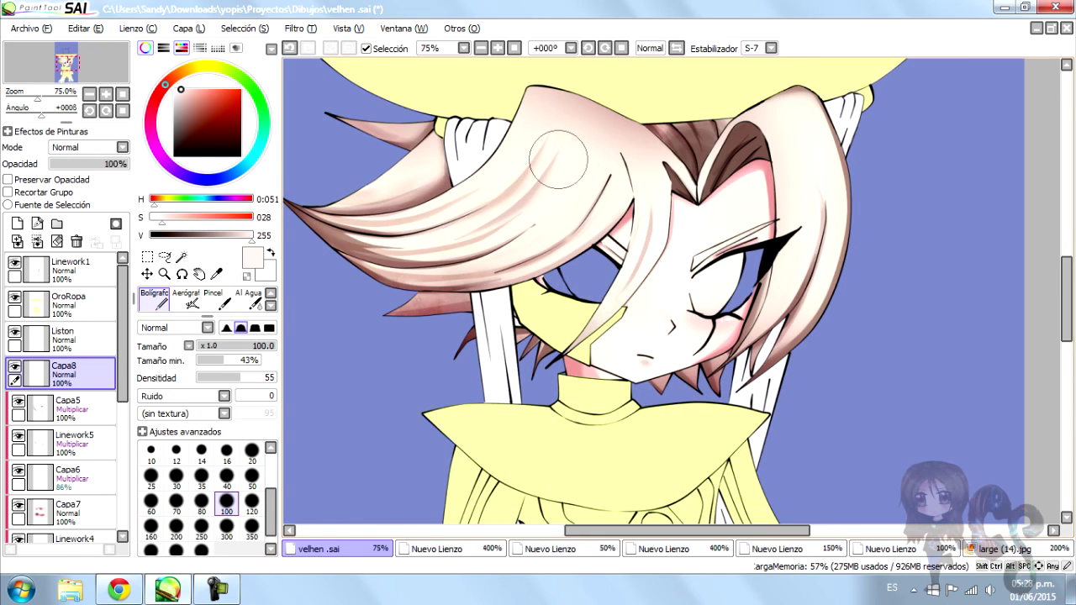
left_click(84, 147)
left_click_drag(542, 156, 471, 231)
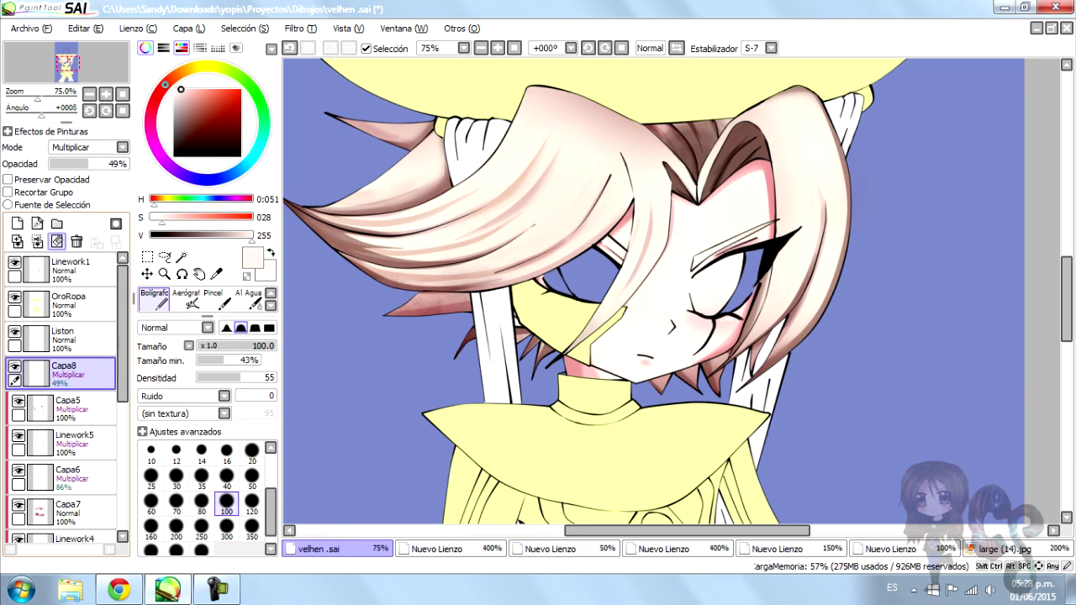
Add a layer above Capa8, paint pale strokes over the hair, and clip it to the group below
left_click(17, 222)
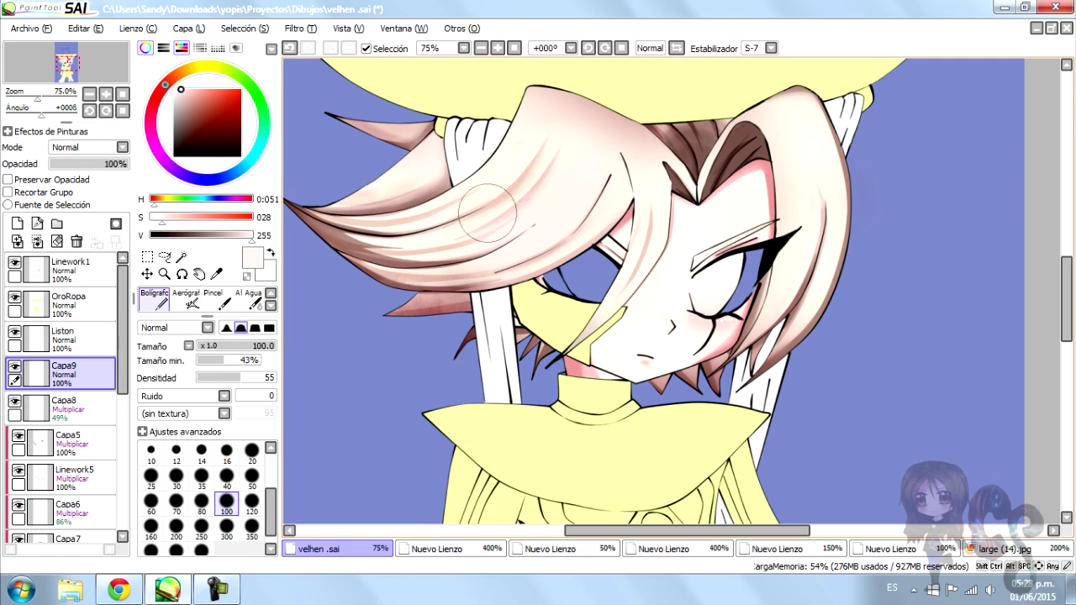
left_click_drag(828, 193, 841, 257)
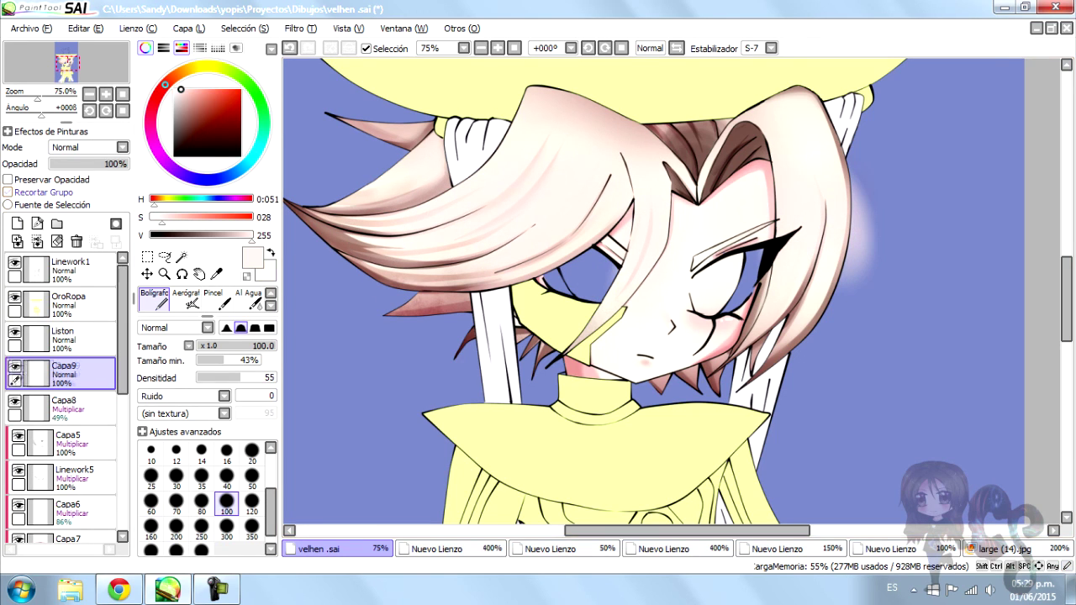
left_click(8, 191)
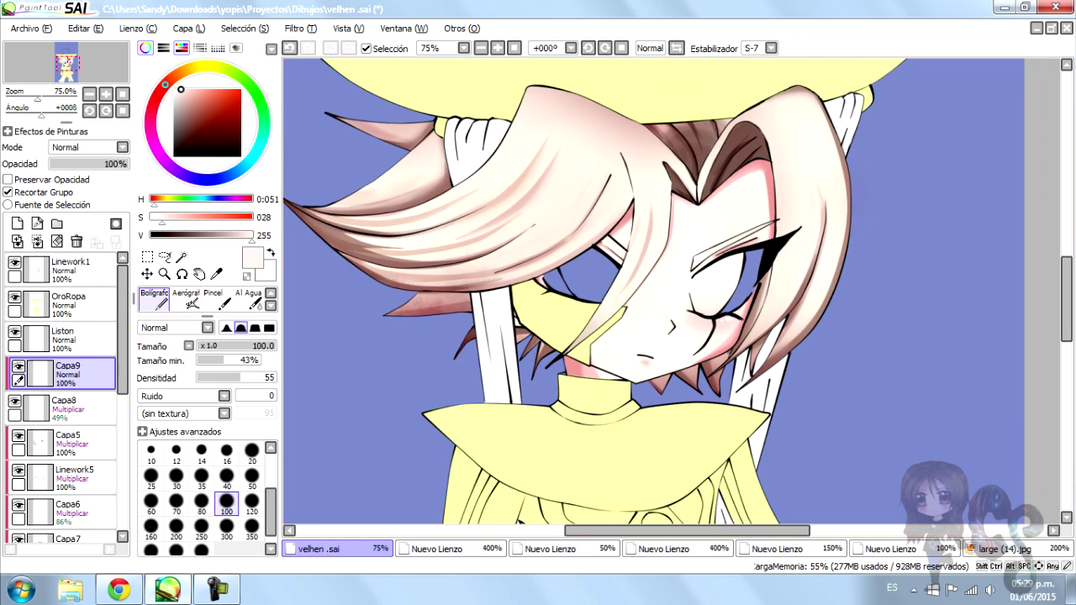
key("e")
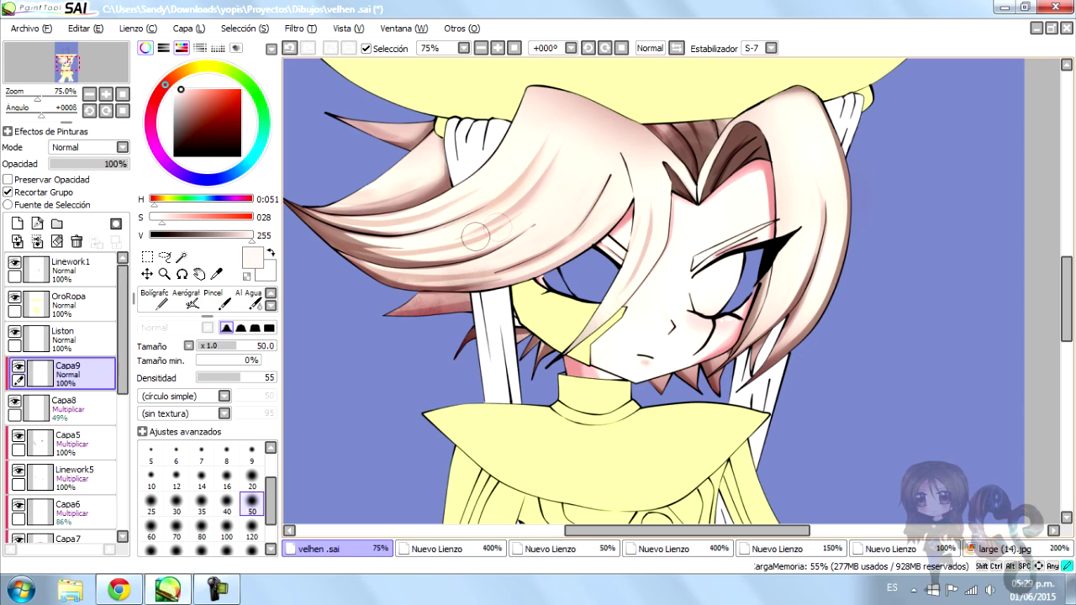
Set Capa9 to Luminosidad mode and brush white highlights on the fringe with the Pincel at size 70
left_click(85, 147)
left_click(76, 185)
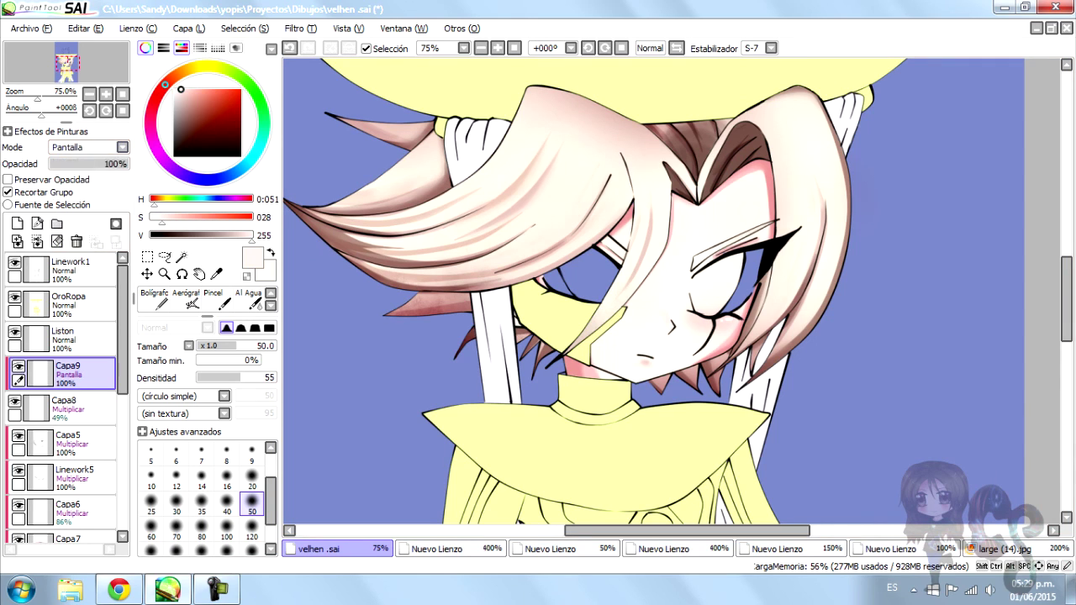
left_click(85, 147)
left_click(75, 208)
key("b")
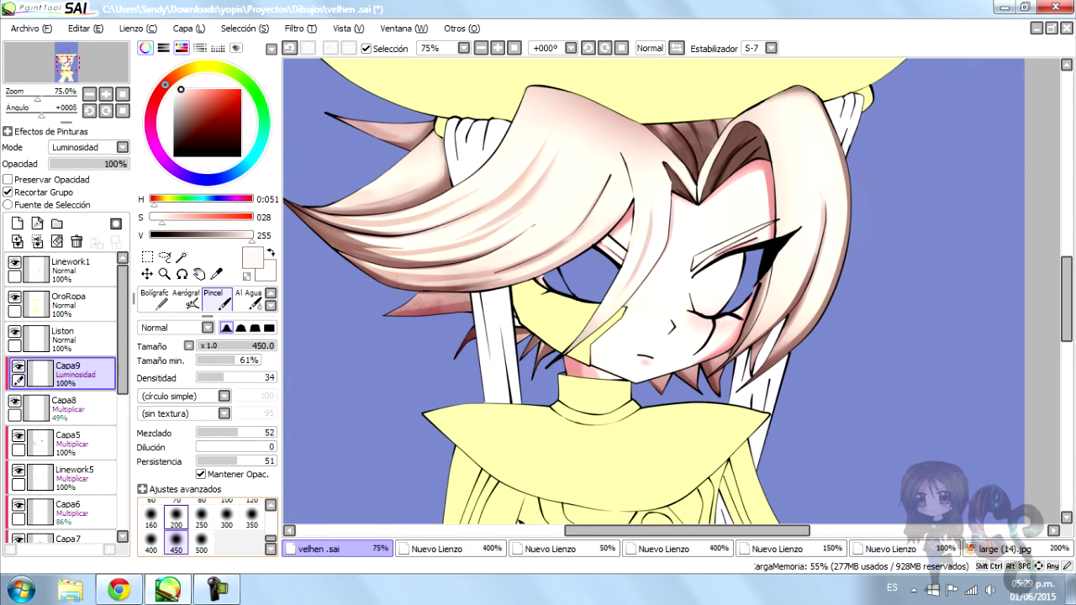
scroll(152, 515, "up", 1)
left_click(176, 514)
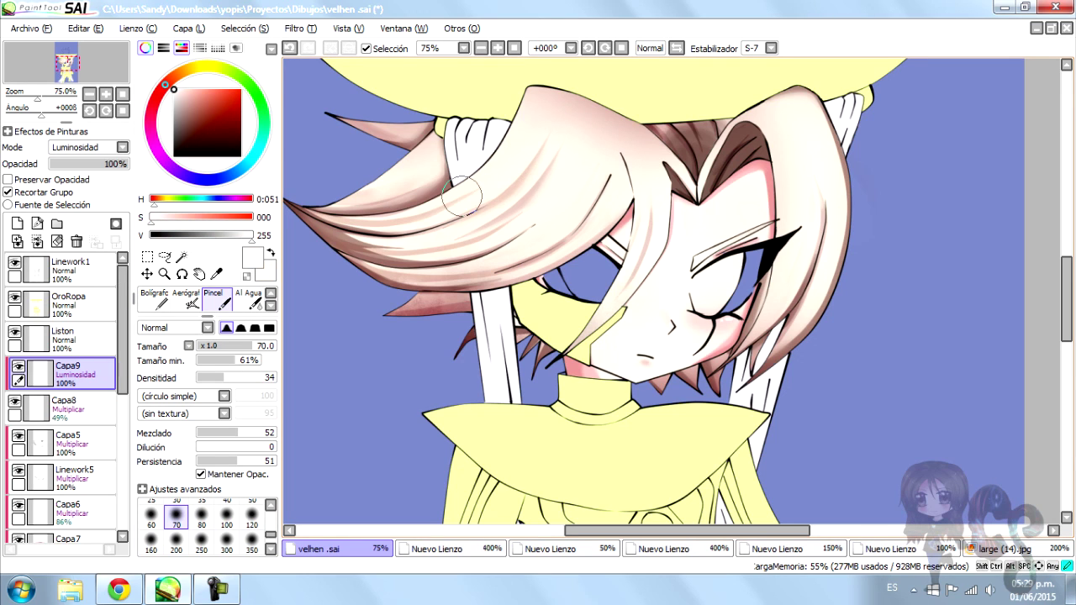
left_click(67, 408)
left_click(17, 222)
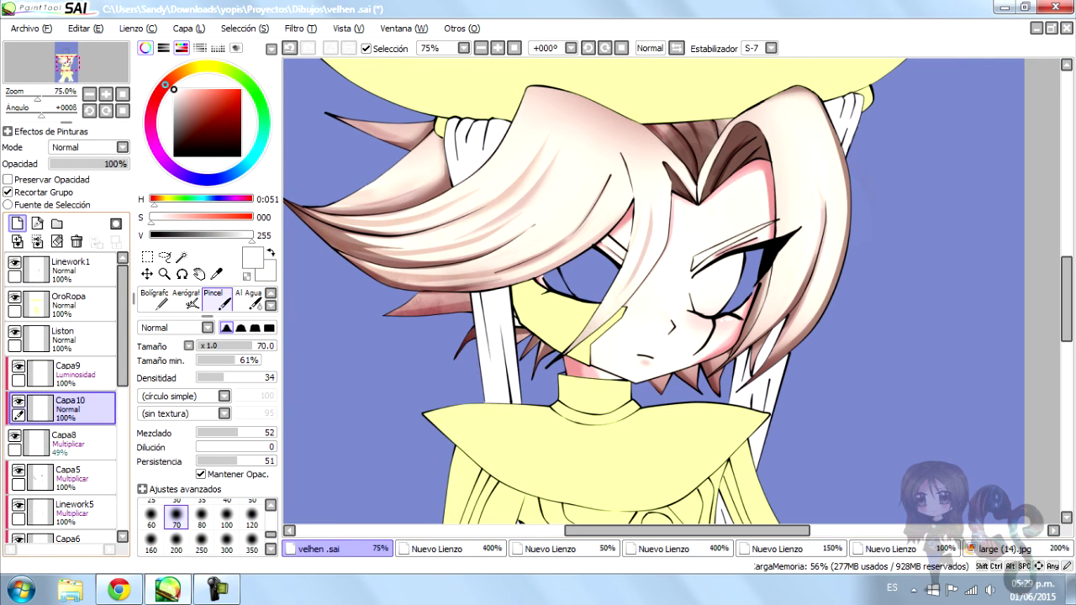
key("ctrl+z")
key("ctrl+z")
key("ctrl+z")
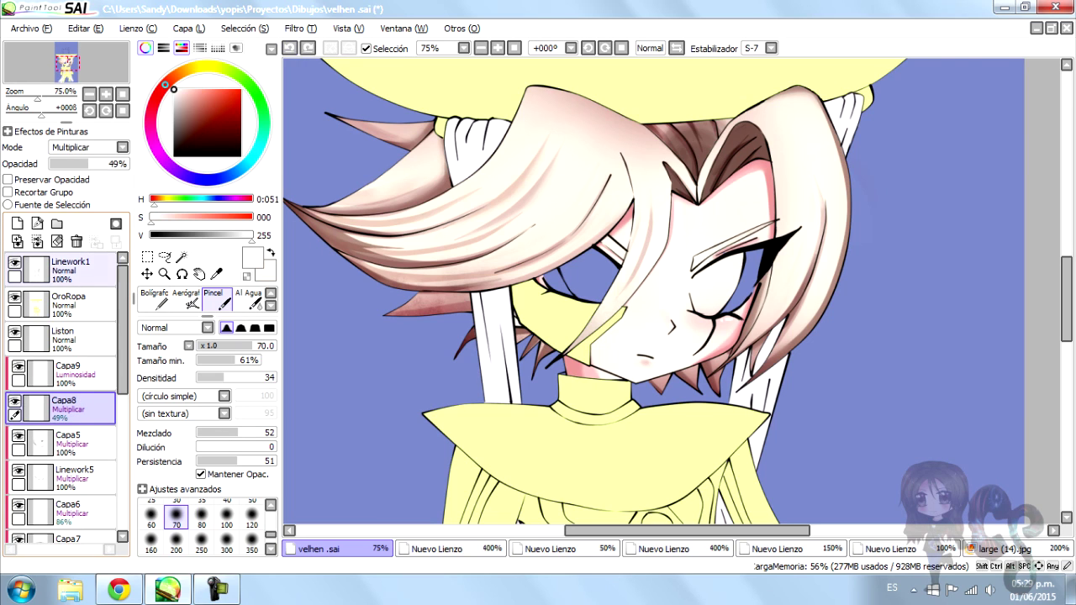
Clip Capa8 to the hair group, lower Capa9's opacity to 11%, and soften the hair highlights with the eraser at size 50
left_click_drag(127, 163, 56, 163)
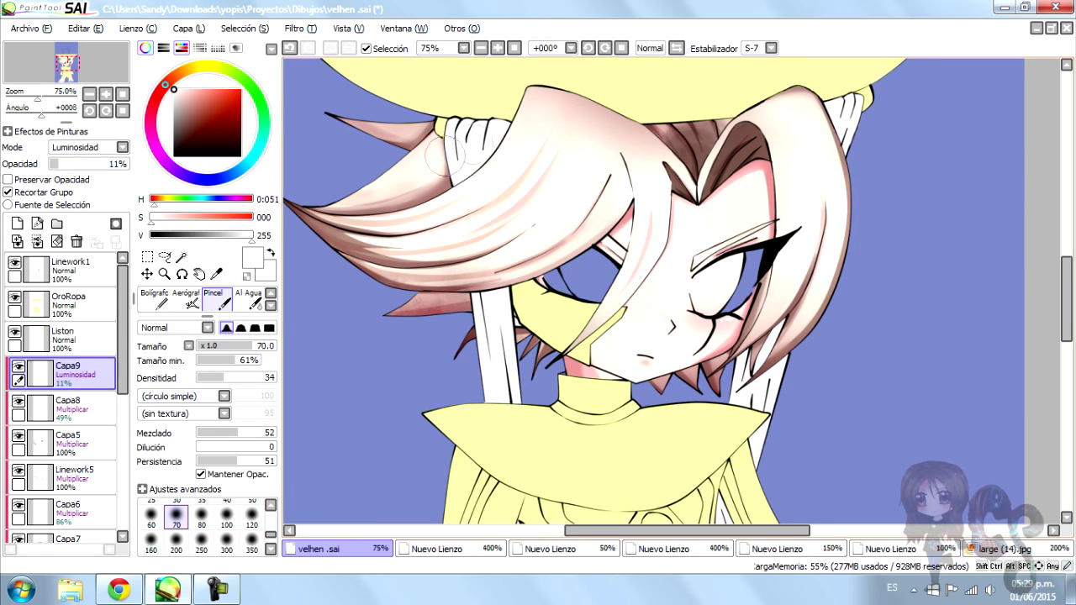
scroll(502, 139, "down", 3)
scroll(471, 168, "up", 1)
key("e")
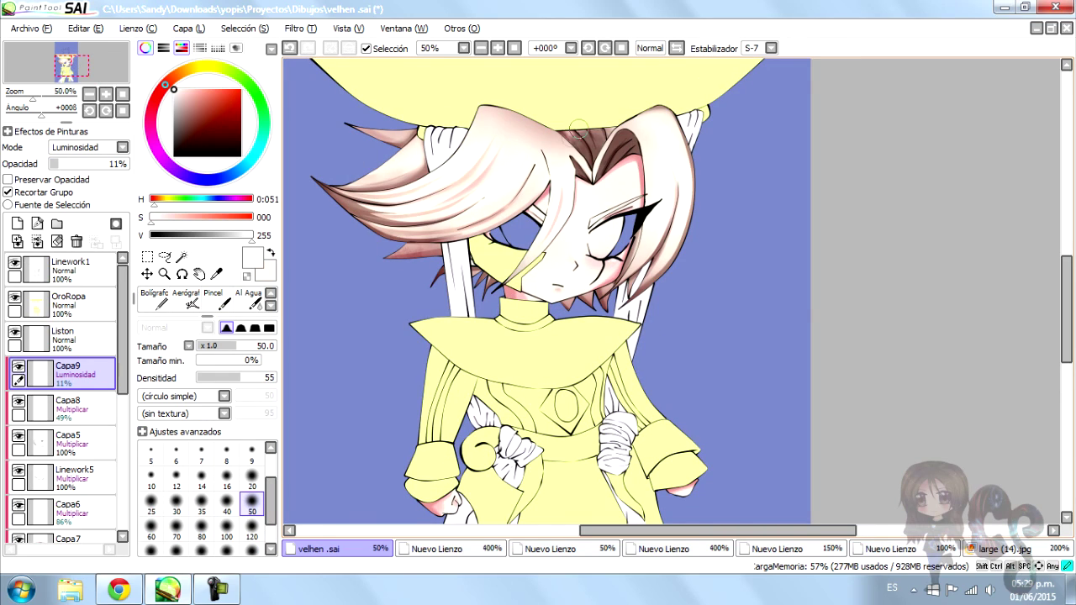
scroll(588, 235, "up", 2)
scroll(522, 181, "down", 2)
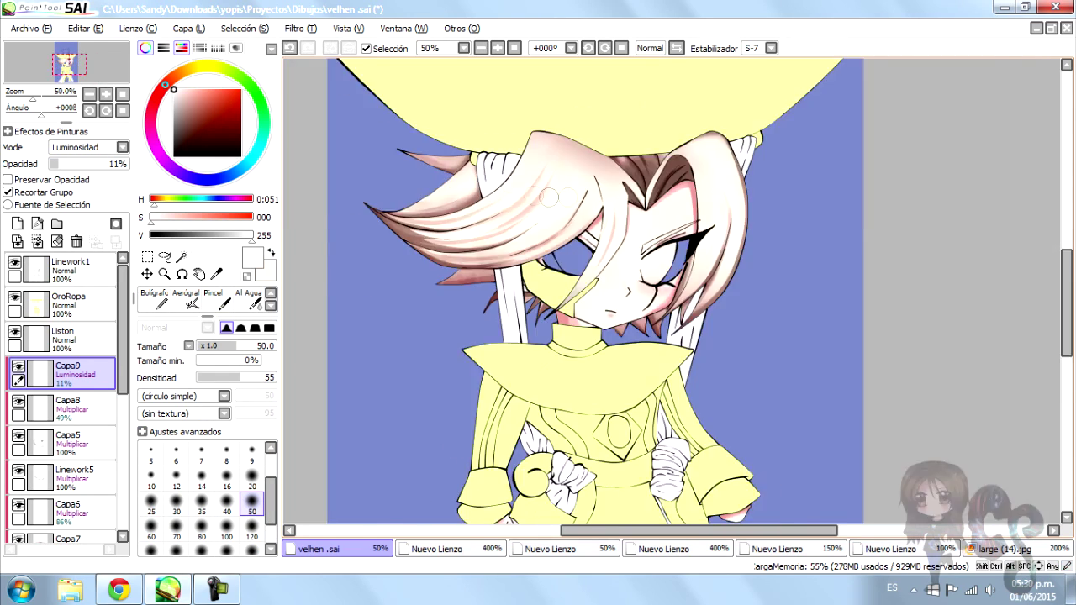
scroll(467, 208, "up", 3)
Hide Capa9, add a linework layer above it, and draw a white size 30 highlight curve across the hair from the rear lock to the far side
left_click(37, 223)
scroll(307, 324, "down", 2)
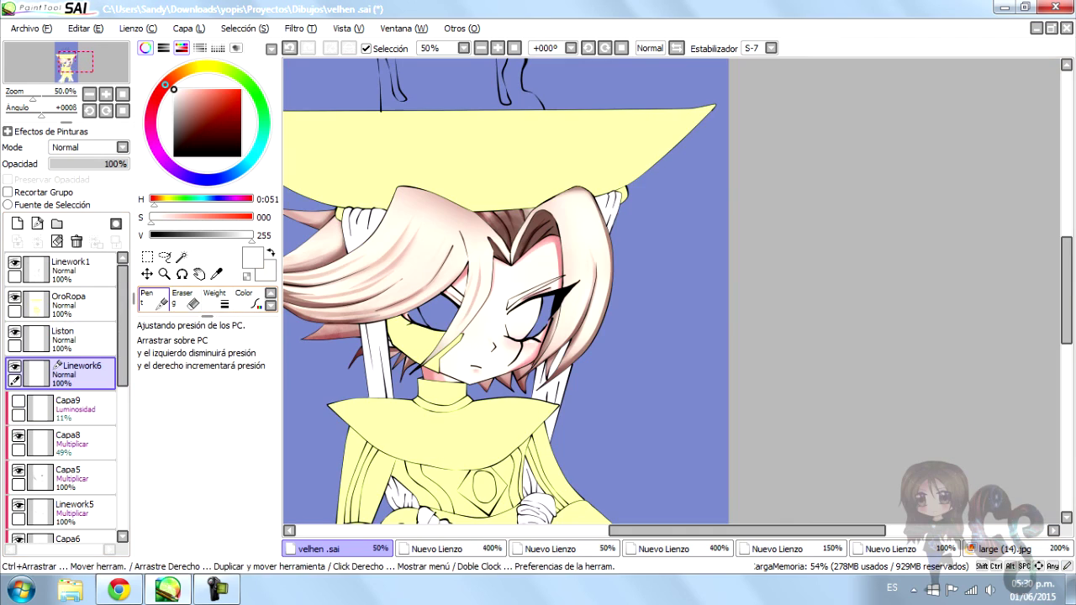
left_click(153, 299)
left_click(176, 539)
scroll(505, 294, "down", 1)
scroll(505, 286, "up", 3)
left_click(423, 229)
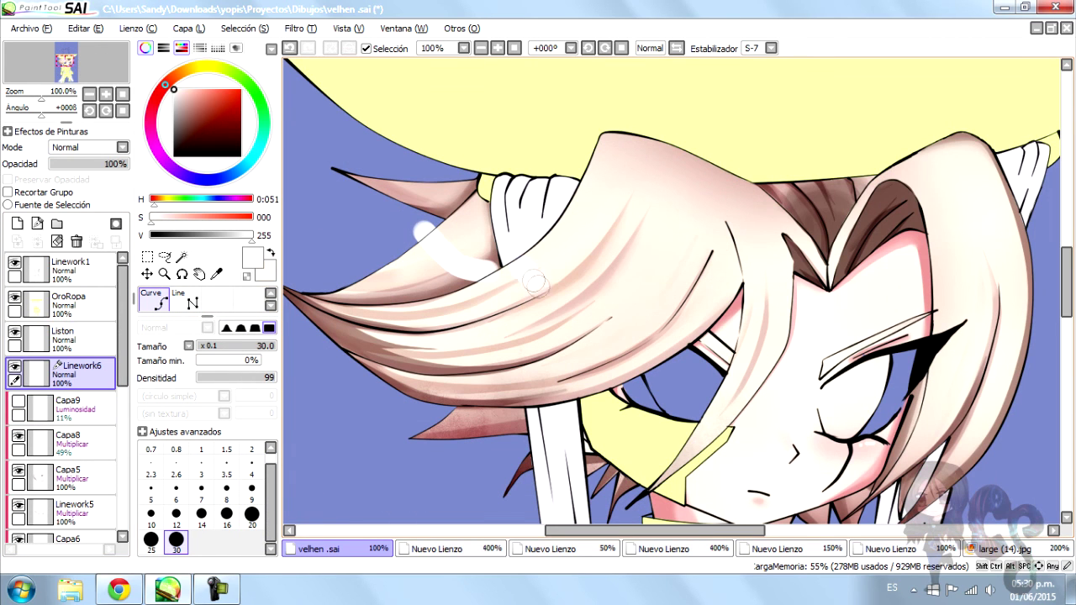
left_click(1036, 252)
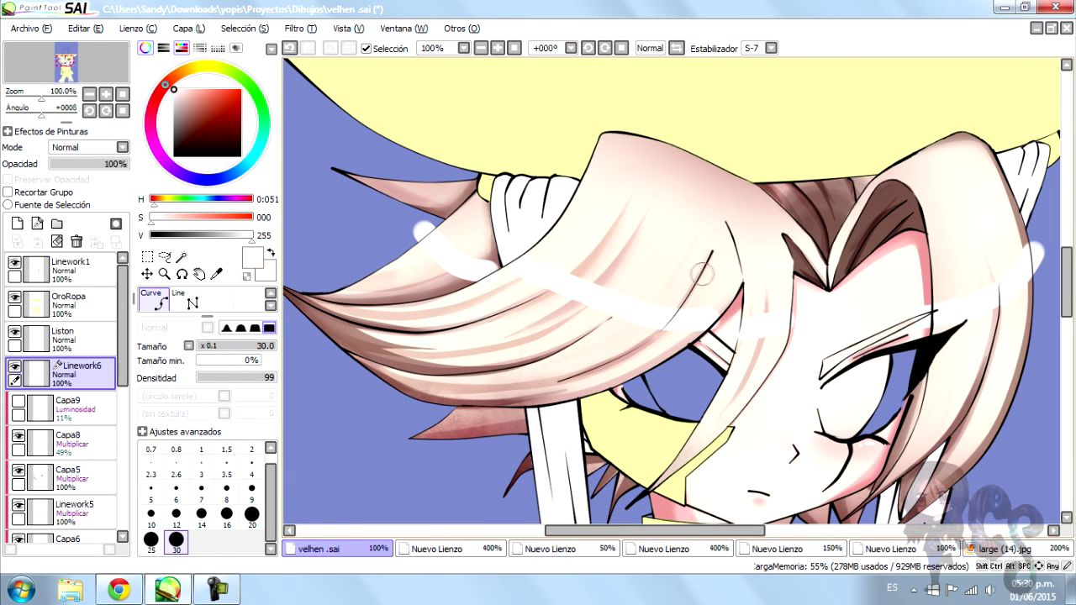
Draw white highlight curves along the fringe's upper edge and the parting, using sizes 9 and 20
left_click(251, 488)
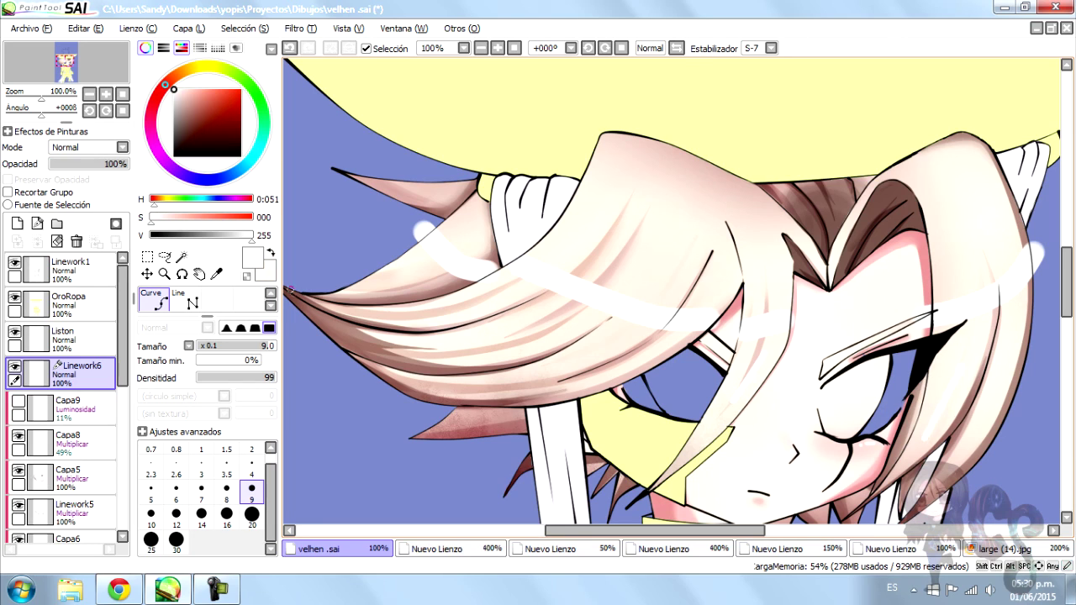
left_click(252, 513)
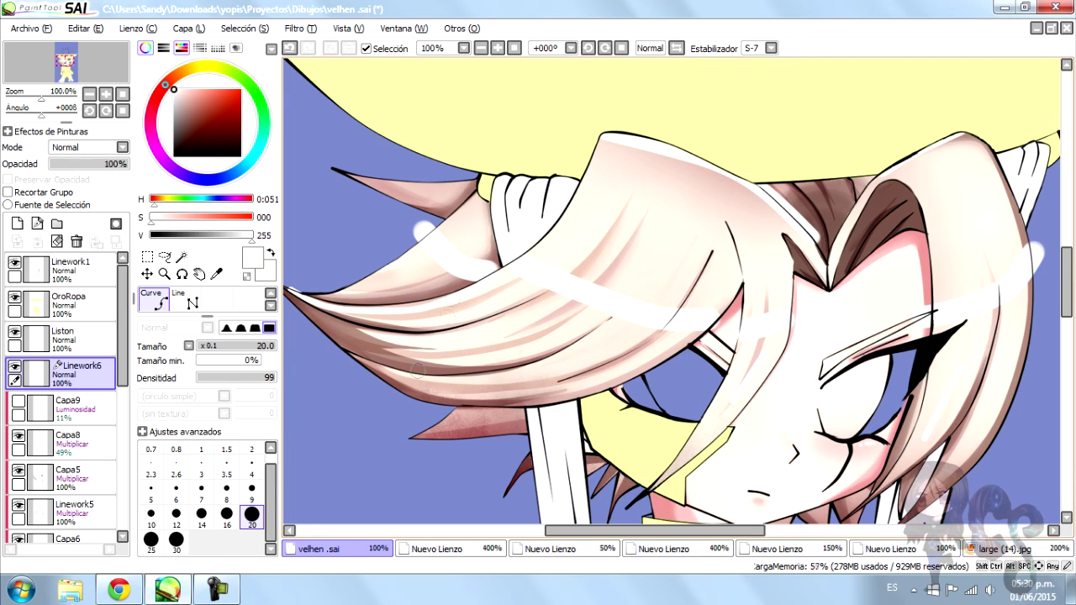
Adjust the point pressure of the white curves so the highlights taper across the hair, along the fringe's upper edge and at the parting
left_click(270, 293)
left_click(185, 300)
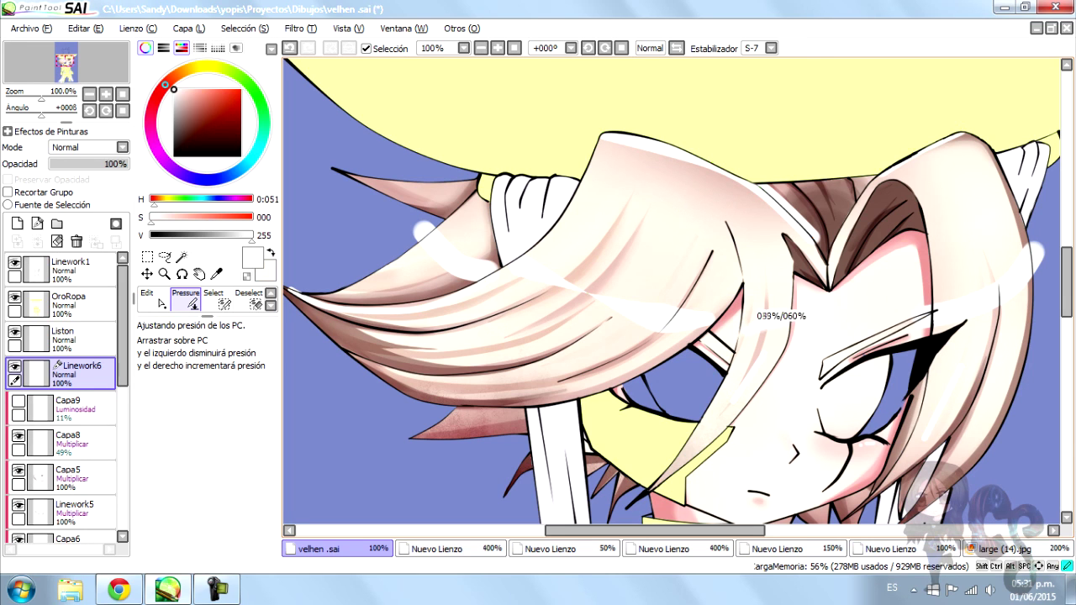
scroll(769, 386, "up", 3)
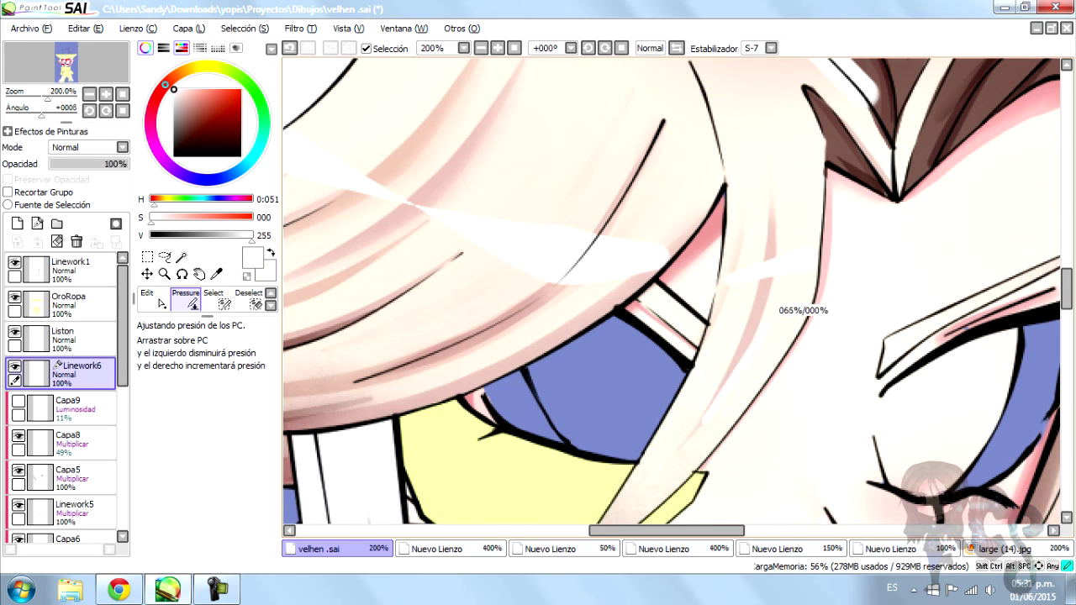
scroll(712, 398, "down", 1)
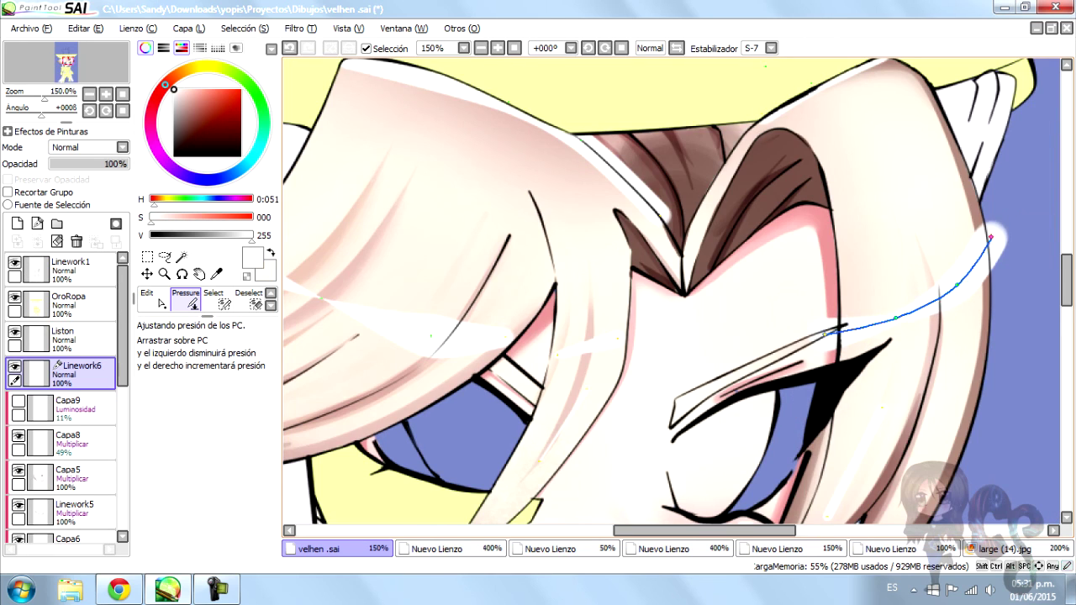
scroll(410, 227, "left", 5)
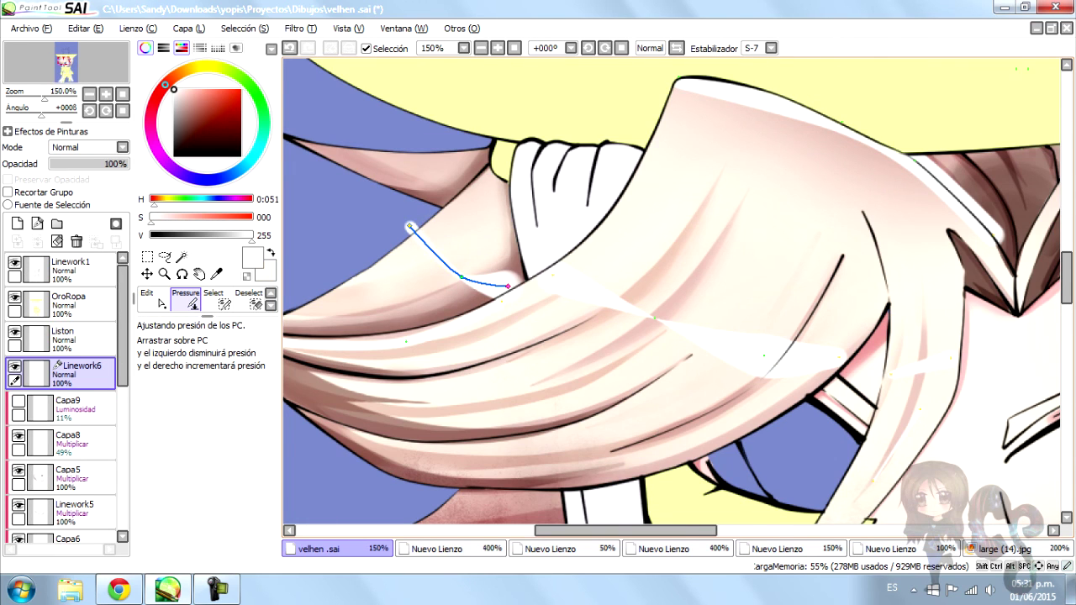
left_click_drag(850, 118, 832, 117)
left_click_drag(925, 157, 892, 156)
left_click_drag(992, 225, 1009, 225)
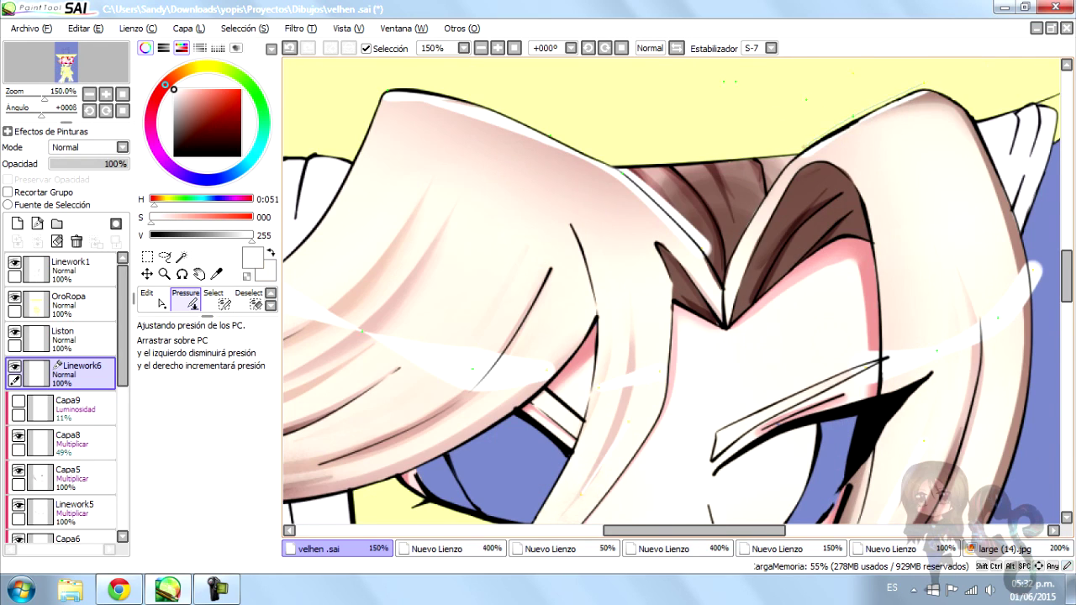
scroll(673, 294, "down", 2)
left_click(148, 298)
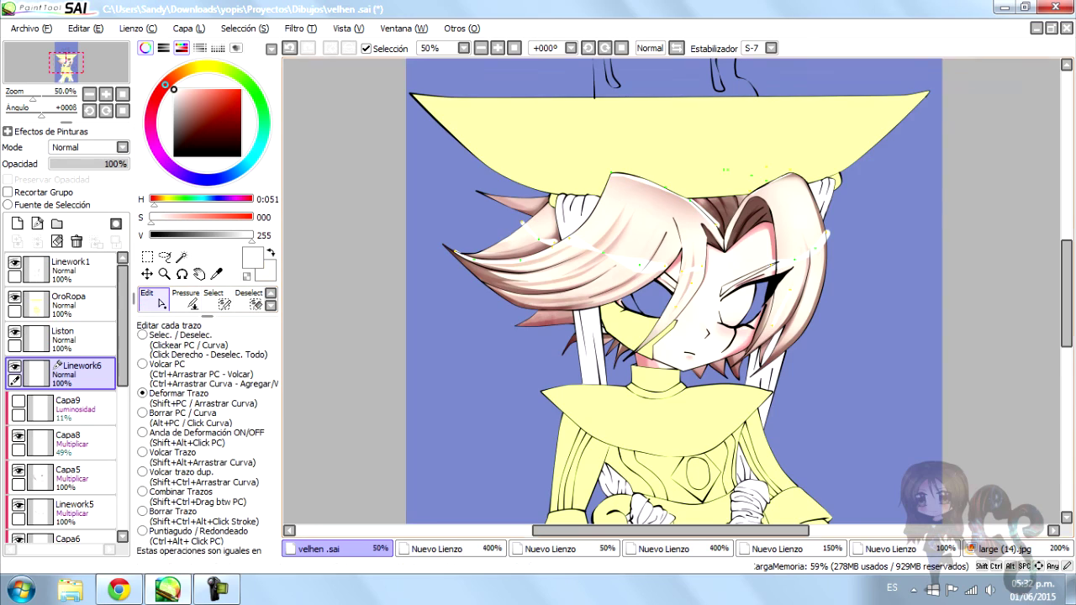
scroll(622, 181, "up", 2)
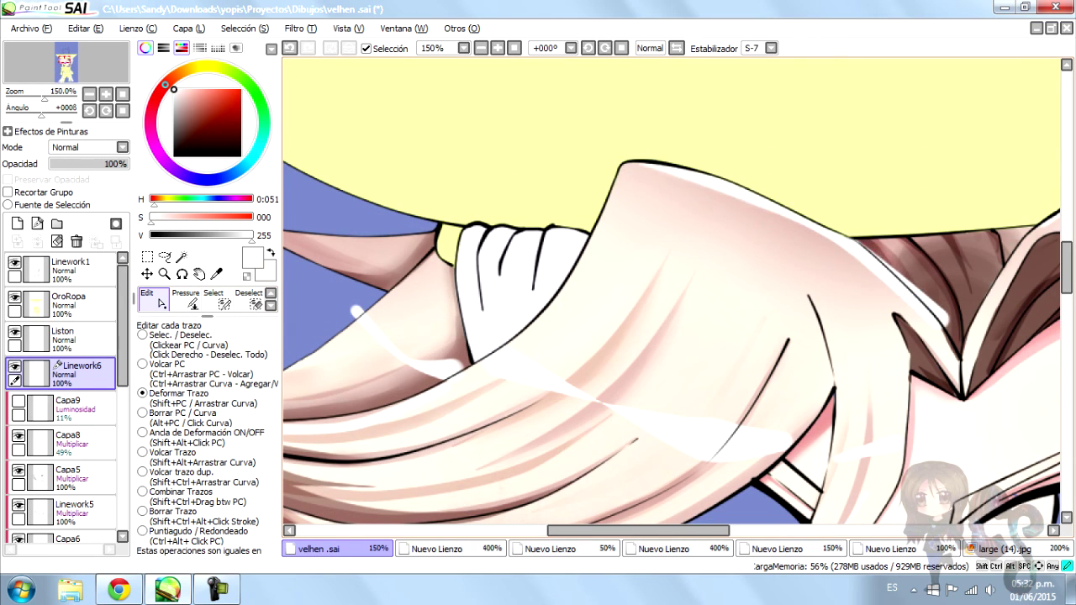
key("p")
left_click_drag(942, 304, 941, 308)
Show Capa9 again, try Linework6 at 54% opacity, and set it back to 100%
scroll(467, 356, "down", 2)
left_click(105, 164)
left_click(67, 408)
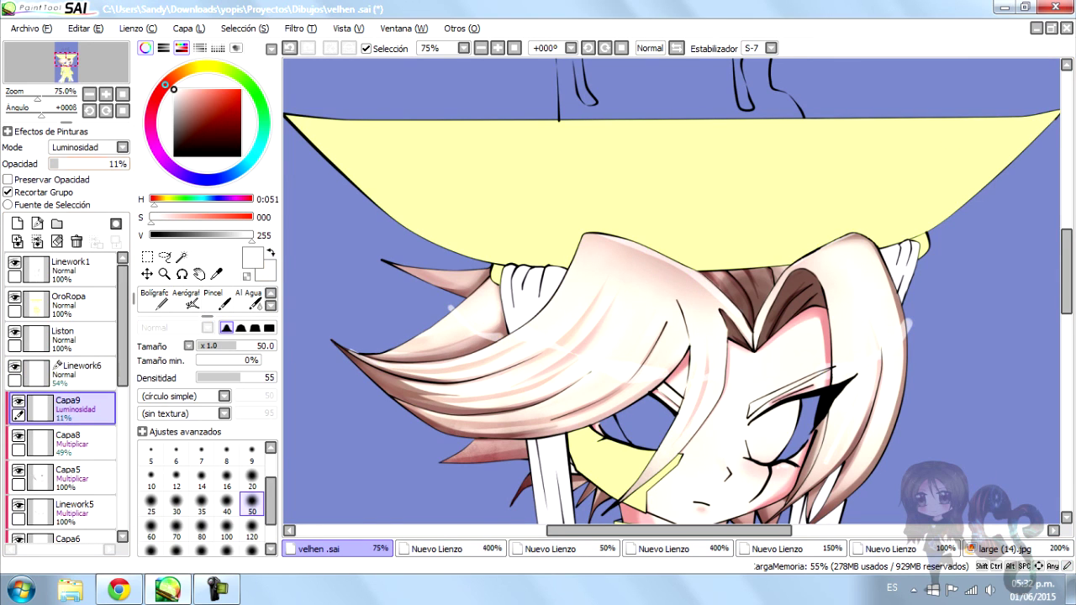
left_click(80, 370)
left_click_drag(92, 164, 130, 164)
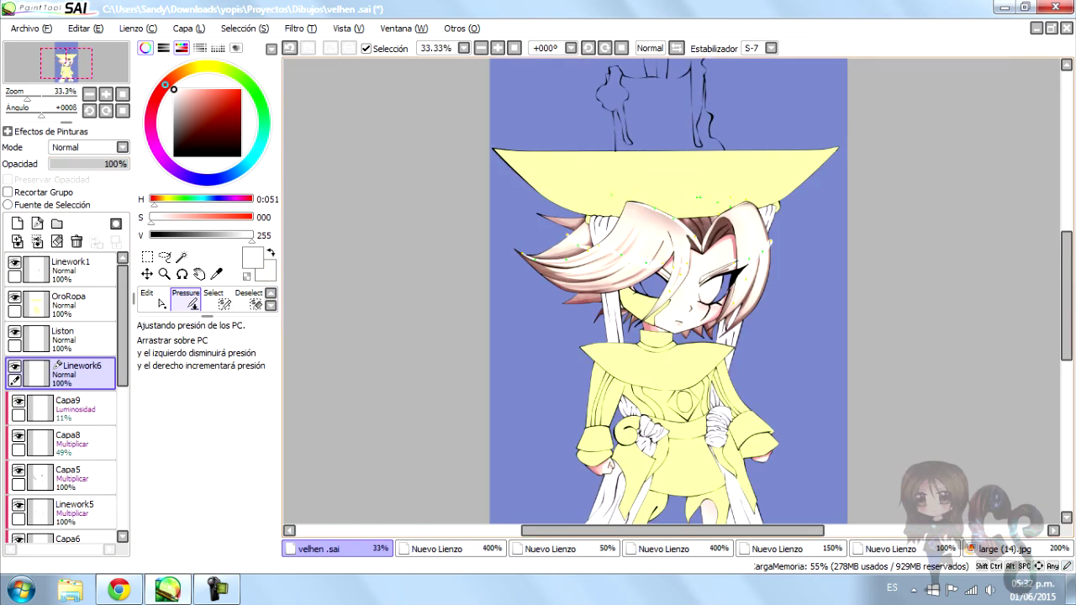
scroll(736, 218, "down", 2)
scroll(760, 271, "up", 2)
Rasterize Linework6, clip it to the hair group below, and blend the highlight along the fringe's upper edge with Al Agua at size 20
left_click(37, 242)
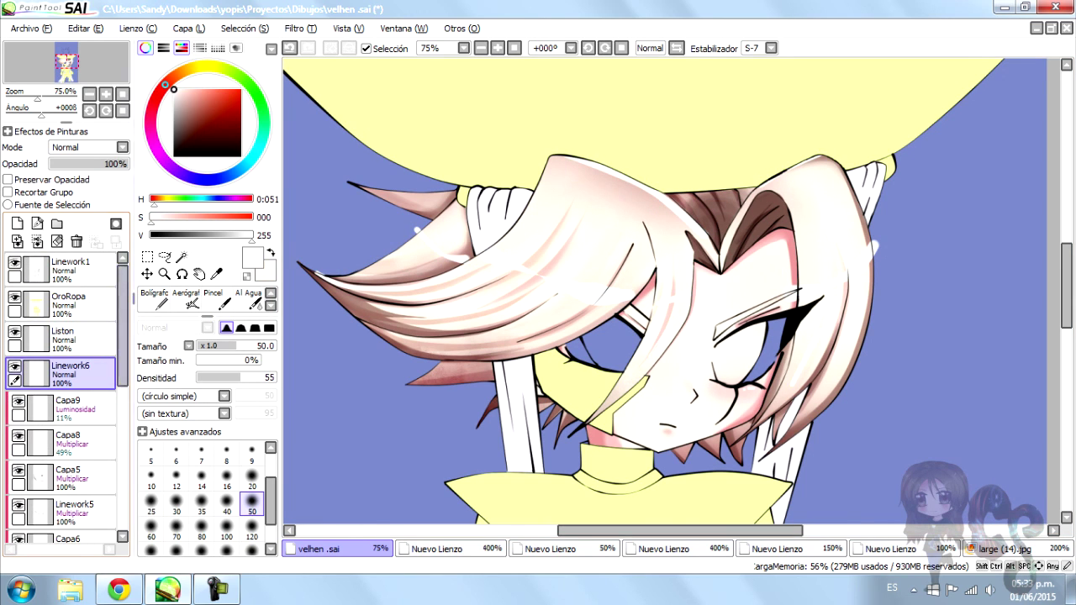
left_click(8, 192)
left_click(249, 299)
scroll(569, 162, "up", 2)
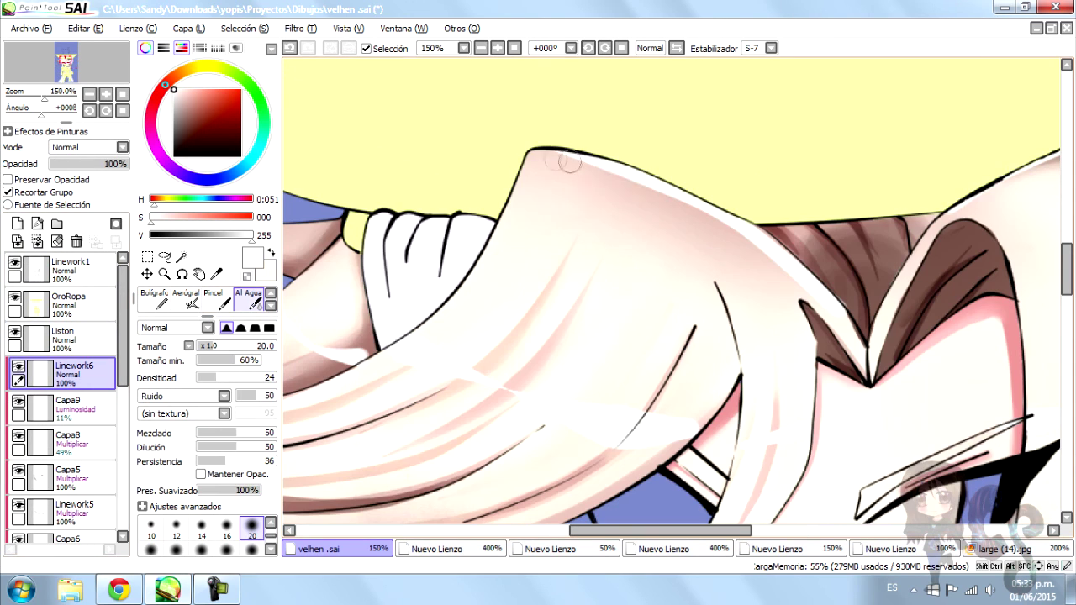
Lower Linework6's opacity to 75% and soften the hair highlights with the eraser at size 50
key("e")
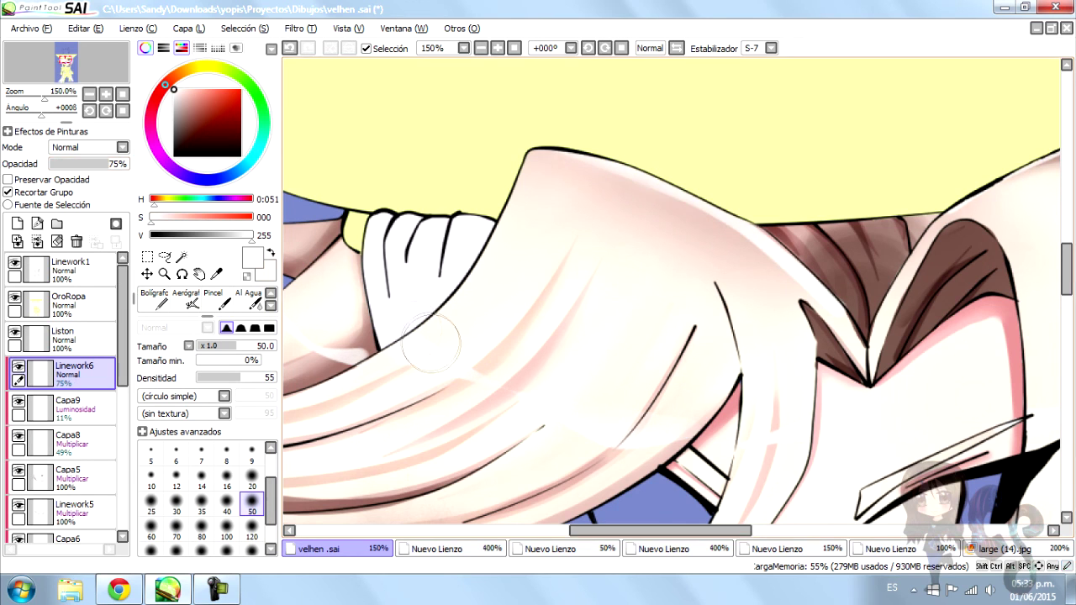
scroll(430, 349, "down", 2)
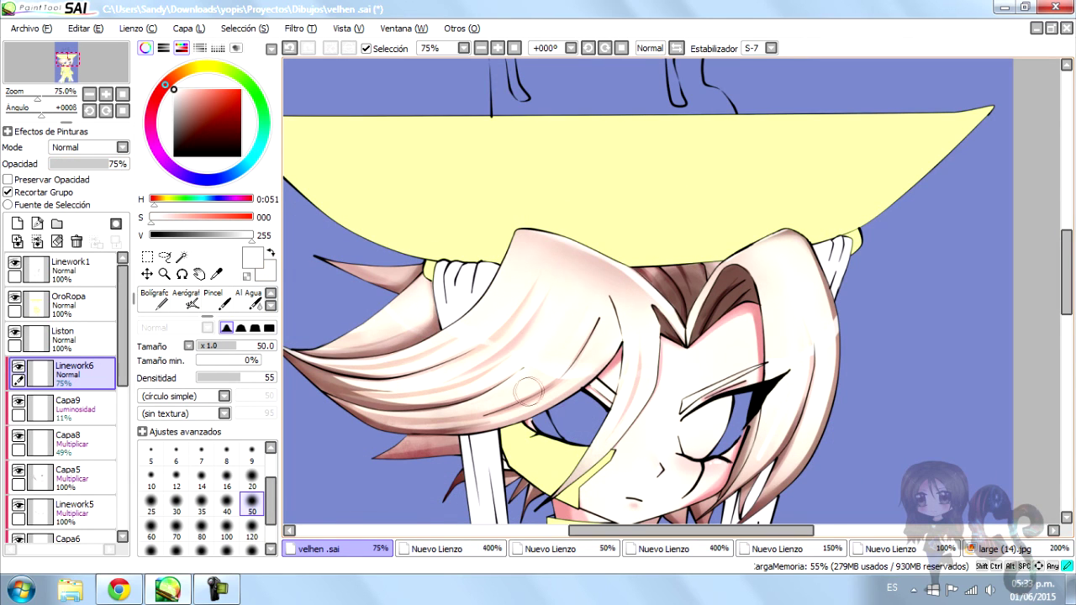
scroll(538, 391, "down", 2)
scroll(539, 391, "up", 2)
Set Capa9's opacity to 7% and Linework6's to 84%, and fade the highlight on the far side lock with the size 50 eraser
left_click(68, 408)
left_click(74, 370, "ctrl")
left_click(74, 370)
mouse_move(108, 164)
left_mouse_down()
mouse_move(55, 164)
mouse_move(114, 164)
left_mouse_up()
left_click(67, 408)
scroll(795, 219, "down", 2)
left_click(74, 370)
scroll(409, 245, "up", 4)
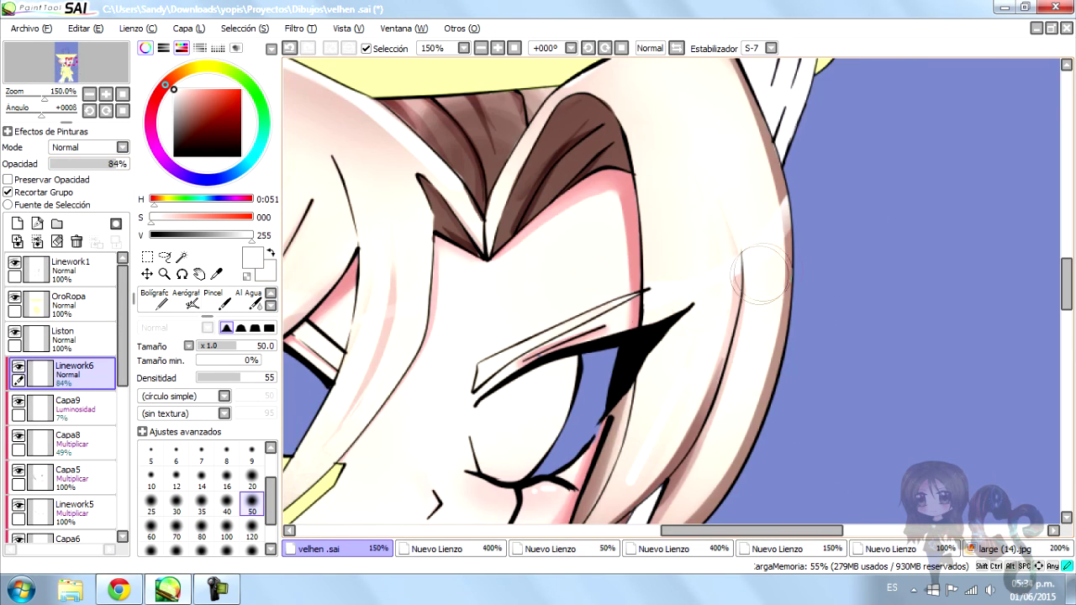
scroll(791, 164, "down", 2)
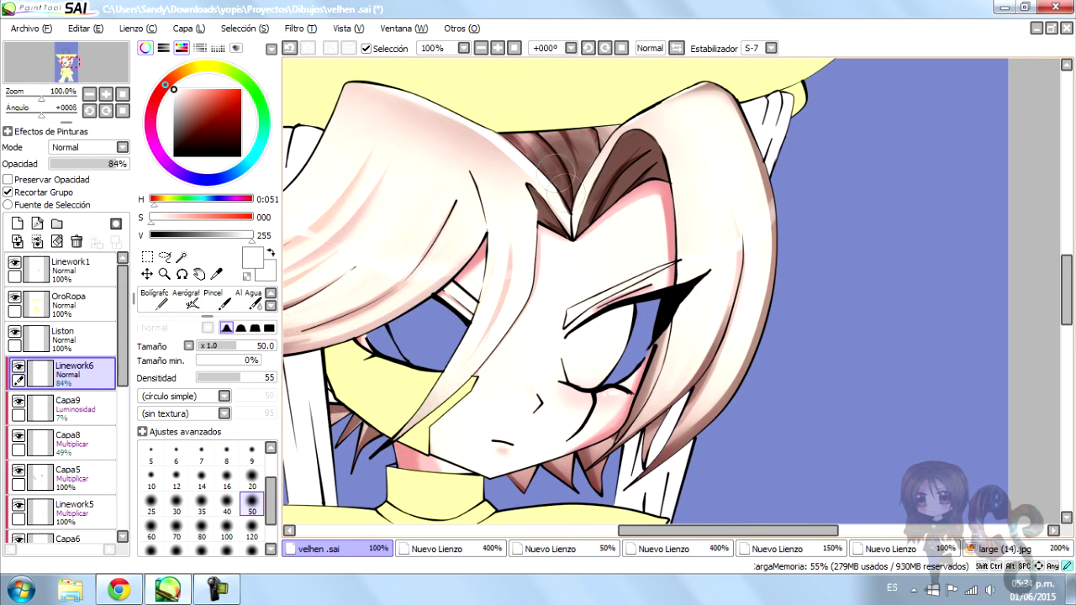
scroll(591, 262, "down", 2)
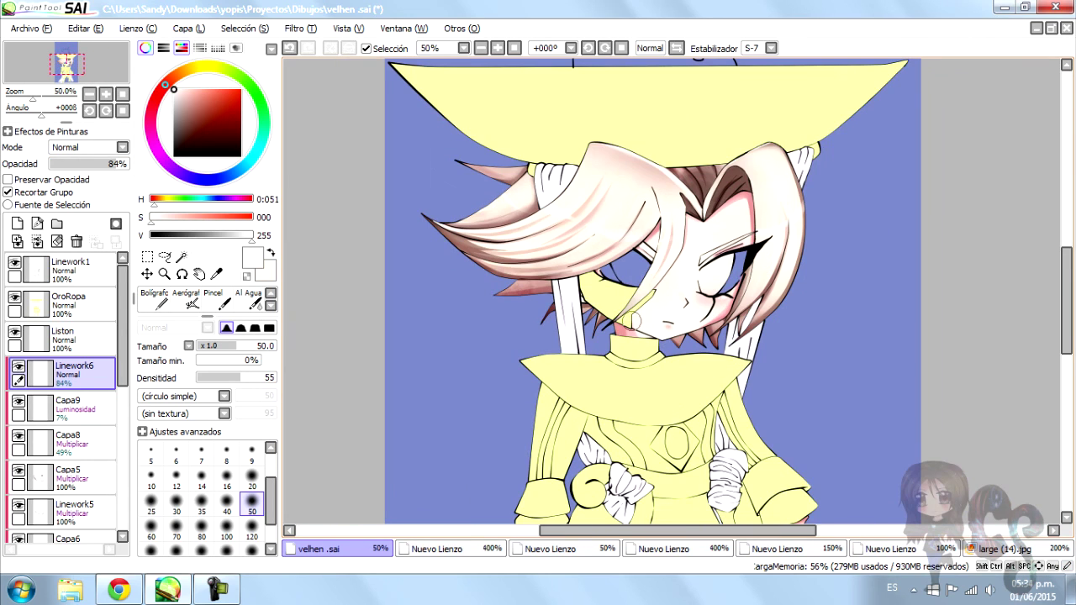
scroll(497, 298, "up", 1)
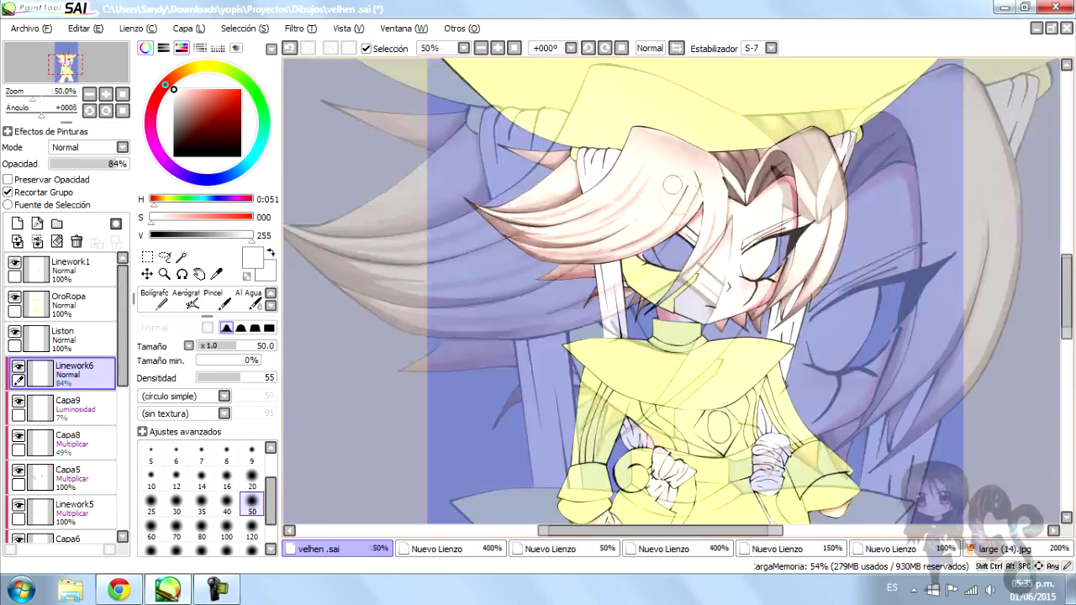
Add a new normal layer directly above OroRopa
left_click(68, 337)
left_click(67, 304)
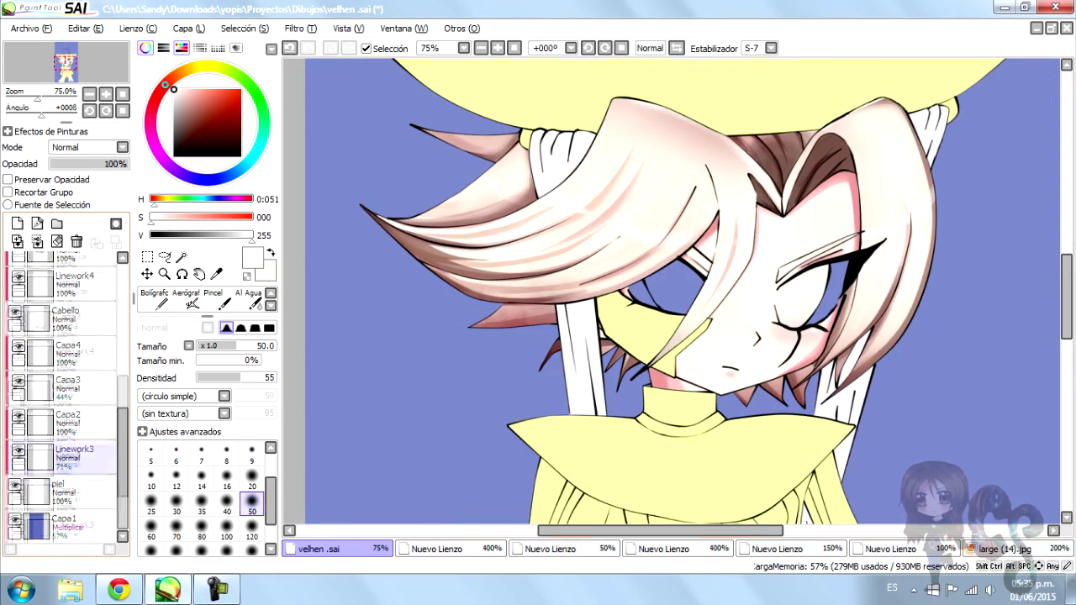
left_click(16, 223)
Look through the open reference canvases for an example of gold shading
key("ctrl+Tab")
key("ctrl+Tab")
key("ctrl+Tab")
key("ctrl+Tab")
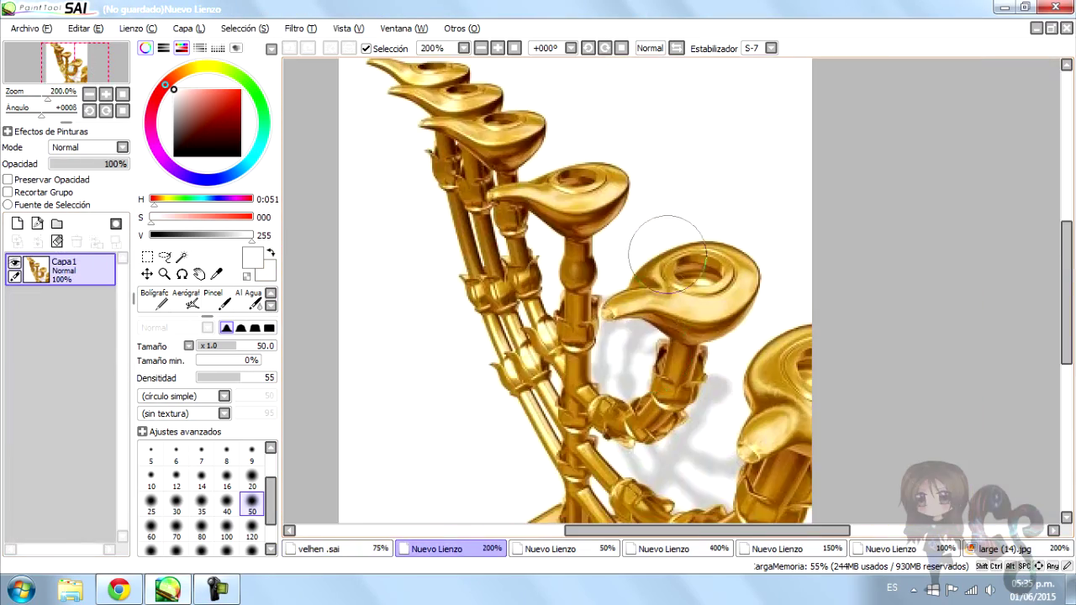
key("ctrl+Tab")
key("ctrl+Tab")
key("ctrl+Tab")
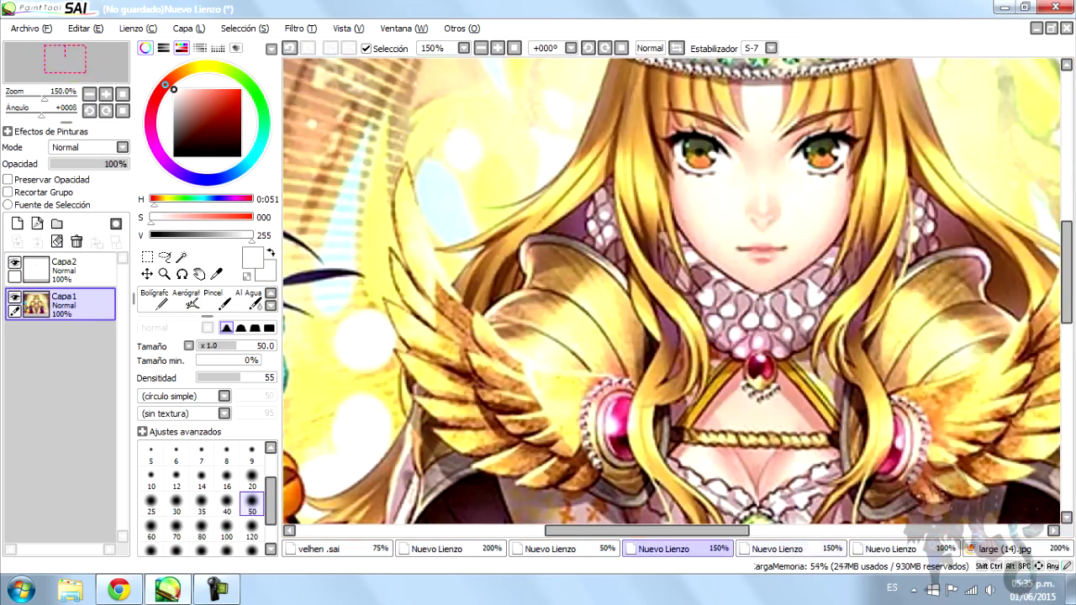
key("ctrl+Tab")
key("ctrl+Tab")
key("ctrl+Tab")
key("ctrl+Tab")
key("ctrl+Tab")
Sample a dark brown shade from the golden crown in the armoured woman's reference image
key("alt")
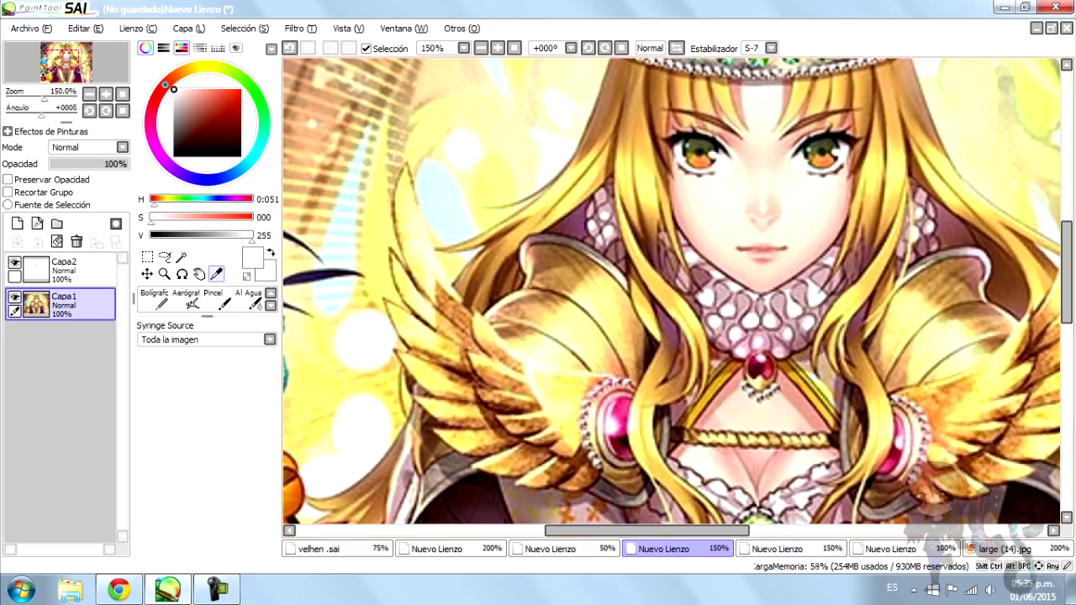
key("minus")
key("plus")
key("plus")
key("plus")
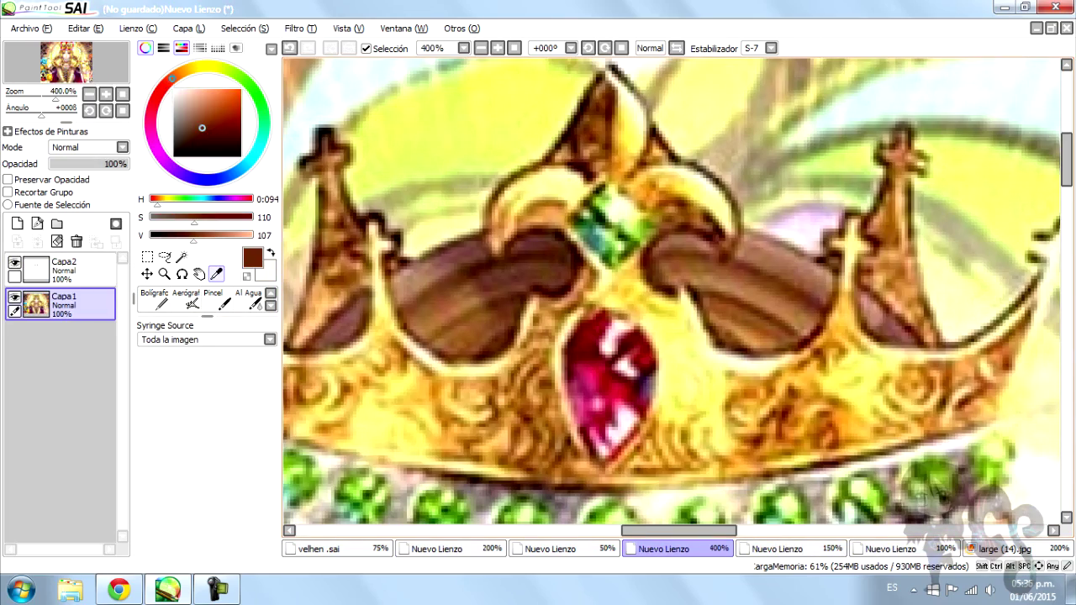
key("minus")
Return to the velhen .sai canvas, select the Pincel, and try a linework layer above OroRopa in place of Capa10
key("ctrl+Tab")
key("b")
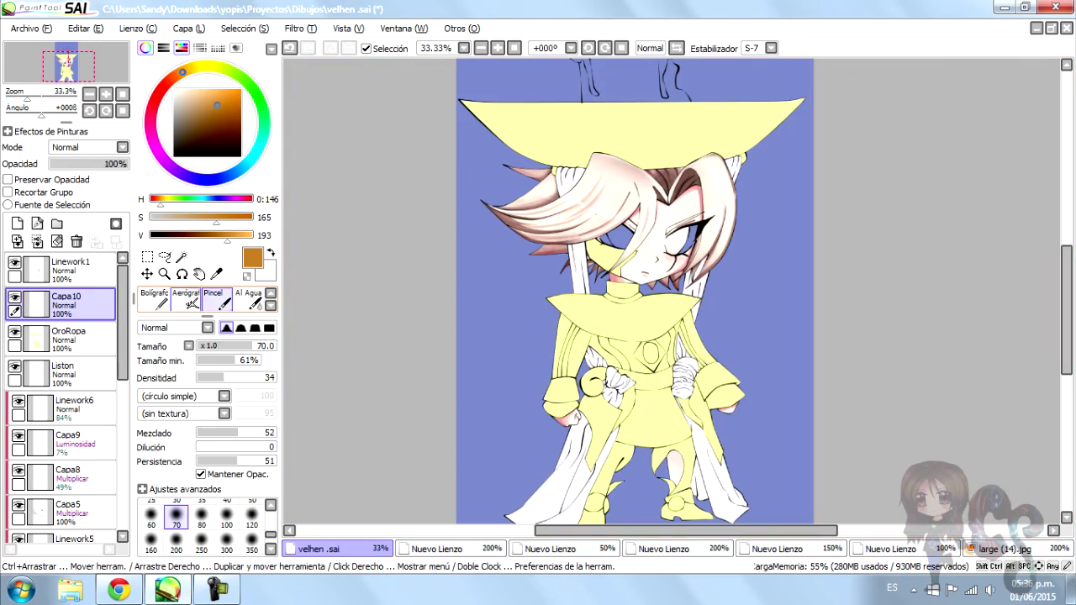
key("plus")
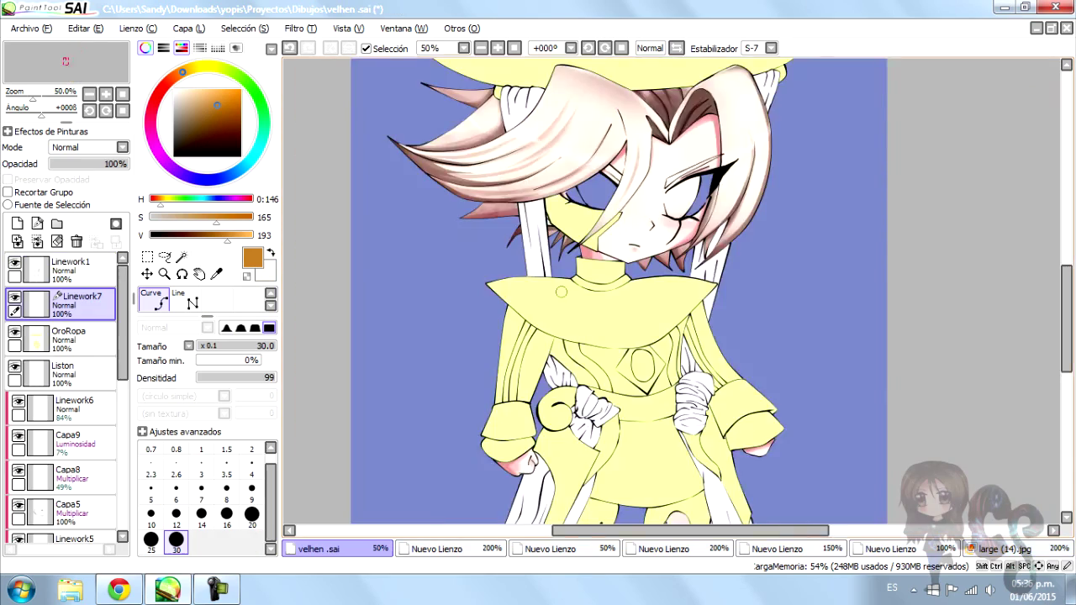
key("minus")
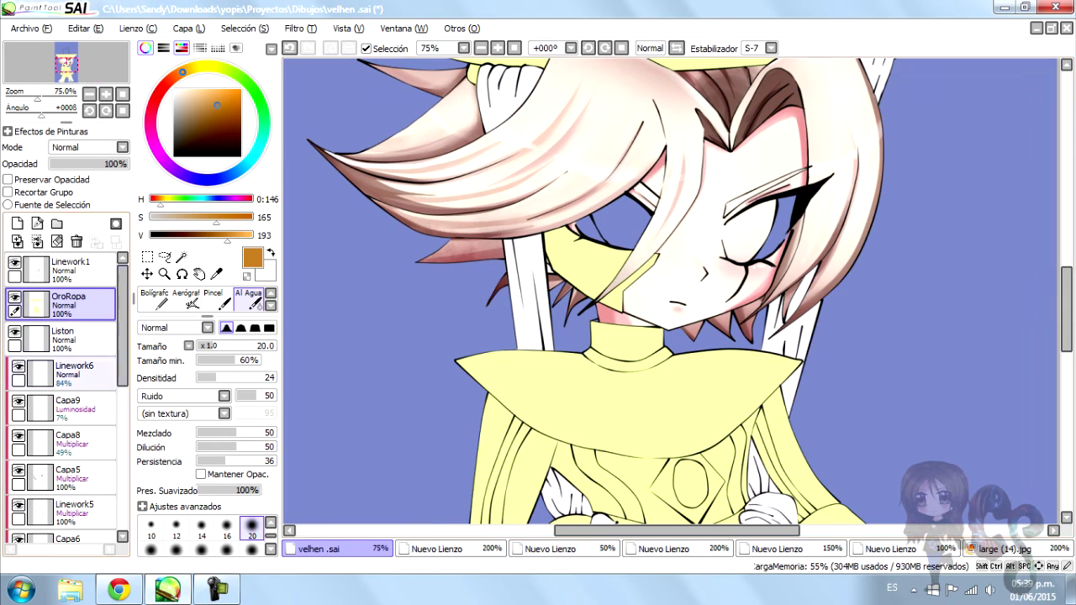
Sample a pinkish brown from the hair shading and add a linework layer above Linework6, clipped to the hair group
left_click(74, 374)
left_click(67, 408)
left_click(74, 375)
left_click(216, 274)
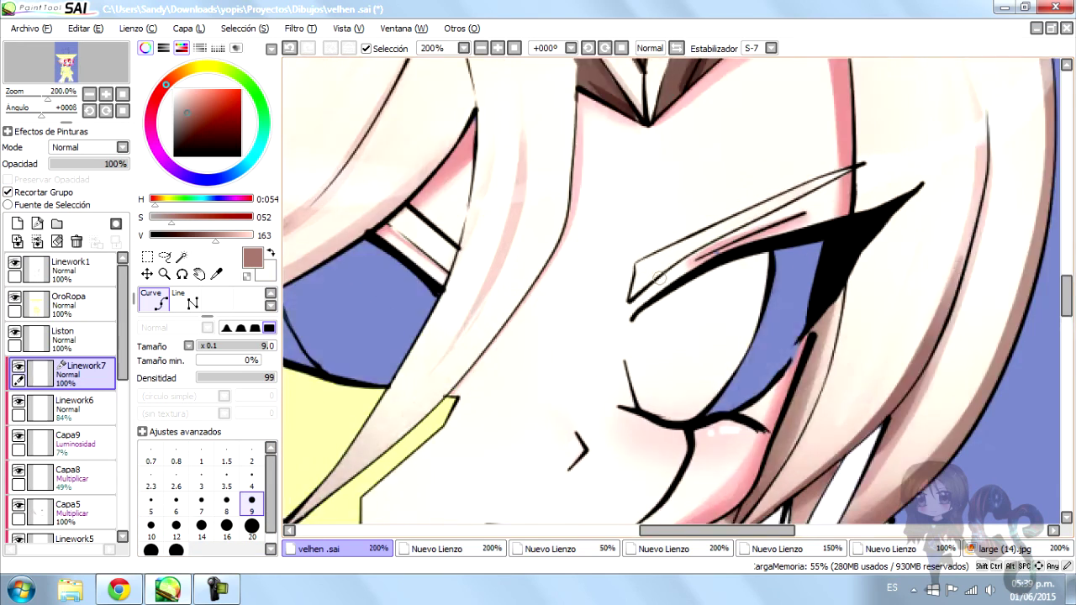
Draw size 9 pinkish brown shadow curves inside both eyebrows and taper their ends with the pressure tool
mouse_move(564, 164)
left_mouse_down()
mouse_move(720, 312)
mouse_move(756, 326)
left_mouse_up()
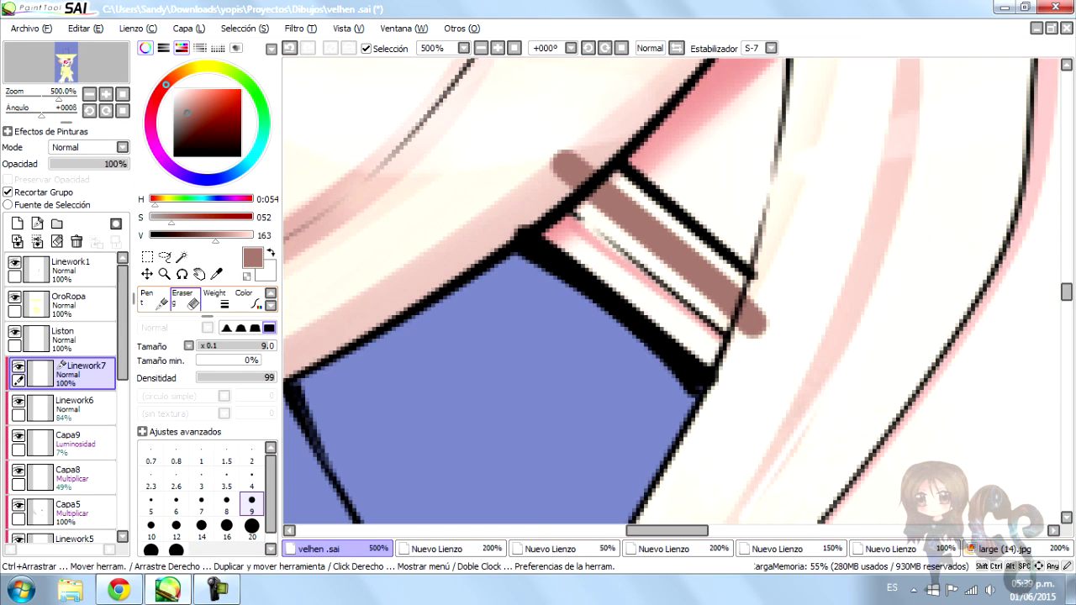
left_click(185, 298)
left_click_drag(565, 164, 580, 168)
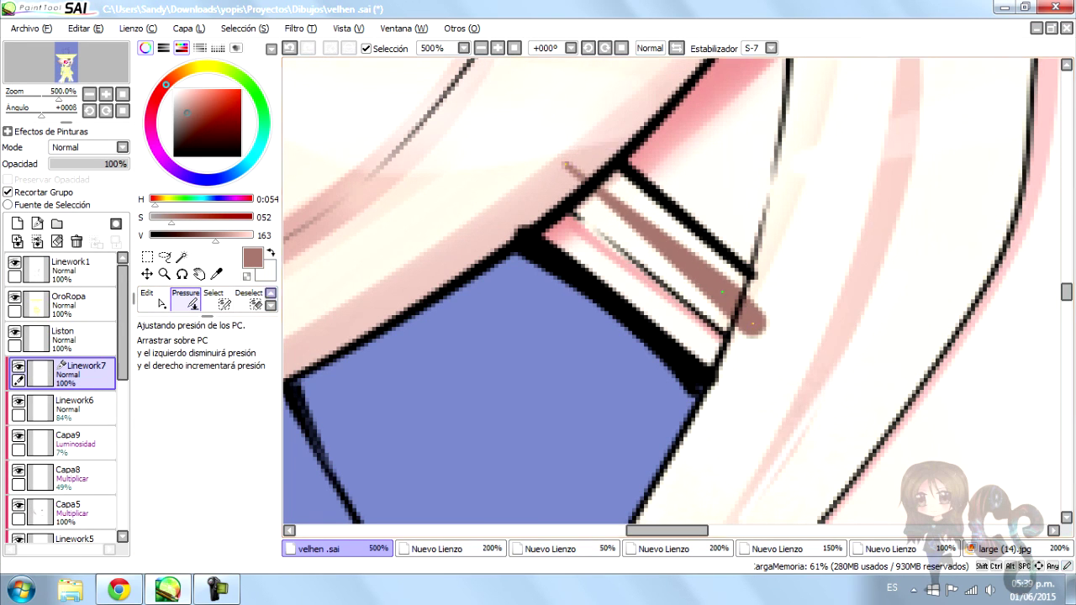
left_click_drag(750, 318, 747, 286)
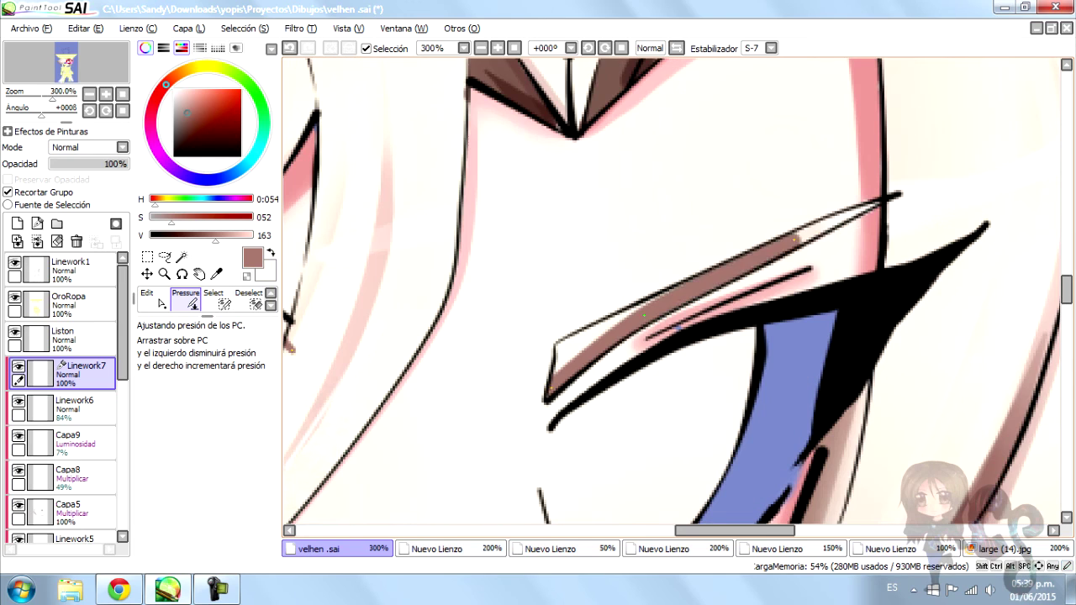
left_click_drag(796, 252, 796, 237)
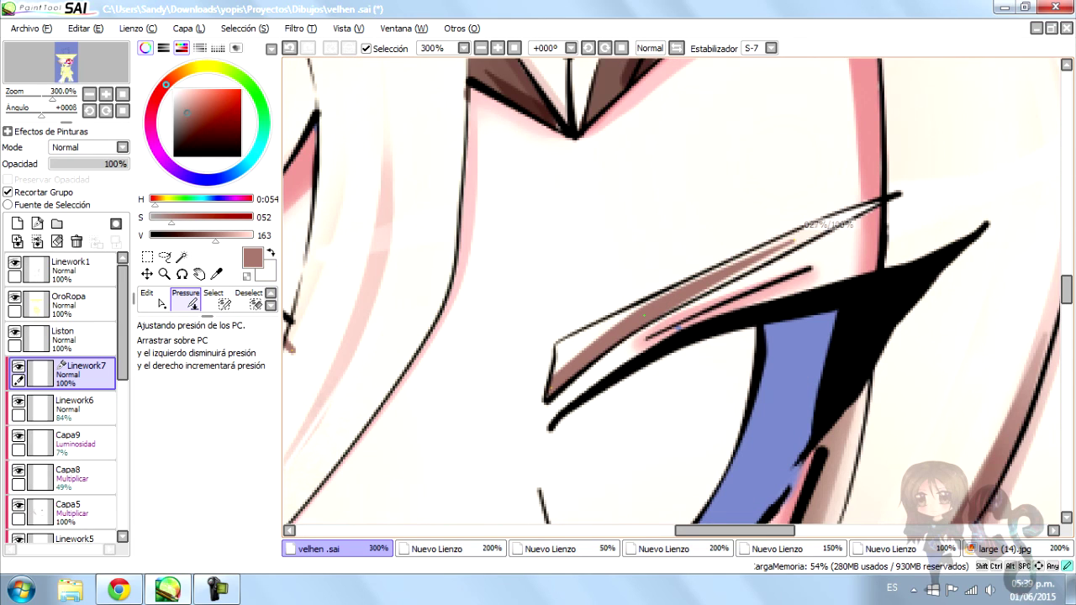
Rasterize Linework7, blend both eyebrows' shadows with Al Agua at size 20, and switch to the Pincel at size 50
mouse_move(669, 290)
left_mouse_down()
mouse_move(757, 252)
mouse_move(588, 353)
mouse_move(766, 227)
left_mouse_up()
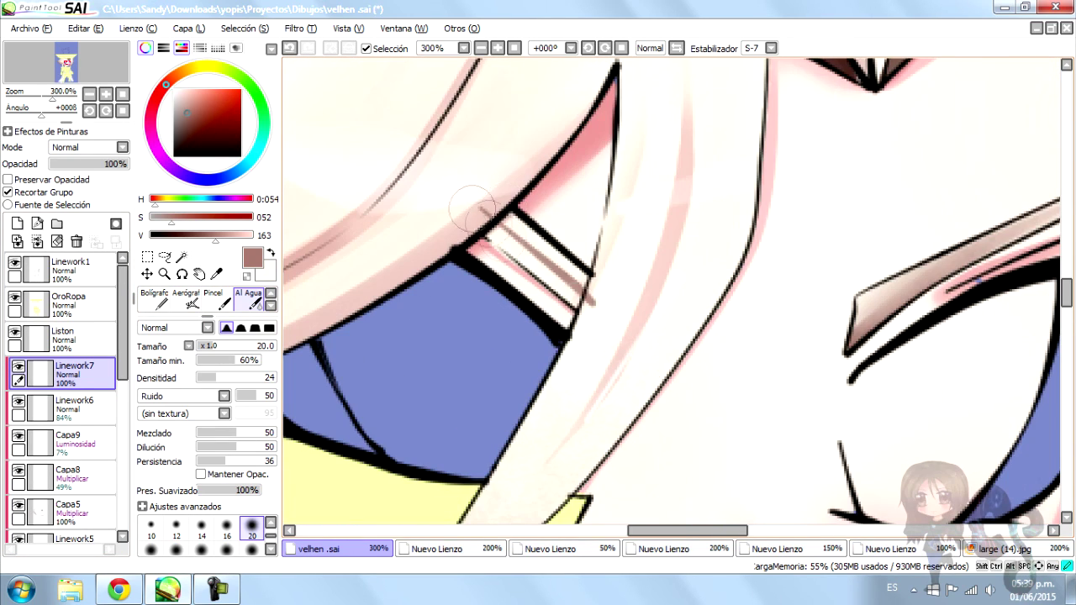
mouse_move(471, 210)
left_mouse_down()
mouse_move(521, 229)
mouse_move(580, 294)
left_mouse_up()
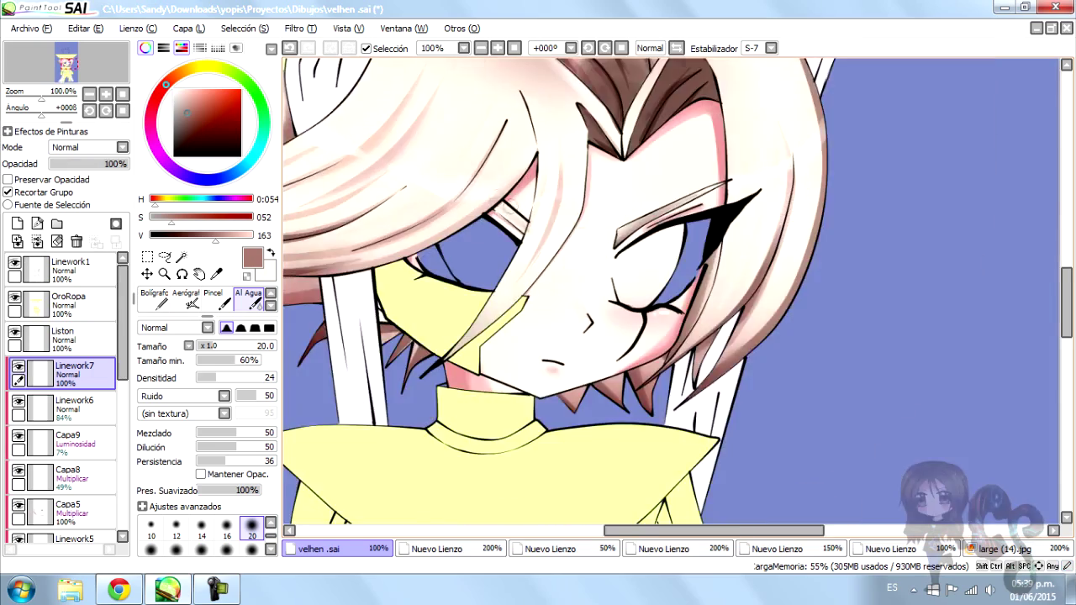
key("b")
key("ctrl+minus")
key("ctrl+minus")
key("ctrl+minus")
key("ctrl+minus")
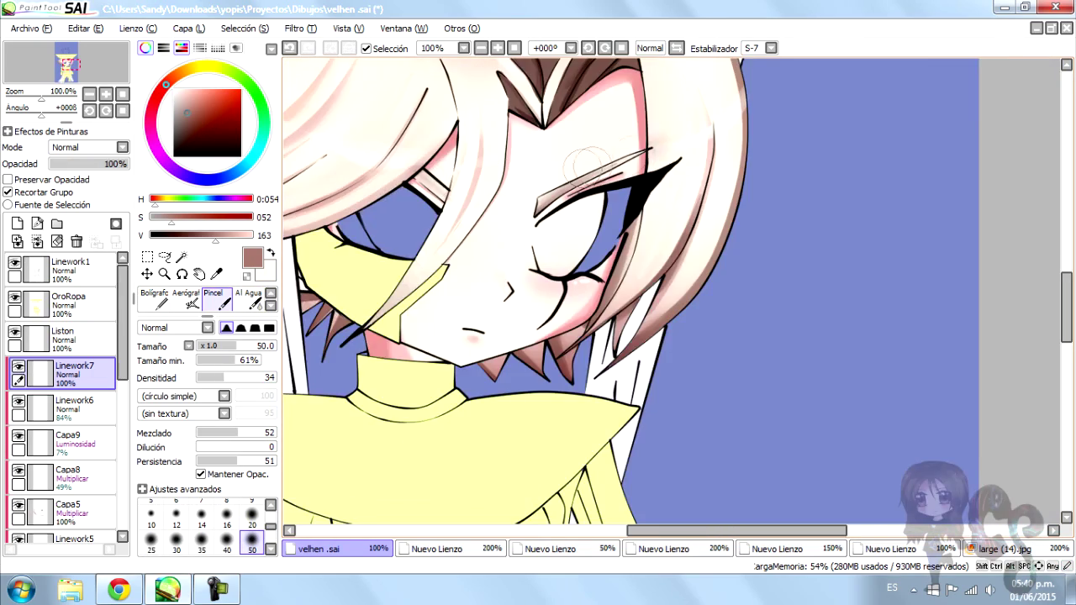
Add a layer, place it between Cabello and Capa4 and rename it OJos
key("ctrl+plus")
key("ctrl+plus")
key("ctrl+minus")
key("ctrl+minus")
key("ctrl+minus")
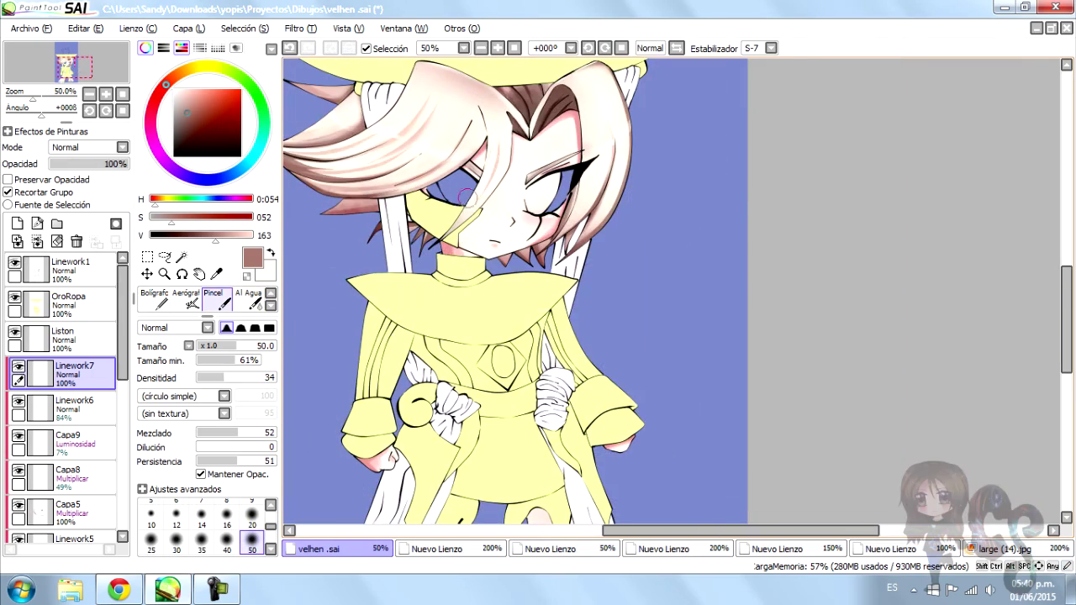
key("ctrl+plus")
key("ctrl+plus")
left_click(17, 223)
left_click_drag(63, 324, 63, 353)
double_click(66, 353)
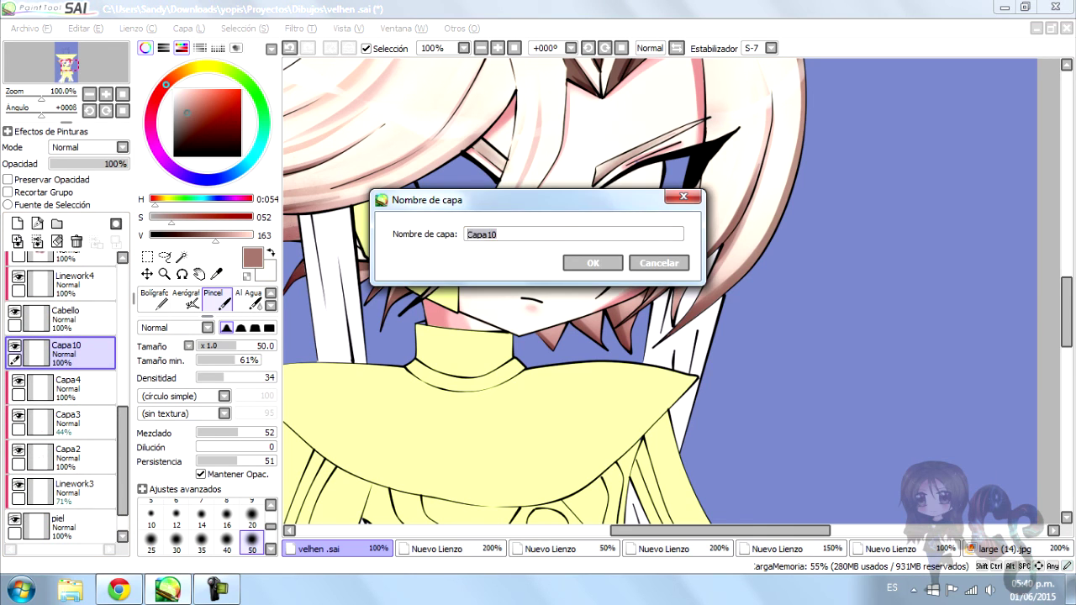
type("OJos")
key("Return")
Pick a bright orange and, on Linework1, mark the iris of the eye partly covered by hair as a selection
scroll(63, 378, "down", 1)
left_click(63, 488)
key("ctrl+plus")
key("ctrl+plus")
key("ctrl+plus")
key("ctrl+plus")
key("v")
mouse_move(524, 243)
left_mouse_down()
mouse_move(516, 228)
mouse_move(379, 361)
mouse_move(427, 353)
mouse_move(347, 401)
mouse_move(521, 193)
left_mouse_up()
key("ctrl+z")
mouse_move(404, 219)
left_mouse_down()
mouse_move(505, 164)
mouse_move(541, 180)
mouse_move(504, 185)
mouse_move(432, 432)
mouse_move(413, 423)
mouse_move(372, 317)
mouse_move(440, 407)
mouse_move(404, 240)
mouse_move(409, 260)
mouse_move(511, 356)
mouse_move(385, 243)
mouse_move(373, 384)
left_mouse_up()
key("ctrl+minus")
key("ctrl+plus")
key("ctrl+minus")
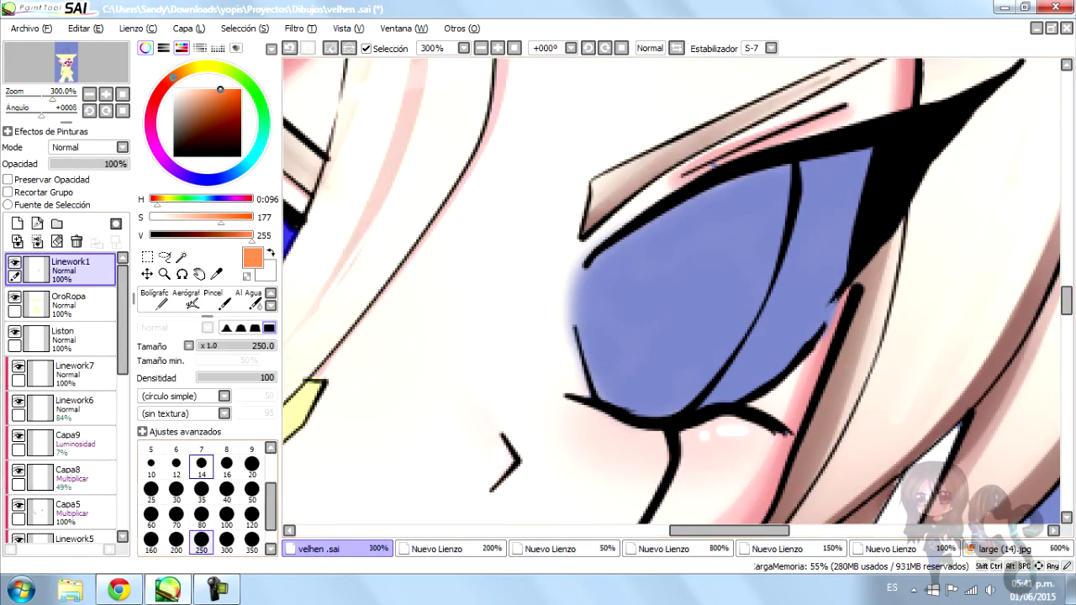
Close the uncovered eye's outline gap with a size 14 selection pen stroke and add its iris with the magic wand
left_click(201, 464)
mouse_move(621, 265)
left_mouse_down()
mouse_move(599, 269)
mouse_move(593, 344)
left_mouse_up()
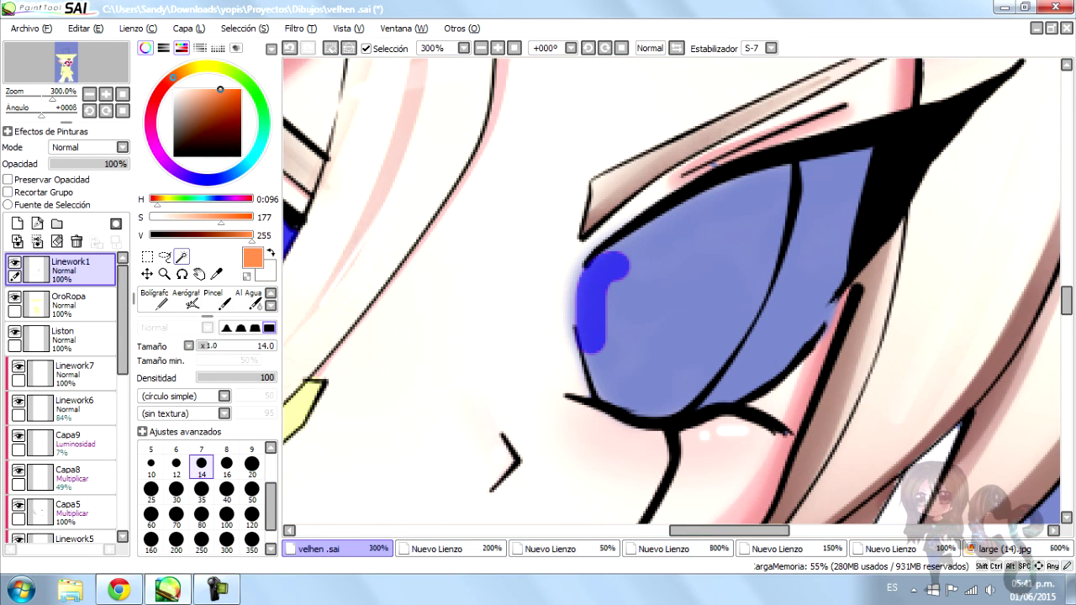
left_click(182, 256)
left_click(628, 366)
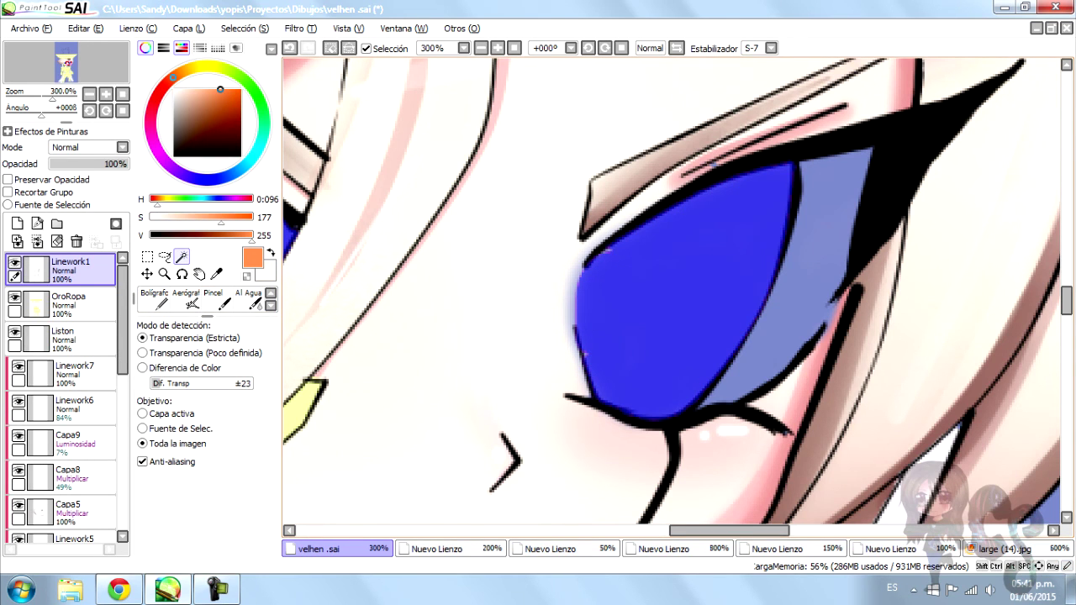
key("b")
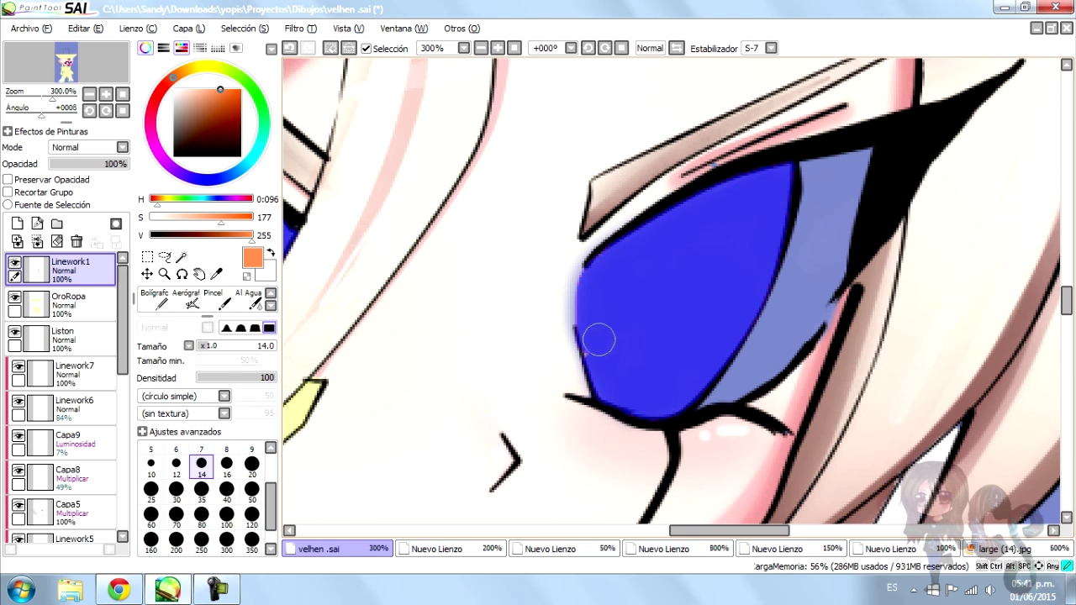
Fill both selected irises with orange on the OJos layer using the Cubo
key("minus")
key("minus")
scroll(68, 386, "down", 5)
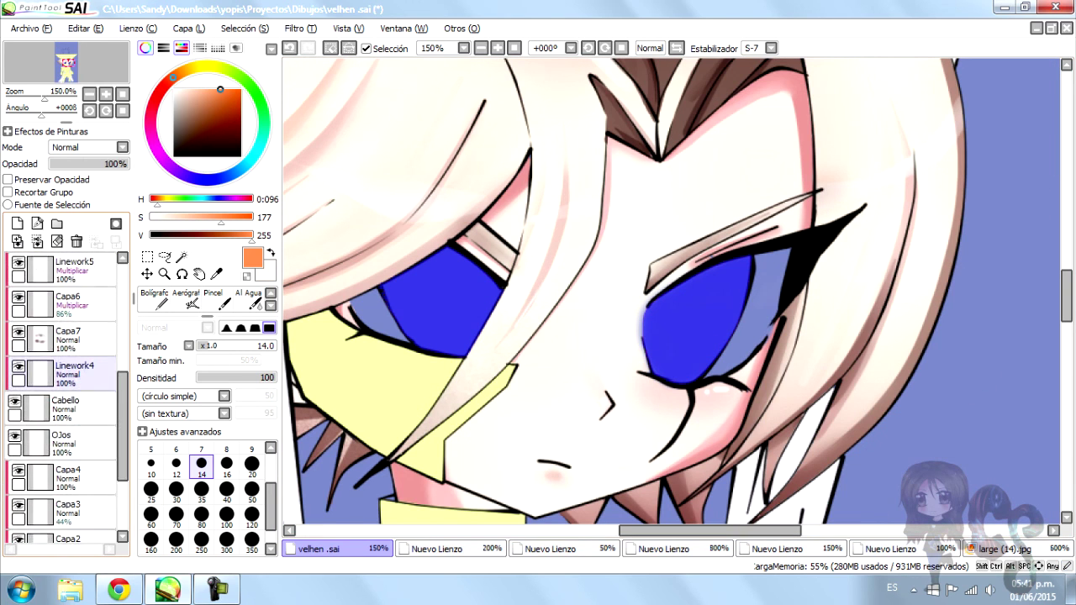
scroll(68, 387, "up", 2)
left_click(68, 370)
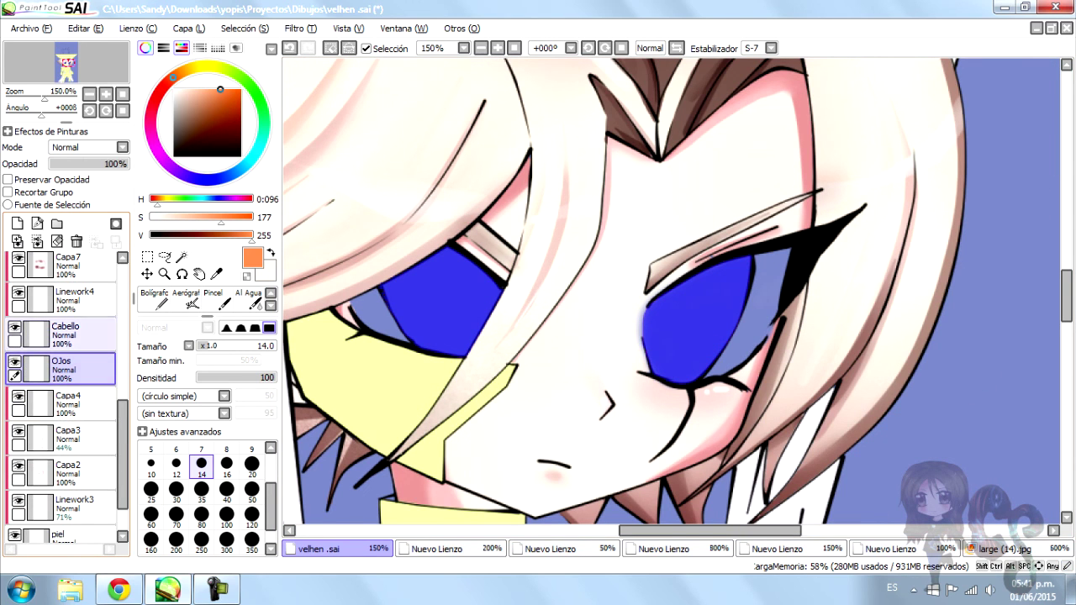
scroll(206, 299, "down", 2)
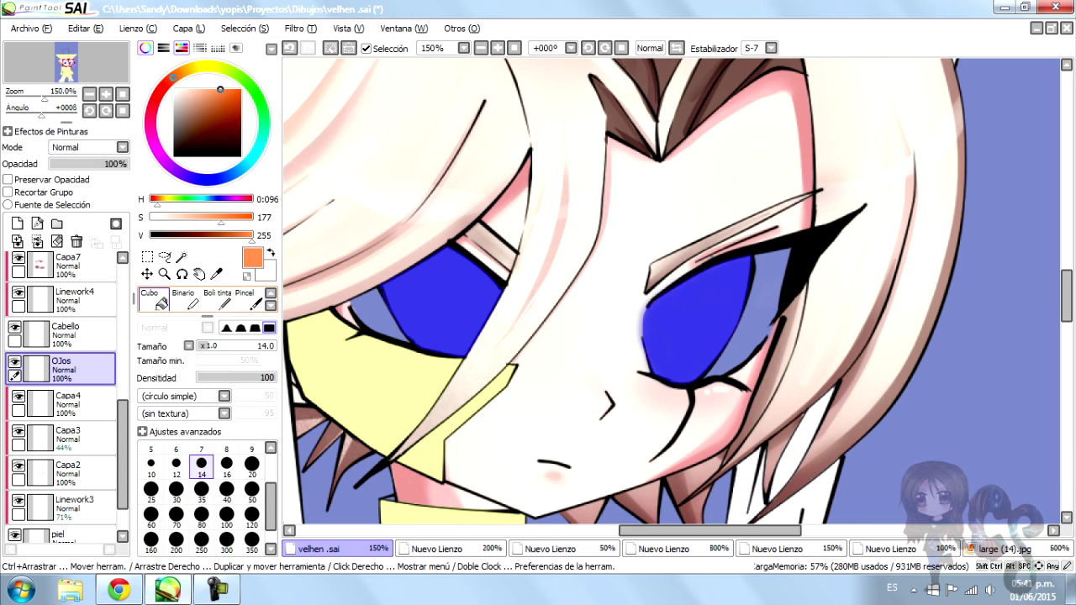
left_click(151, 299)
left_click(398, 324)
left_click(707, 349)
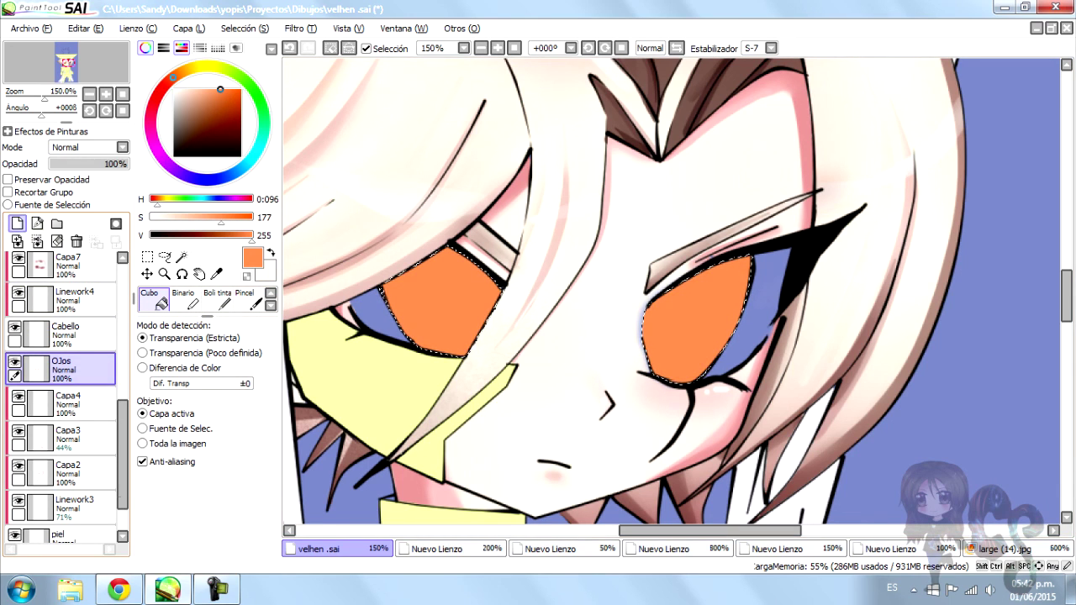
Add a layer above OJos, set the Boli tinta to size 20 and choose a dark red
left_click(17, 223)
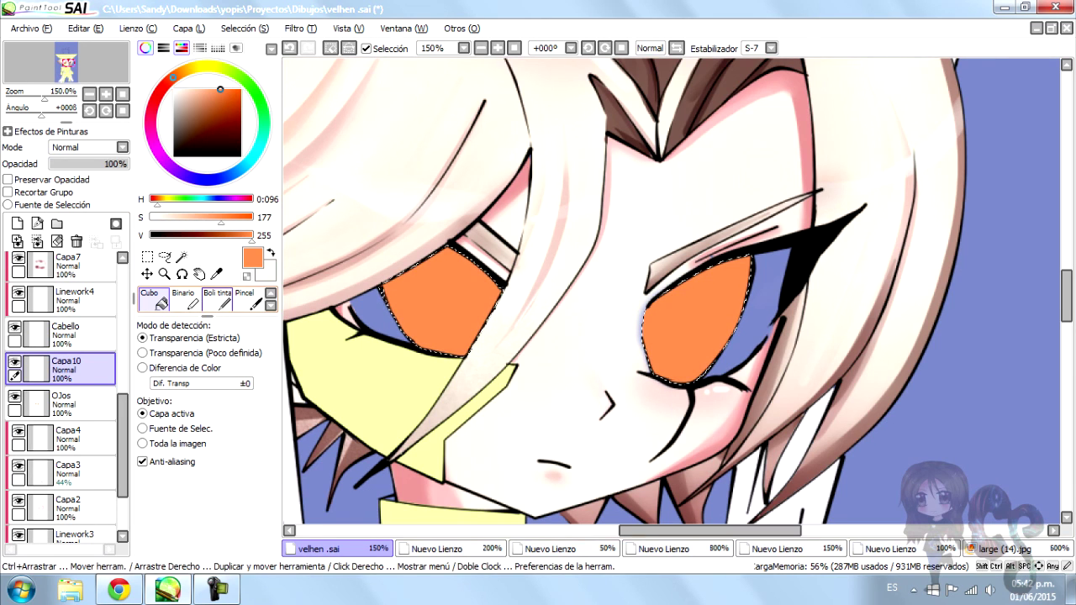
left_click(217, 299)
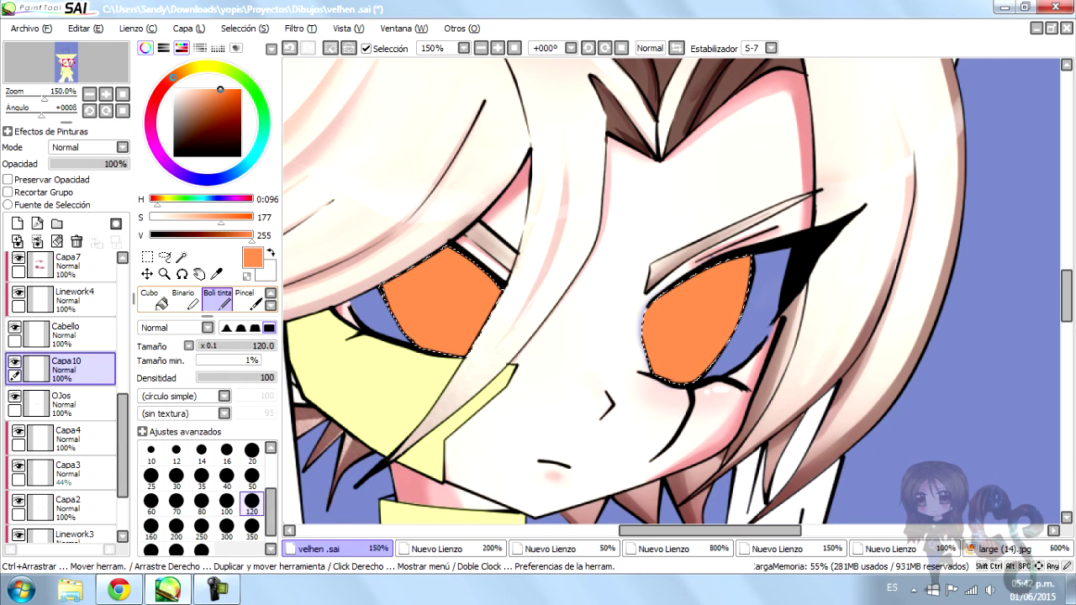
scroll(226, 479, "up", 2)
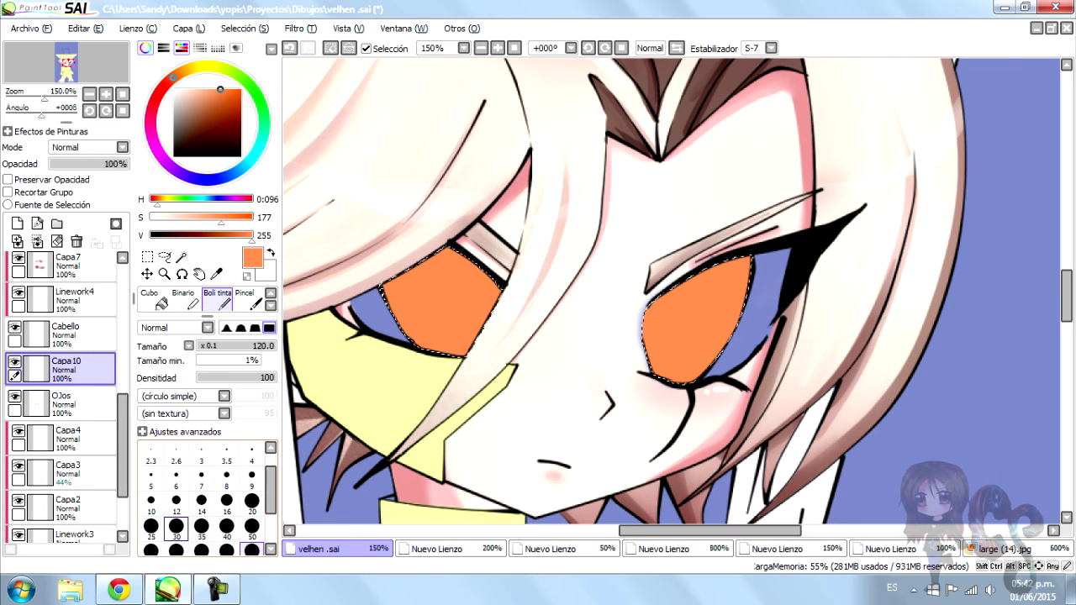
scroll(385, 298, "up", 3)
left_click(252, 503)
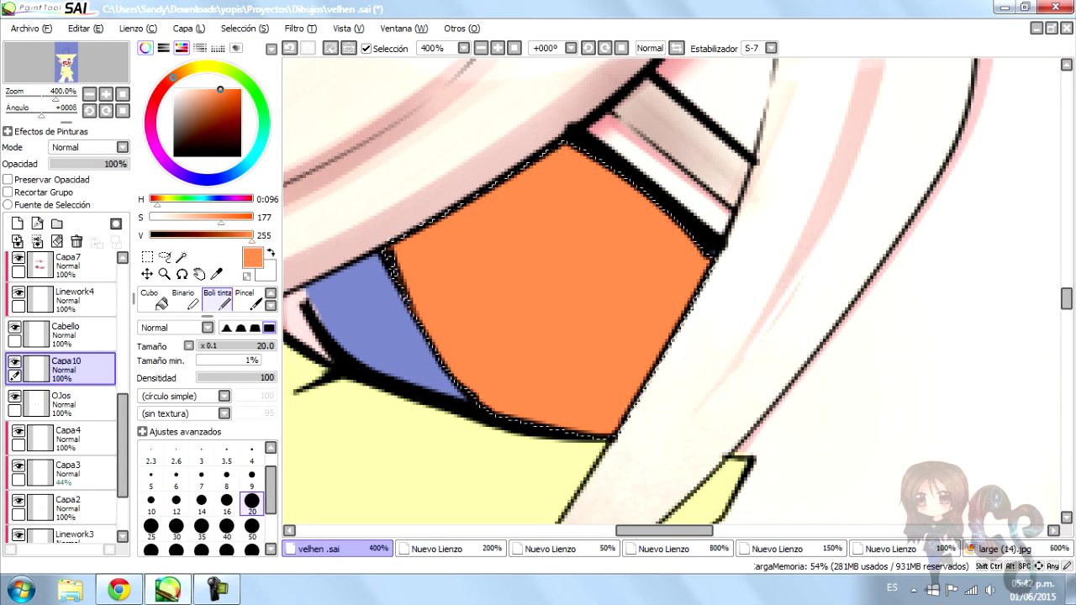
left_click_drag(220, 89, 221, 120)
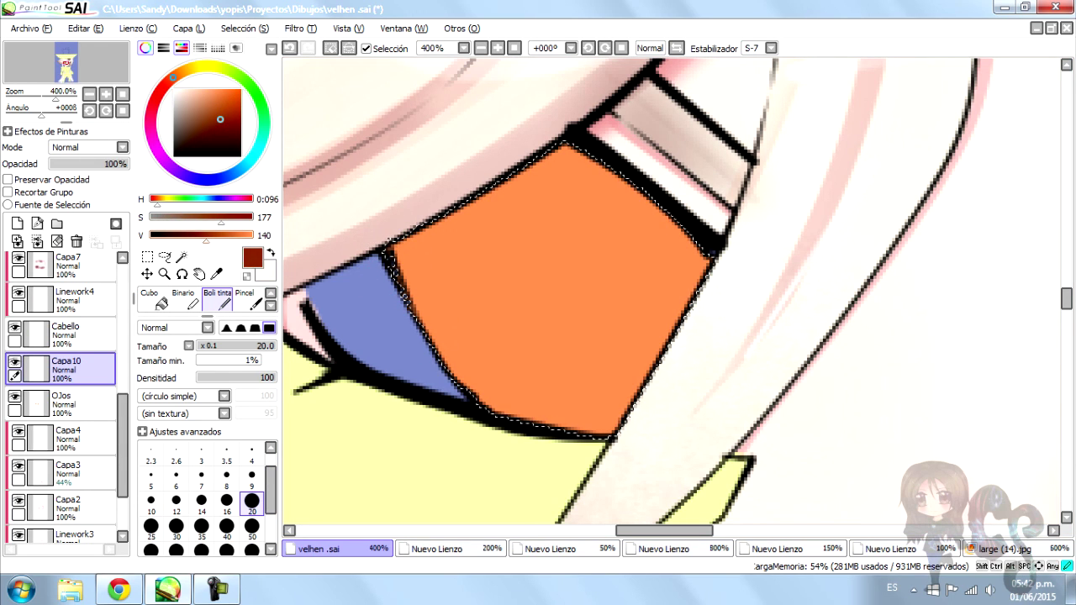
Paint dark red shading along the inner borders of both orange irises
left_click_drag(398, 243, 450, 373)
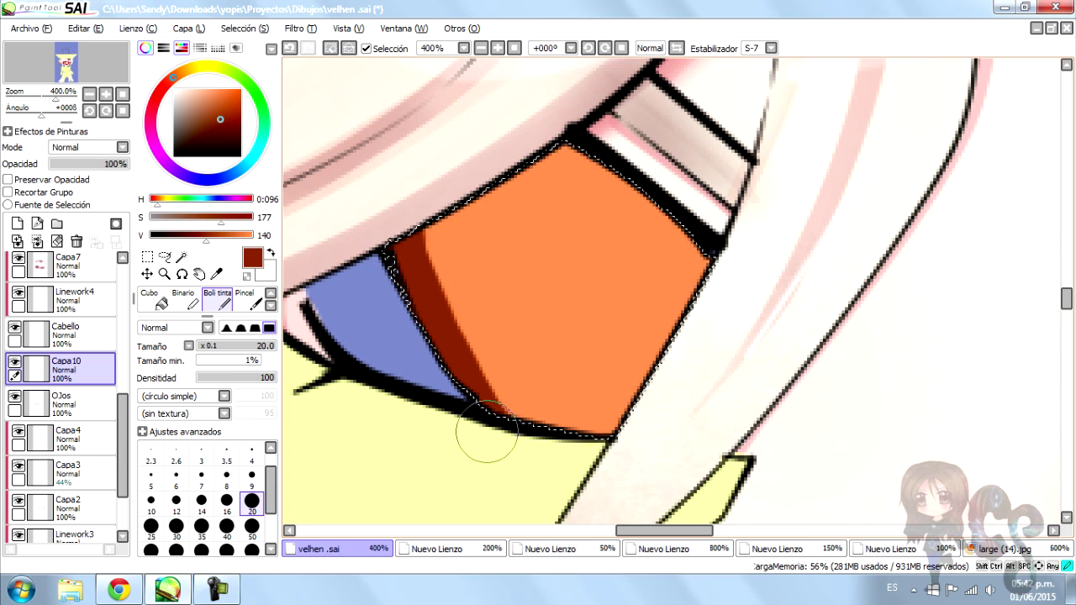
left_click_drag(430, 338, 468, 385)
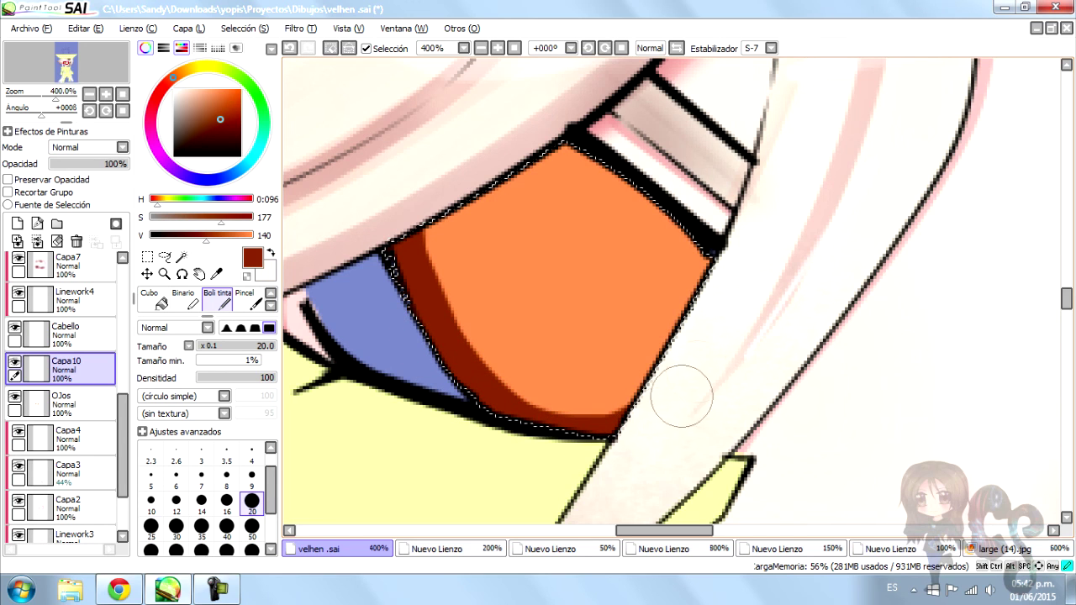
scroll(456, 194, "down", 5)
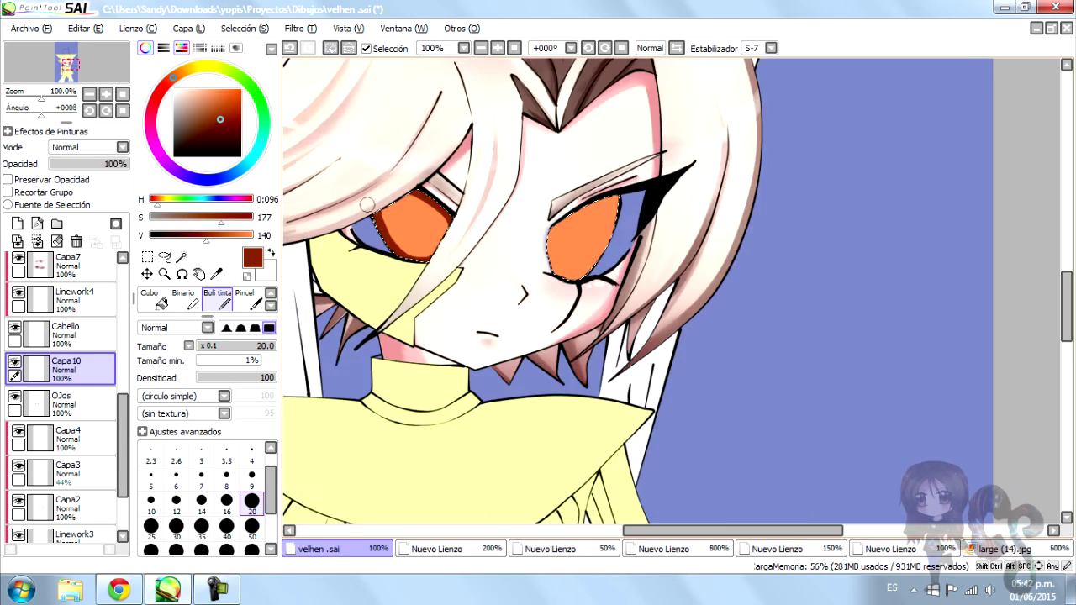
scroll(505, 217, "up", 5)
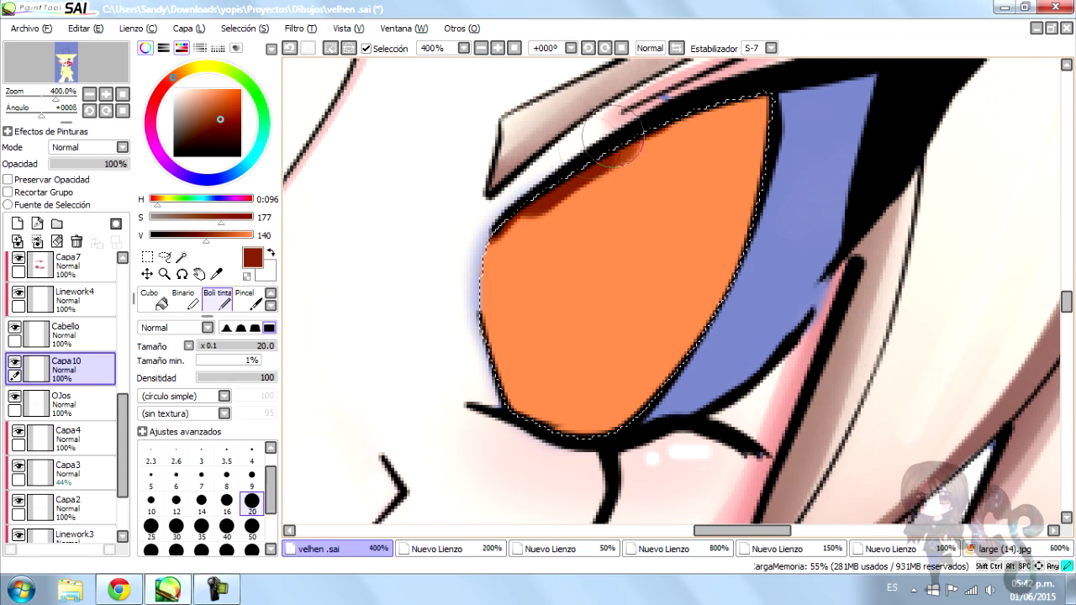
left_click_drag(614, 138, 751, 89)
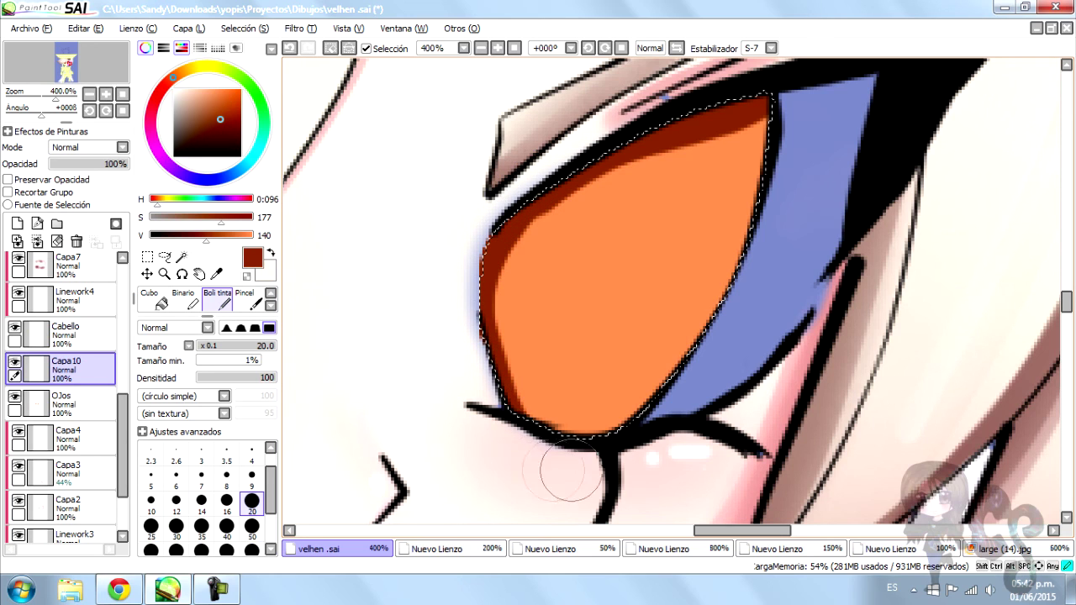
left_click_drag(660, 388, 579, 458)
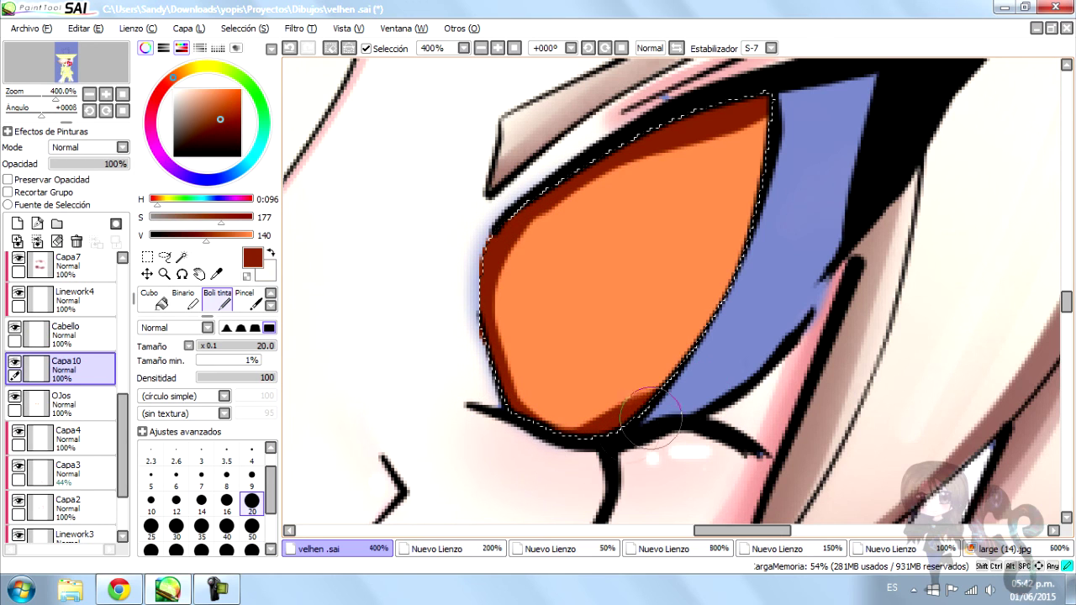
left_click_drag(650, 414, 772, 155)
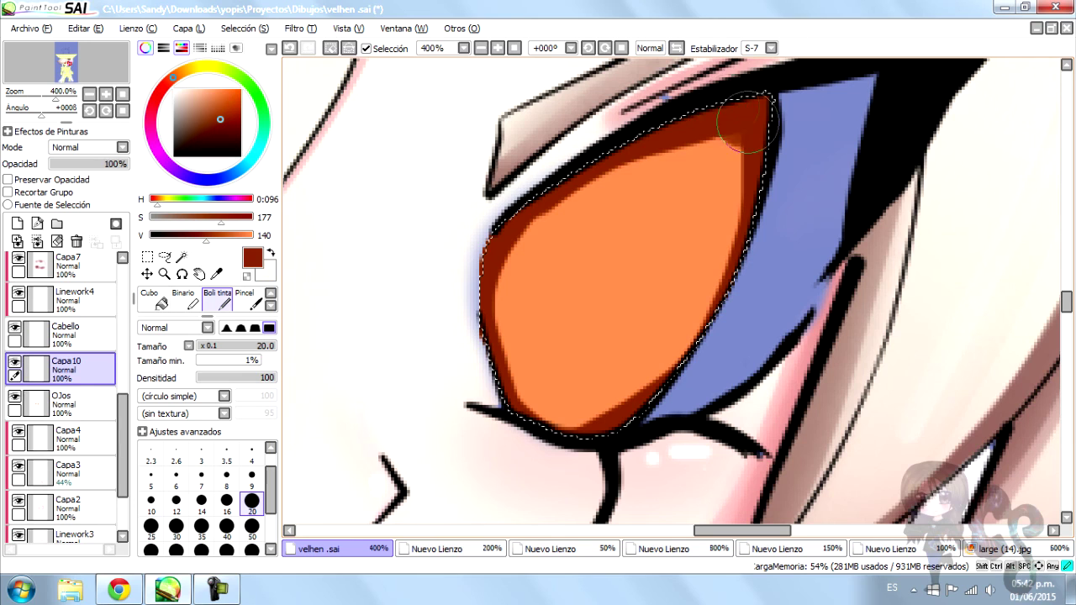
Check the dark red iris borders up close and undo them together with their layer
scroll(788, 301, "down", 5)
scroll(800, 288, "up", 1)
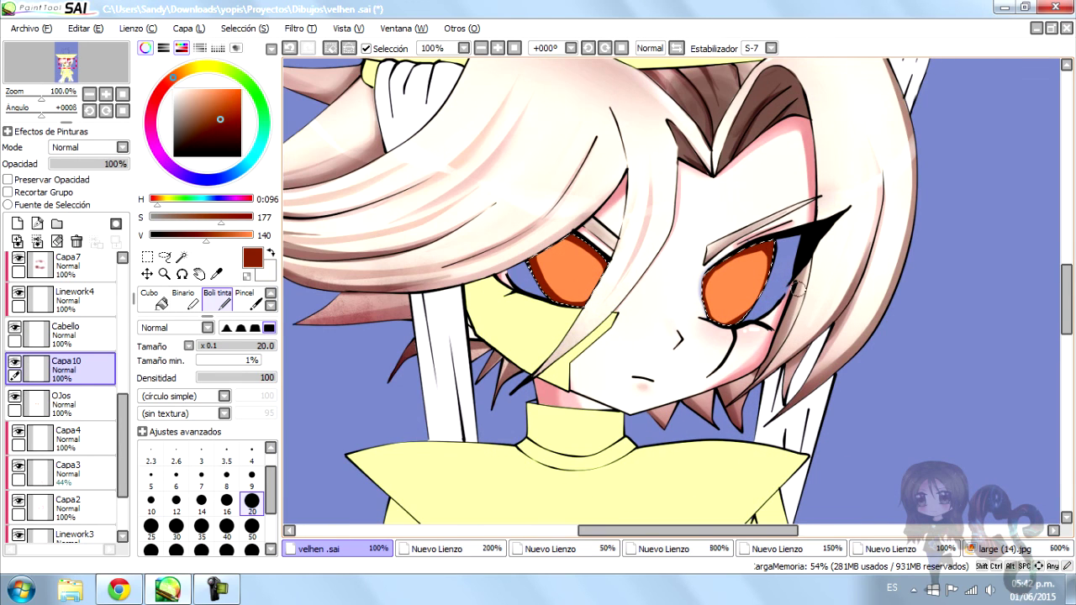
scroll(58, 408, "down", 1)
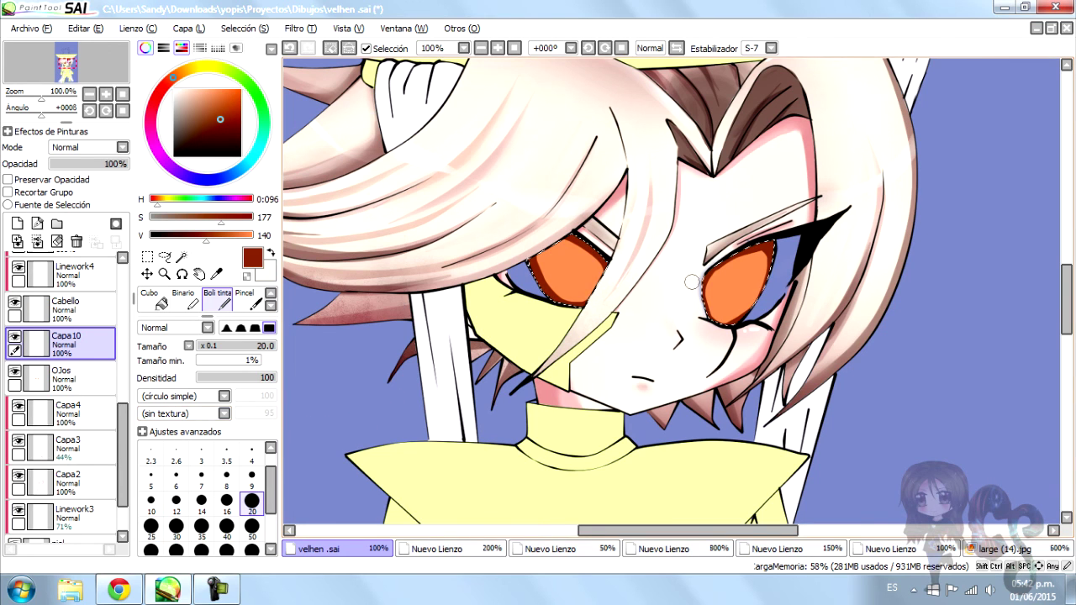
scroll(749, 305, "up", 4)
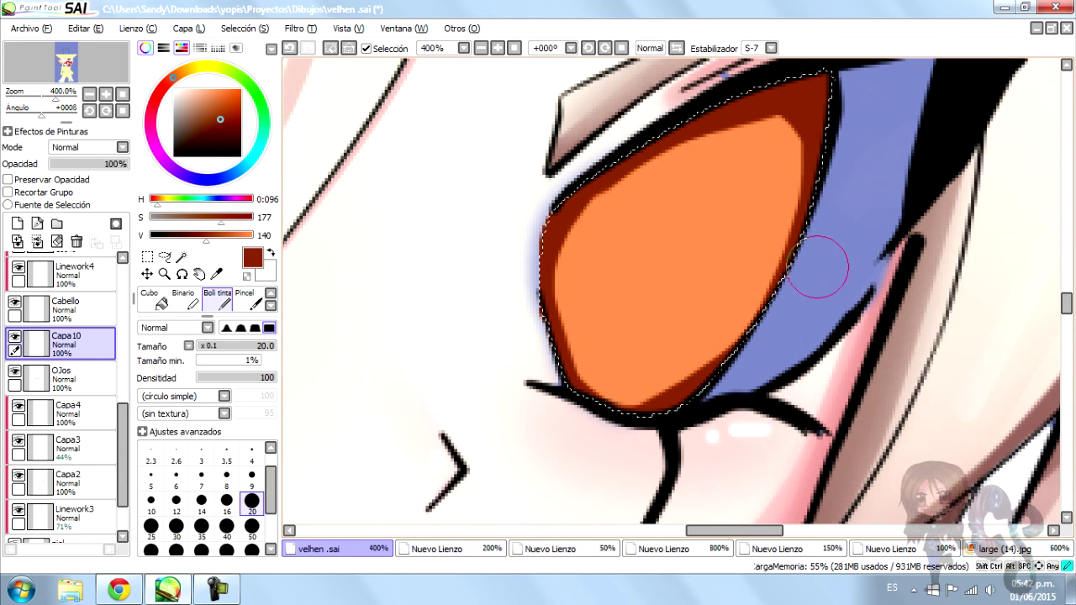
scroll(823, 137, "down", 4)
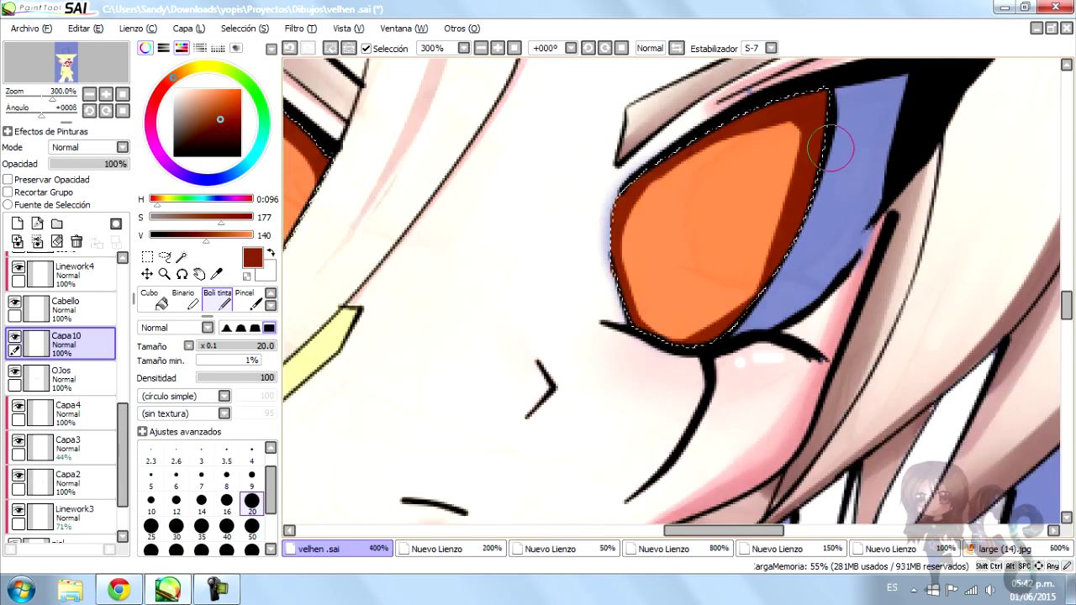
scroll(793, 167, "up", 4)
scroll(793, 167, "down", 2)
key("ctrl+z")
Add a linework layer above OJos and draw size 20 dark red curves around both irises
left_click(37, 223)
key("c")
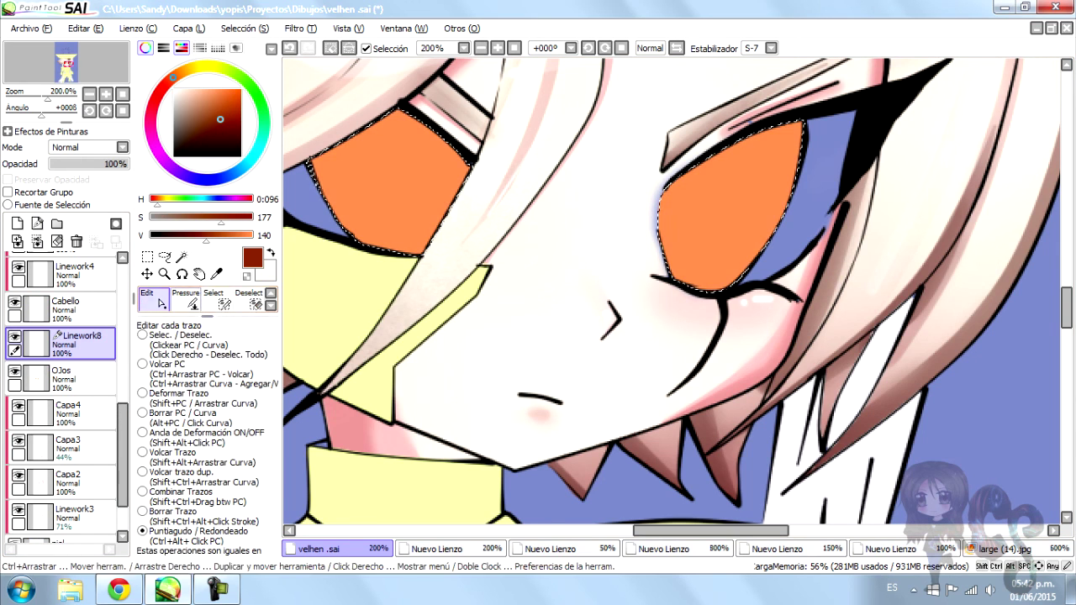
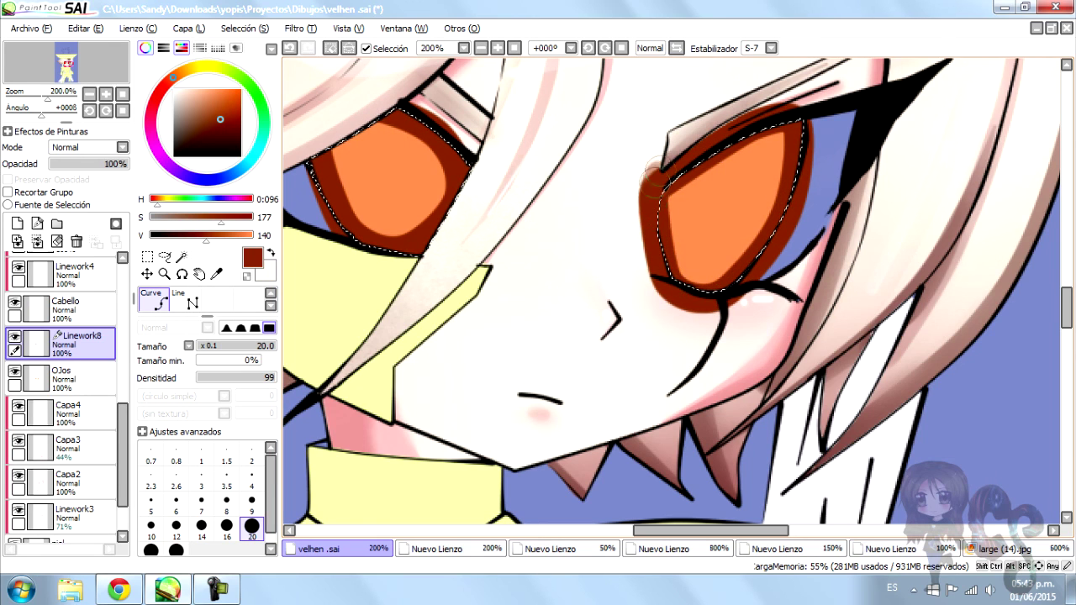
scroll(656, 179, "down", 3)
scroll(686, 204, "up", 3)
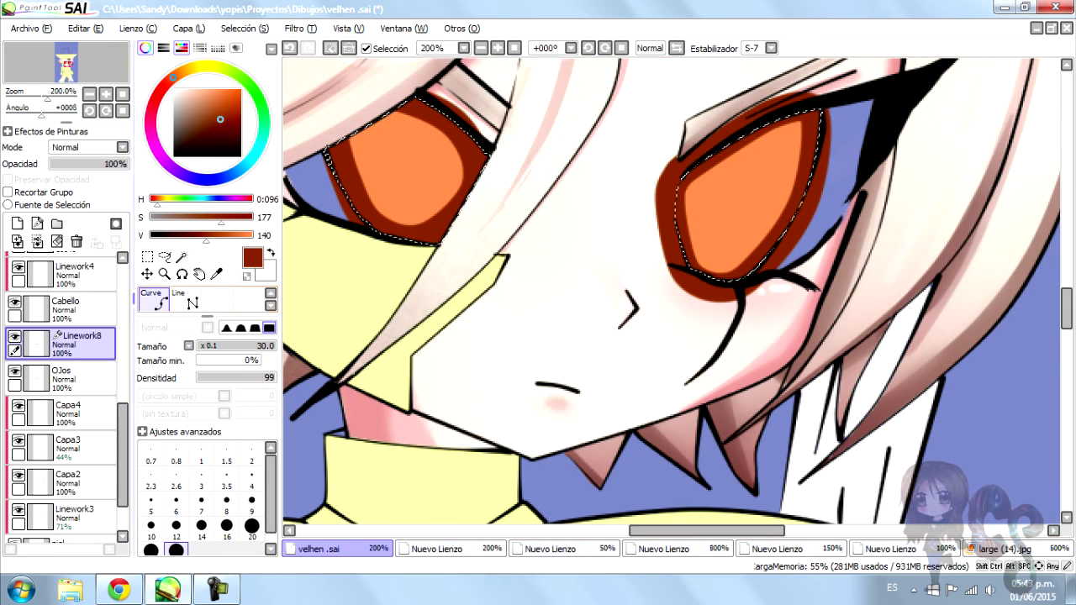
Dot a translucent dark red pupil in each iris with the linework pen at size 30 and density 29
key("n")
left_click_drag(733, 209, 725, 225)
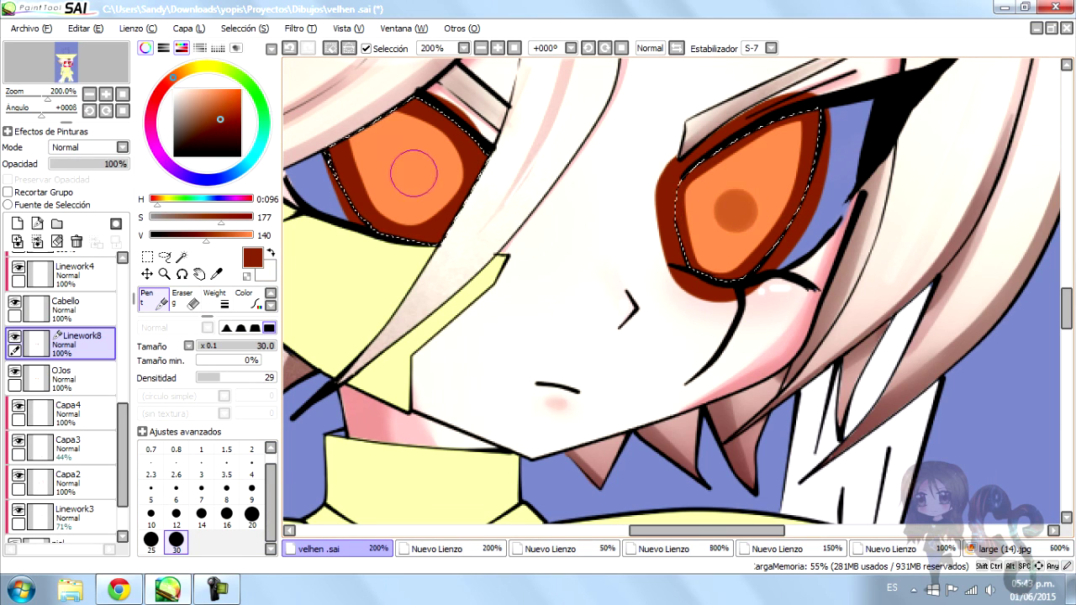
scroll(404, 172, "down", 5)
scroll(586, 190, "up", 4)
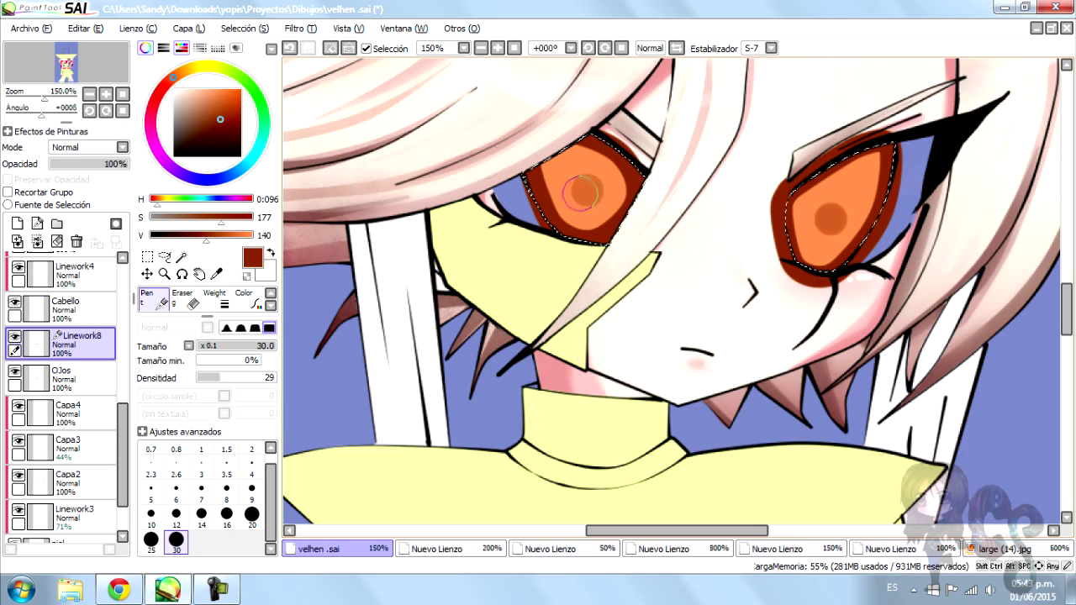
scroll(569, 206, "up", 2)
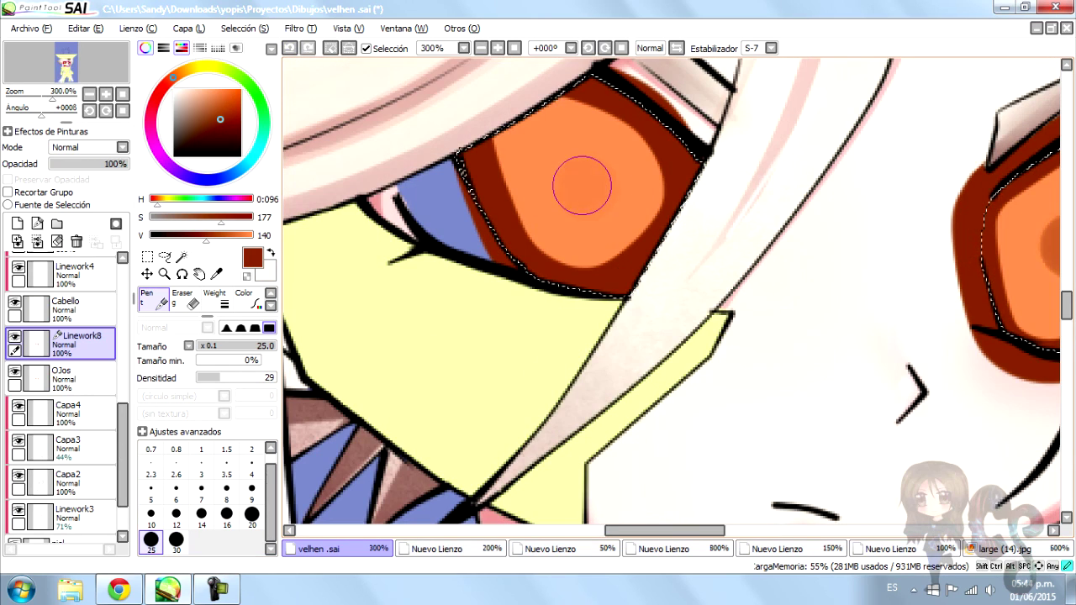
Redo the partly covered eye's pupil at size 25, and darken both pupil centres on rasterized Linework8 with size 20 Boli tinta
left_click(37, 222)
key("ctrl+z")
left_click(583, 183)
scroll(656, 126, "down", 2)
scroll(795, 221, "up", 3)
scroll(796, 221, "down", 4)
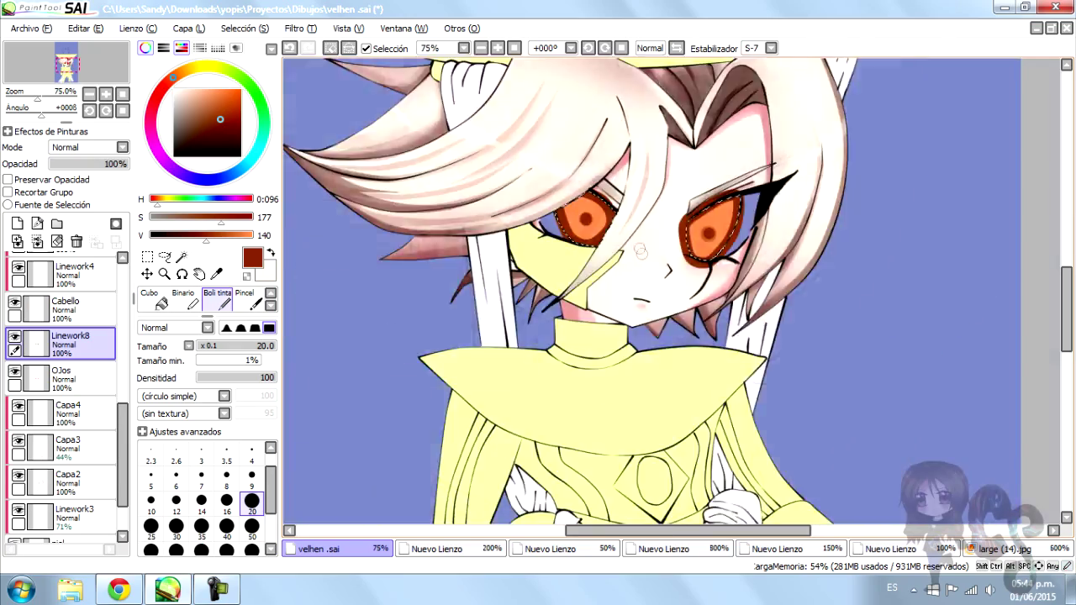
scroll(589, 252, "up", 3)
scroll(206, 301, "up", 2)
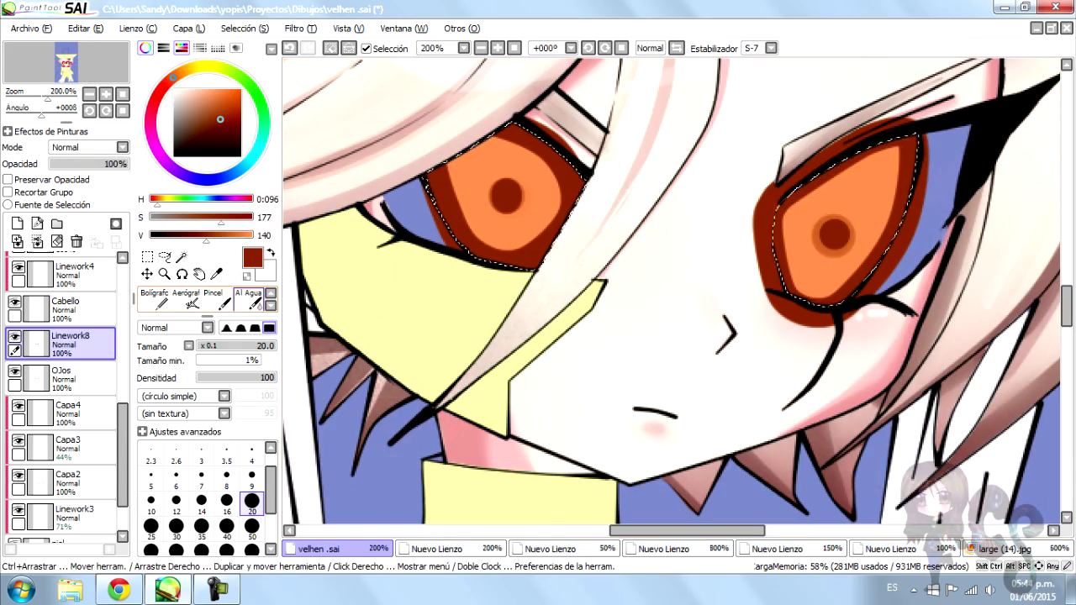
Clip Linework8 to OJos and add a clipped layer above it, ready for the Pincel at size 50
left_click(212, 299)
left_click(8, 192)
left_click(16, 223)
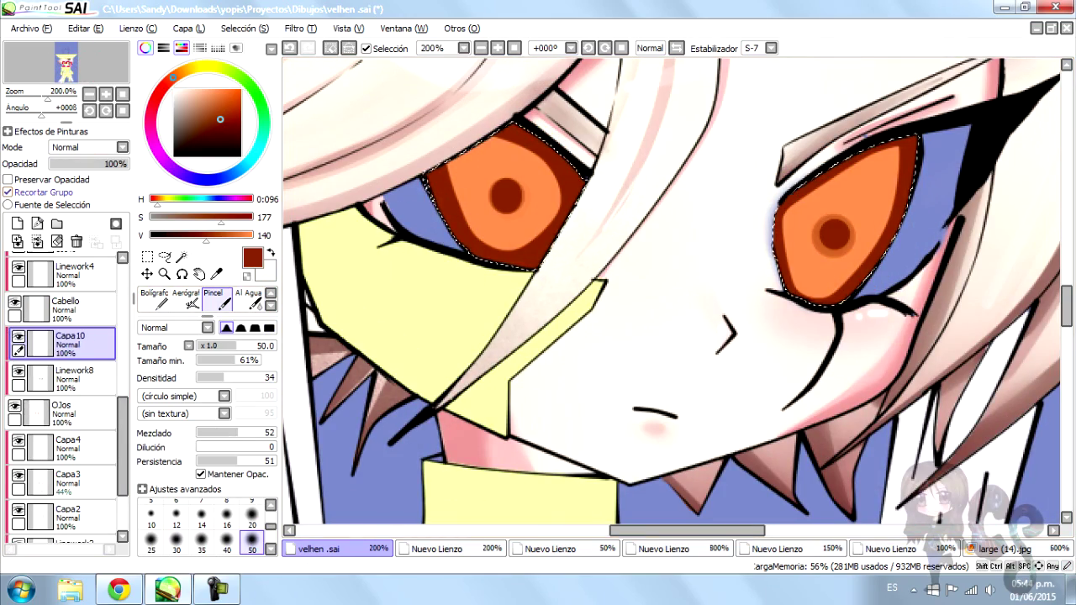
Paint bright red over both irises on Capa10 with the size 40 Pincel and set the layer to Multiplicar
left_click_drag(221, 119, 201, 117)
left_click_drag(172, 77, 159, 94)
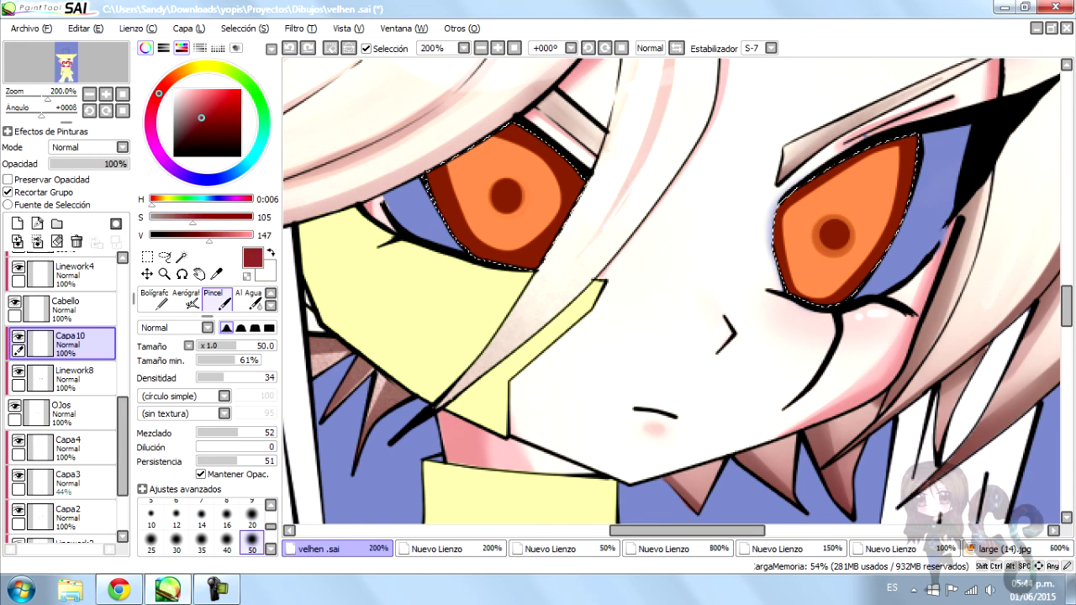
key("bracketleft")
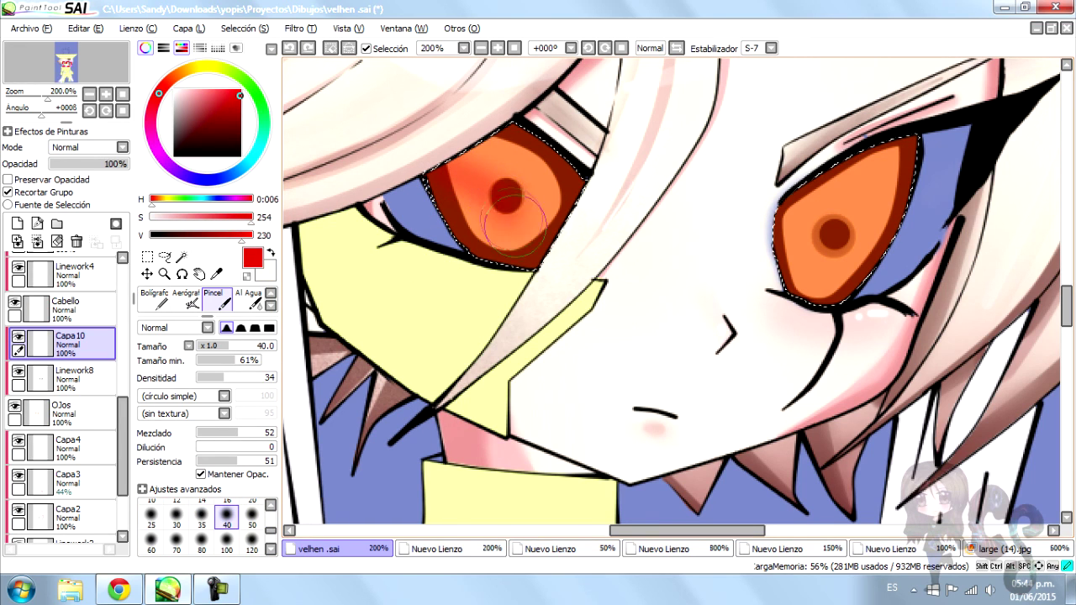
left_click_drag(500, 152, 482, 118)
mouse_move(799, 210)
left_mouse_down()
mouse_move(874, 168)
mouse_move(816, 244)
mouse_move(820, 277)
left_mouse_up()
key("minus")
left_click(122, 148)
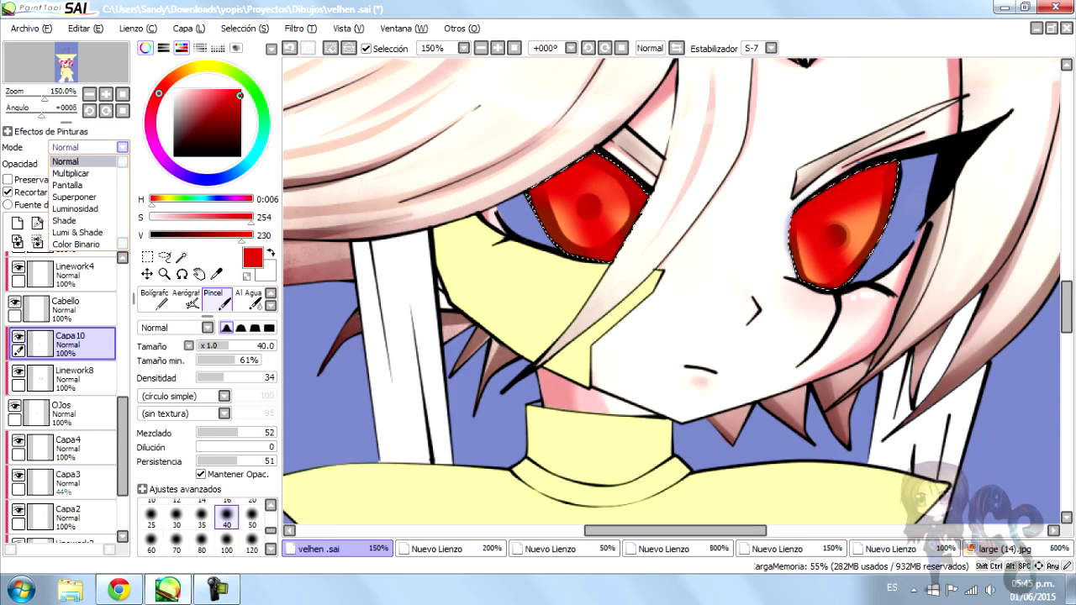
left_click(70, 173)
On Linework8, soften the dark red iris border of the partly covered eye with Al Agua at size 20
key("plus")
left_click(74, 374)
scroll(210, 299, "down", 2)
scroll(210, 299, "up", 2)
left_click(249, 299)
key("plus")
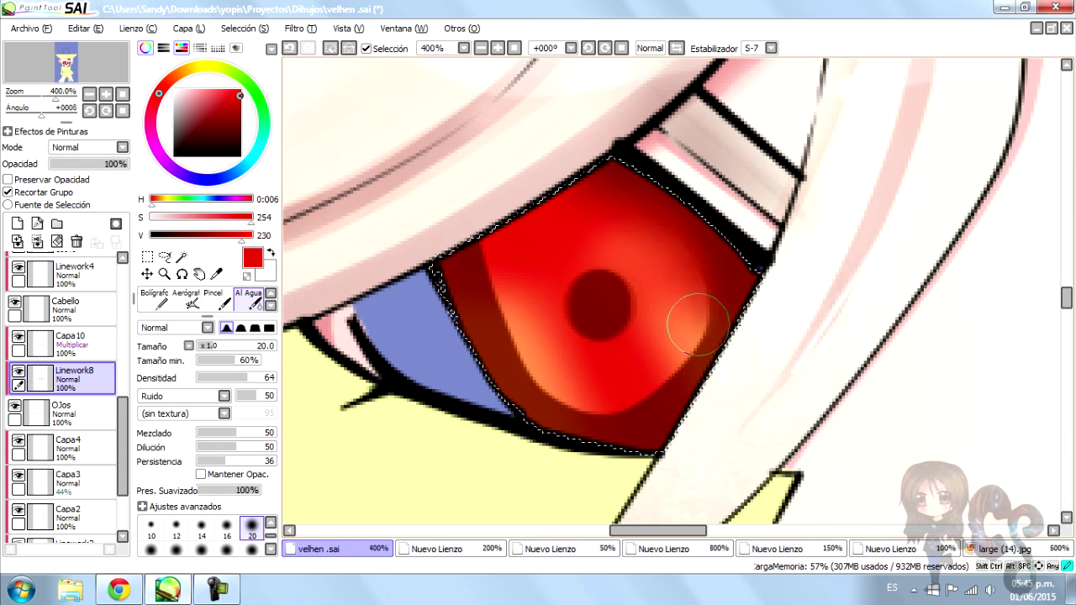
left_click_drag(500, 299, 533, 397)
left_click_drag(614, 399, 697, 289)
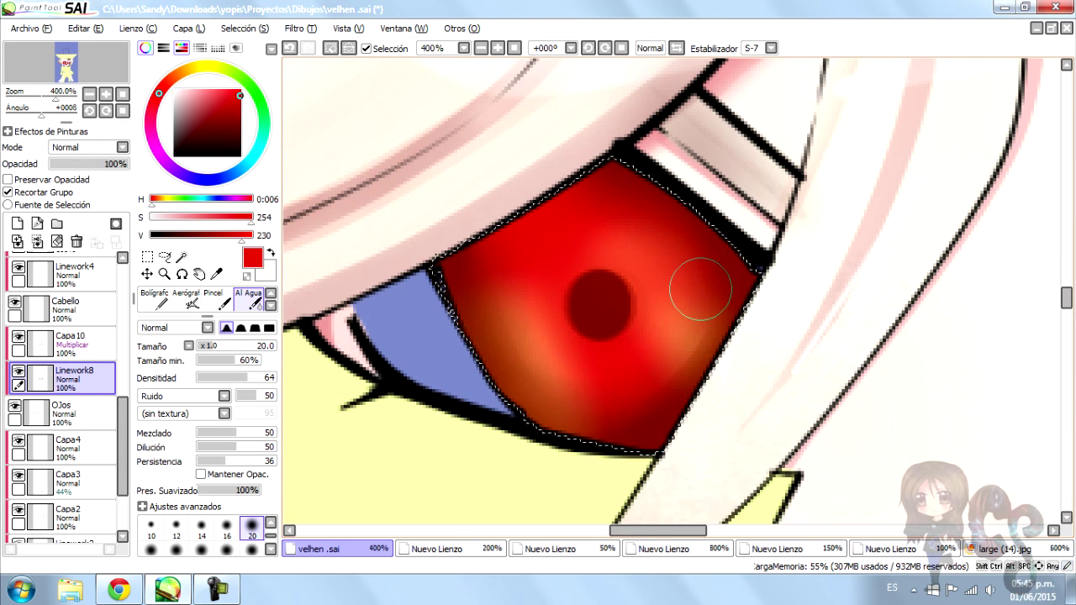
Blend the uncovered eye's dark red iris border with Al Agua and sample a dark red from the irises
key("minus")
key("plus")
mouse_move(875, 143)
left_mouse_down()
mouse_move(885, 210)
mouse_move(799, 454)
mouse_move(620, 468)
left_mouse_up()
key("minus")
key("minus")
key("minus")
key("minus")
key("plus")
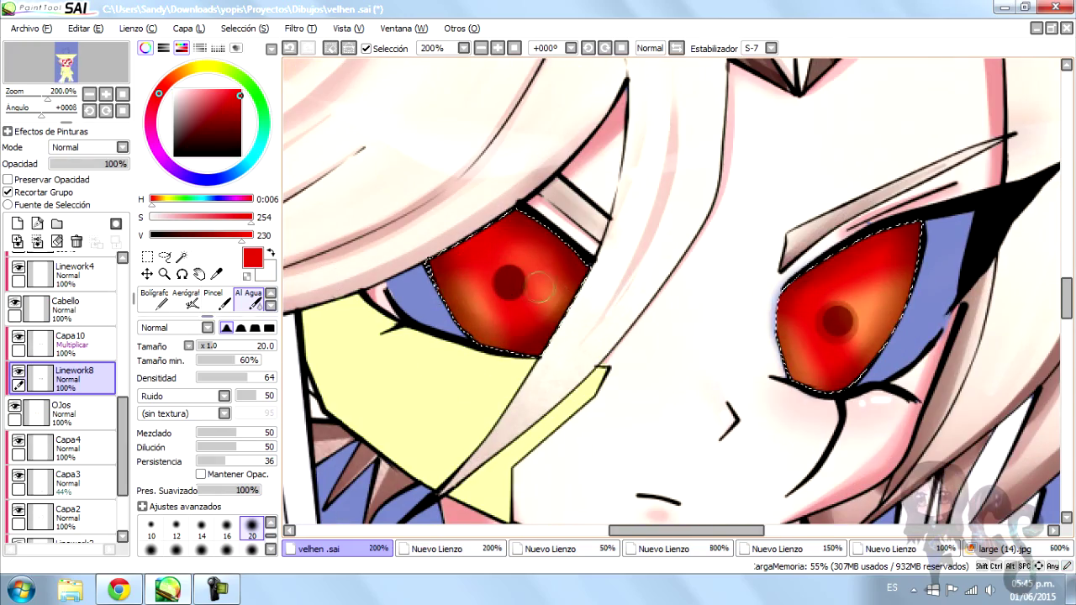
left_click(488, 294, "alt")
key("b")
key("plus")
key("plus")
key("plus")
left_click_drag(529, 181, 379, 312)
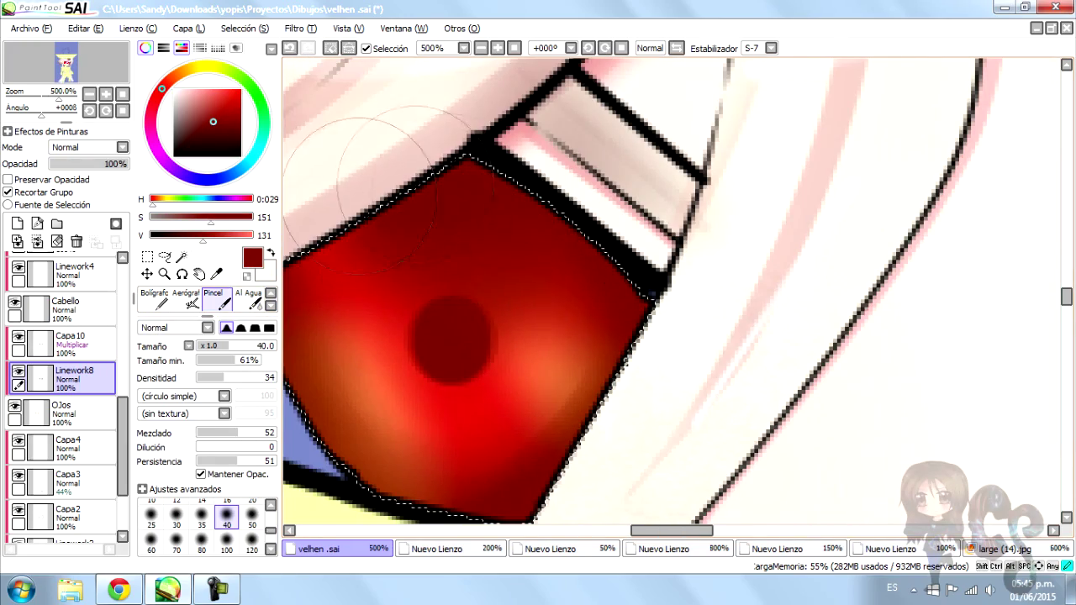
left_click_drag(572, 328, 337, 252)
mouse_move(353, 336)
left_mouse_down()
mouse_move(564, 353)
mouse_move(403, 370)
left_mouse_up()
key("ctrl+z")
key("ctrl+z")
key("ctrl+z")
key("ctrl+z")
key("minus")
key("minus")
key("minus")
key("minus")
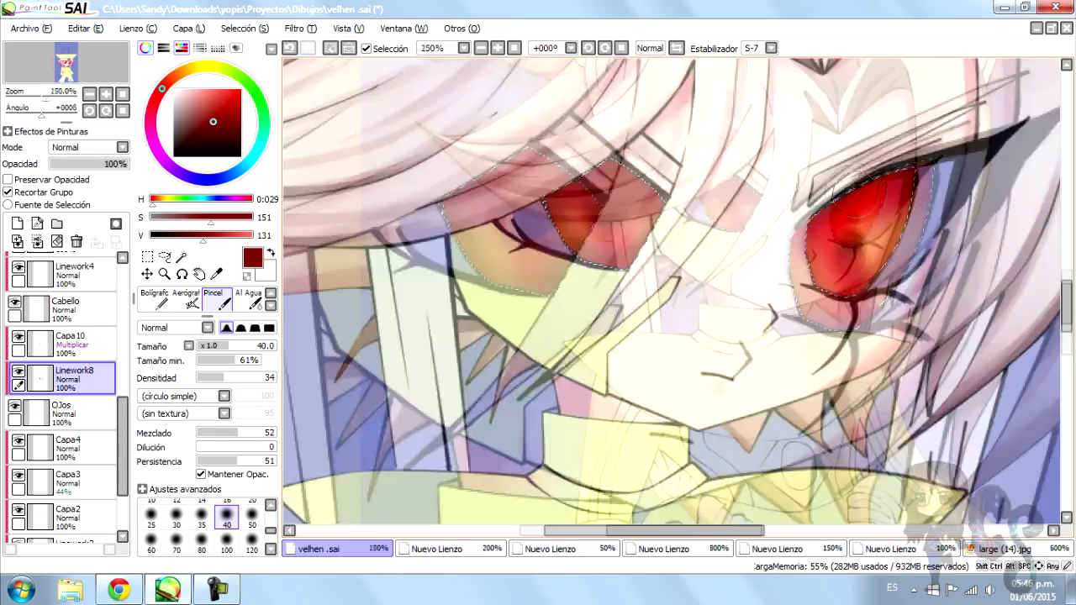
Add clipped layer Capa11 above Linework8 and set Linework8 to Multiplicar
key("plus")
left_click(17, 223)
key("plus")
key("plus")
key("plus")
key("n")
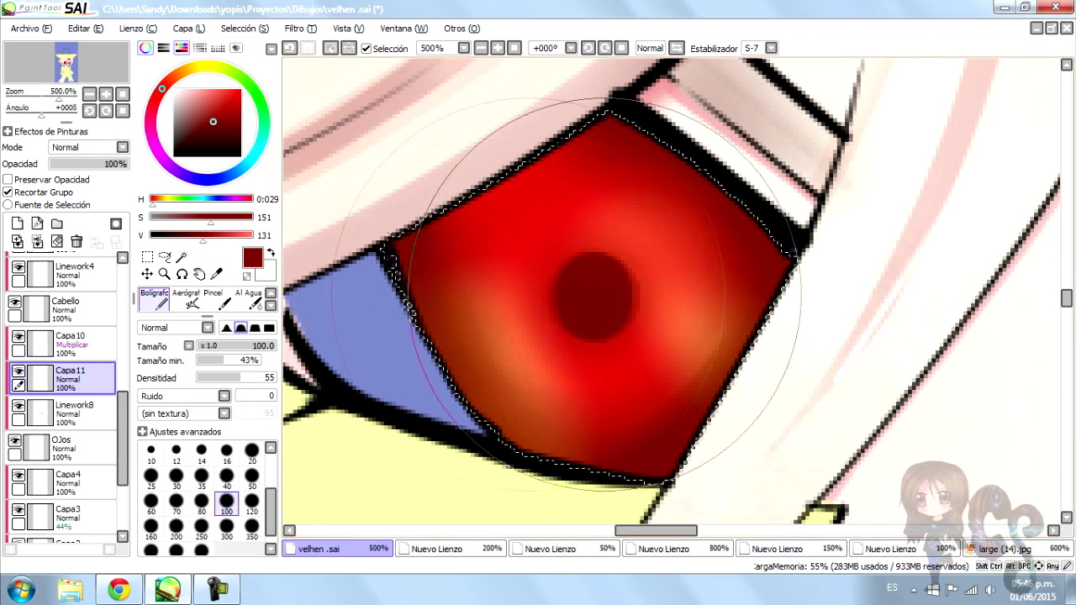
left_click(74, 412)
left_click(89, 147)
left_click(84, 166)
left_click(74, 377)
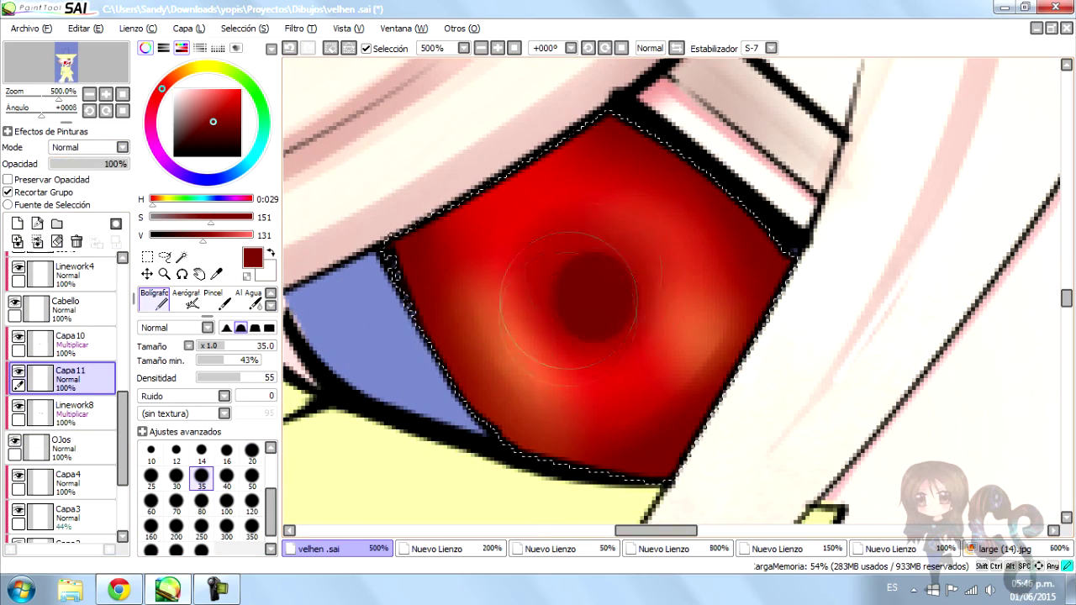
Set Capa11 to Multiplicar and shade both irises dark red around and above the pupils with Bolígrafo at size 35
left_click(88, 148)
left_click(84, 167)
left_click_drag(504, 253, 690, 353)
key("minus")
left_click_drag(824, 273, 675, 233)
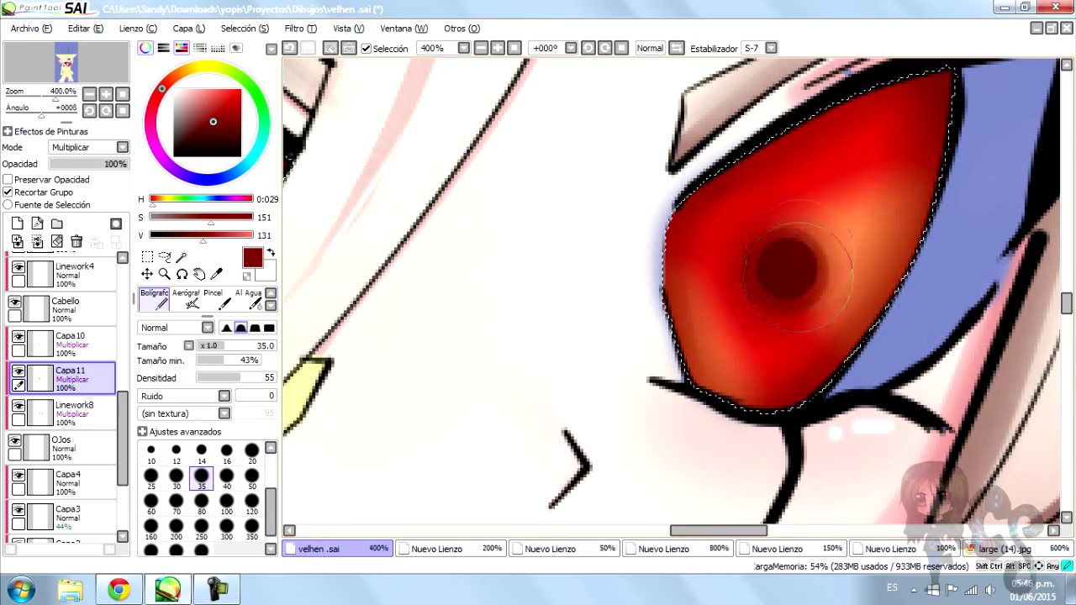
scroll(774, 226, "down", 3)
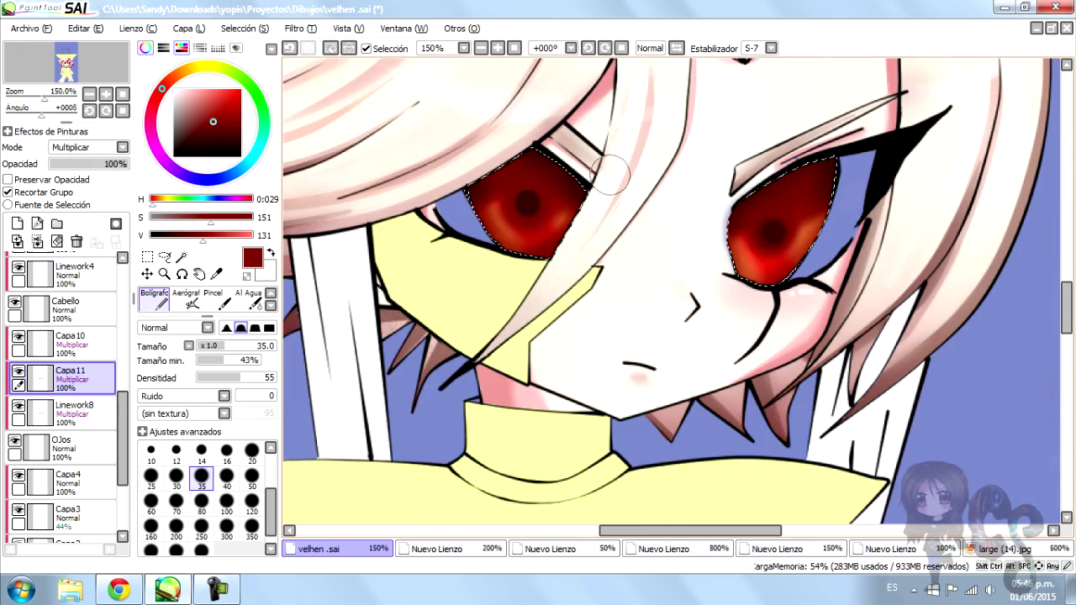
Extend both pupils upward into tall dark ovals on Linework8 with Boli tinta at size 20
scroll(610, 174, "up", 1)
left_click(217, 300)
left_click(74, 411)
scroll(505, 206, "up", 4)
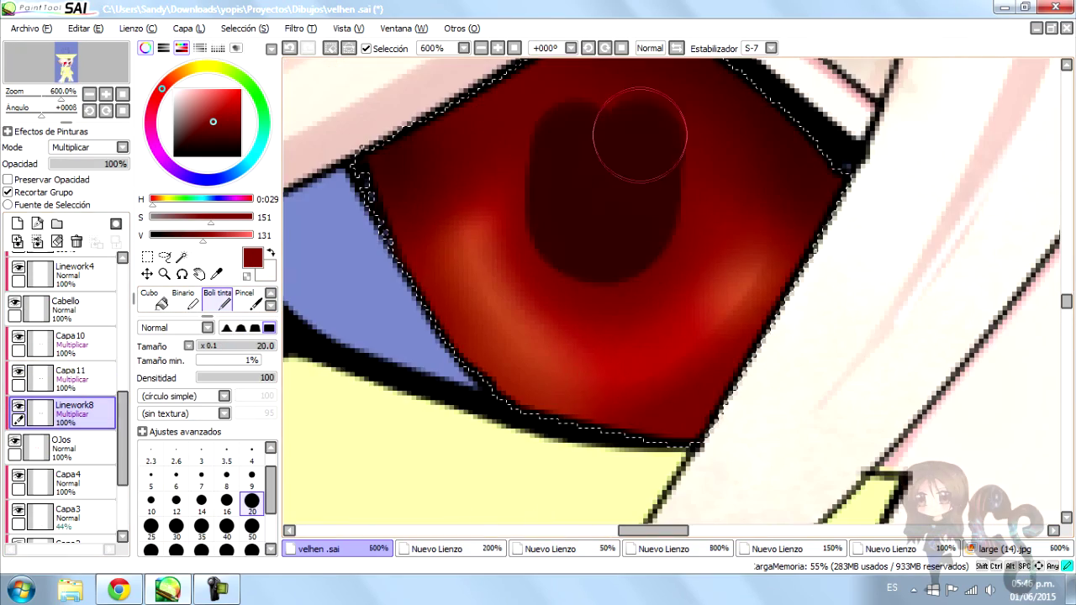
scroll(637, 185, "down", 3)
scroll(636, 185, "up", 3)
scroll(637, 185, "down", 4)
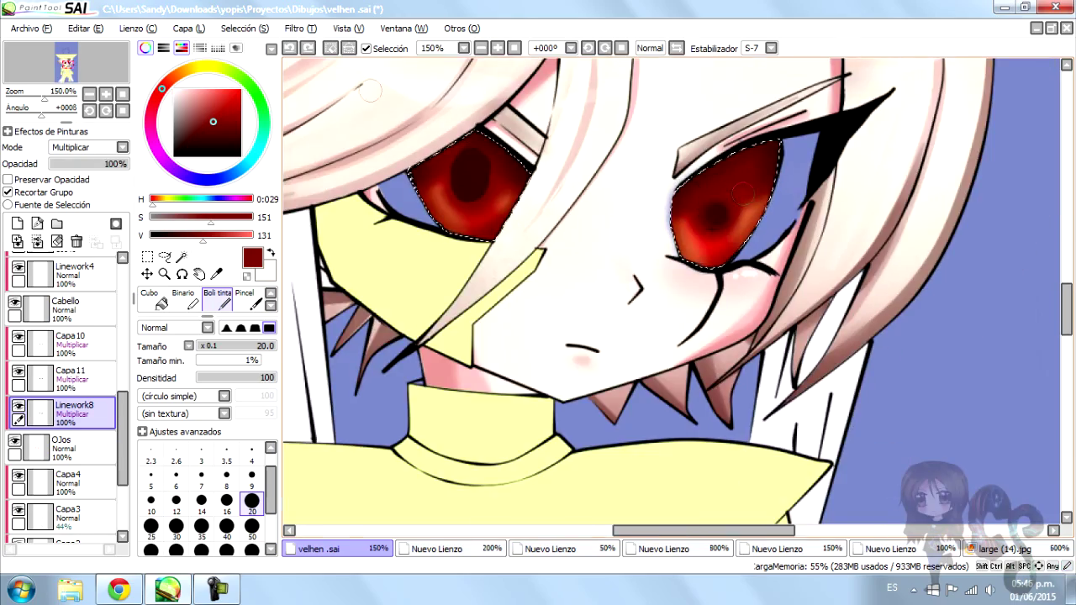
scroll(657, 277, "up", 3)
scroll(657, 277, "down", 6)
scroll(656, 277, "up", 4)
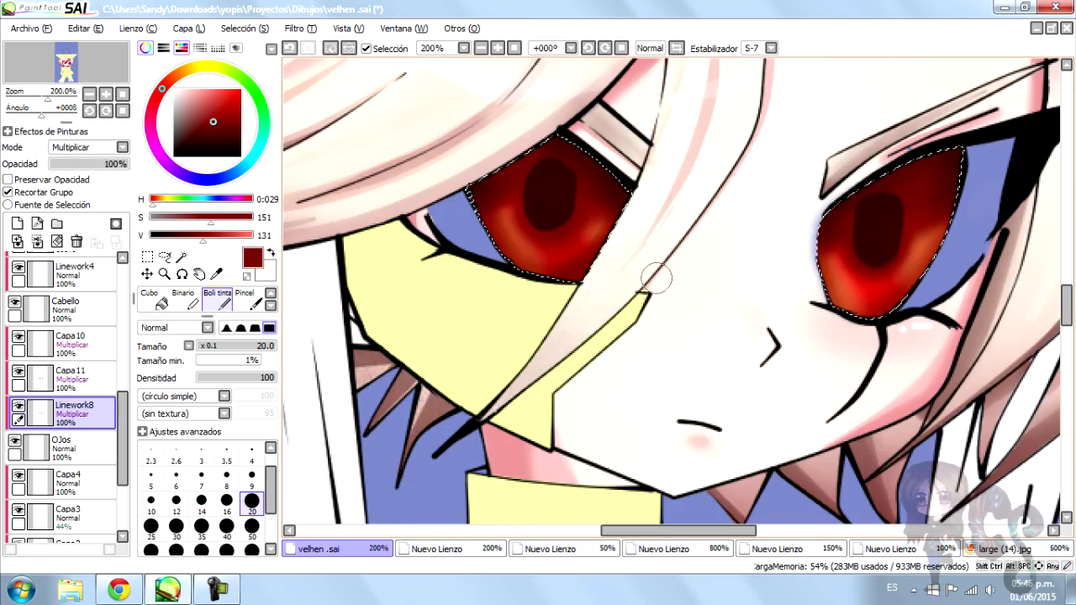
Darken the upper part of both irises on Linework8 with the dark red Pincel at size 40
key("b")
scroll(657, 278, "up", 2)
scroll(887, 202, "up", 1)
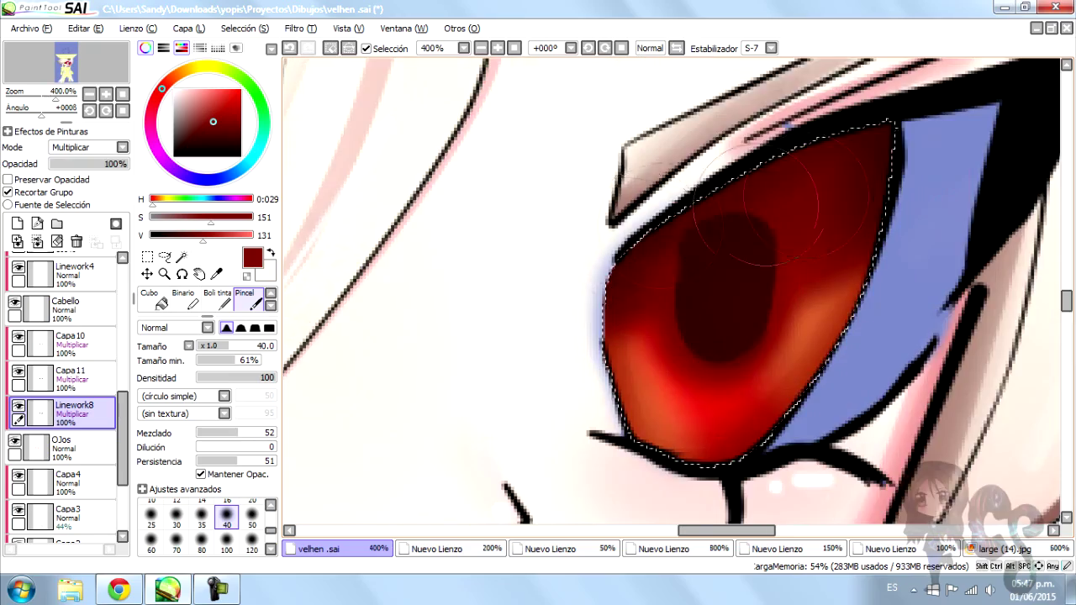
scroll(510, 240, "down", 5)
scroll(510, 241, "up", 3)
scroll(510, 240, "down", 1)
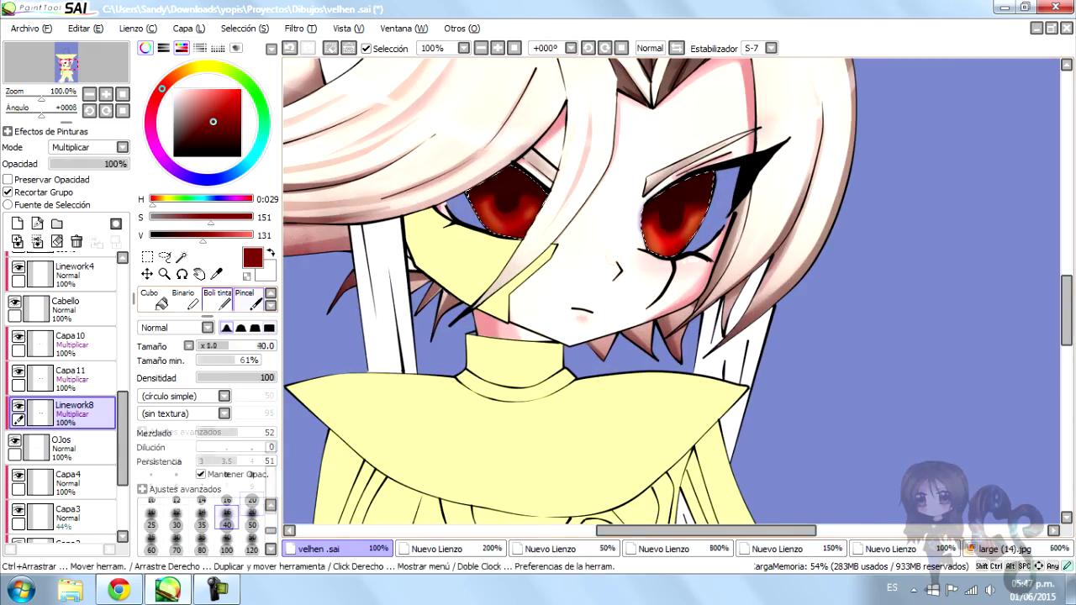
scroll(446, 164, "up", 2)
key("b")
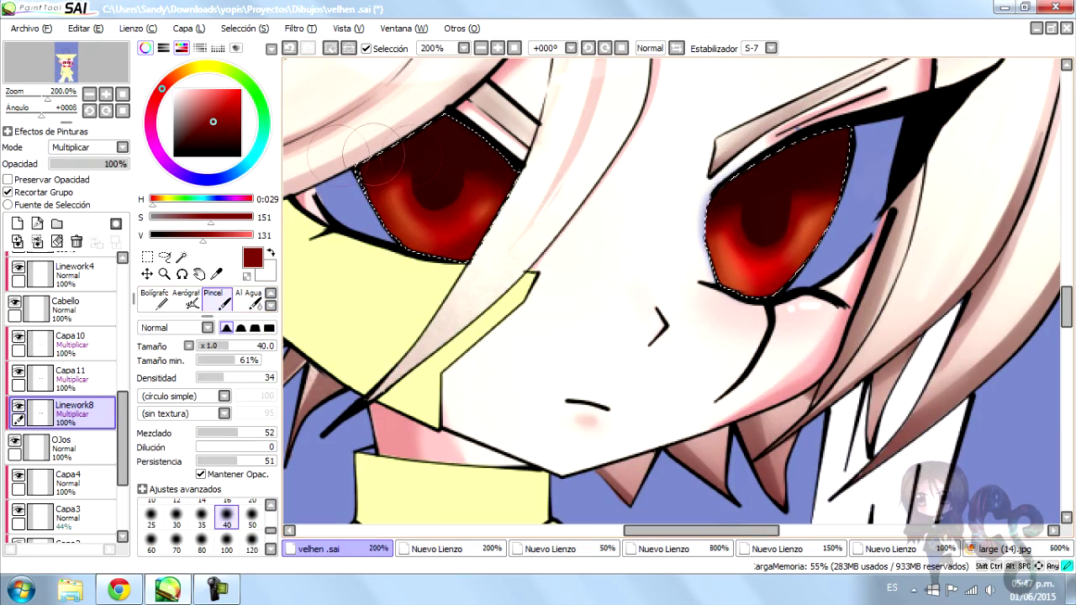
scroll(836, 198, "down", 4)
scroll(308, 221, "up", 3)
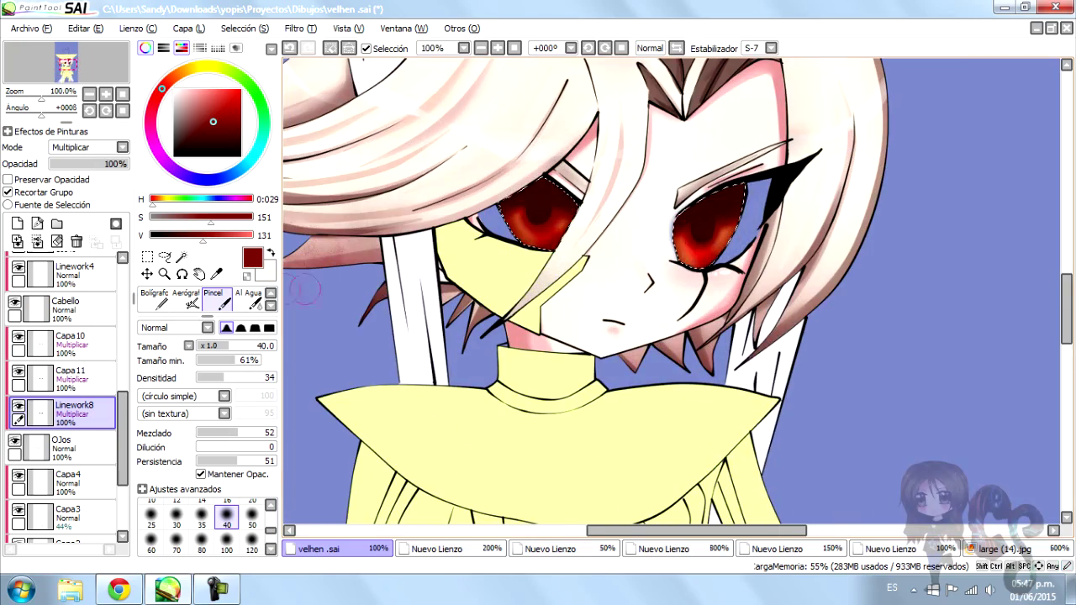
Redefine the dark lower edges of both pupils on Linework8 with Boli tinta at size 20
key("n")
scroll(530, 217, "up", 2)
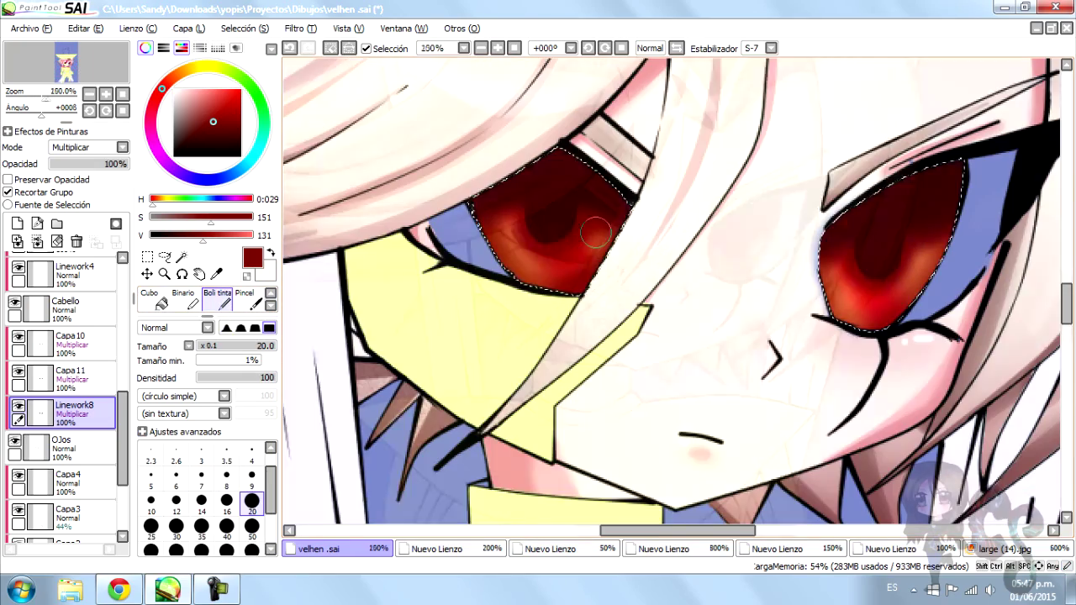
scroll(562, 206, "down", 2)
scroll(545, 171, "up", 4)
scroll(720, 301, "up", 1)
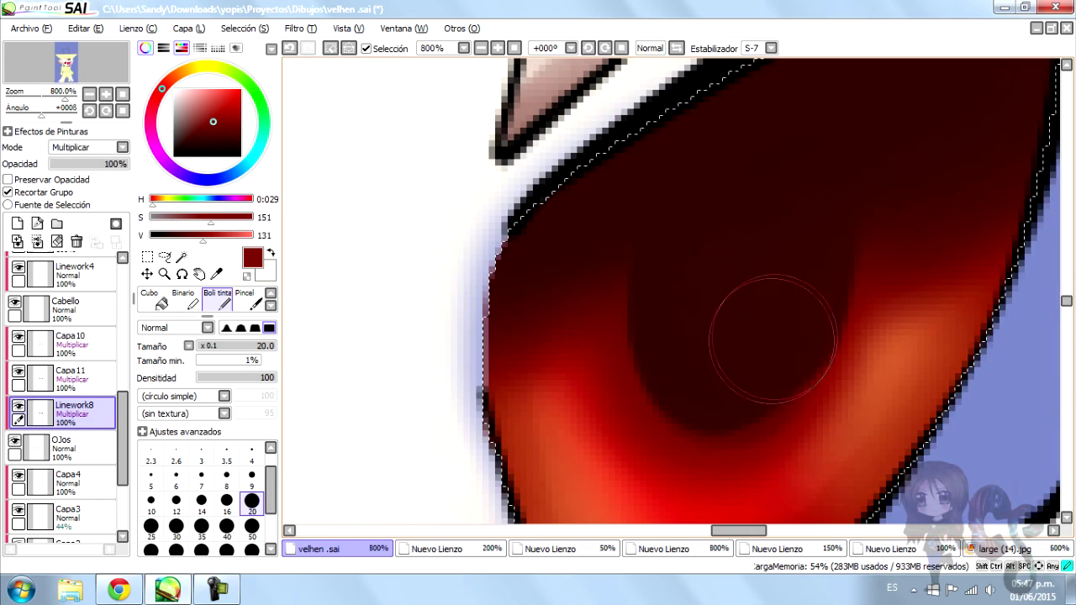
left_click_drag(720, 300, 807, 328)
Soften the pupil edges in both eyes on Linework8 with Al Agua, reducing the brush to size 8
key("b")
scroll(469, 293, "up", 2)
key("c")
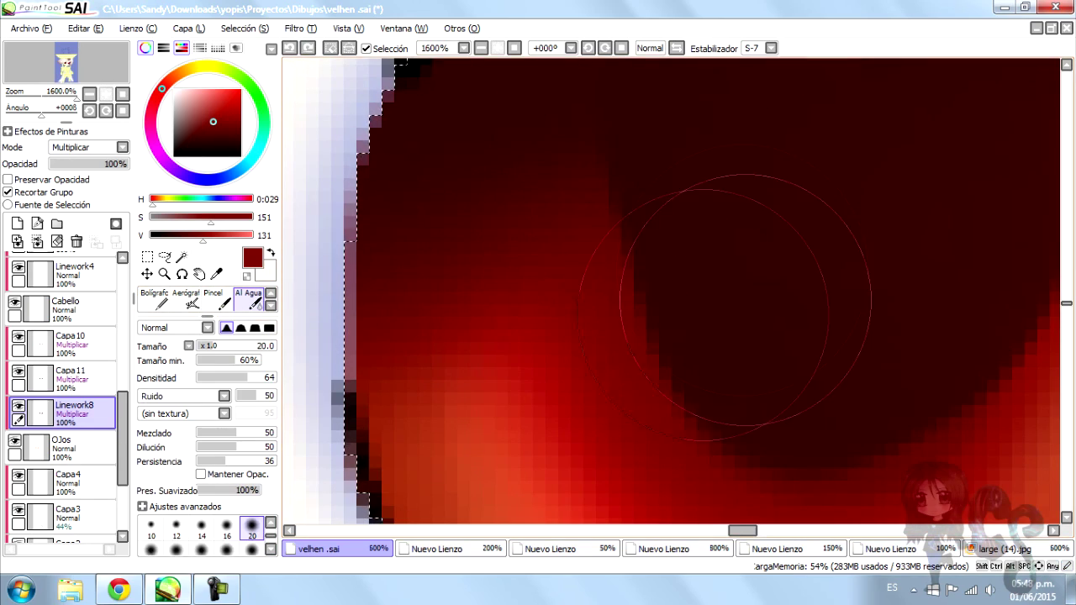
scroll(491, 335, "down", 1)
scroll(887, 181, "down", 4)
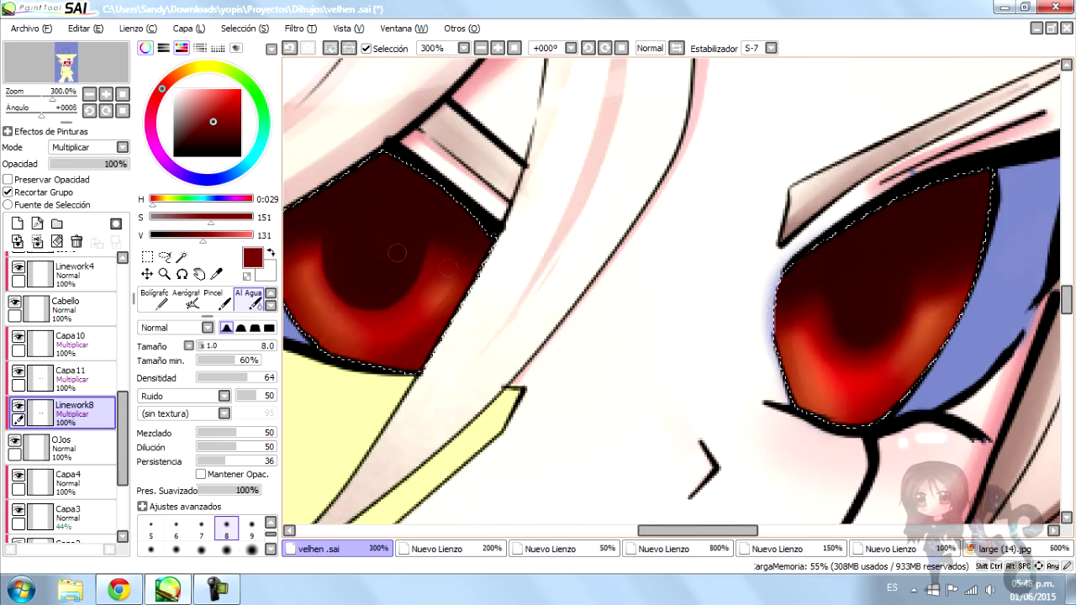
scroll(538, 242, "up", 2)
scroll(578, 353, "down", 1)
scroll(757, 294, "up", 1)
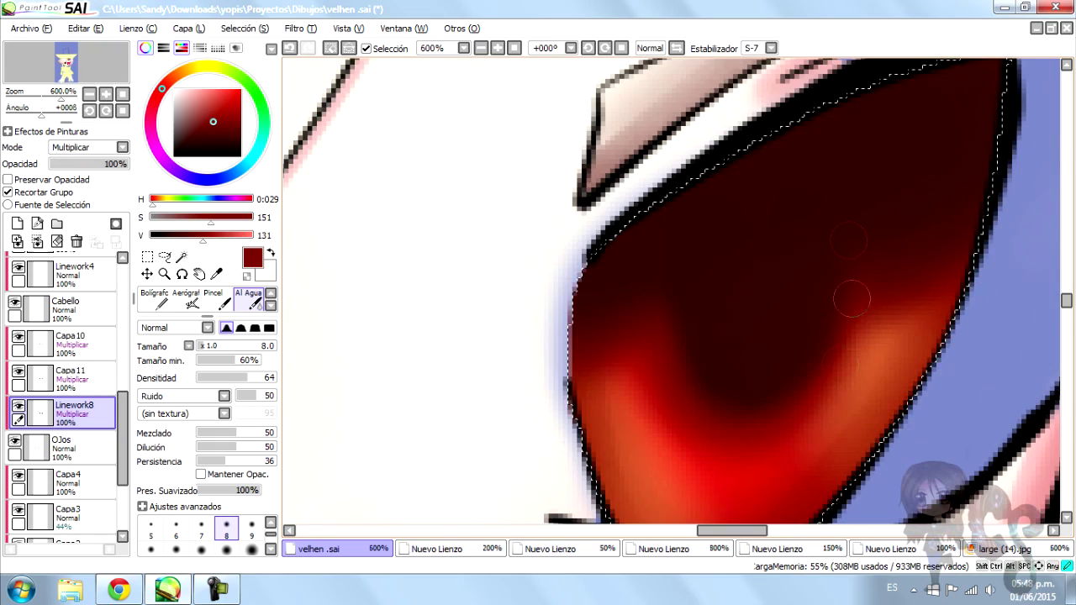
Sample bright red and paint soft red strokes across the glowing lower iris on Capa10 with Pincel at size 14
left_click(731, 488, "alt")
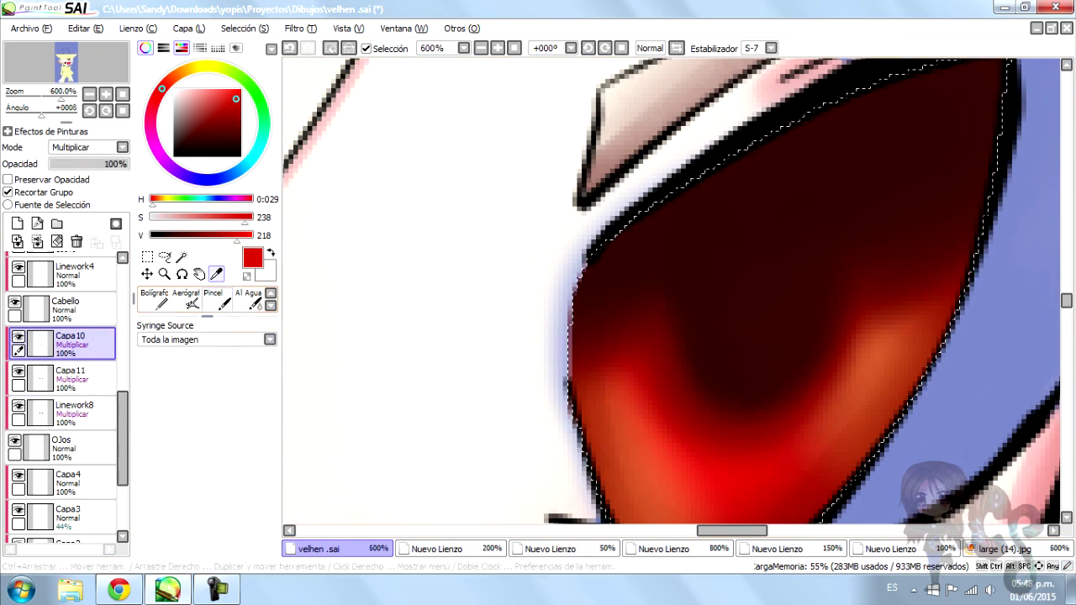
key("b")
scroll(754, 336, "down", 5)
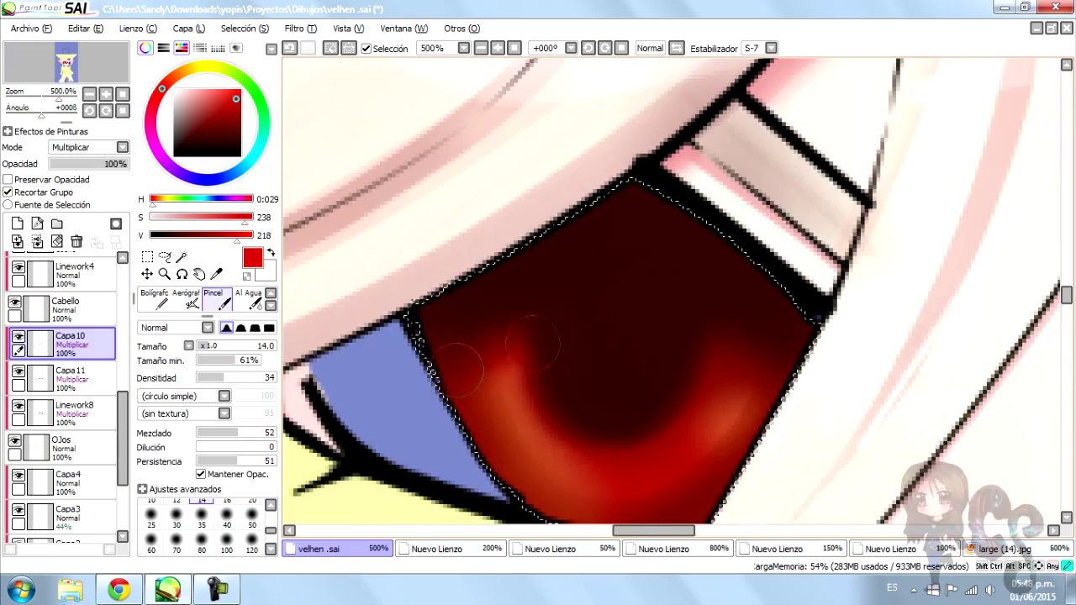
scroll(592, 341, "up", 4)
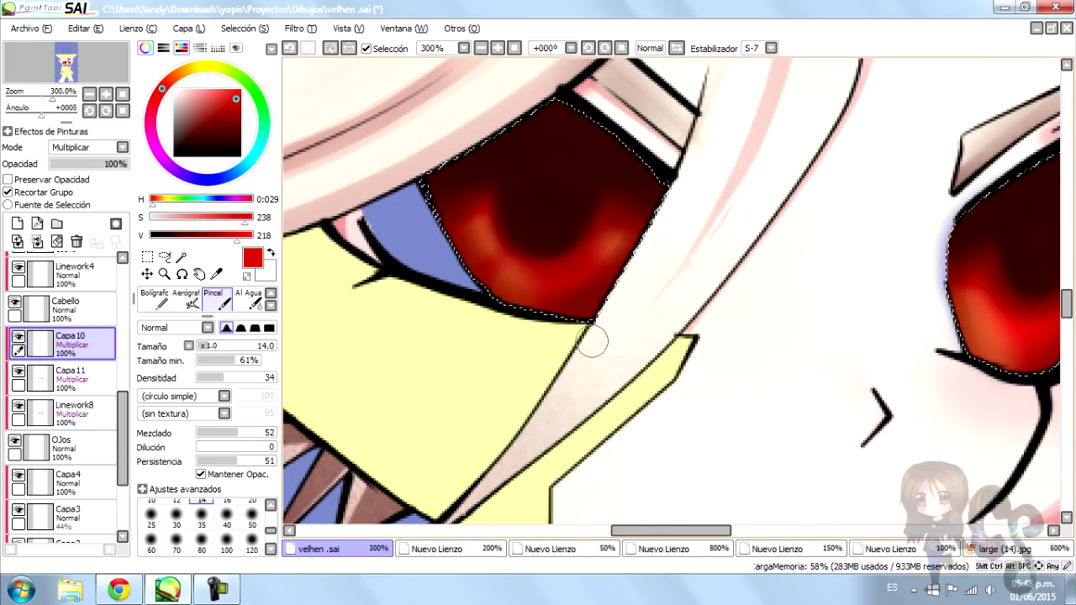
Add a linework layer above Capa10 and draw a size 8 magenta curve beneath the pupil in each eye
left_click(155, 147)
left_click(214, 99)
left_click(226, 526)
scroll(202, 517, "up", 3)
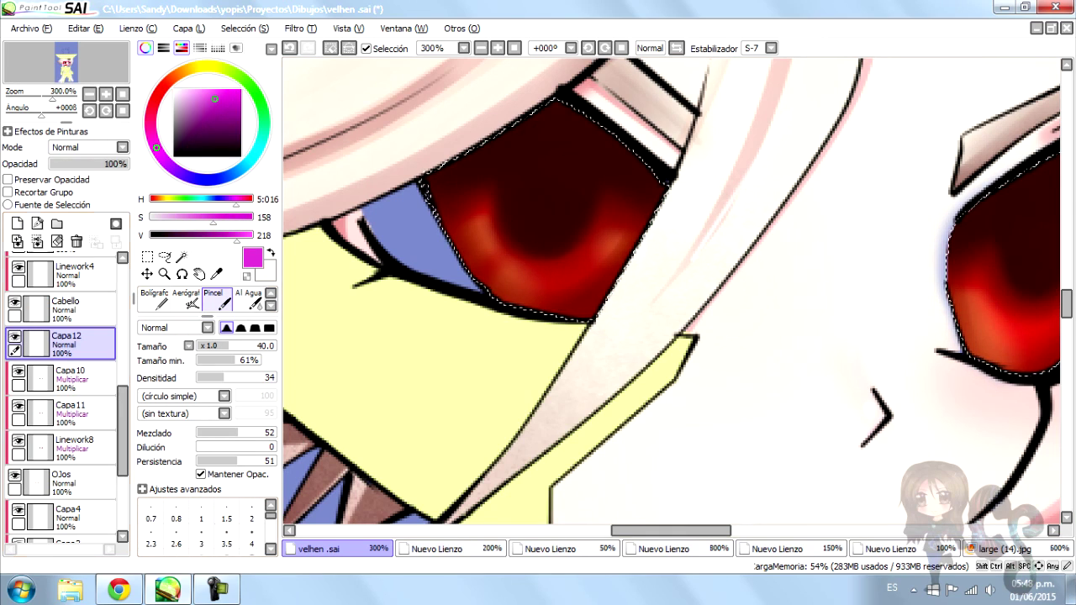
left_click(37, 222)
left_click(226, 504)
scroll(475, 243, "up", 2)
left_click_drag(485, 238, 546, 276)
scroll(670, 254, "down", 3)
scroll(670, 253, "up", 3)
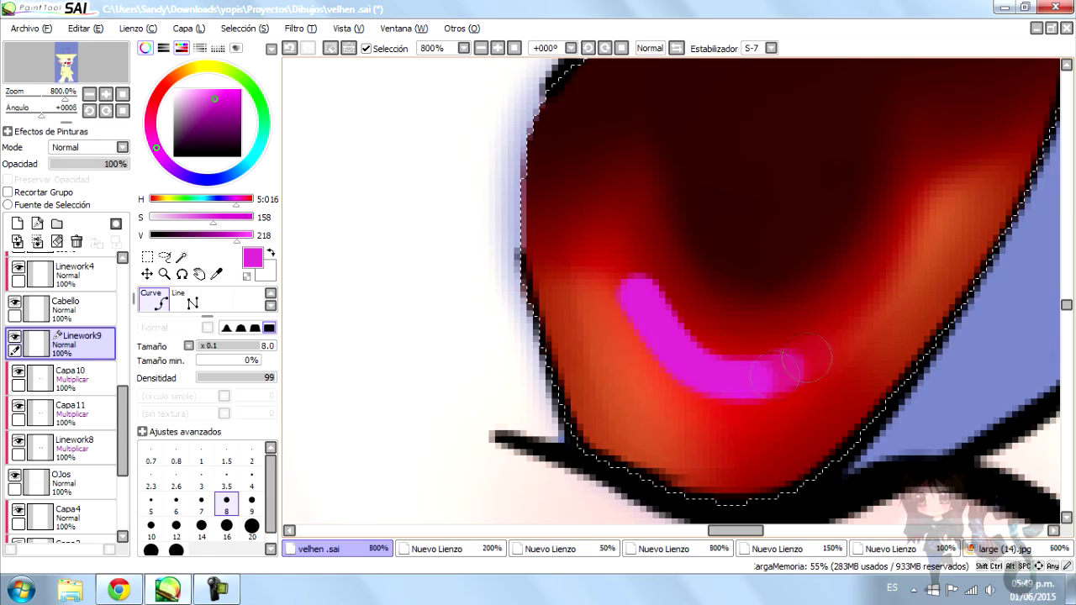
scroll(670, 254, "down", 3)
scroll(670, 253, "up", 3)
Taper the ends of both magenta curves to fine points by lowering their control point pressure
key("p")
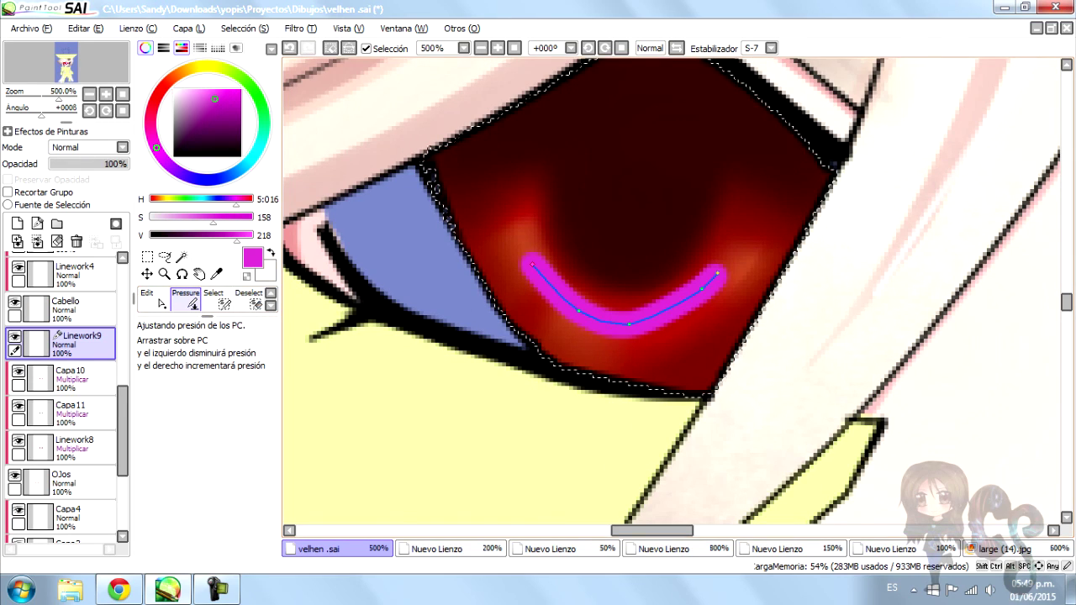
left_click_drag(717, 272, 691, 288)
left_click_drag(629, 324, 618, 324)
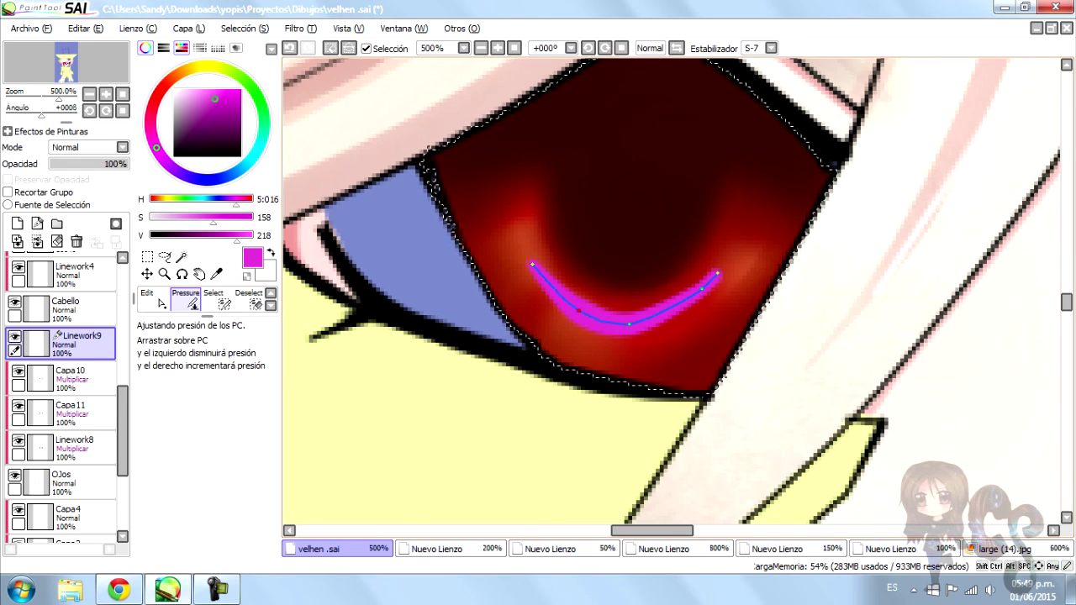
scroll(678, 298, "right", 5)
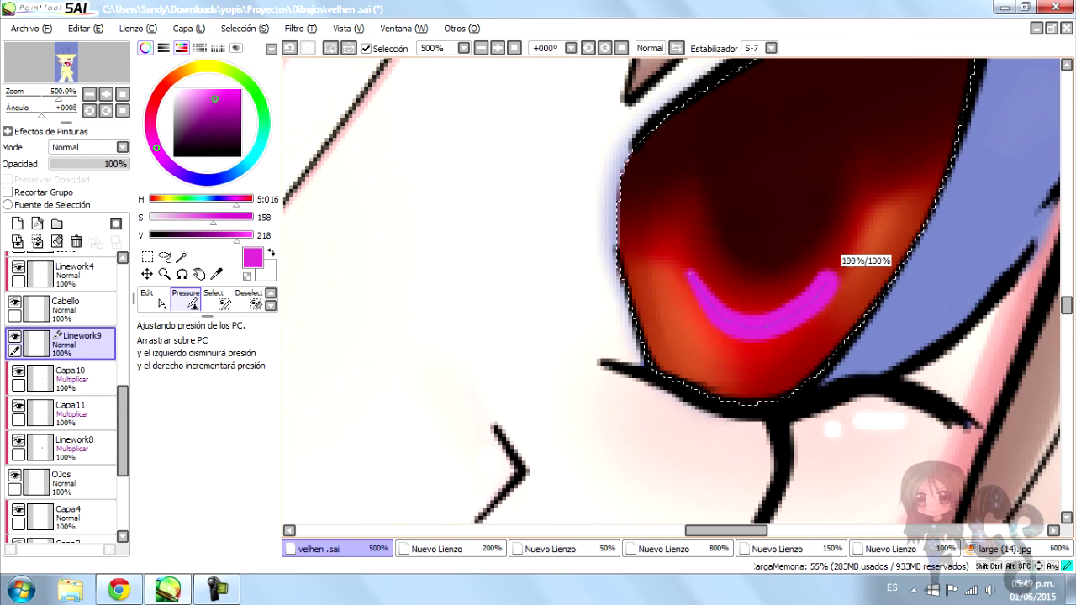
scroll(645, 425, "down", 5)
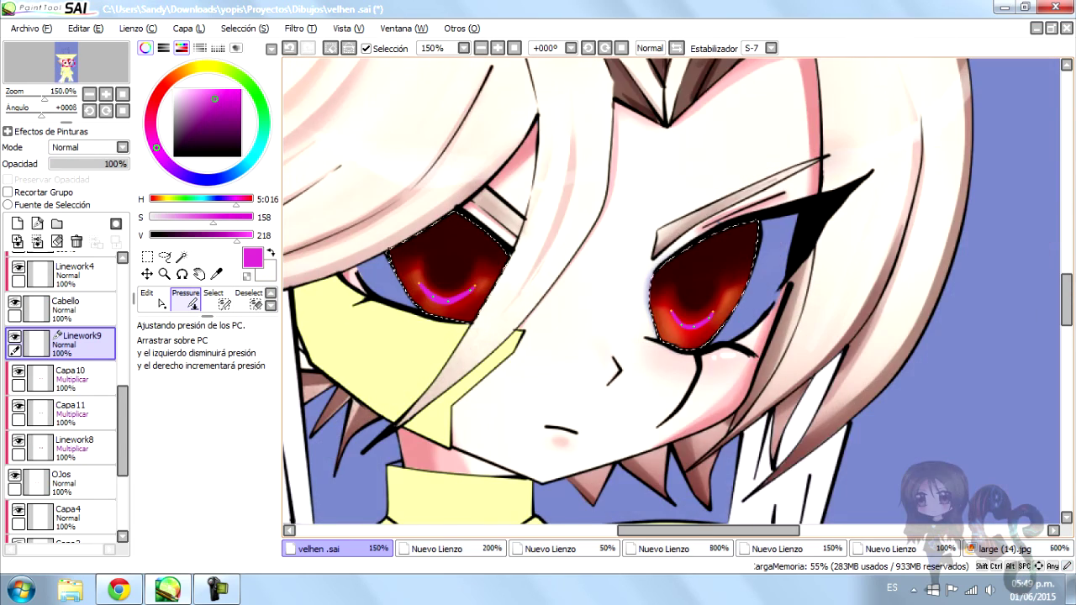
scroll(645, 424, "up", 4)
key("n")
left_click(87, 147)
left_click(76, 173)
left_click(88, 148)
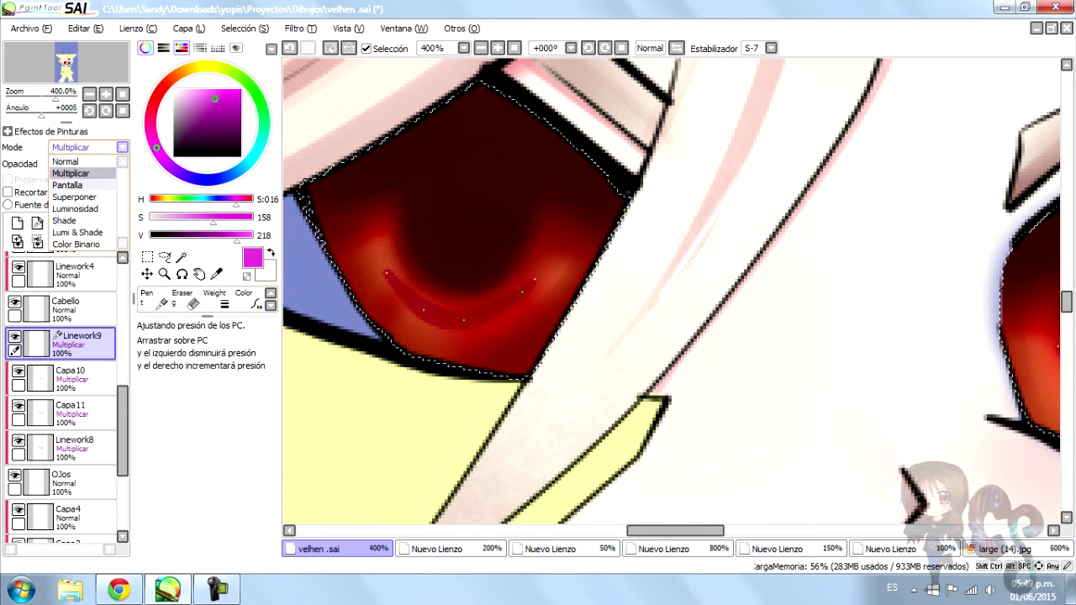
left_click(76, 187)
left_click(87, 148)
left_click(76, 159)
Set Linework9's opacity to 71% and convert it to a raster layer, ready for the Pincel
left_click(106, 164)
left_click(249, 299)
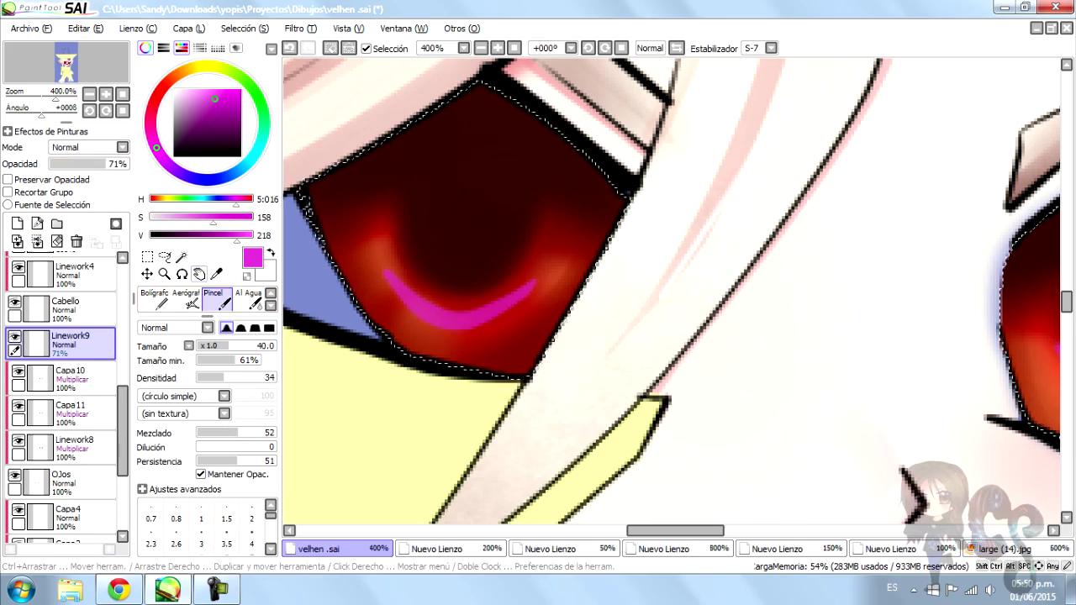
Soften the magenta curves beneath the pupils on Linework9 with the Al Agua brush at size 8
scroll(841, 349, "up", 5)
scroll(348, 233, "down", 3)
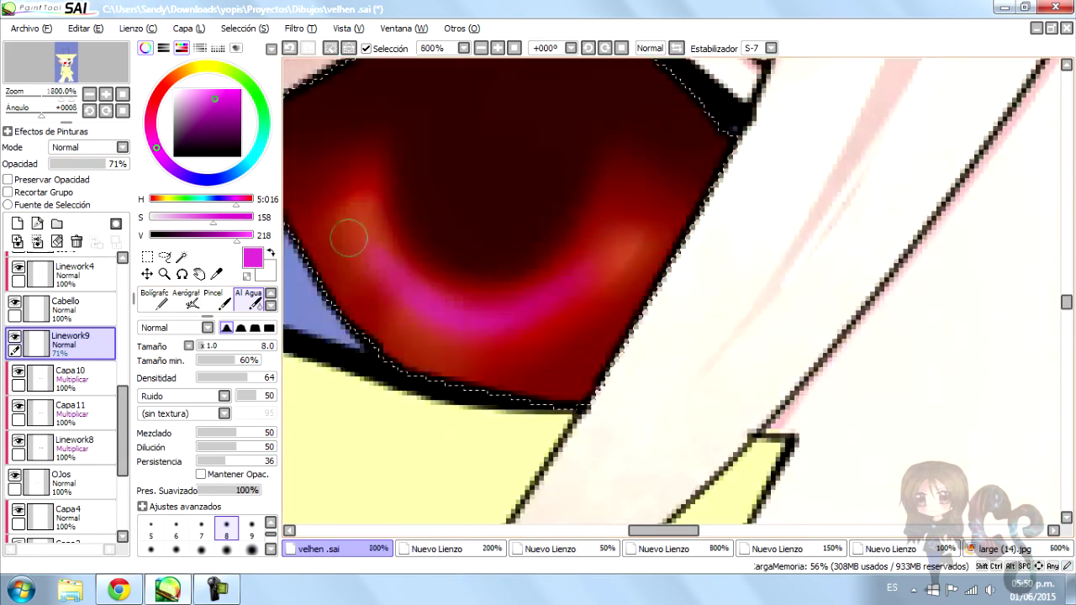
scroll(775, 275, "up", 2)
scroll(614, 370, "down", 2)
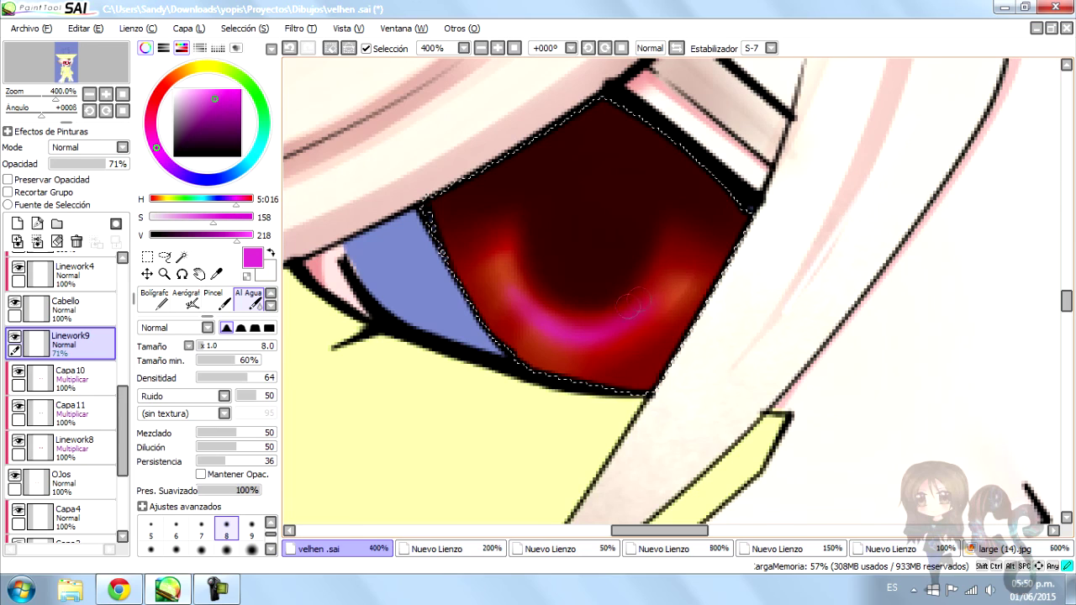
Add a layer above Linework9, set its opacity to 41%, and airbrush magenta over each lower iris at size 35
left_click(186, 299)
left_click(16, 223)
left_click(201, 492)
mouse_move(480, 312)
left_mouse_down()
mouse_move(507, 380)
mouse_move(664, 370)
left_mouse_up()
left_click(81, 164)
scroll(572, 404, "down", 2)
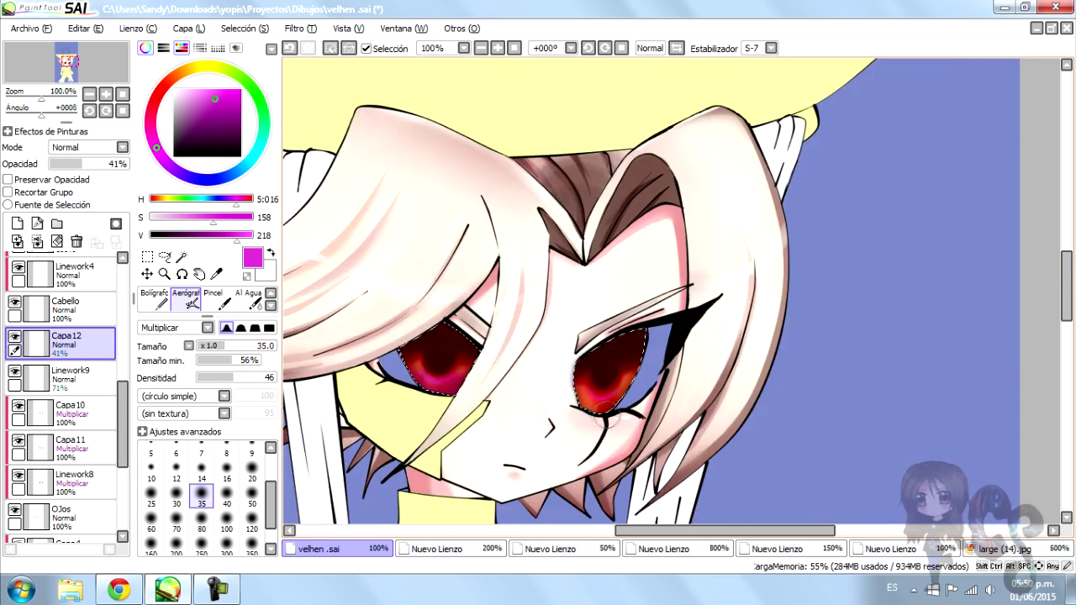
scroll(571, 403, "up", 2)
scroll(451, 345, "down", 4)
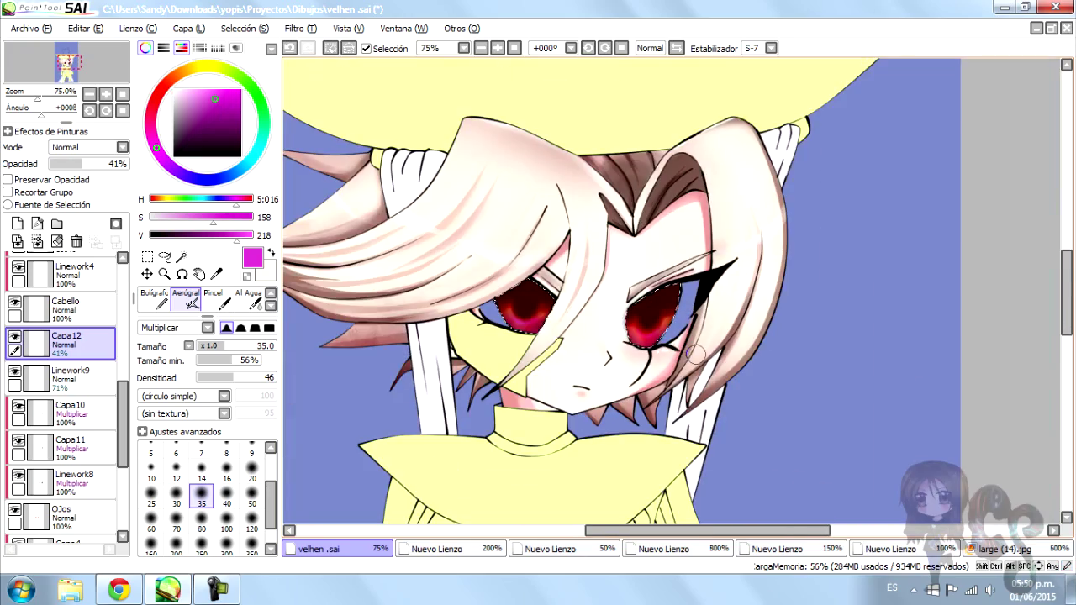
scroll(561, 307, "up", 2)
scroll(486, 389, "up", 1)
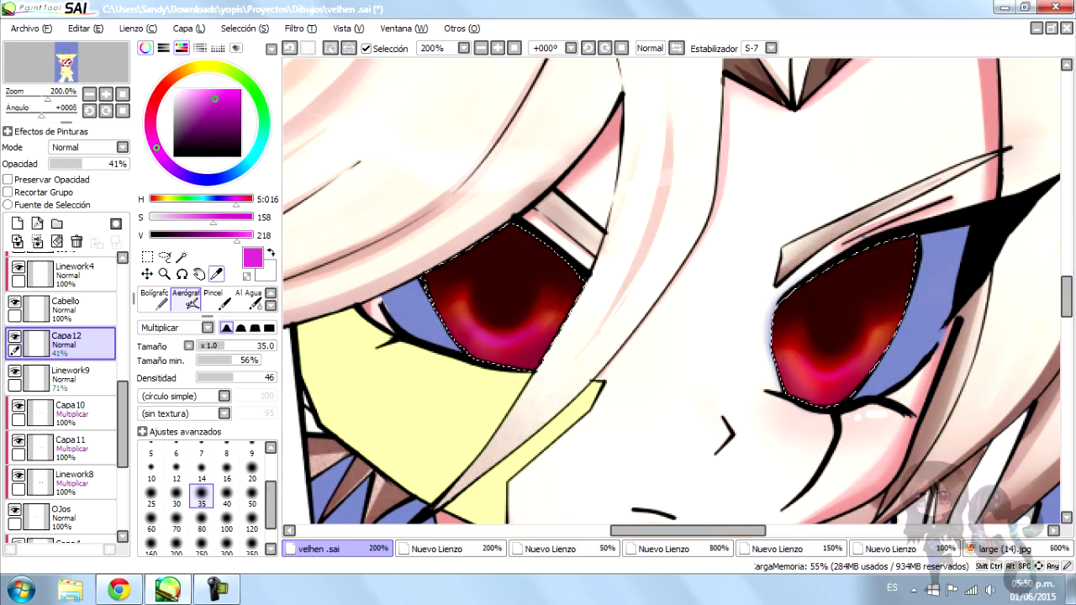
Switch to off-white and draw short reflection streaks at the sides of both irises on Capa12 with the Bolígrafo at size 3.5
key("n")
key("x")
scroll(435, 300, "up", 4)
left_click_drag(435, 300, 496, 267)
scroll(785, 180, "down", 3)
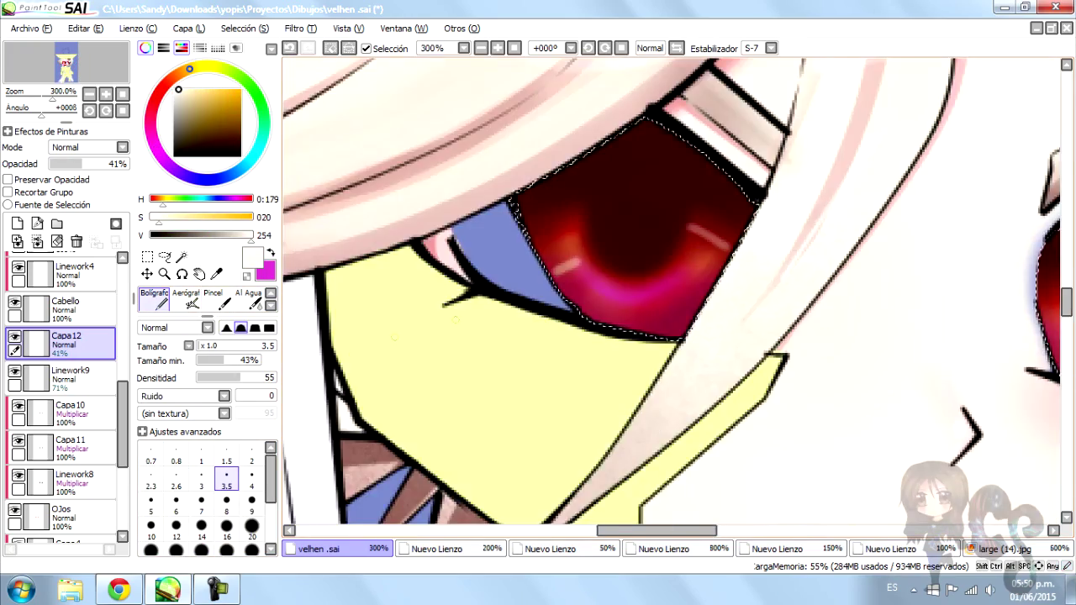
scroll(785, 179, "up", 2)
left_click_drag(893, 182, 990, 175)
Blend the off-white streaks in both eyes with Al Agua at size 8, and set Capa12's opacity to 54%
key("c")
left_click_drag(889, 180, 991, 175)
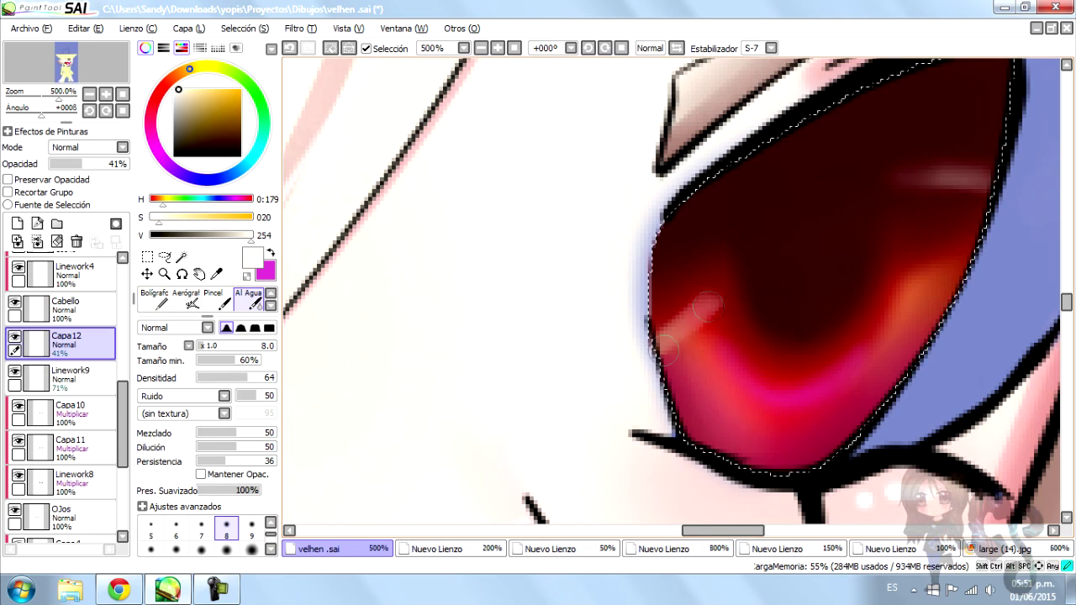
scroll(654, 350, "down", 3)
scroll(523, 234, "up", 2)
scroll(523, 234, "down", 3)
scroll(877, 224, "up", 2)
scroll(877, 224, "down", 2)
key("n")
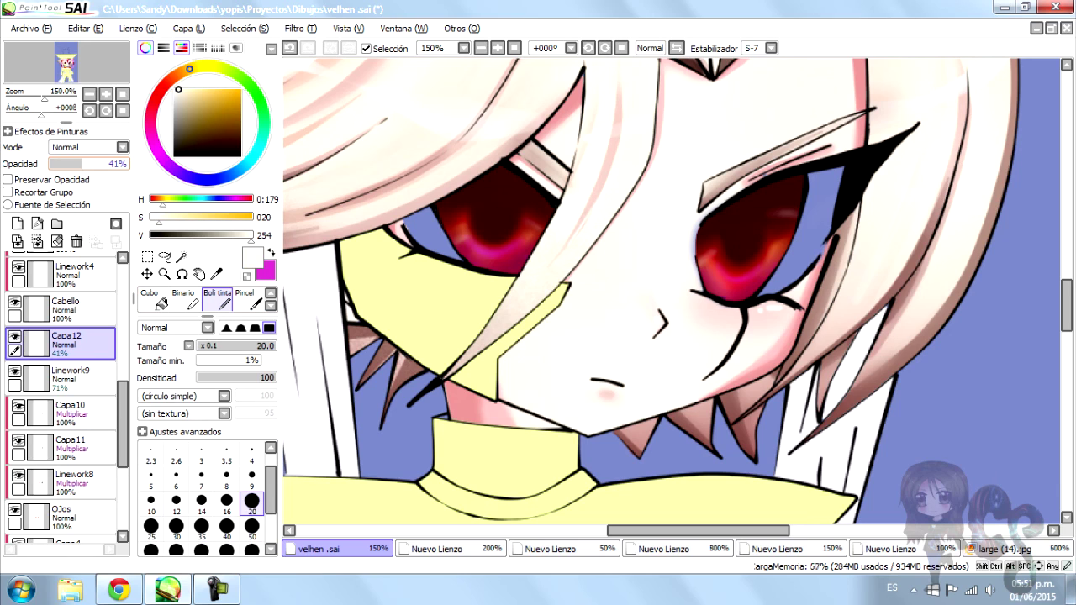
left_click_drag(87, 164, 92, 163)
Add a layer above Capa12 and place a round off-white highlight at the upper right of each iris with Boli tinta at size 35
left_click(16, 223)
left_click(226, 487)
scroll(435, 215, "up", 4)
scroll(436, 215, "down", 4)
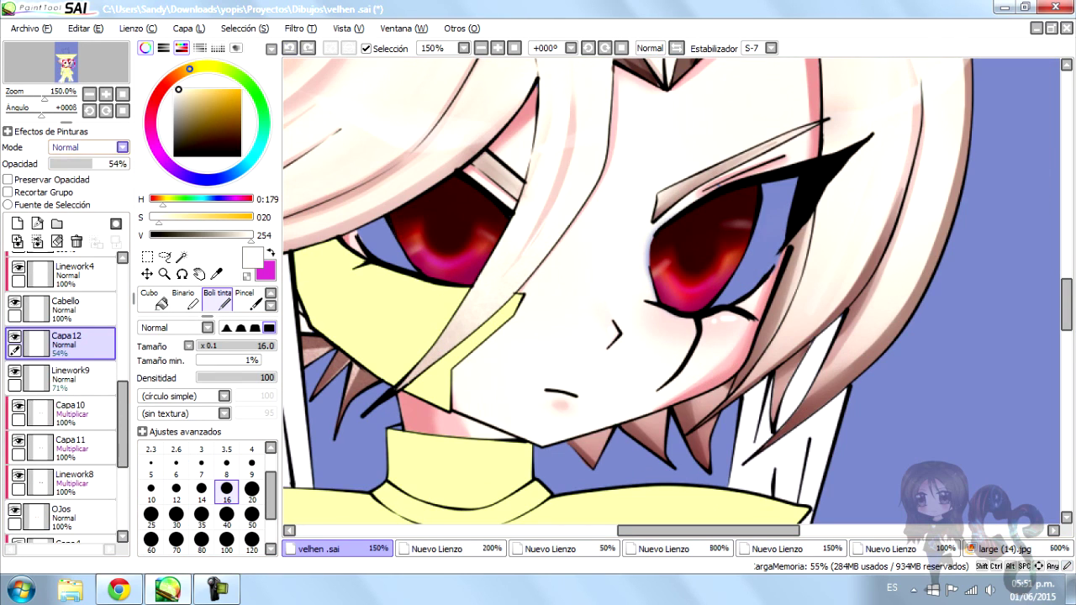
scroll(226, 496, "down", 2)
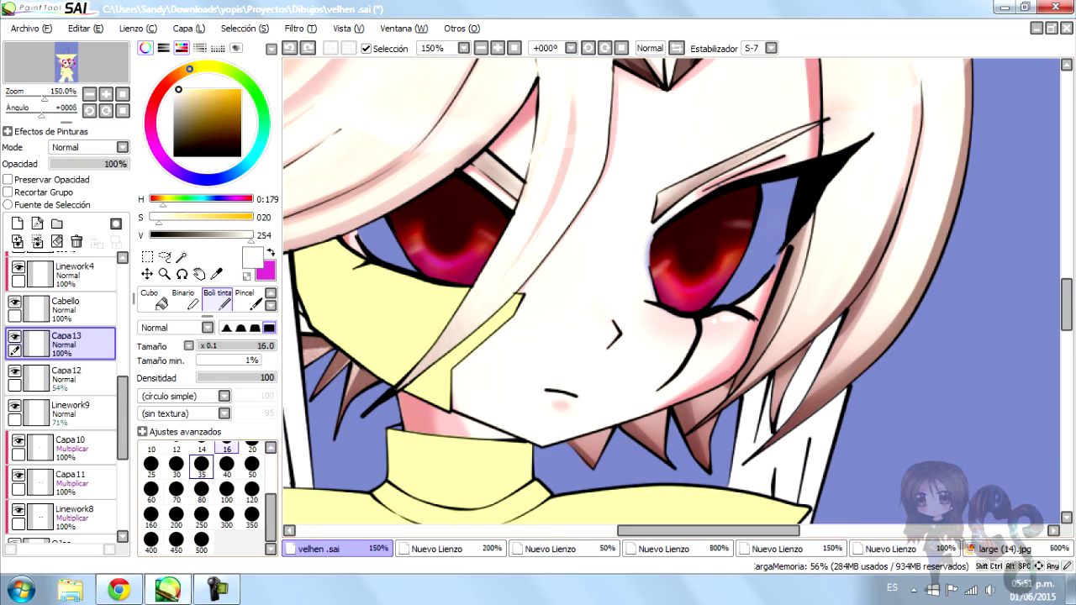
scroll(748, 202, "down", 3)
scroll(723, 210, "up", 3)
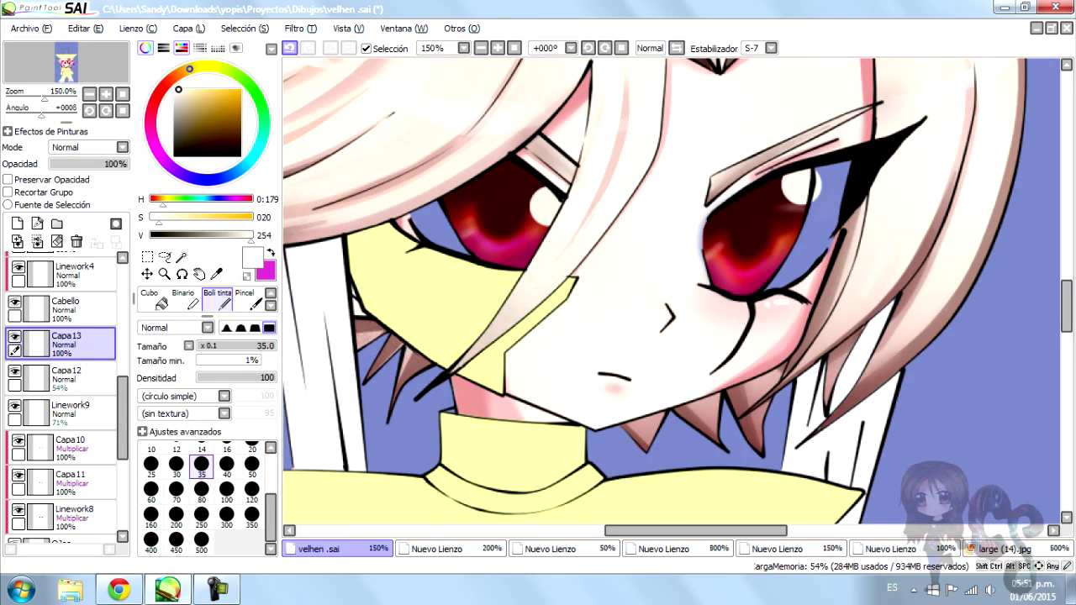
scroll(796, 218, "down", 3)
scroll(757, 244, "up", 3)
scroll(201, 496, "up", 3)
Draw a short size 8 highlight bar at each iris's lower-left edge and three size 4 dots along its lower-right curve
left_click(226, 491)
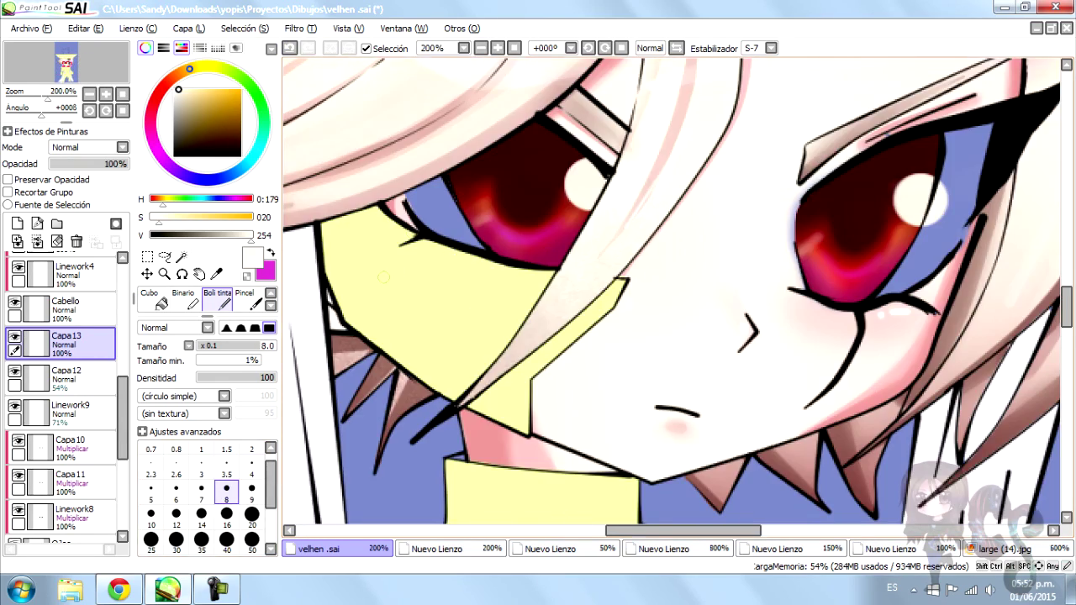
scroll(712, 278, "up", 2)
scroll(713, 278, "down", 3)
left_click(251, 477)
scroll(577, 229, "up", 4)
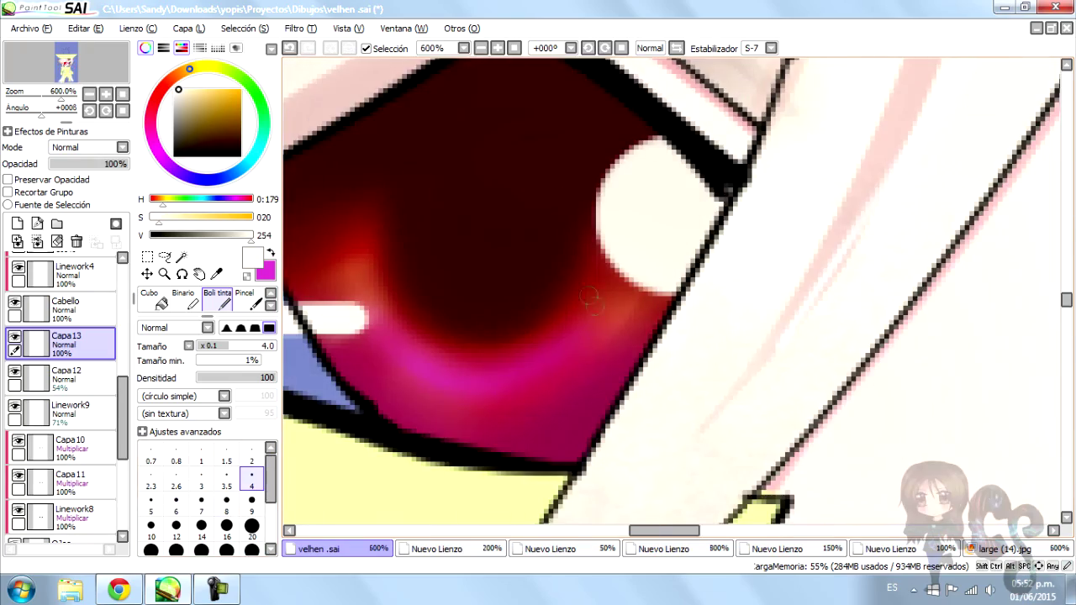
scroll(513, 388, "down", 2)
scroll(513, 389, "up", 1)
scroll(471, 403, "down", 2)
Soften the edges of the round highlights, bars and dots in both eyes with Al Agua at size 8
key("c")
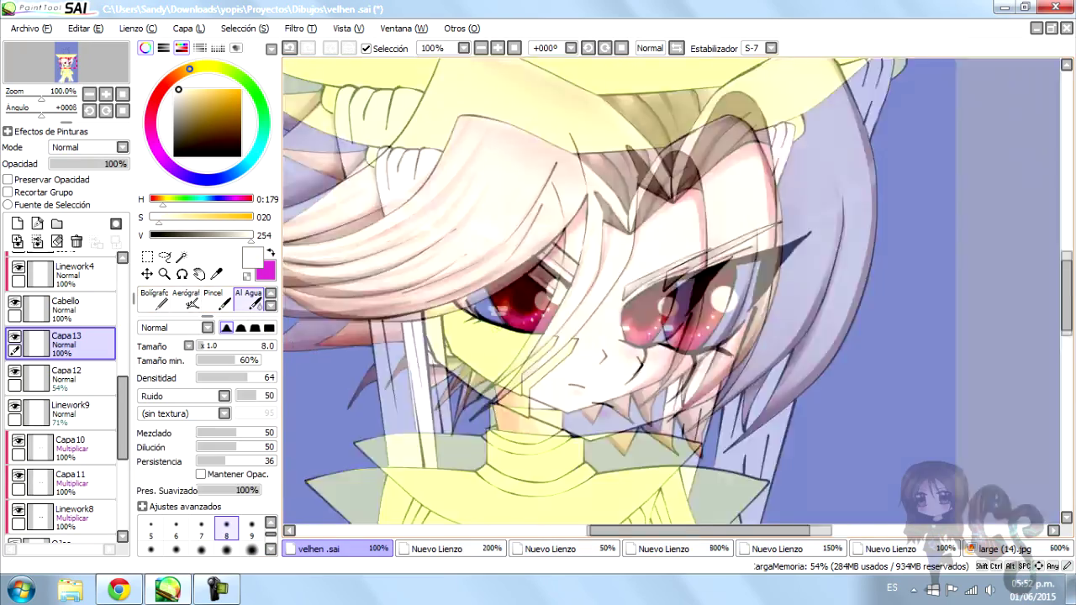
scroll(431, 421, "up", 4)
scroll(429, 420, "up", 1)
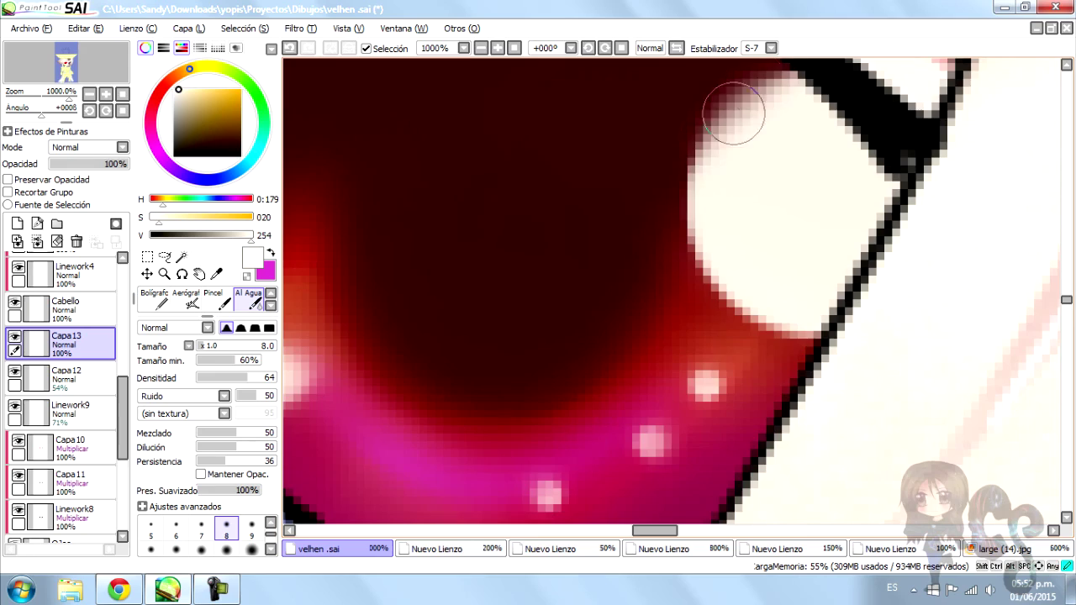
scroll(715, 135, "down", 1)
scroll(715, 135, "down", 1)
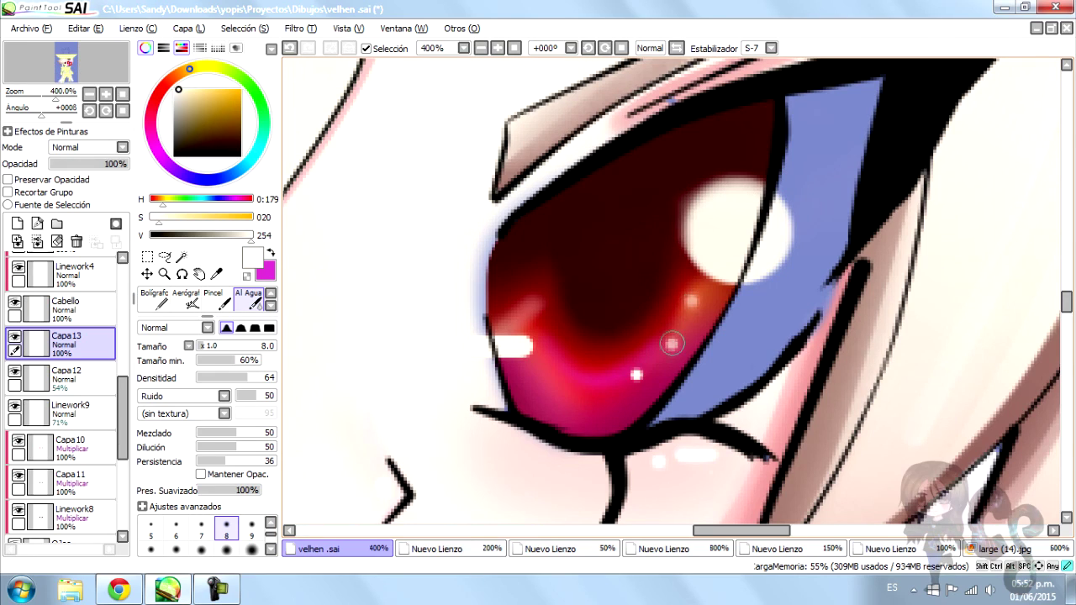
scroll(525, 359, "down", 2)
scroll(526, 359, "up", 1)
Add a Luminosidad layer above Capa13, draw thin white horizontal streaks across each iris's left edge, and soften them with Al Agua
key("n")
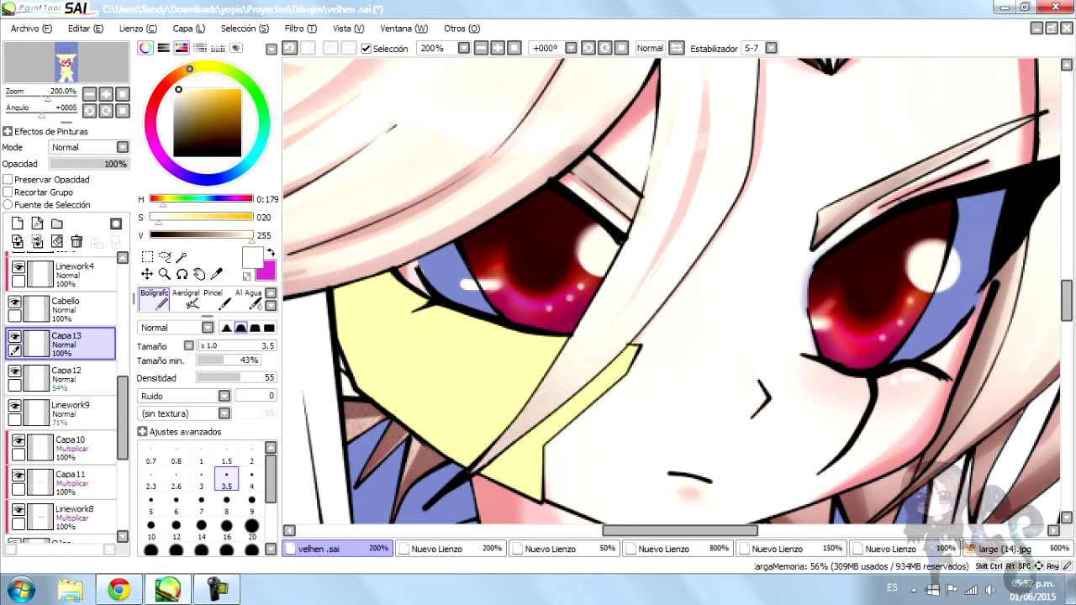
scroll(210, 480, "down", 1)
left_click(17, 225)
left_click(87, 147)
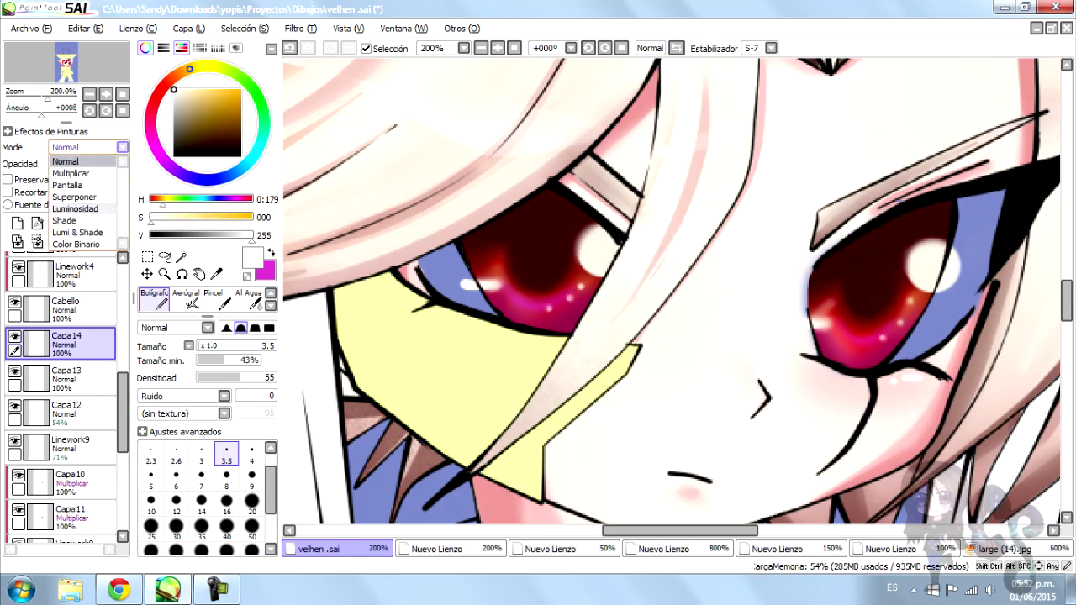
left_click(76, 216)
scroll(482, 268, "up", 2)
scroll(482, 267, "down", 3)
scroll(482, 268, "up", 2)
key("c")
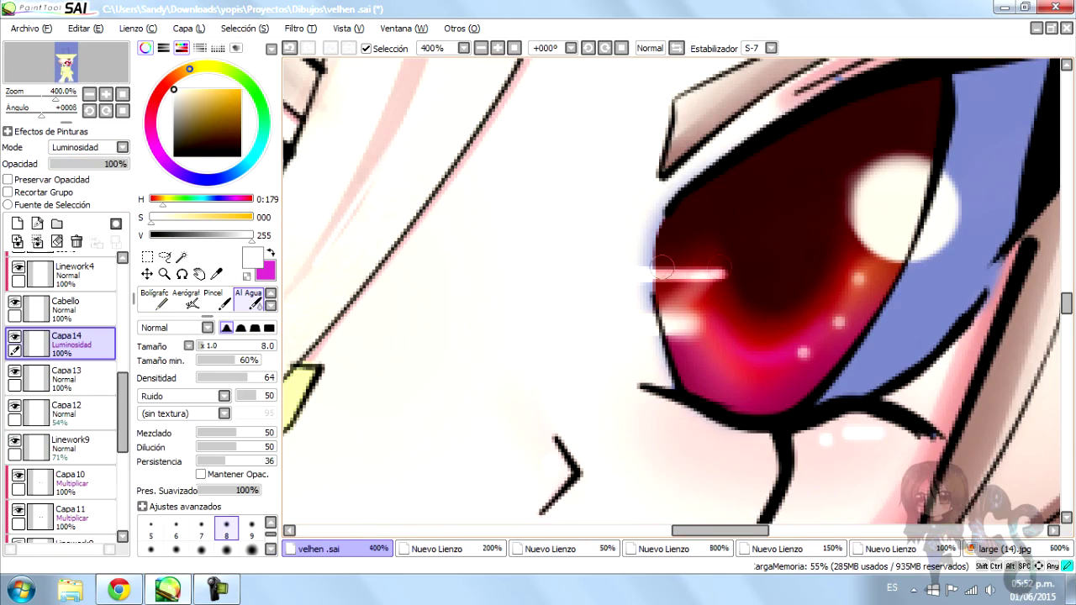
scroll(482, 268, "down", 1)
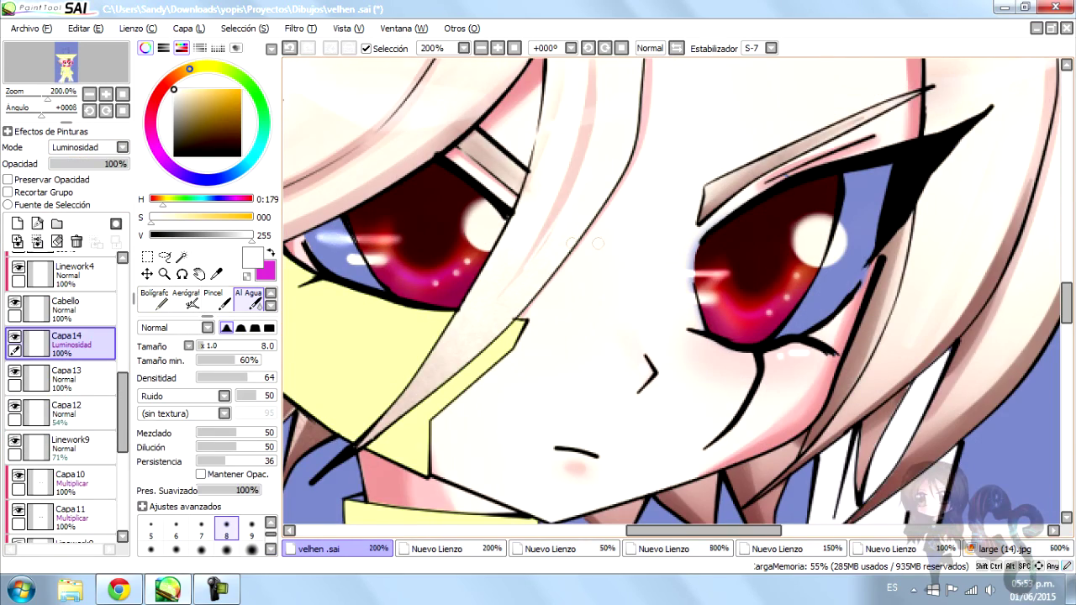
scroll(597, 243, "up", 2)
Add a new layer directly above OJos with Recortar Grupo enabled
key("Page_Down")
key("minus")
key("minus")
key("minus")
key("minus")
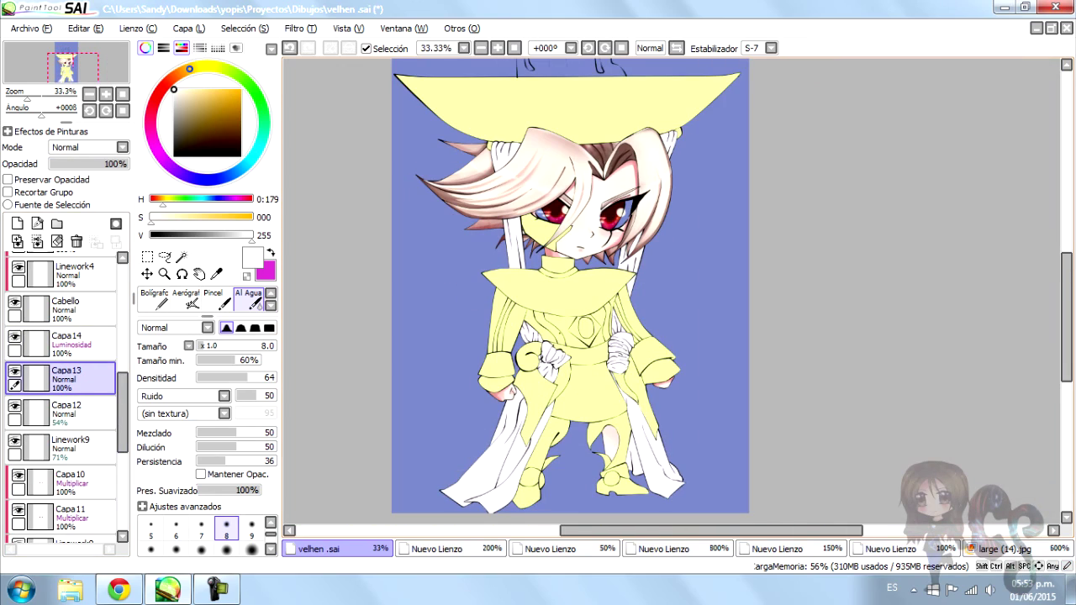
key("n")
scroll(64, 396, "down", 1)
key("ctrl+shift+n")
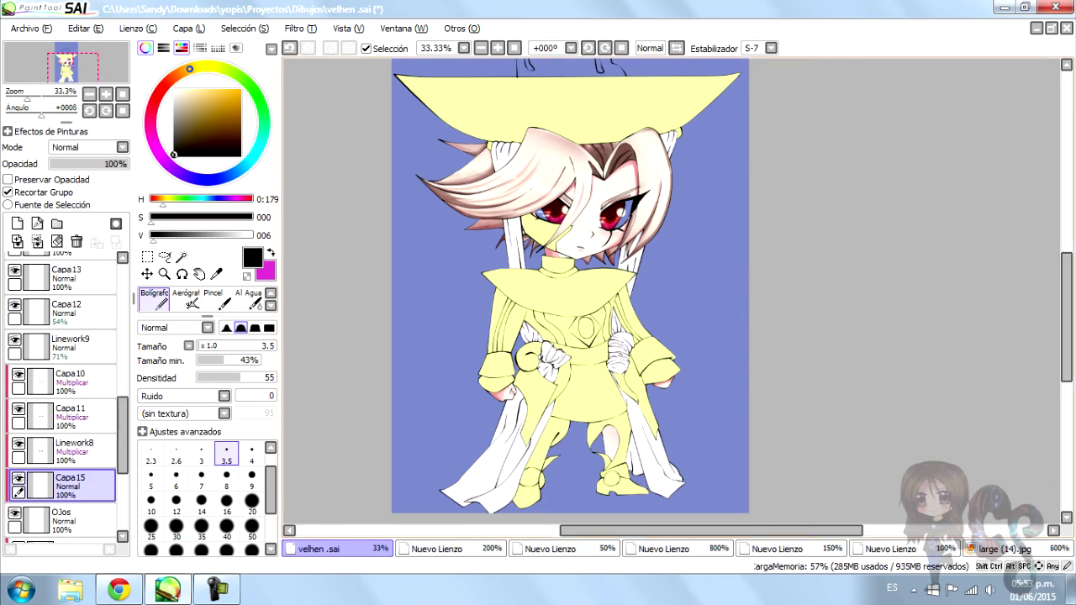
Sample a dark red and paint around the pupil of each eye on Capa15 with the Bolígrafo at size 35
key("plus")
key("plus")
key("plus")
key("plus")
left_click(201, 501)
left_click(622, 236, "alt")
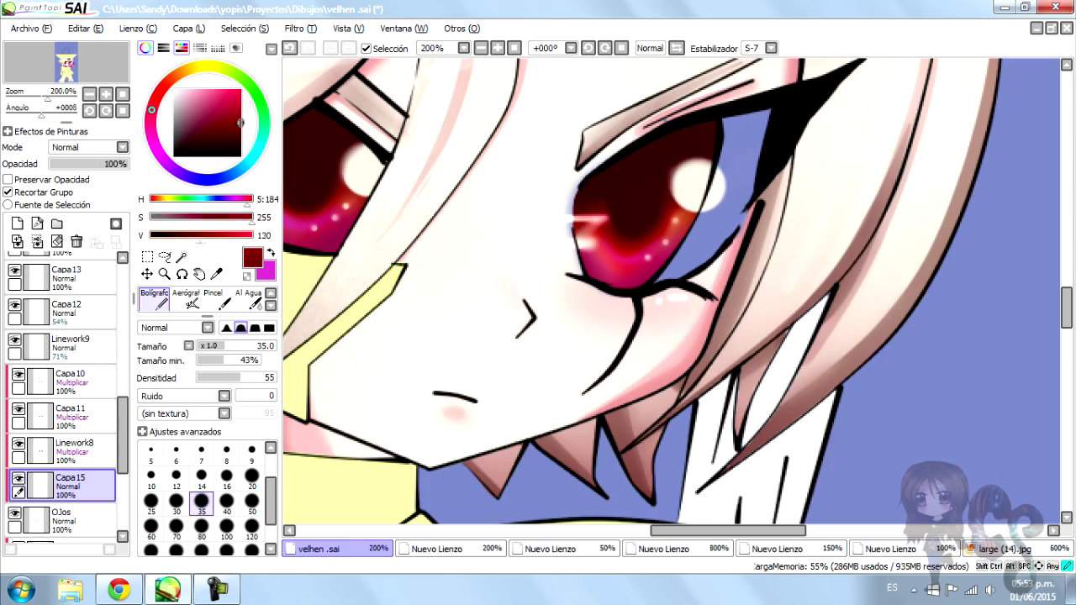
key("plus")
key("plus")
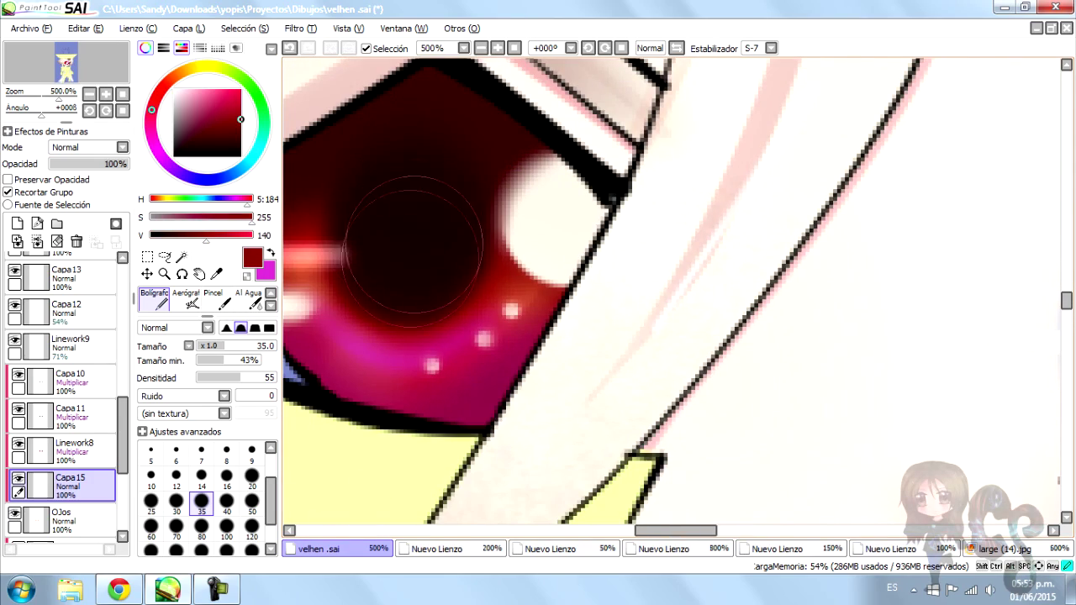
scroll(637, 277, "right", 10)
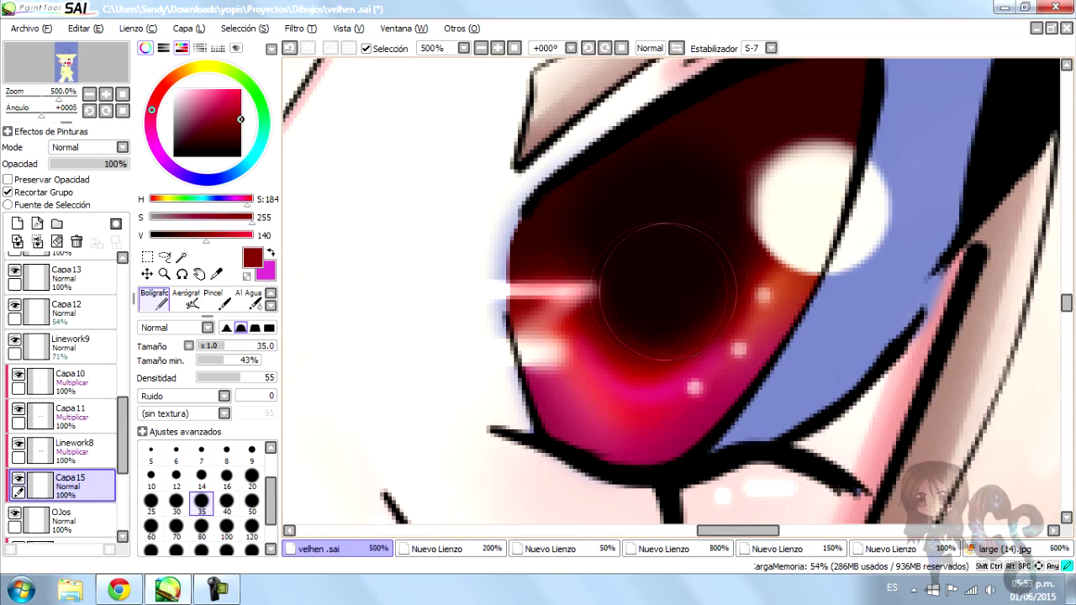
key("minus")
key("minus")
key("minus")
key("minus")
key("minus")
key("minus")
key("minus")
key("plus")
key("plus")
key("plus")
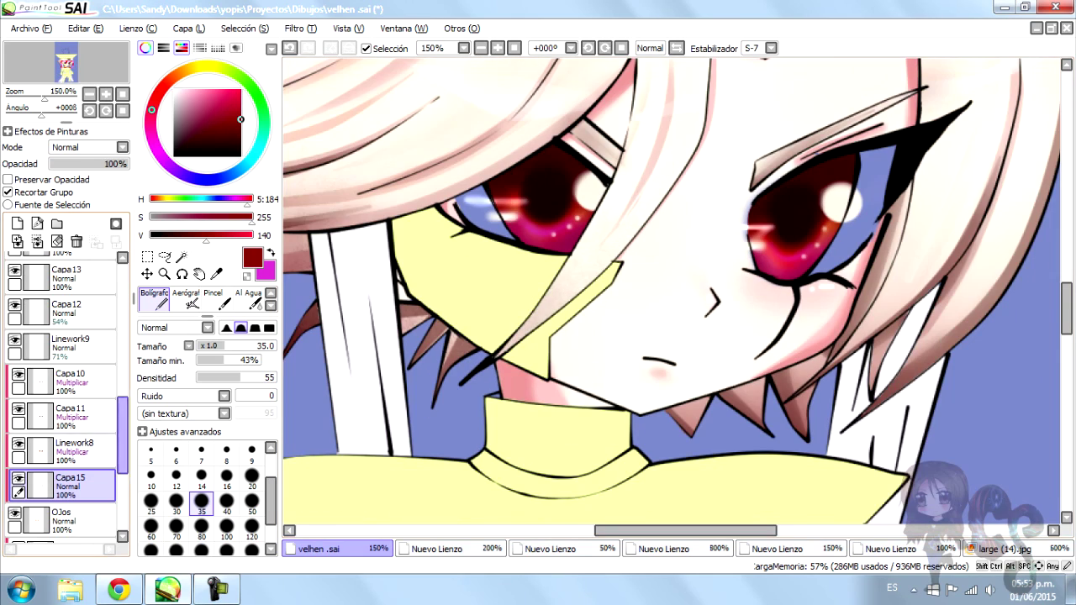
Sample an off-white colour and set the Pincel to size 16 for painting the whites of the eyes
key("b")
left_click(418, 235, "alt")
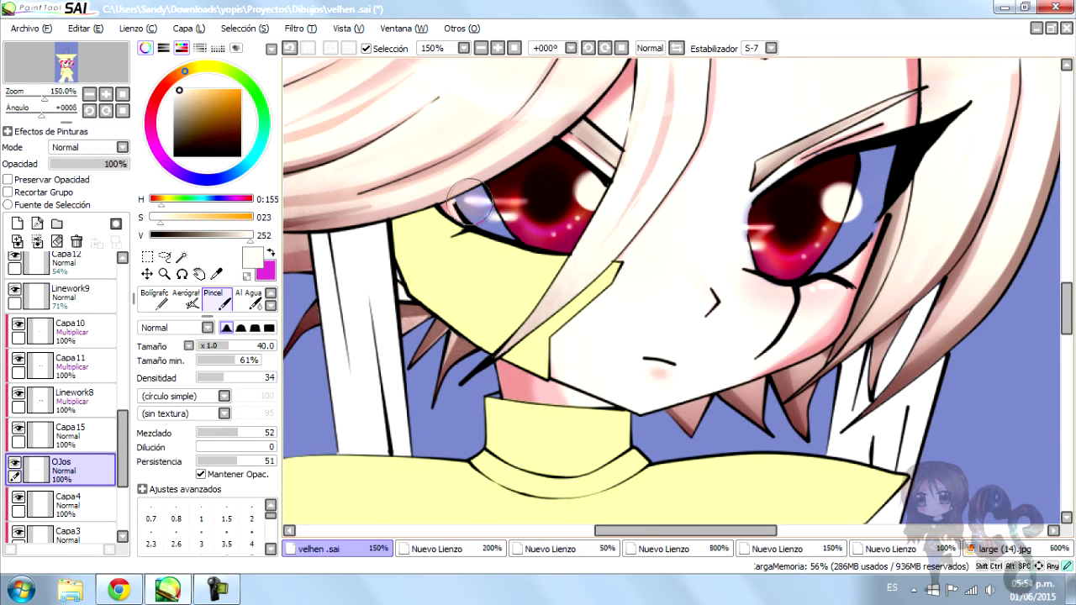
scroll(466, 213, "up", 5)
key("bracketright")
key("bracketright")
key("bracketright")
key("bracketright")
key("bracketright")
key("bracketright")
key("bracketright")
key("bracketright")
key("bracketright")
key("bracketright")
key("bracketright")
key("bracketright")
key("bracketright")
key("bracketright")
key("bracketright")
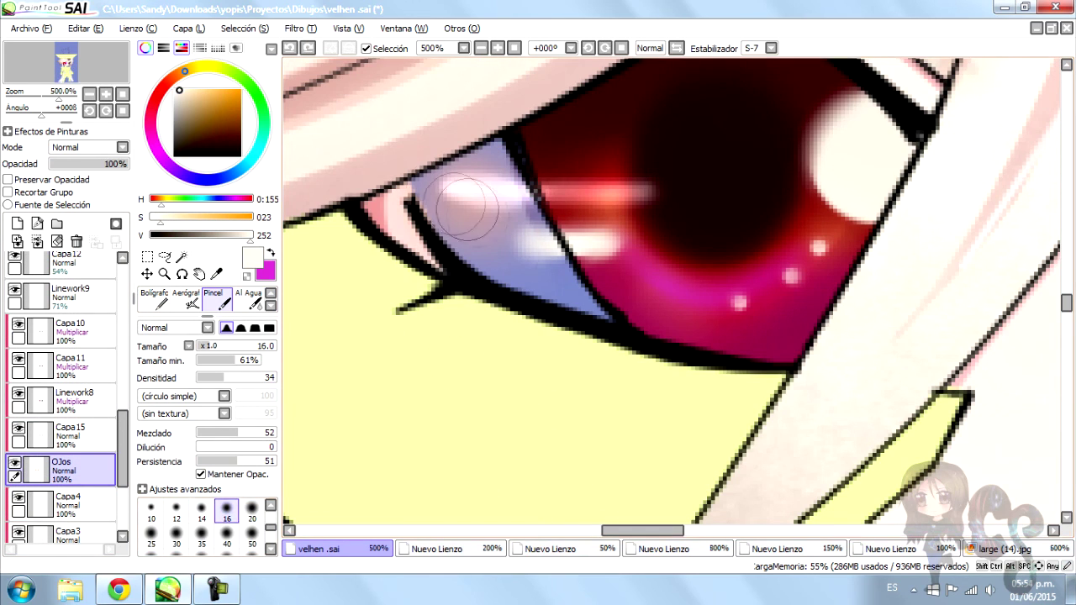
left_click_drag(580, 294, 459, 219)
key("ctrl+z")
key("ctrl+z")
key("ctrl+z")
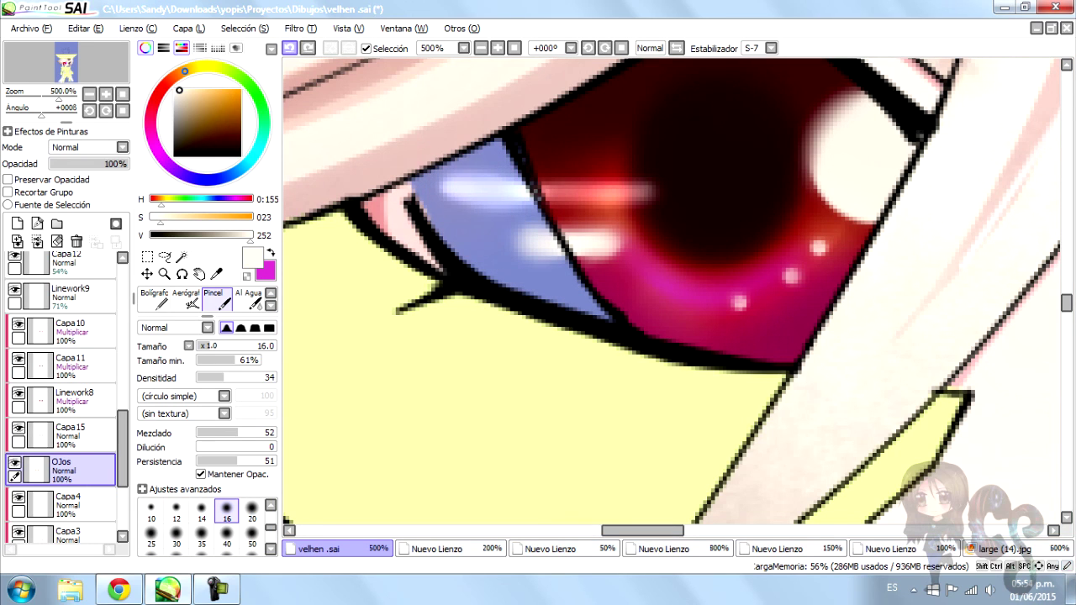
Add a layer between Cabello and Capa14 and paint the white of the left eye off-white with the Pincel at size 16
scroll(63, 395, "up", 5)
left_click(67, 391)
mouse_move(480, 233)
left_mouse_down()
mouse_move(442, 172)
mouse_move(458, 206)
mouse_move(555, 303)
mouse_move(433, 172)
left_mouse_up()
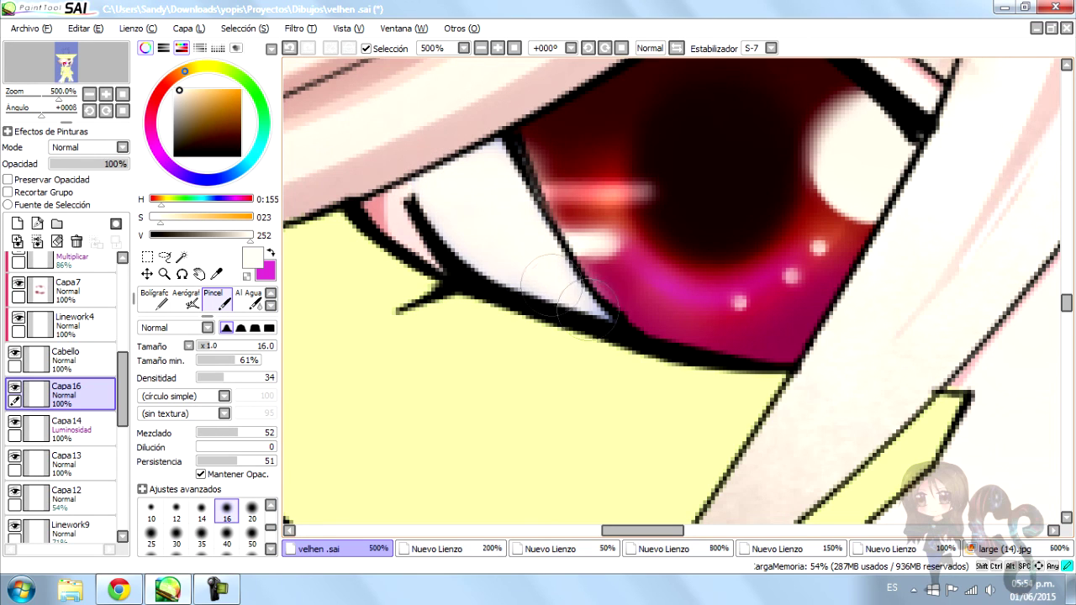
Select the blue area beside the right iris on Linework1 with the magic wand and refine it with the size 9 selection pen
scroll(572, 291, "down", 4)
scroll(461, 226, "up", 2)
left_click(181, 256)
scroll(63, 395, "up", 5)
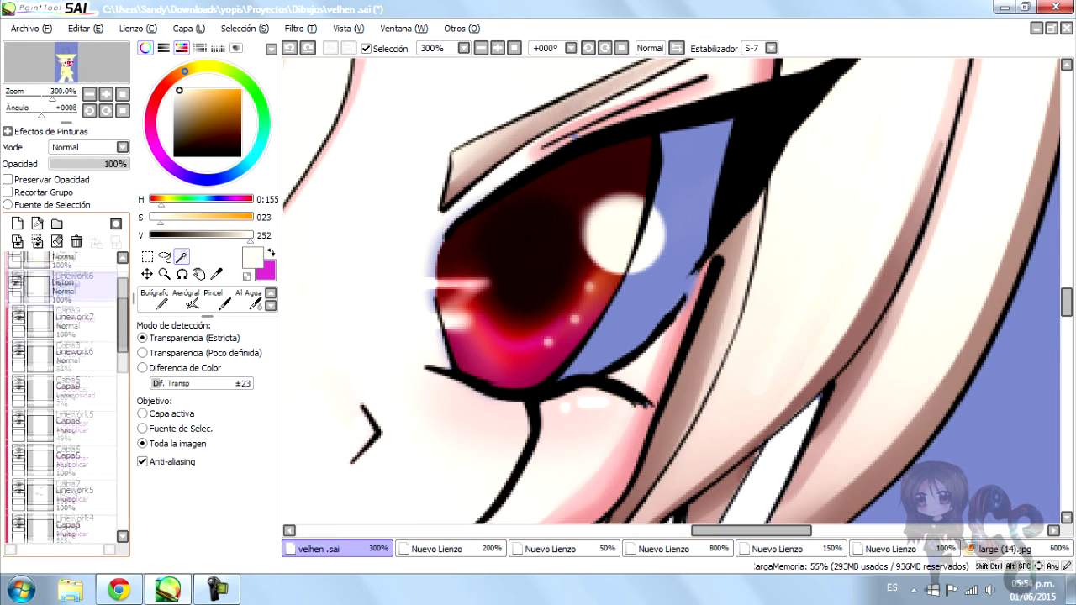
left_click(67, 269)
left_click(694, 290)
key("n")
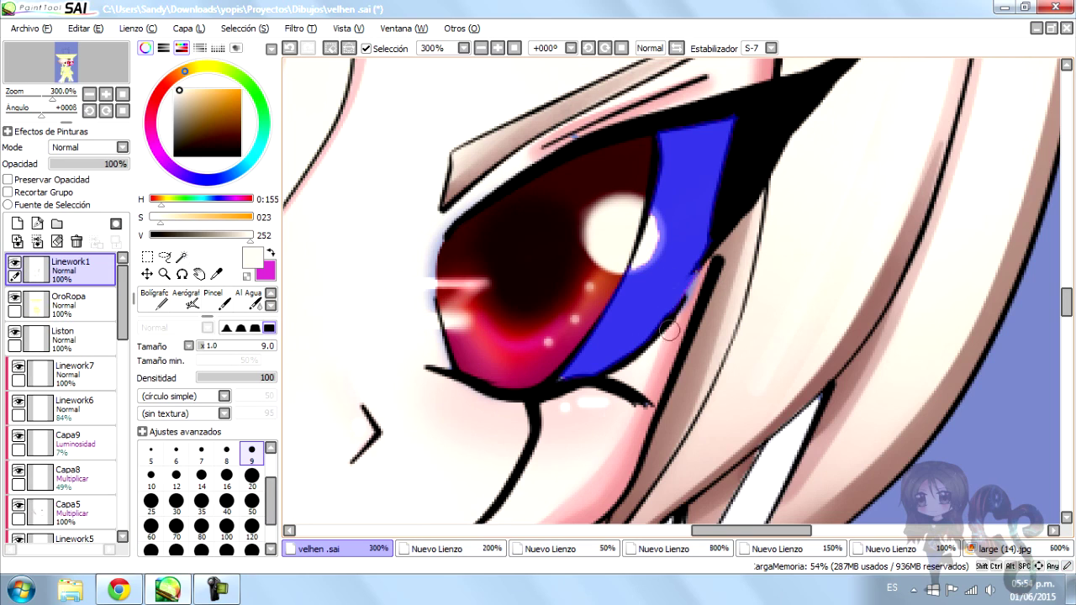
Fill the selected white of the right eye with off-white on Capa16 using the Pincel at size 80, and deselect
scroll(63, 395, "down", 5)
left_click(68, 367)
scroll(202, 300, "down", 1)
left_click(217, 300)
key("b")
scroll(656, 231, "down", 2)
mouse_move(698, 193)
left_mouse_down()
mouse_move(672, 269)
mouse_move(703, 189)
mouse_move(691, 236)
left_mouse_up()
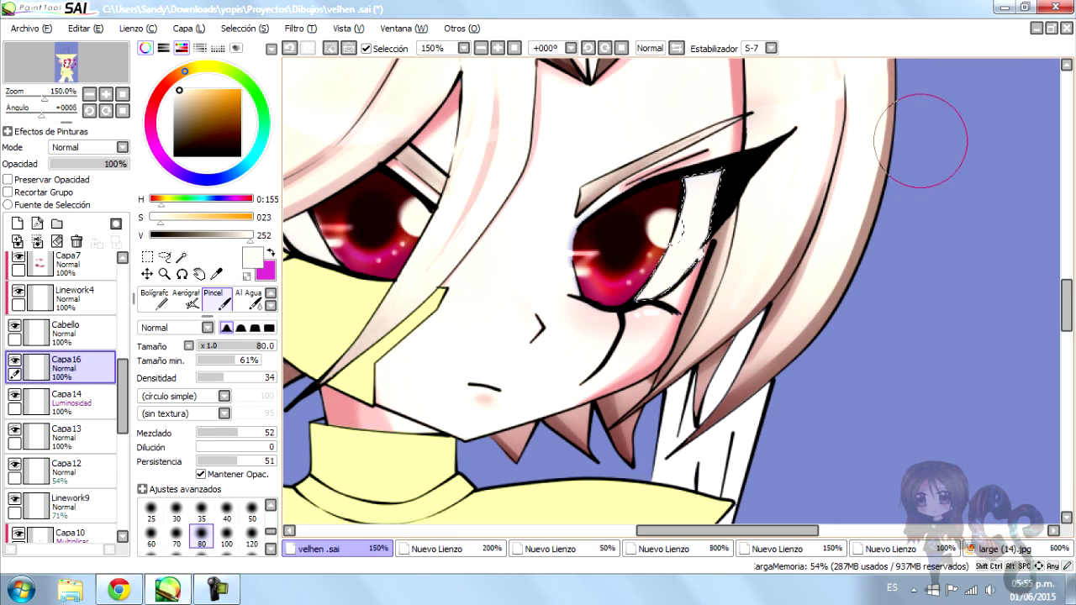
scroll(921, 141, "down", 3)
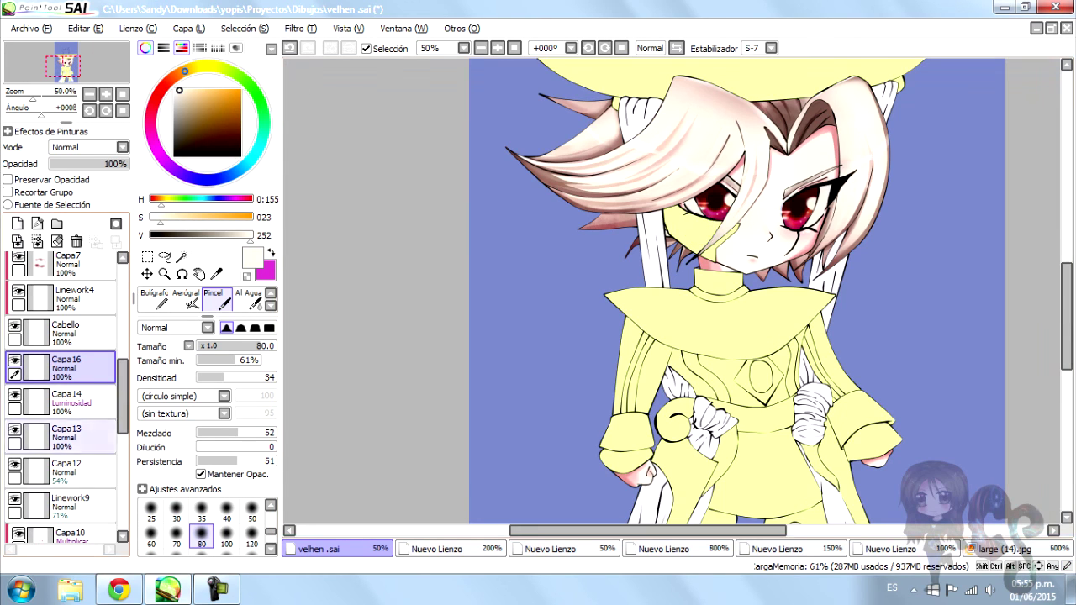
Erase the highlight streaks and bars that spill outside the irises on Capa14 and Capa13 with the size 20 eraser
left_click(68, 400)
key("e")
scroll(790, 202, "up", 5)
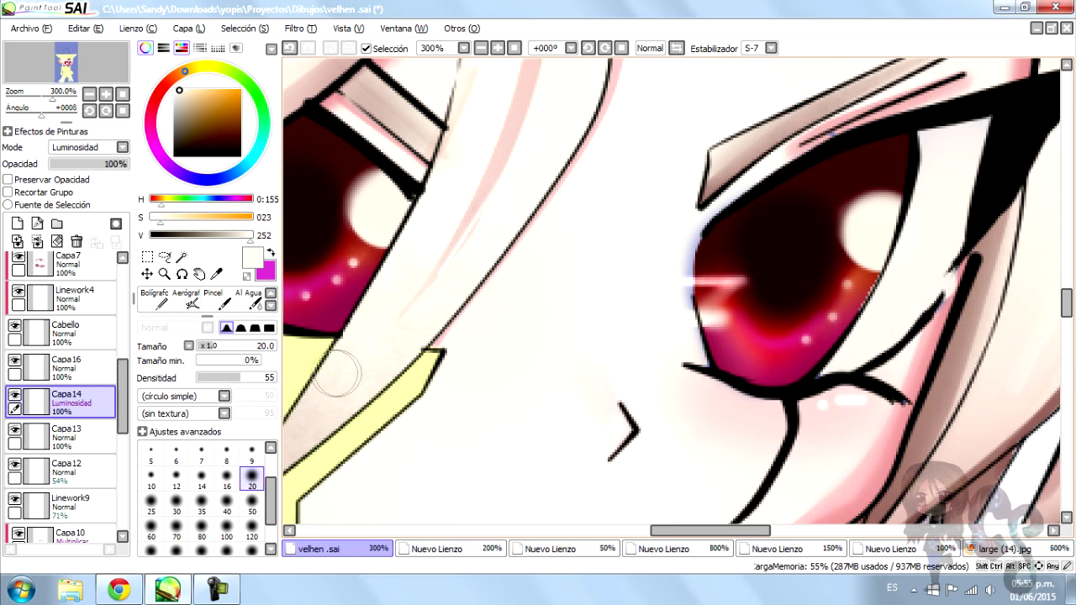
key("Down")
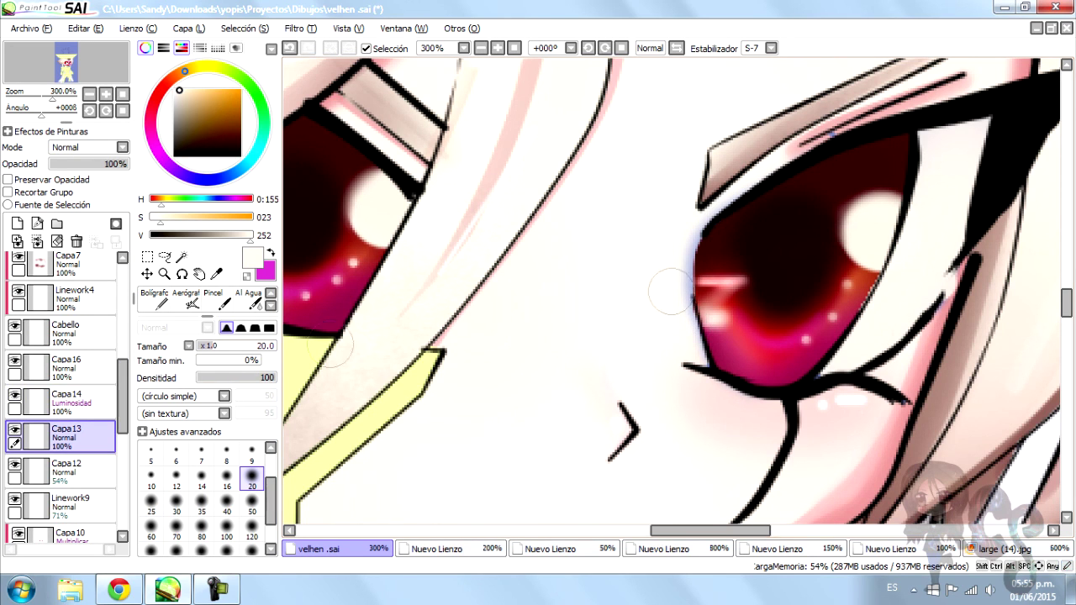
Sample the nearby off-white and paint over the bluish fringe left of the right eye on Capa16 with the Pincel at size 8
key("b")
key("Up")
key("Up")
scroll(639, 278, "up", 3)
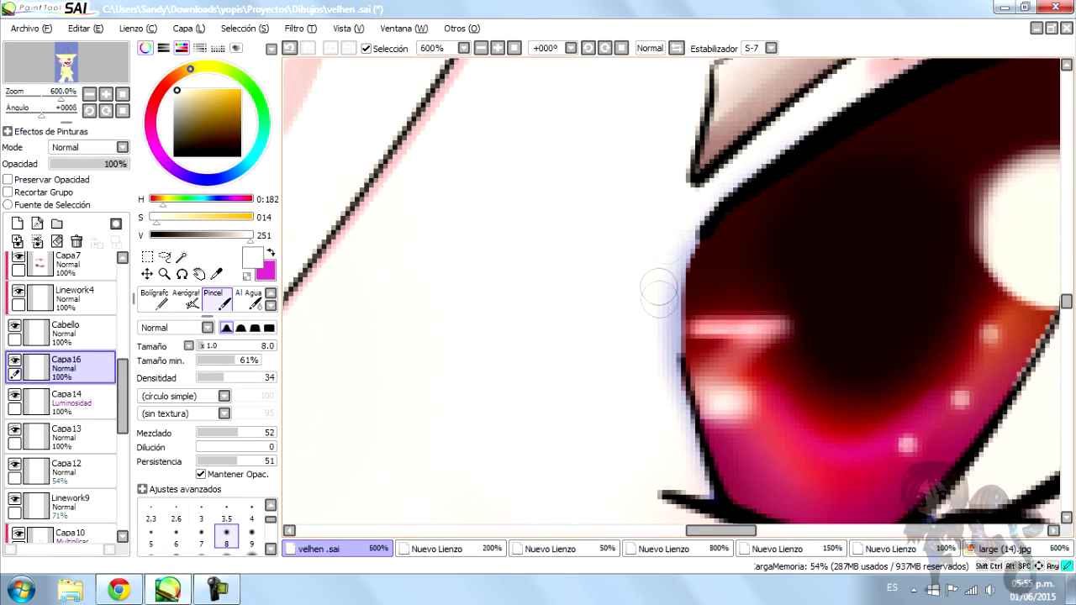
scroll(664, 256, "down", 5)
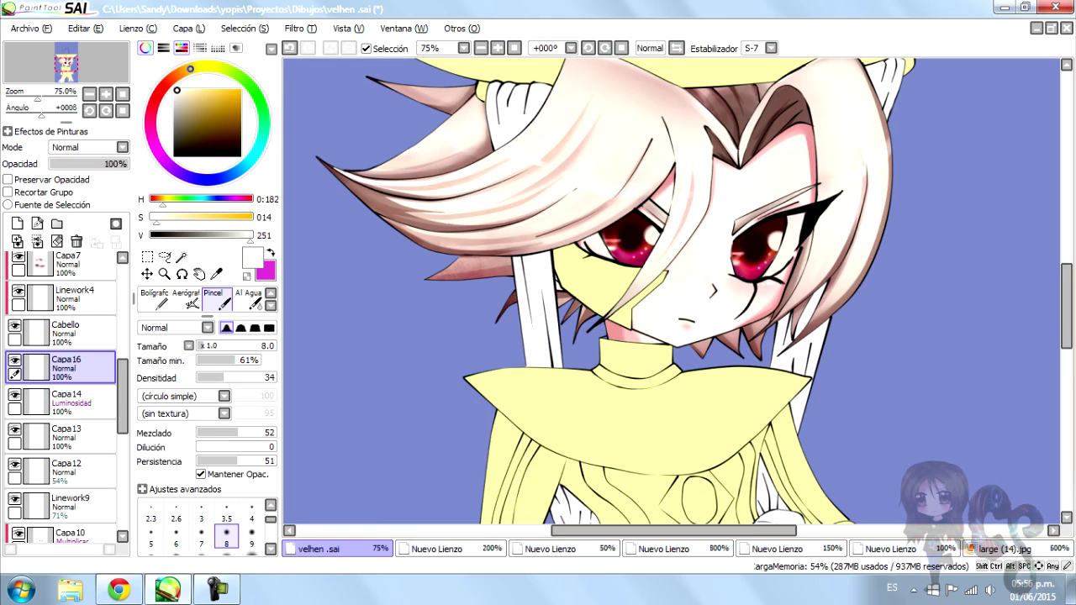
Open the save-as dialog for the velhen .sai drawing
key("ctrl+shift+s")
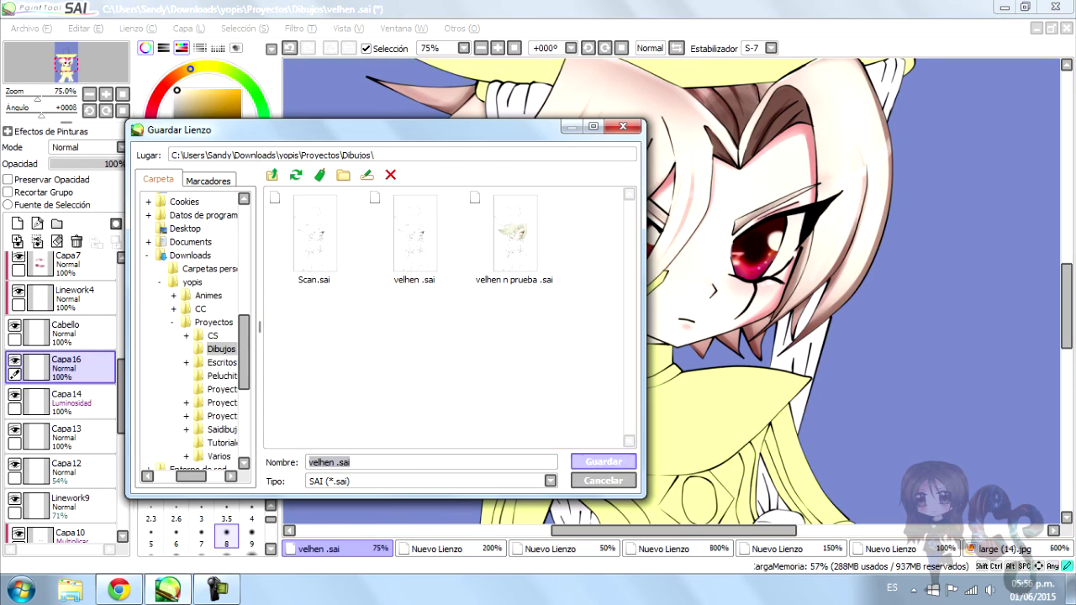